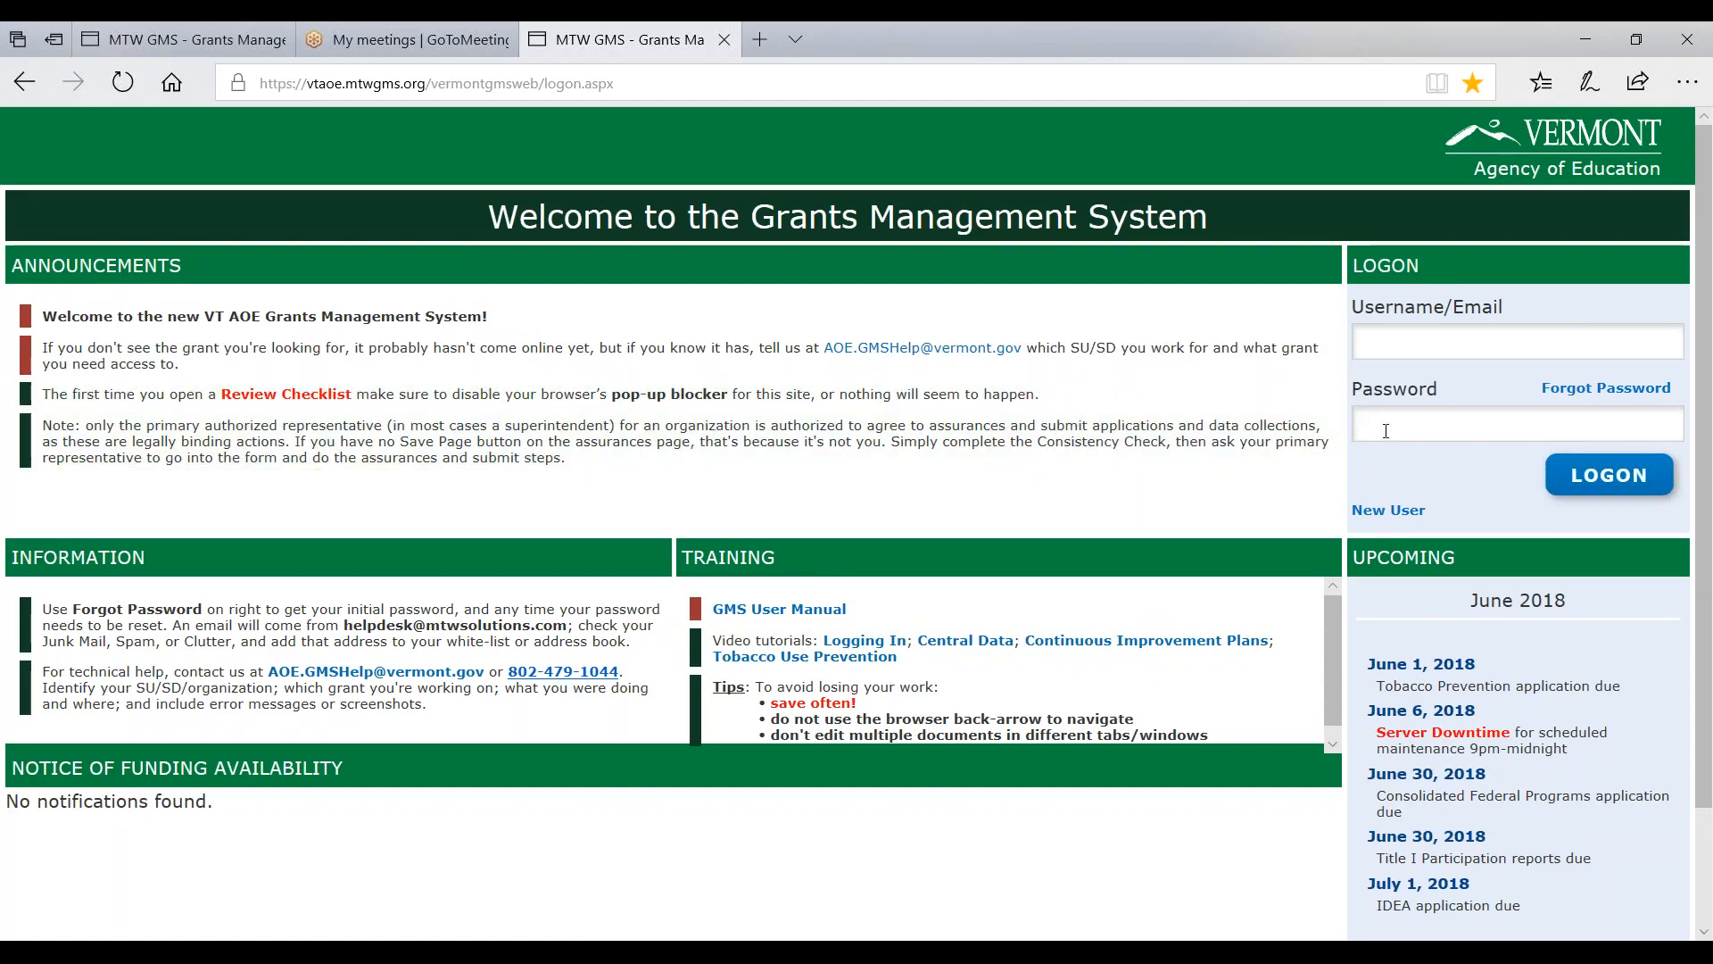
- Enlarge the page text and log on to the test system with the account credentials
key(ctrl+plus)
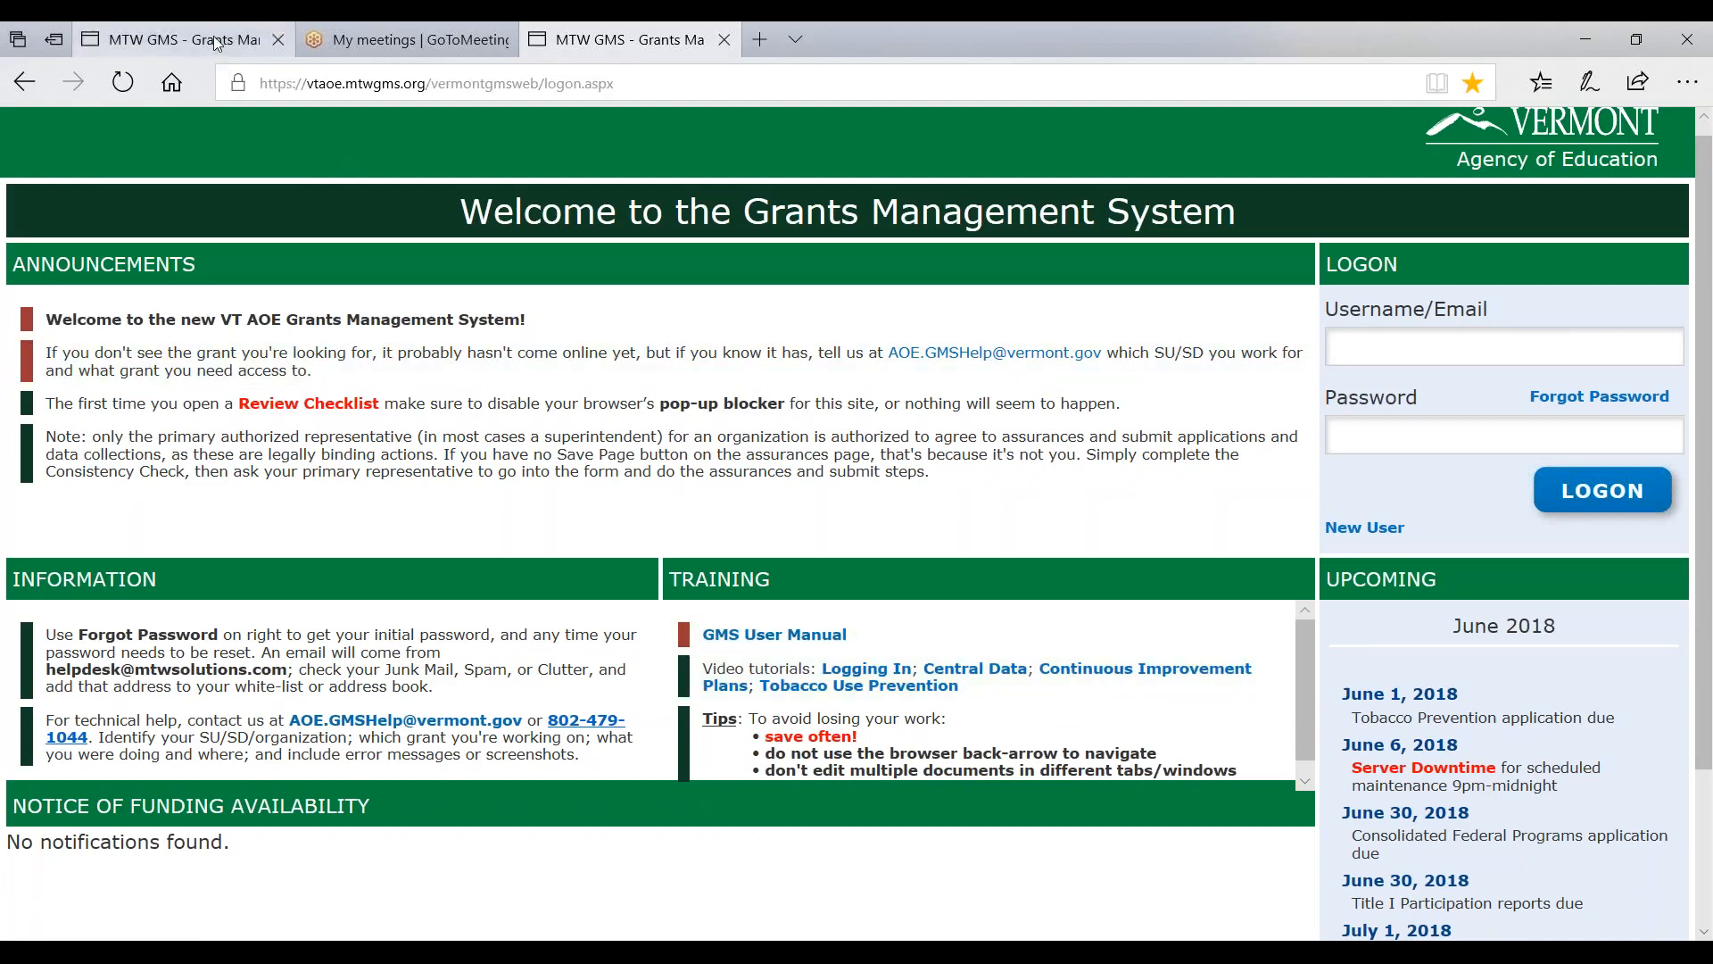
mouse_move(216, 44)
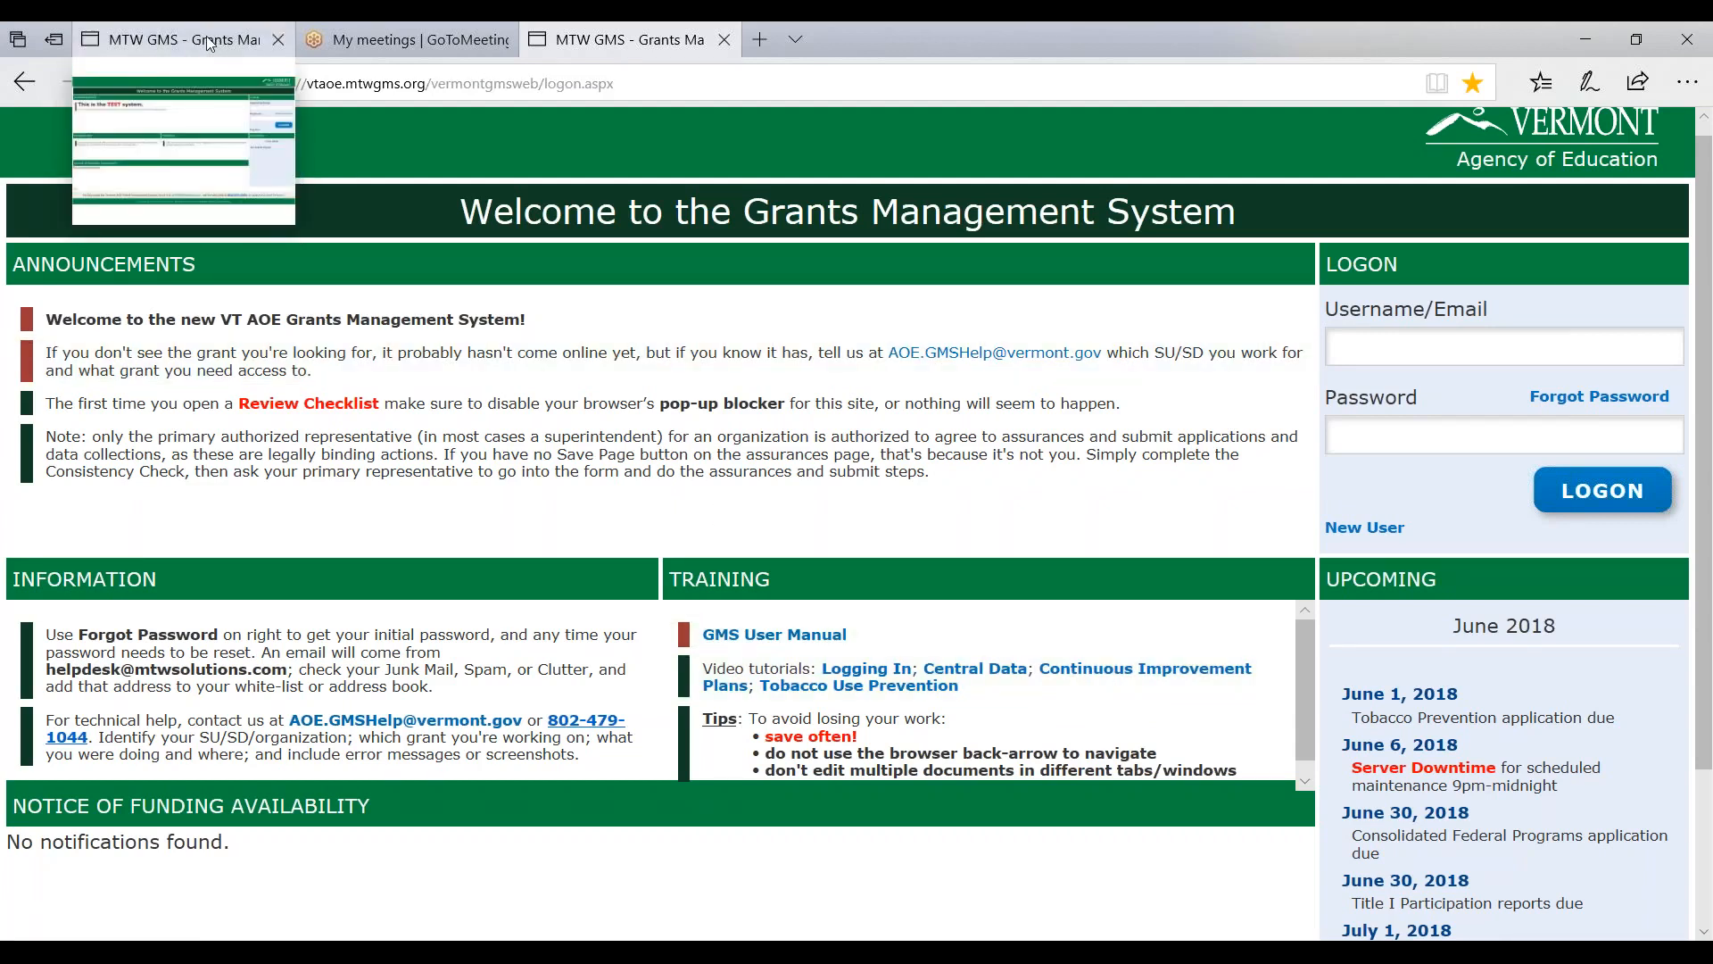
click(217, 44)
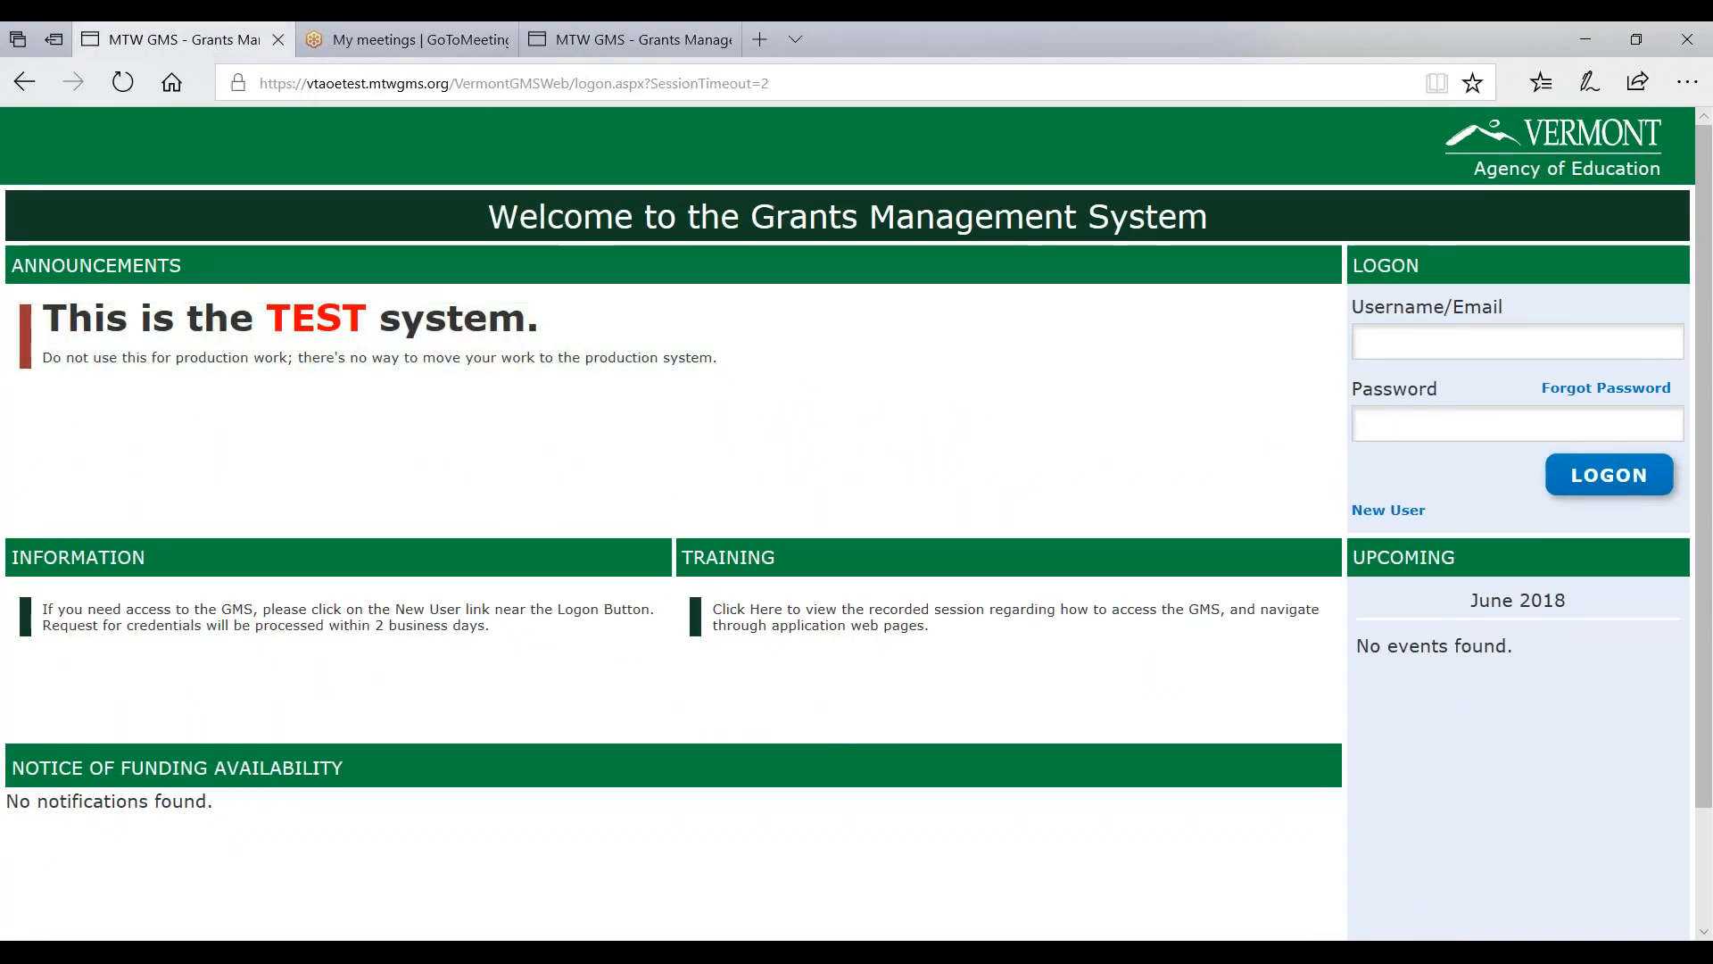
text(distep***)
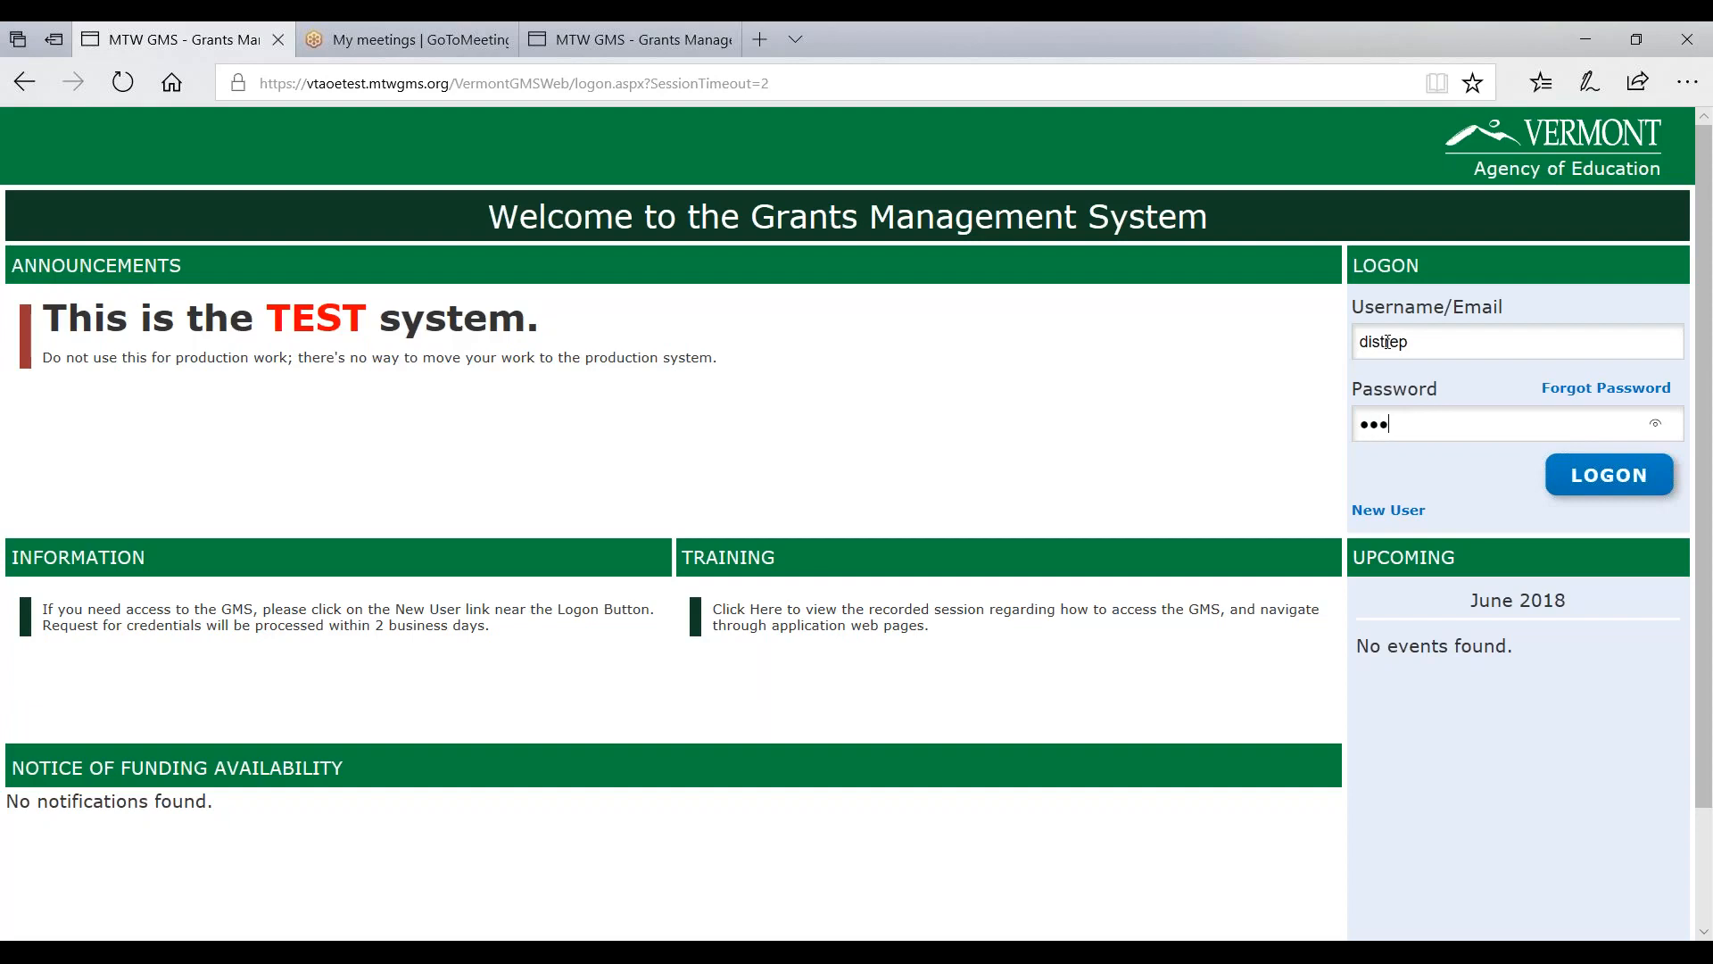
text(*****)
key(Return)
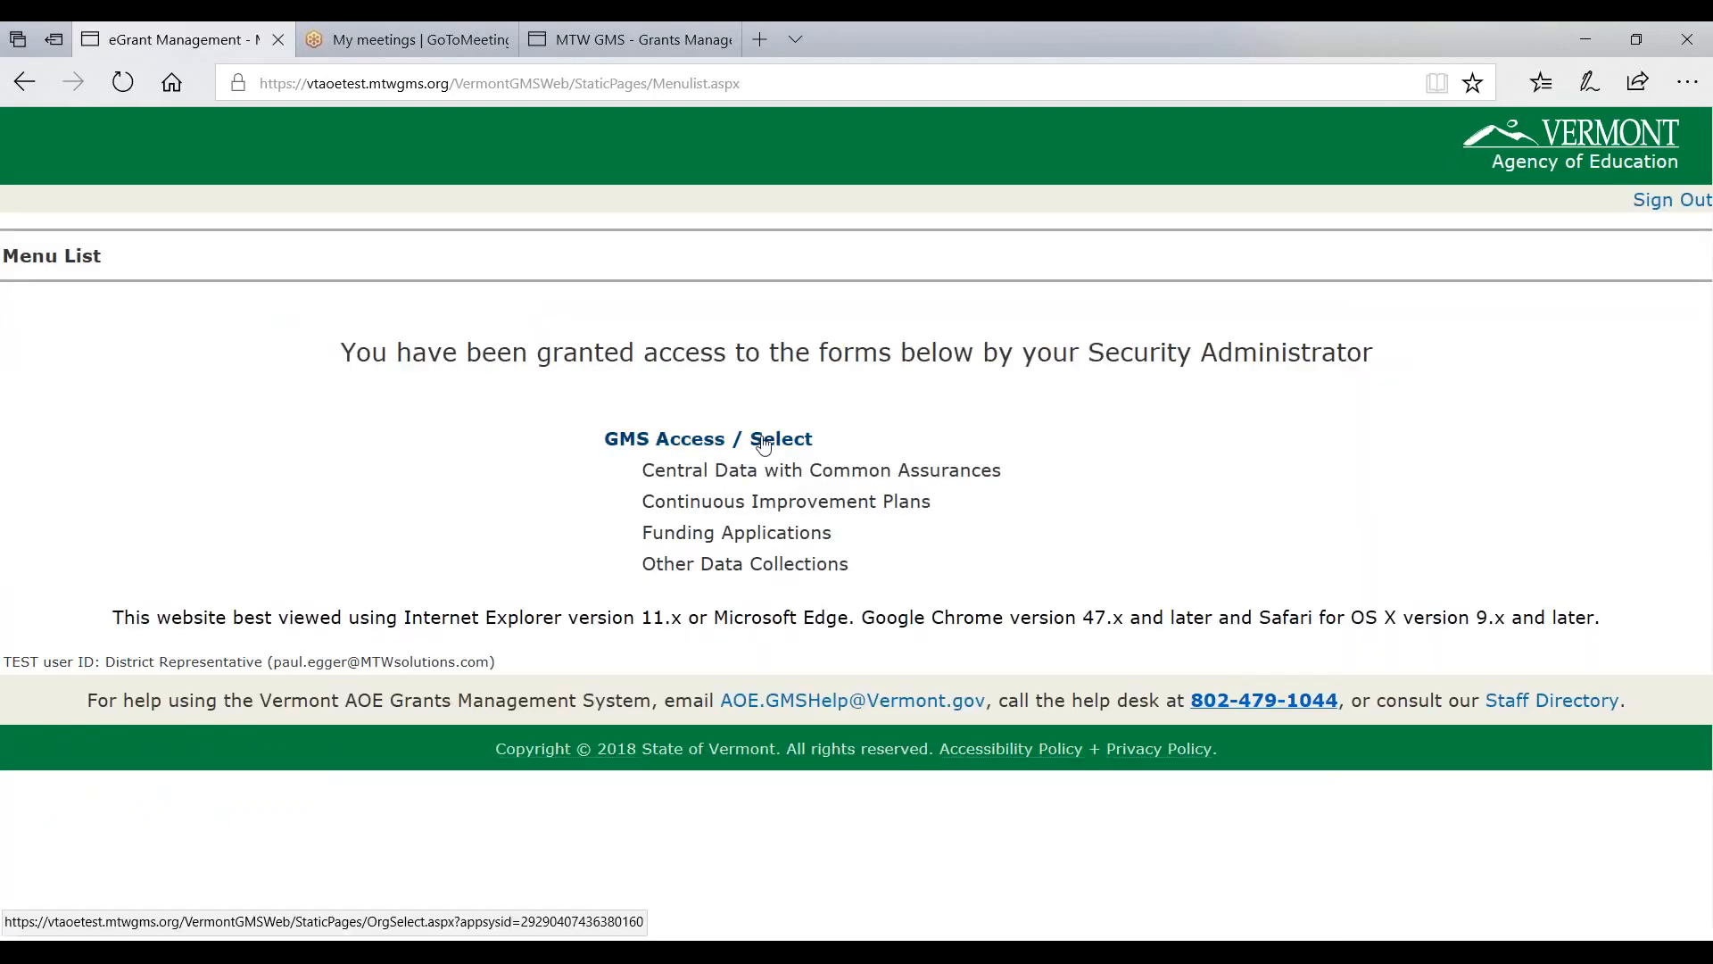
- On GMS Access / Select, choose Windham Central SU as the organization
click(664, 446)
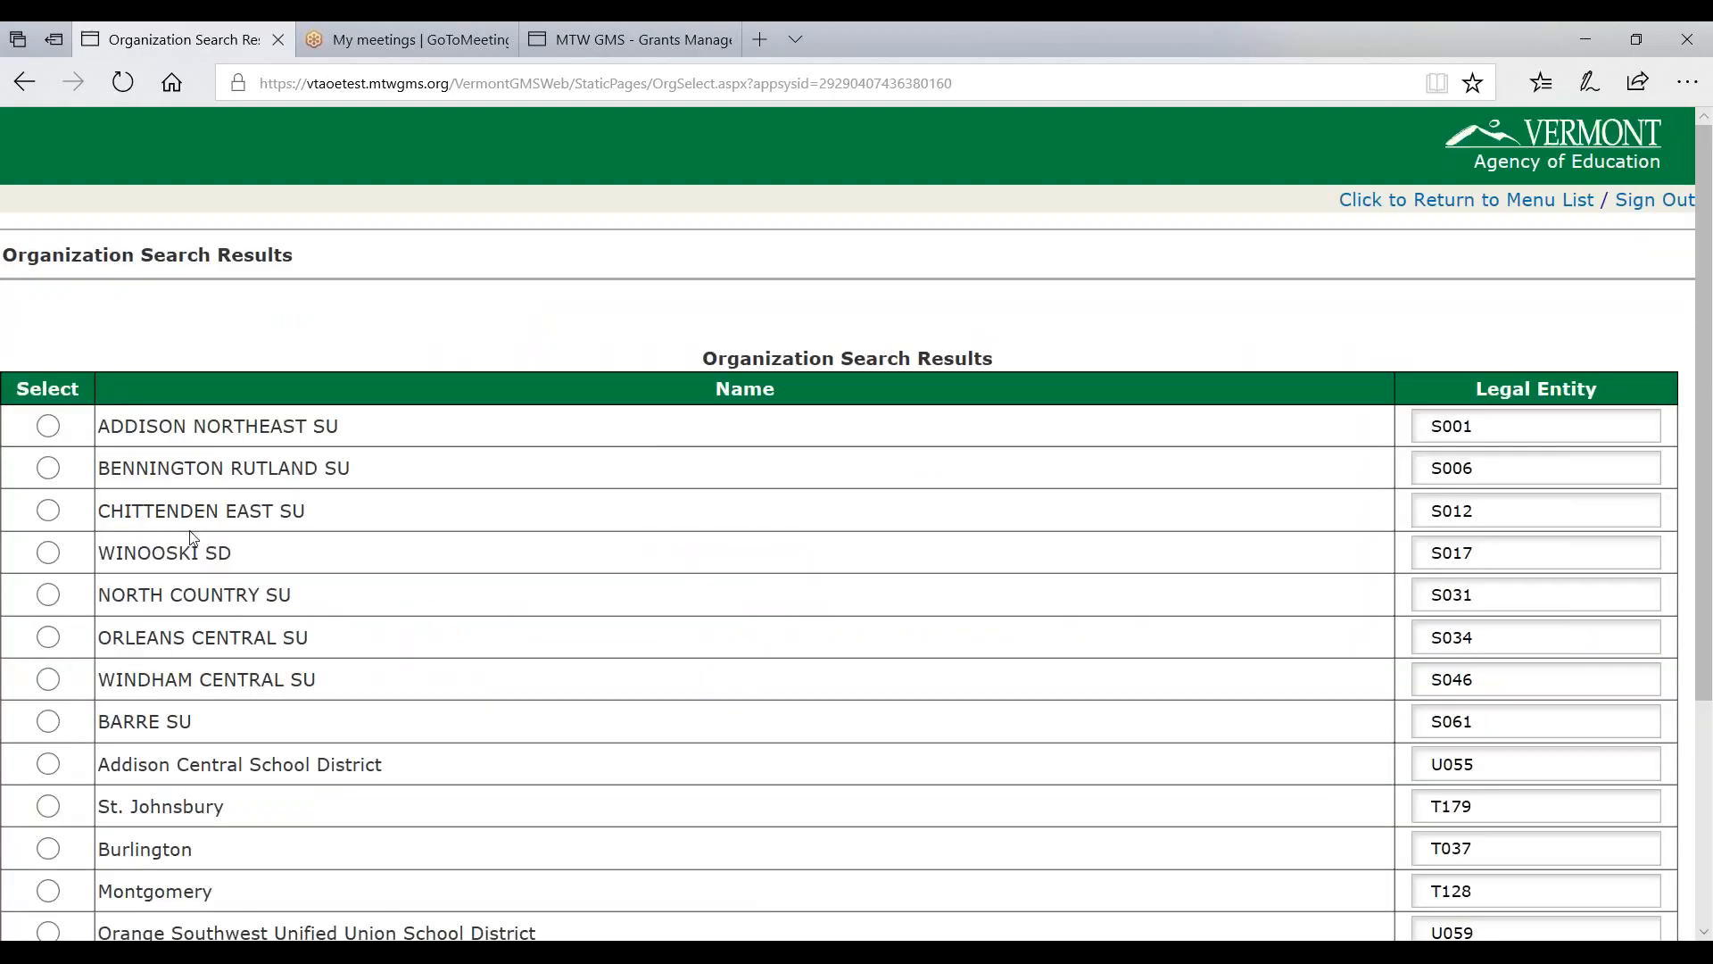
click(55, 685)
scroll(593, 658, down, 3)
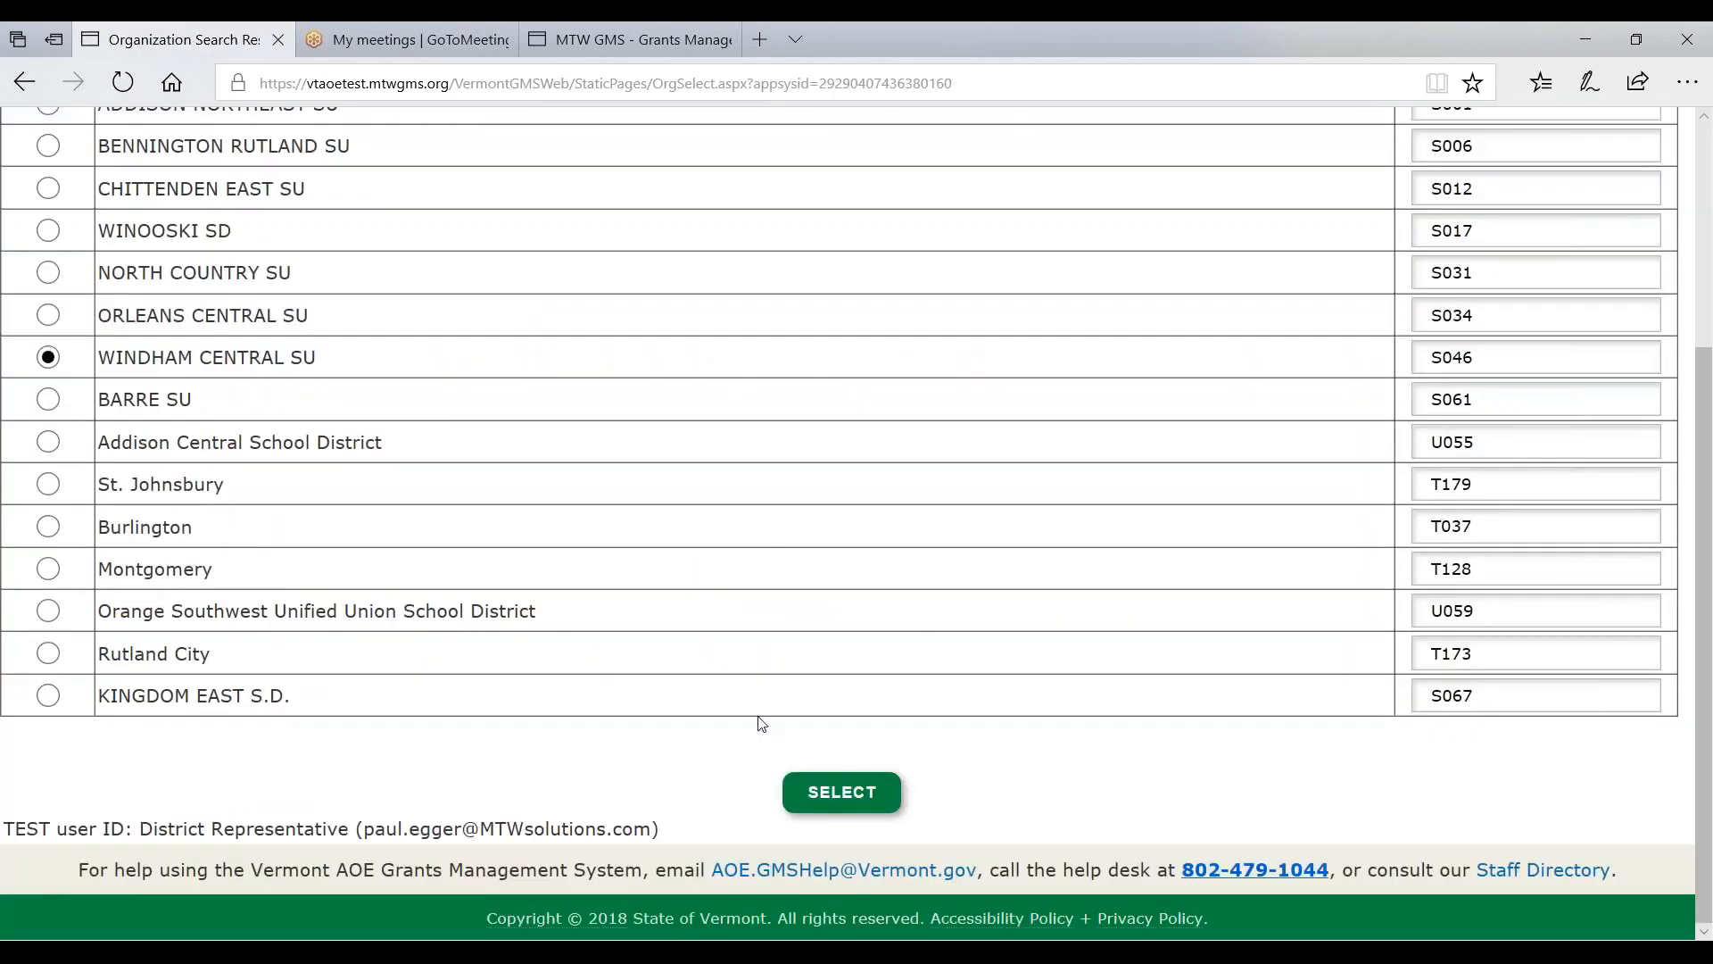
click(817, 794)
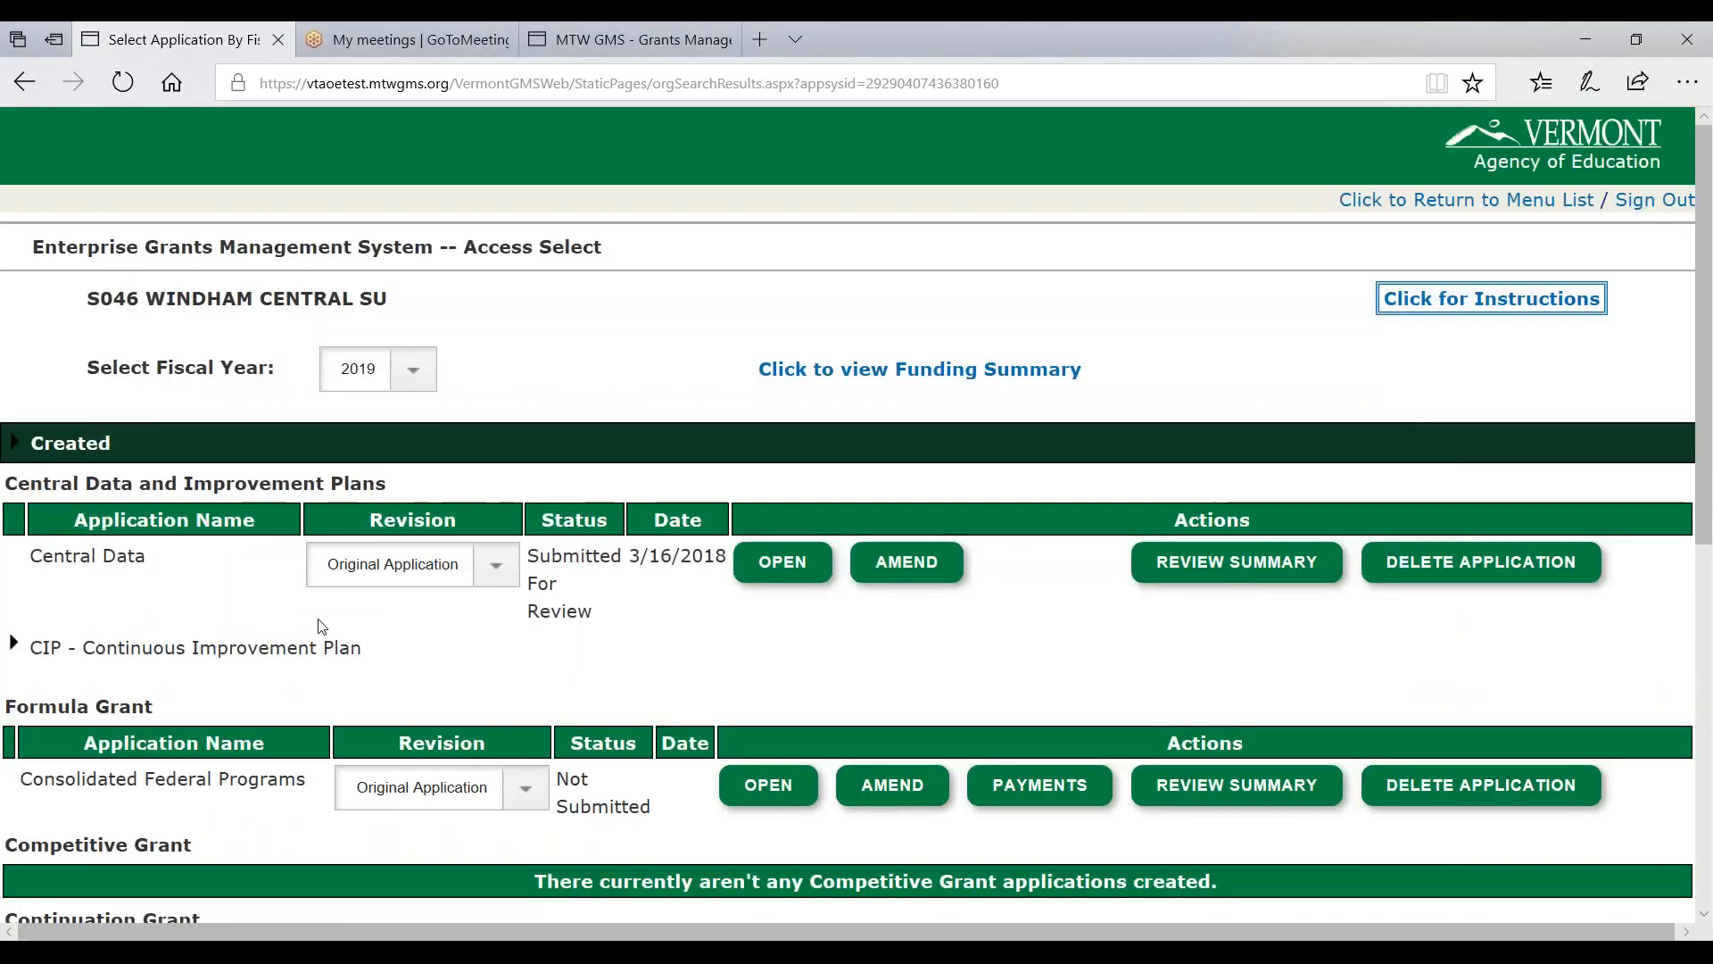
drag(78, 301, 384, 300)
click(543, 300)
- Create the IDEA Consolidated Application, due 7/1/2018, under Formula Grants
scroll(222, 442, down, 1)
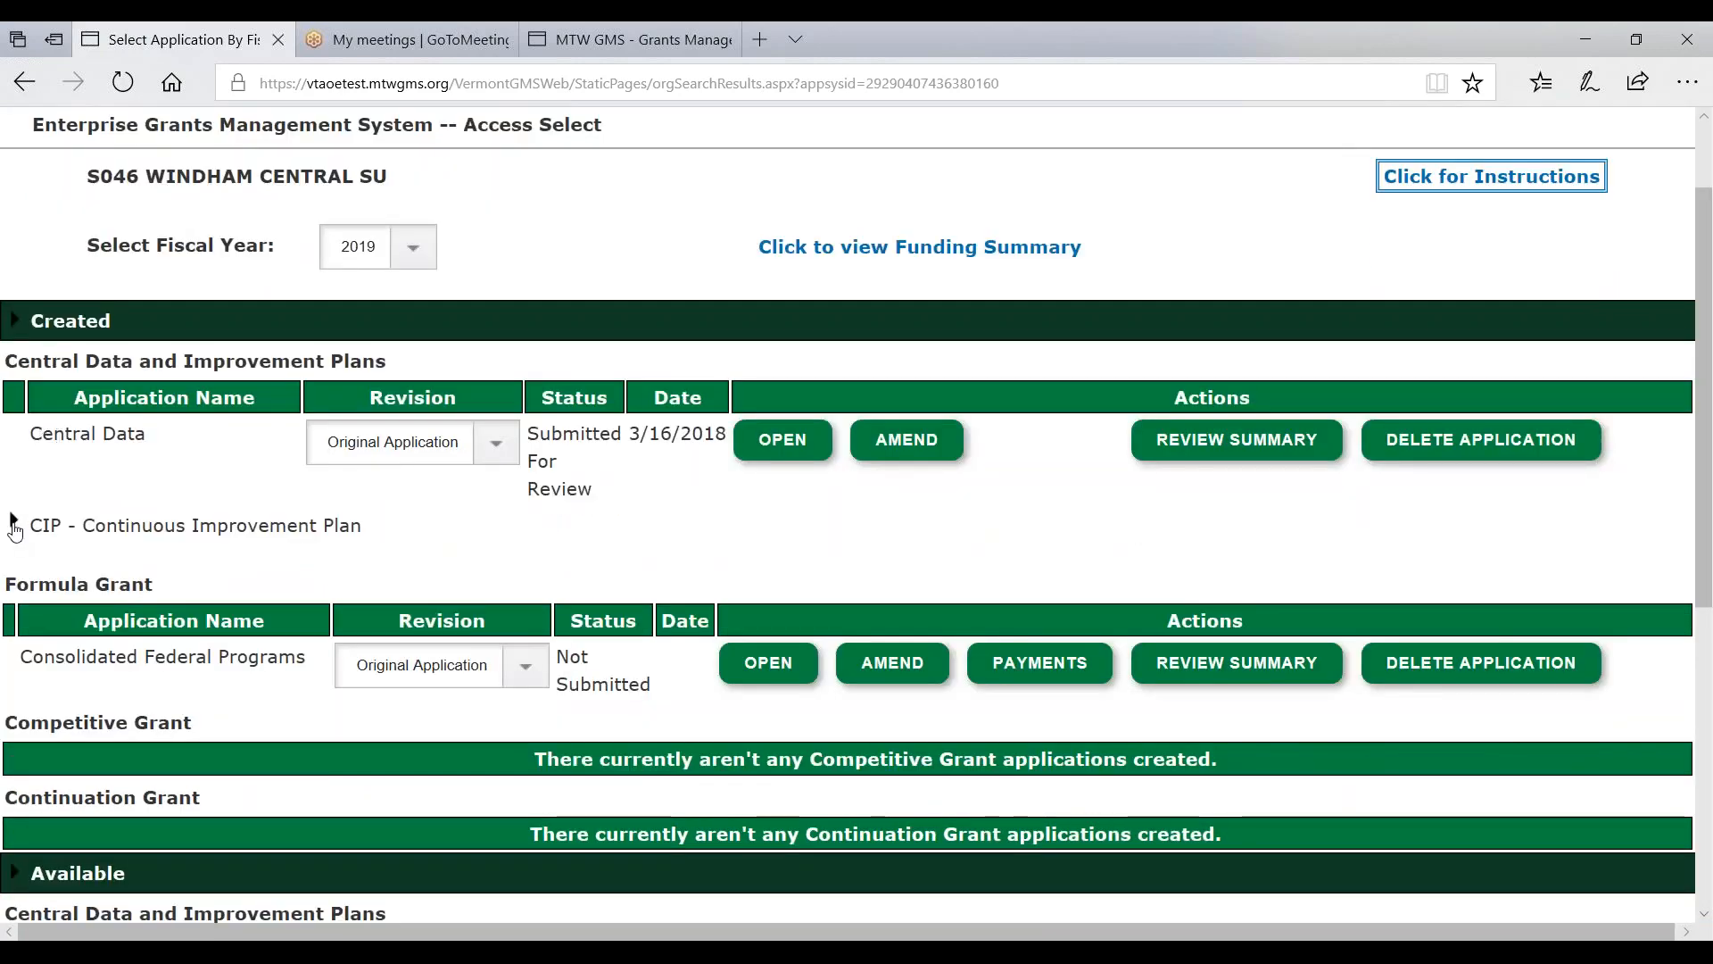
scroll(15, 530, down, 2)
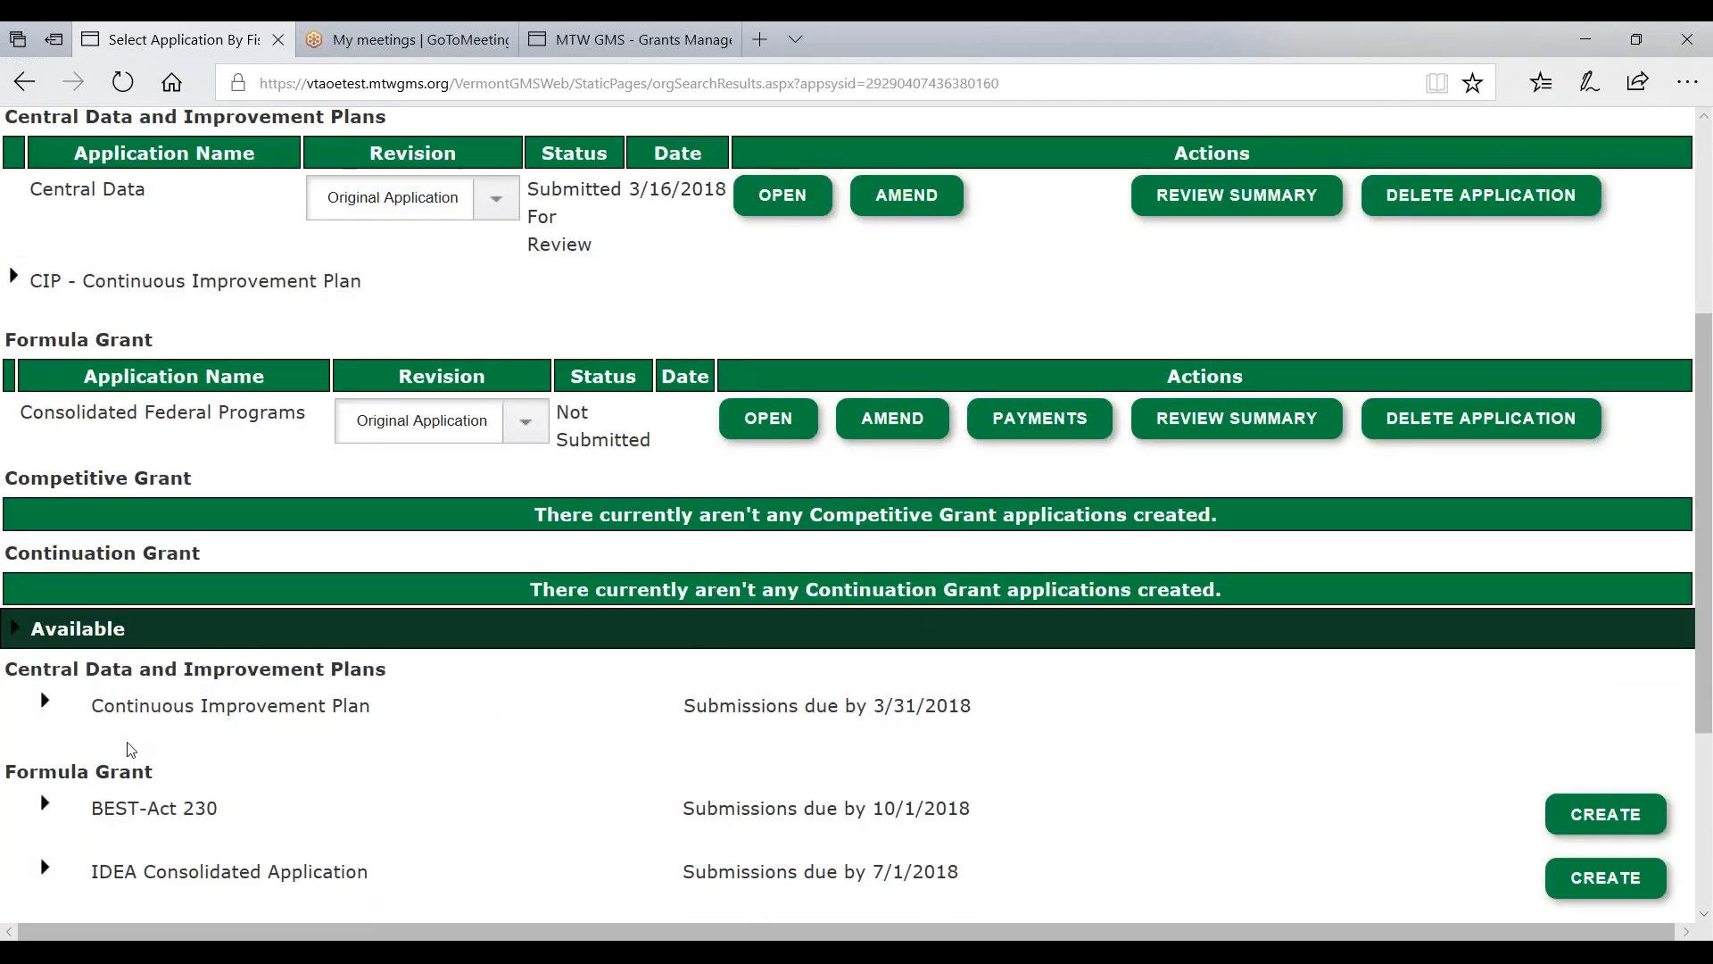
scroll(131, 748, down, 2)
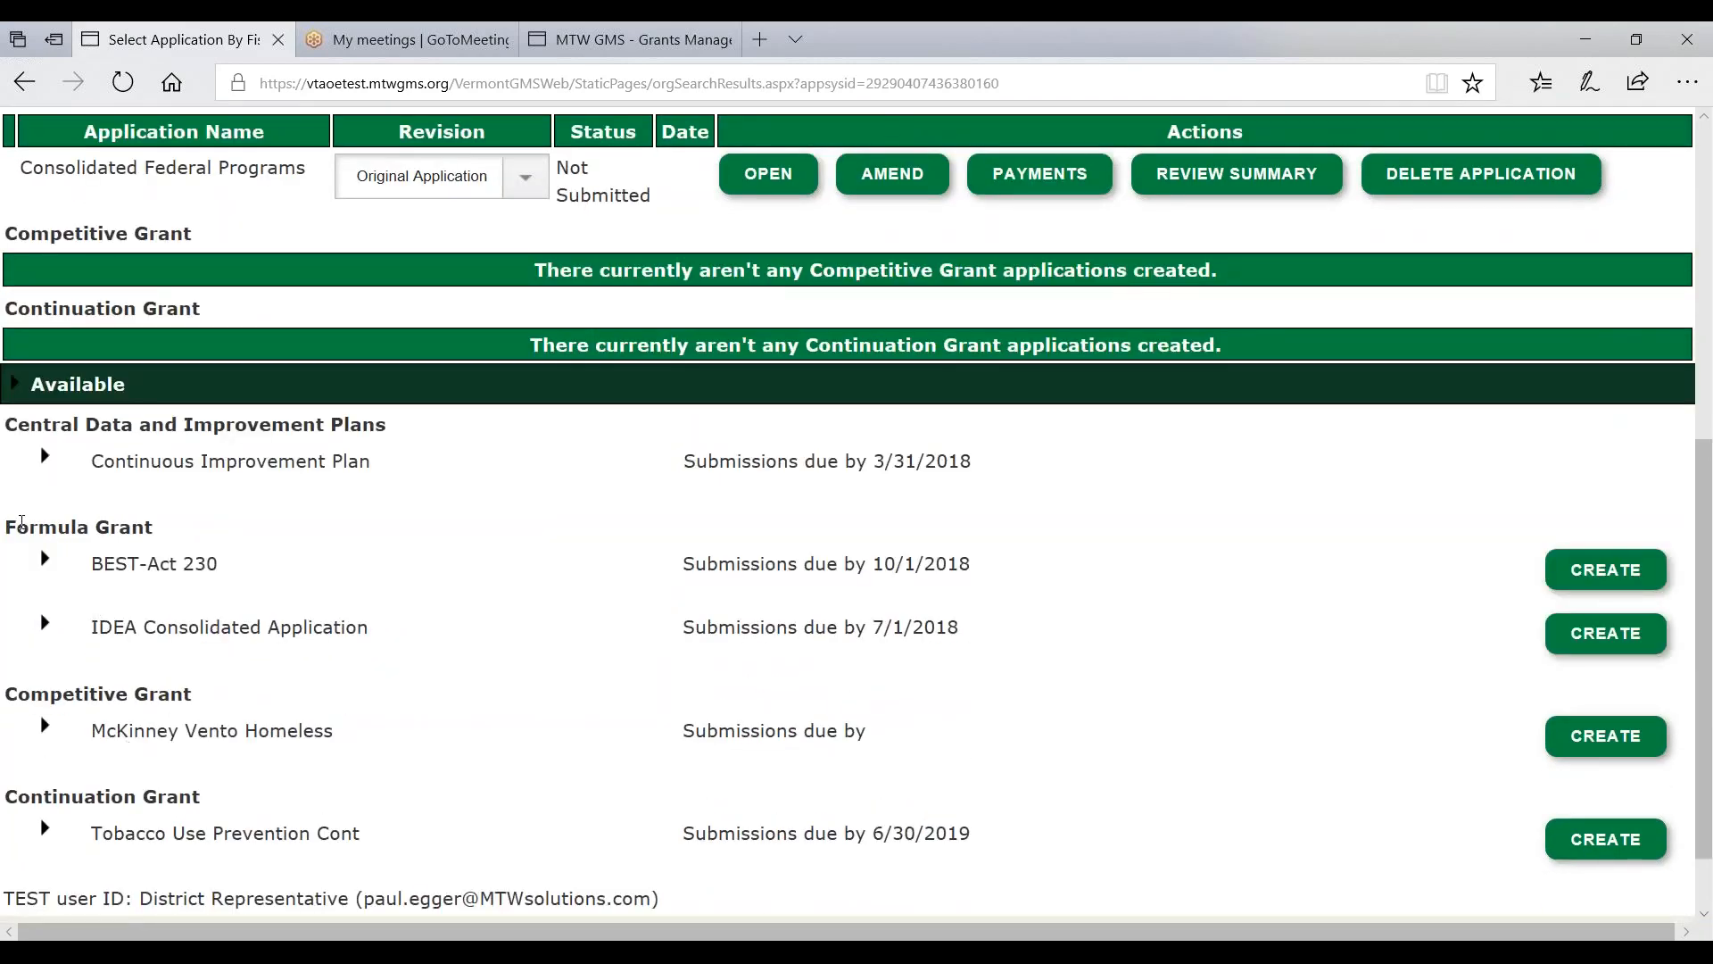
drag(17, 526, 186, 525)
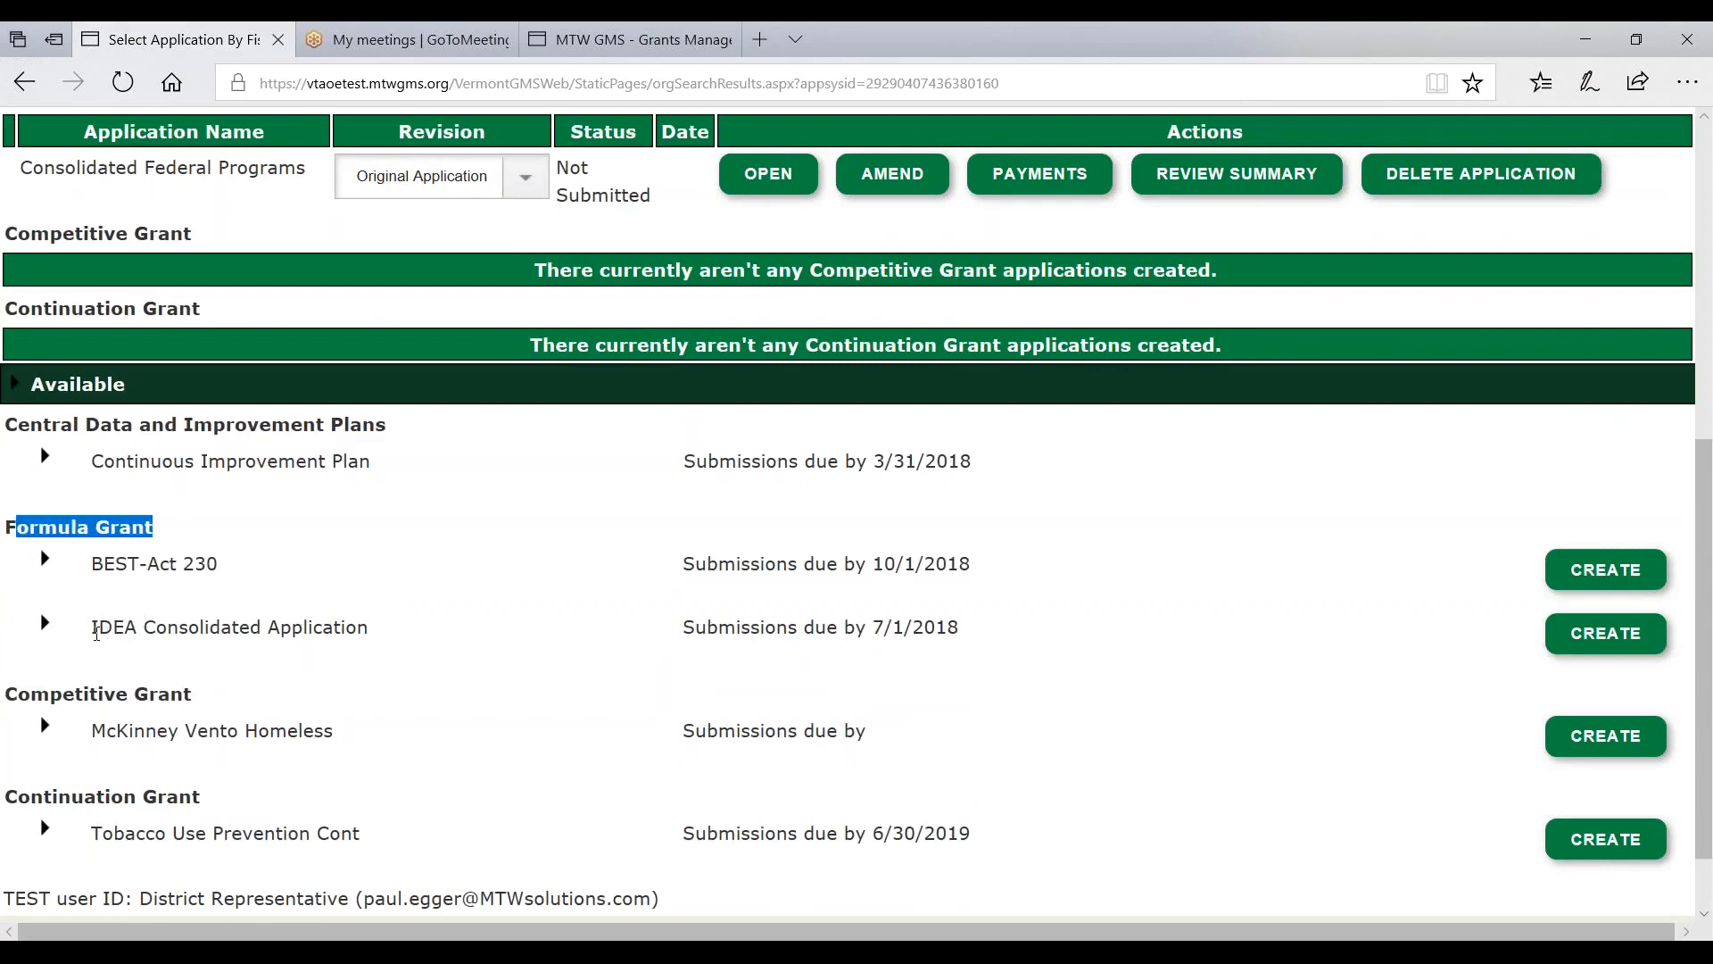
drag(95, 626, 417, 624)
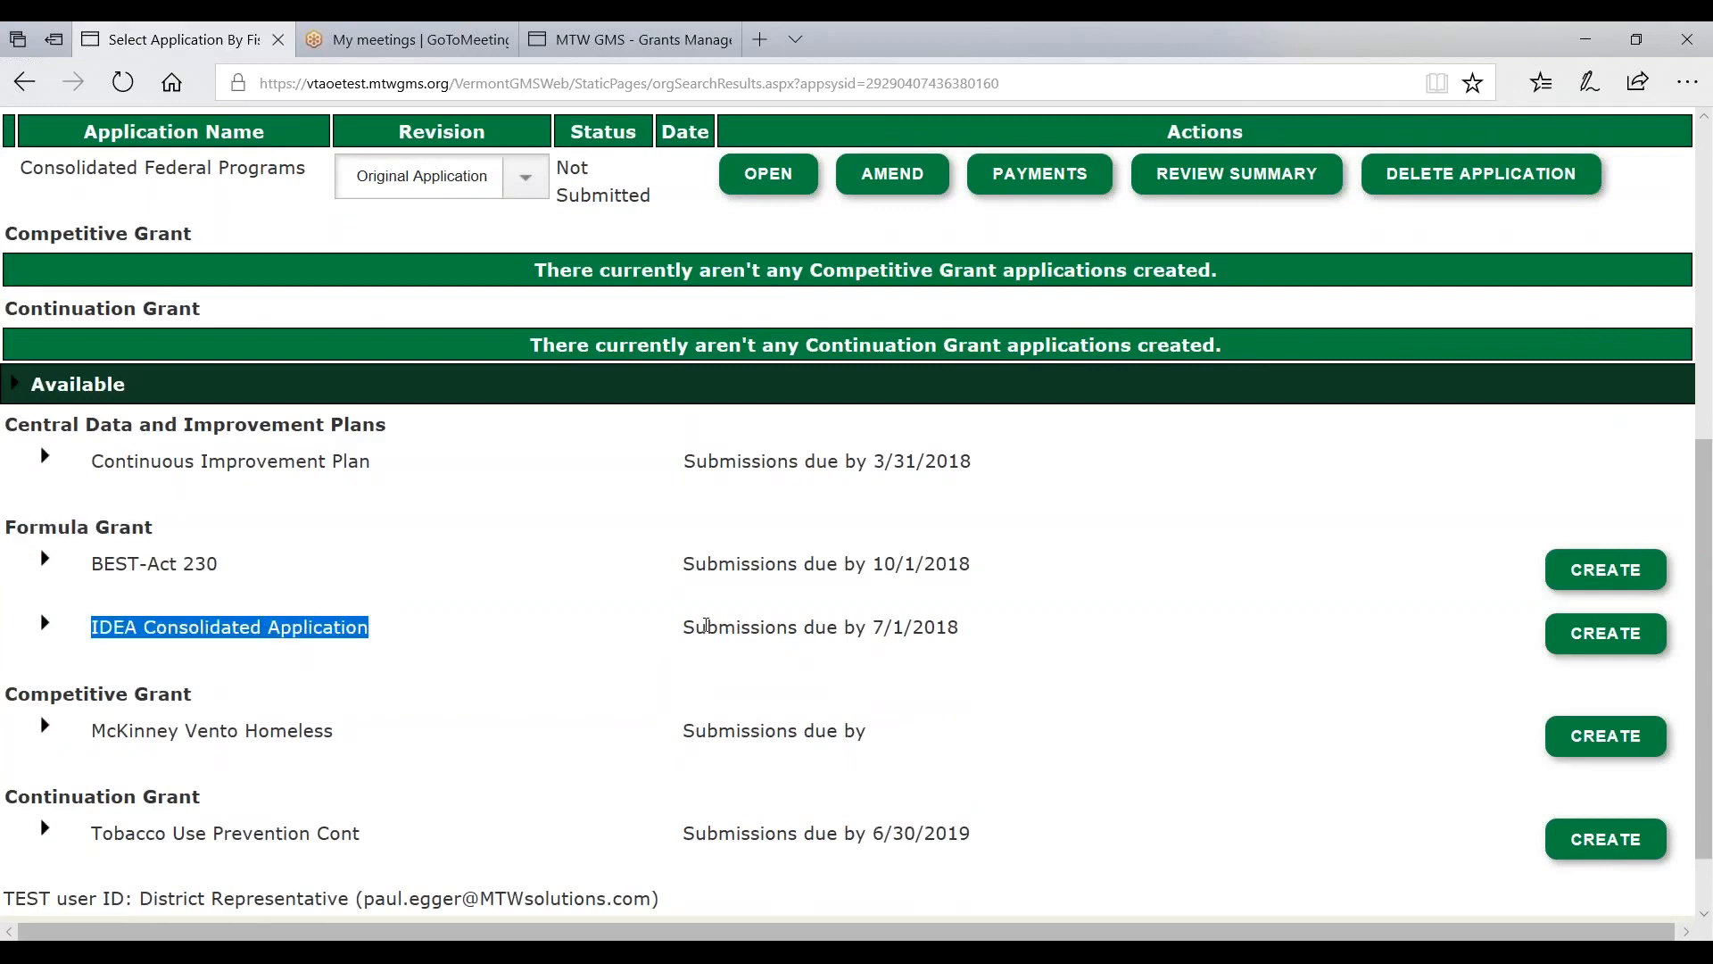
drag(683, 627, 984, 628)
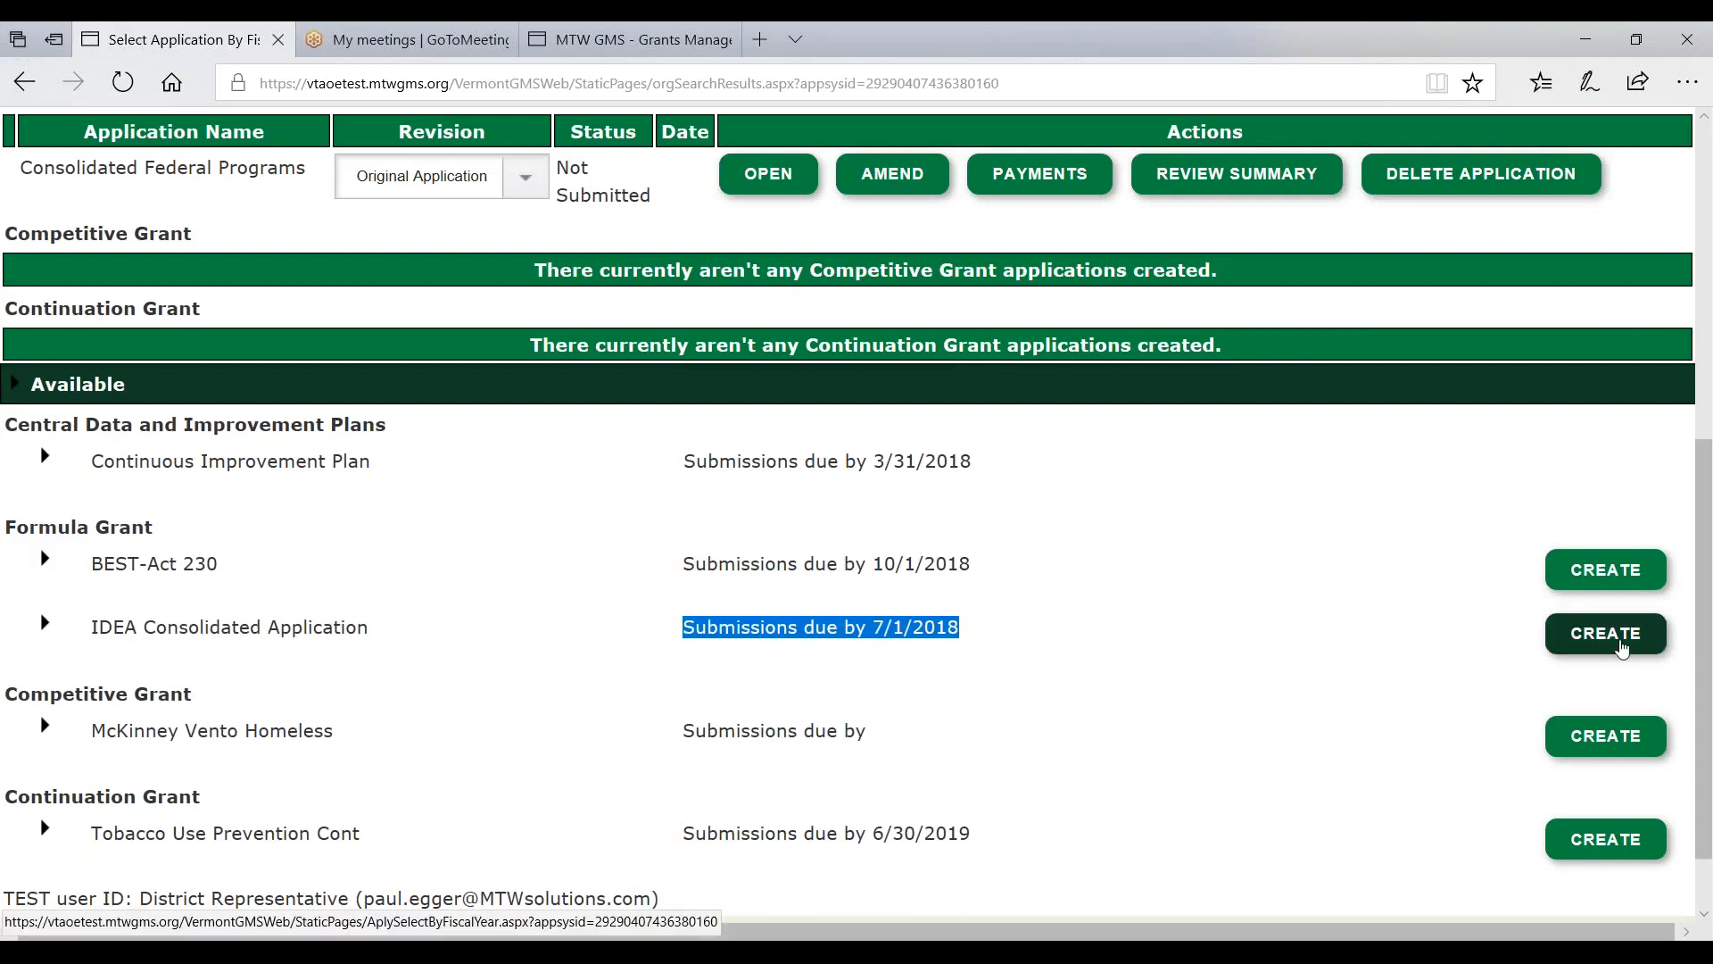
click(1619, 646)
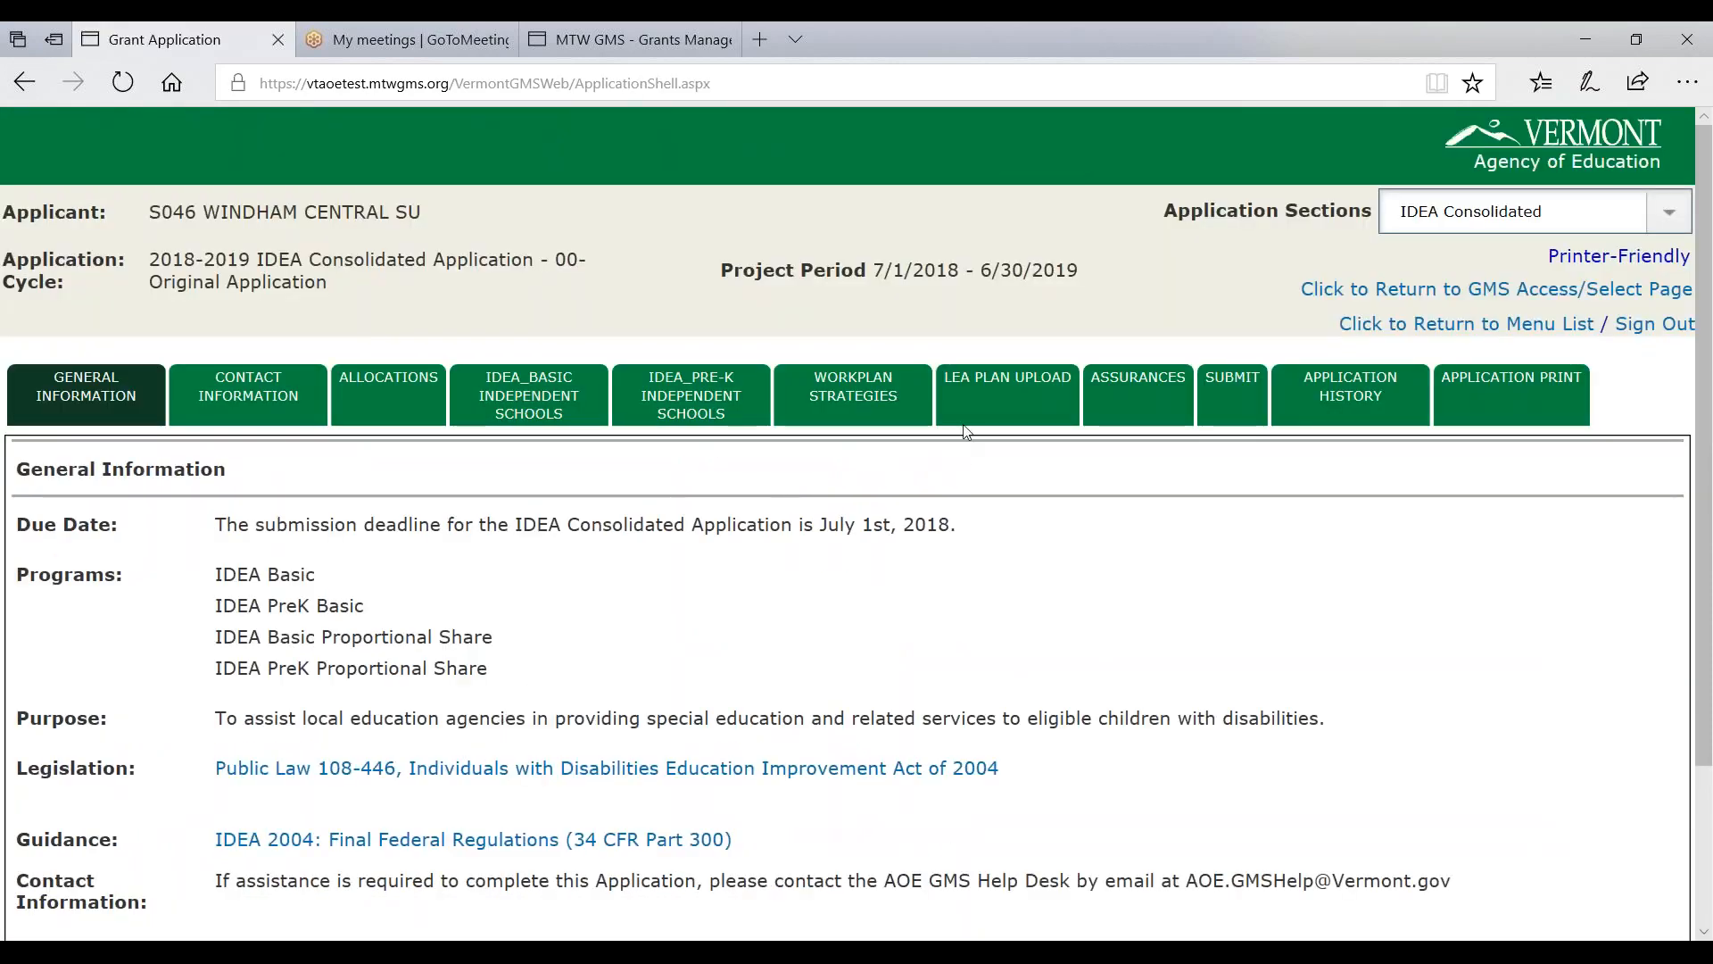
click(1397, 290)
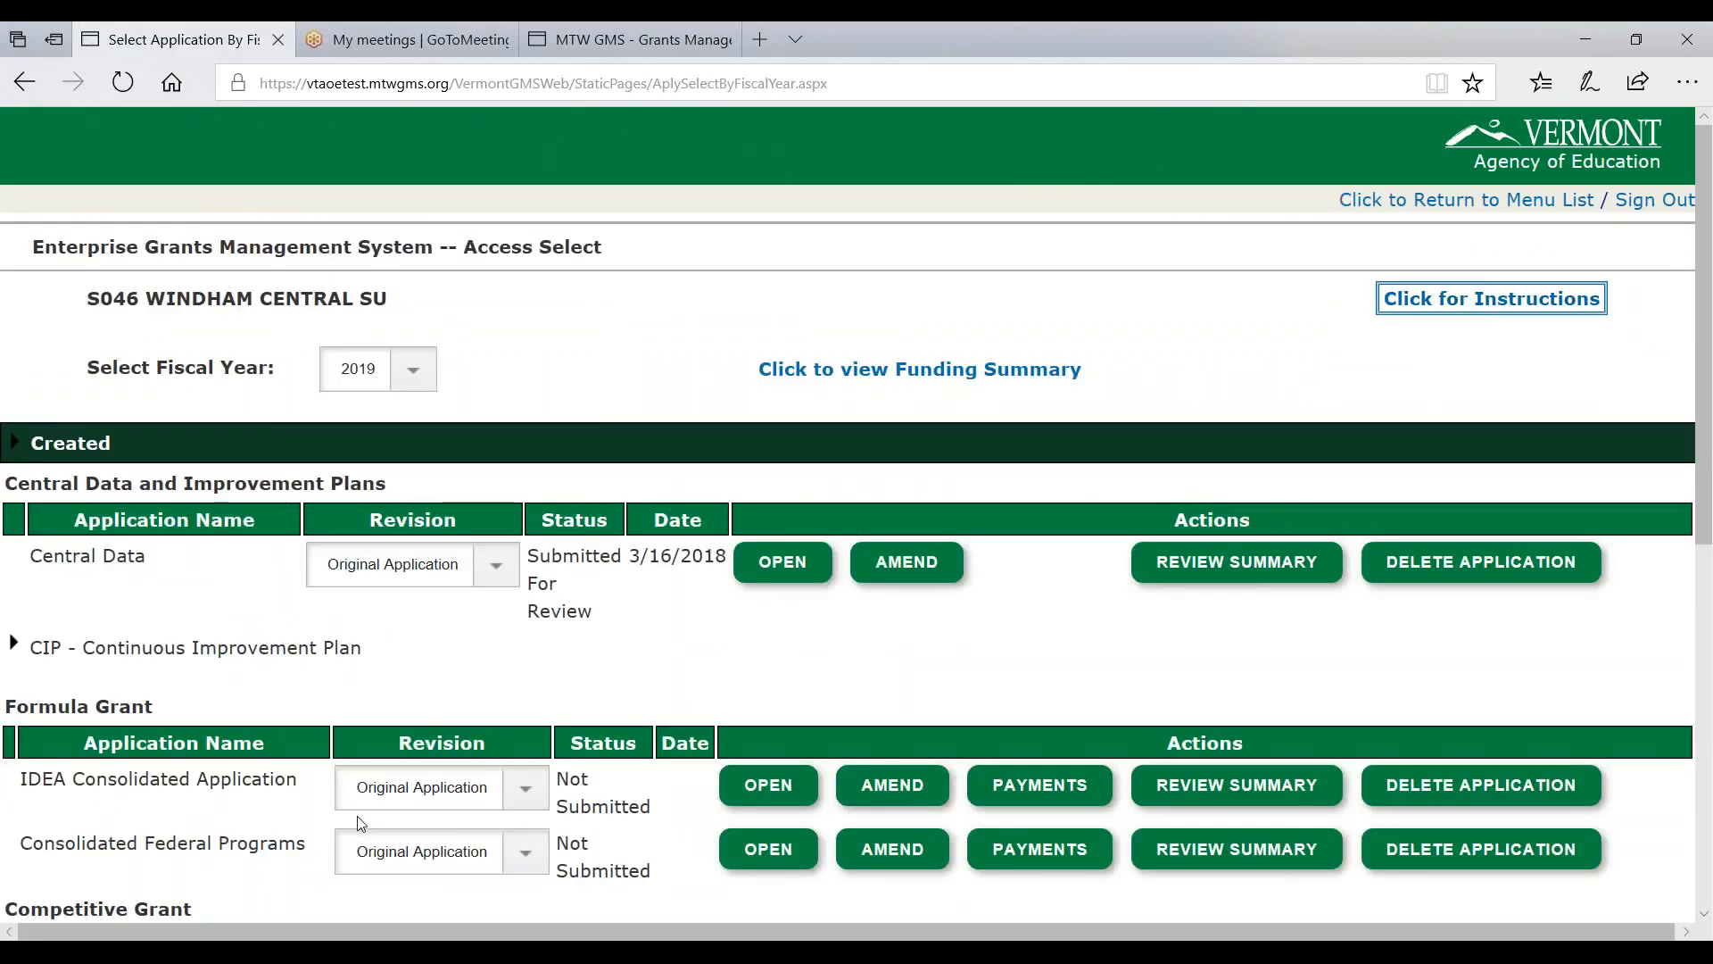
scroll(20, 667, down, 2)
drag(20, 668, 286, 665)
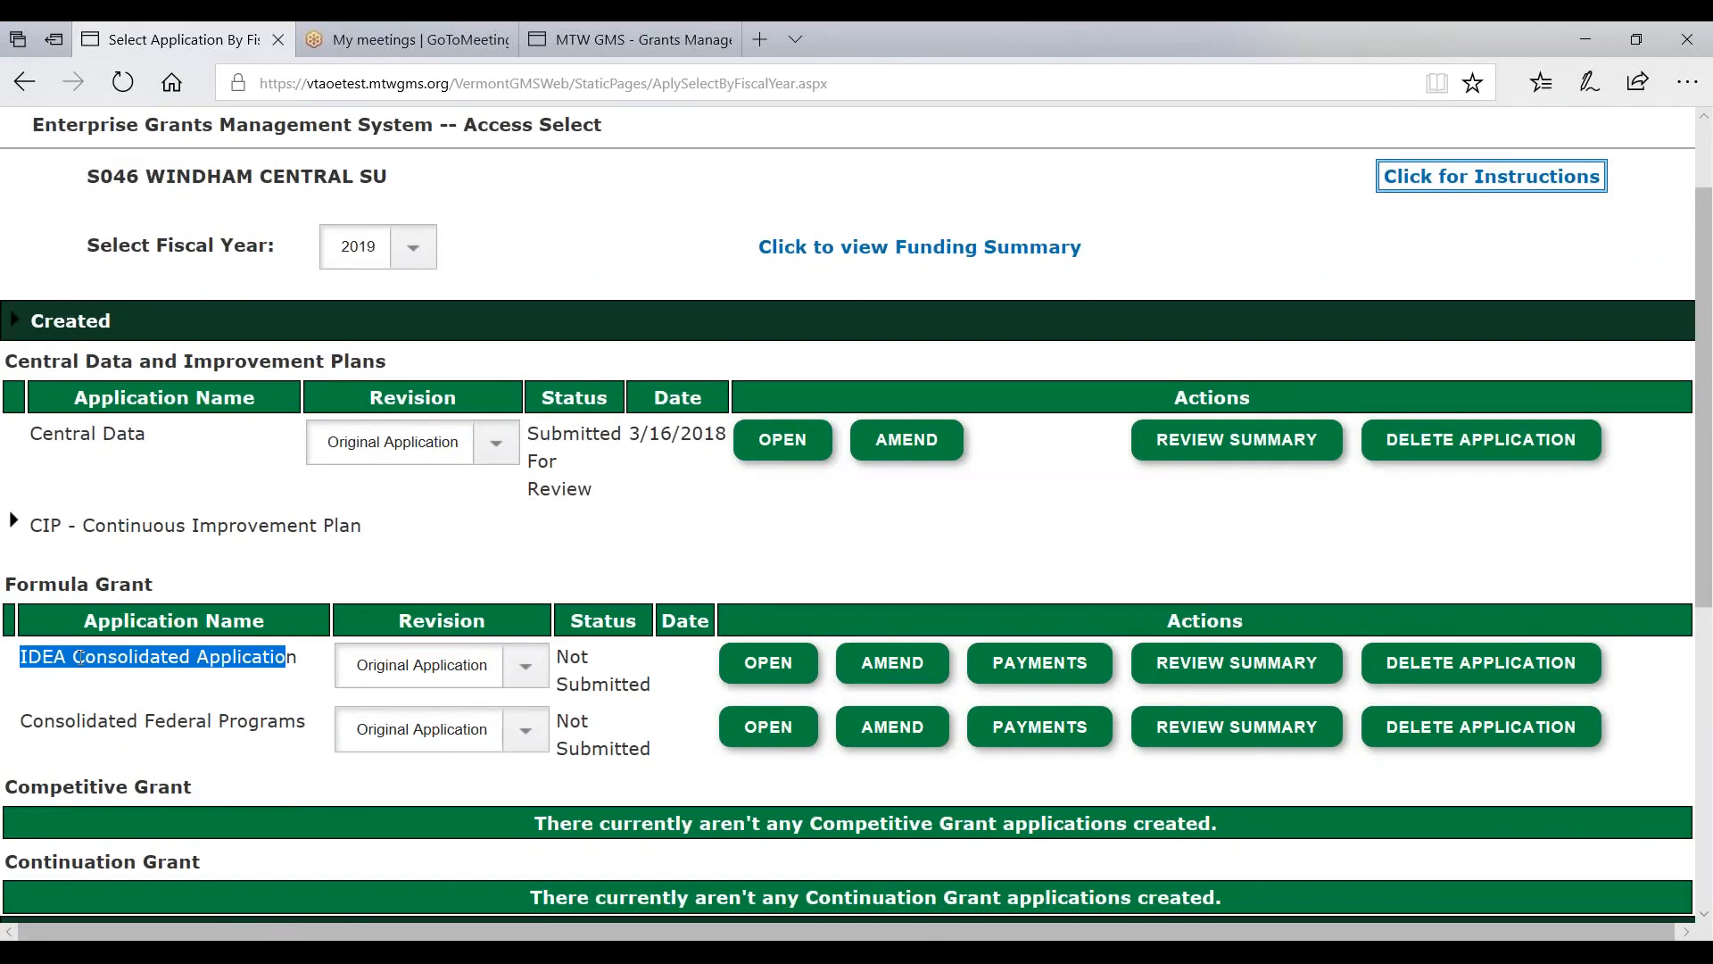
click(757, 665)
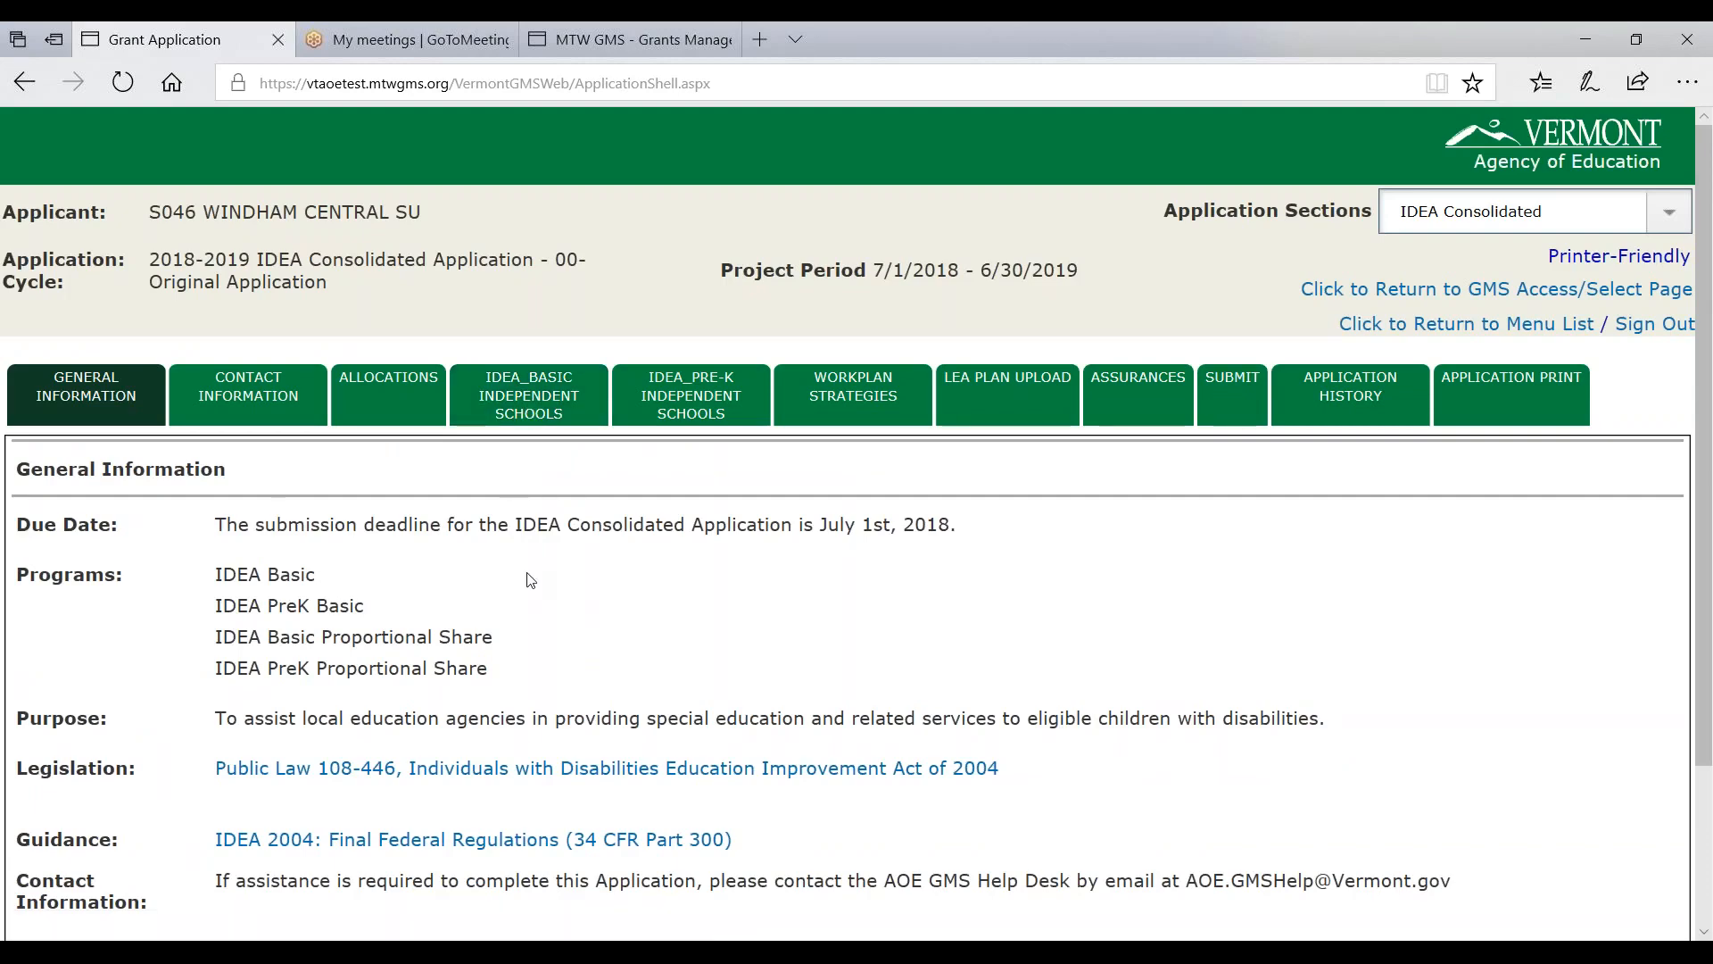
scroll(536, 580, down, 2)
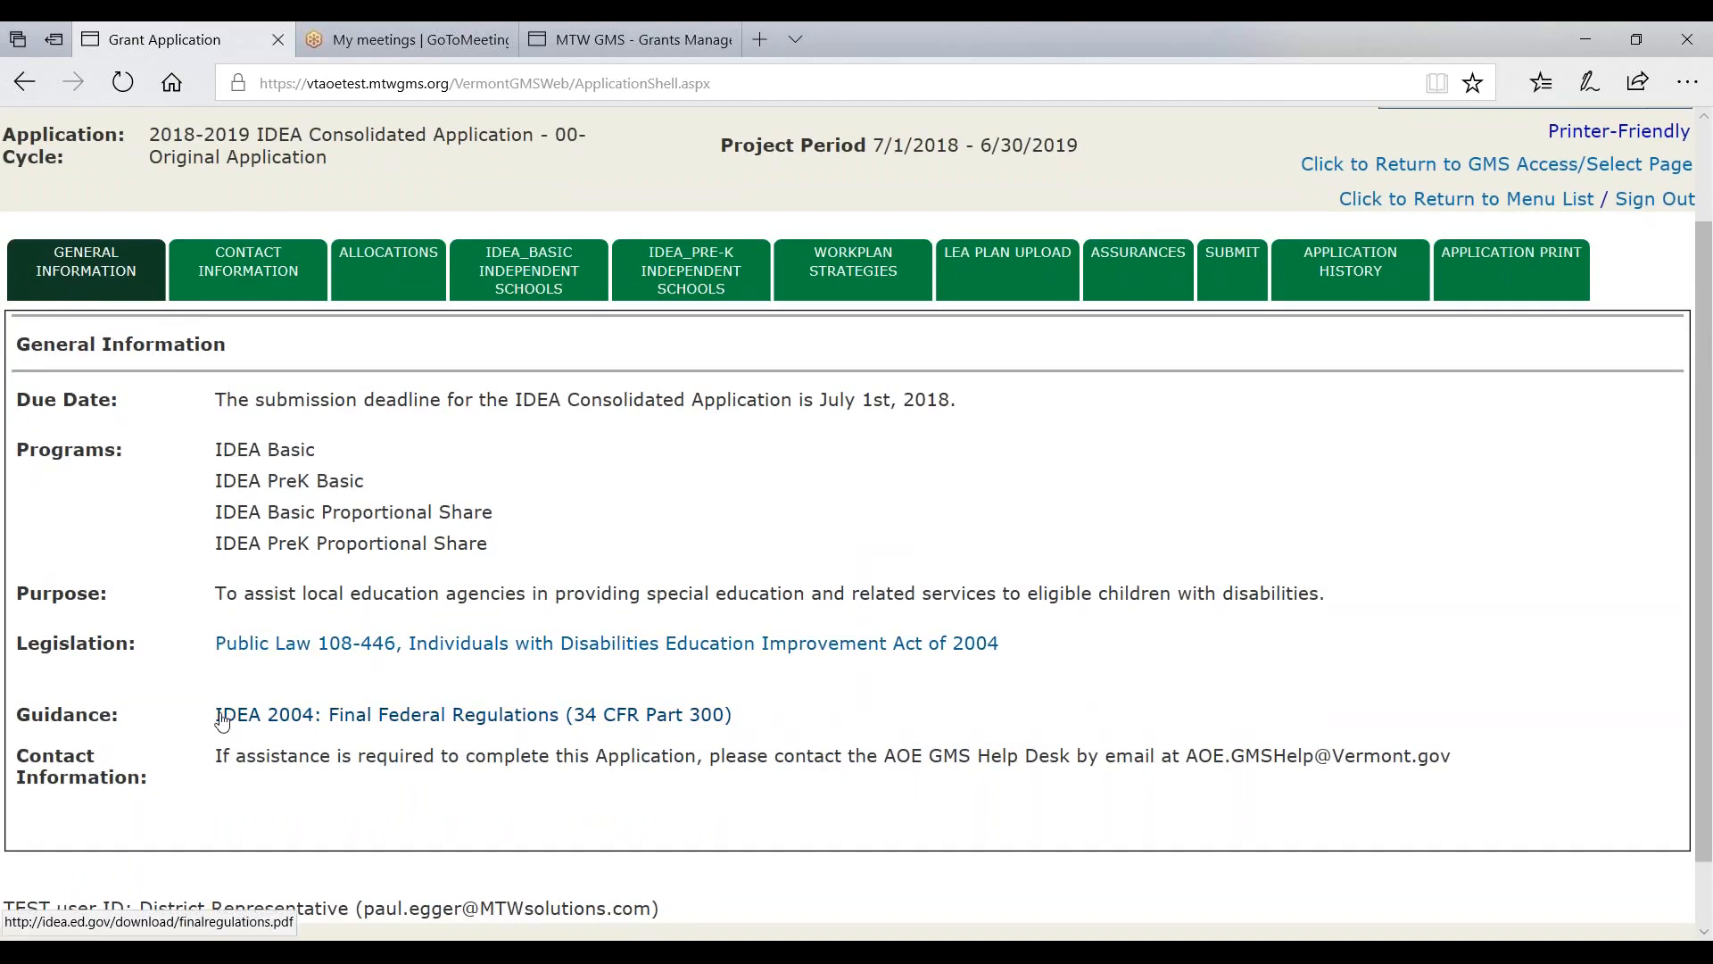
drag(878, 764, 1297, 760)
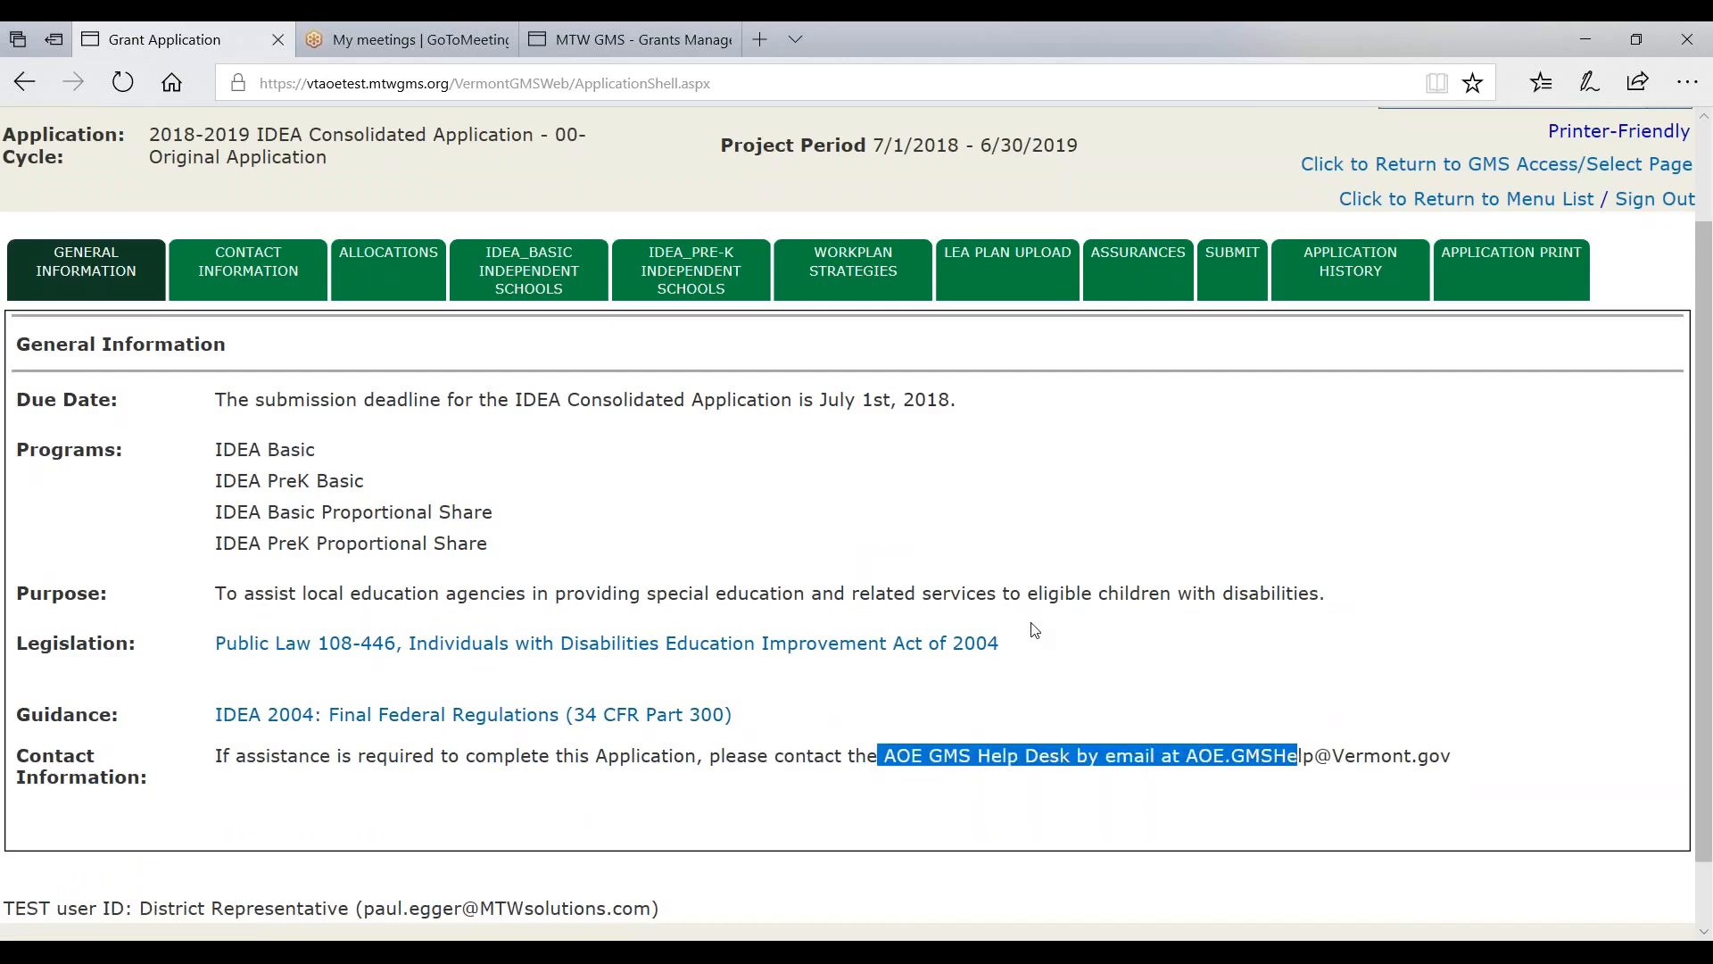
click(1155, 618)
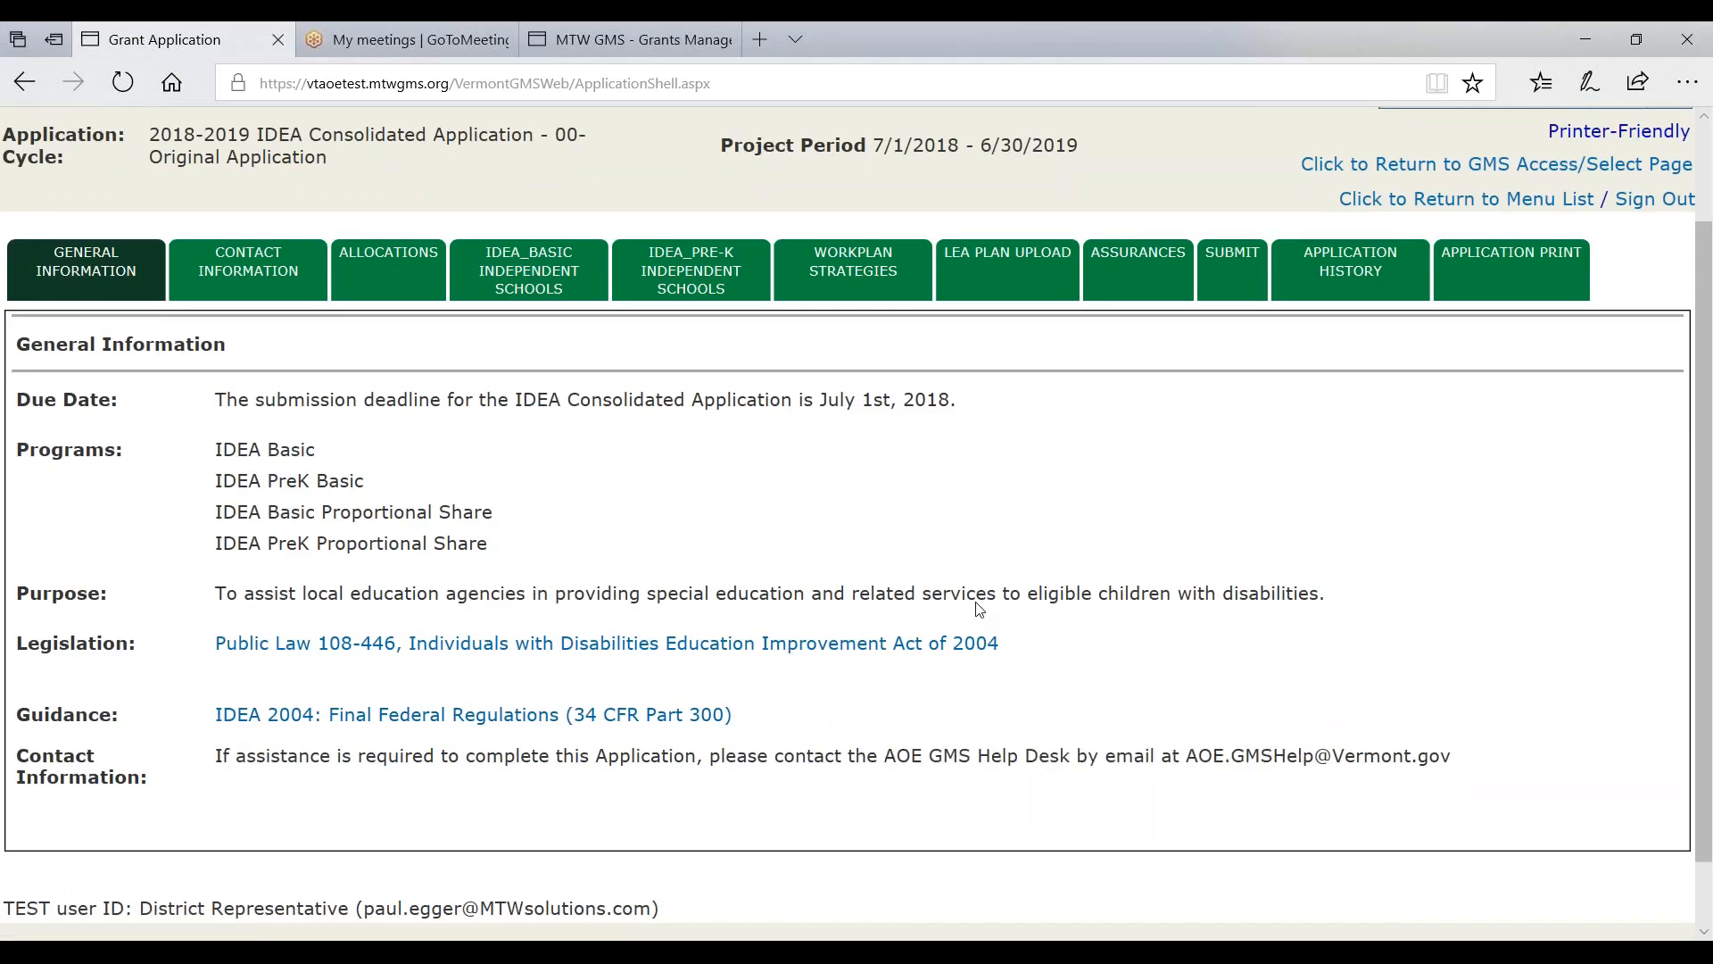
click(267, 282)
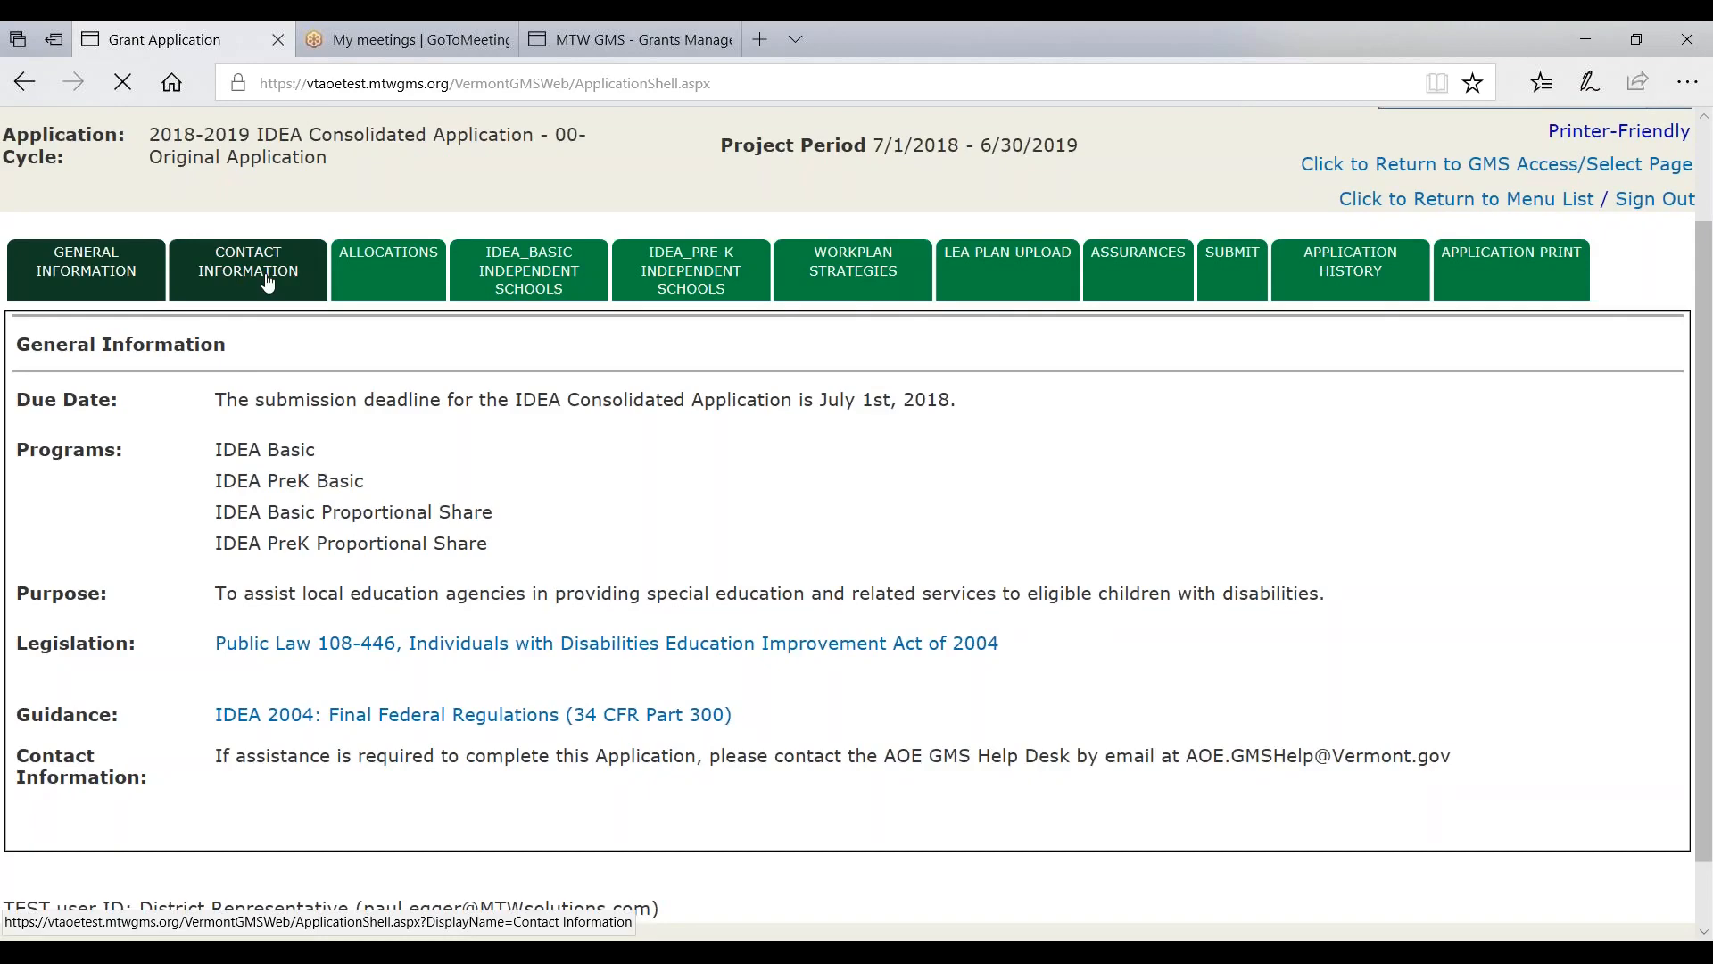
- Enable Approval/Disapproval Copy Email and add one copy address from the autofill list
scroll(270, 555, down, 3)
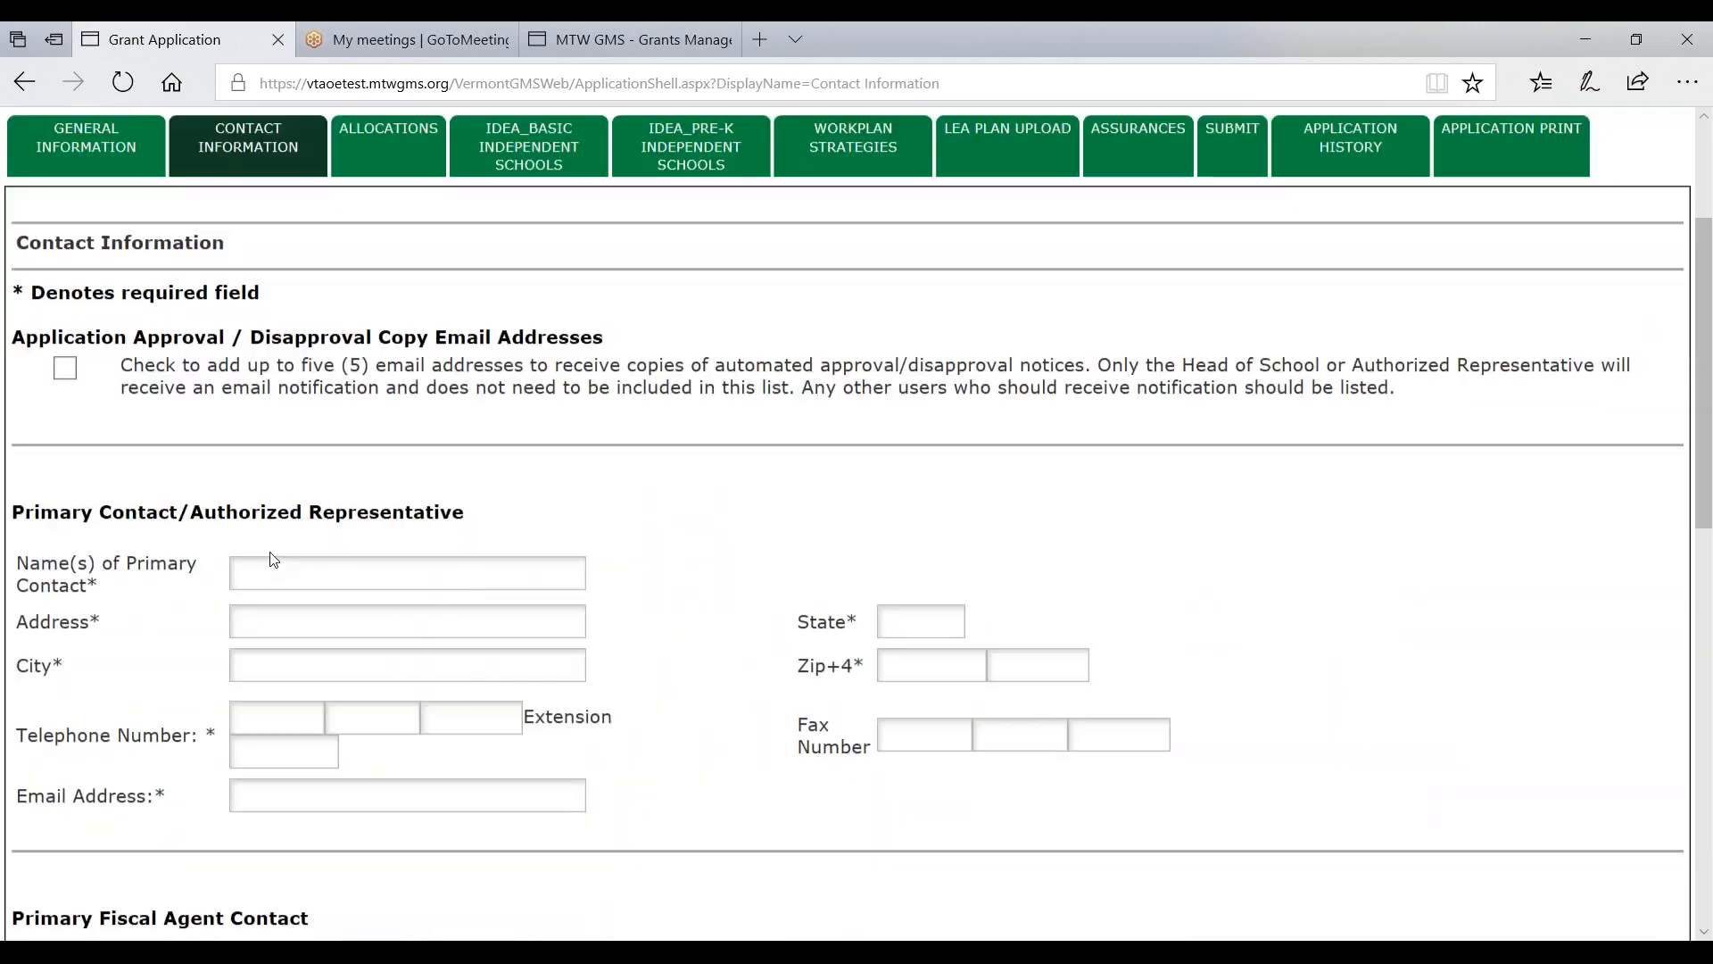
click(65, 367)
click(169, 449)
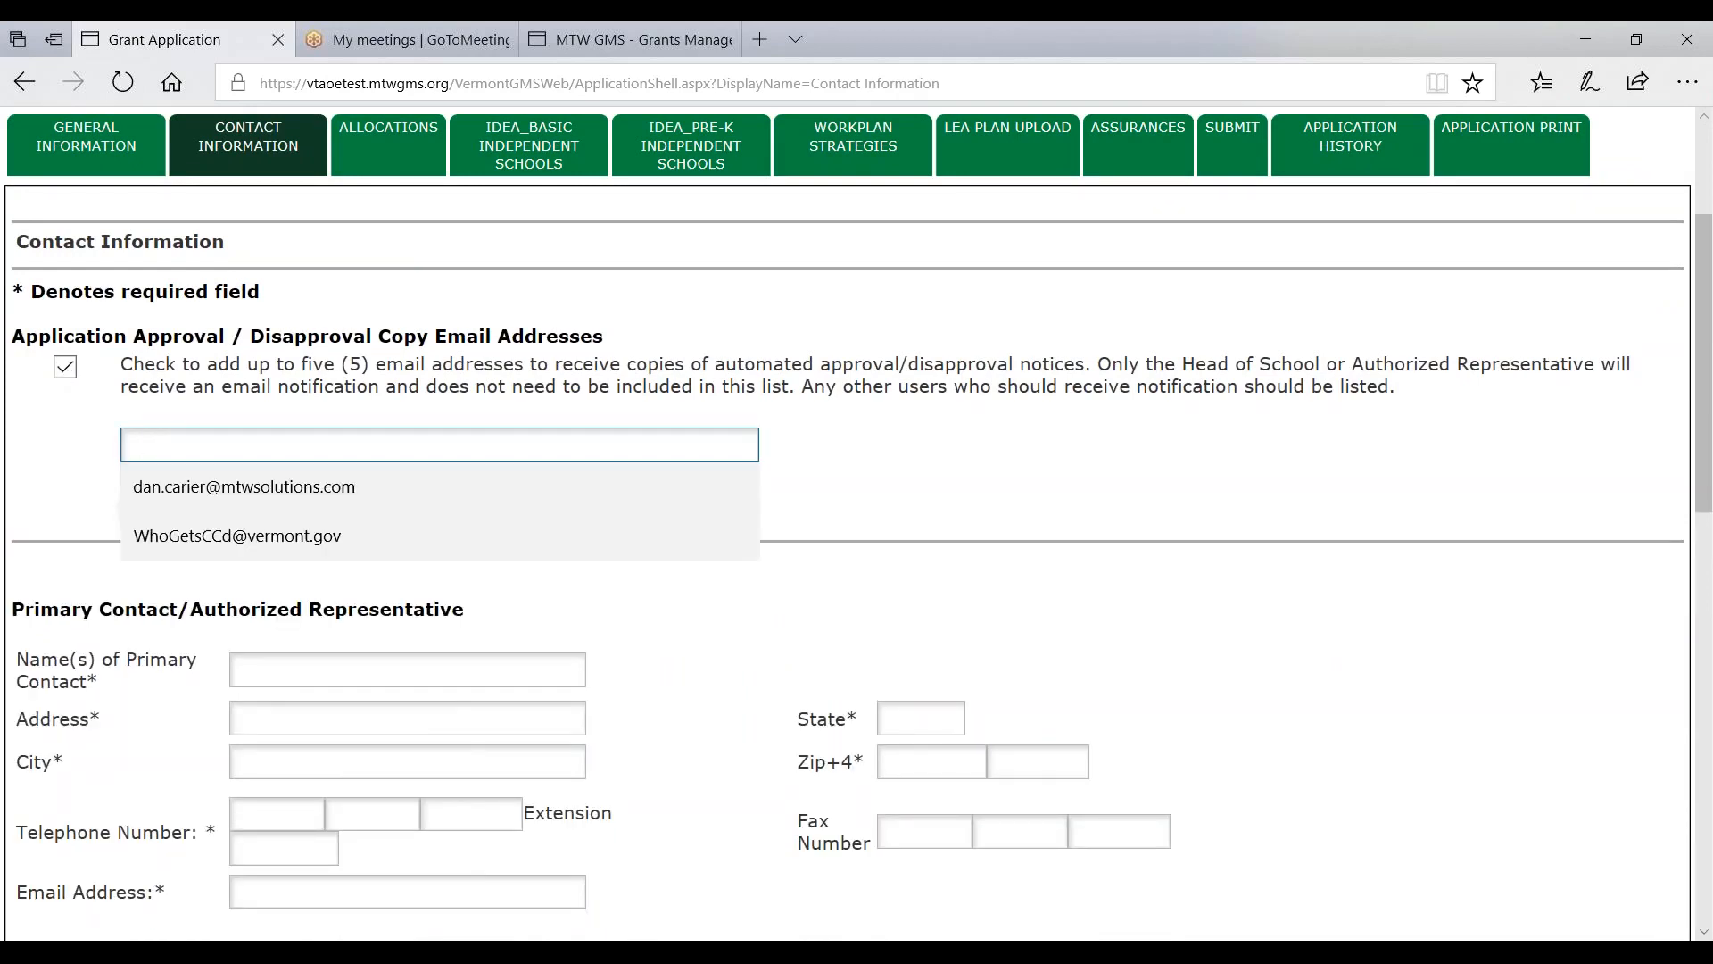
click(167, 538)
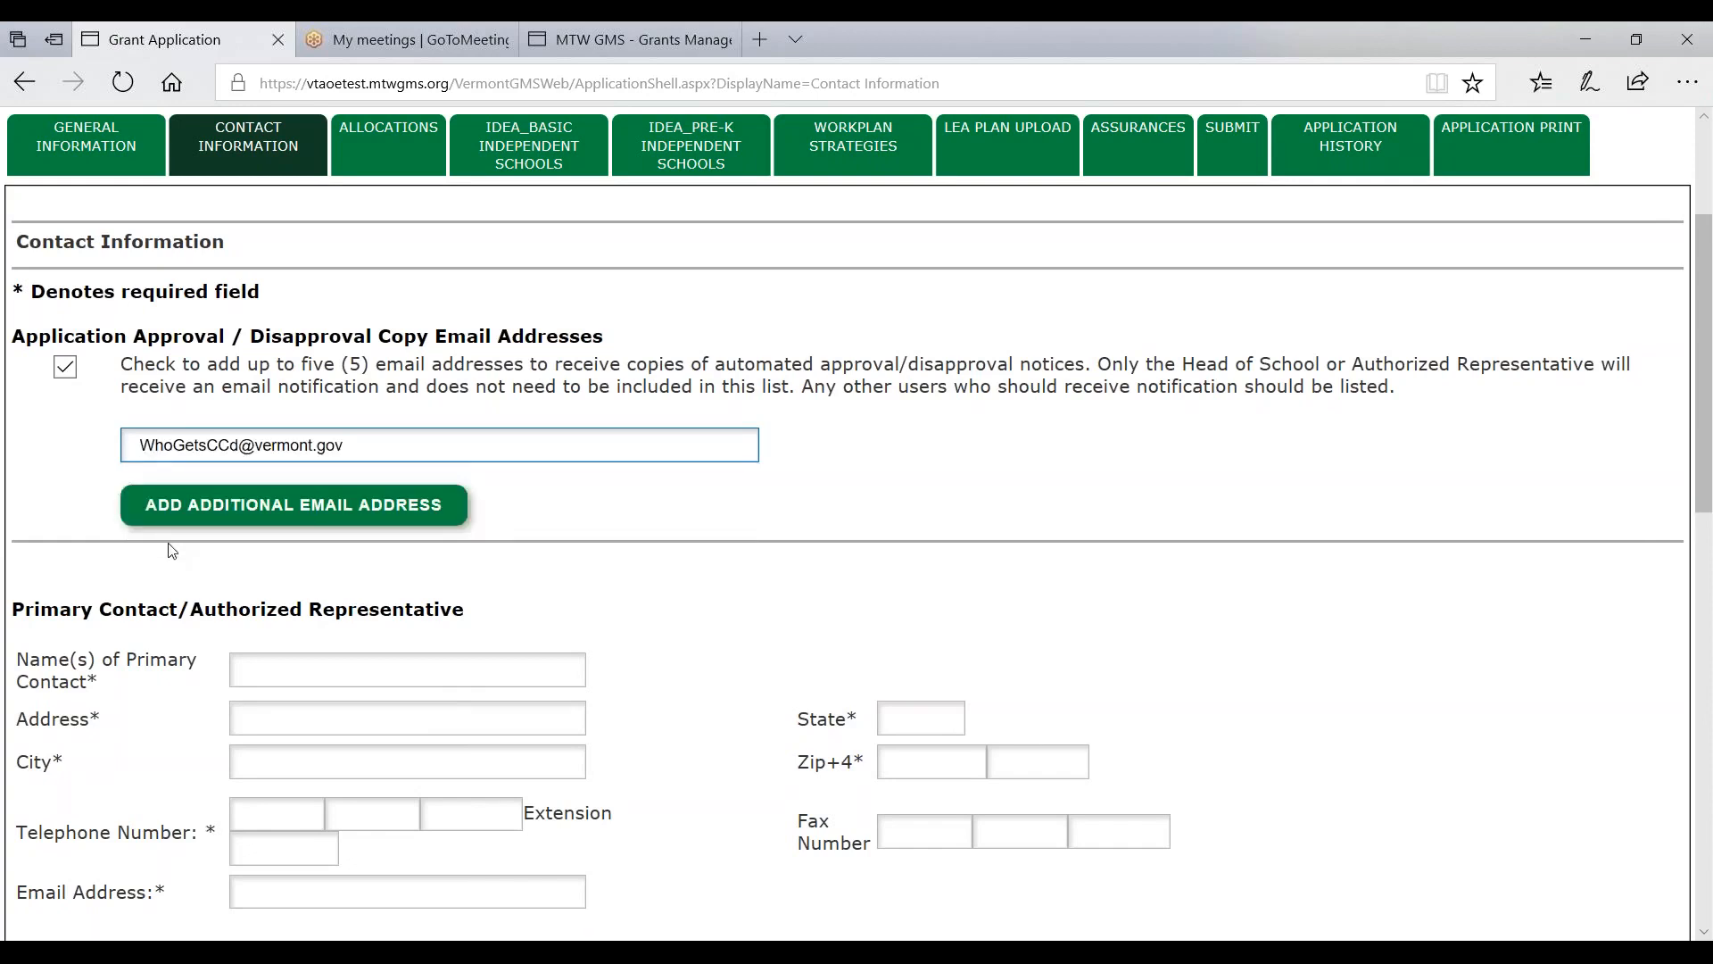
click(144, 445)
click(912, 457)
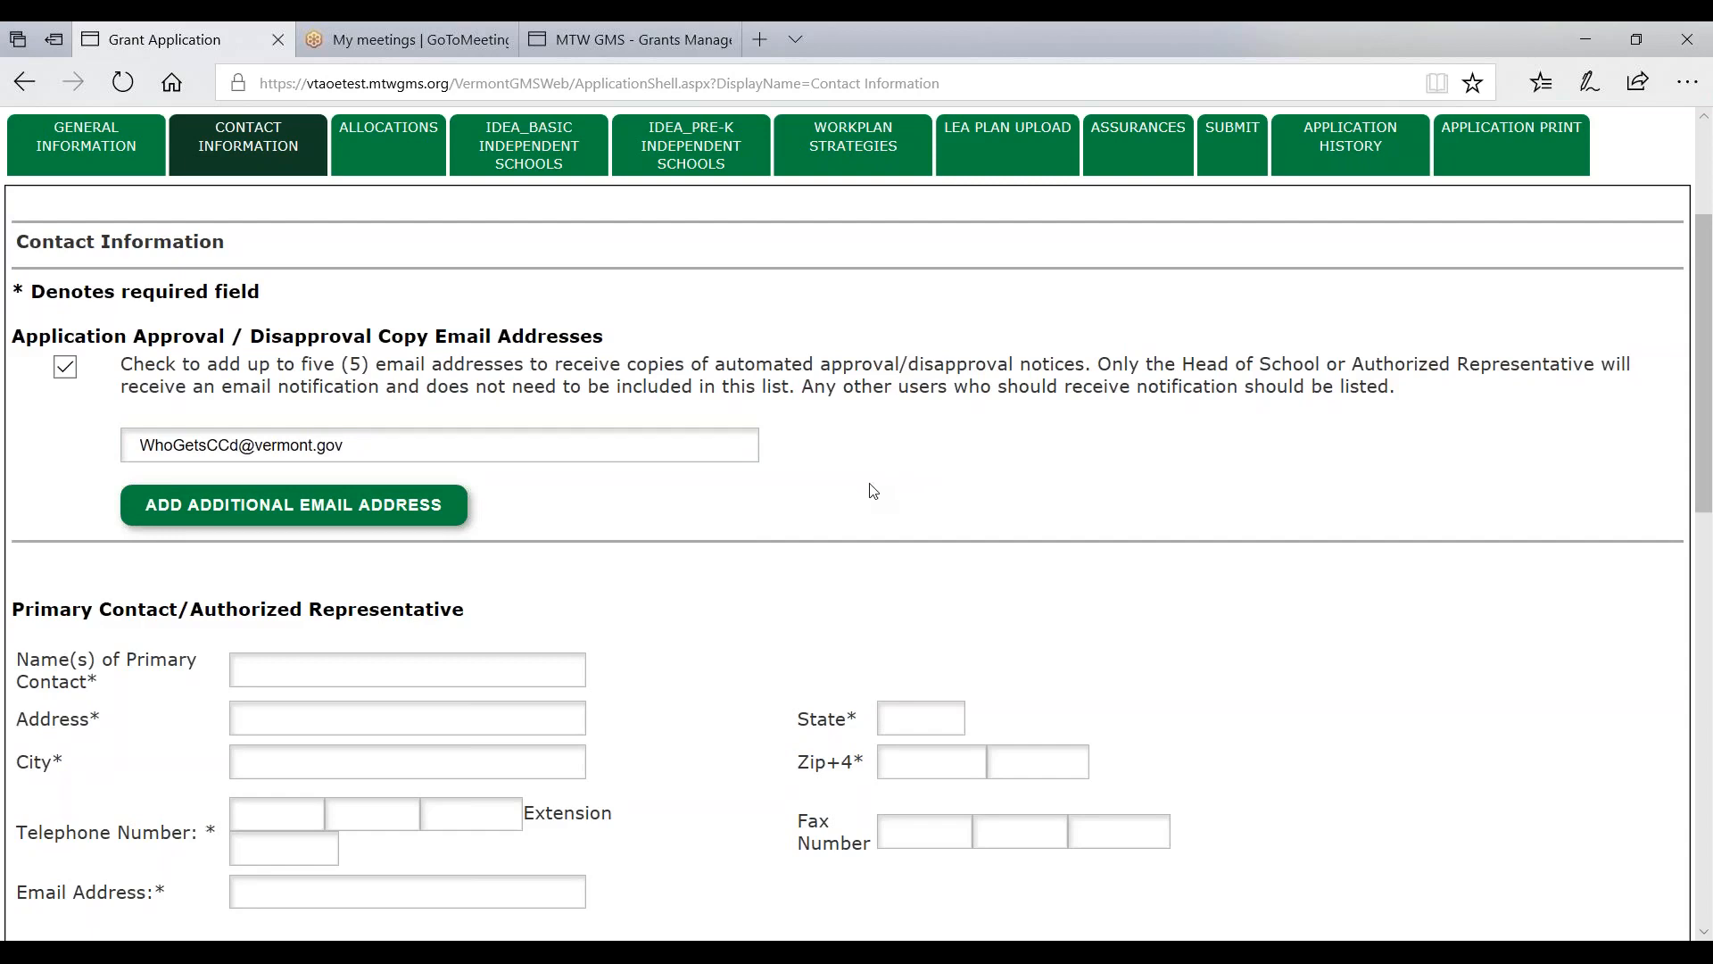
- Autofill the Primary Contact's name, street address, city, state and ZIP code
click(336, 669)
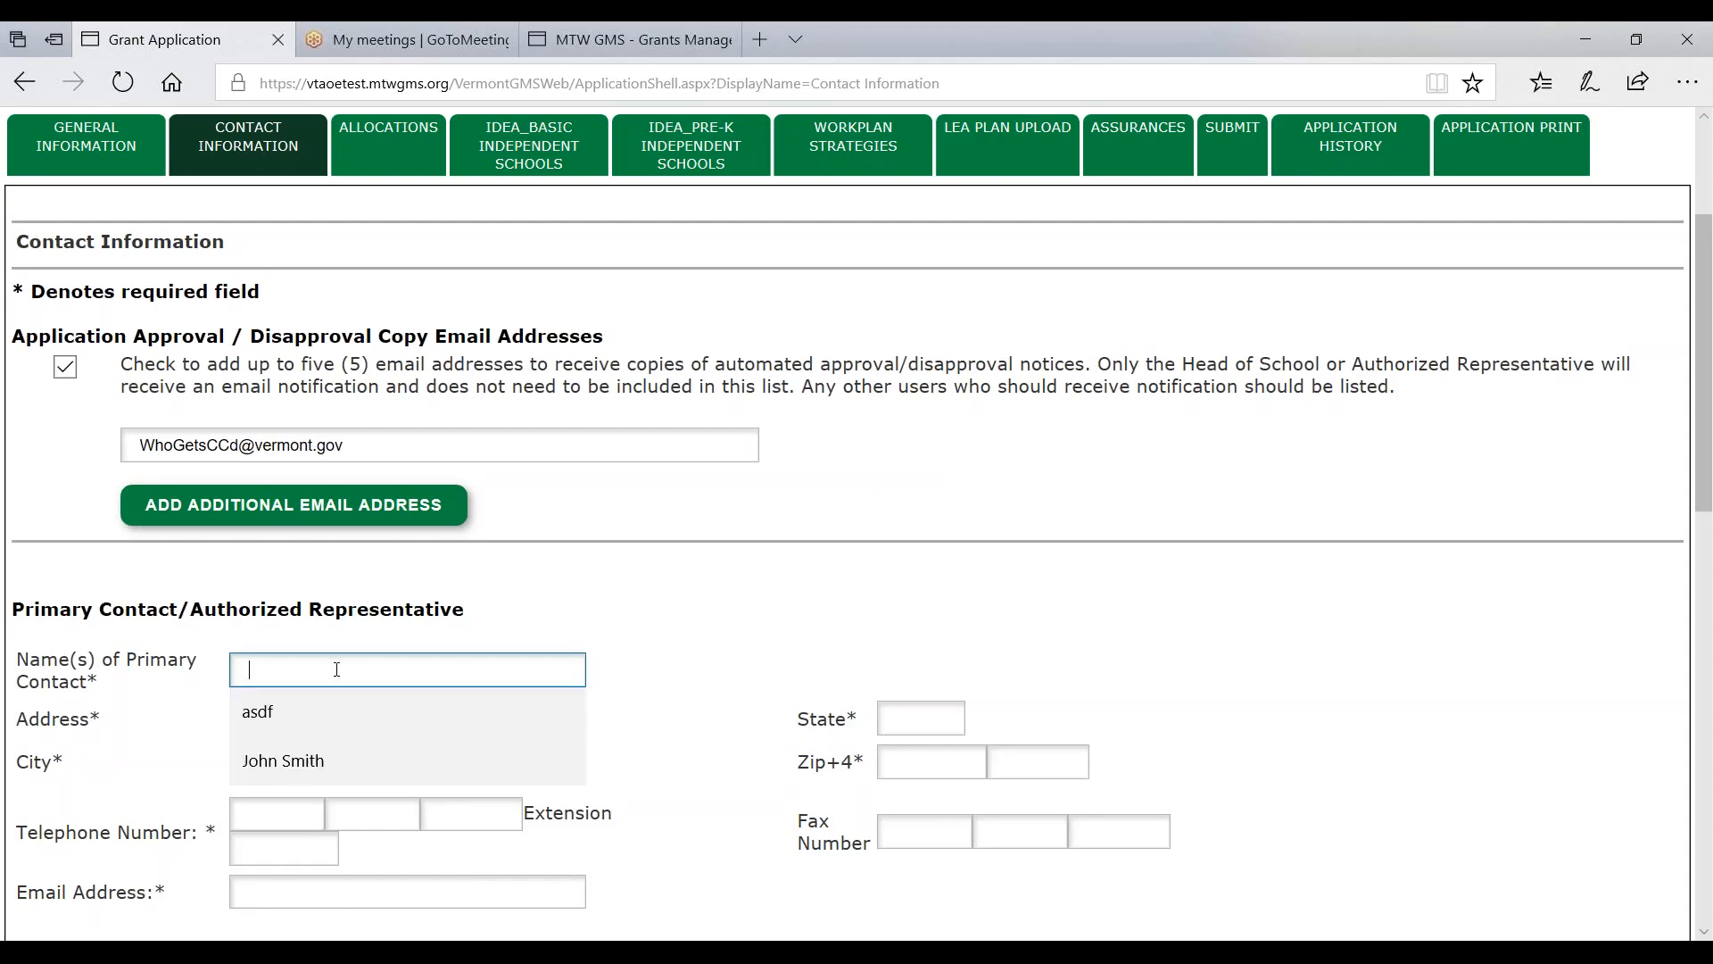
click(319, 743)
click(420, 709)
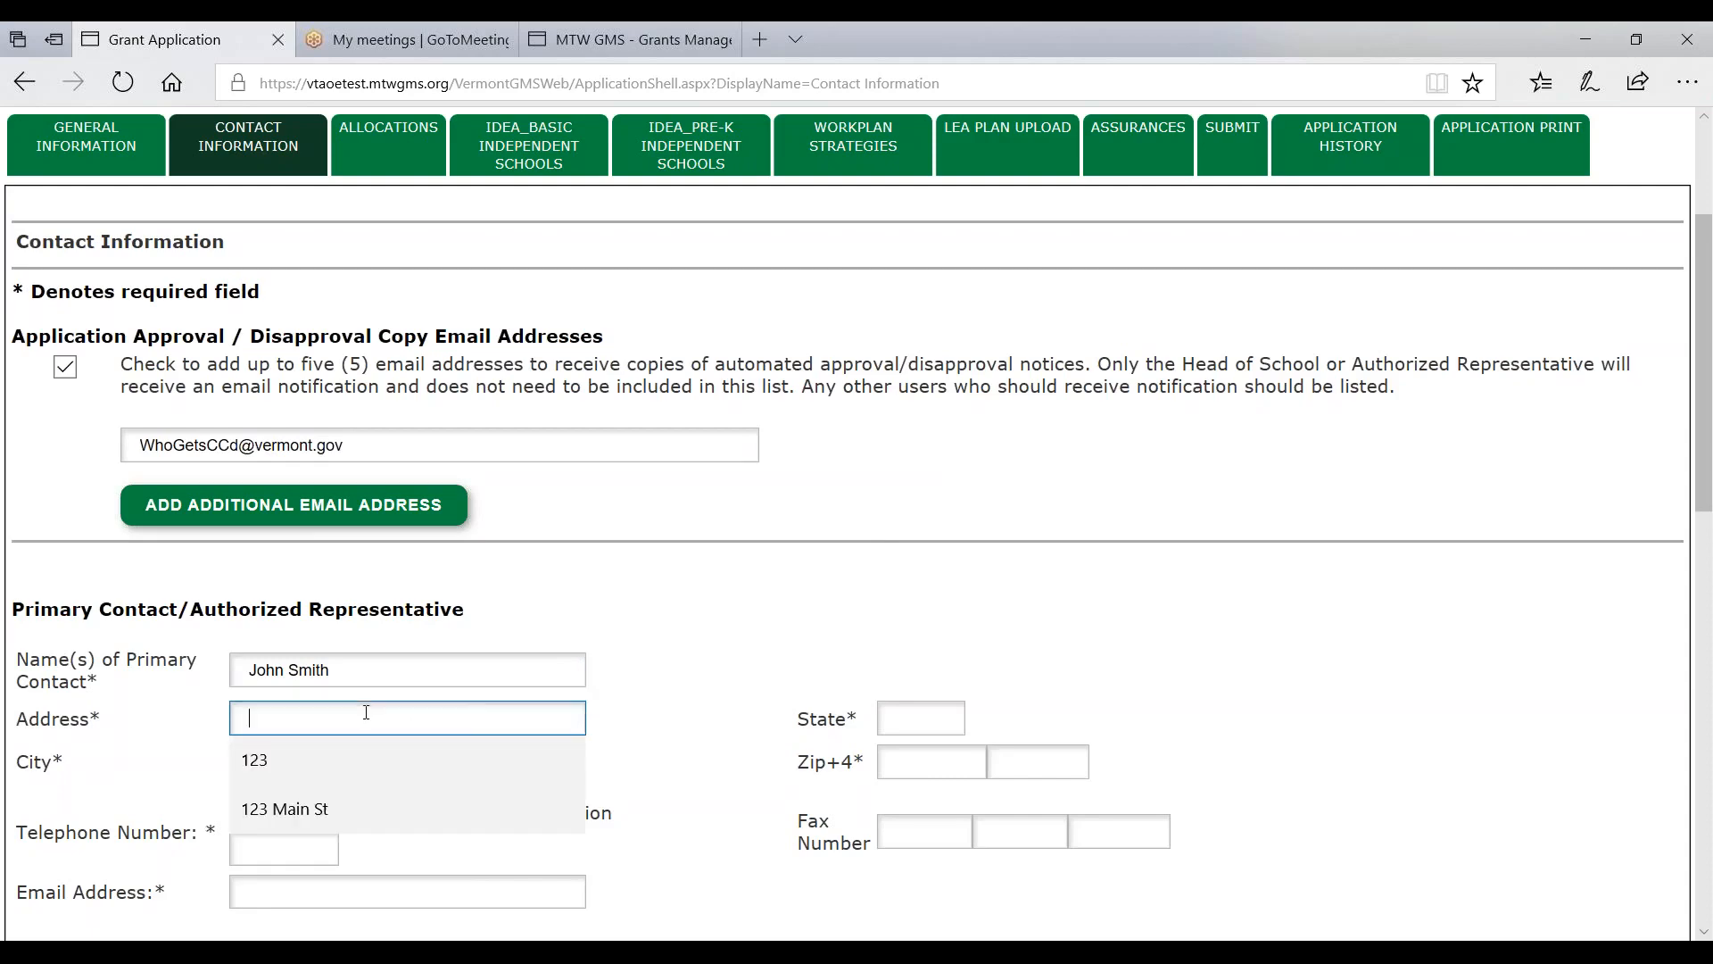
click(314, 805)
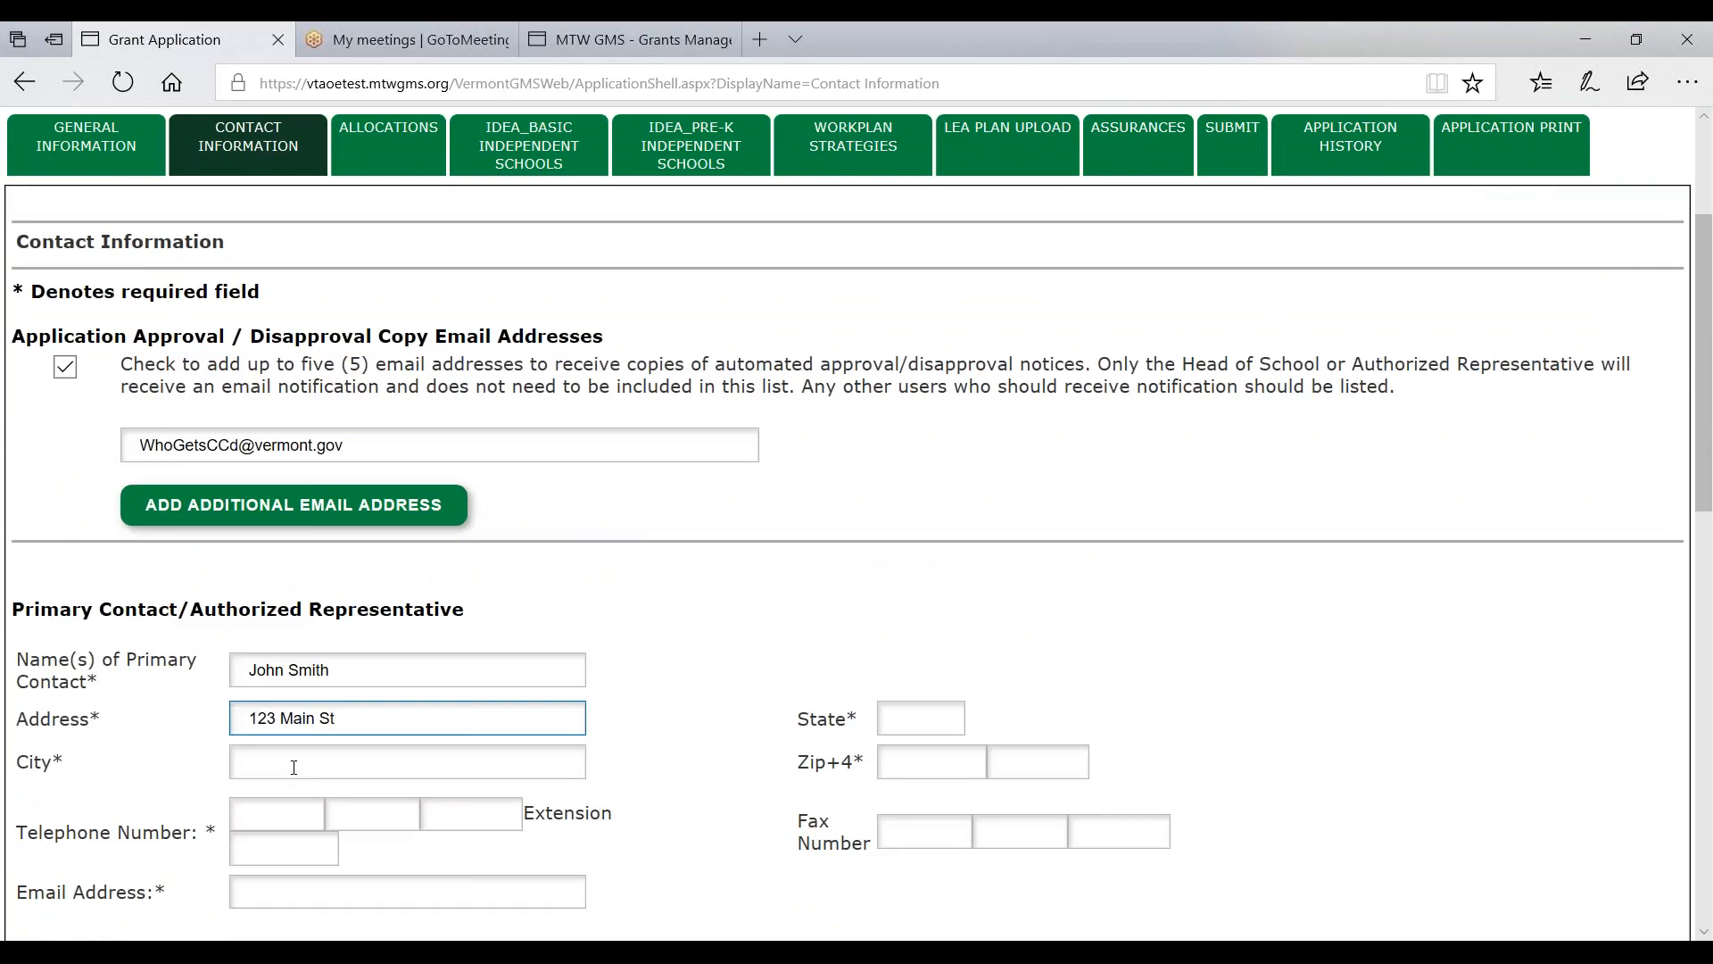
click(294, 766)
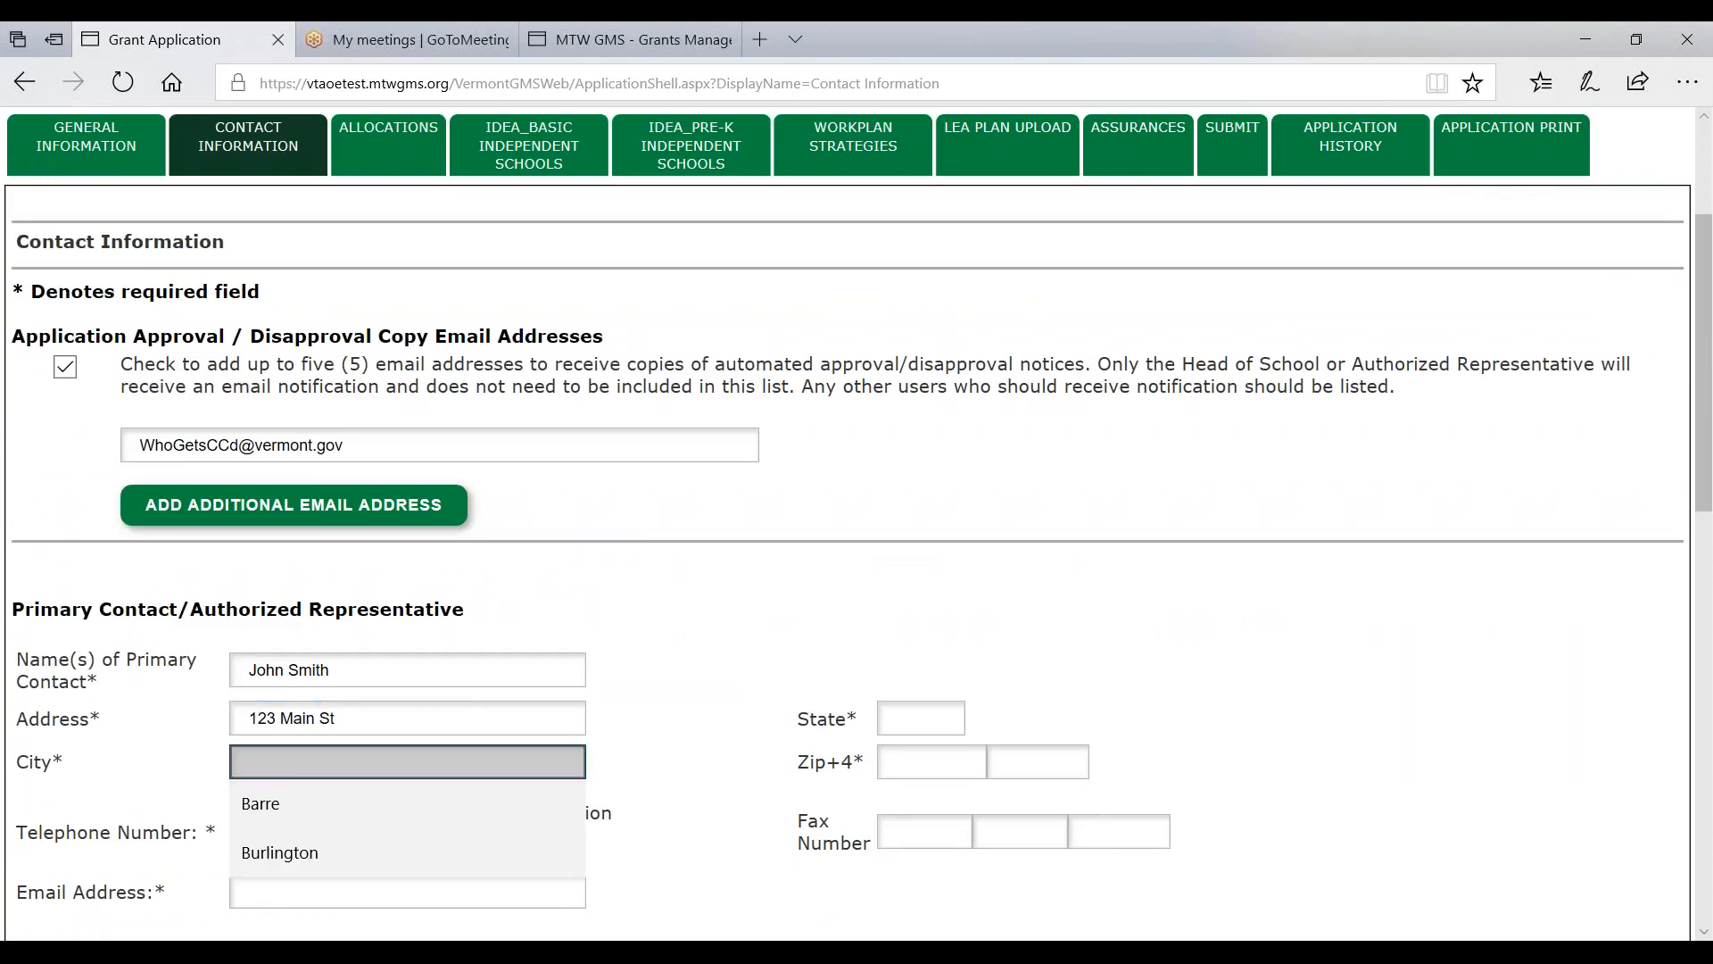
click(293, 803)
click(930, 721)
click(923, 751)
click(922, 761)
click(921, 828)
- Fill in the Primary Contact's fax and telephone numbers from autofill suggestions
click(921, 828)
click(919, 867)
click(996, 872)
click(1098, 873)
click(259, 814)
click(271, 861)
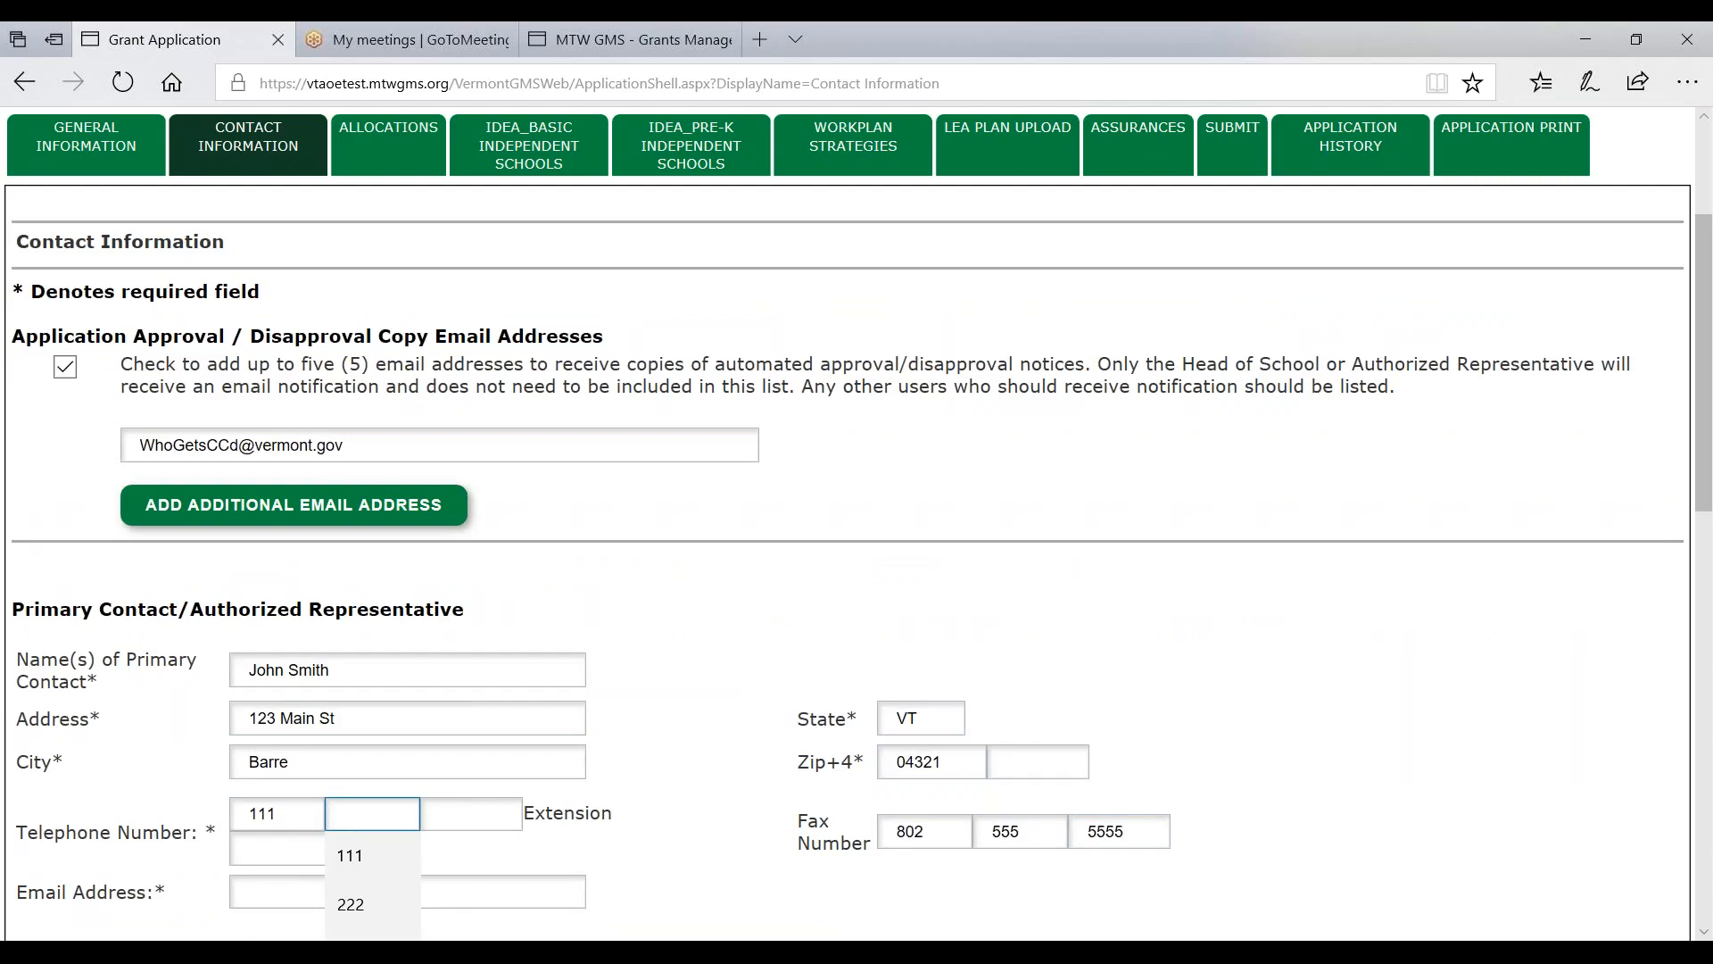
click(351, 904)
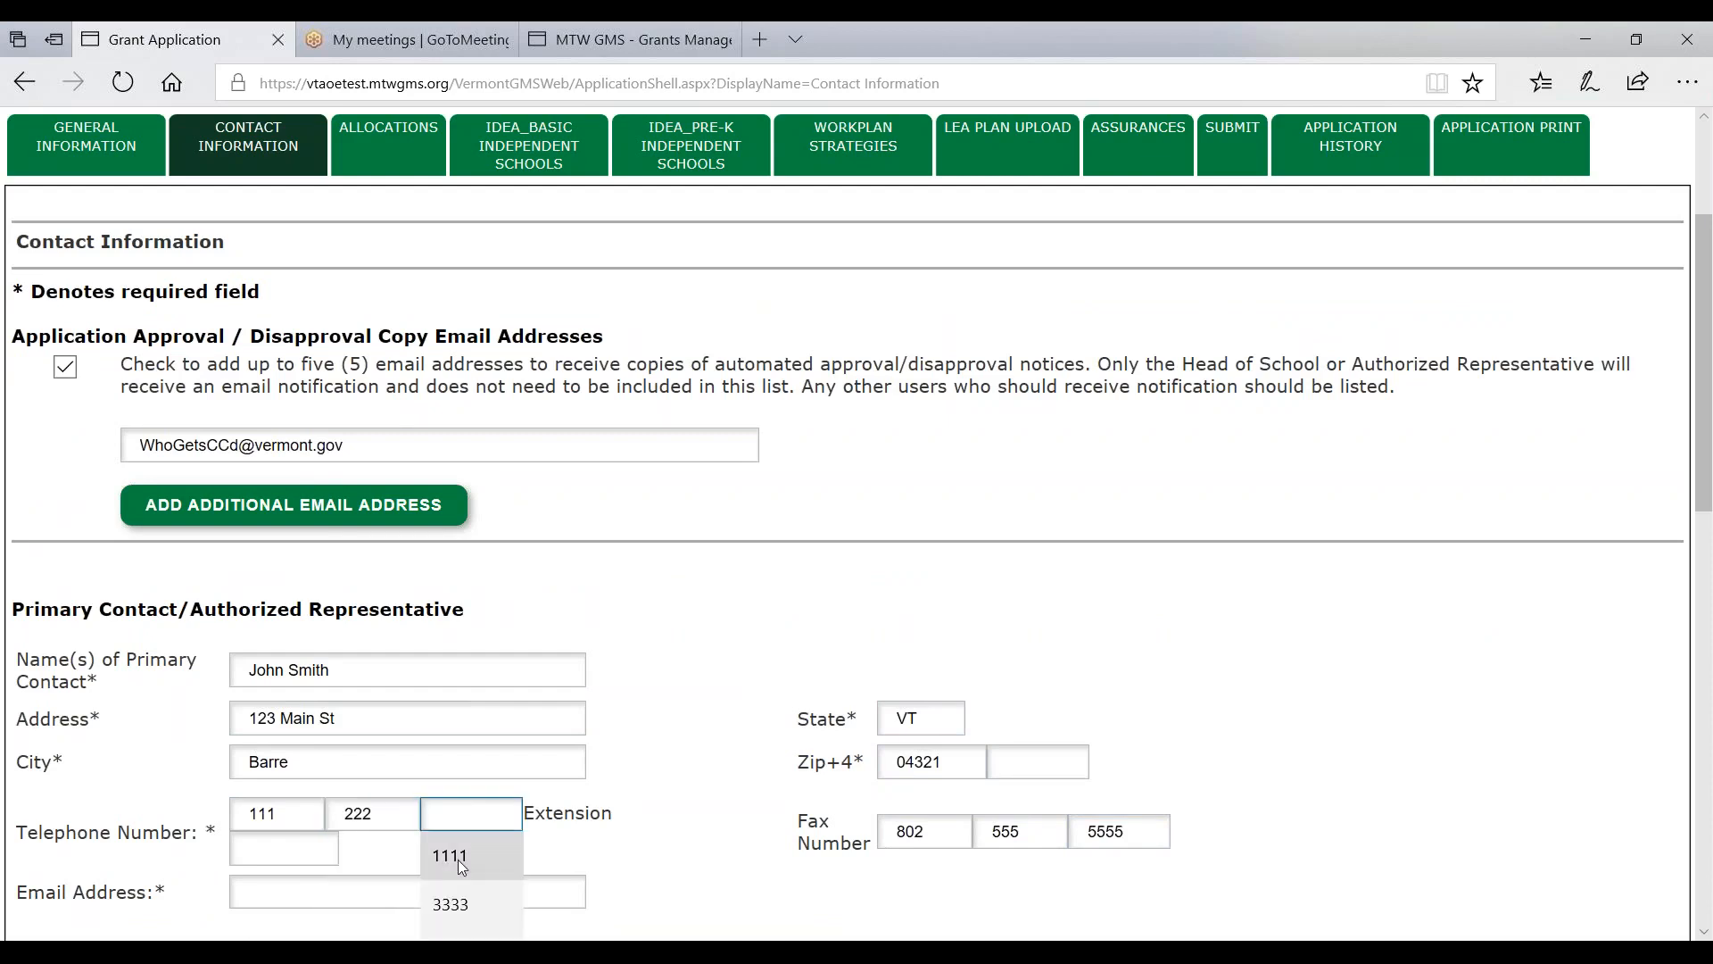
click(467, 907)
- Autofill the Primary Contact's e-mail address and scroll to the Primary Fiscal Agent Contact
scroll(468, 906, down, 1)
scroll(295, 669, down, 2)
click(303, 641)
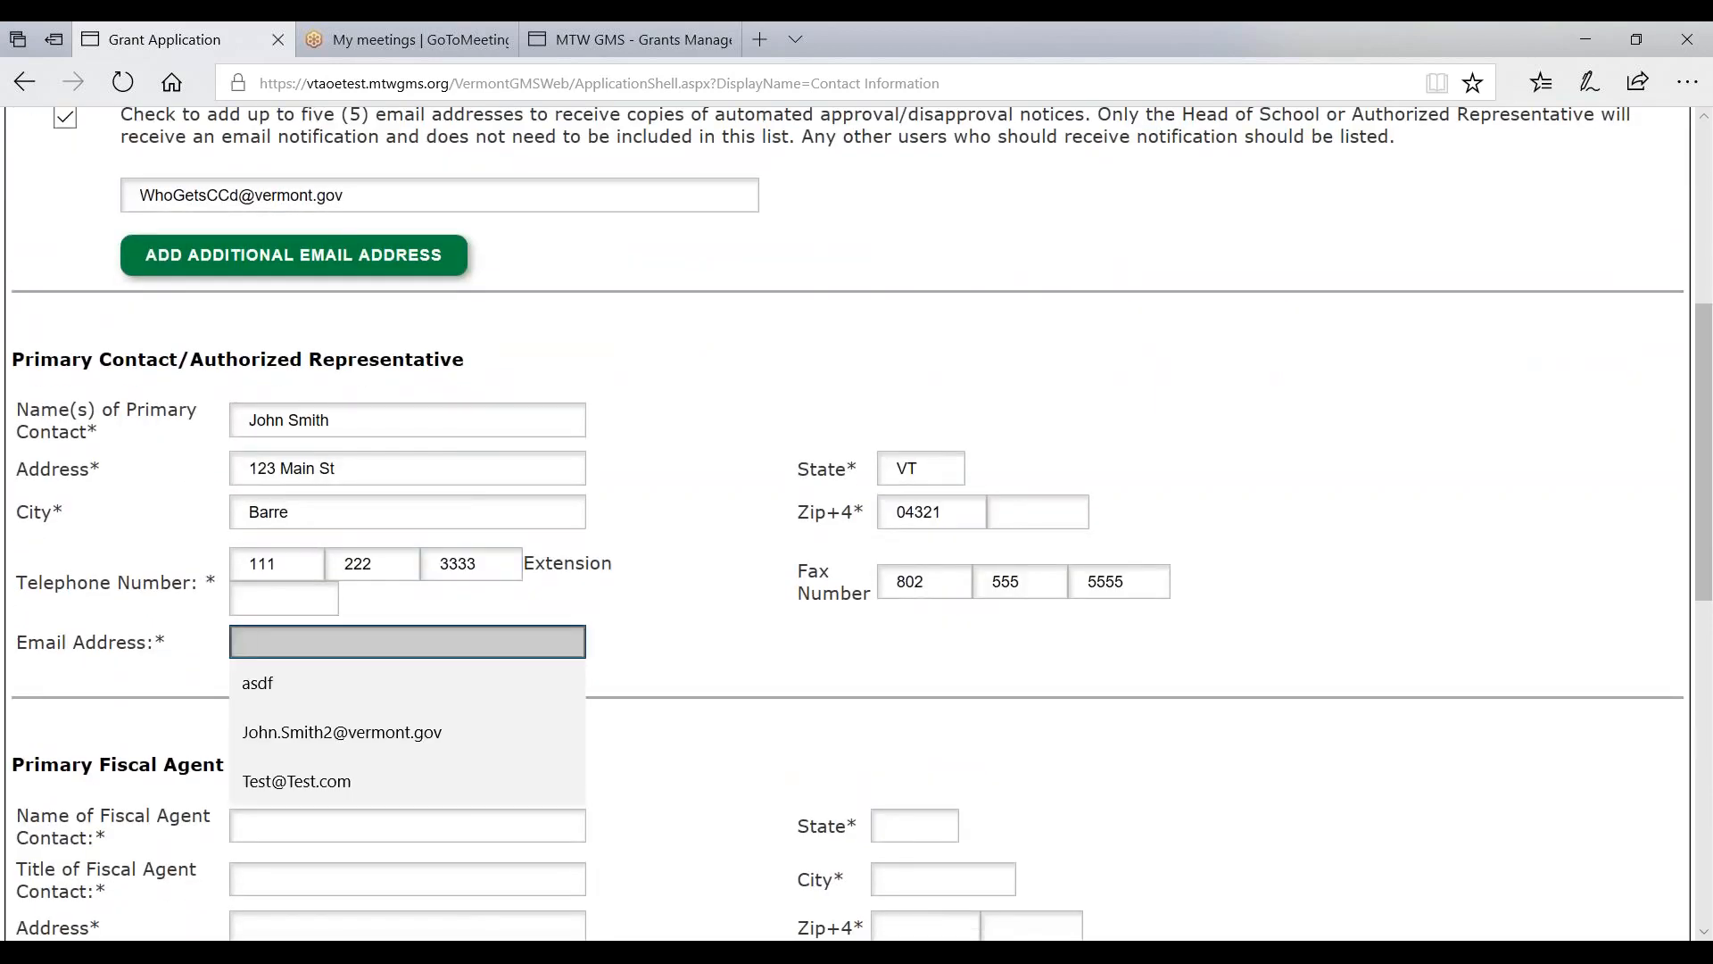
click(311, 781)
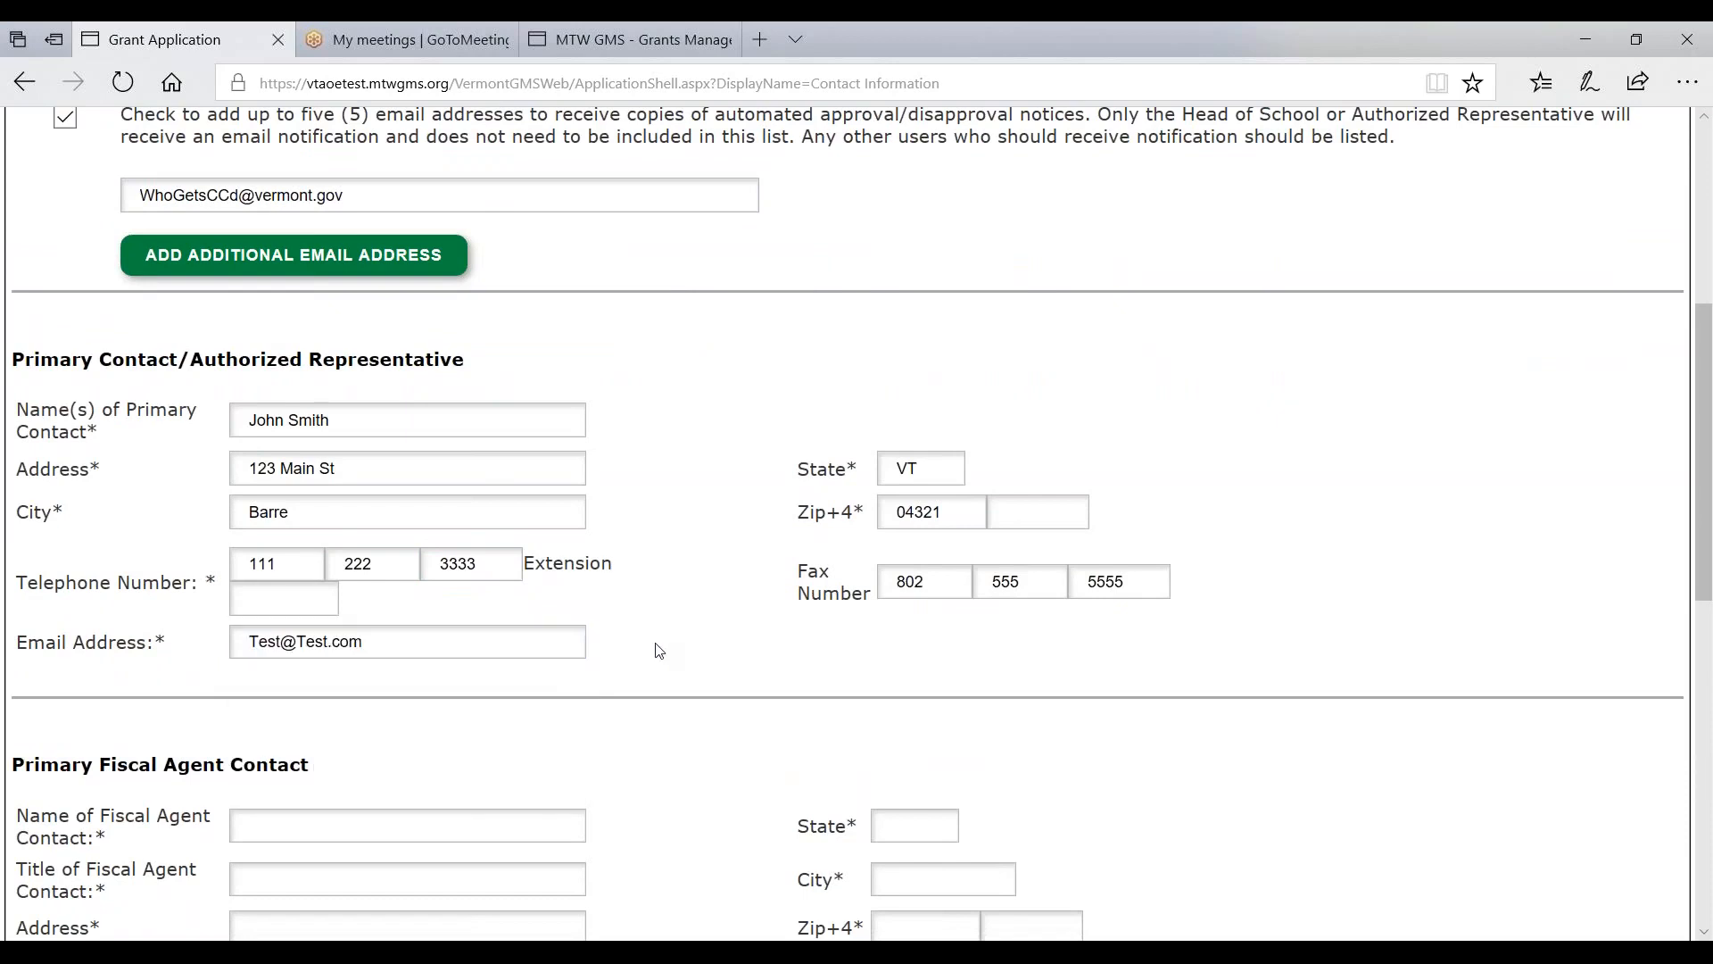
scroll(402, 625, down, 3)
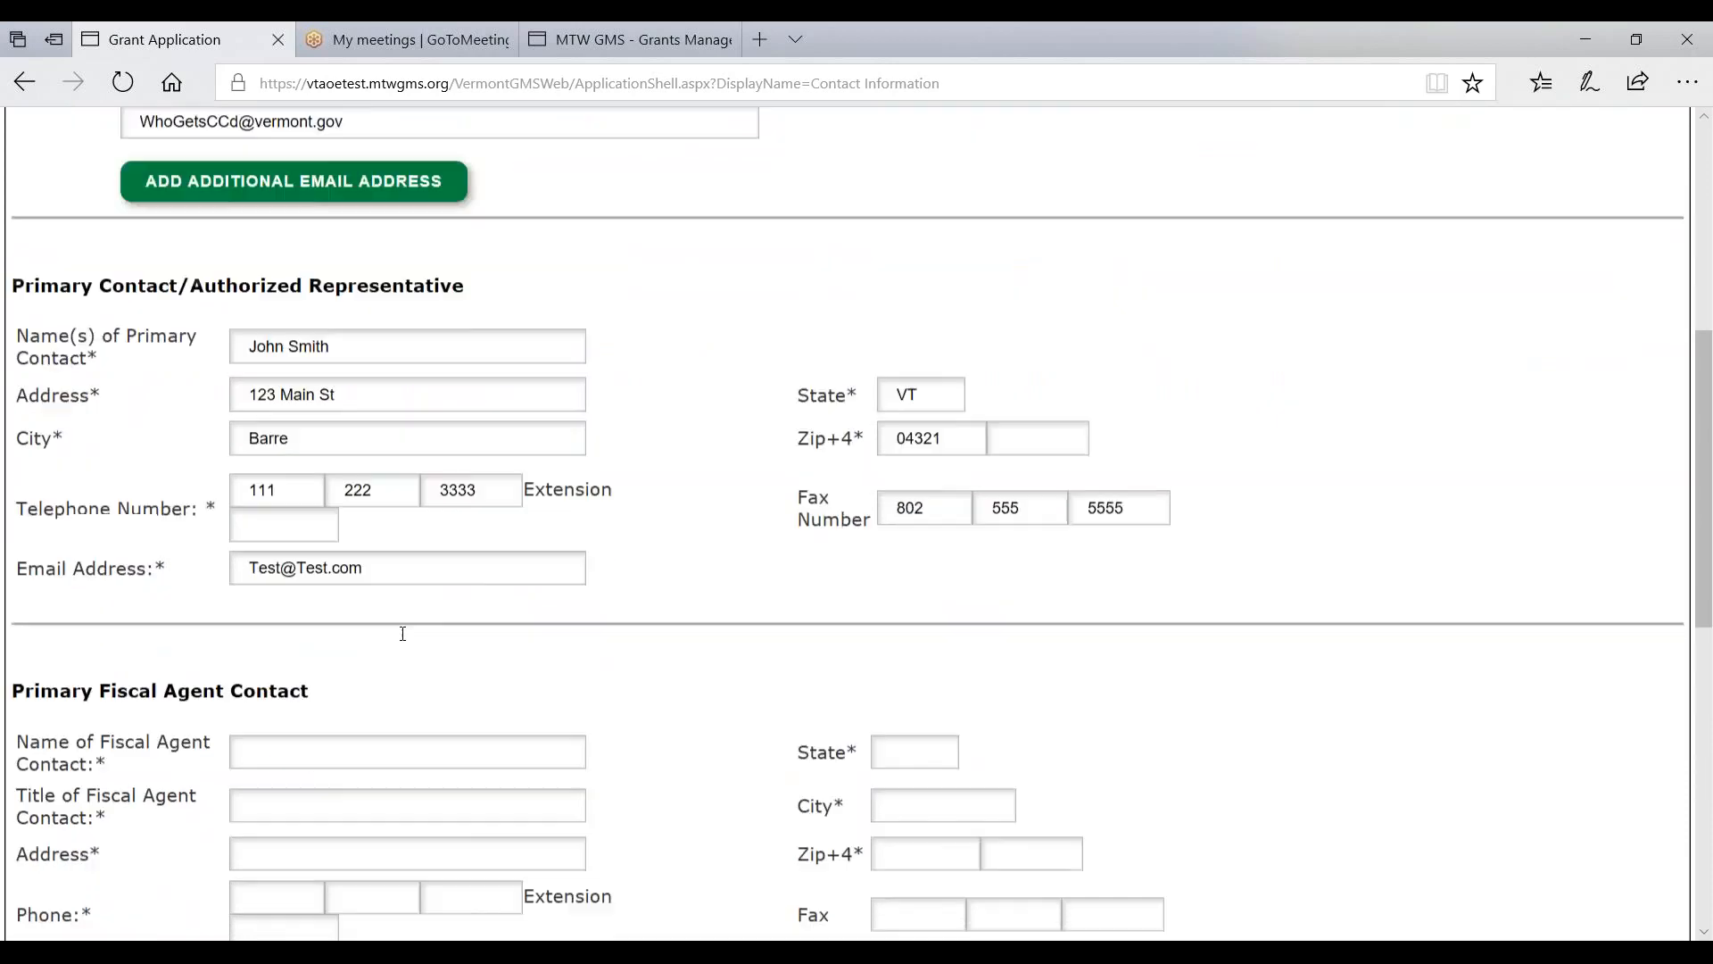
scroll(398, 633, down, 2)
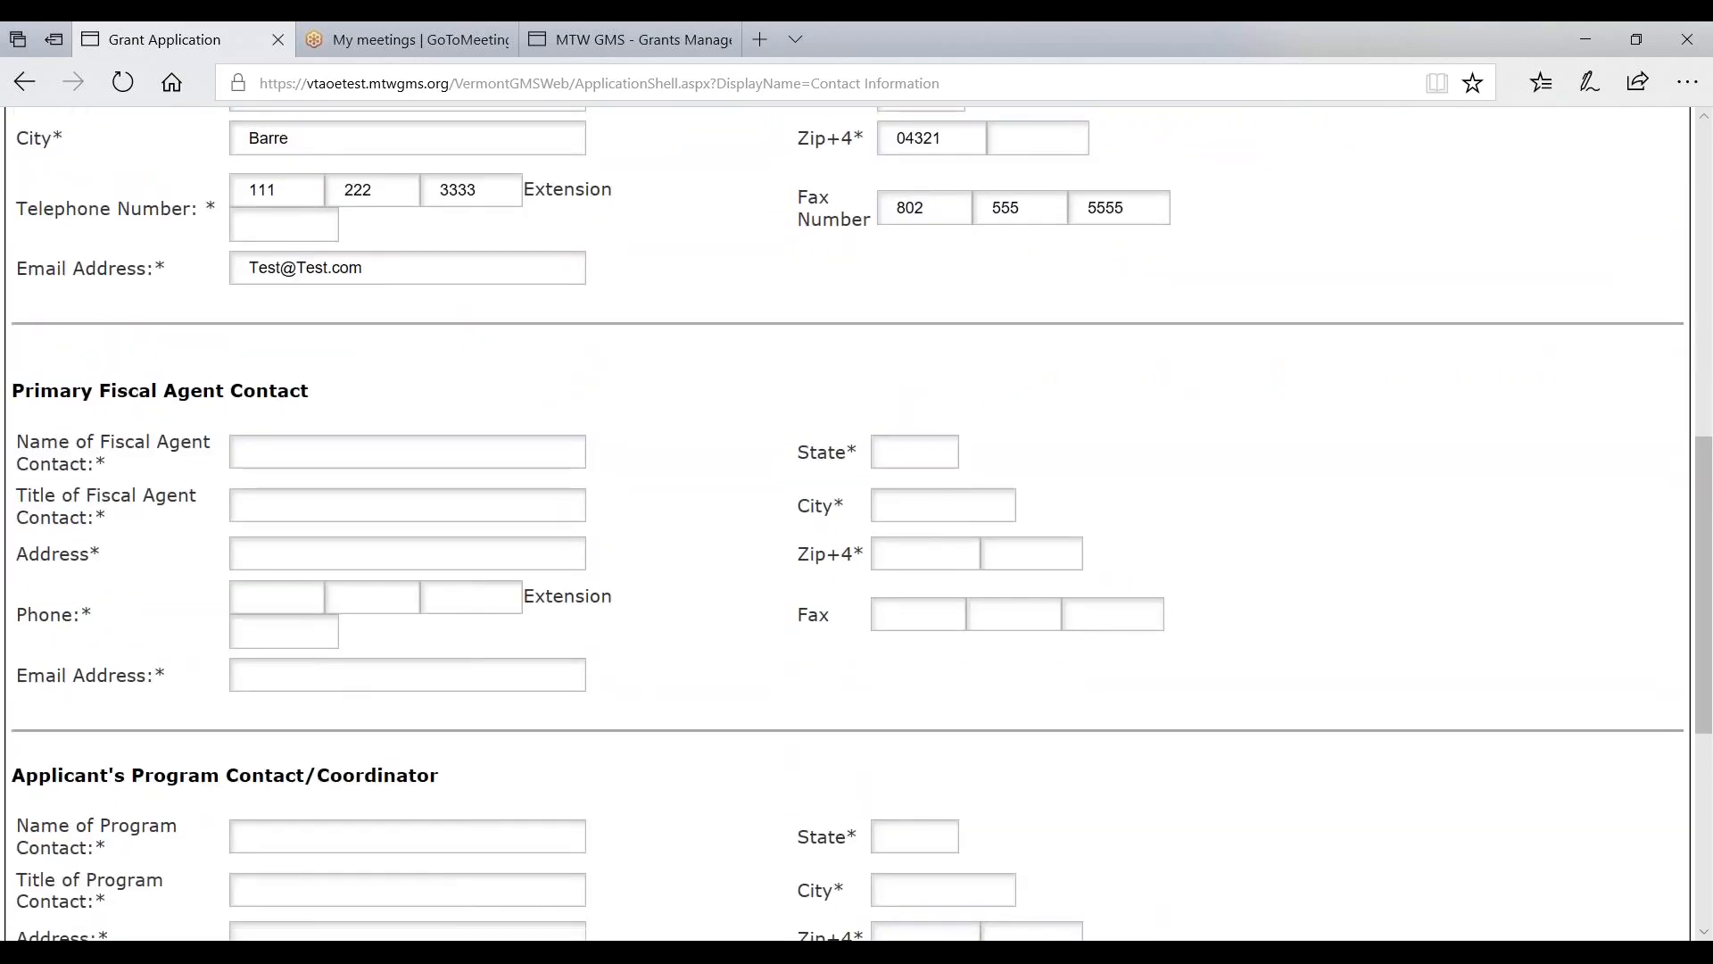
scroll(266, 451, up, 5)
scroll(266, 451, down, 6)
scroll(266, 450, up, 1)
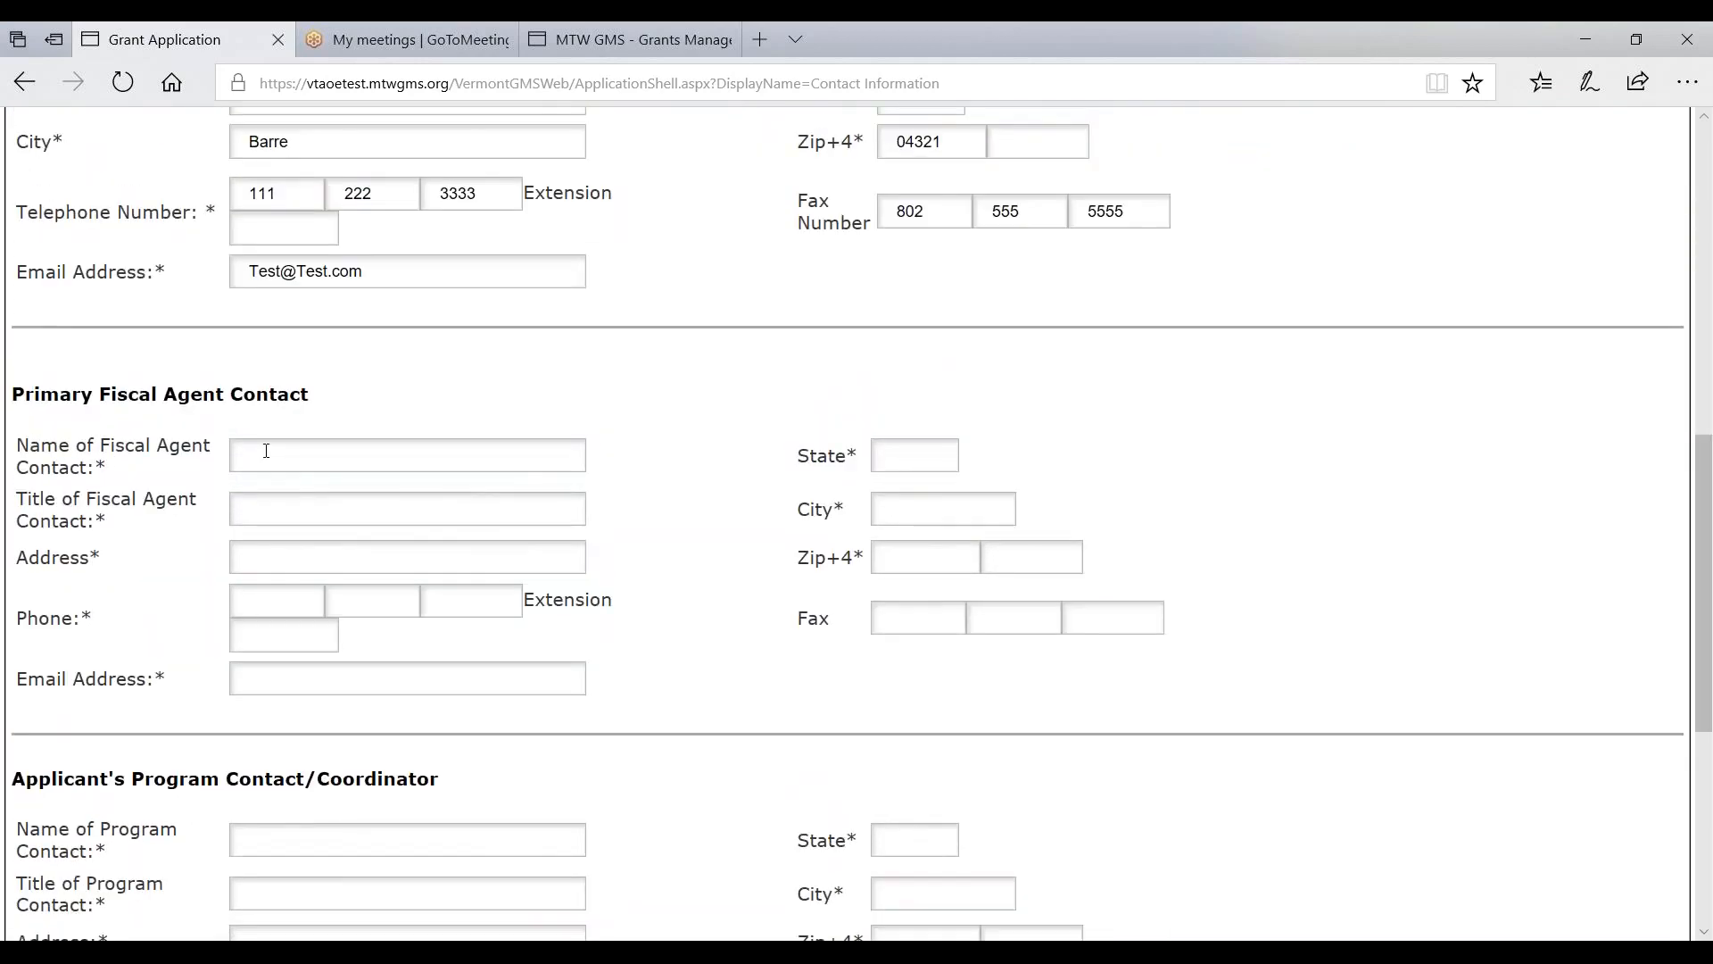
- Fill in the fiscal agent contact's name, title Business Manager, and street address
click(266, 451)
click(270, 494)
key(Tab)
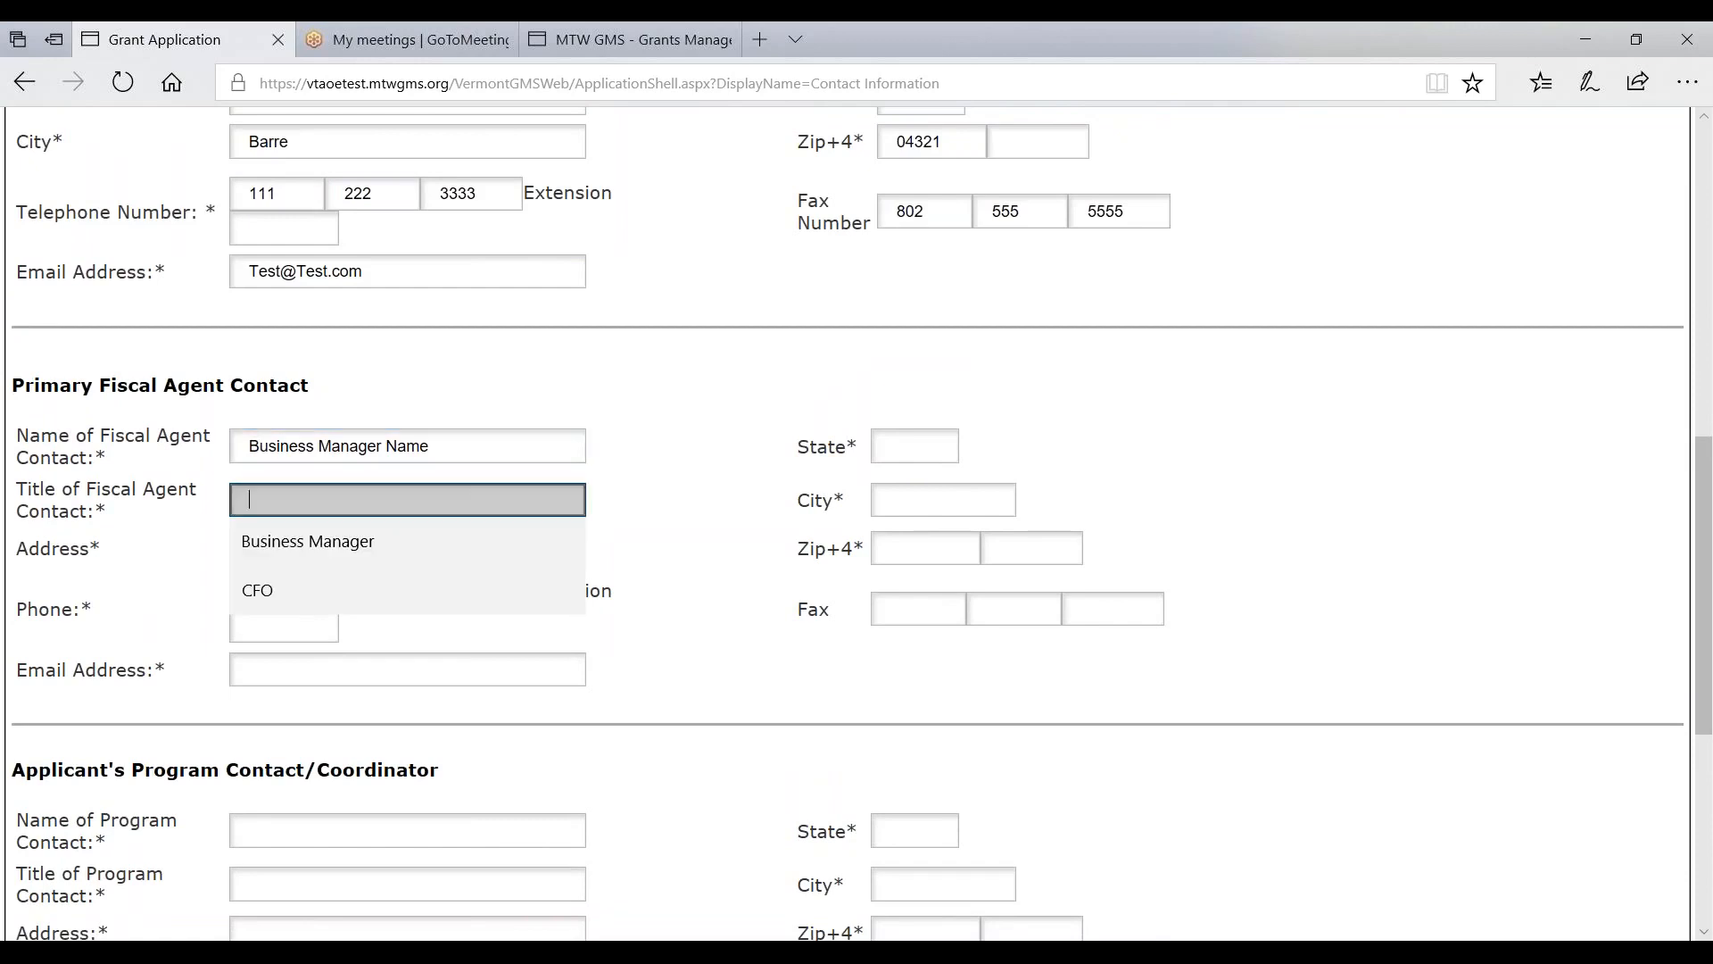
click(275, 548)
key(Tab)
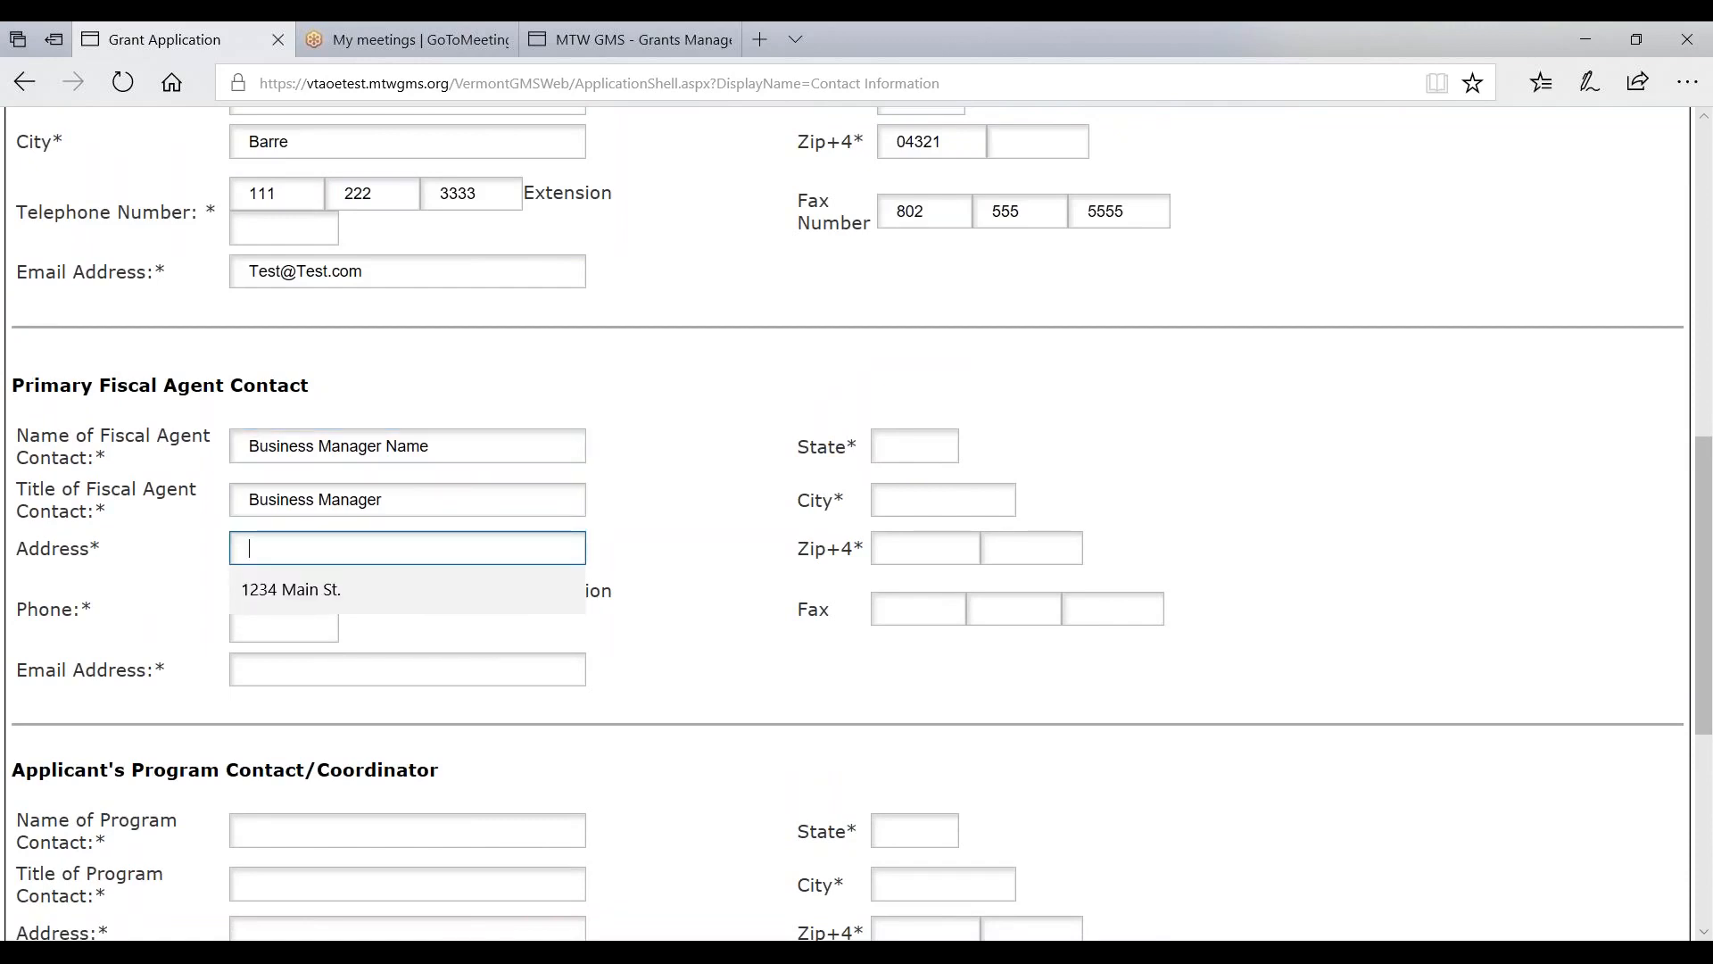
click(256, 591)
- Fill in the fiscal agent's phone, e-mail, state VT, city Barre and zip 04000
click(257, 595)
click(260, 634)
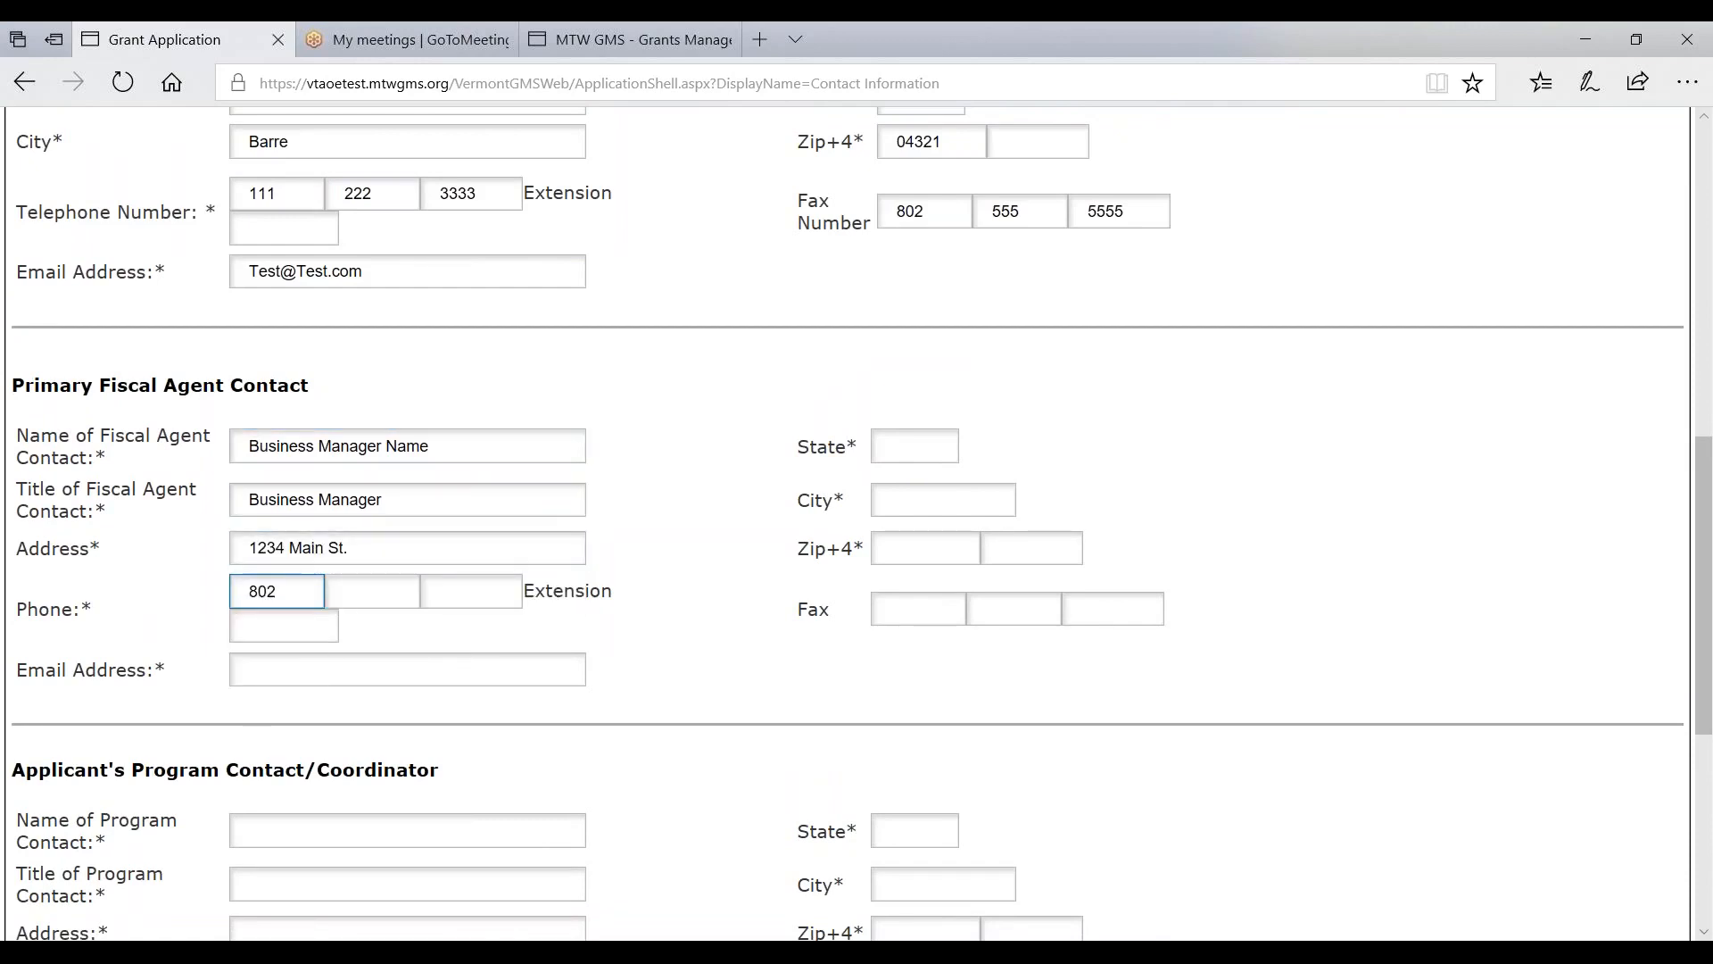
click(353, 632)
click(455, 633)
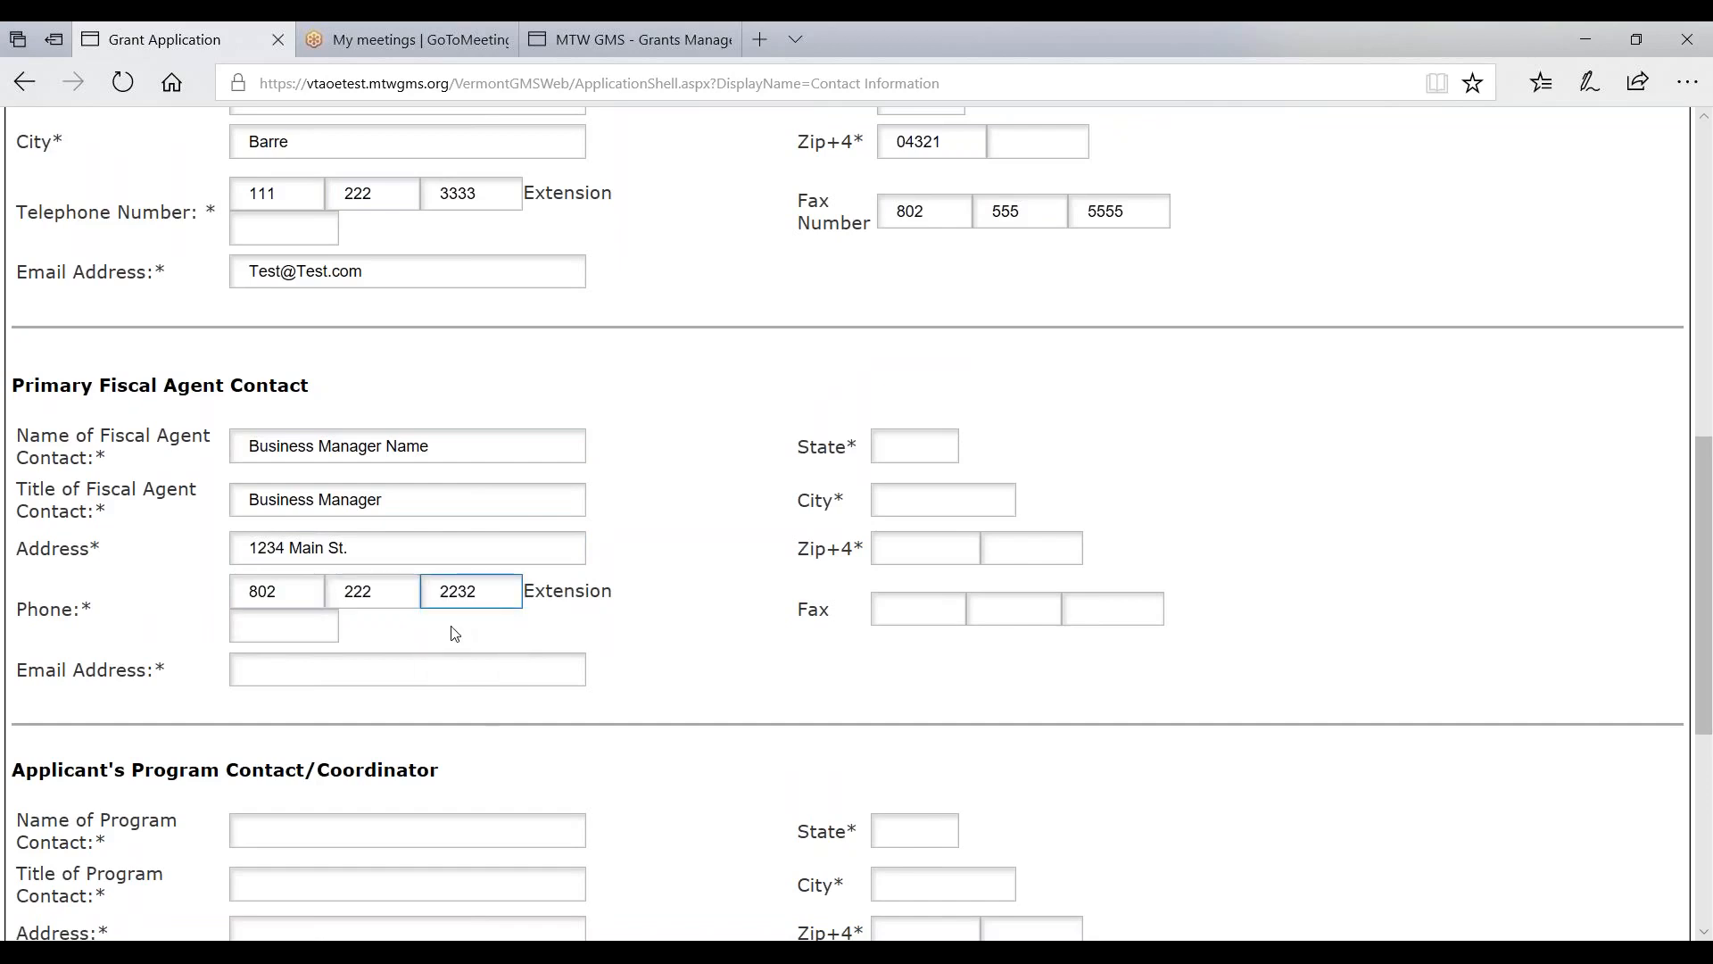
click(266, 671)
click(287, 700)
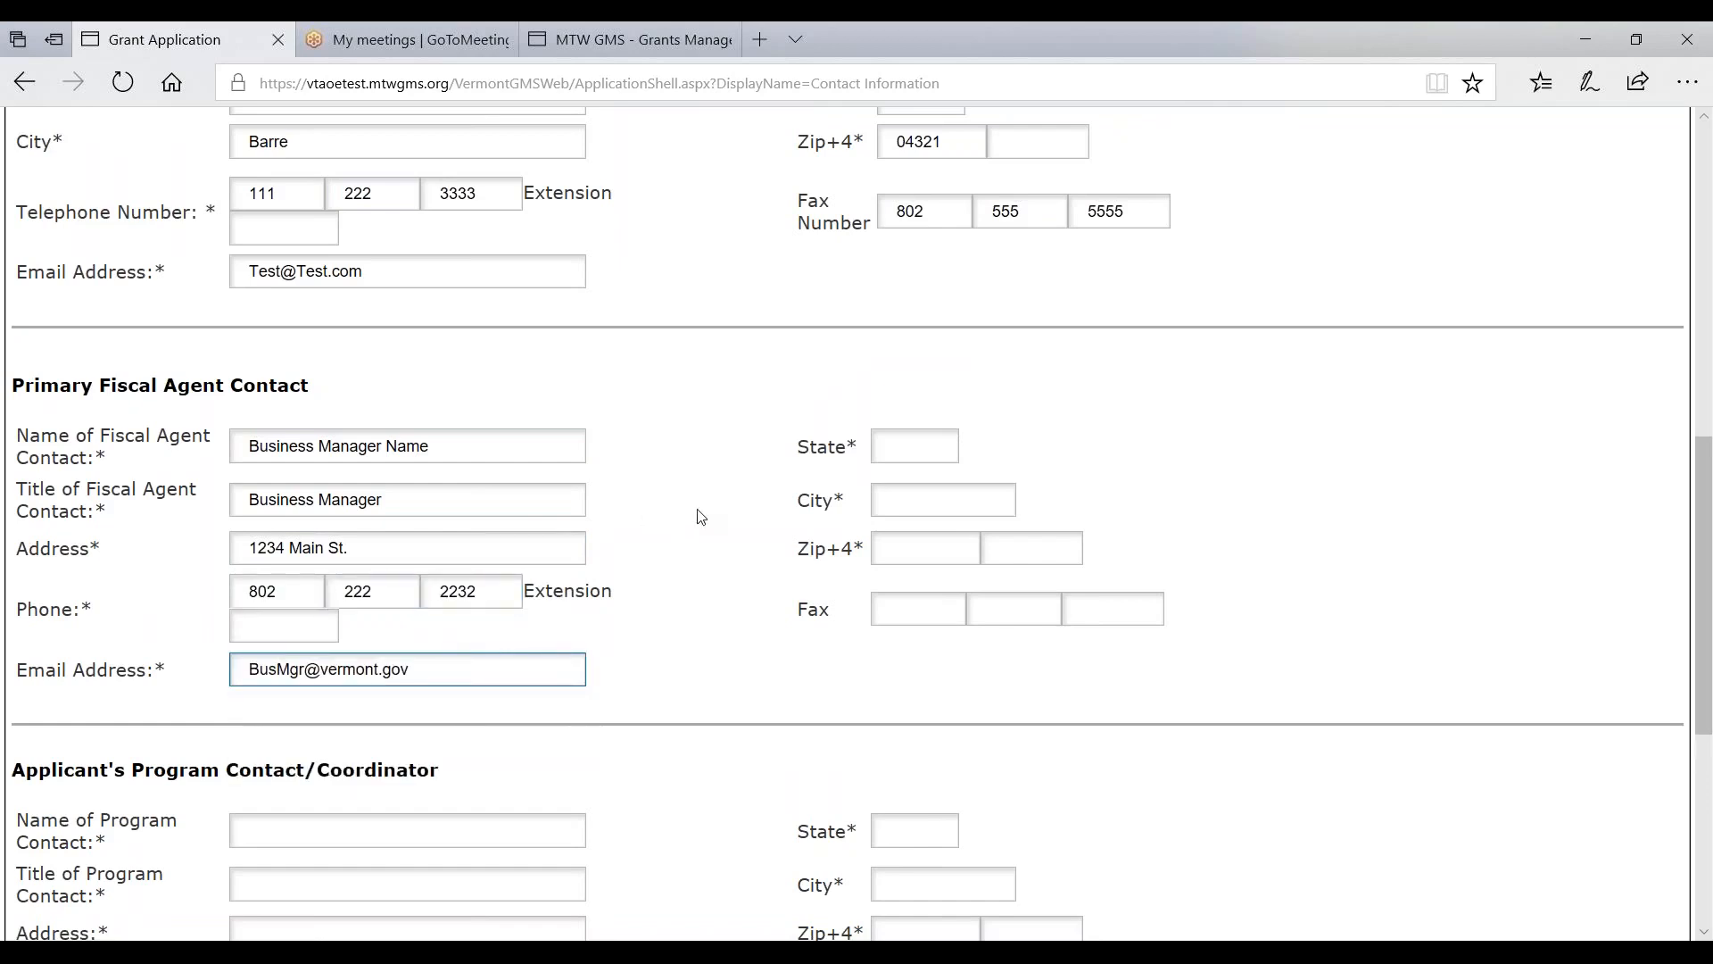
click(914, 442)
click(910, 496)
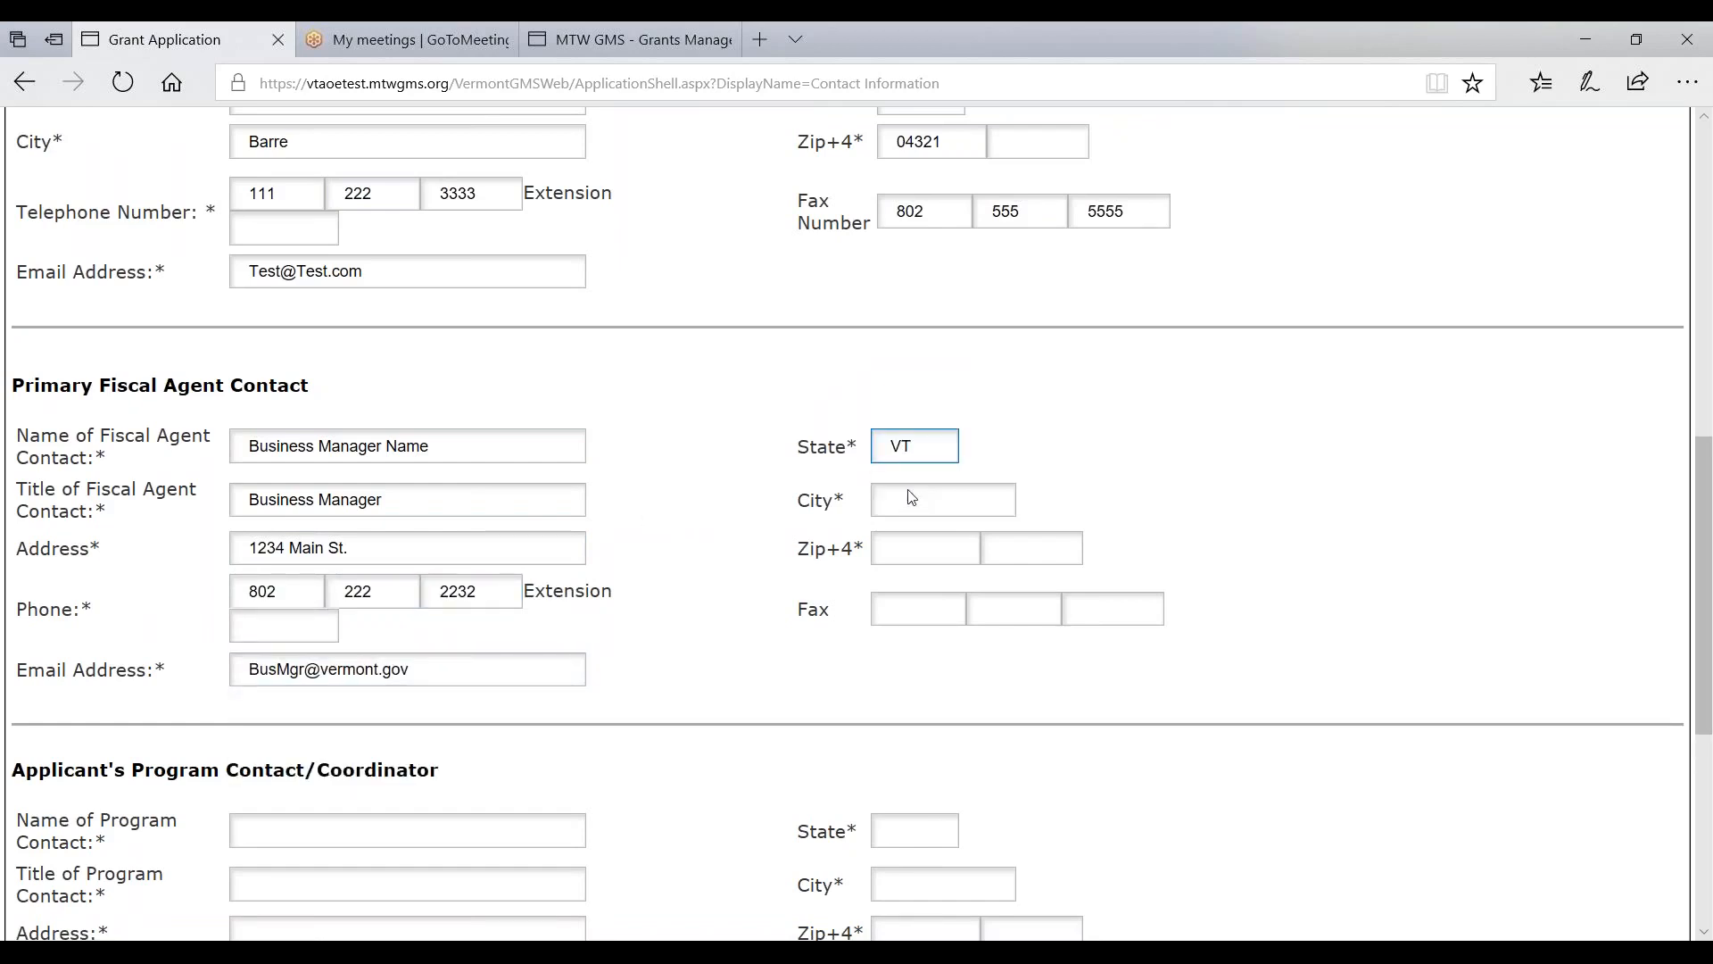
click(884, 498)
click(891, 553)
click(913, 548)
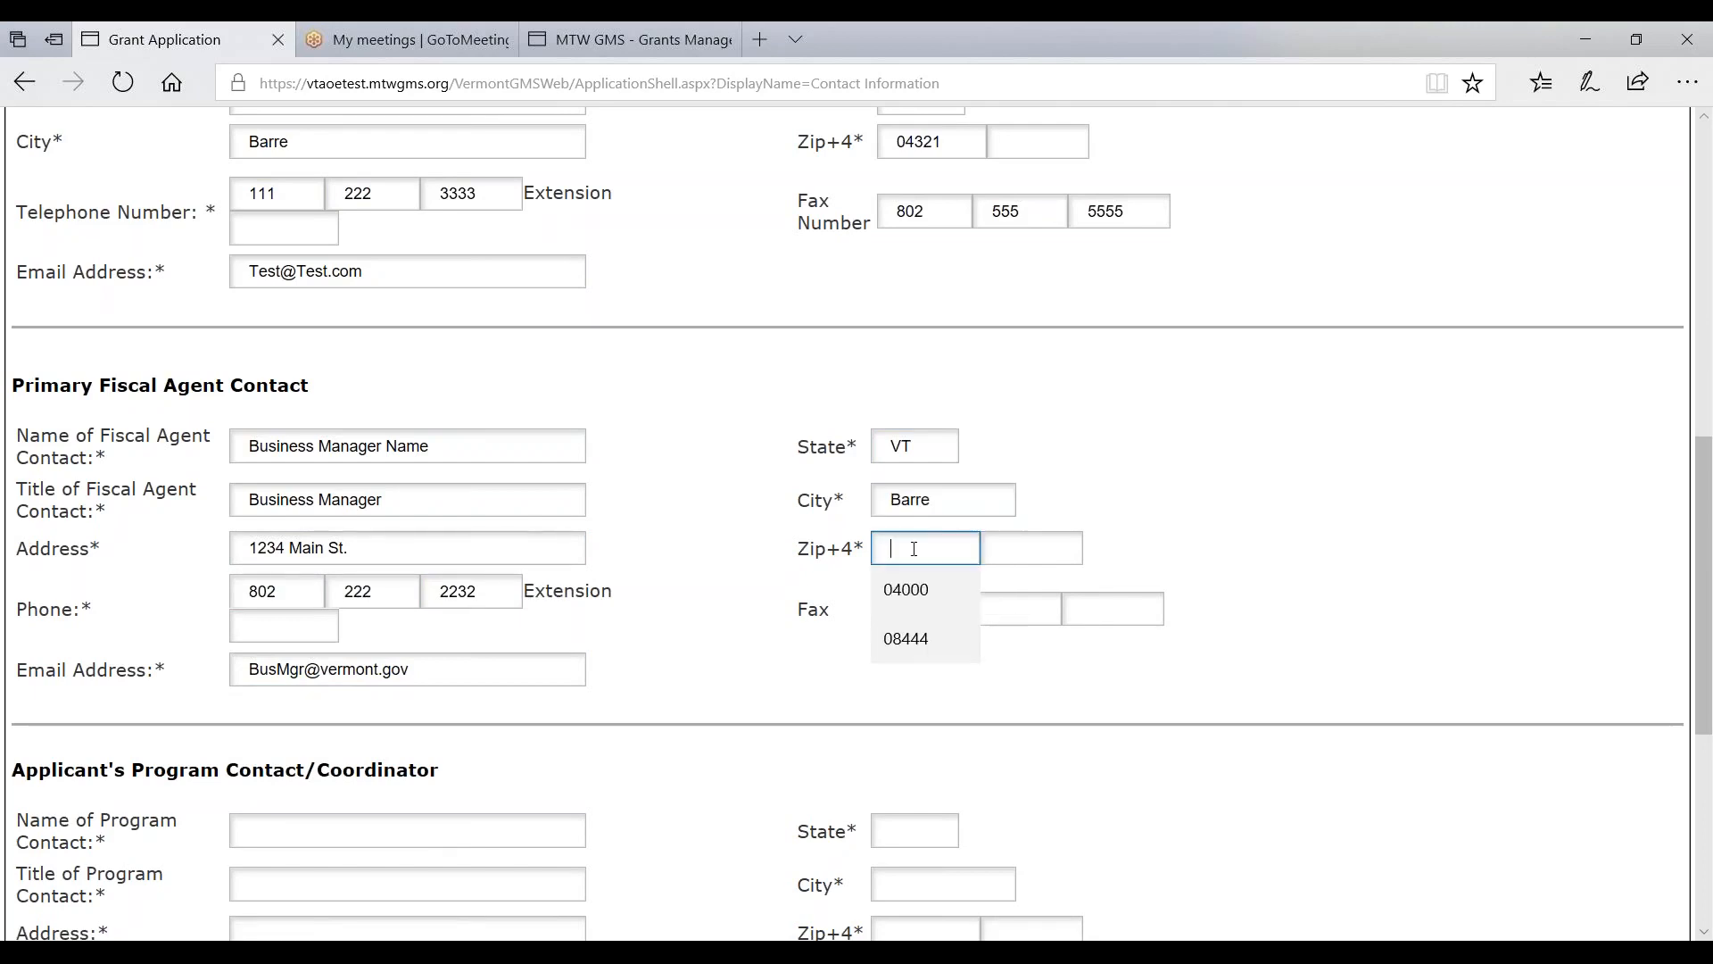
click(918, 594)
- Set the program contact name to IDEA Coordinator, title Spec Ed Director, plus street address
scroll(795, 524, down, 3)
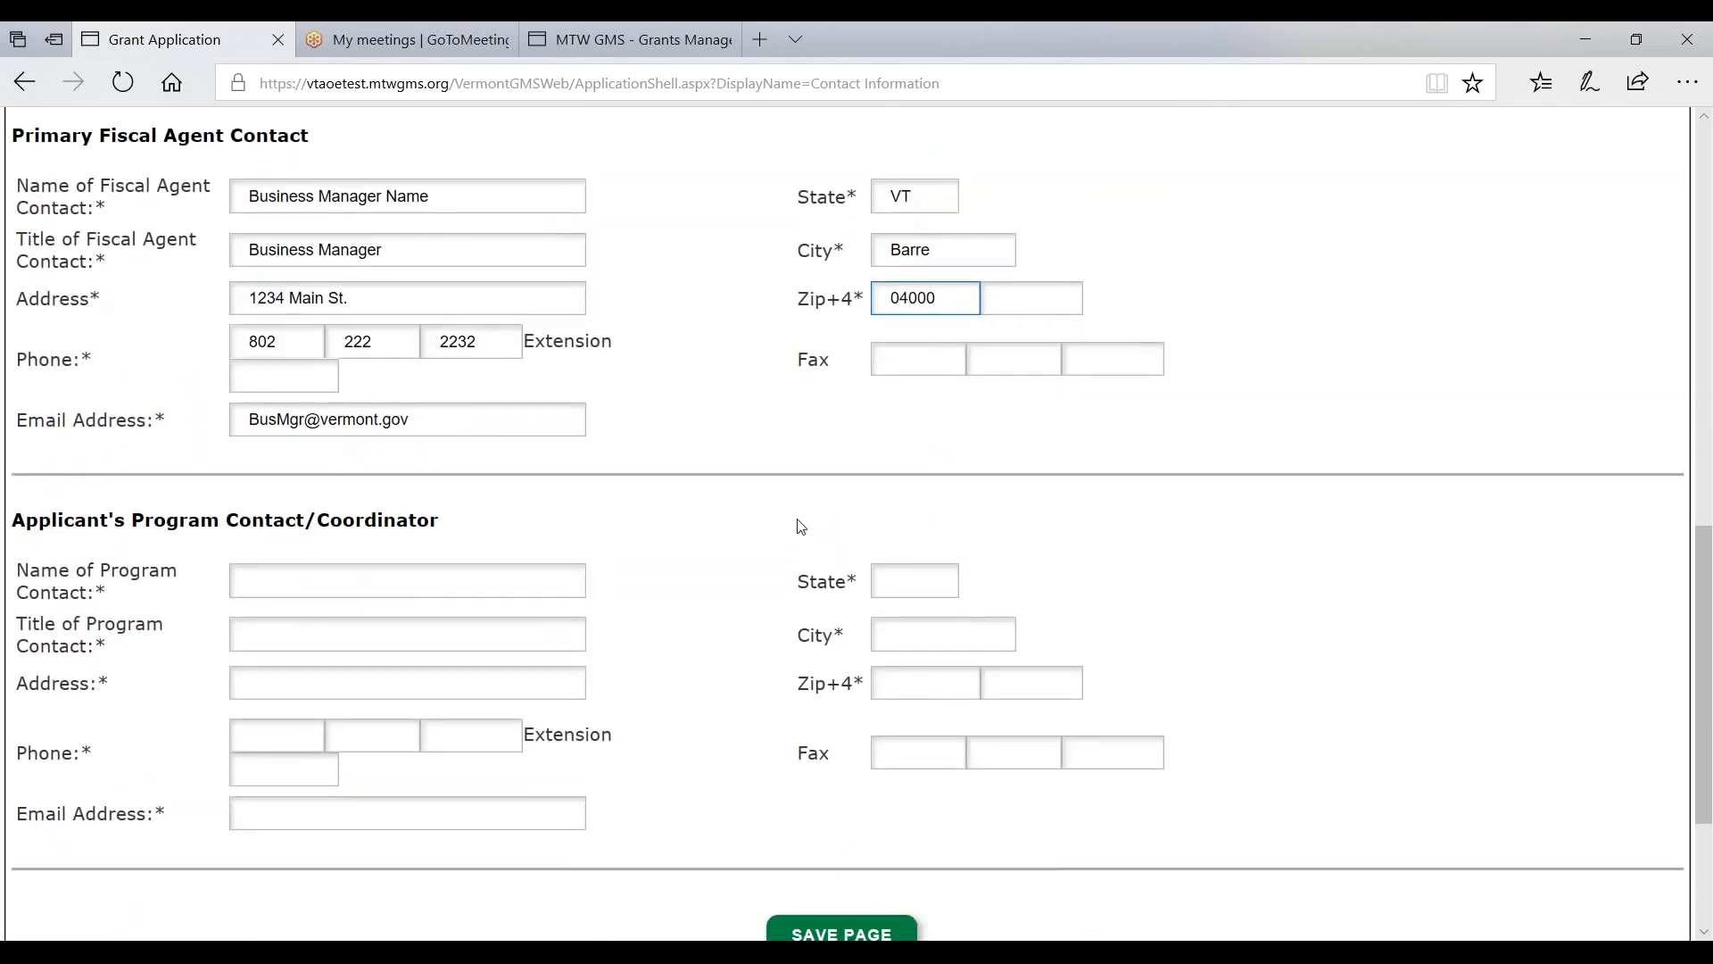
scroll(371, 532, down, 2)
click(407, 455)
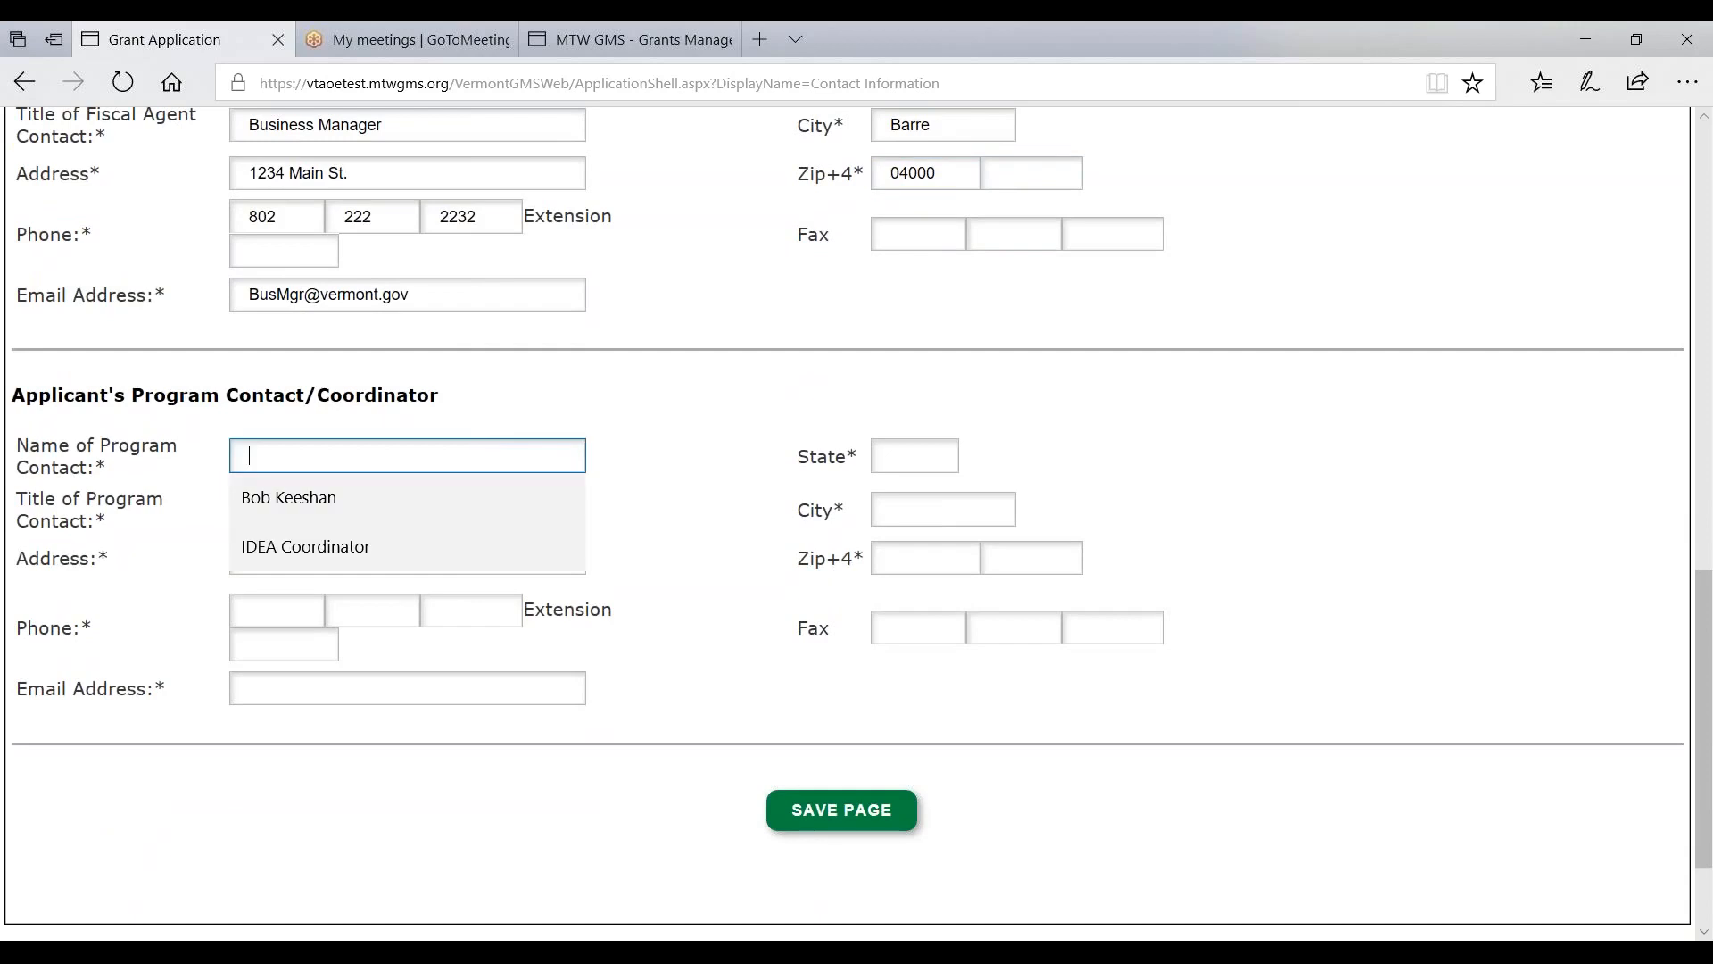
click(305, 546)
click(303, 510)
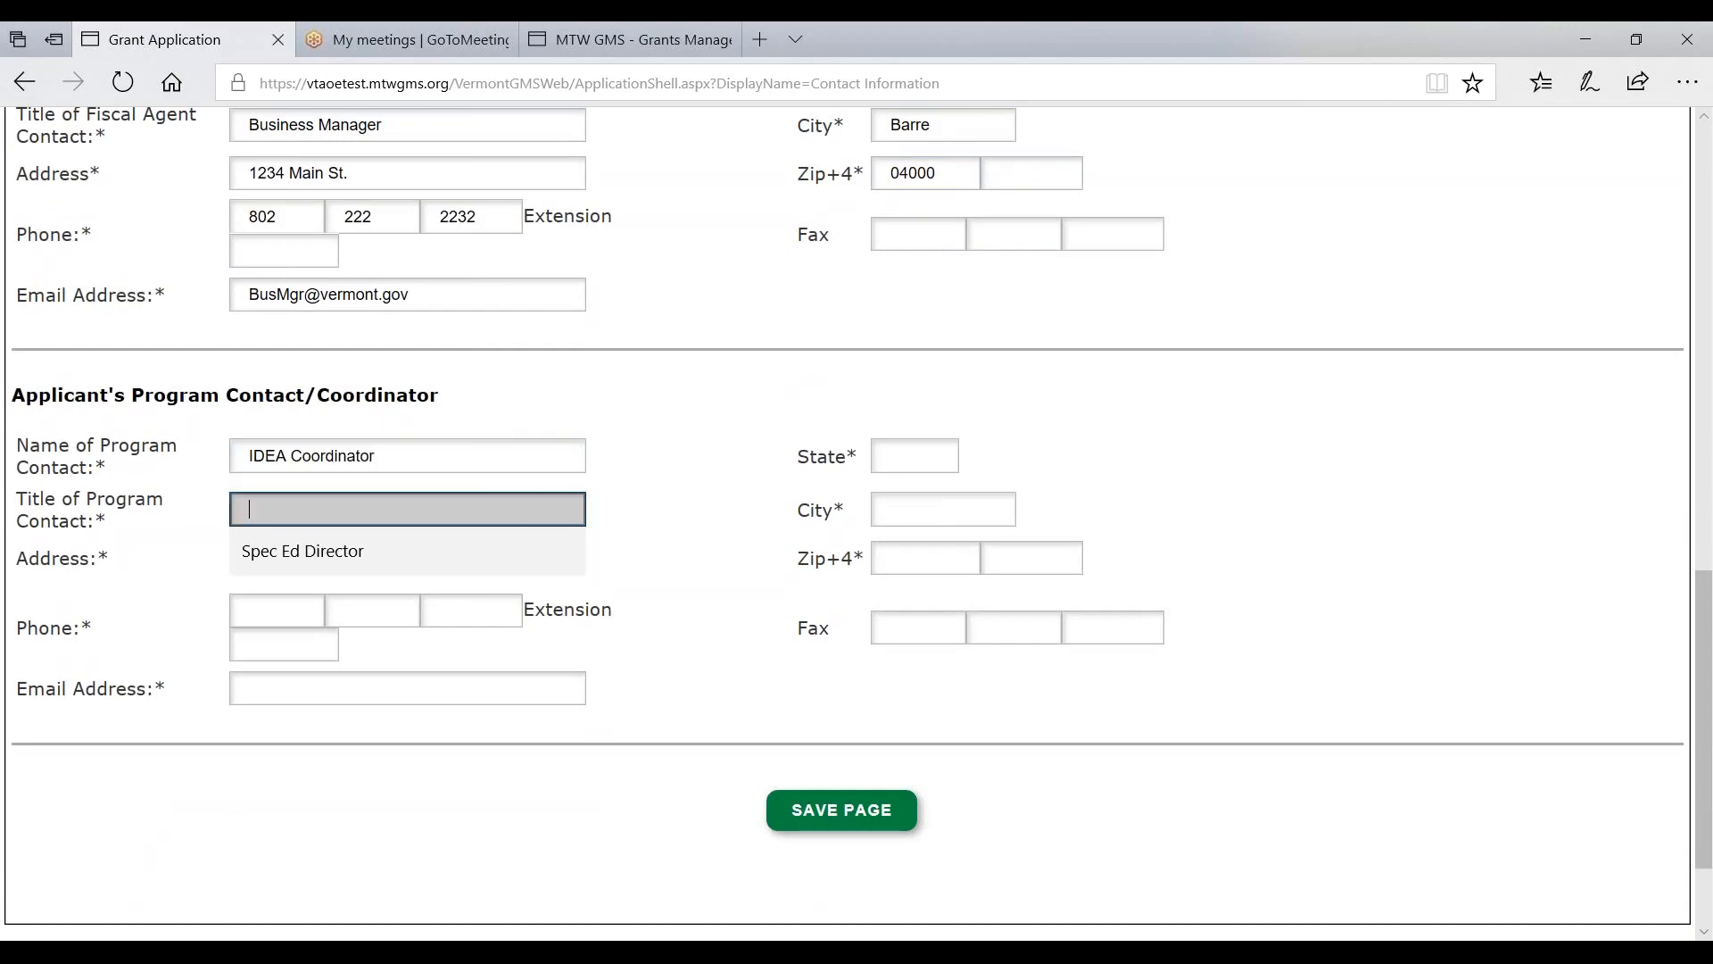
click(303, 550)
click(303, 557)
click(291, 596)
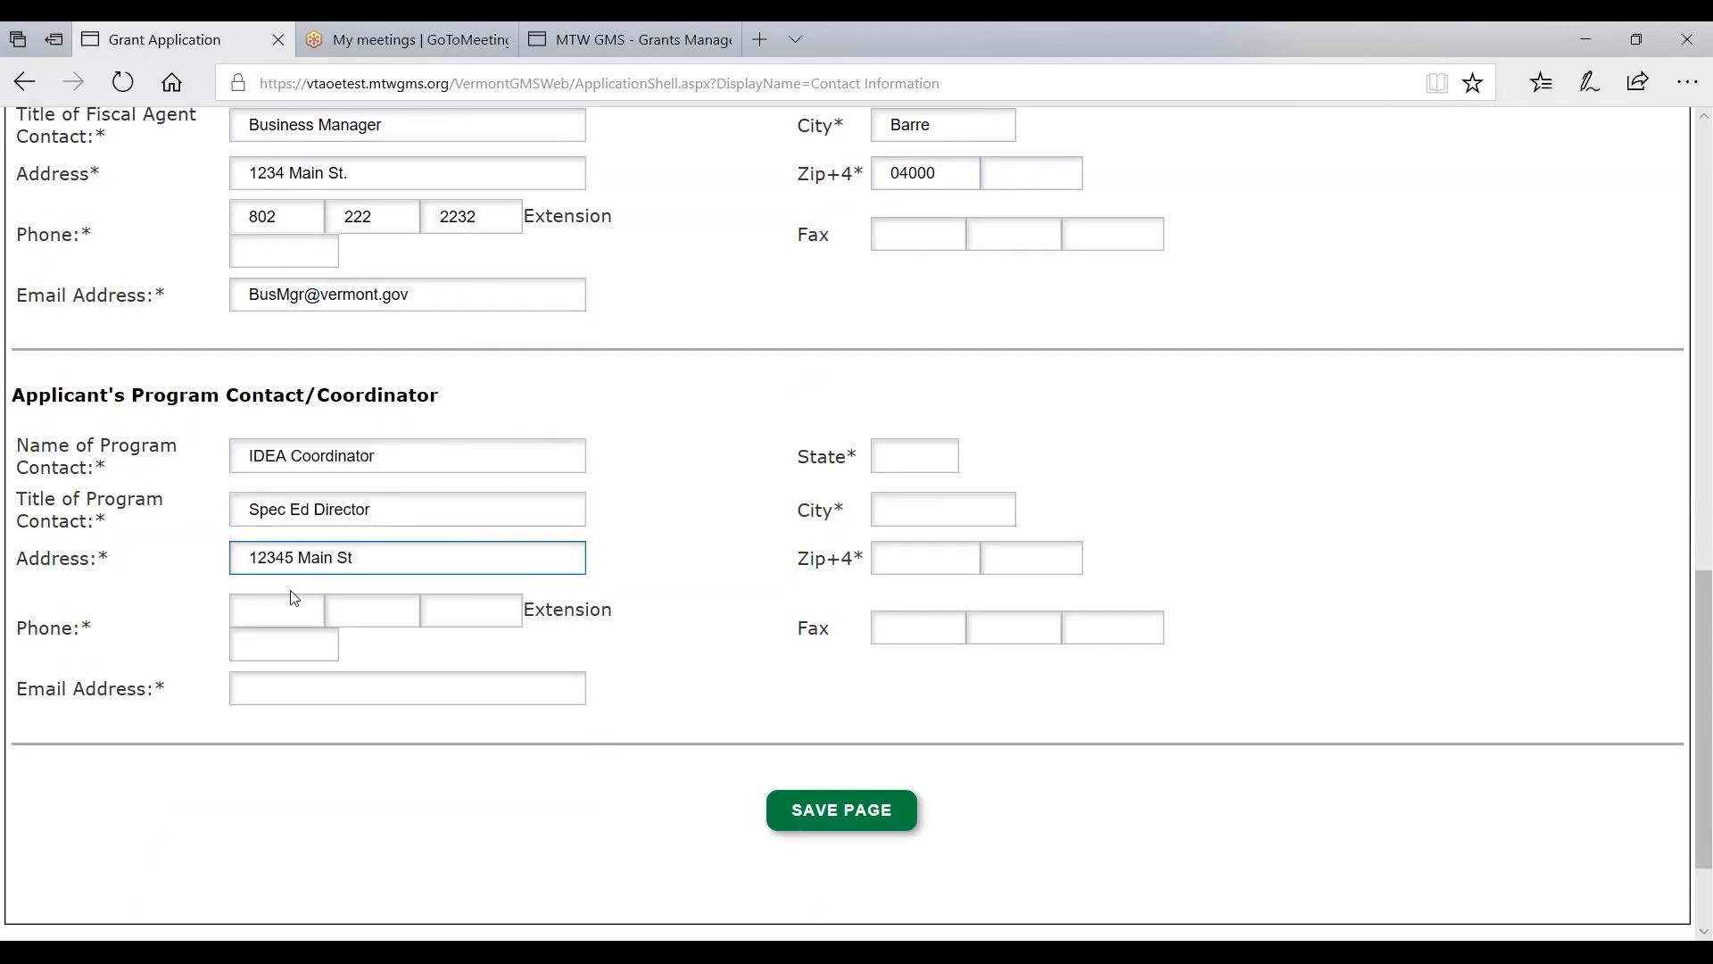
- Fill in the program contact's phone, e-mail, state VT, city barre and zip 04234
click(271, 608)
click(276, 649)
click(372, 609)
click(351, 649)
click(466, 611)
click(443, 653)
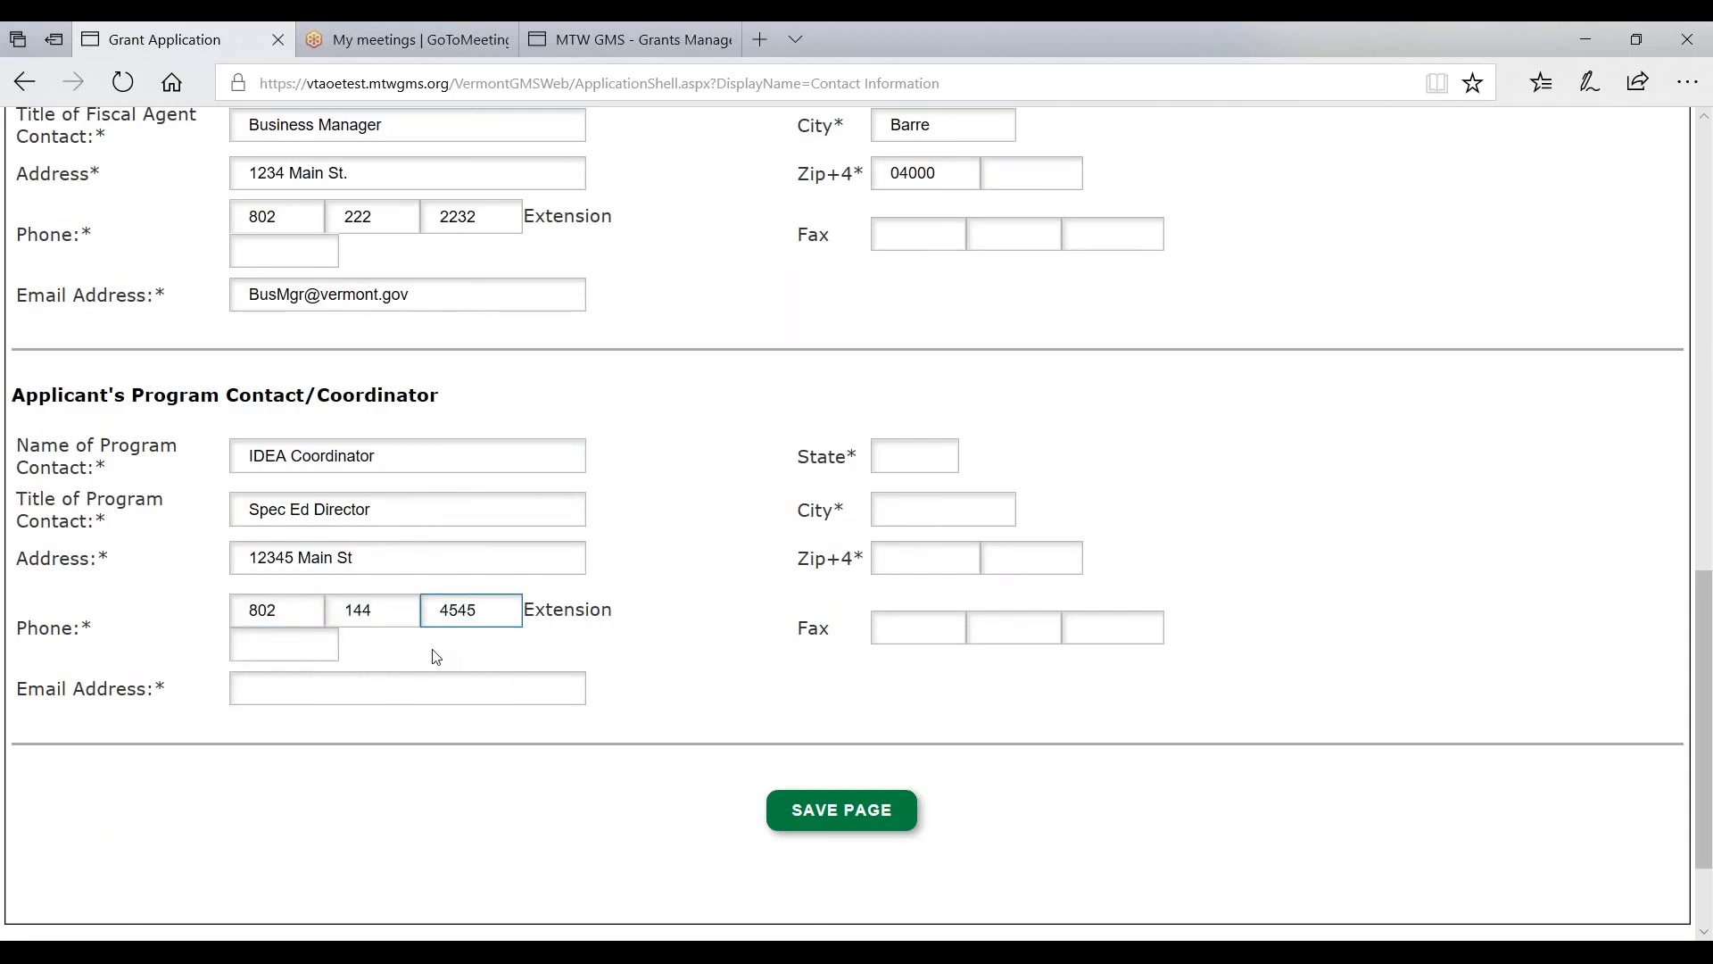
click(261, 682)
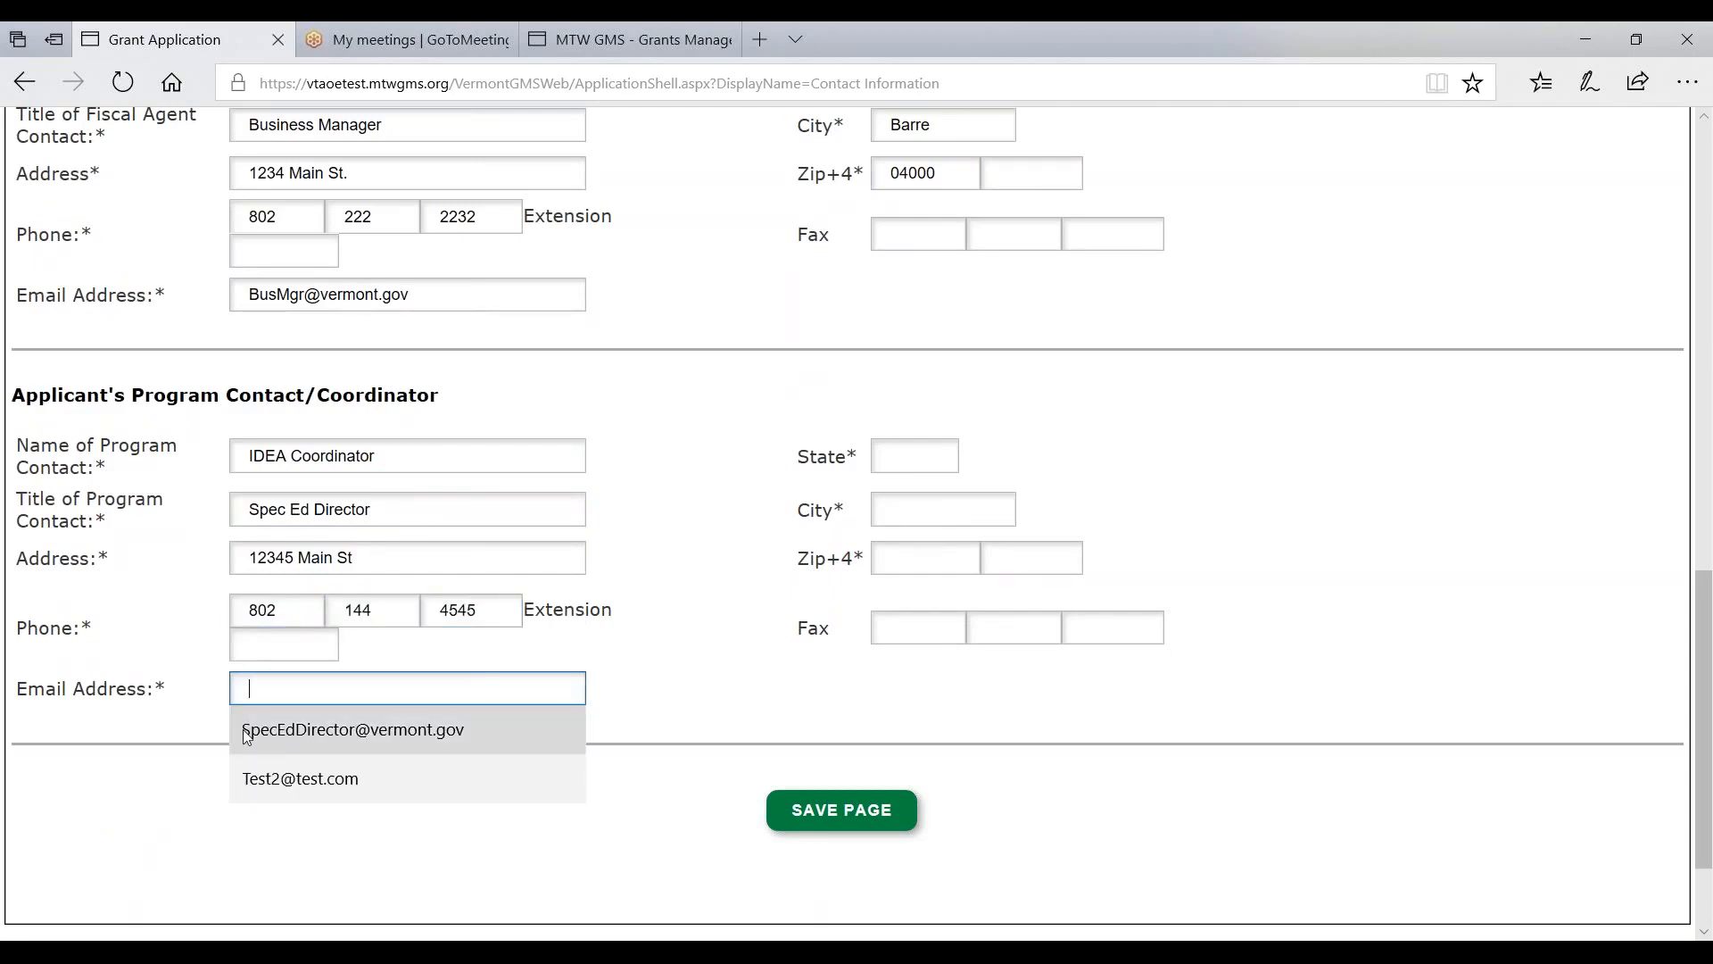
click(316, 725)
click(910, 457)
click(899, 496)
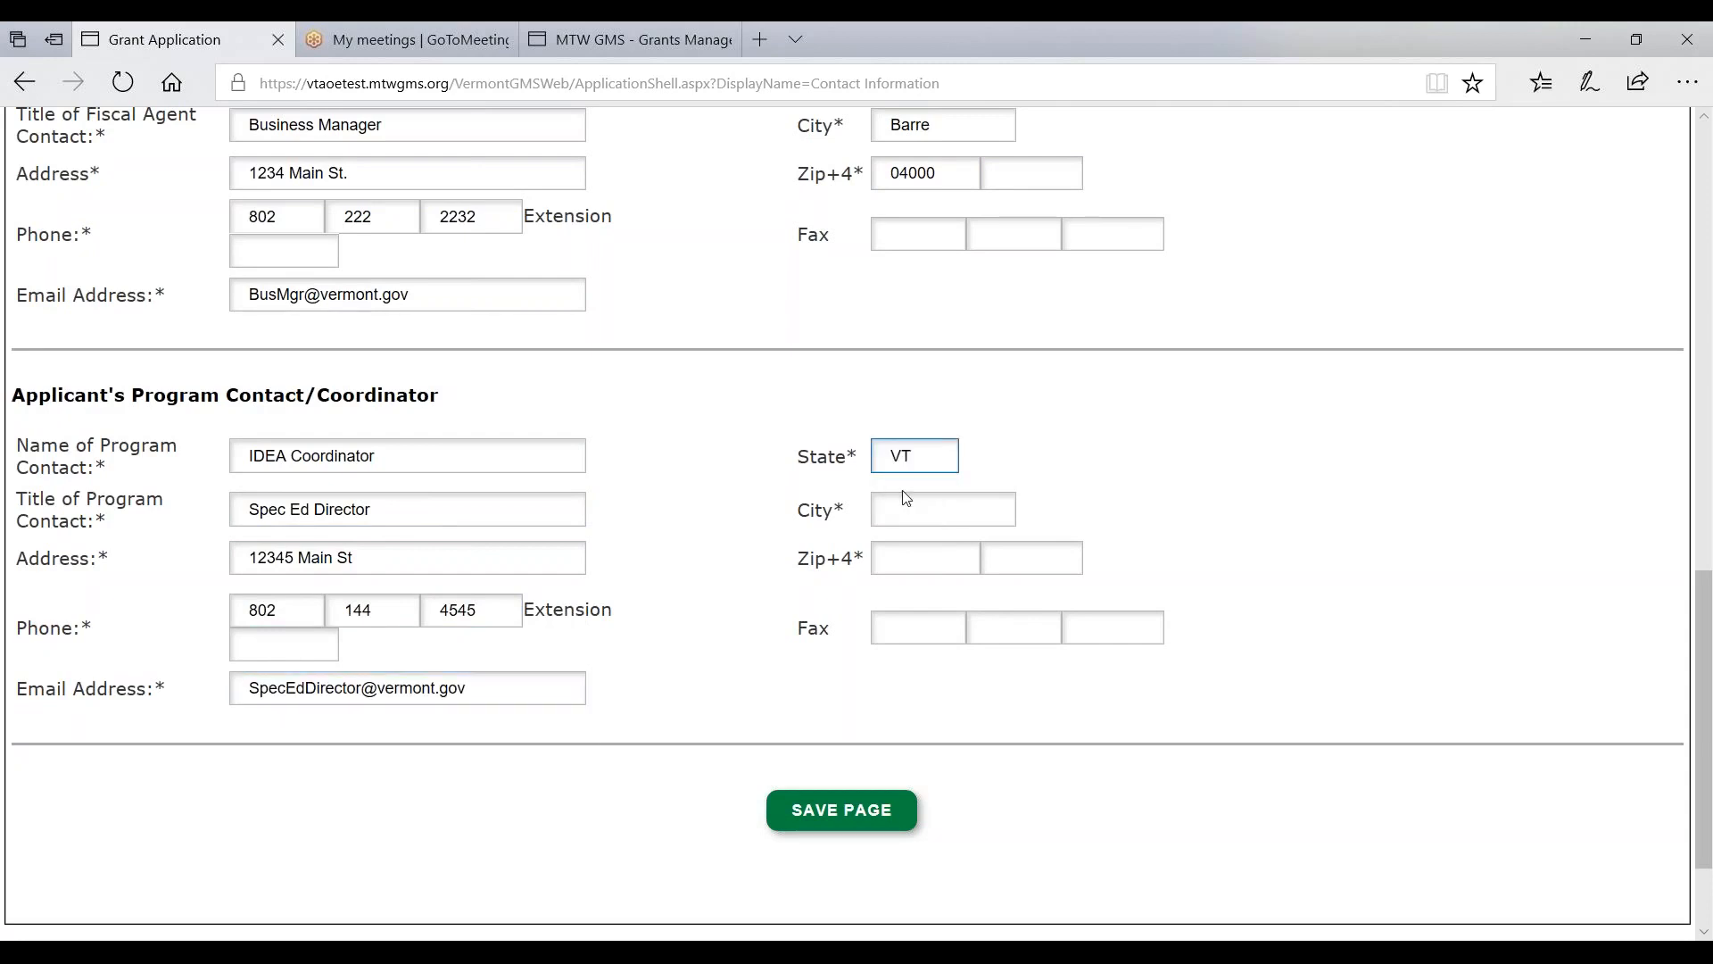
click(915, 518)
click(910, 549)
click(915, 558)
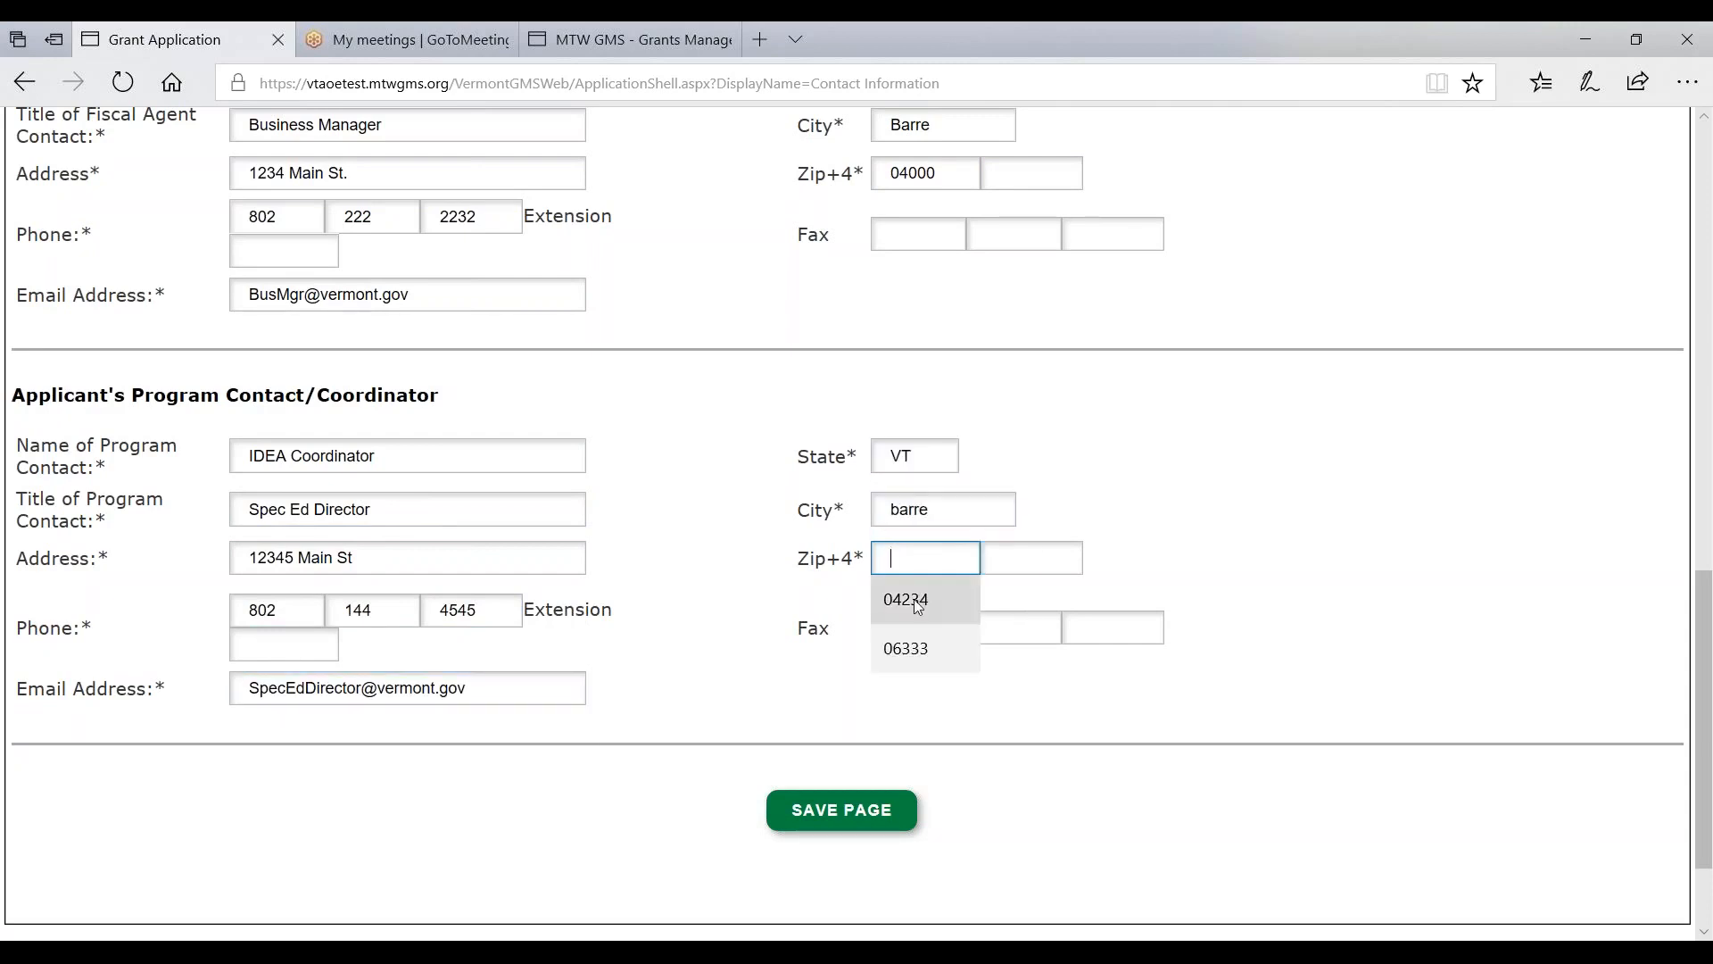
click(916, 614)
- Save the page, then blank the Primary Contact name to show the required-field save error
click(839, 825)
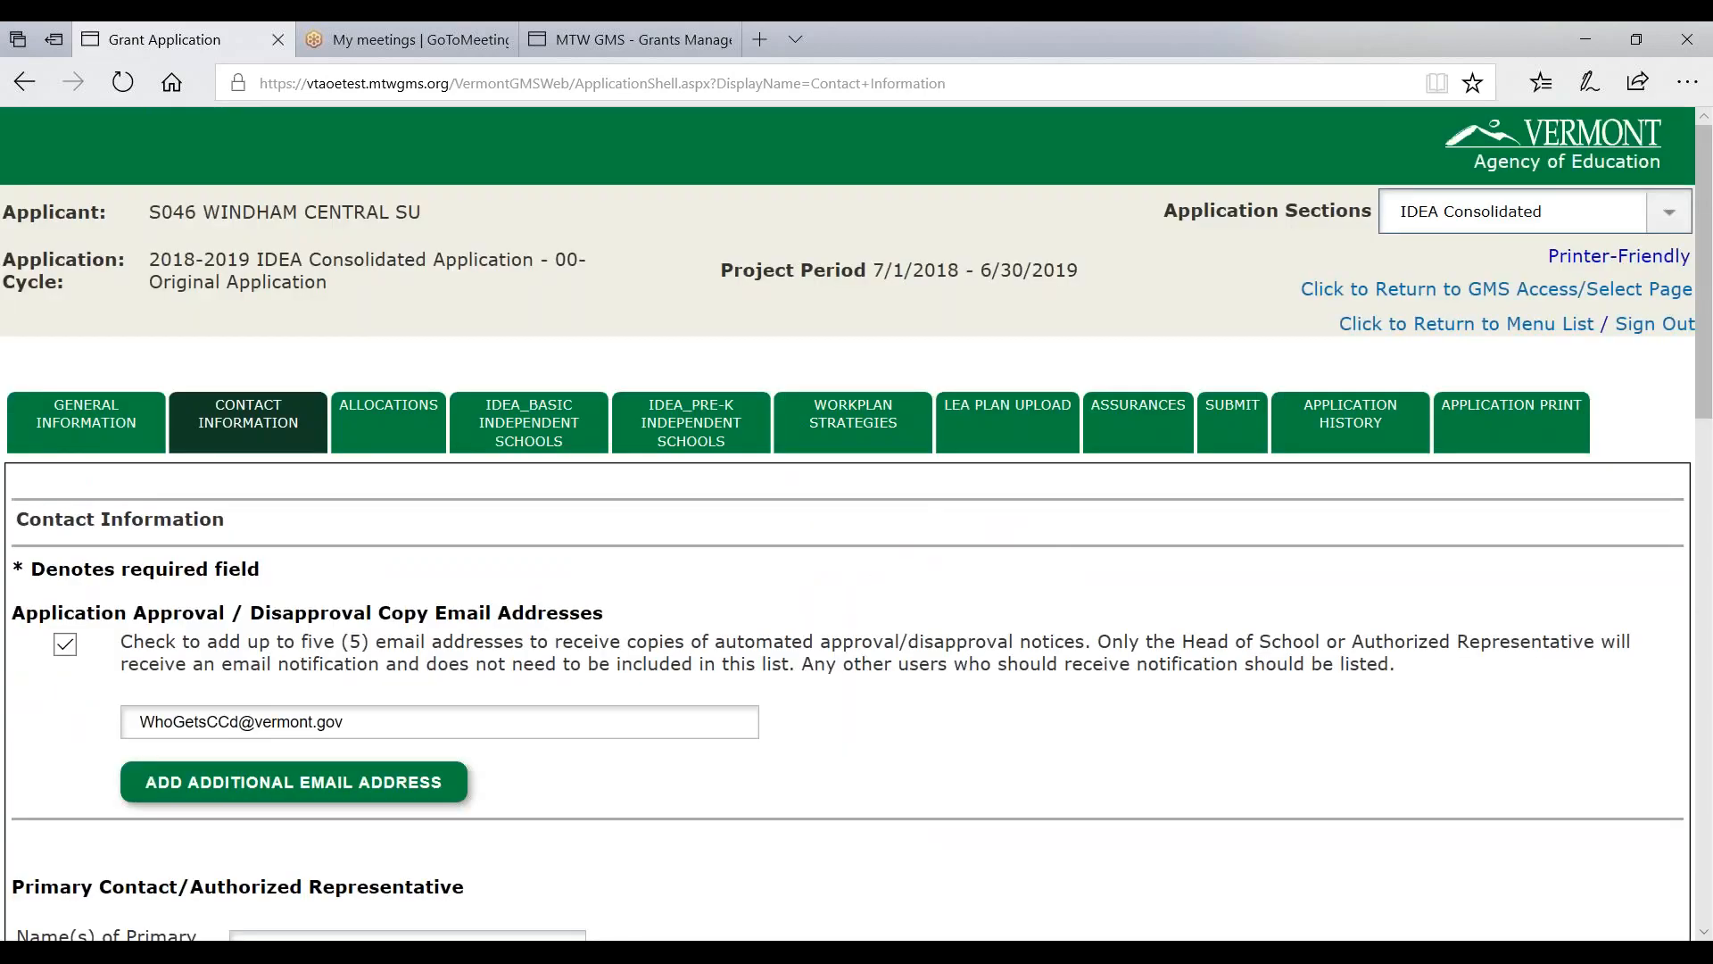
scroll(616, 652, down, 3)
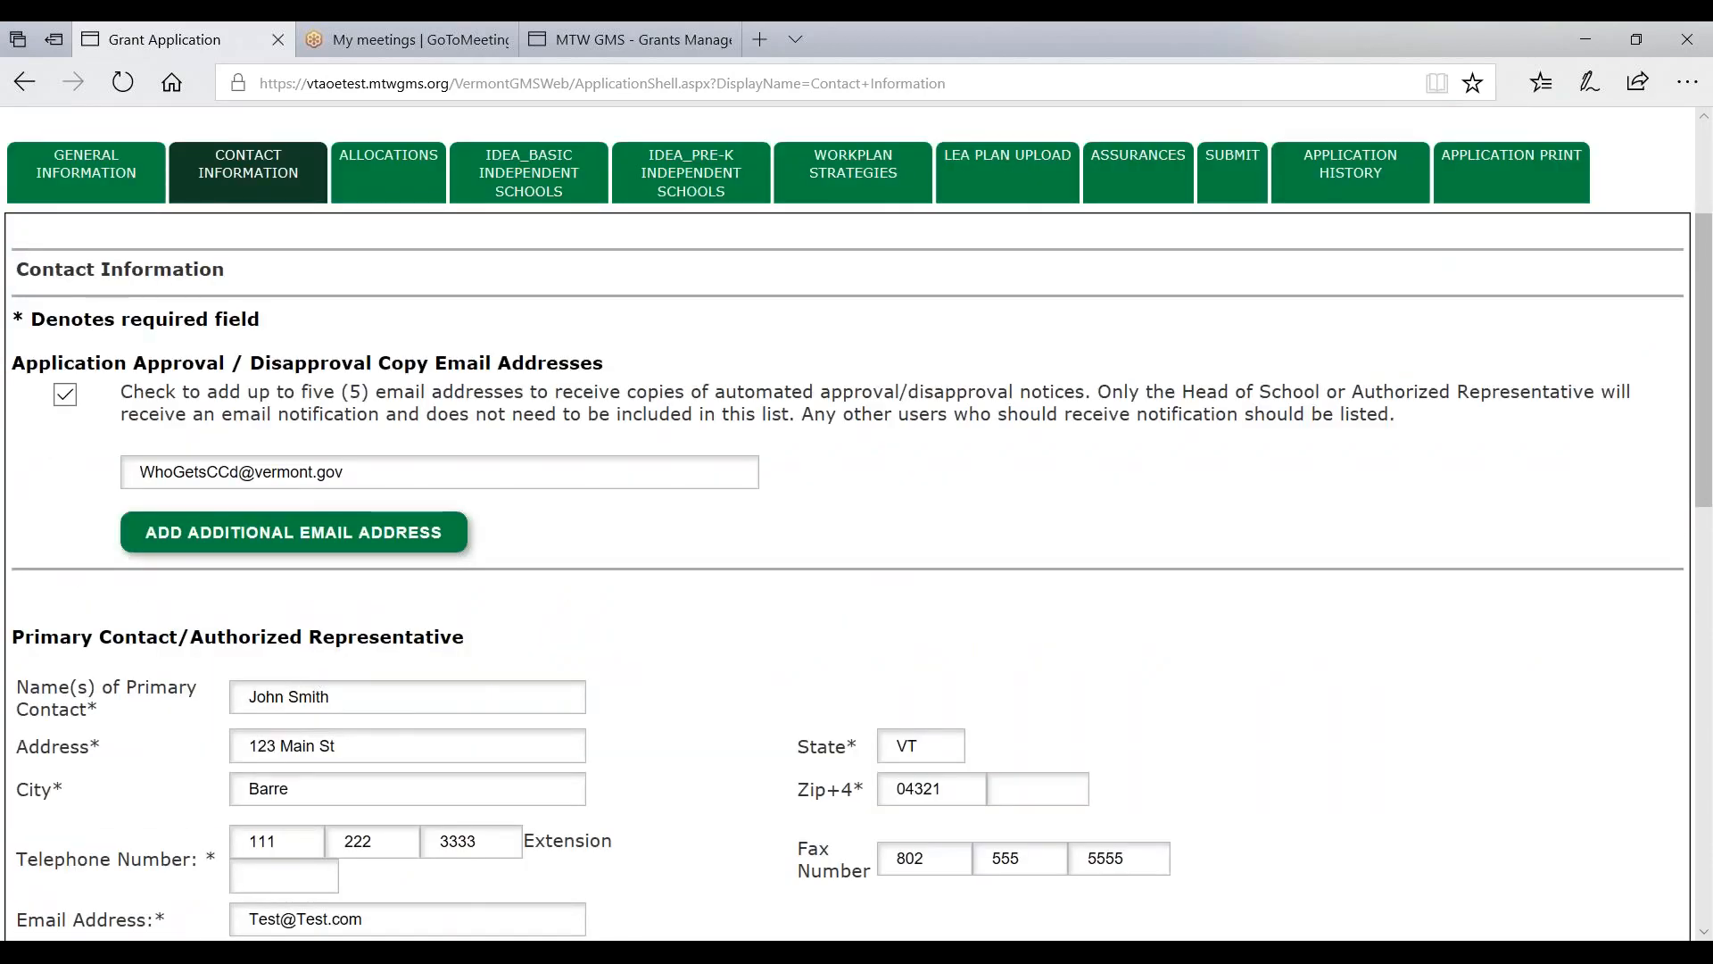
click(107, 696)
key(BackSpace)
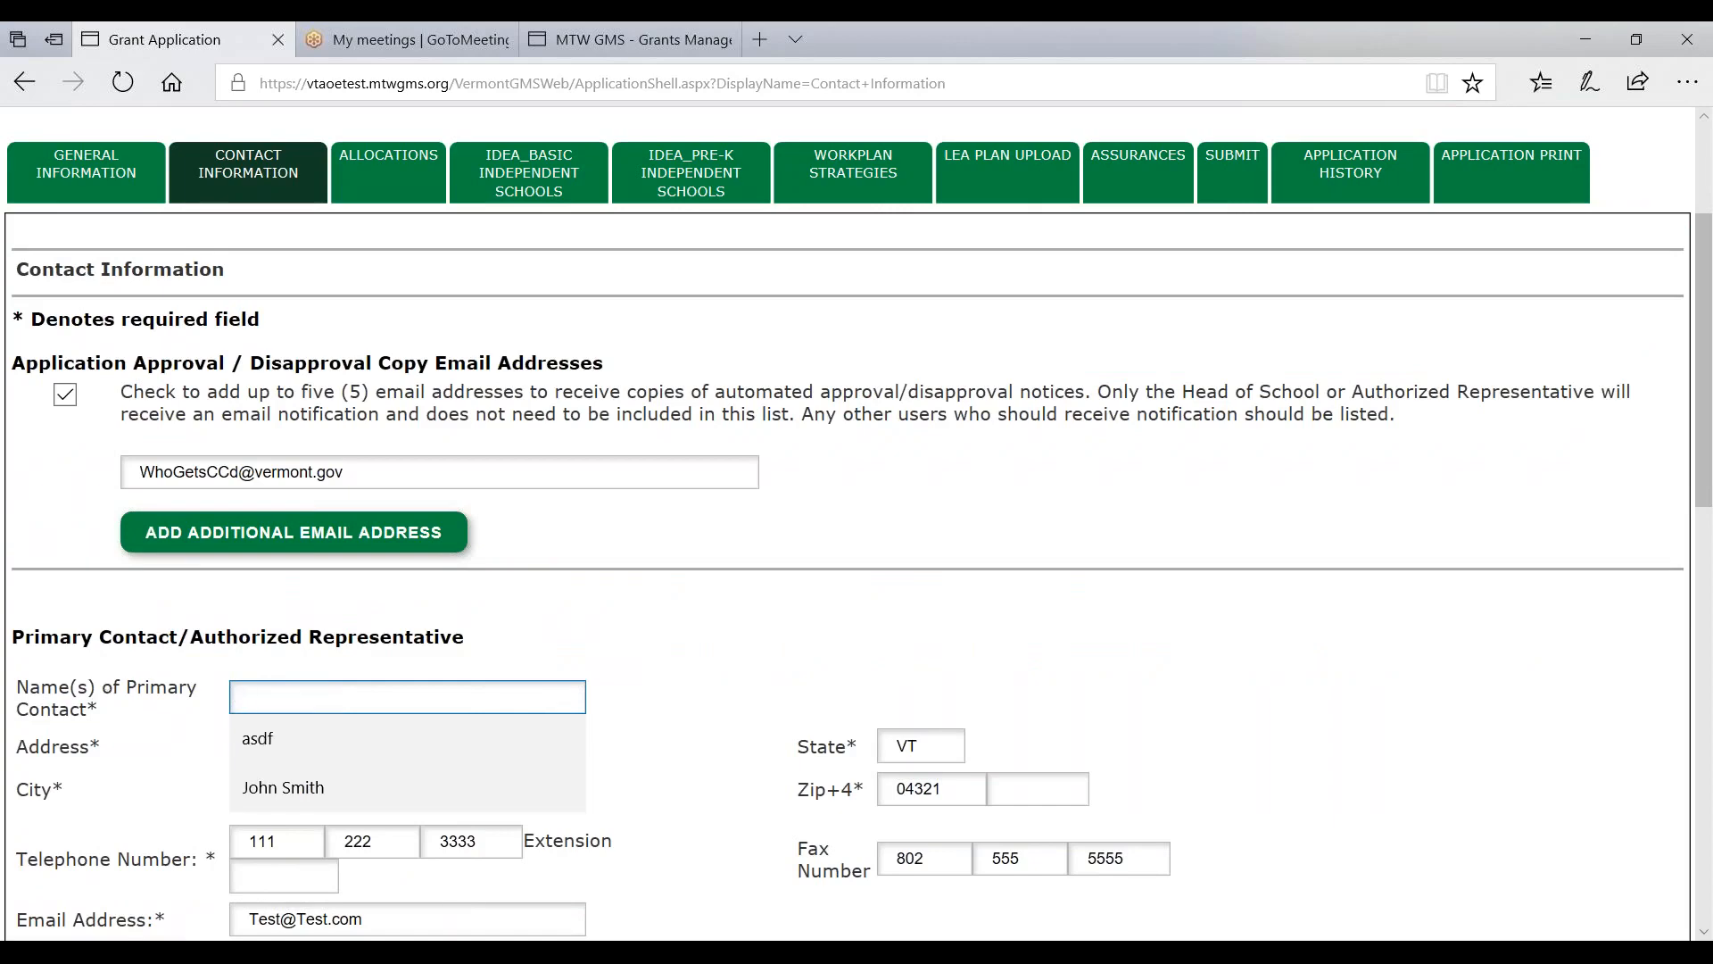
click(782, 615)
scroll(665, 598, down, 11)
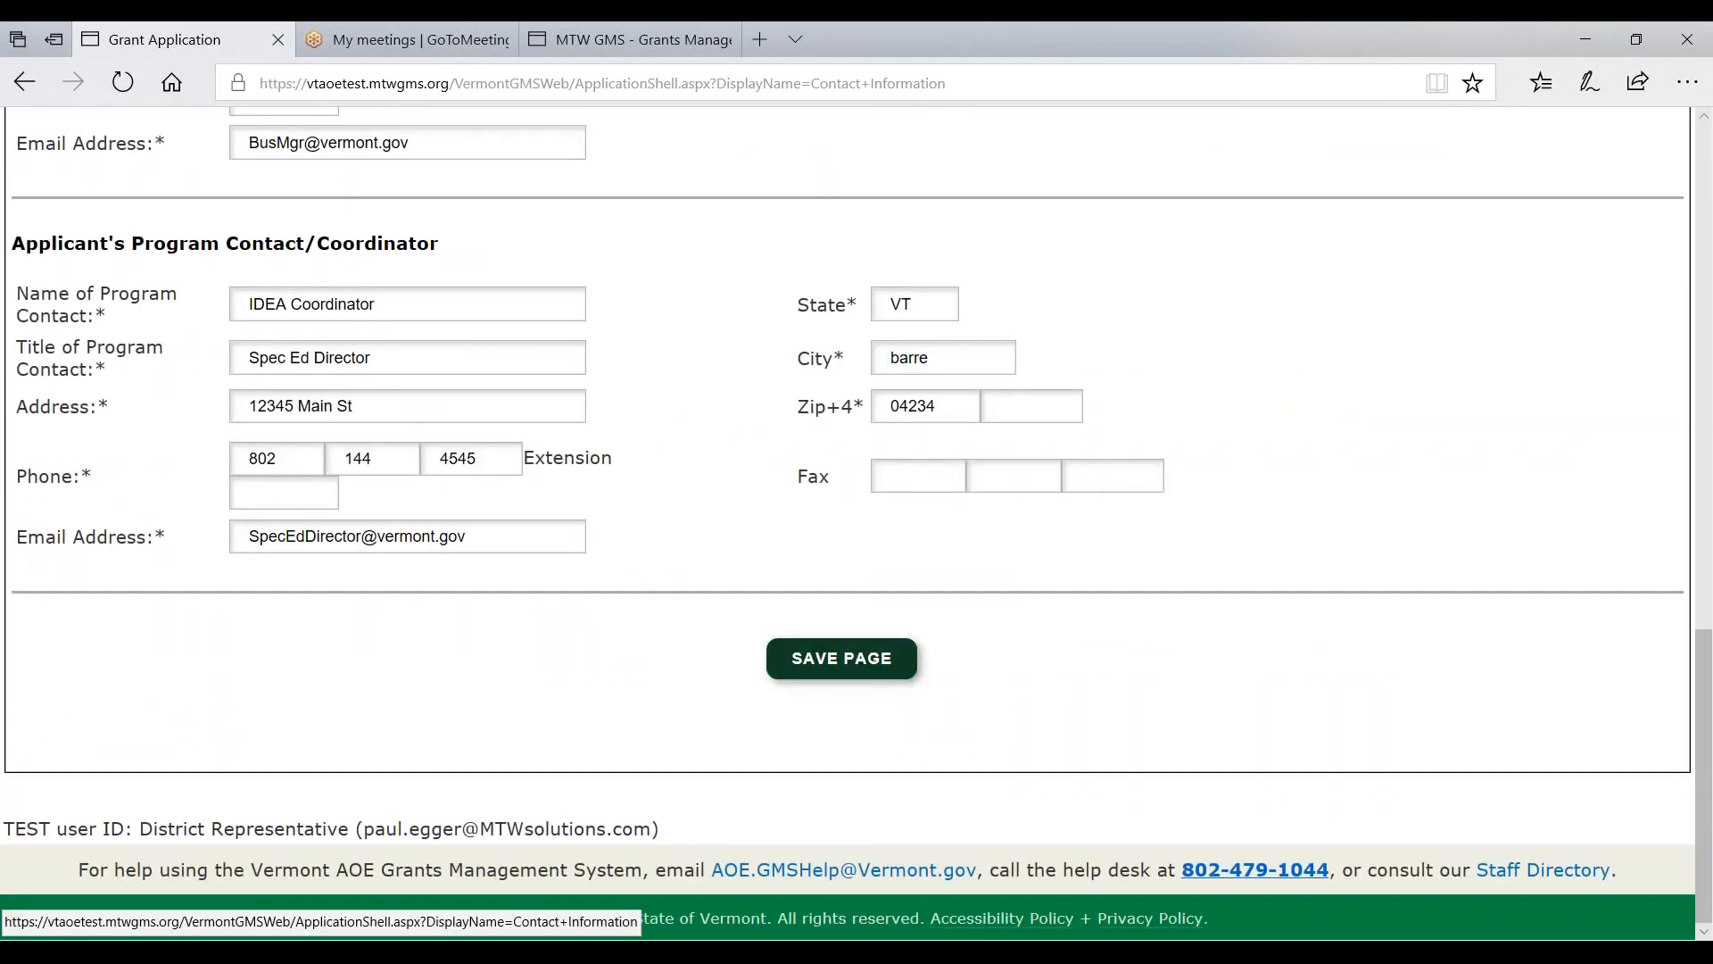
click(863, 651)
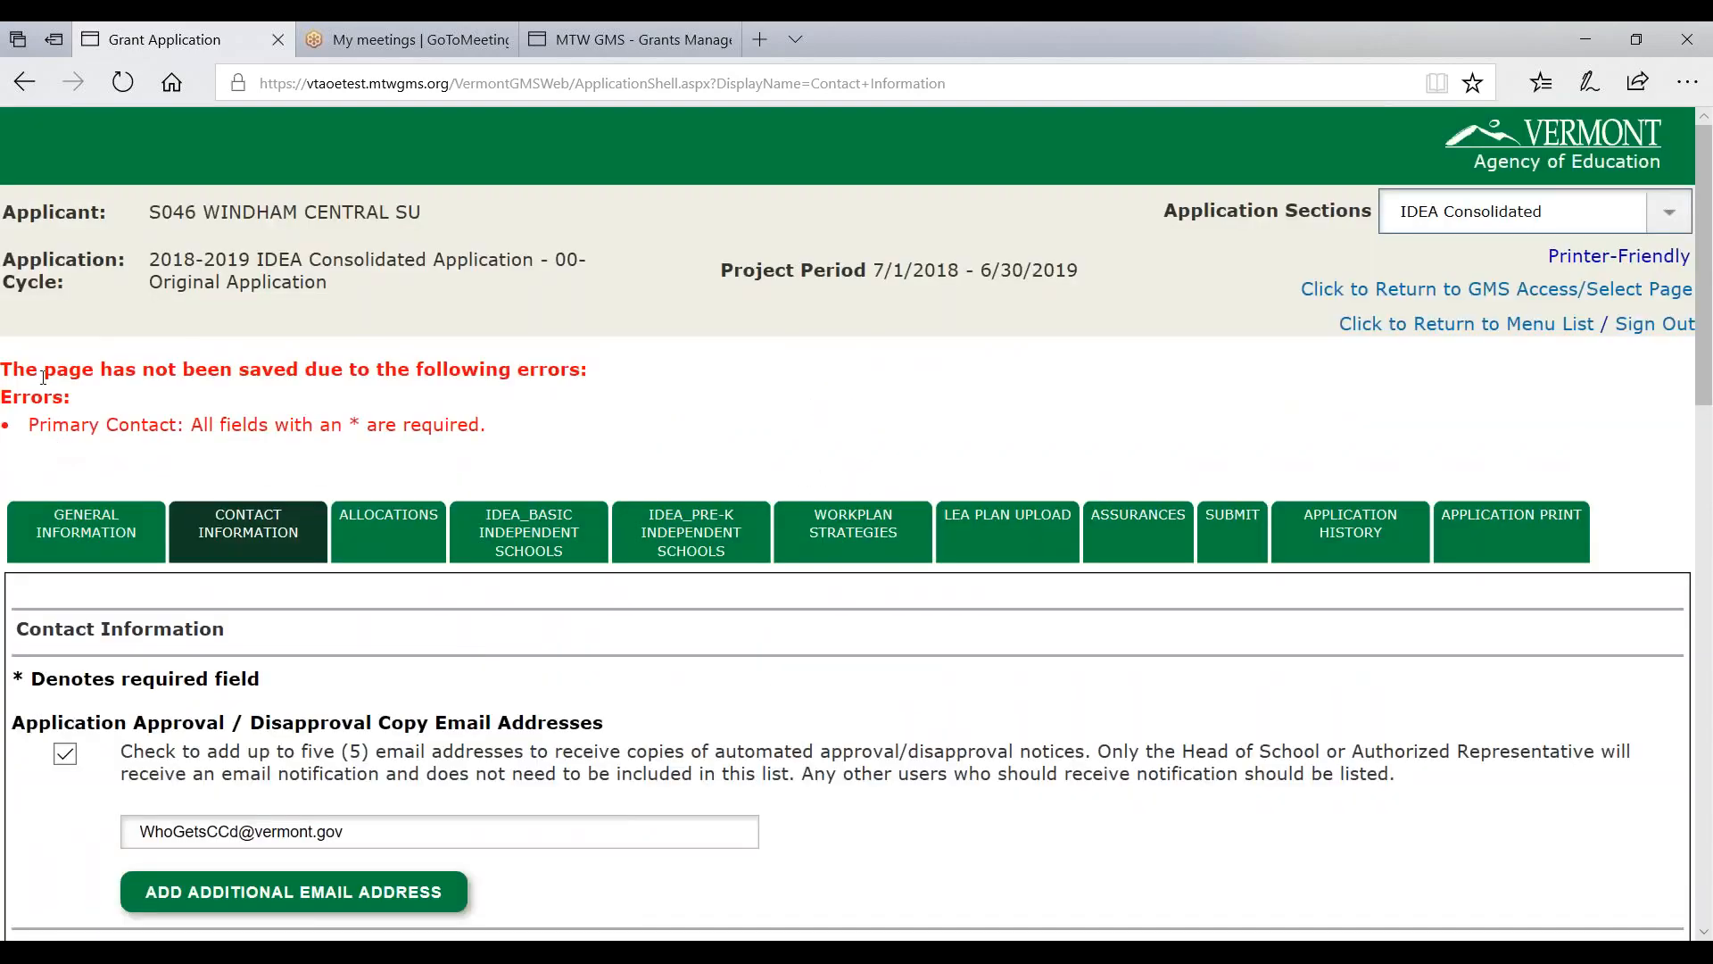
drag(44, 376, 649, 374)
drag(100, 425, 519, 425)
scroll(519, 426, down, 4)
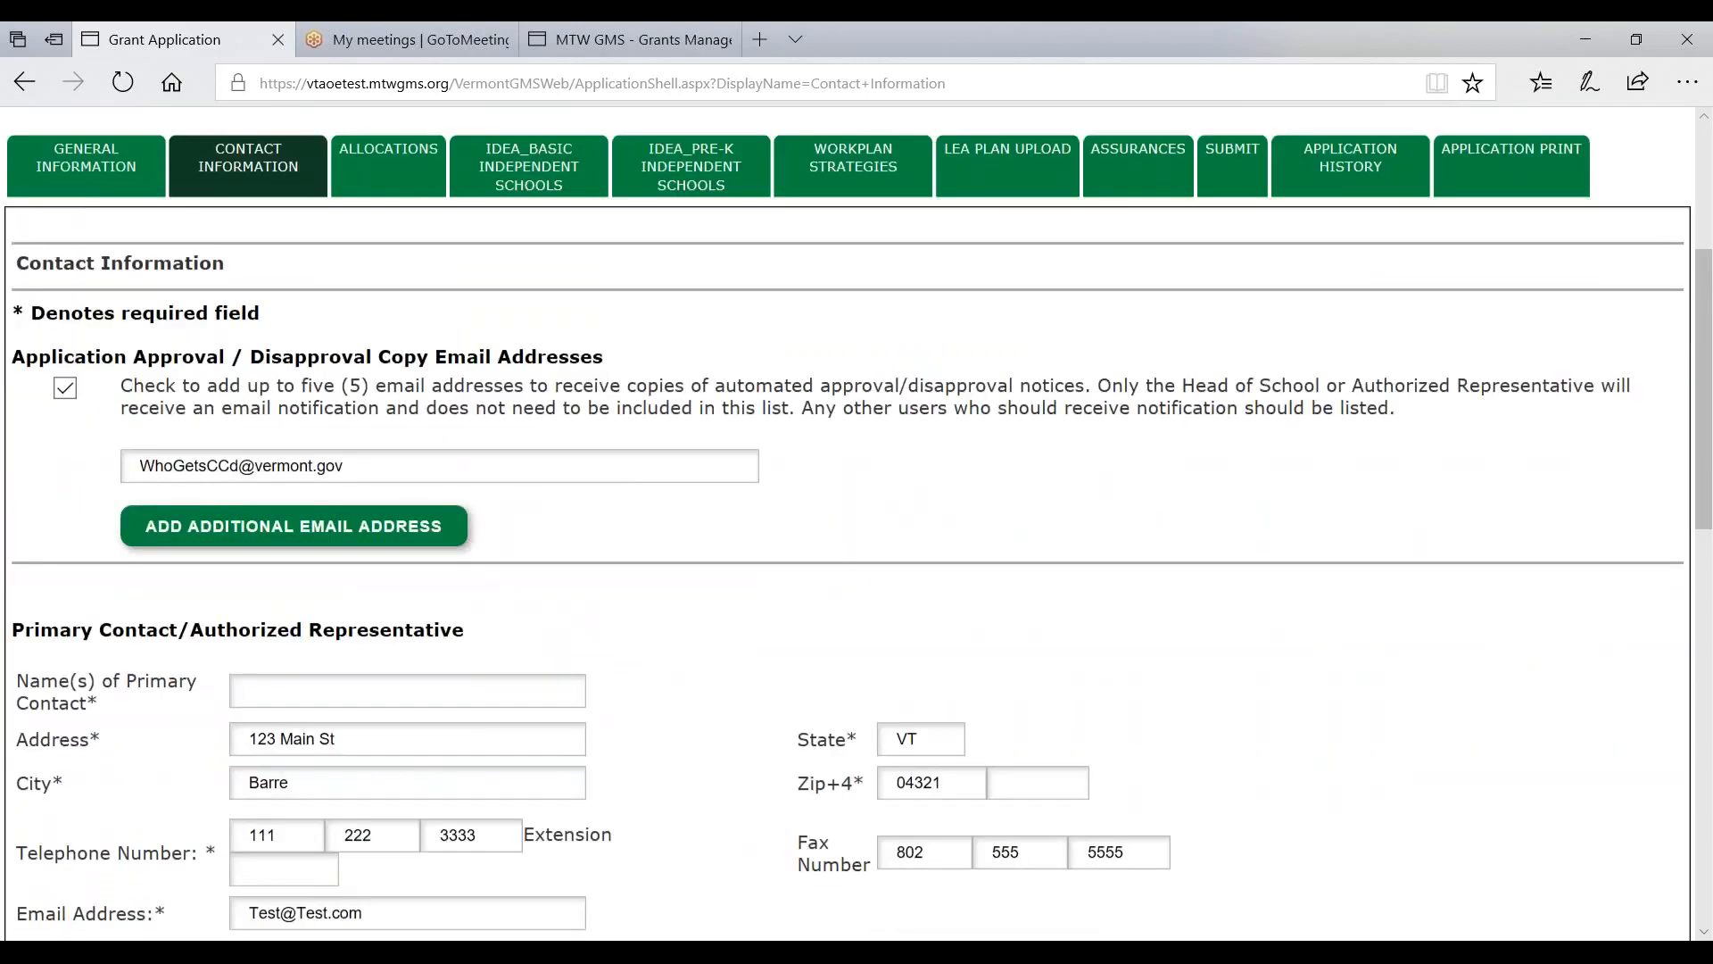
- Restore the Primary Contact name, save the page without errors, and go to Allocations
click(353, 680)
click(343, 770)
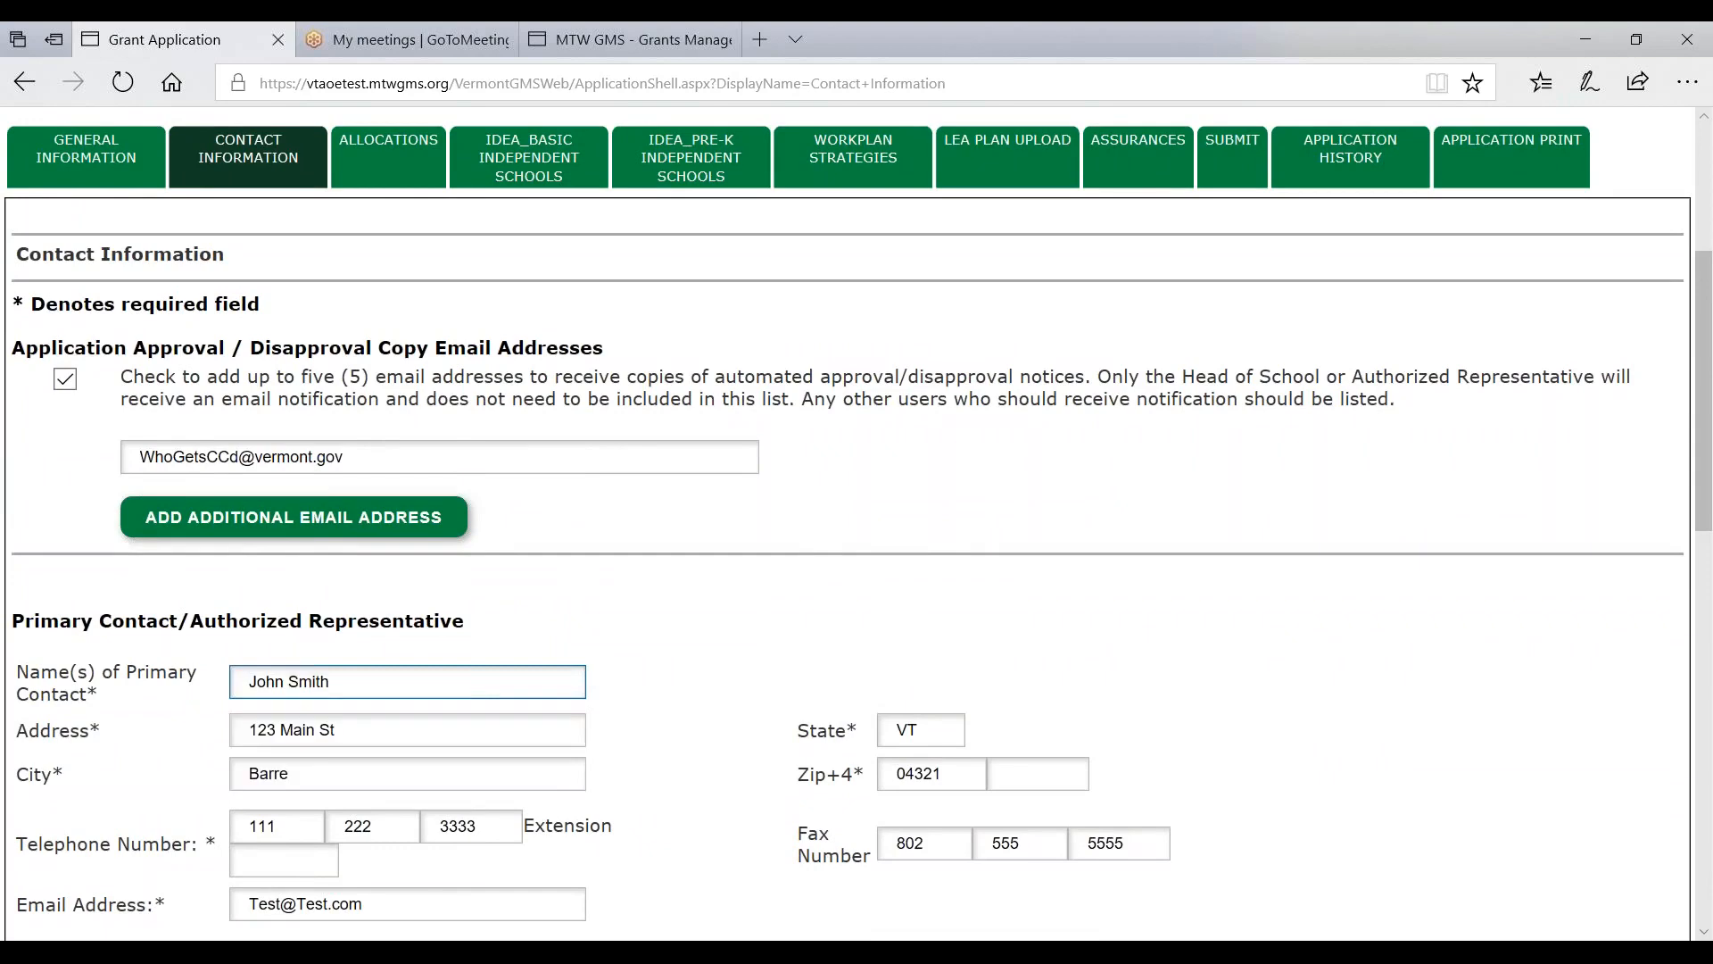
scroll(860, 844, down, 10)
click(859, 838)
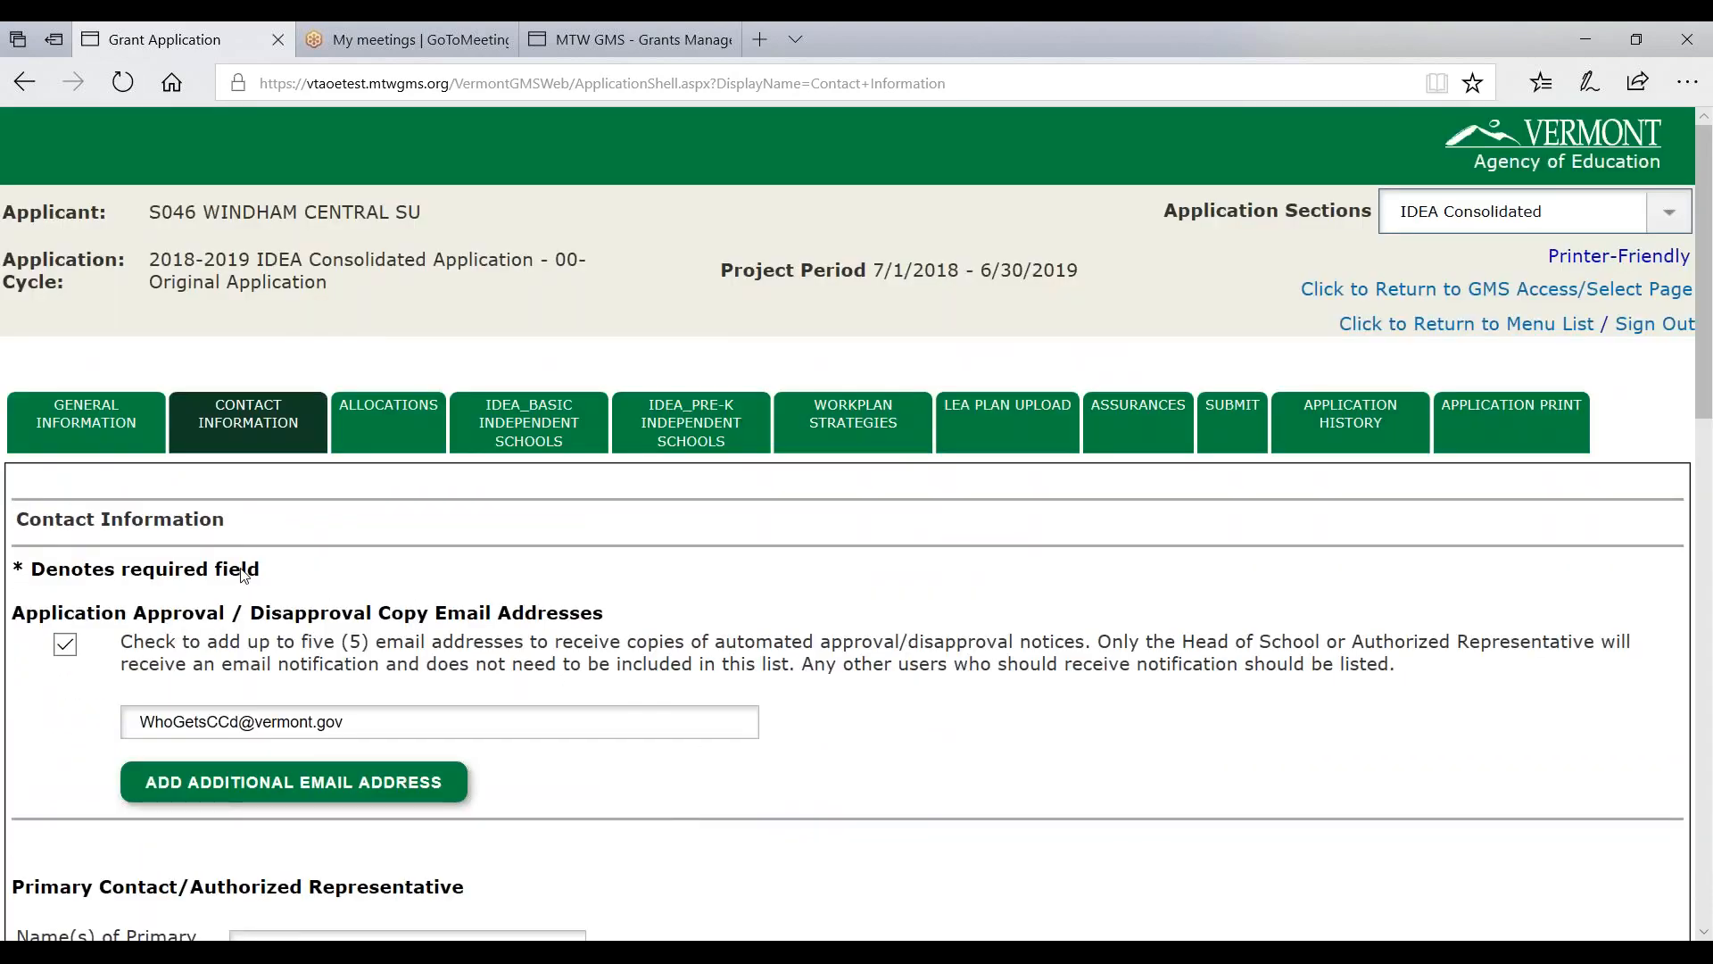
click(385, 416)
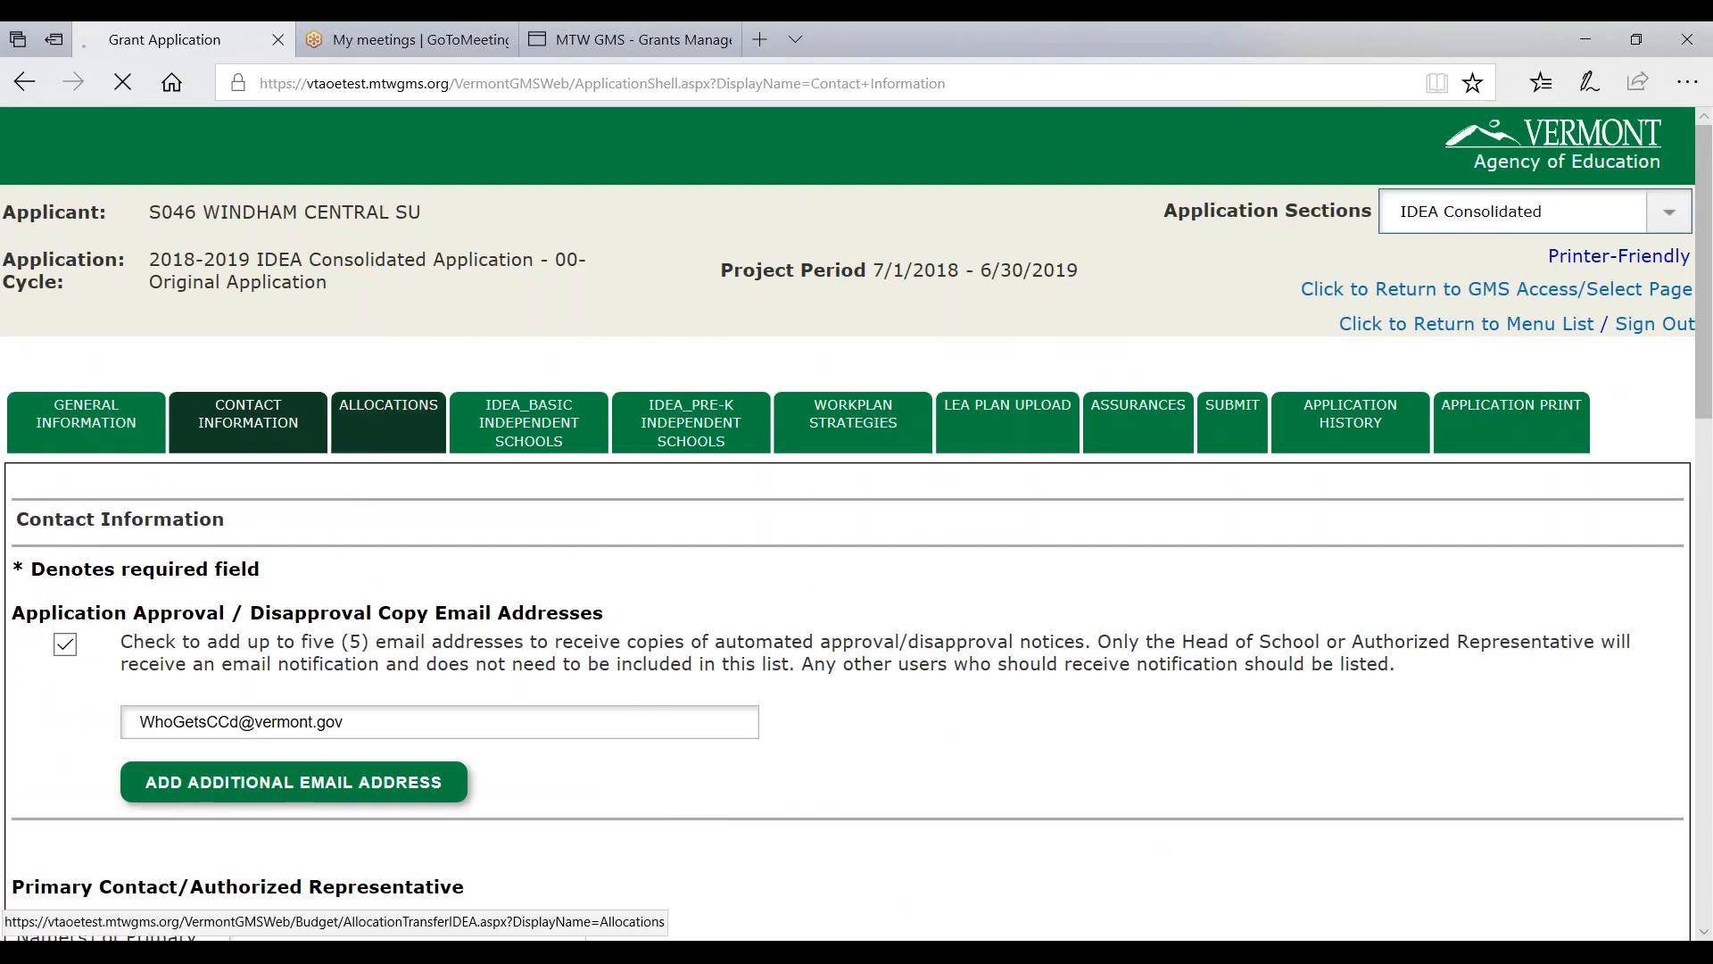
drag(437, 624, 556, 624)
drag(1060, 625, 1267, 624)
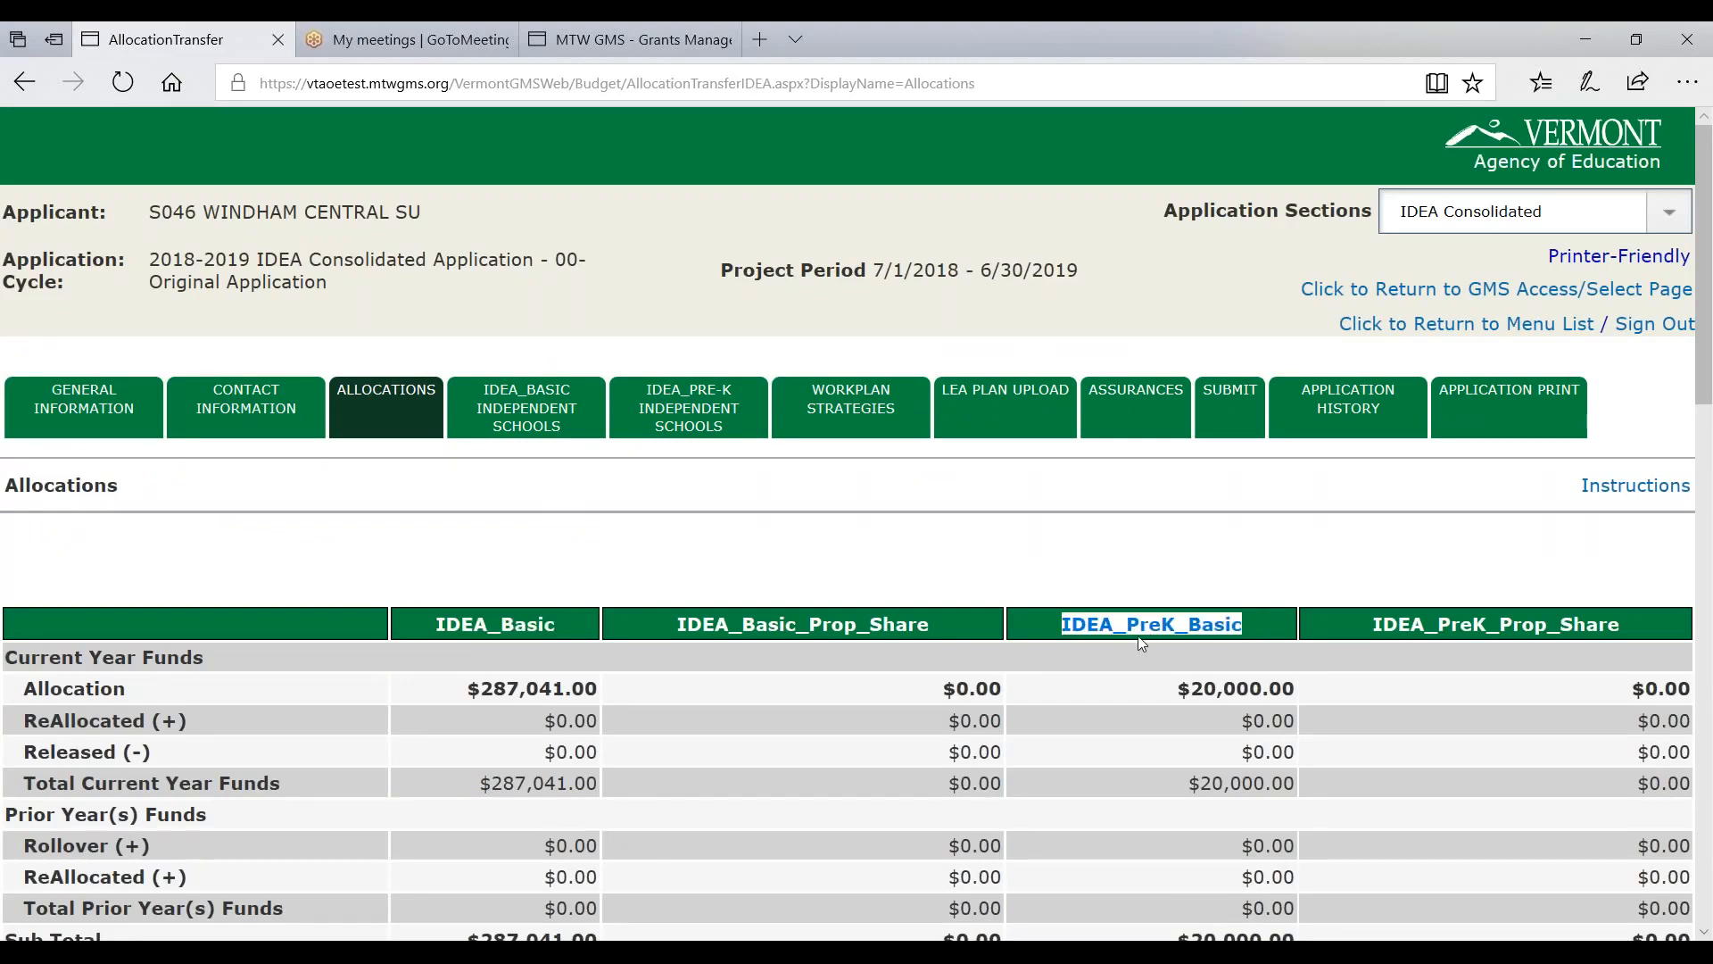
scroll(1129, 645, down, 2)
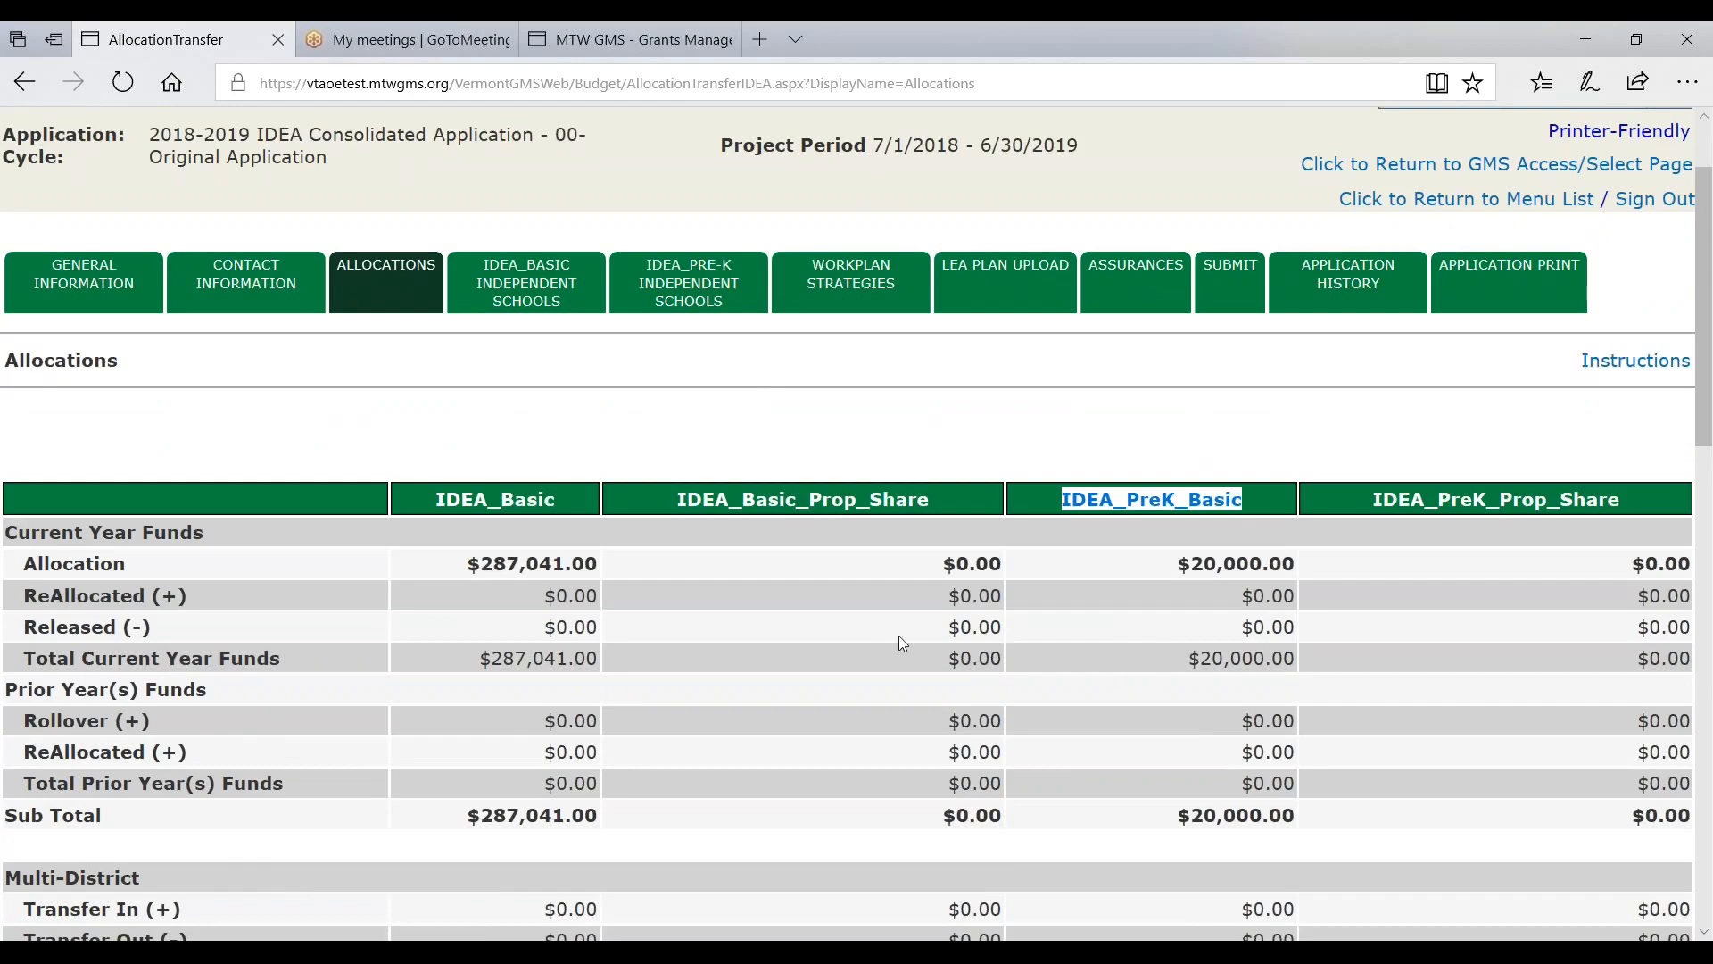
scroll(513, 444, down, 1)
scroll(514, 444, down, 1)
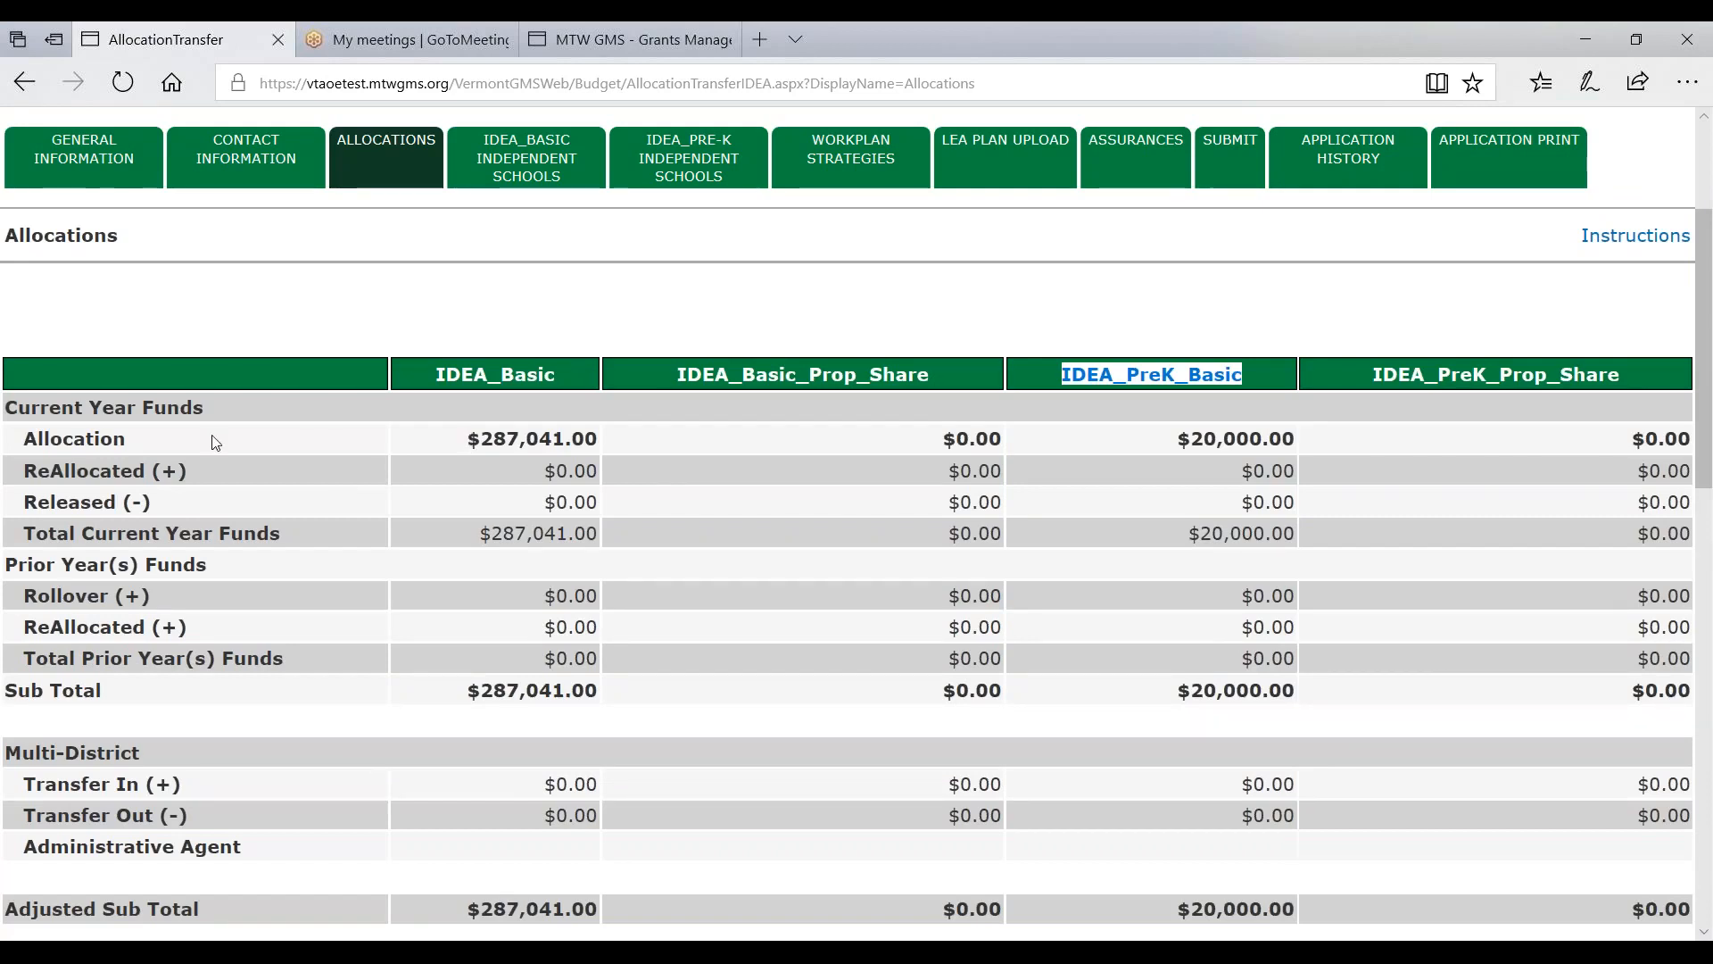
drag(25, 436, 615, 436)
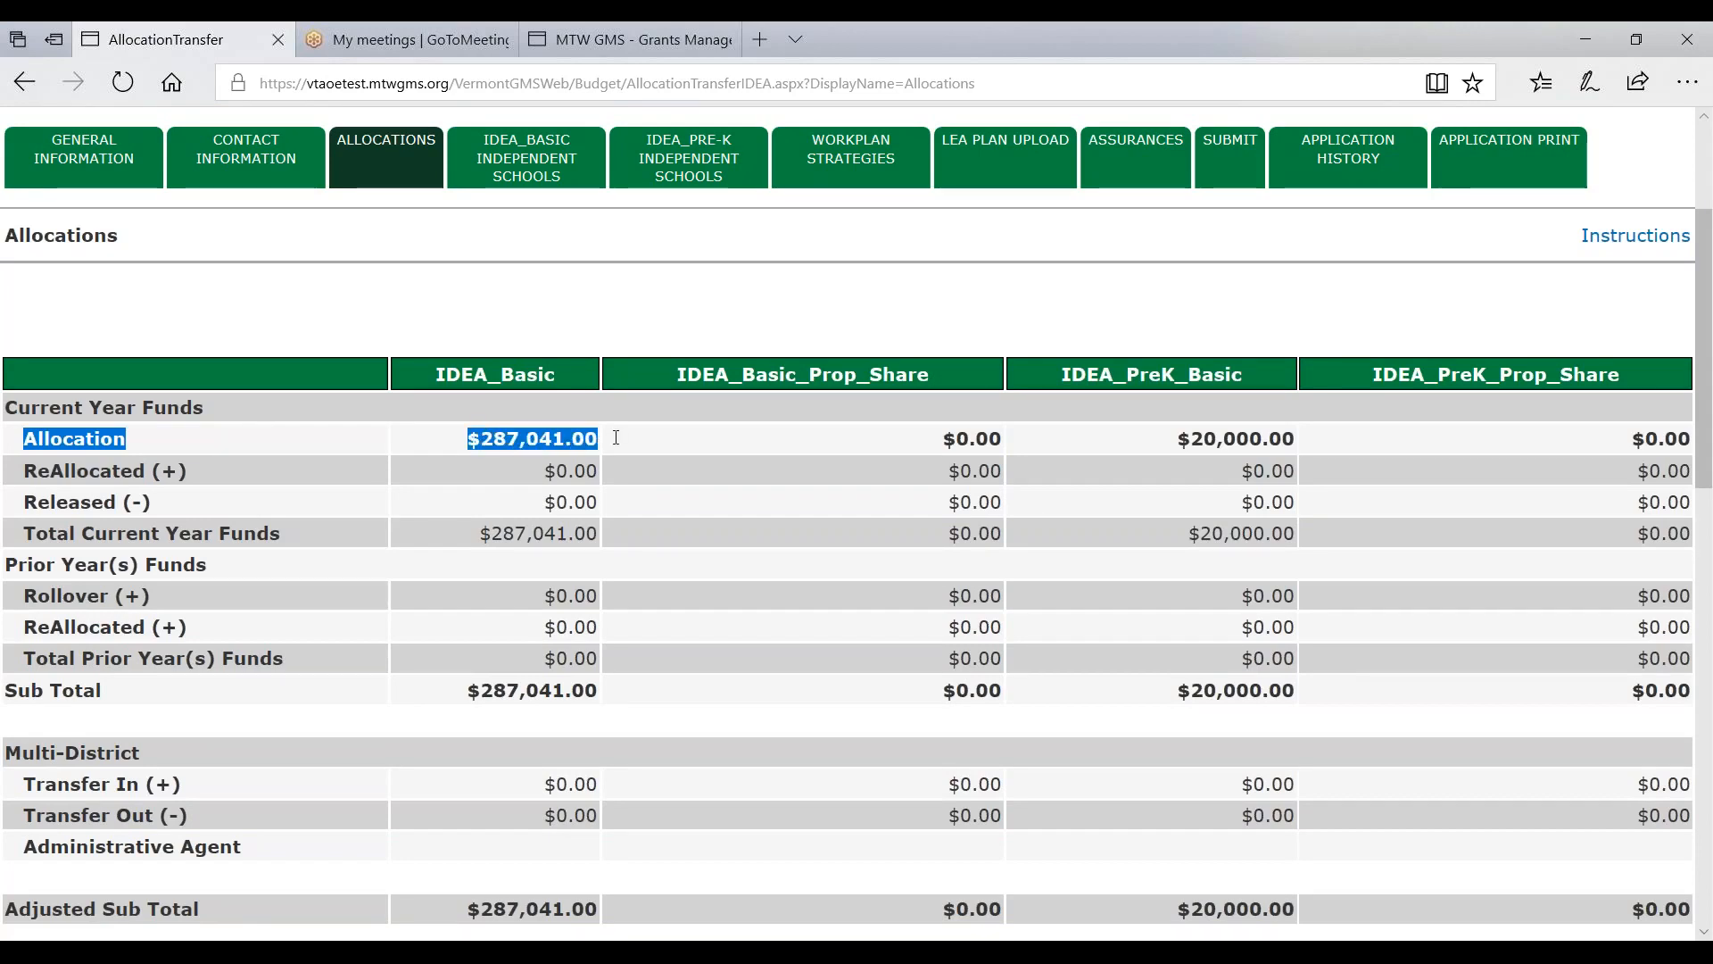
click(528, 443)
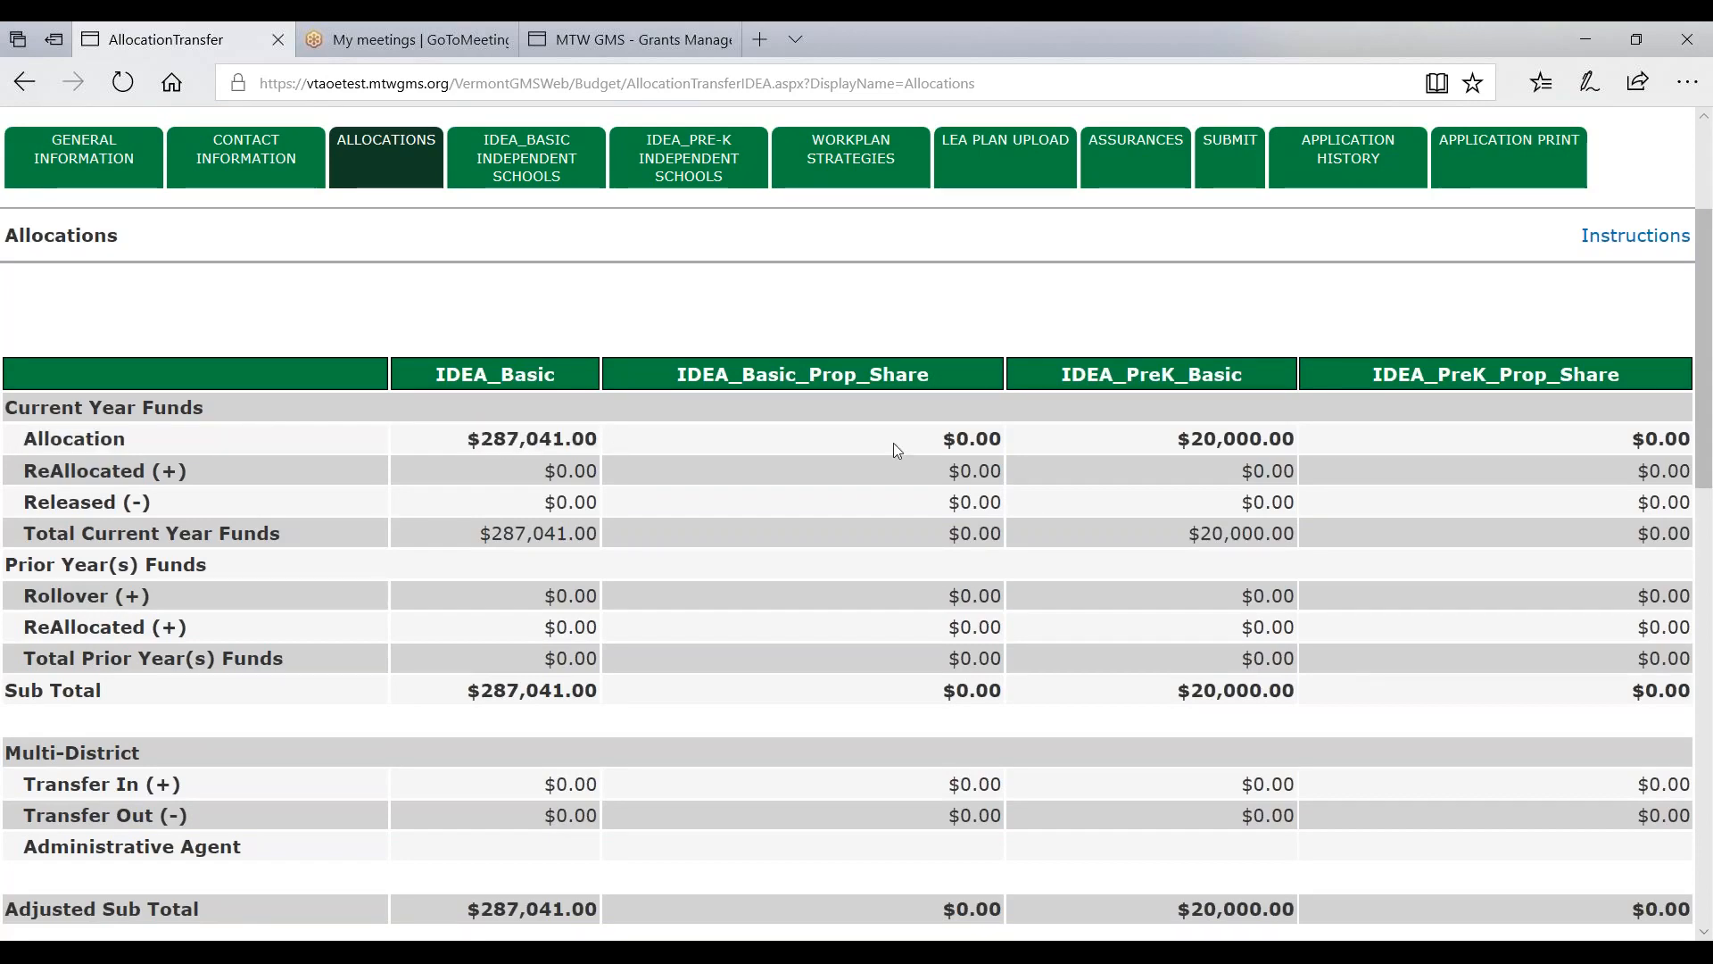
drag(1168, 443, 1330, 441)
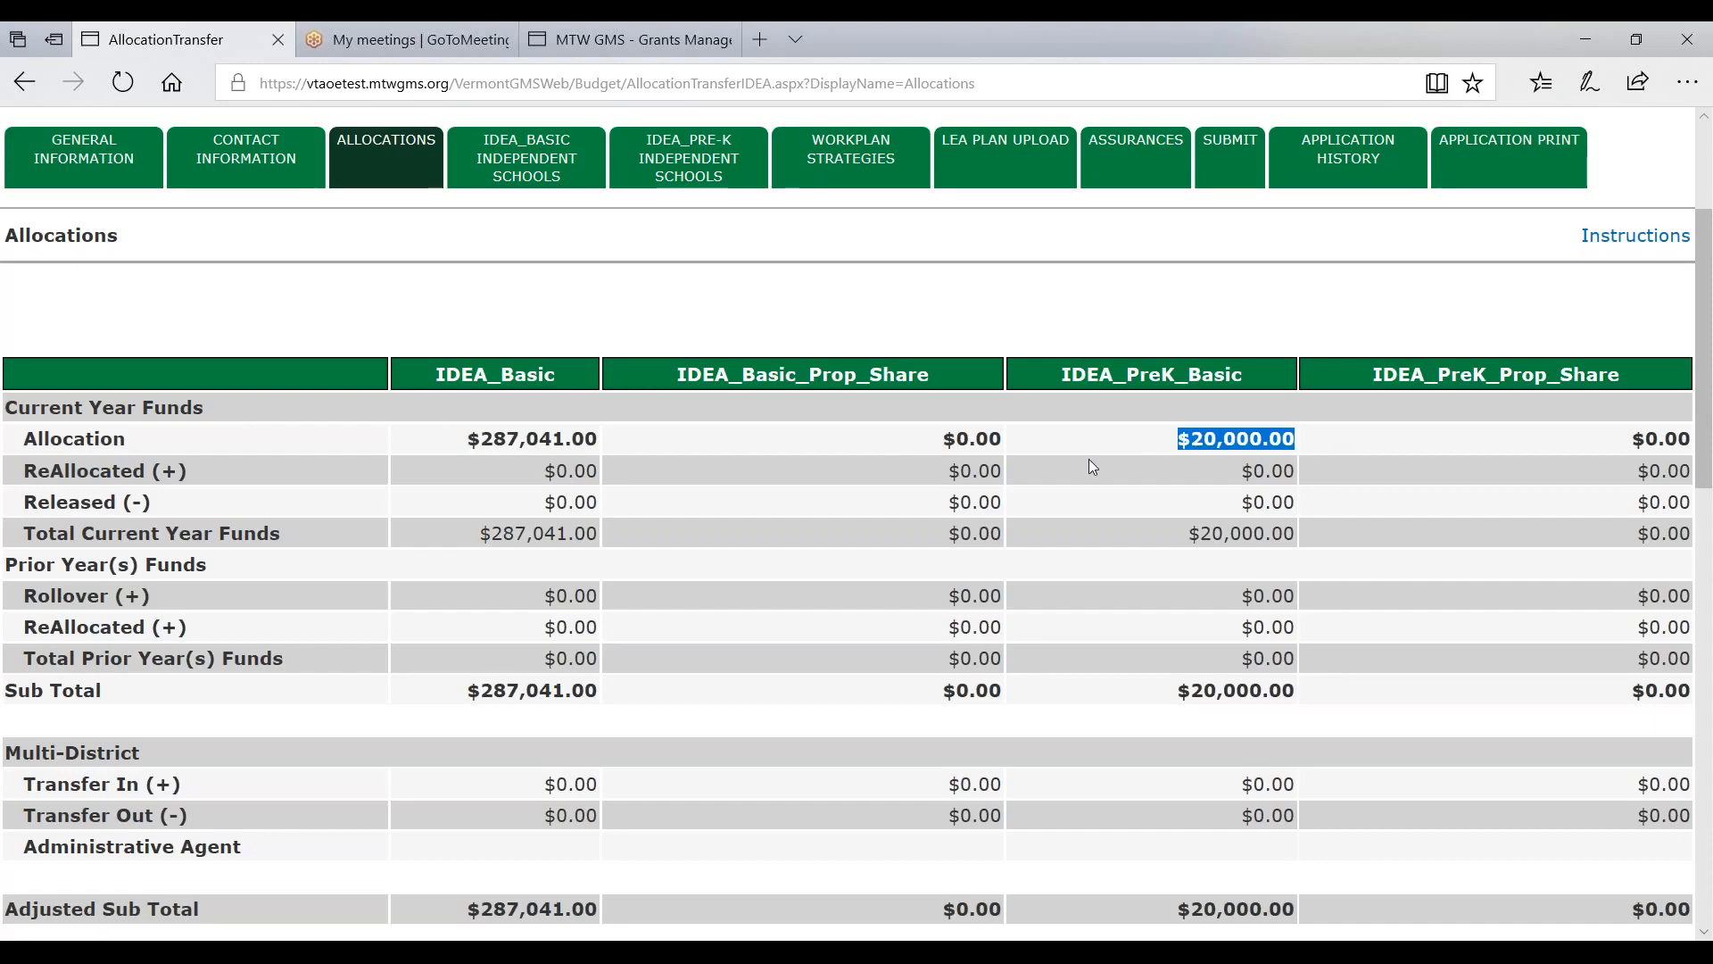
scroll(865, 468, down, 2)
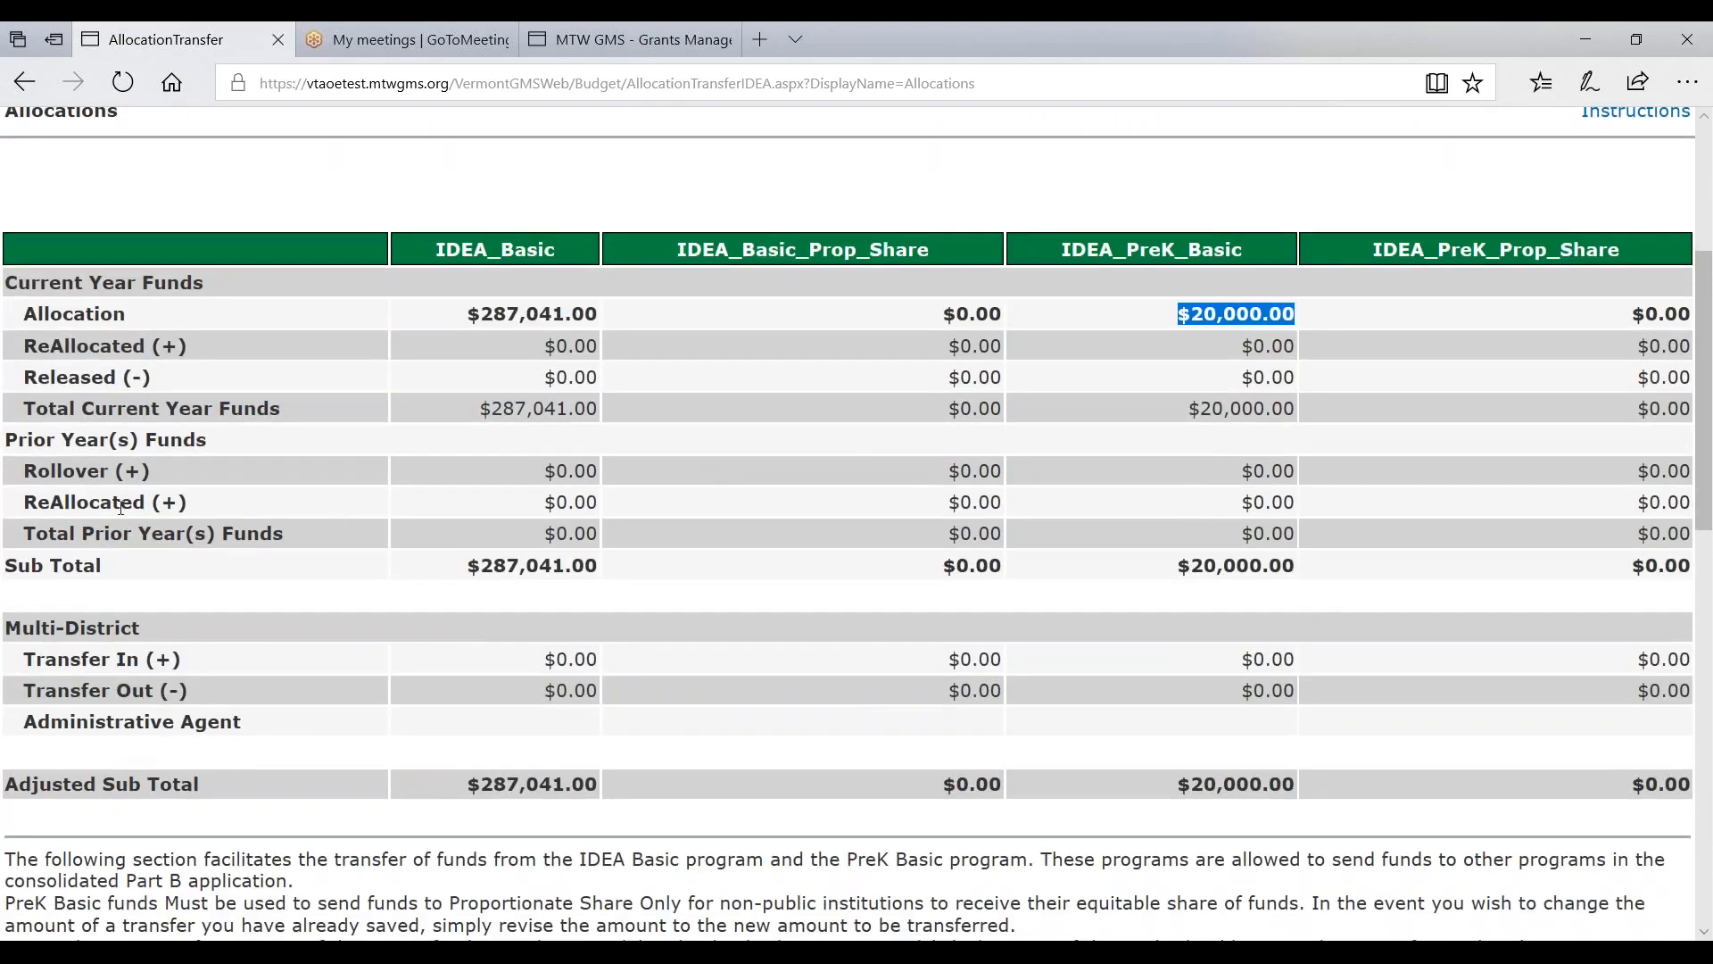
drag(27, 443, 242, 446)
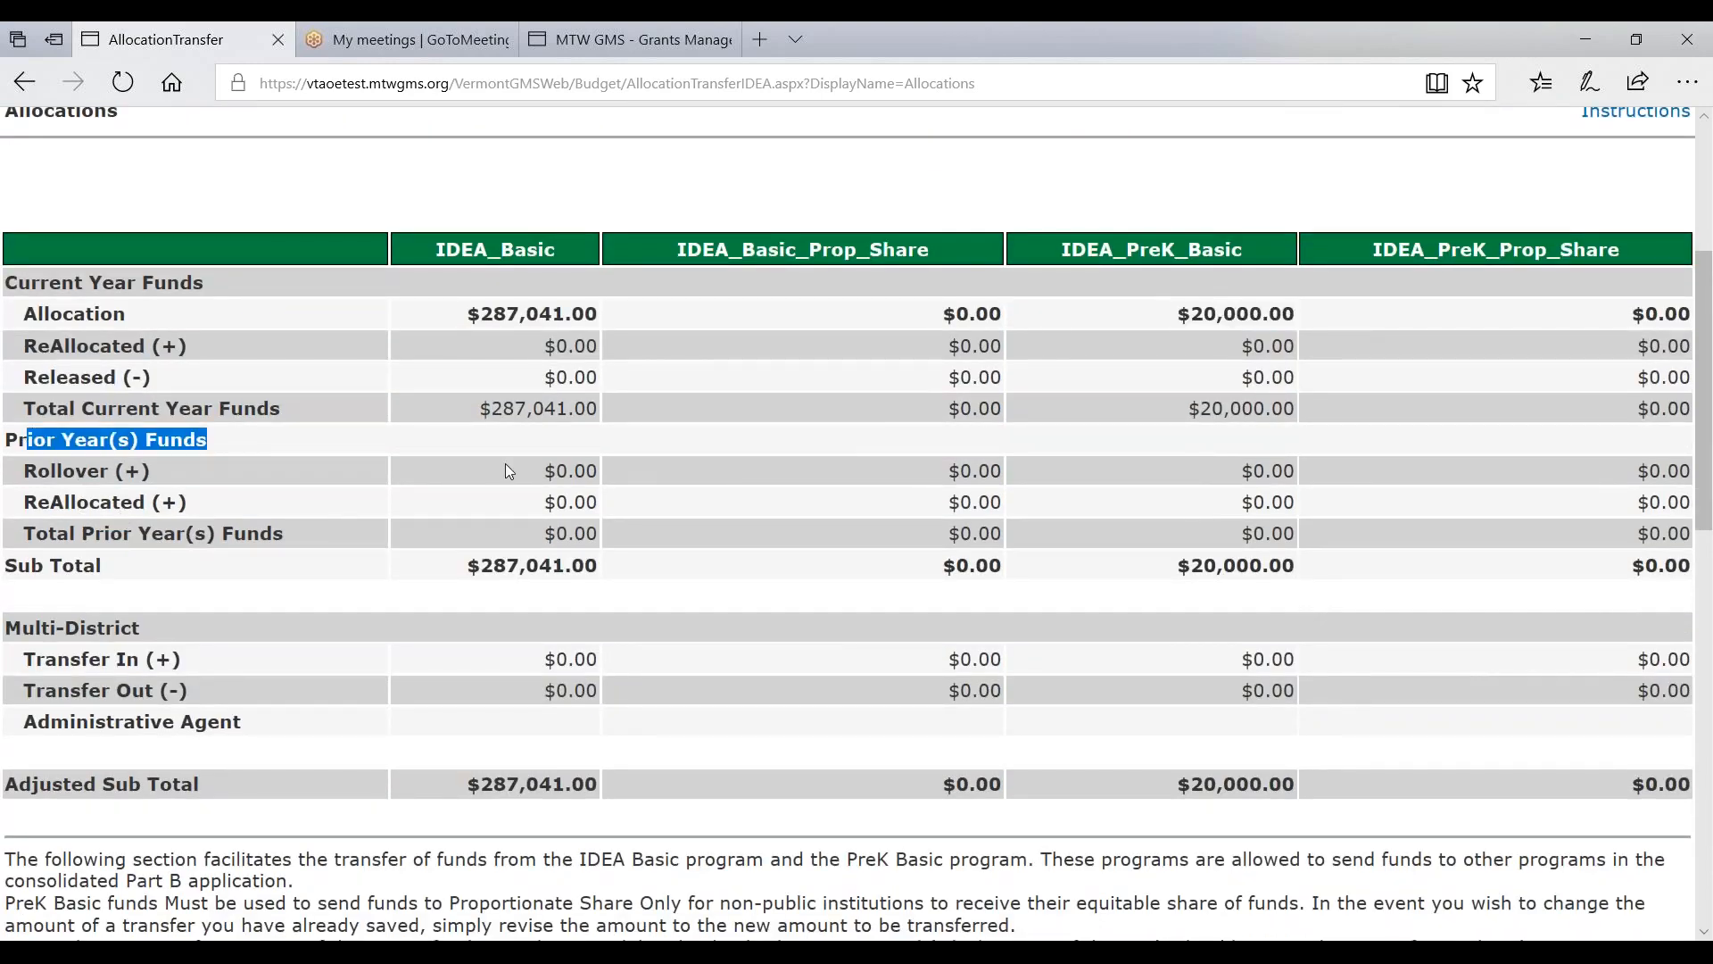
drag(505, 464, 614, 464)
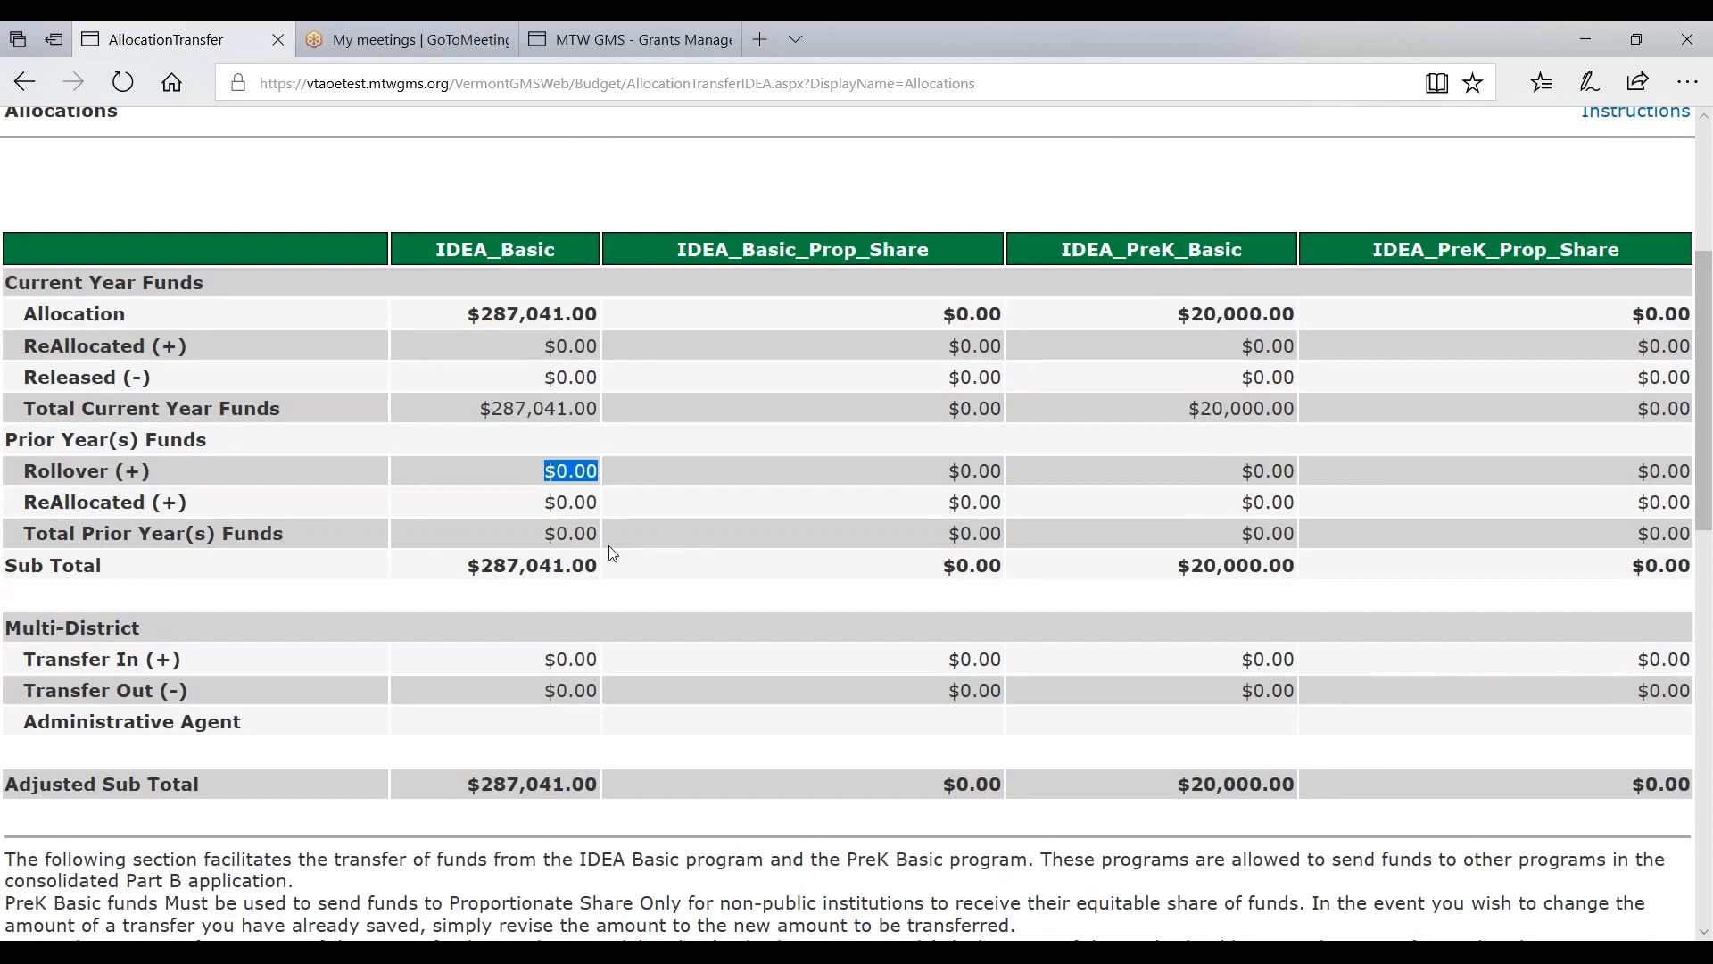
double_click(566, 476)
scroll(520, 567, down, 5)
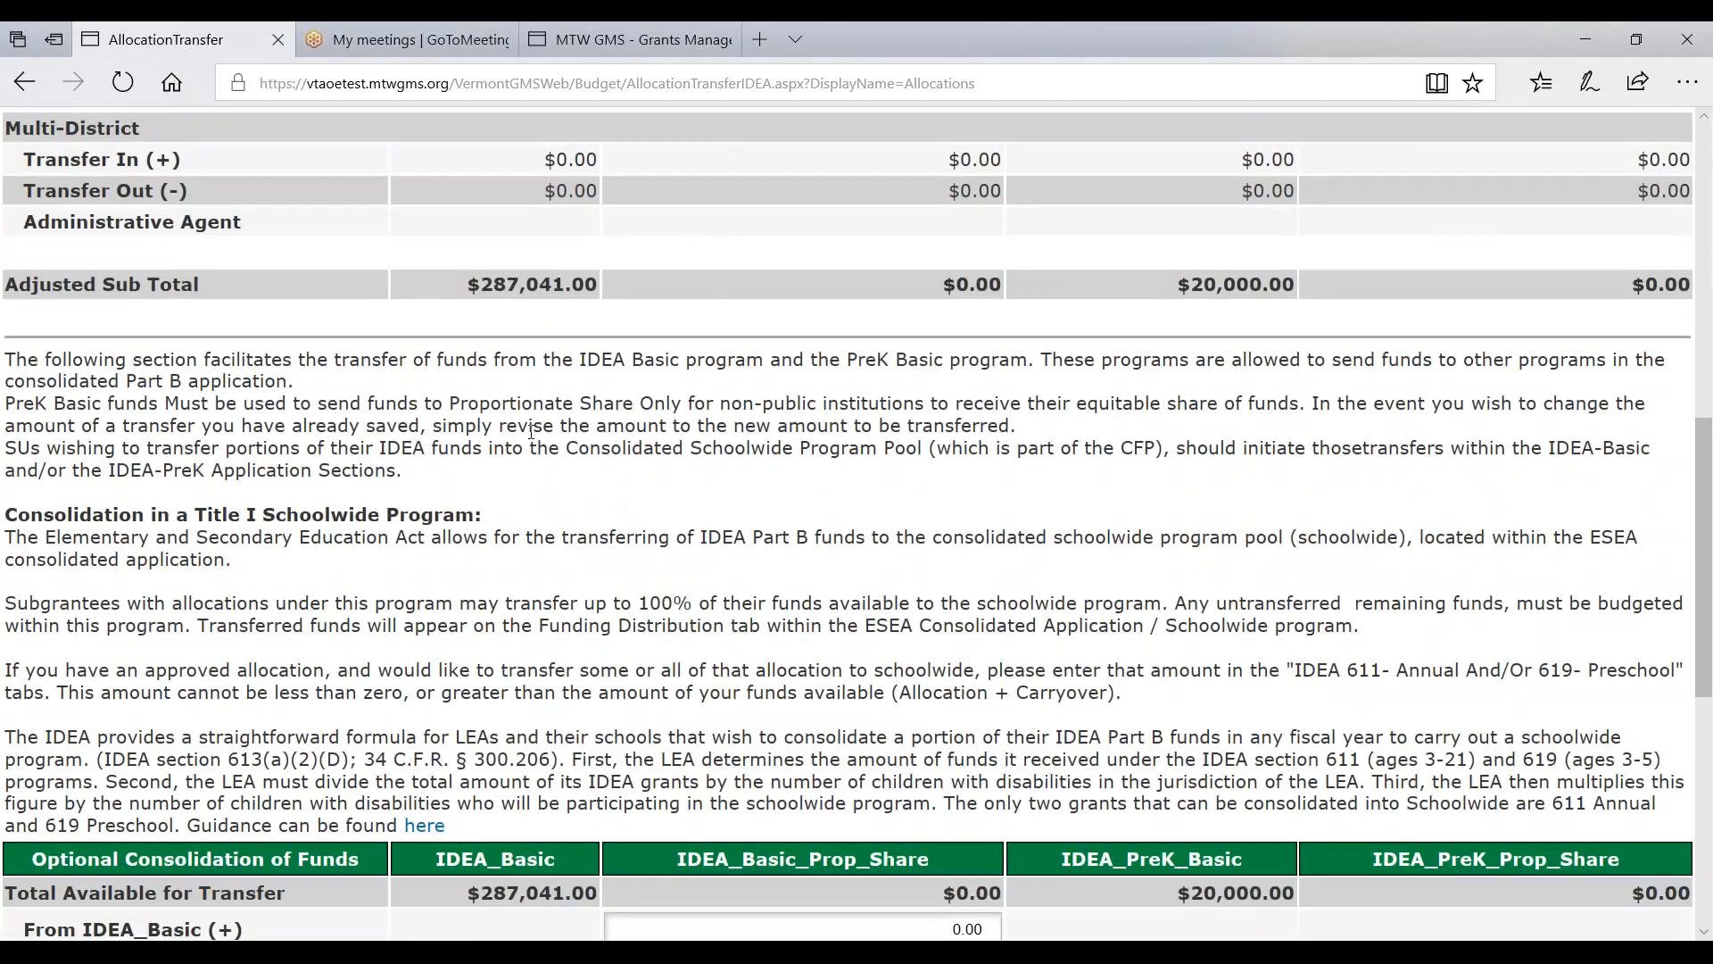
triple_click(533, 284)
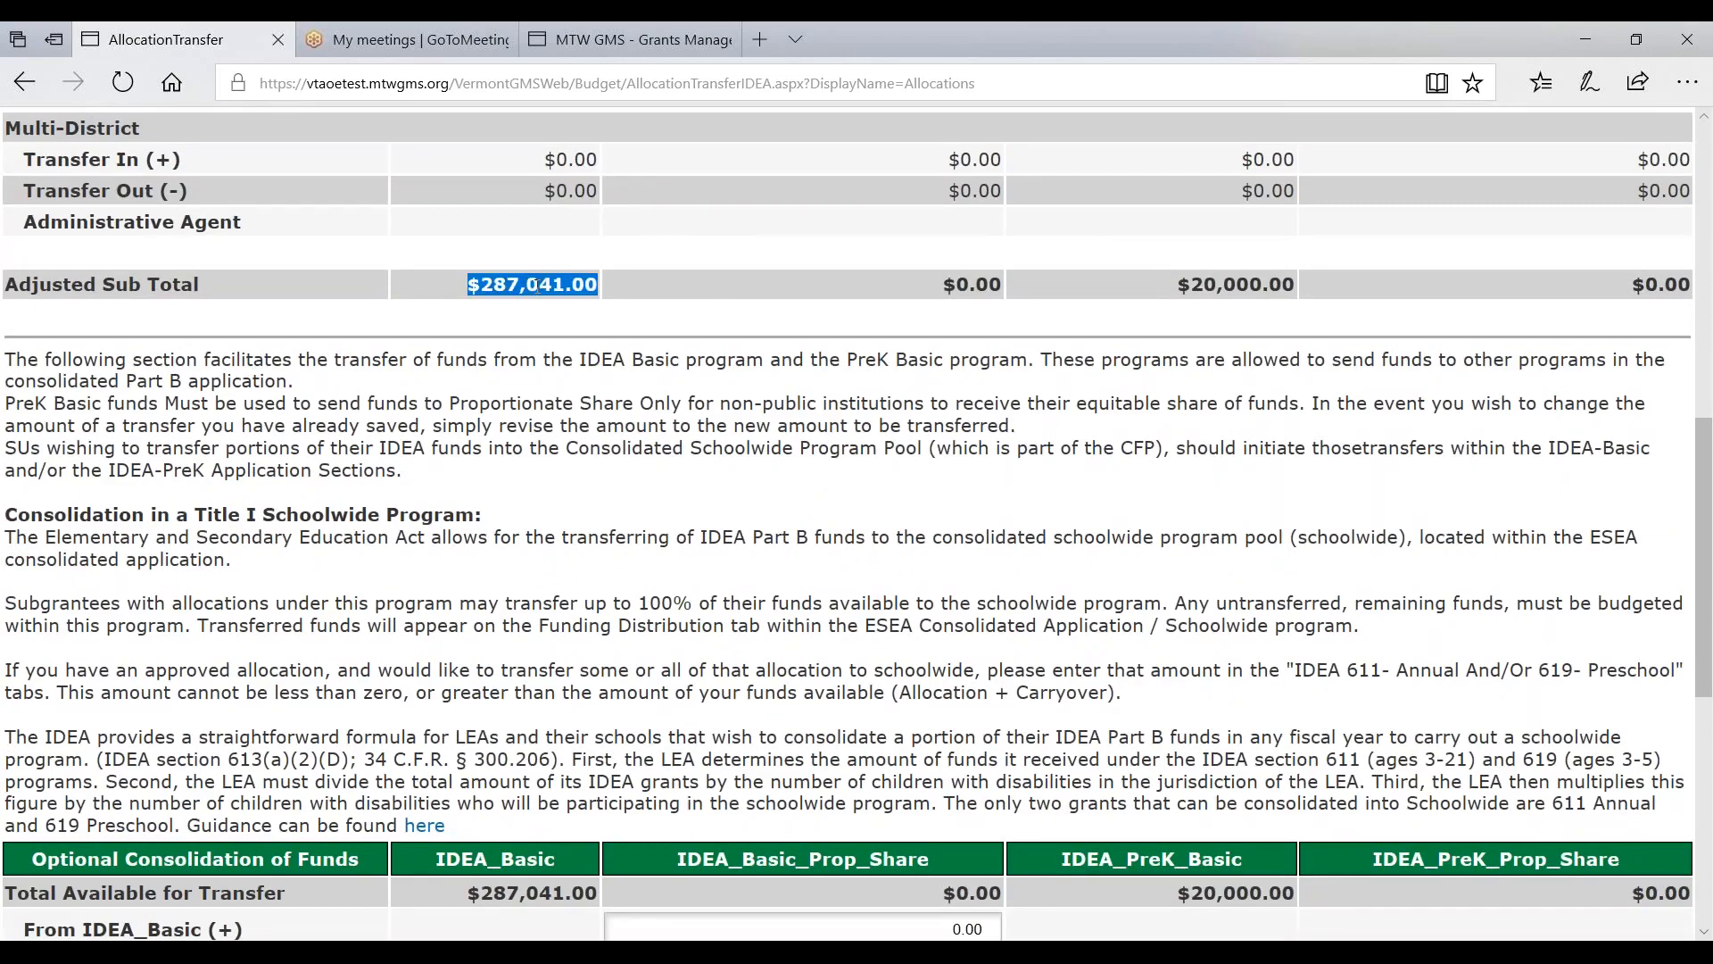
scroll(1226, 169, down, 2)
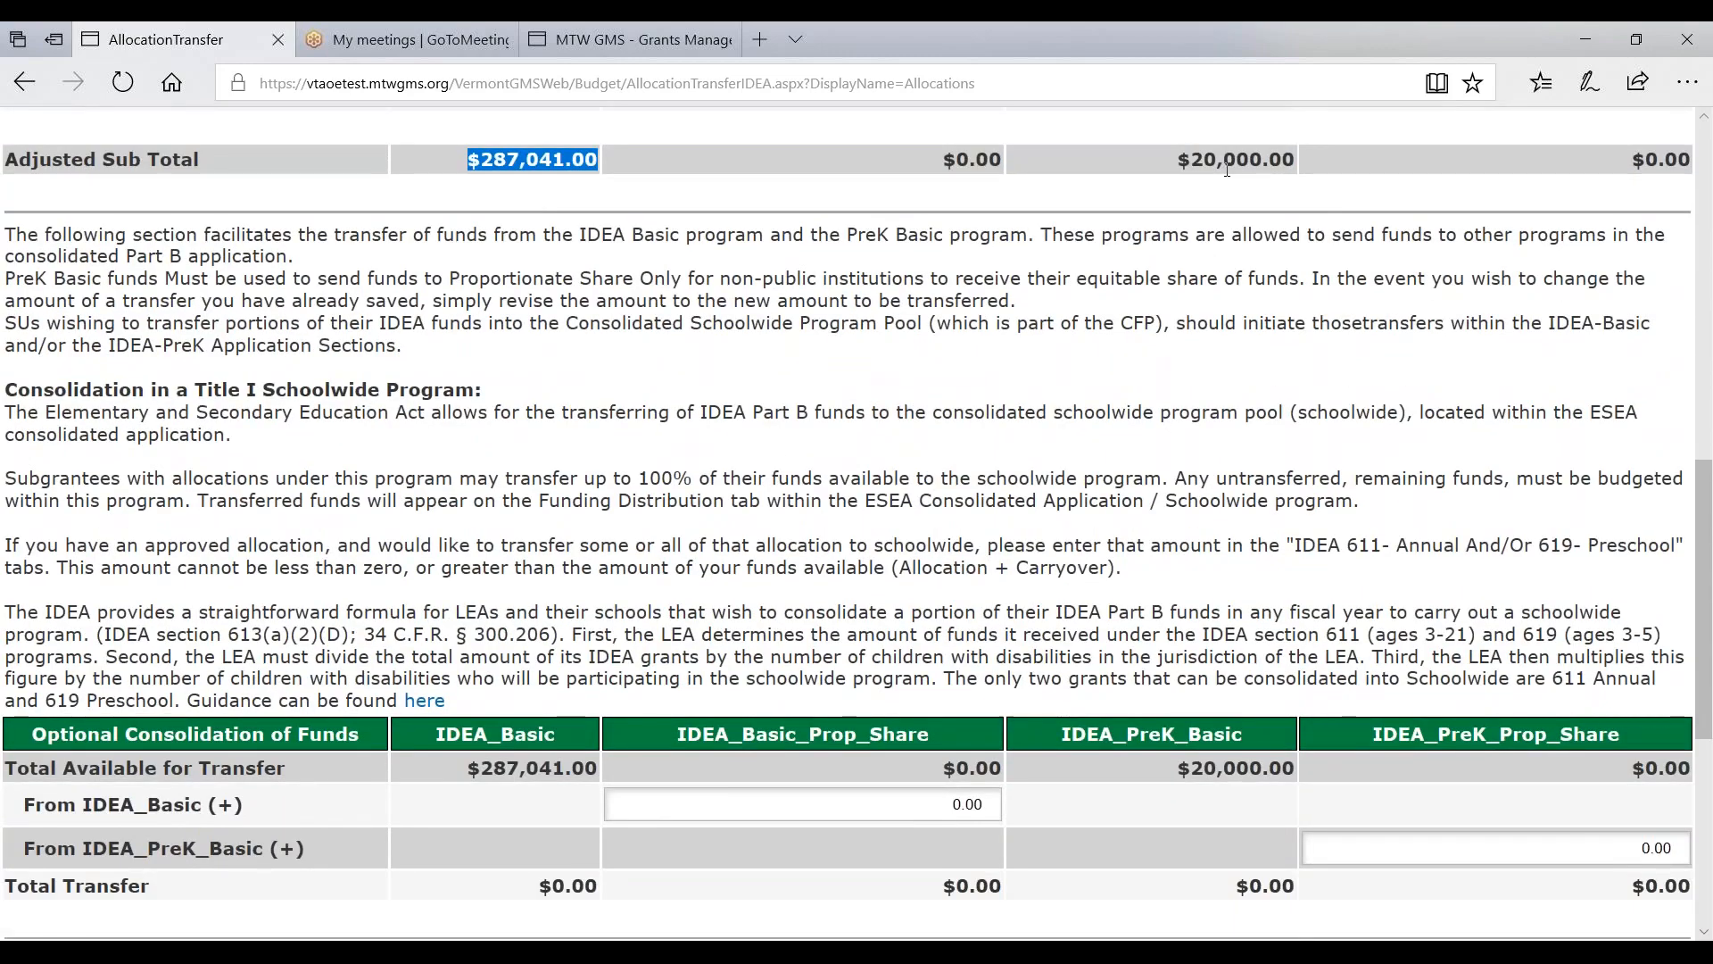
scroll(1226, 169, down, 4)
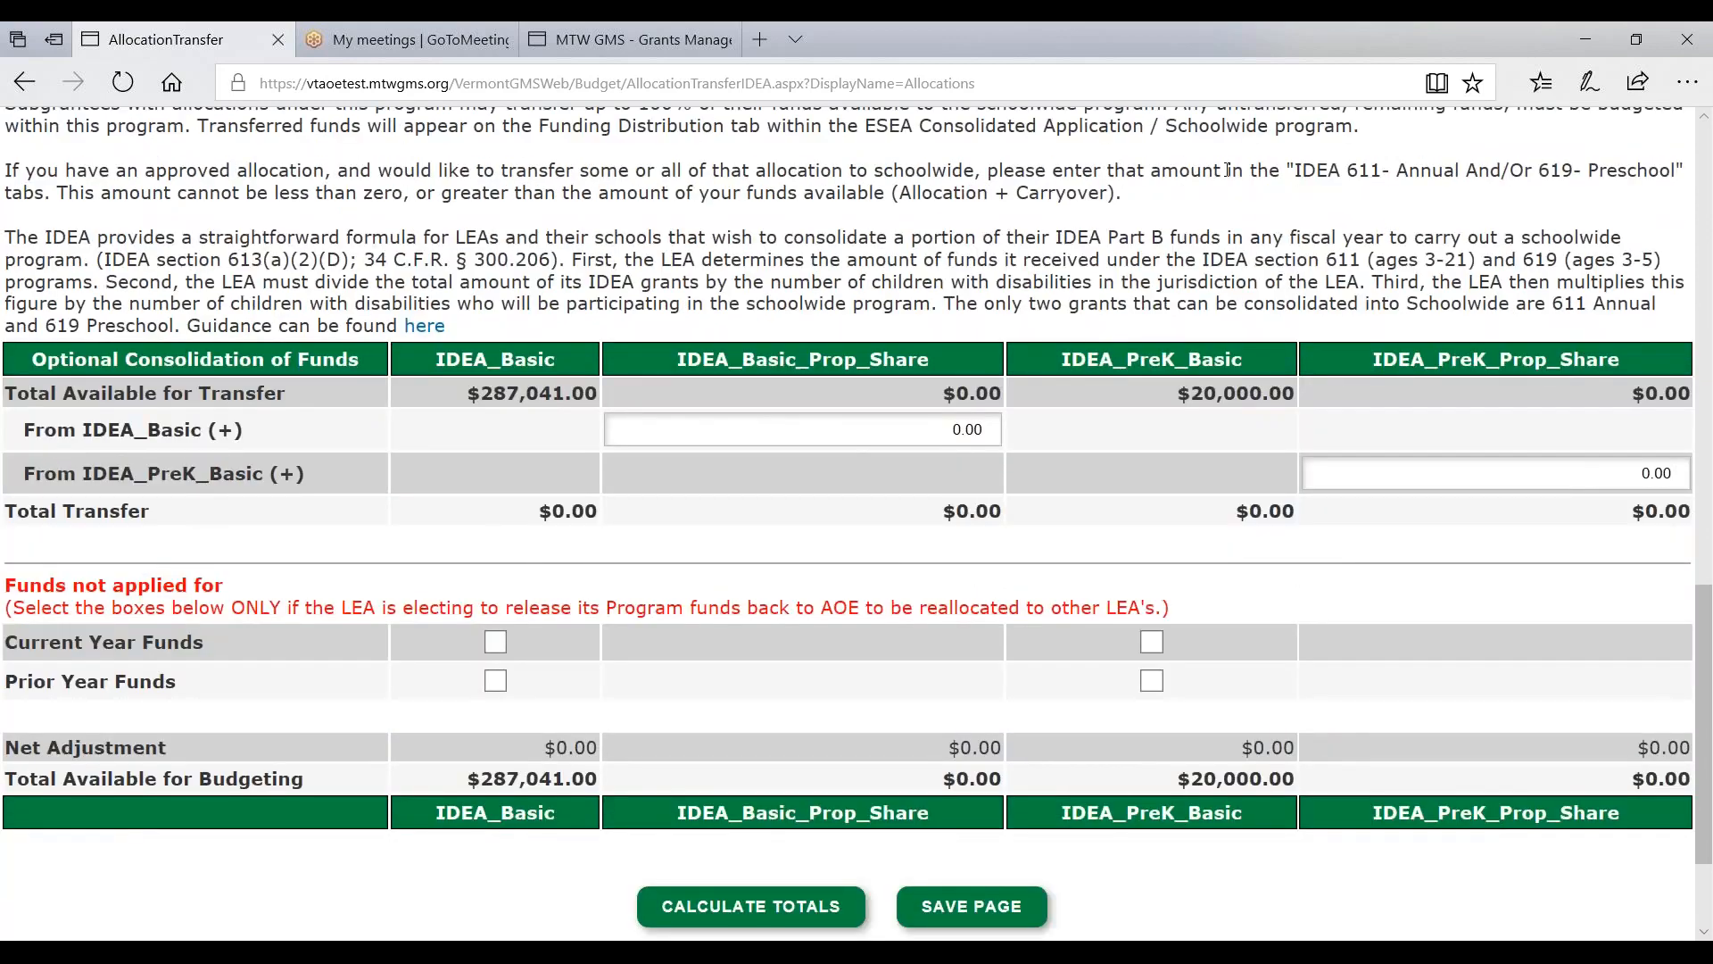
scroll(1227, 170, up, 10)
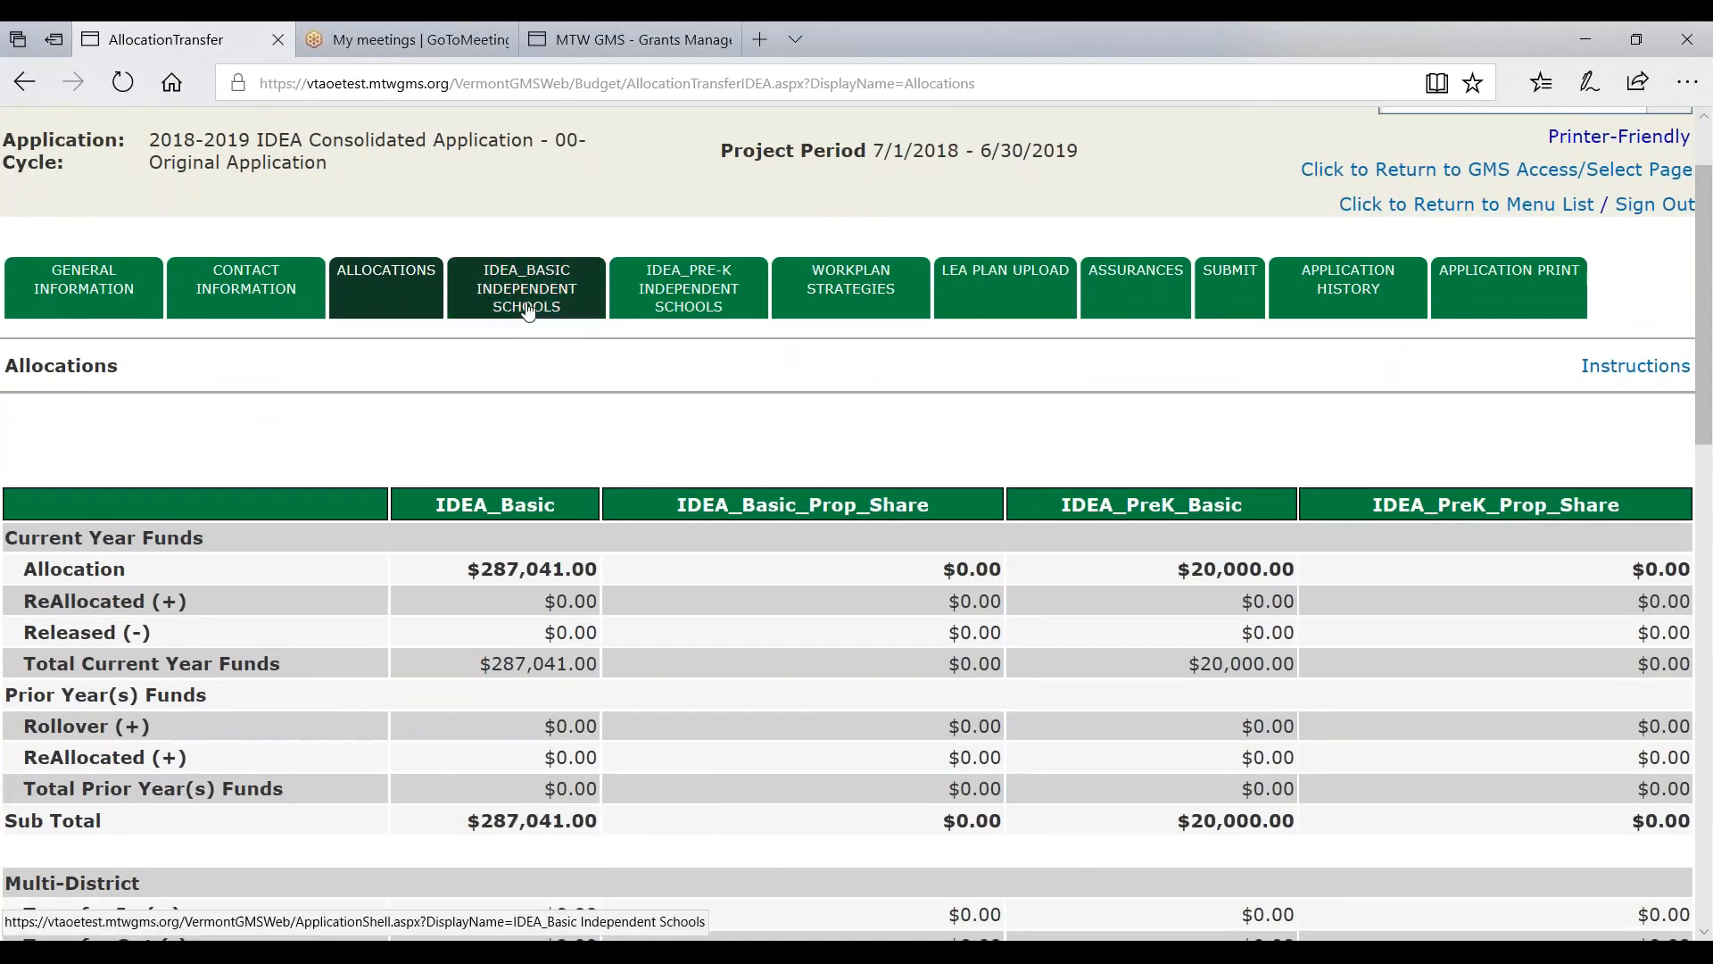
drag(675, 506, 961, 509)
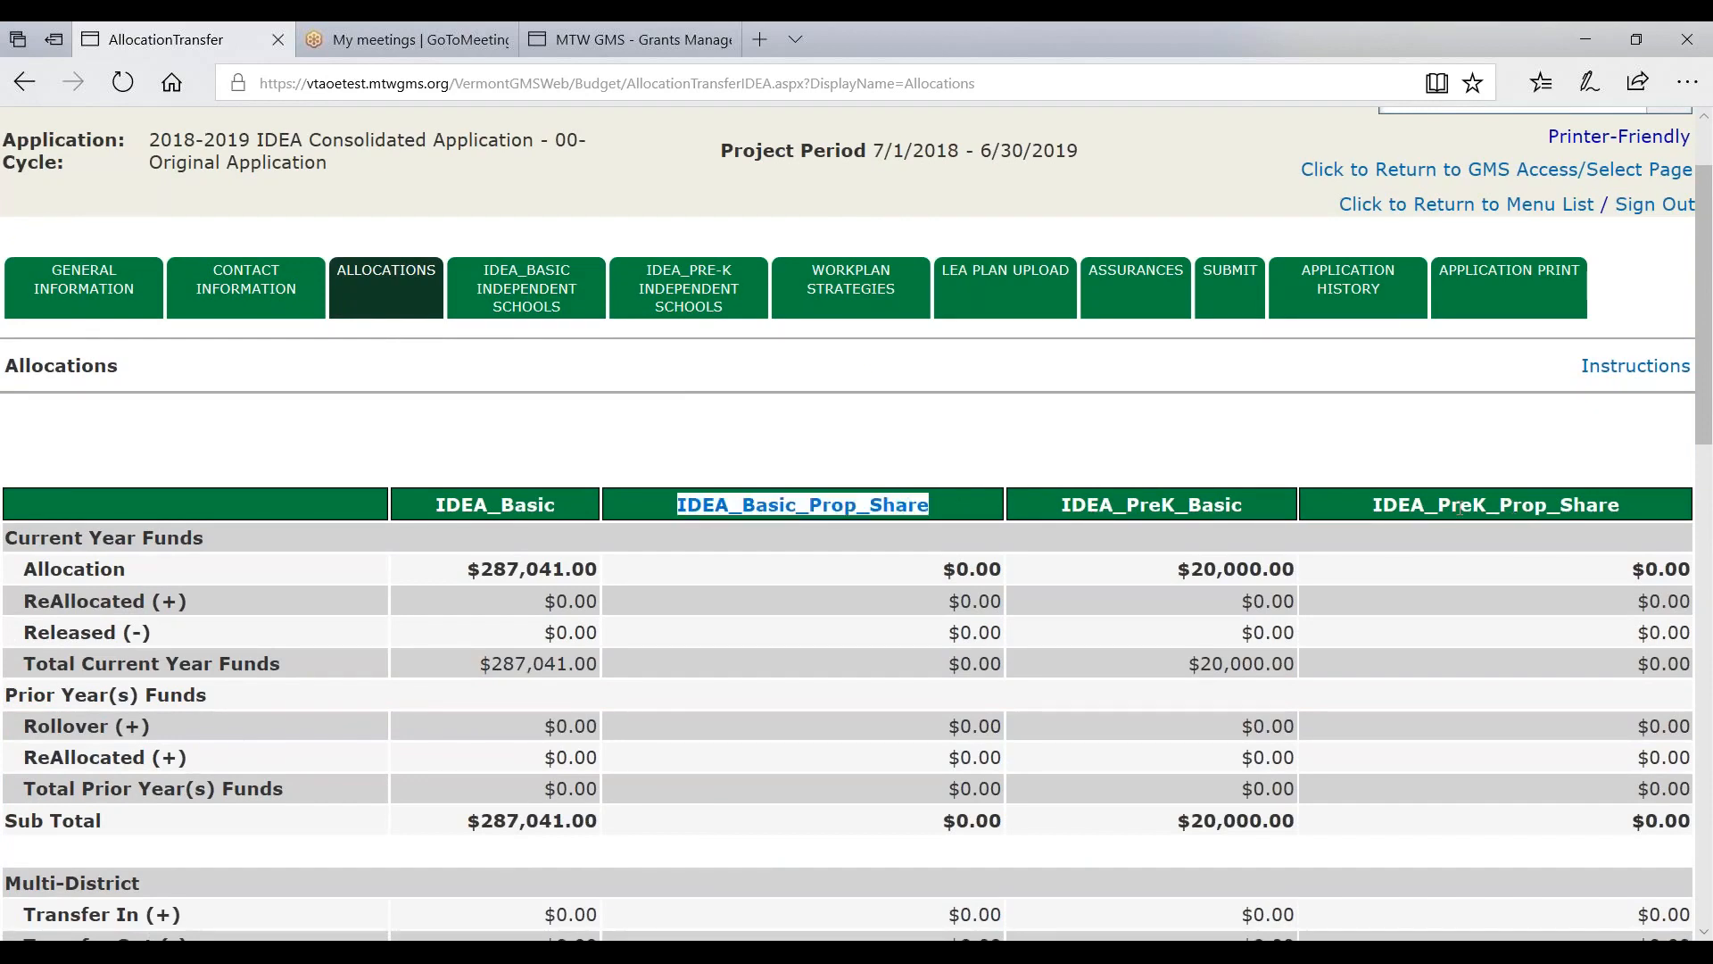
drag(1375, 505, 1614, 500)
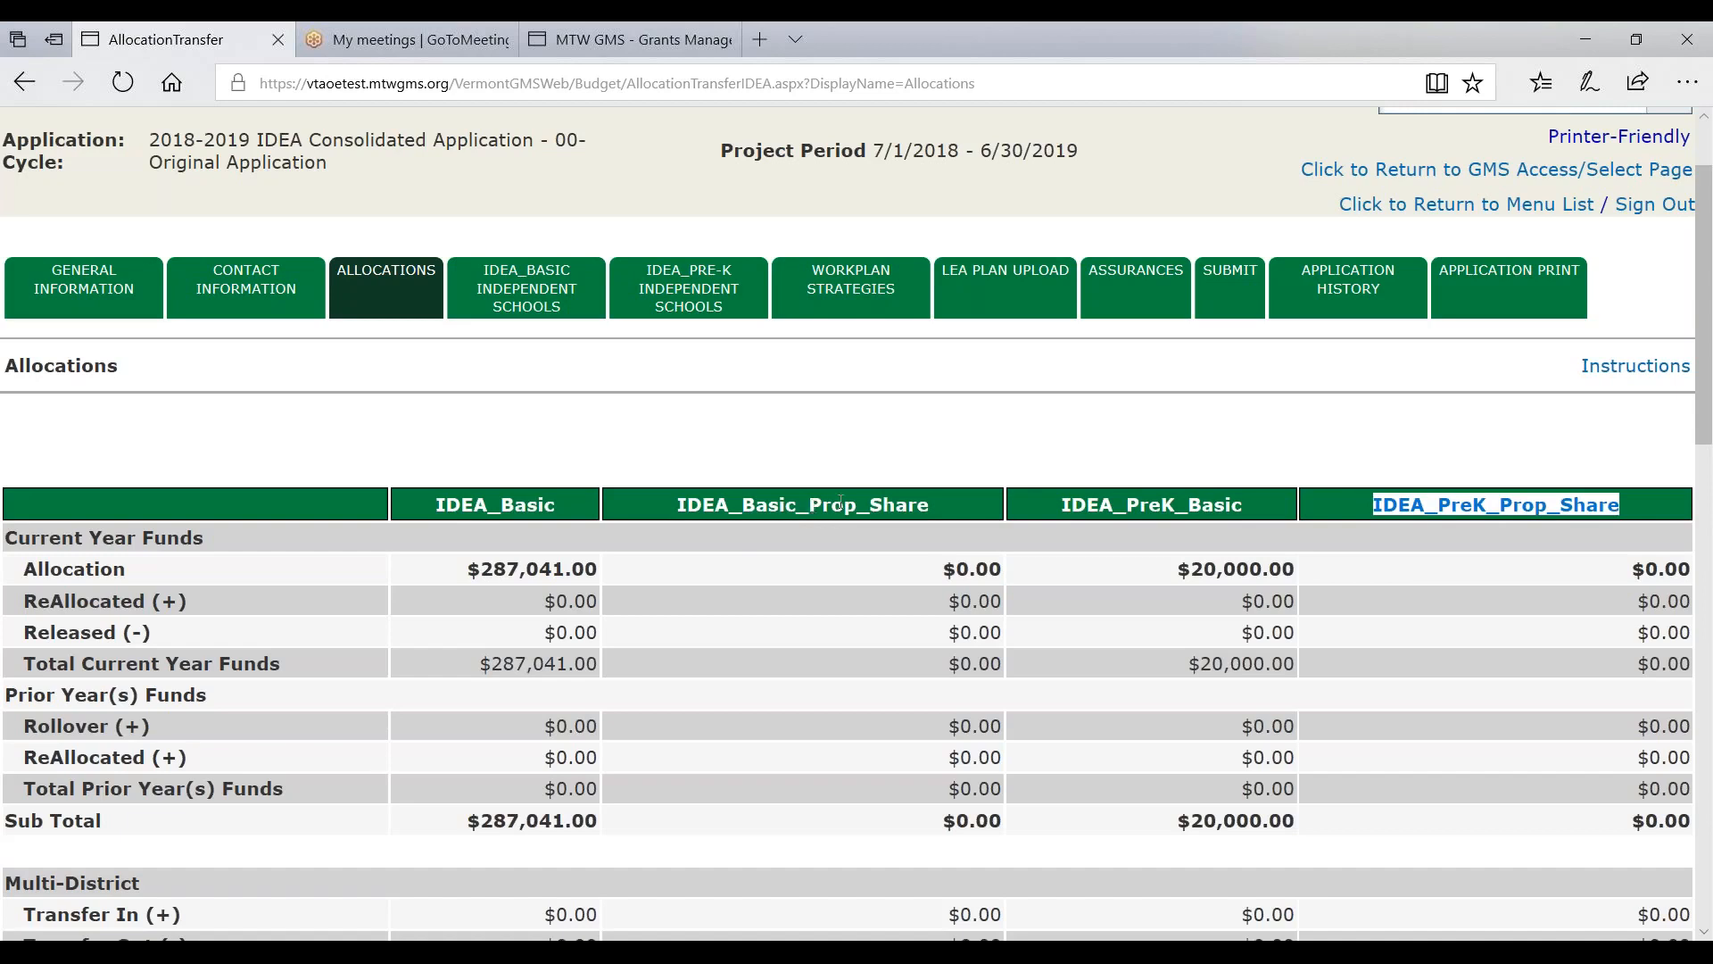
click(746, 506)
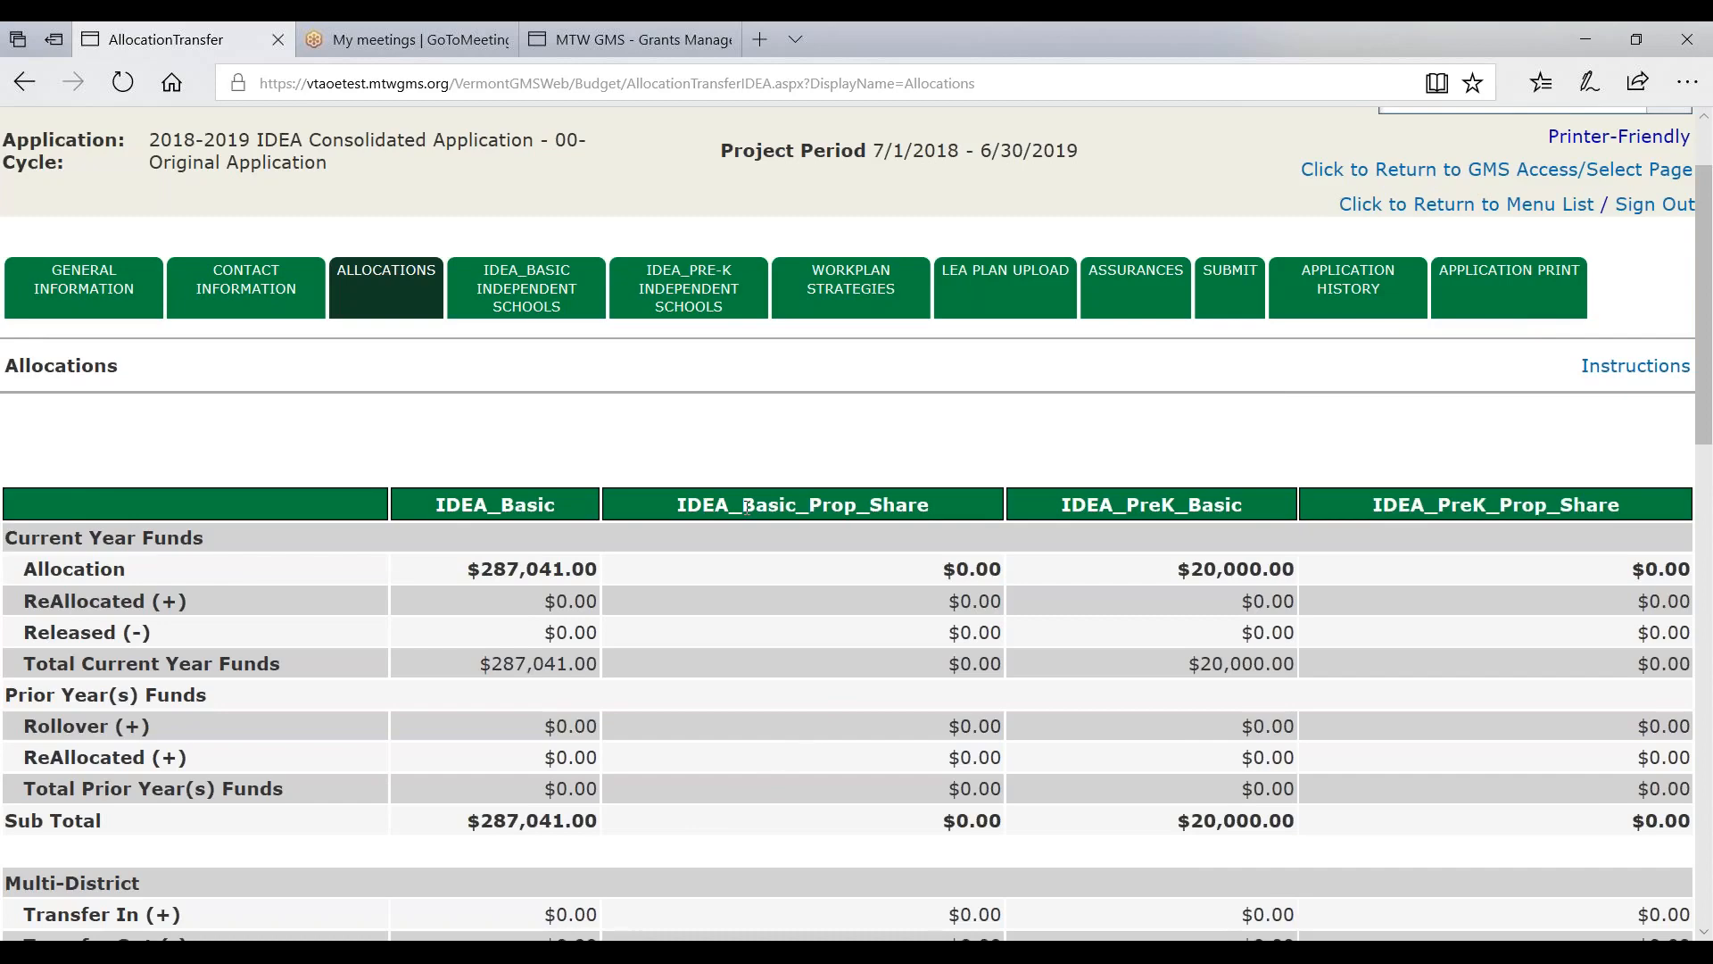
scroll(746, 507, down, 12)
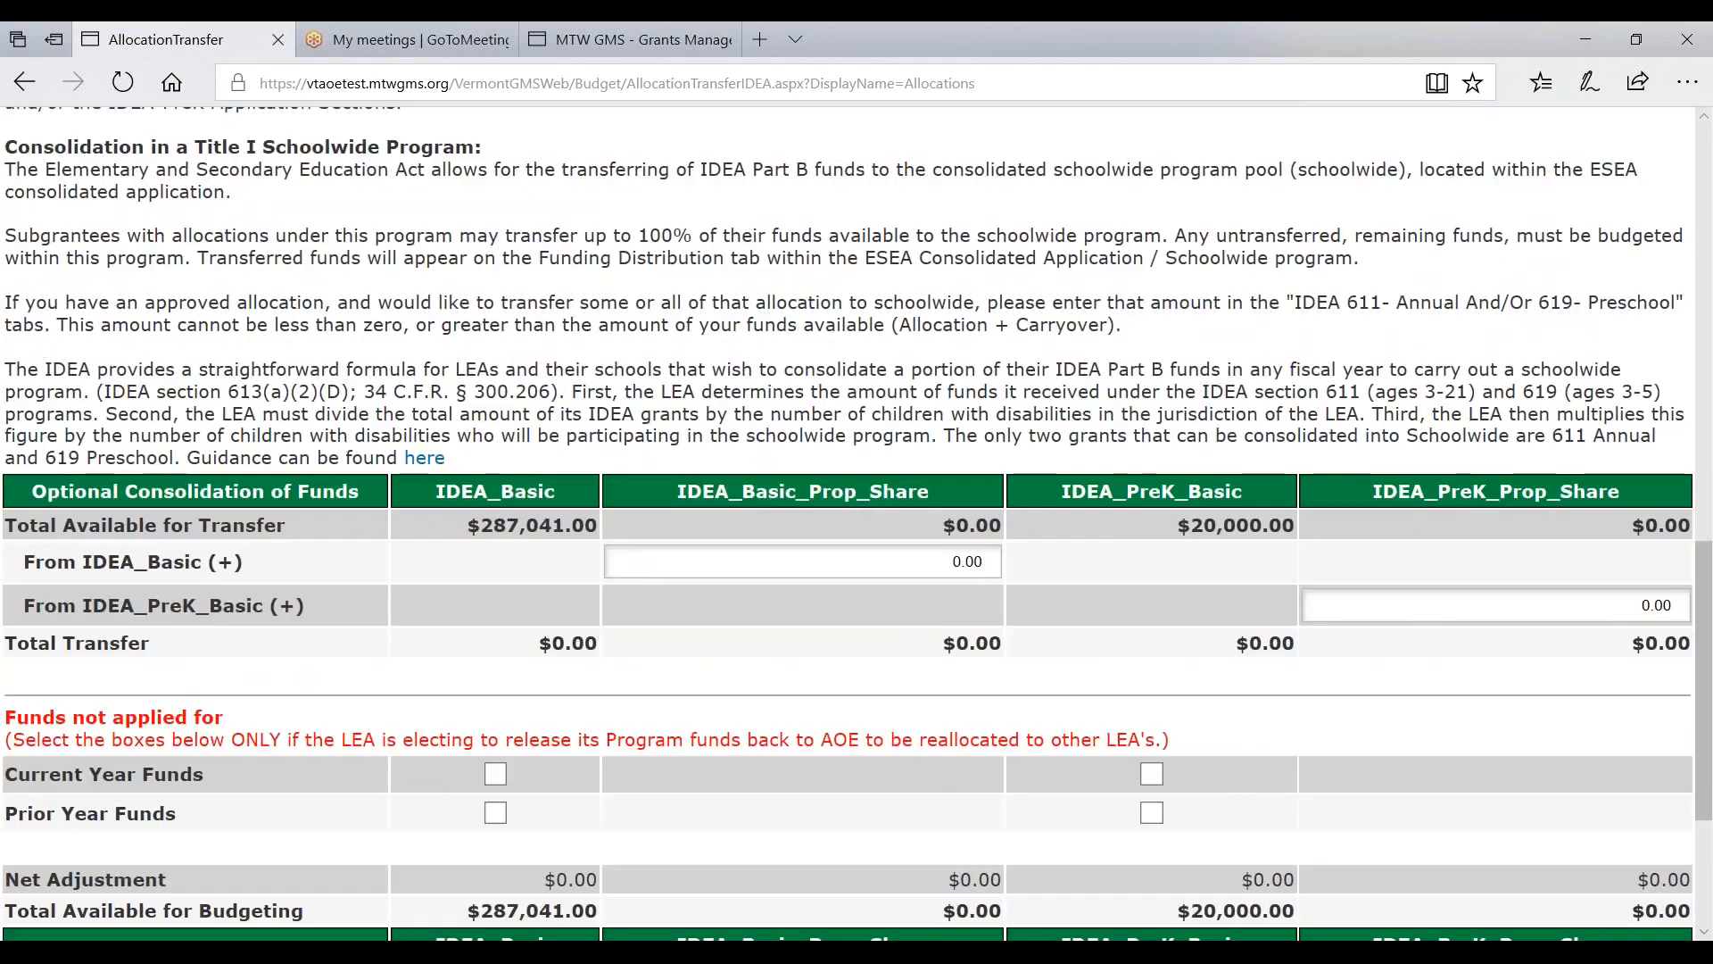
drag(26, 564, 266, 567)
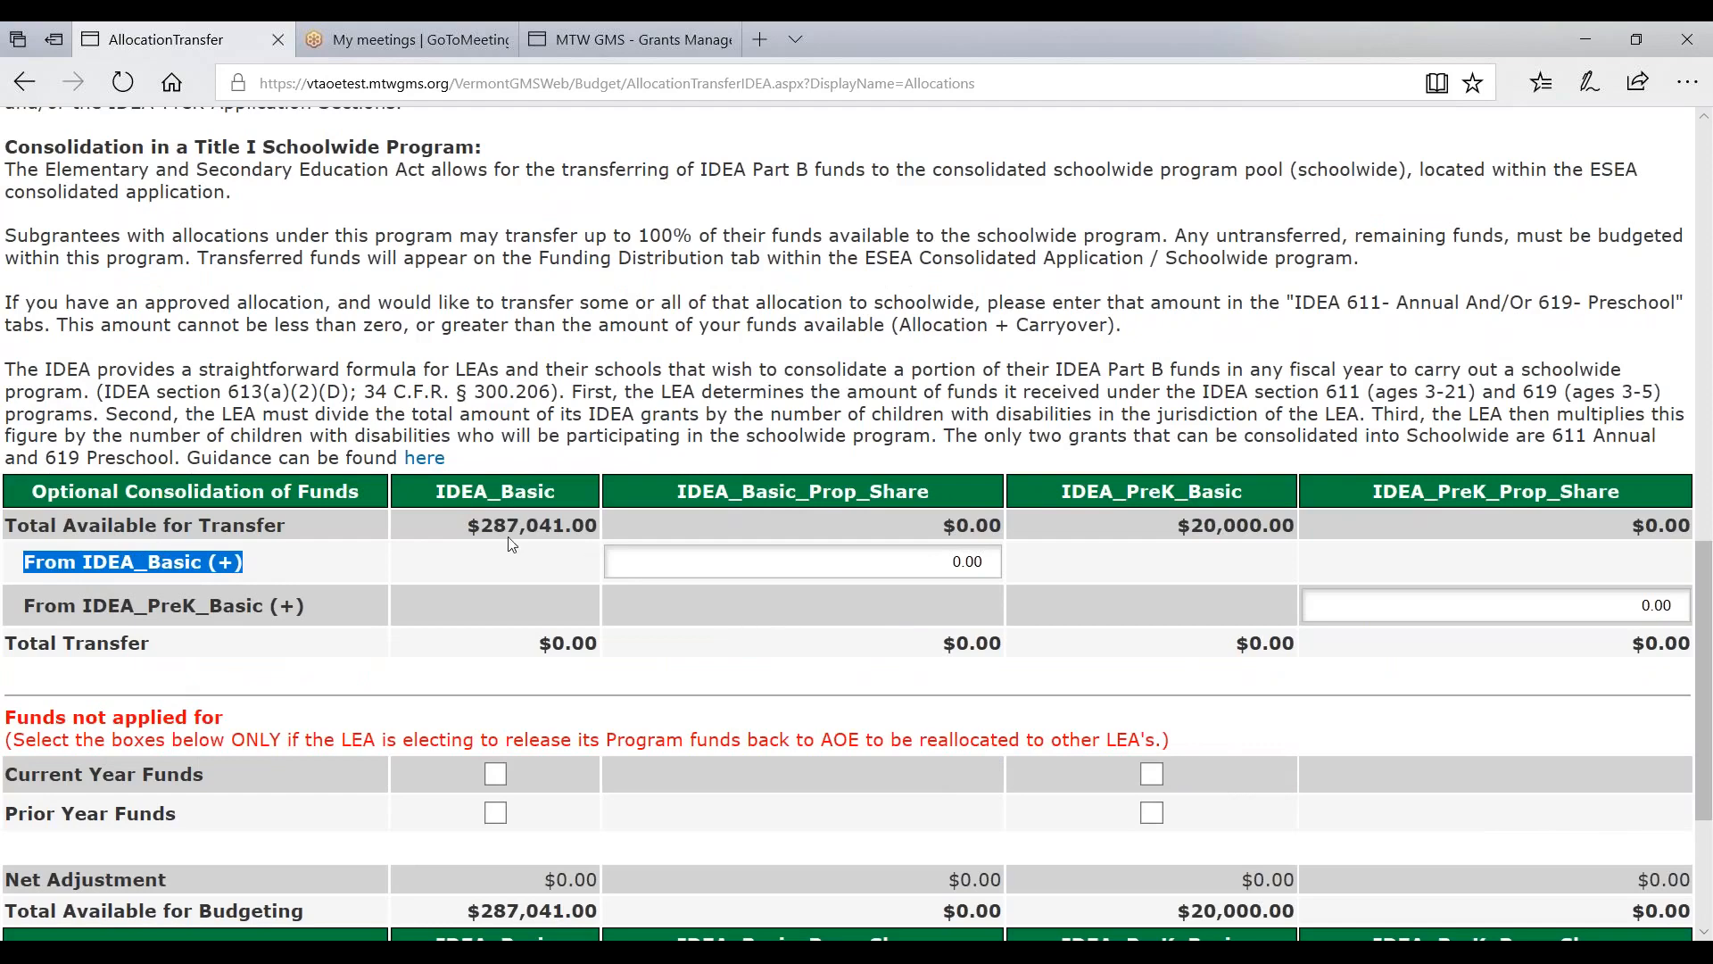
click(735, 564)
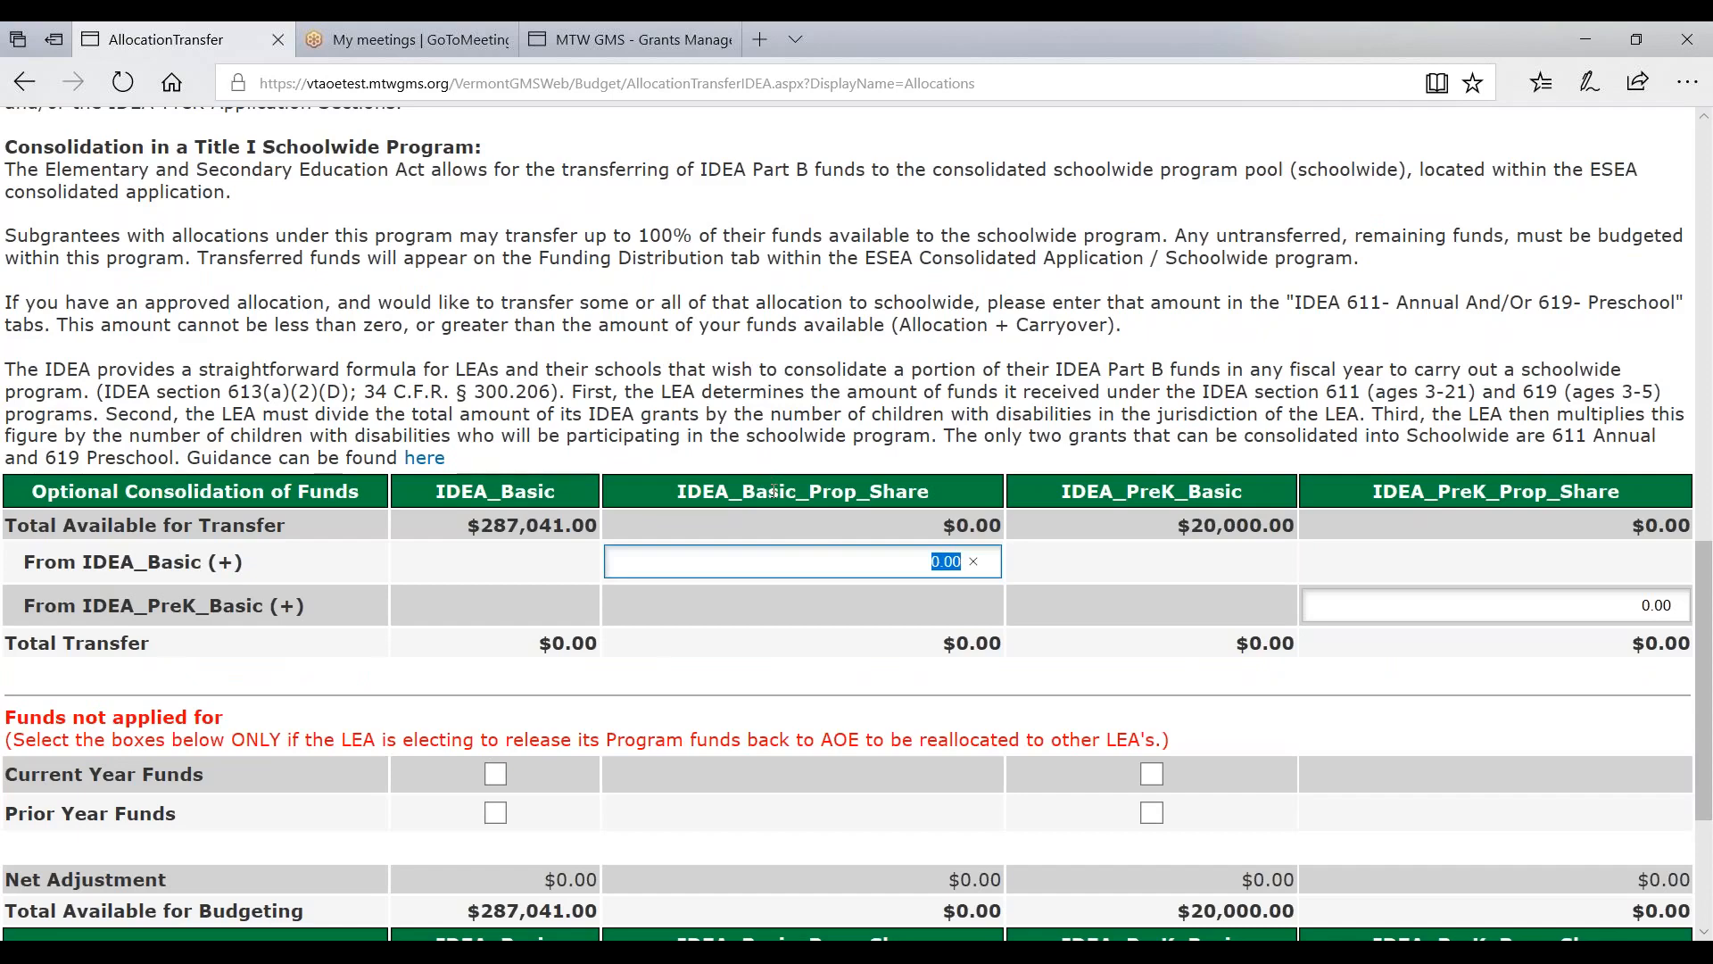
scroll(773, 490, up, 15)
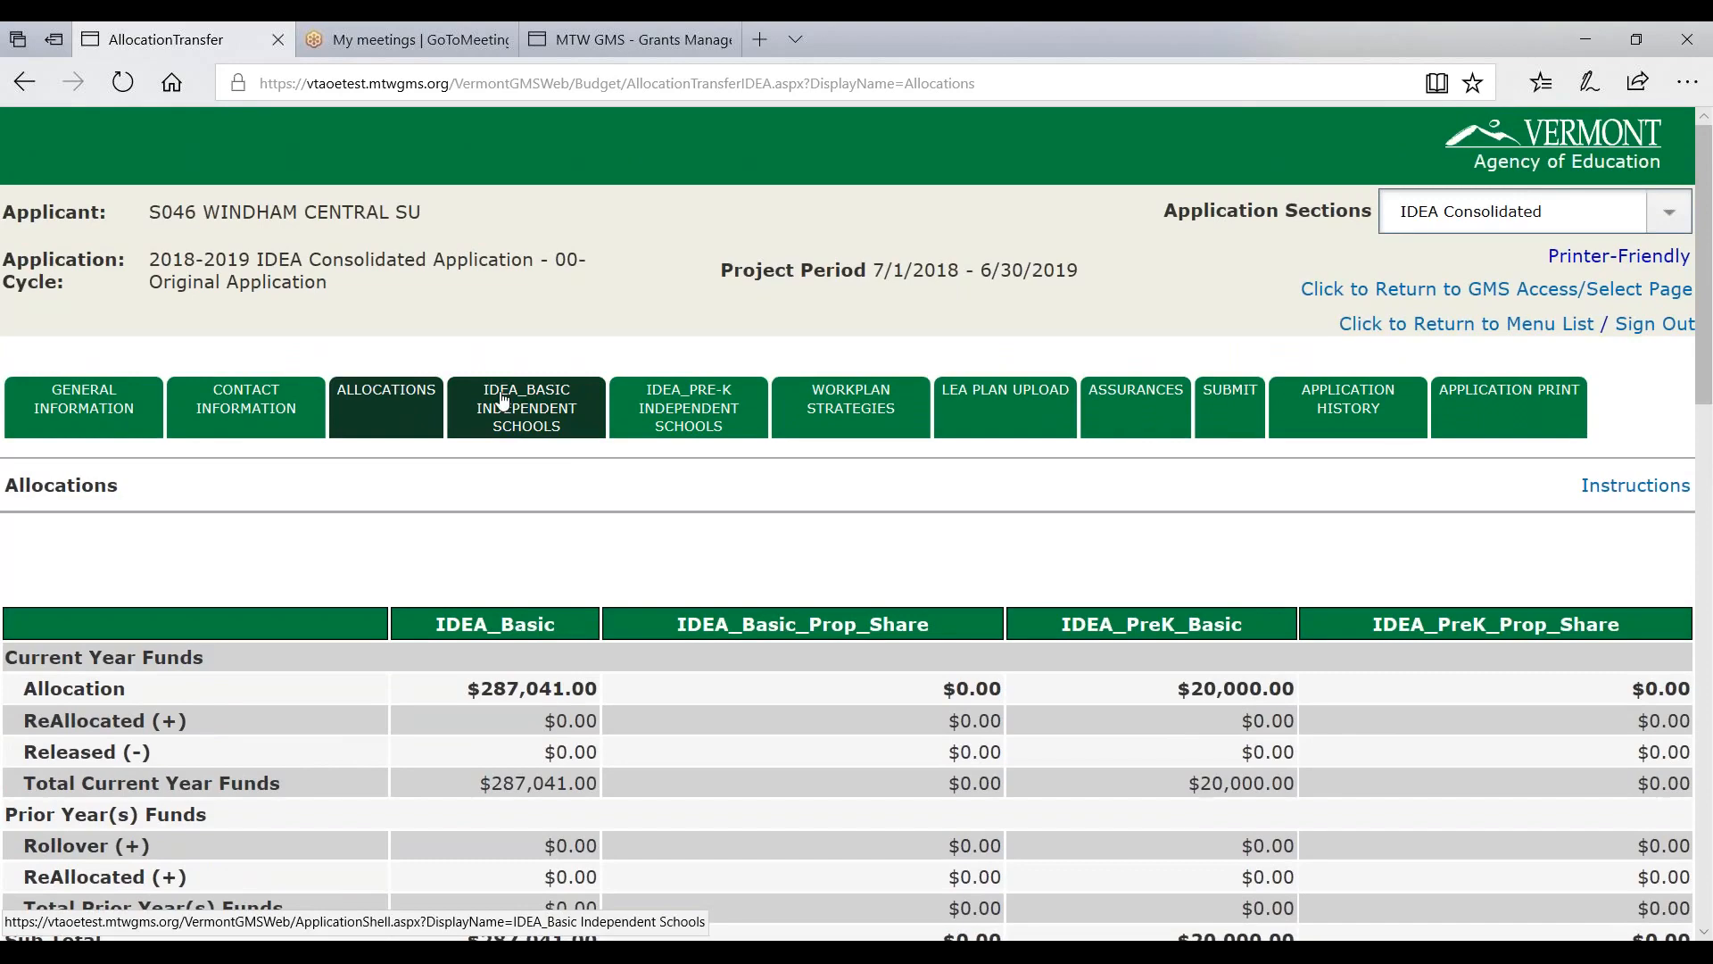
- On IDEA_Basic Independent Schools, enter 980 public and 20 independent-school children
click(527, 422)
scroll(166, 665, down, 2)
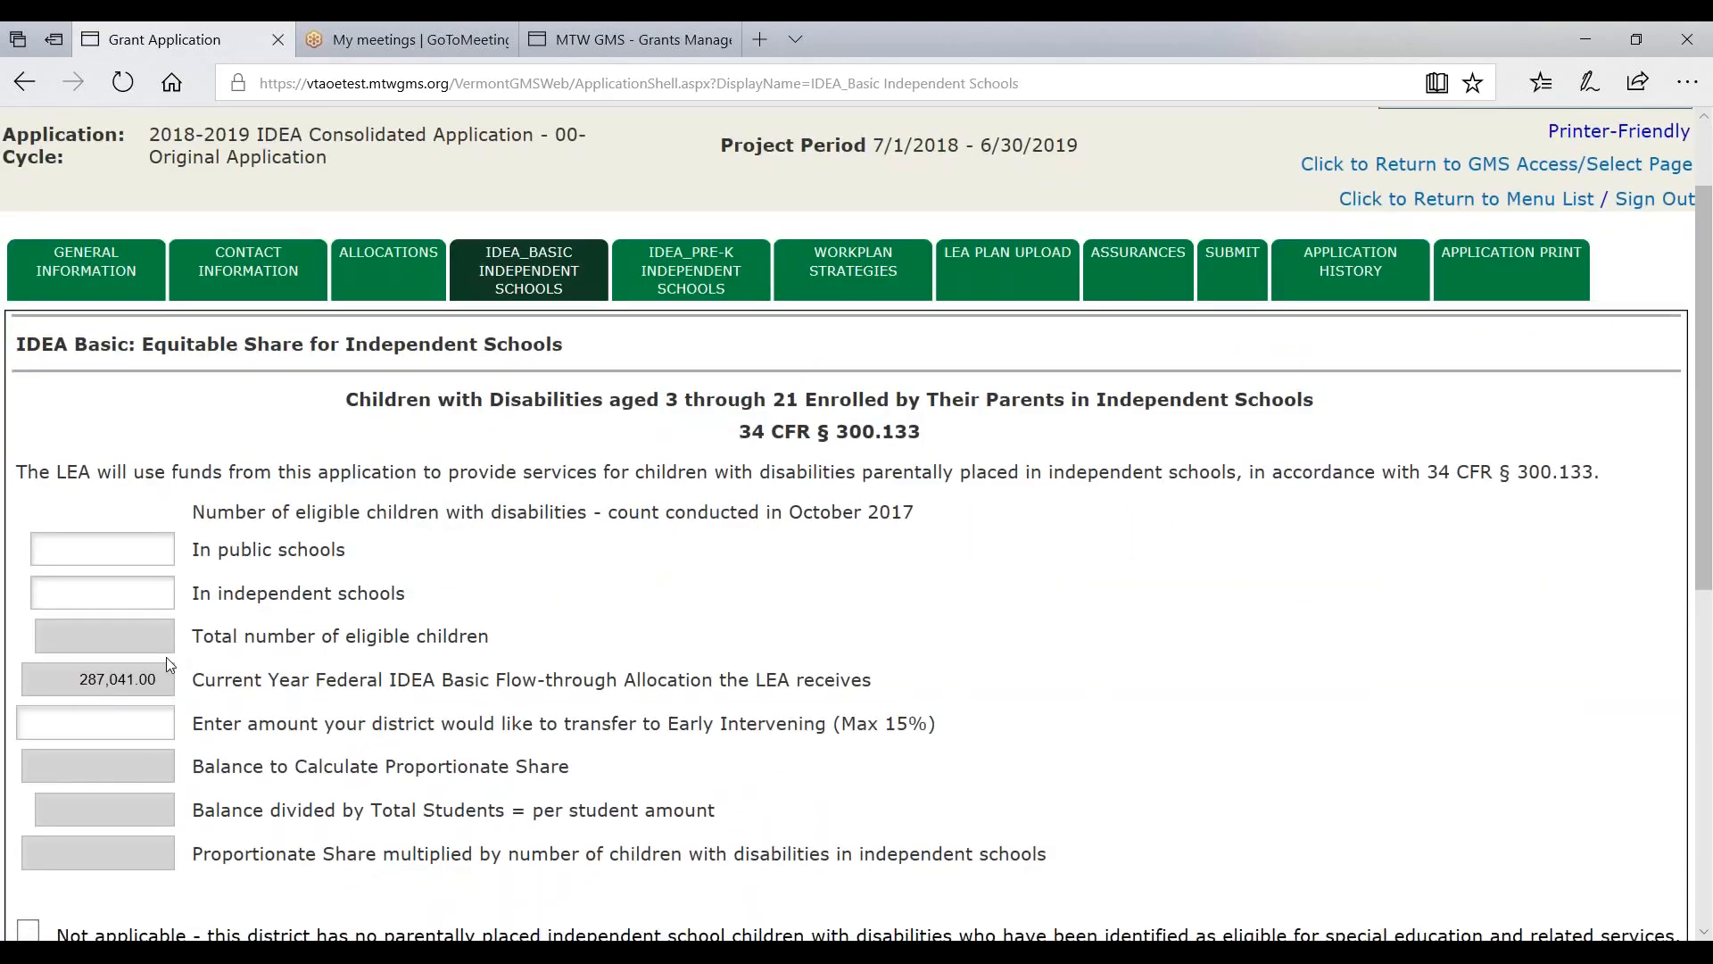
drag(78, 679, 157, 679)
click(112, 549)
click(1082, 639)
click(160, 550)
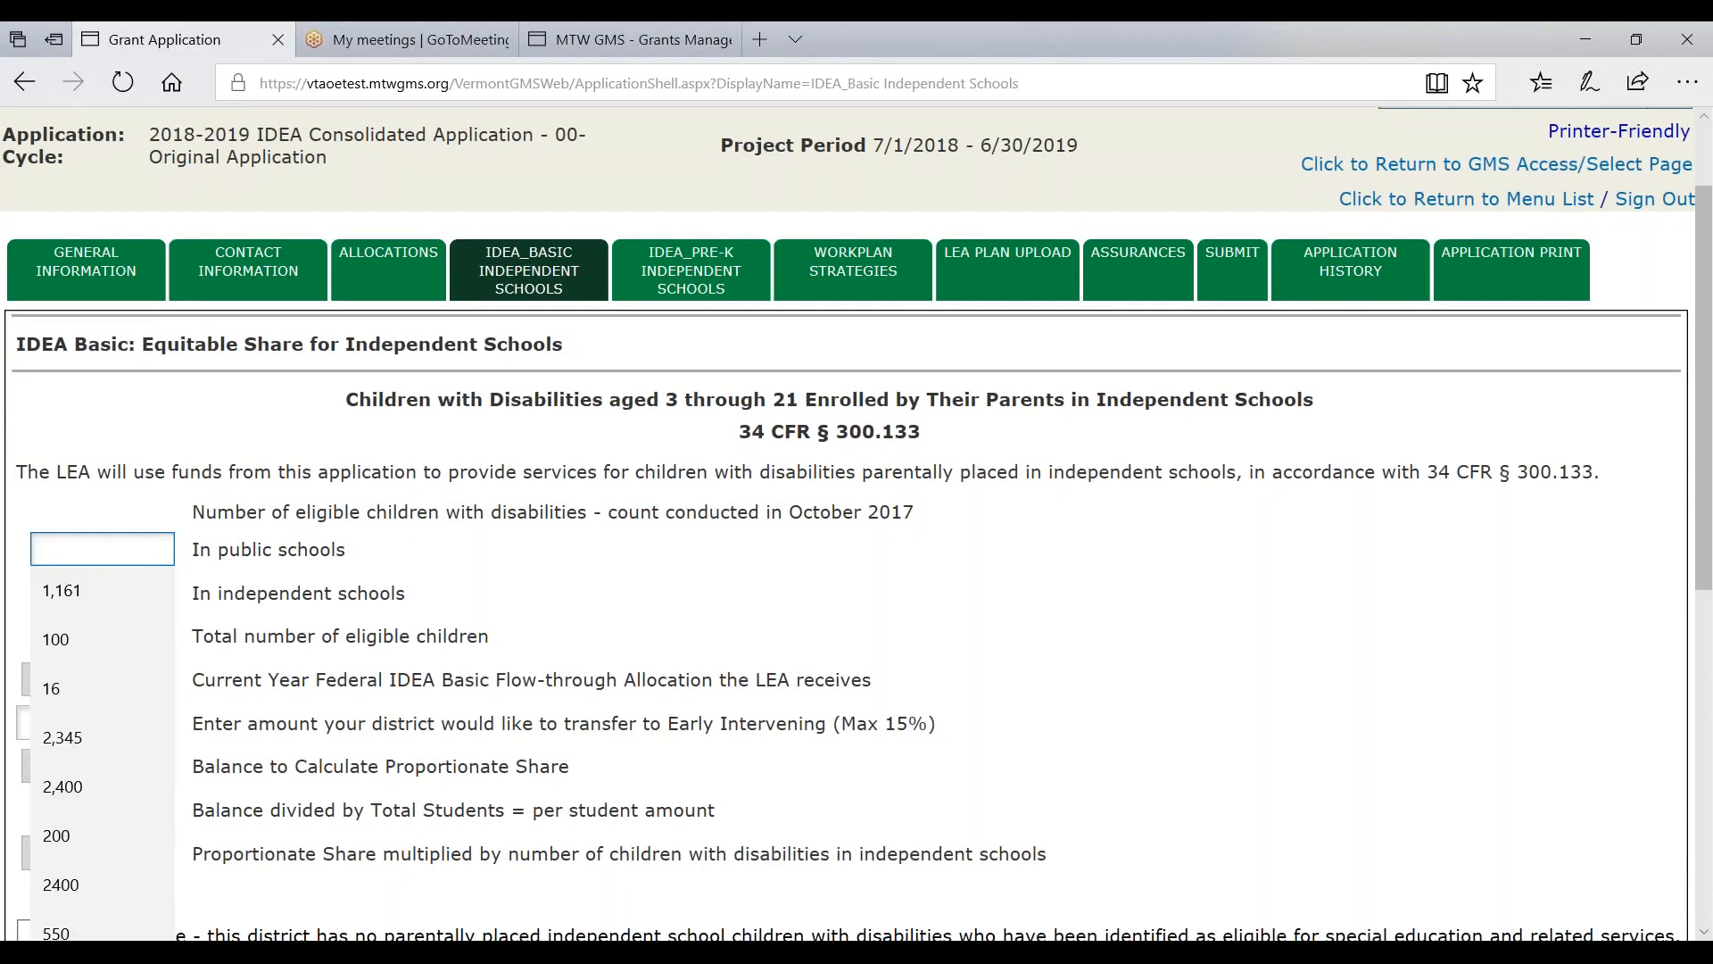
text(980)
key(Tab)
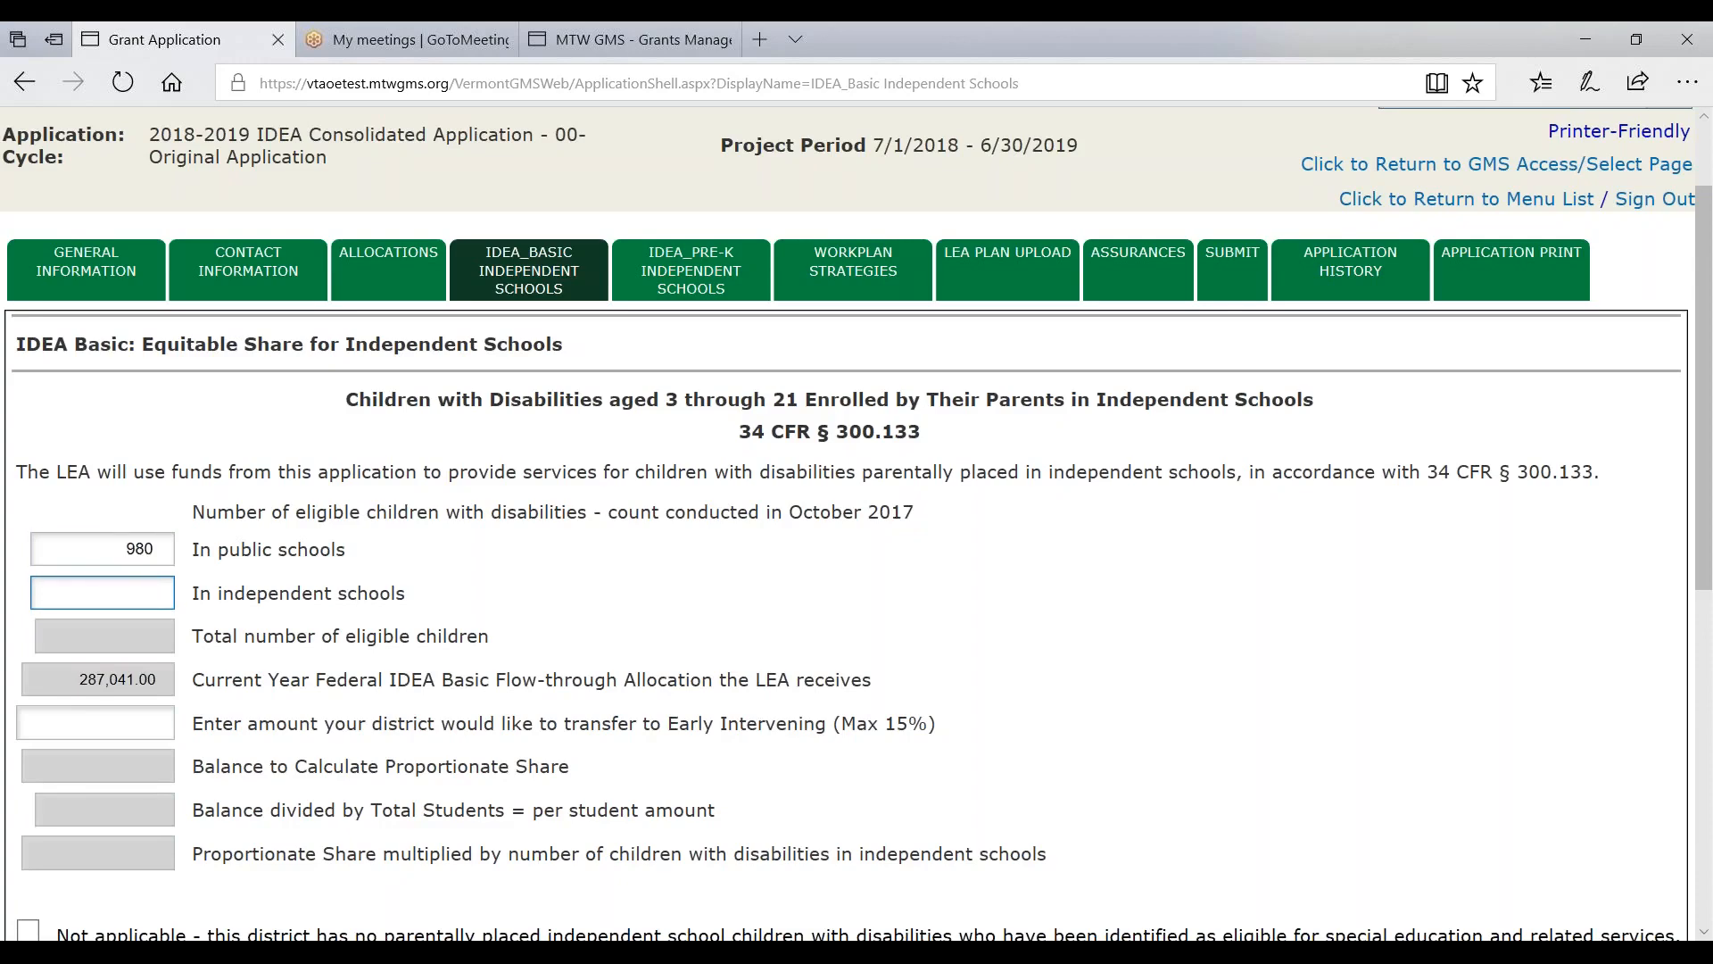
text(20)
key(Tab)
- Calculate totals: 1,000 children, $287.04 per student, $5,740.80 proportionate share
scroll(352, 619, down, 5)
scroll(352, 620, up, 1)
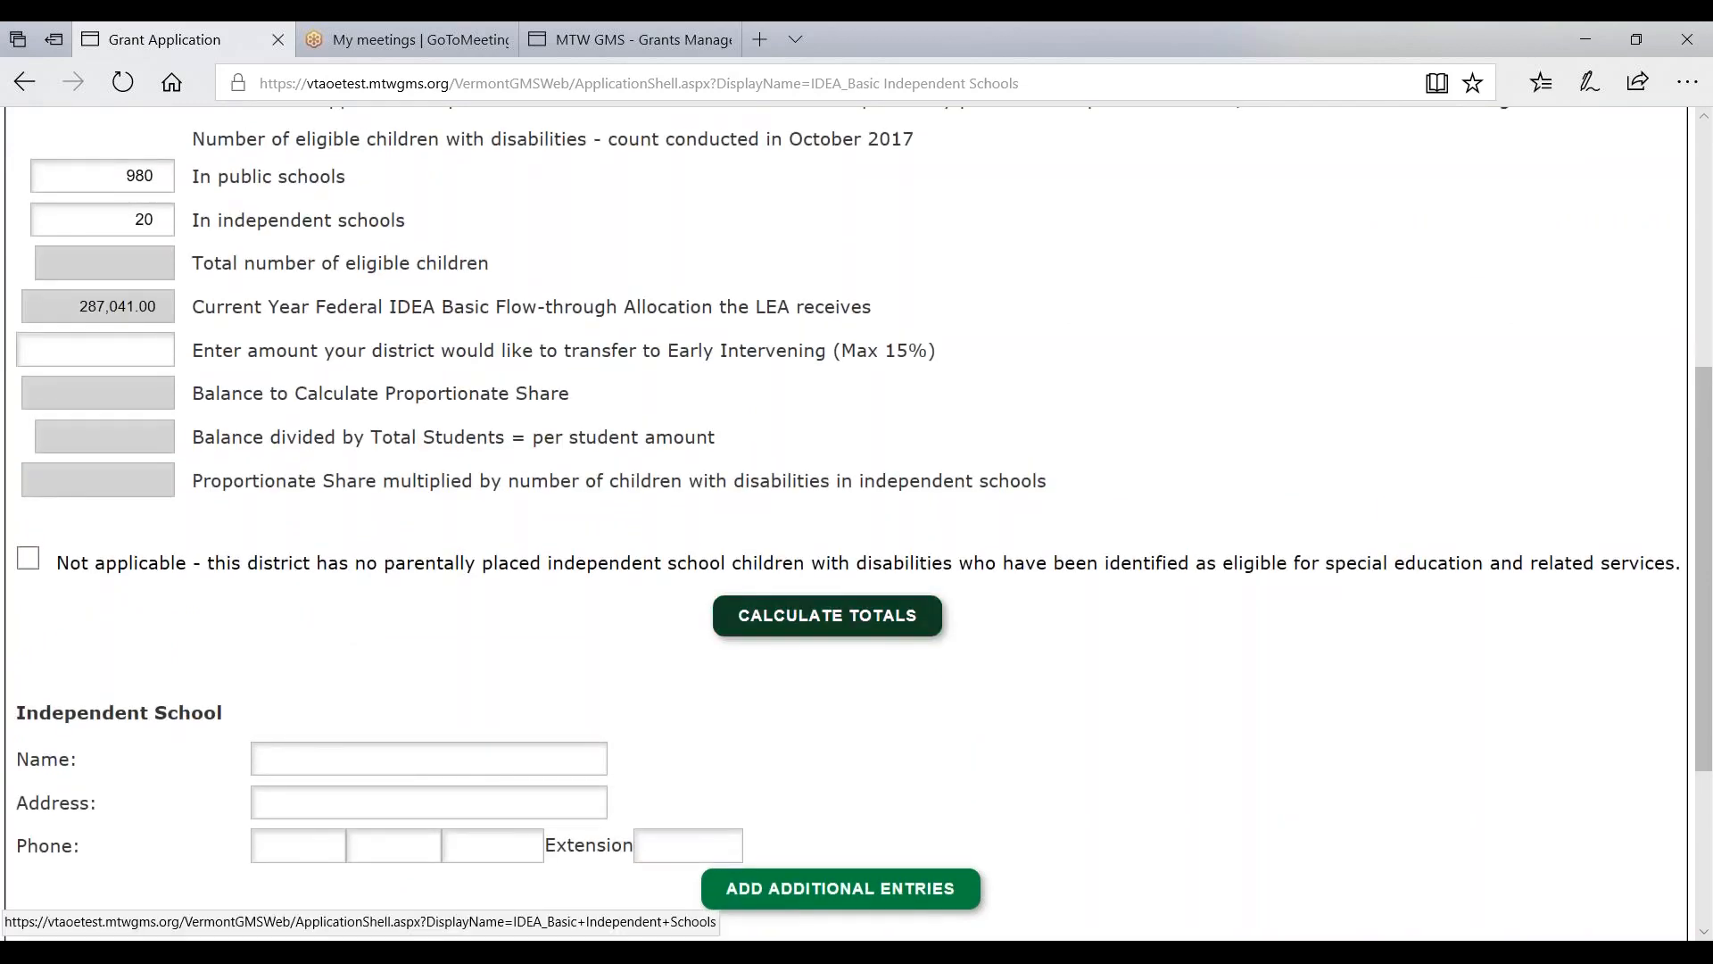
click(803, 620)
scroll(803, 620, down, 1)
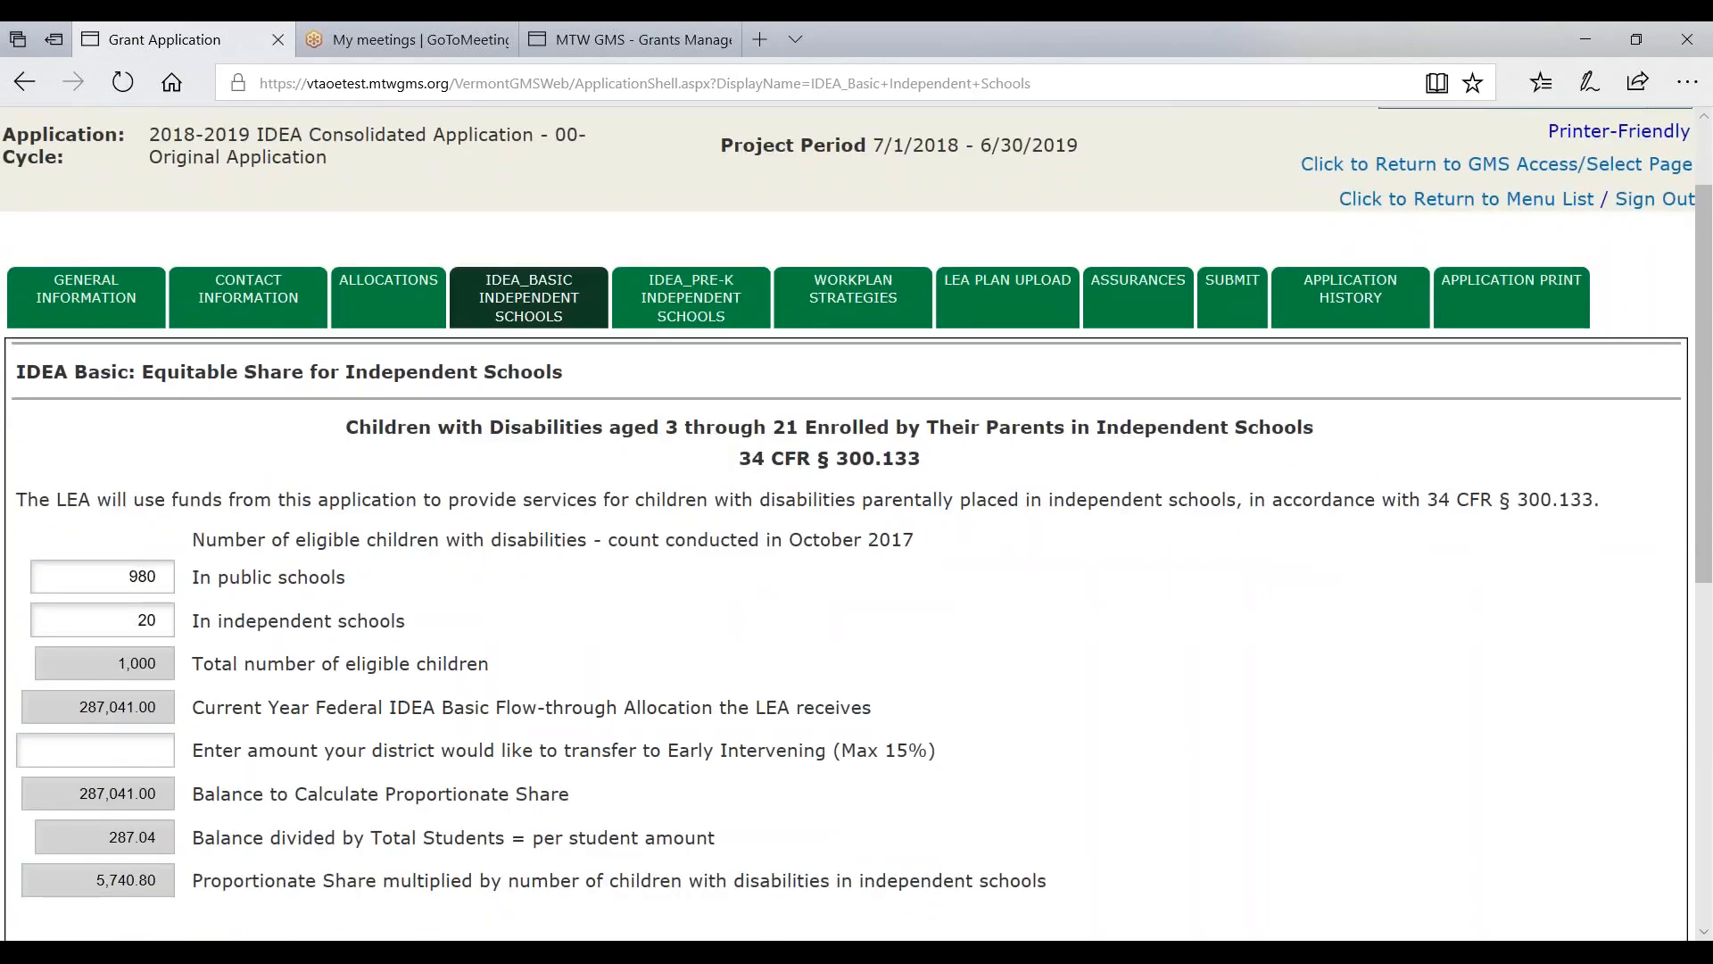
scroll(121, 706, down, 1)
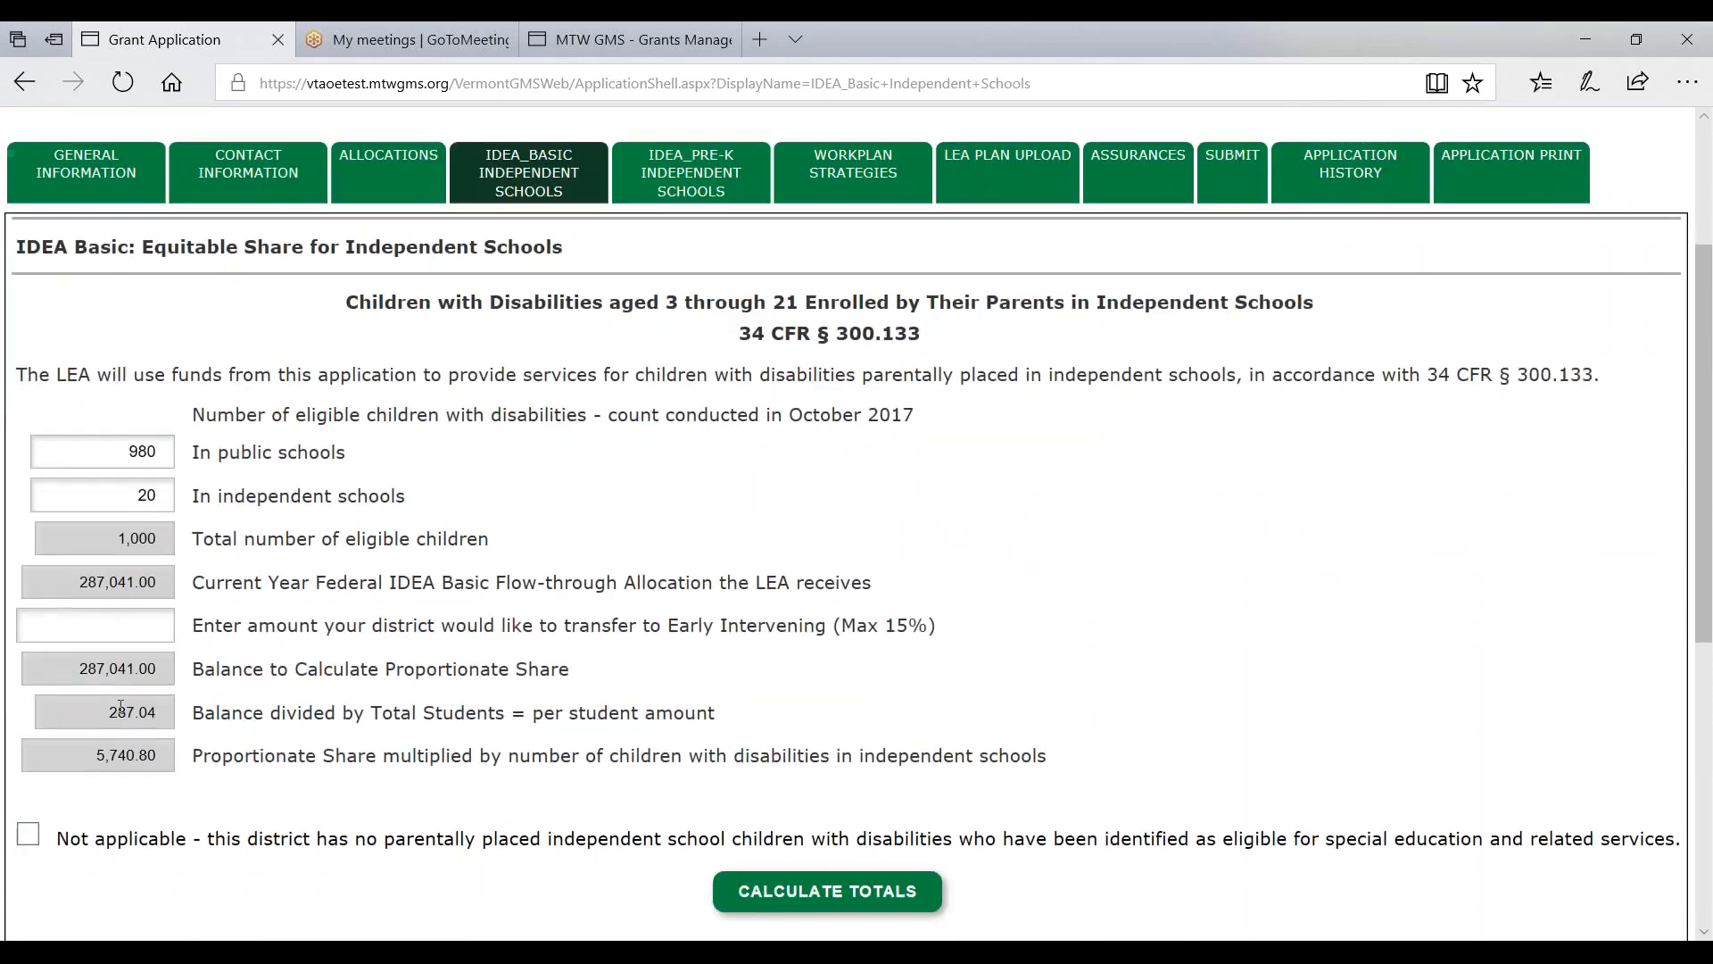
drag(254, 632, 950, 629)
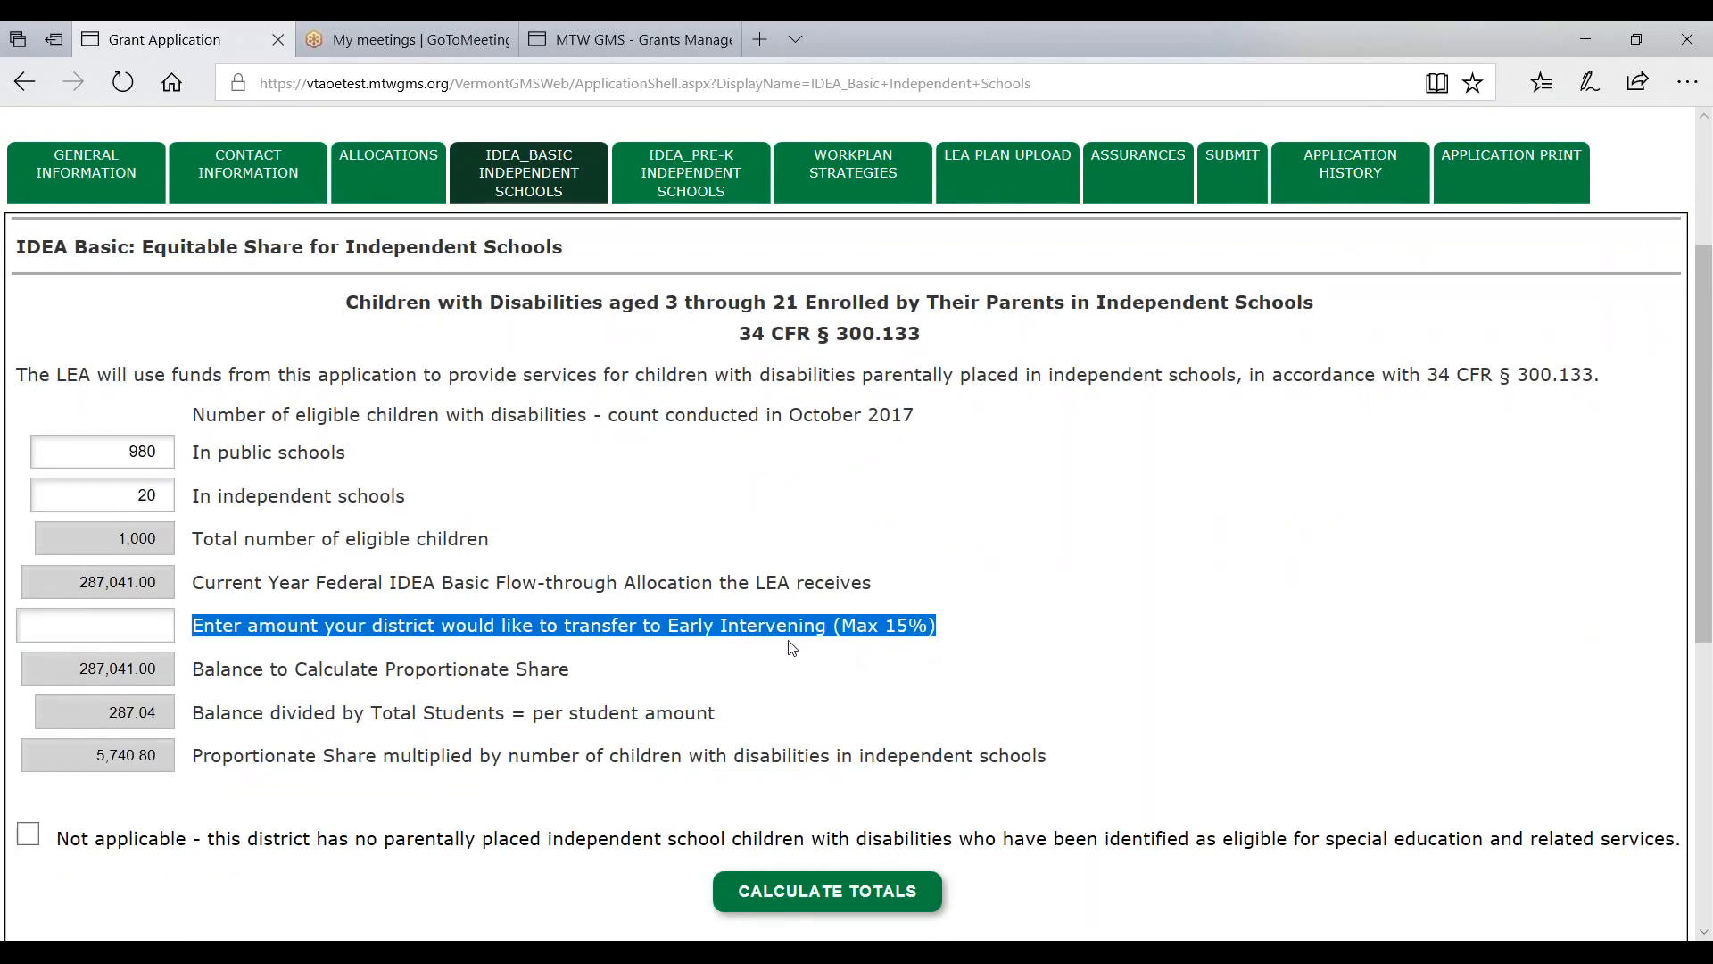
- Enter a $30,000.00 Early Intervening transfer and recalculate the totals
click(158, 635)
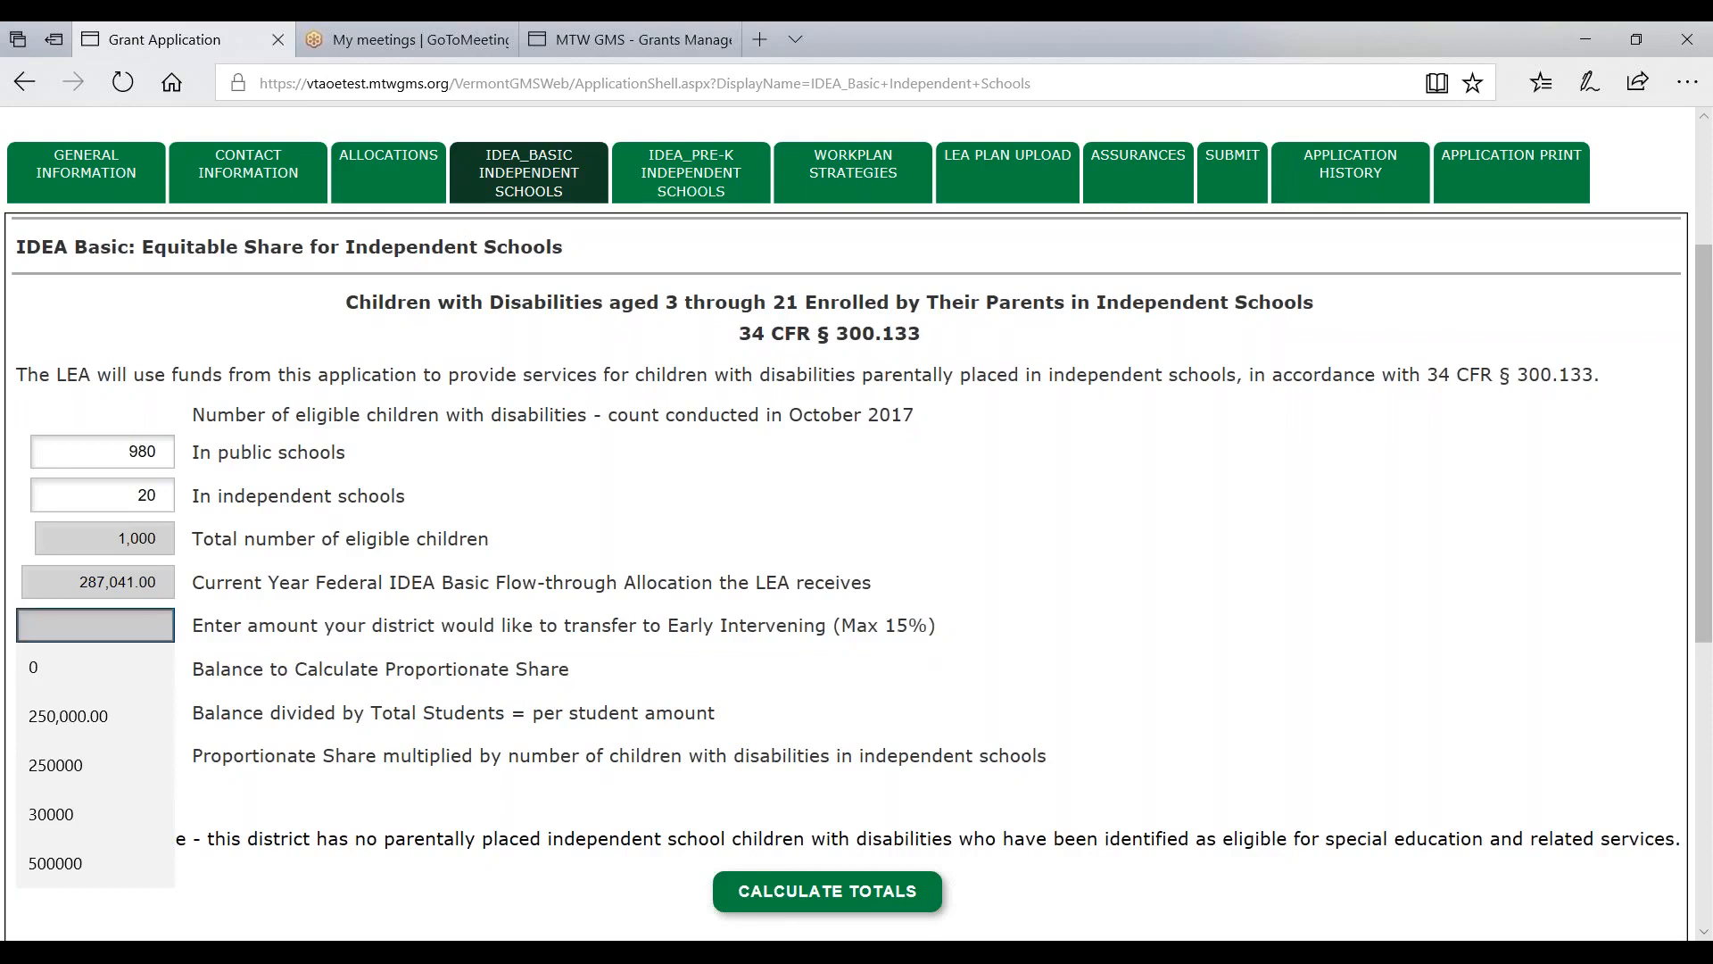
click(78, 809)
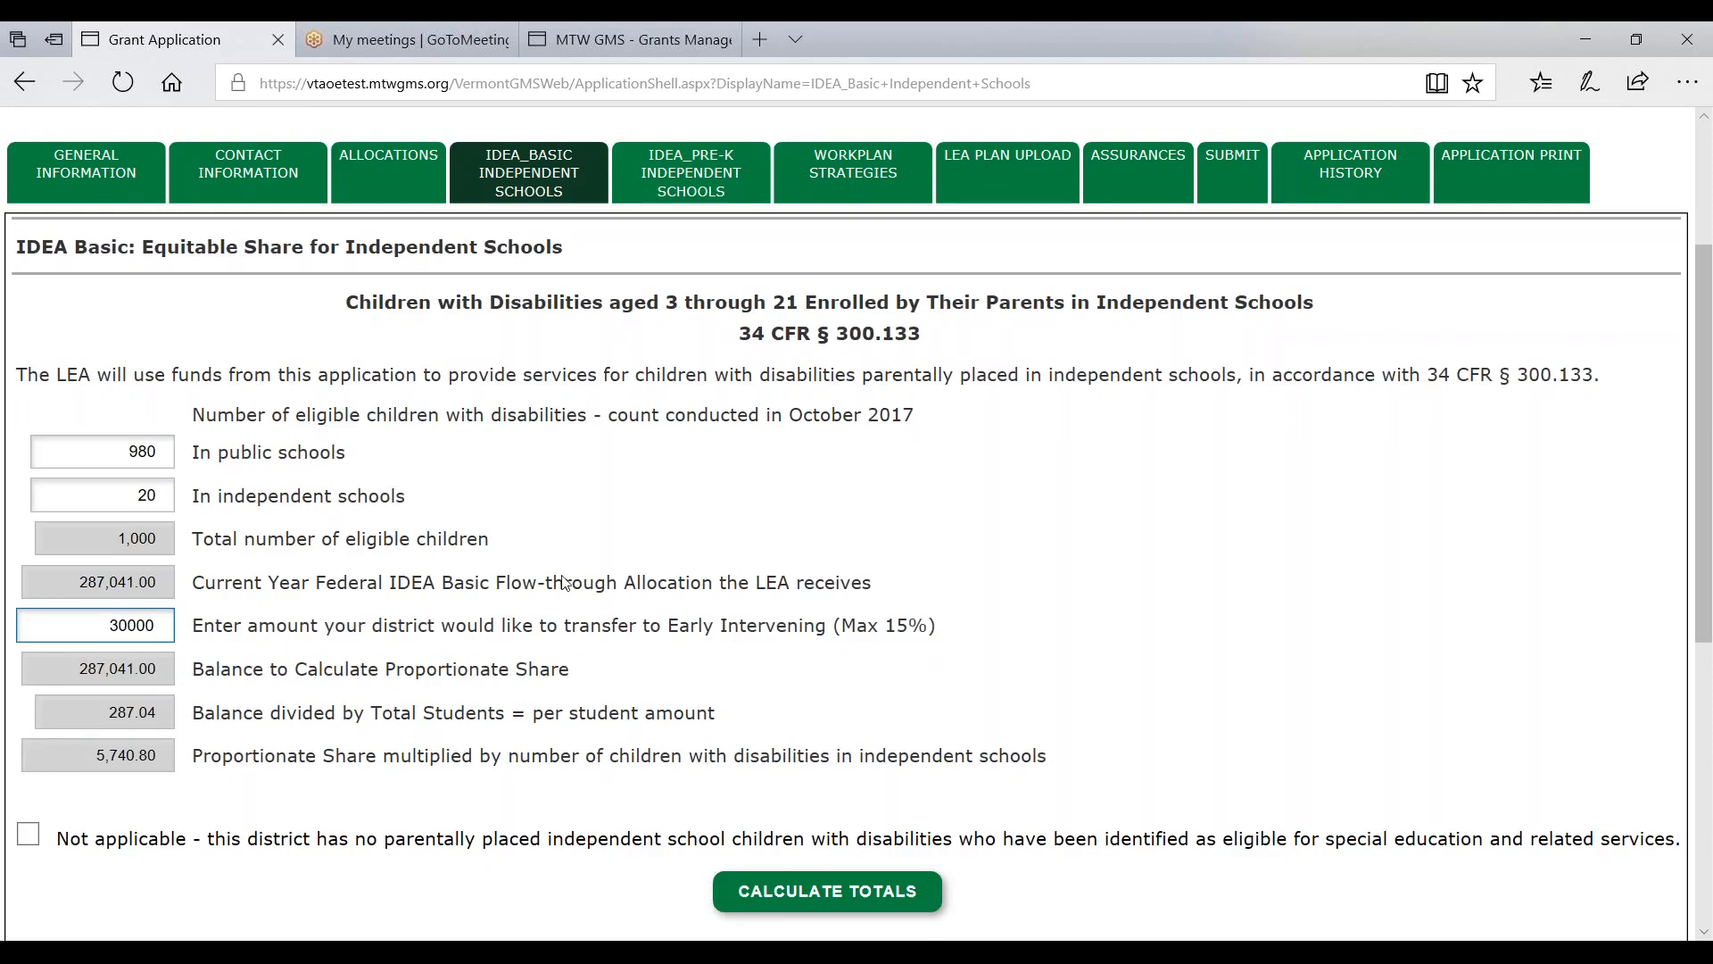
click(827, 890)
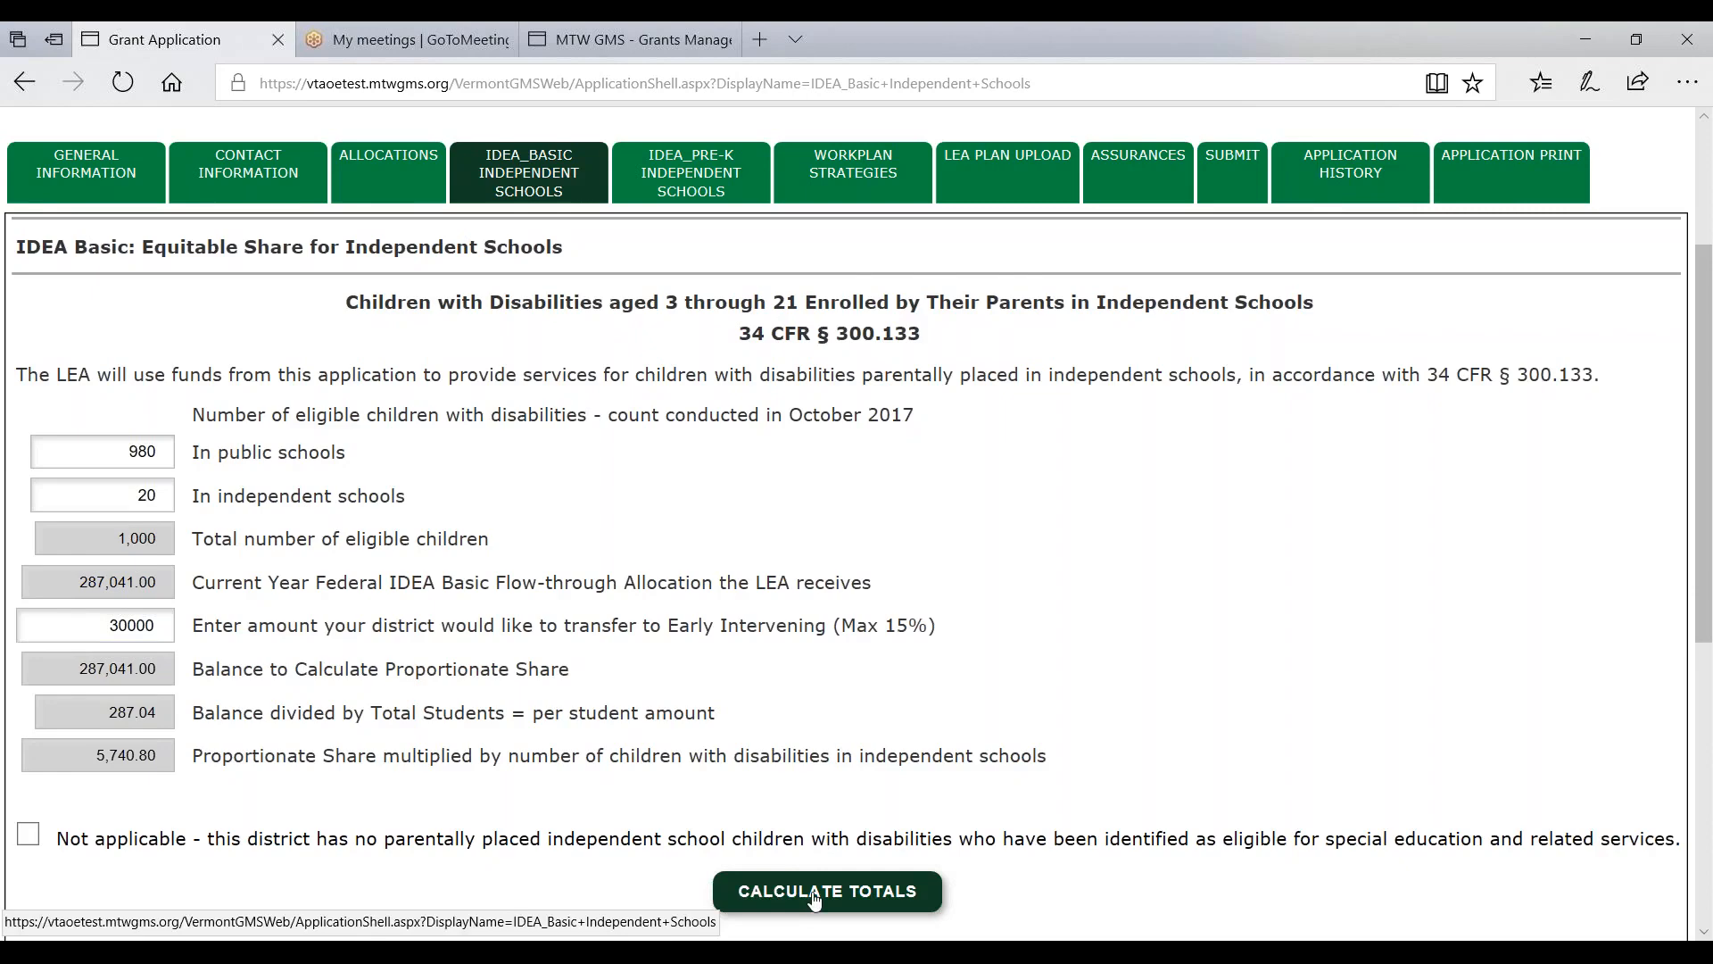
- Review the $257.04 per-student and $5,140.80 proportionate share, then go to Allocations
scroll(95, 589, down, 1)
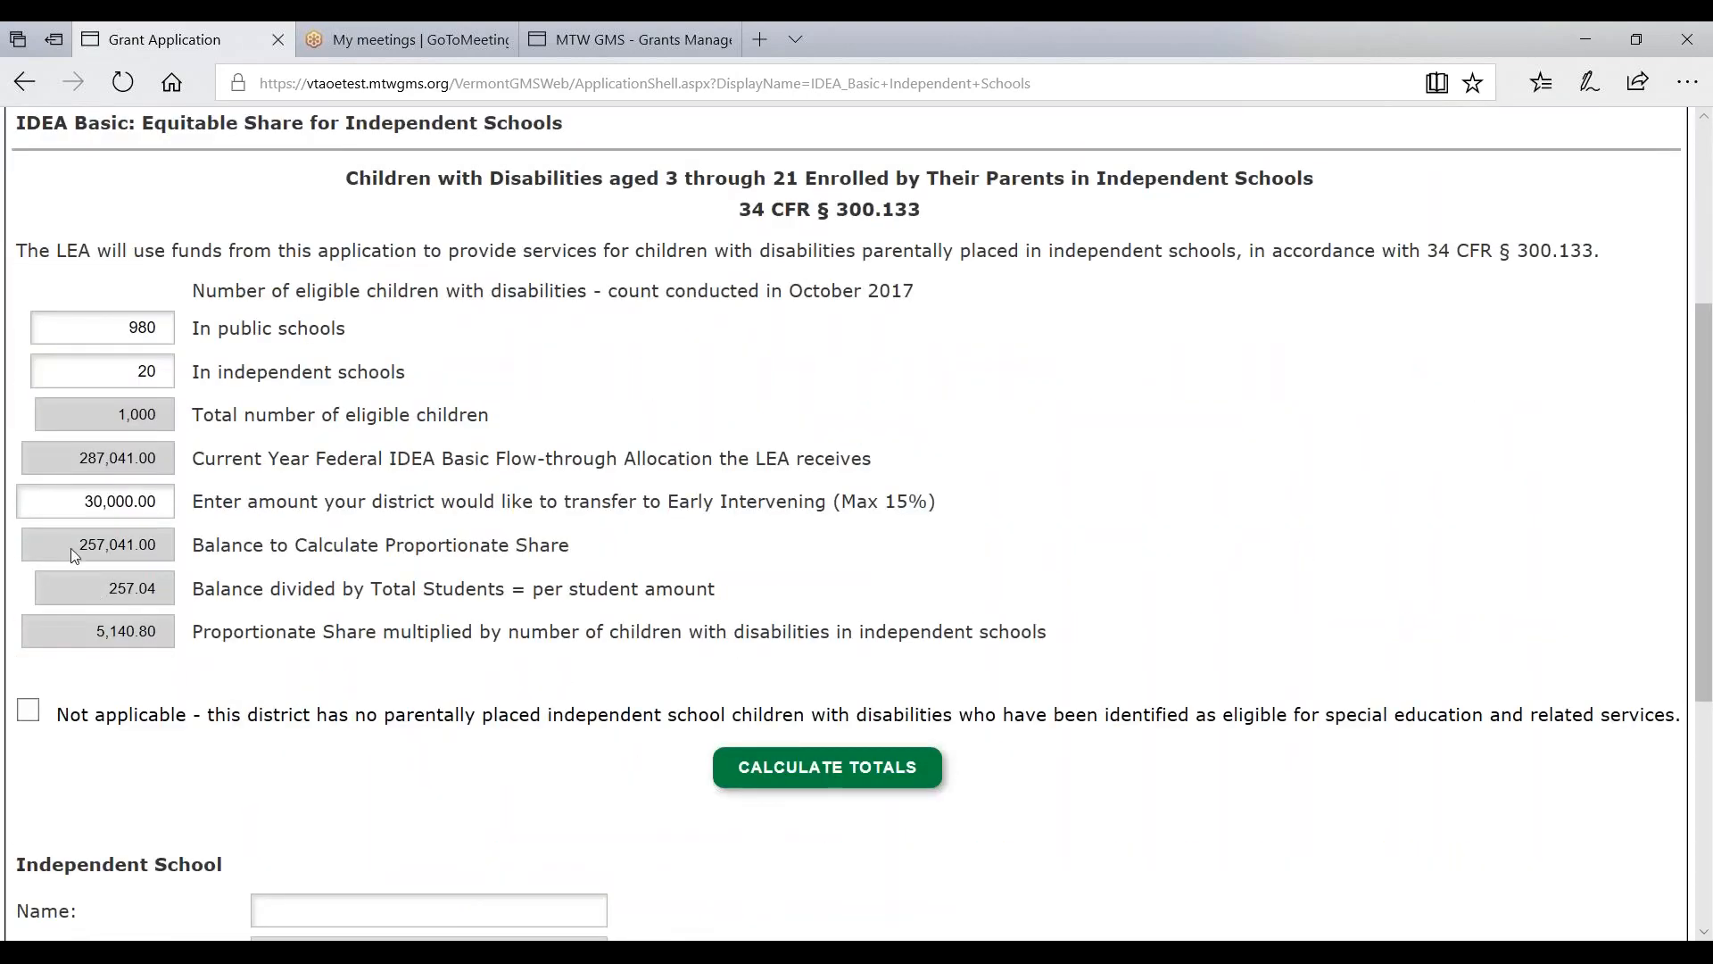
drag(71, 548, 156, 546)
drag(107, 588, 156, 589)
click(154, 371)
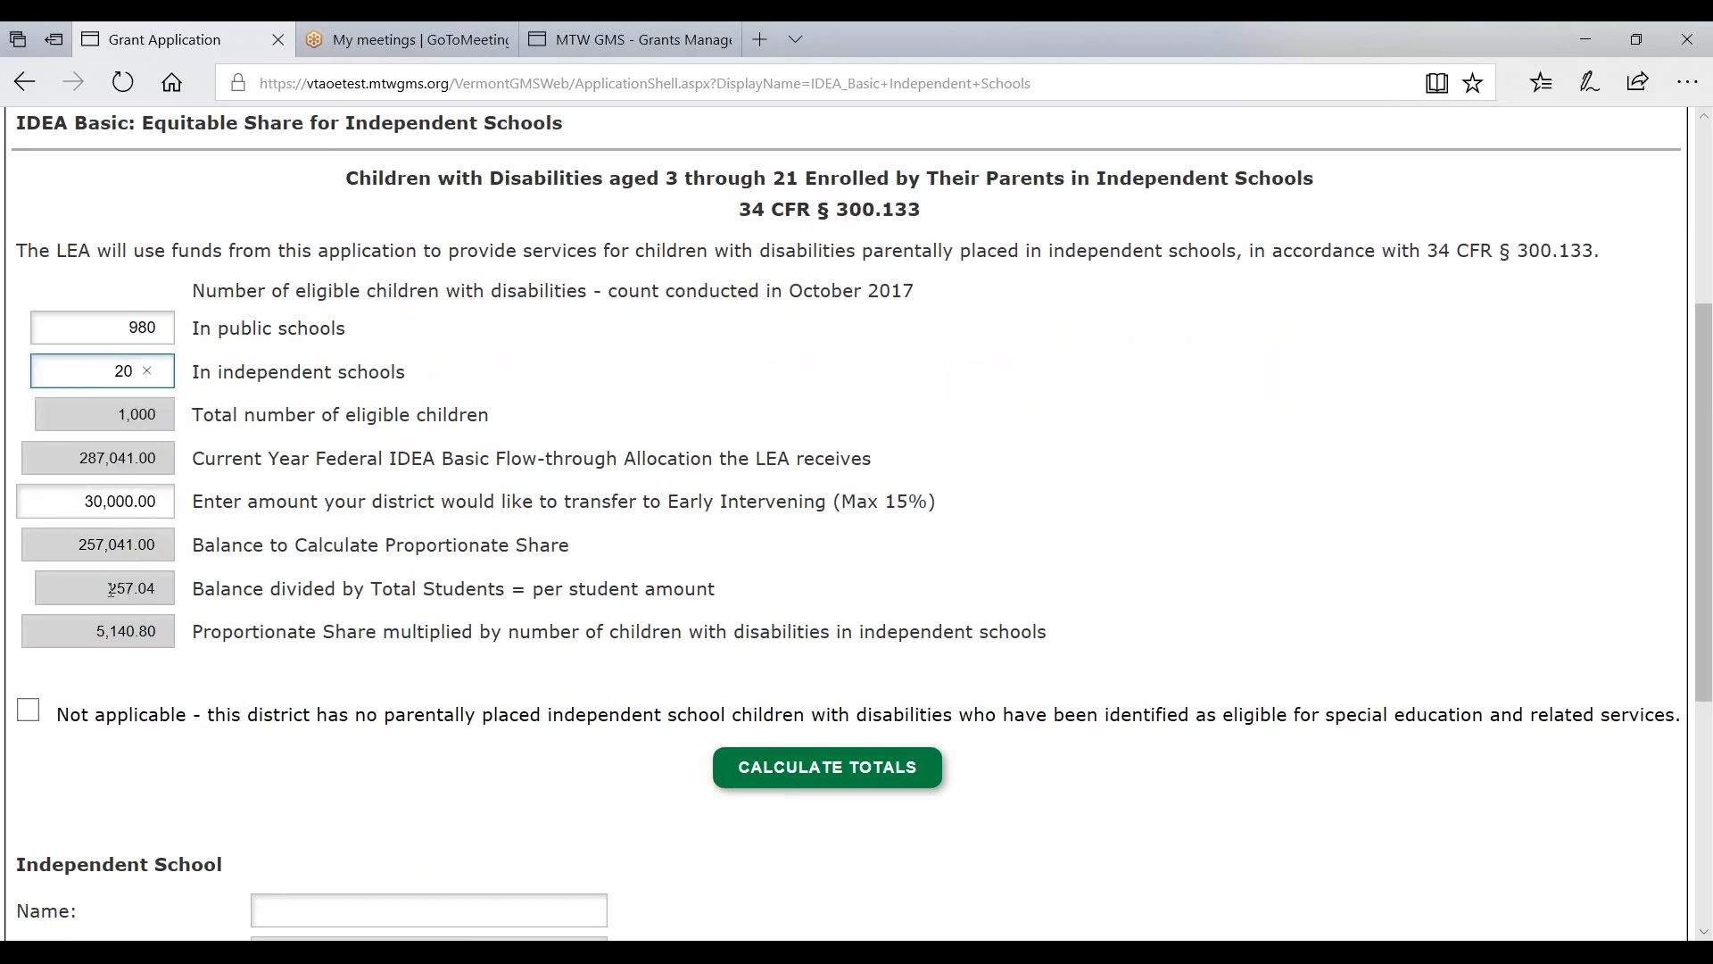
drag(110, 589, 194, 634)
key(ctrl+c)
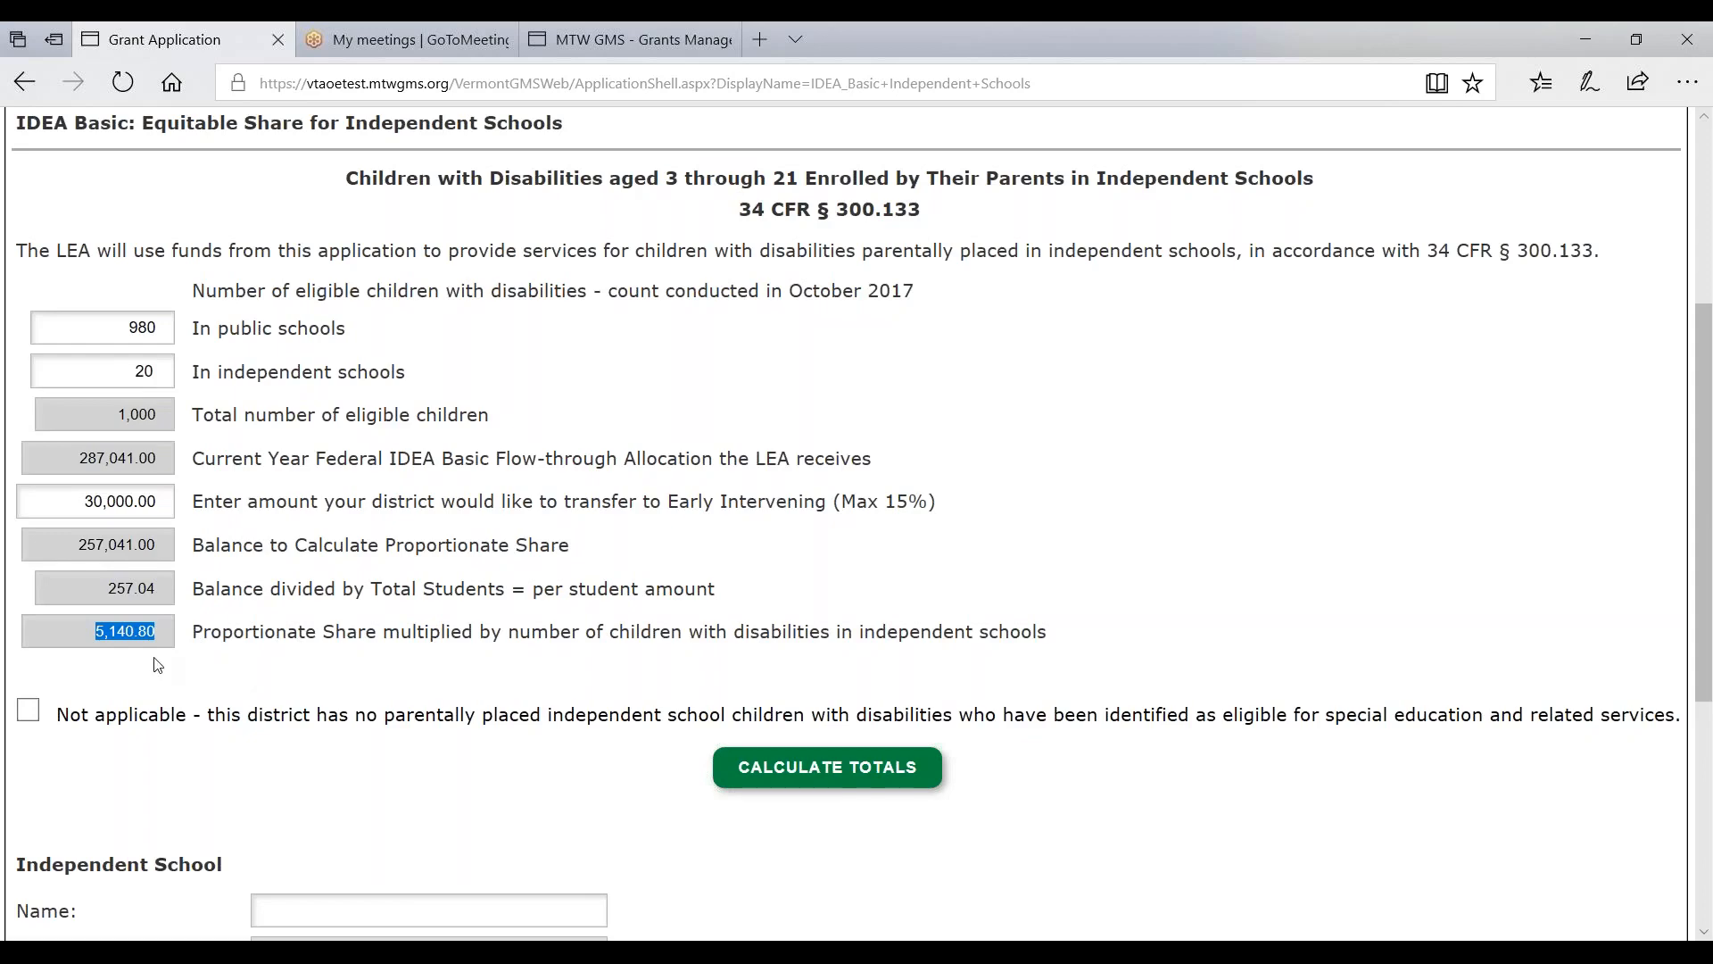
scroll(157, 661, up, 4)
click(382, 406)
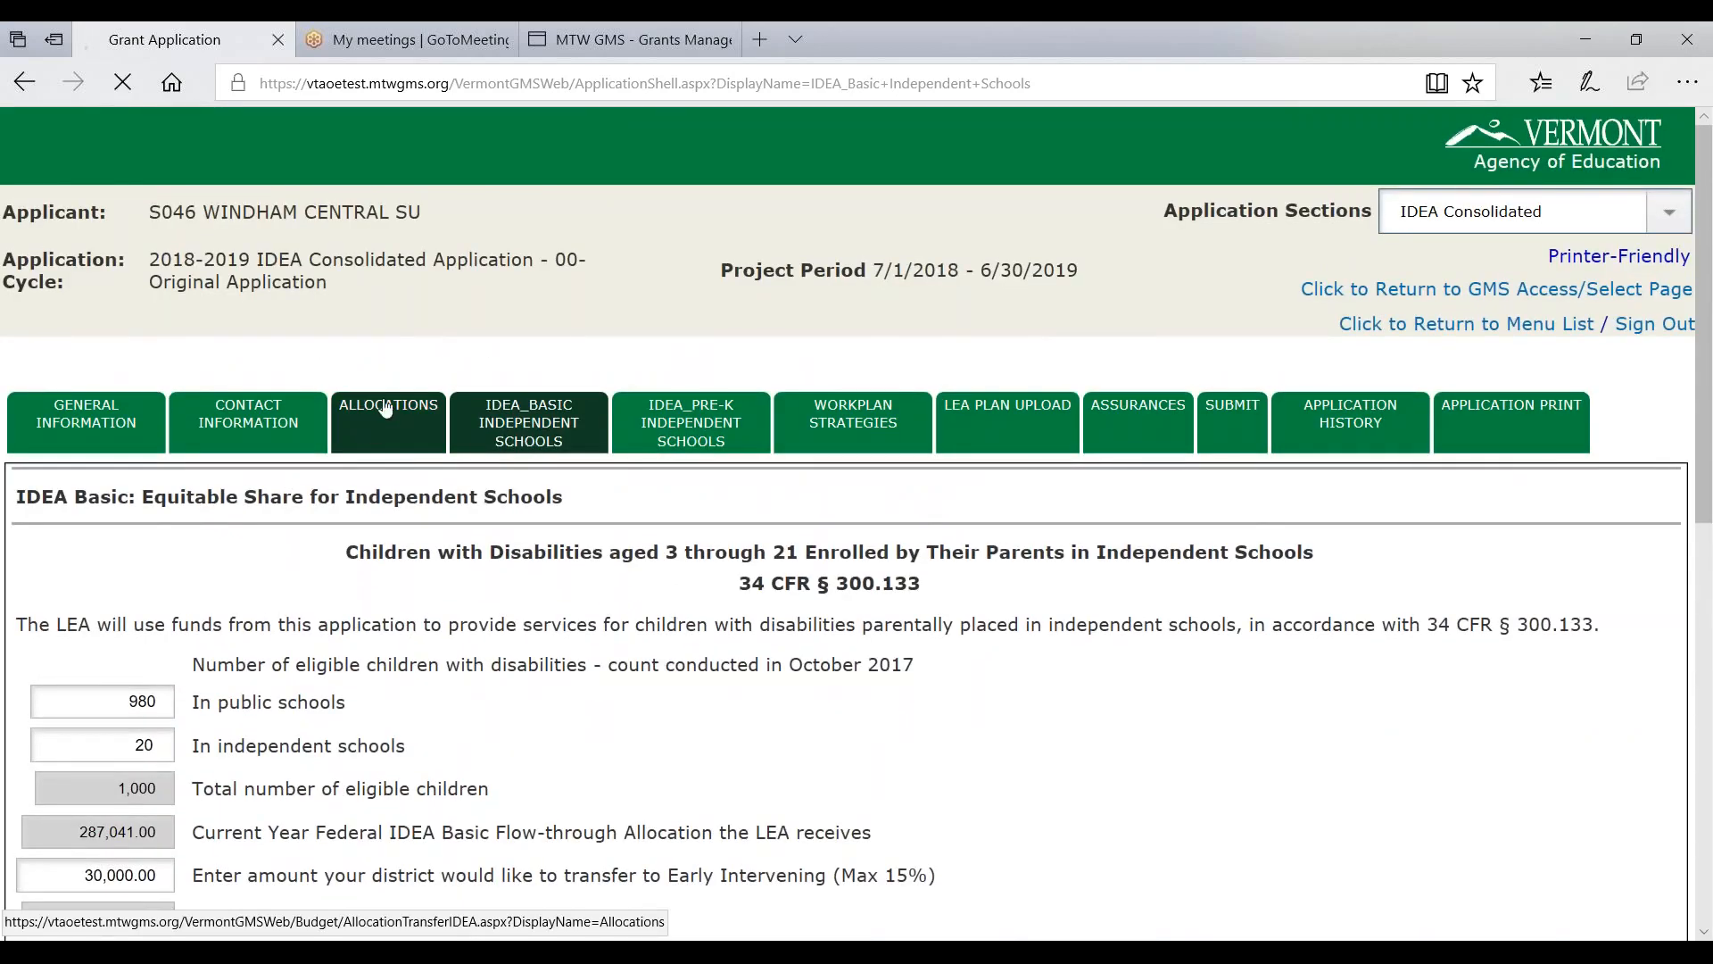
- Save a 5,140.80 IDEA_Basic_Prop_Share transfer, see it rejected, and reopen Independent Schools
scroll(388, 523, down, 5)
scroll(388, 523, down, 8)
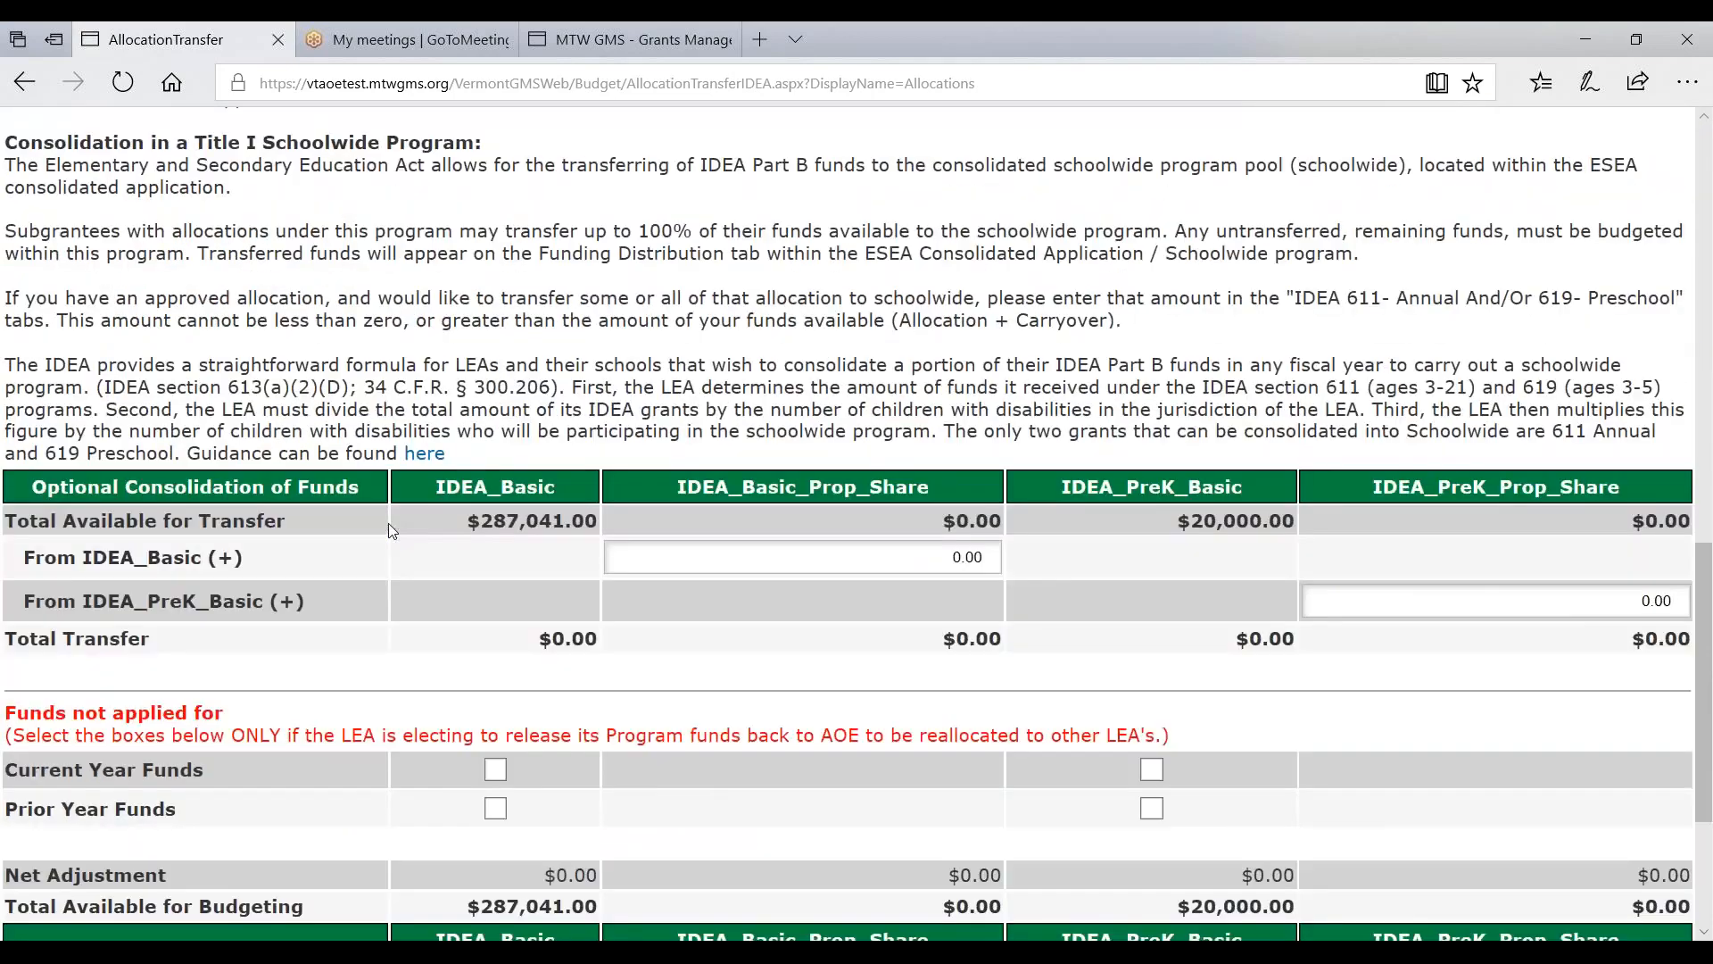
scroll(582, 521, down, 2)
click(920, 435)
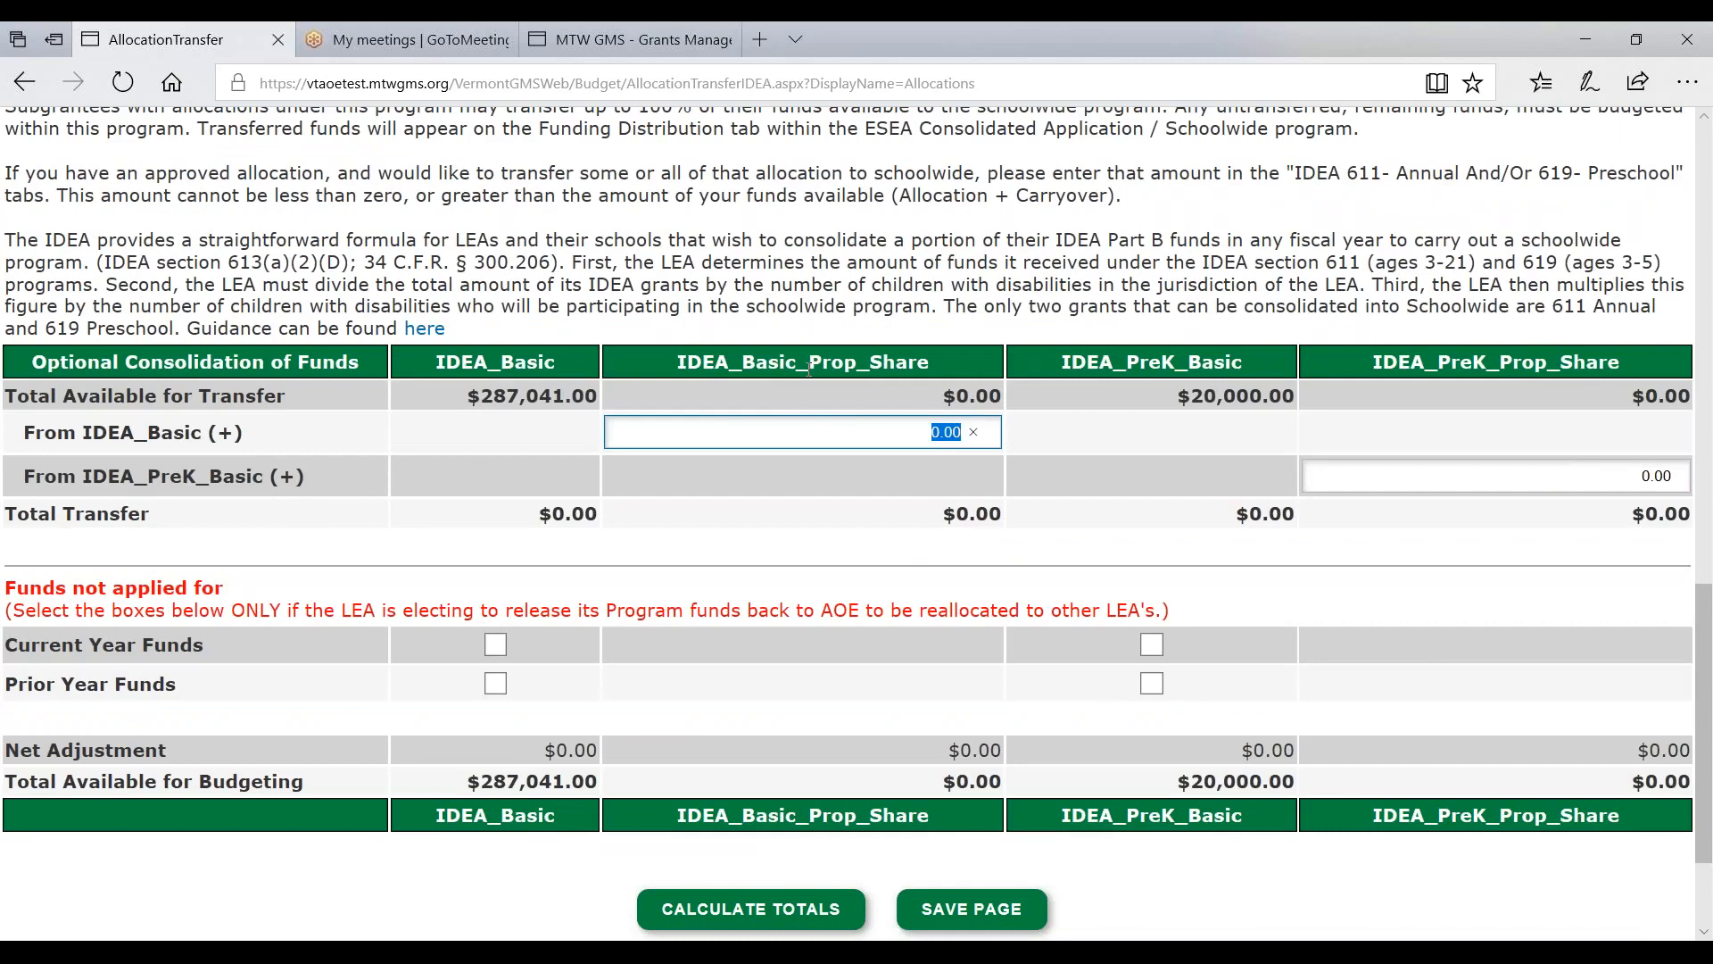
key(ctrl+v)
click(951, 910)
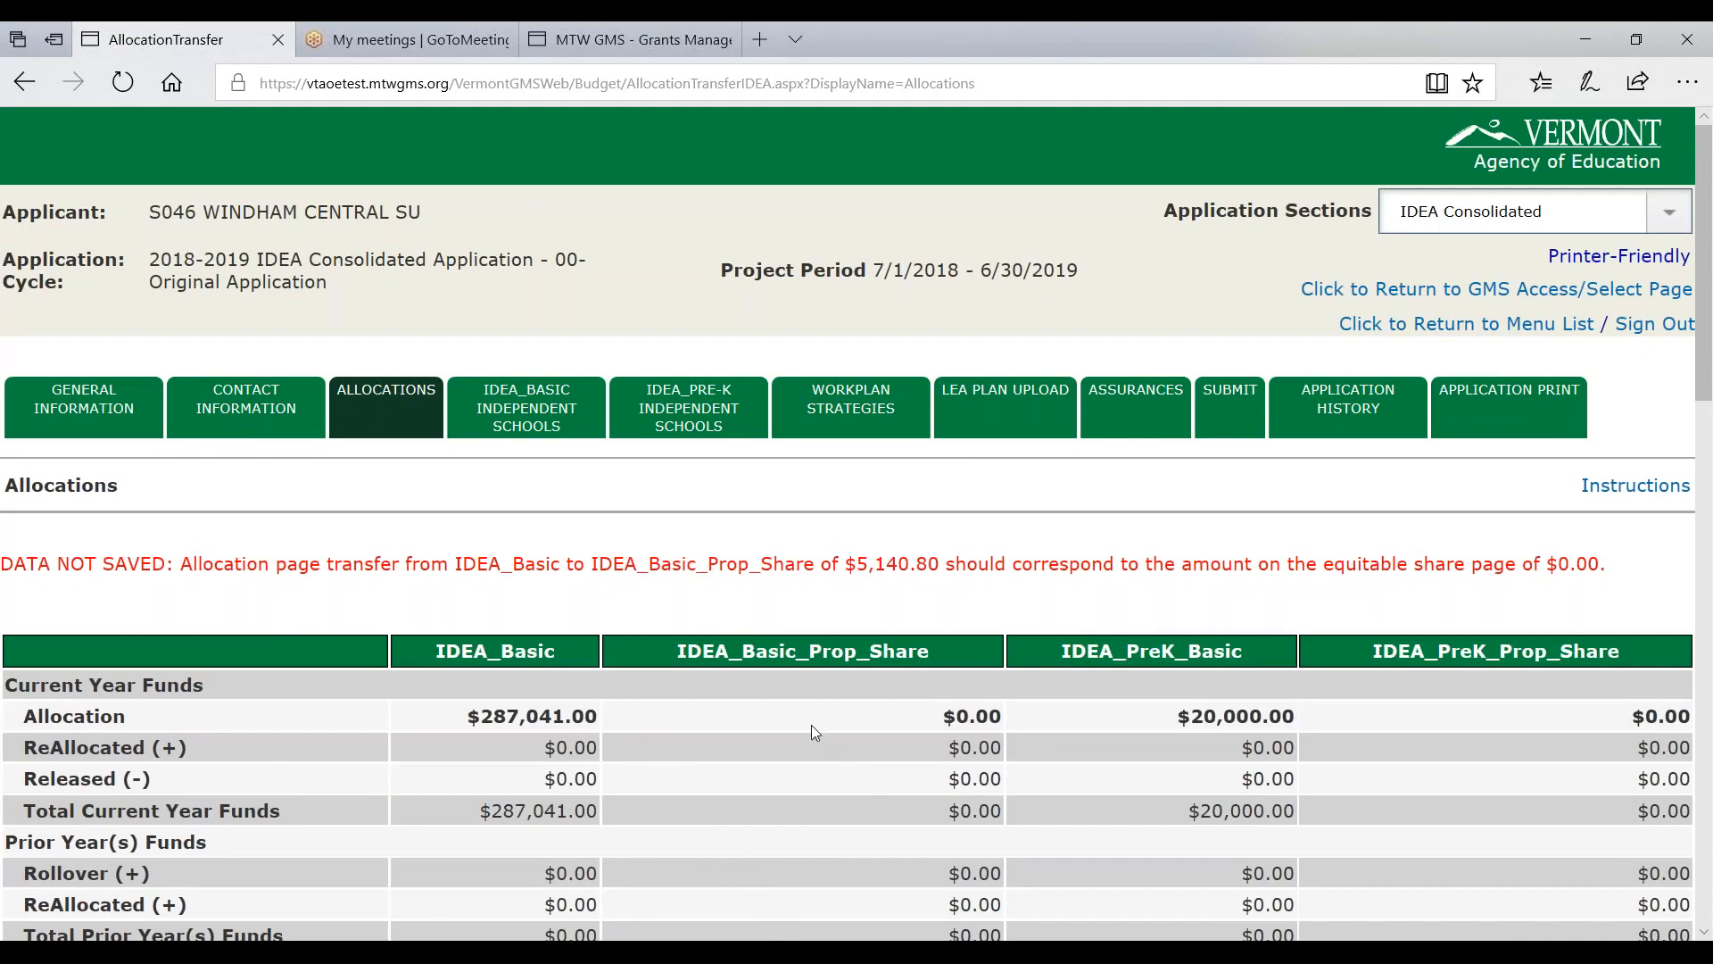
click(515, 419)
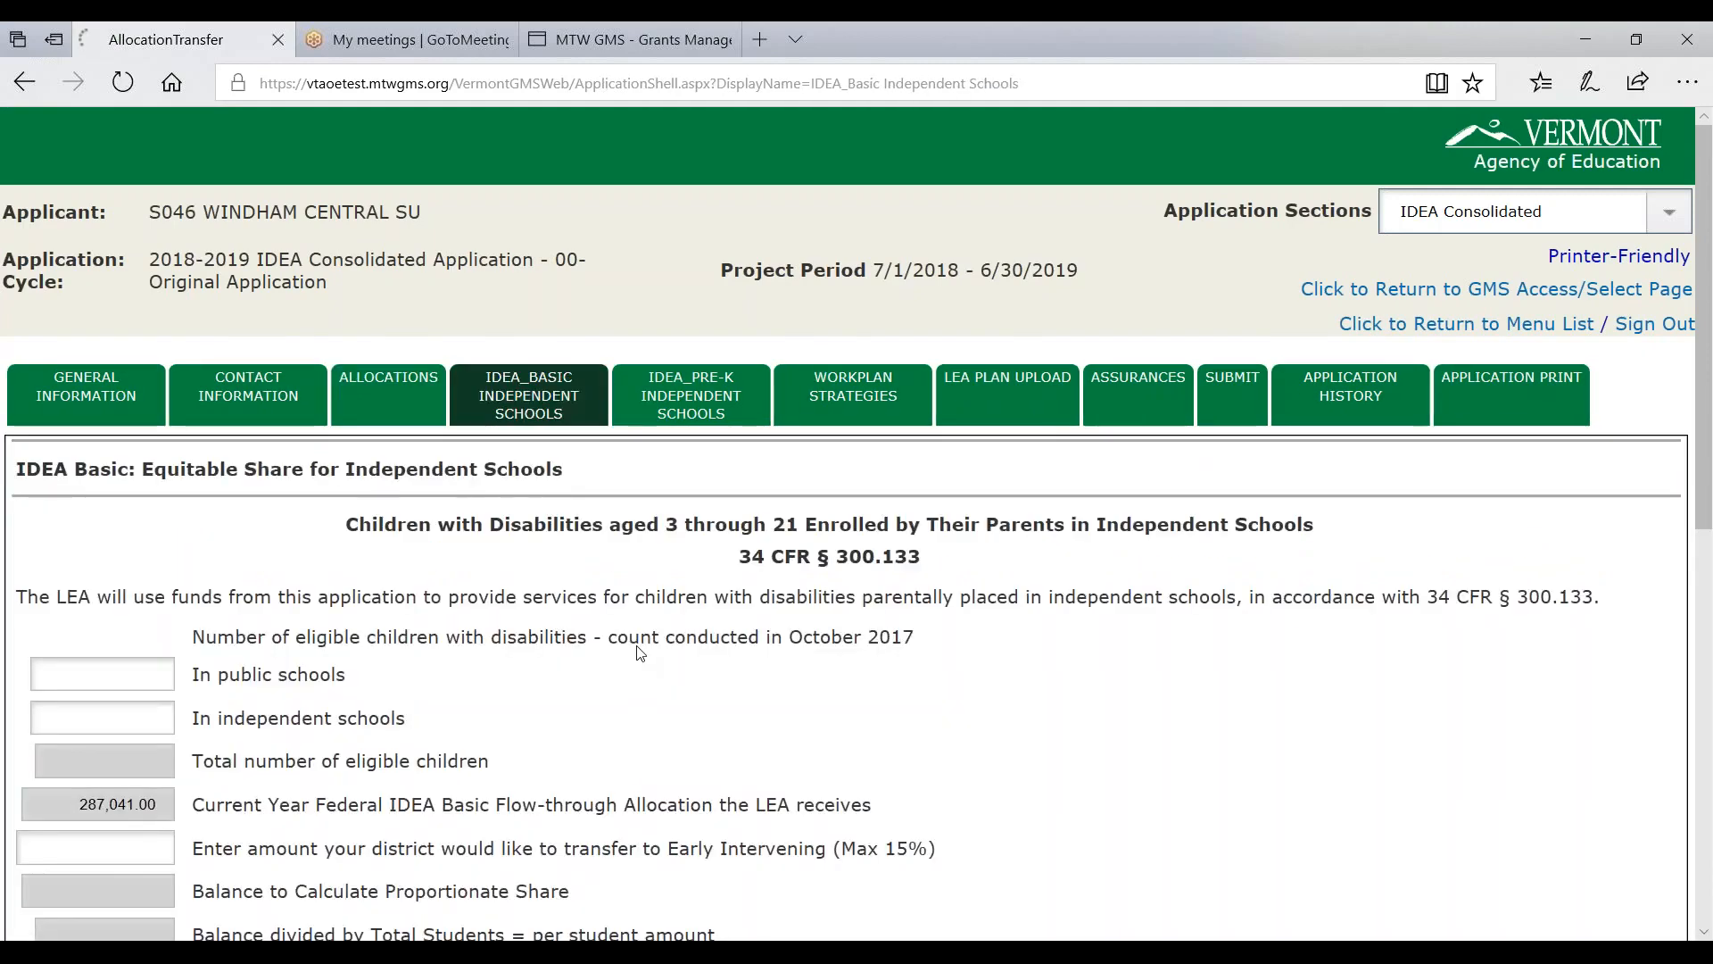
- Enter 980 public and 20 independent school children and calculate the equitable share totals
scroll(635, 651, up, 5)
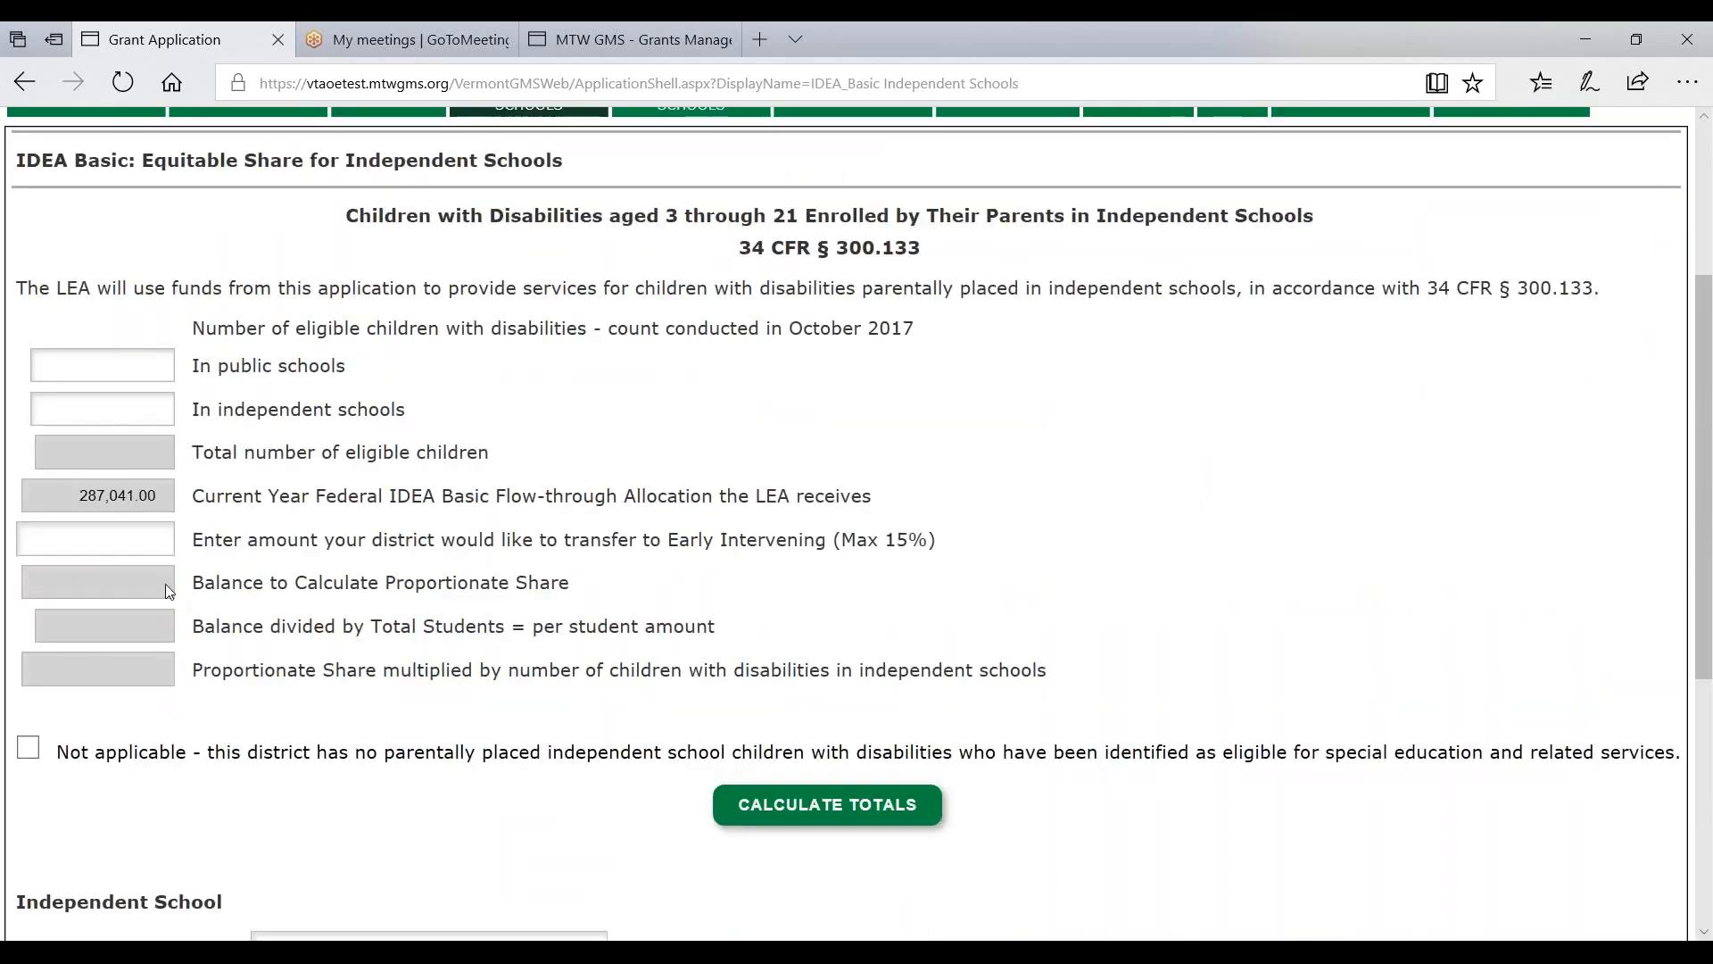
click(154, 365)
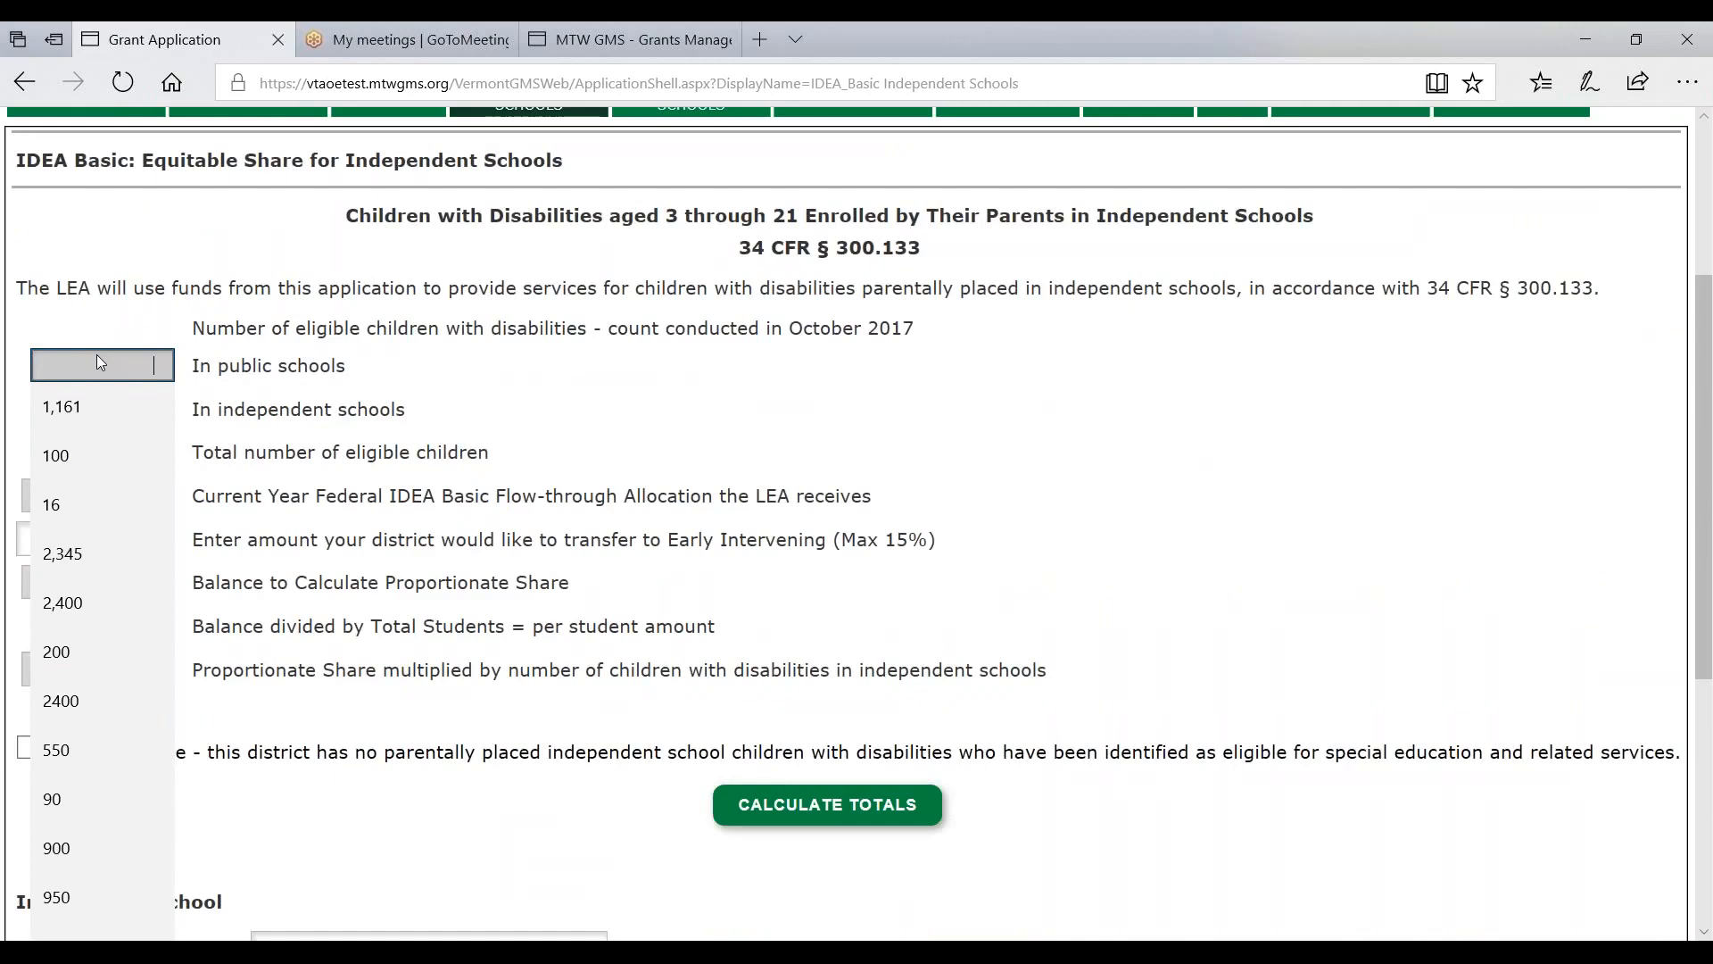
text(980)
key(Tab)
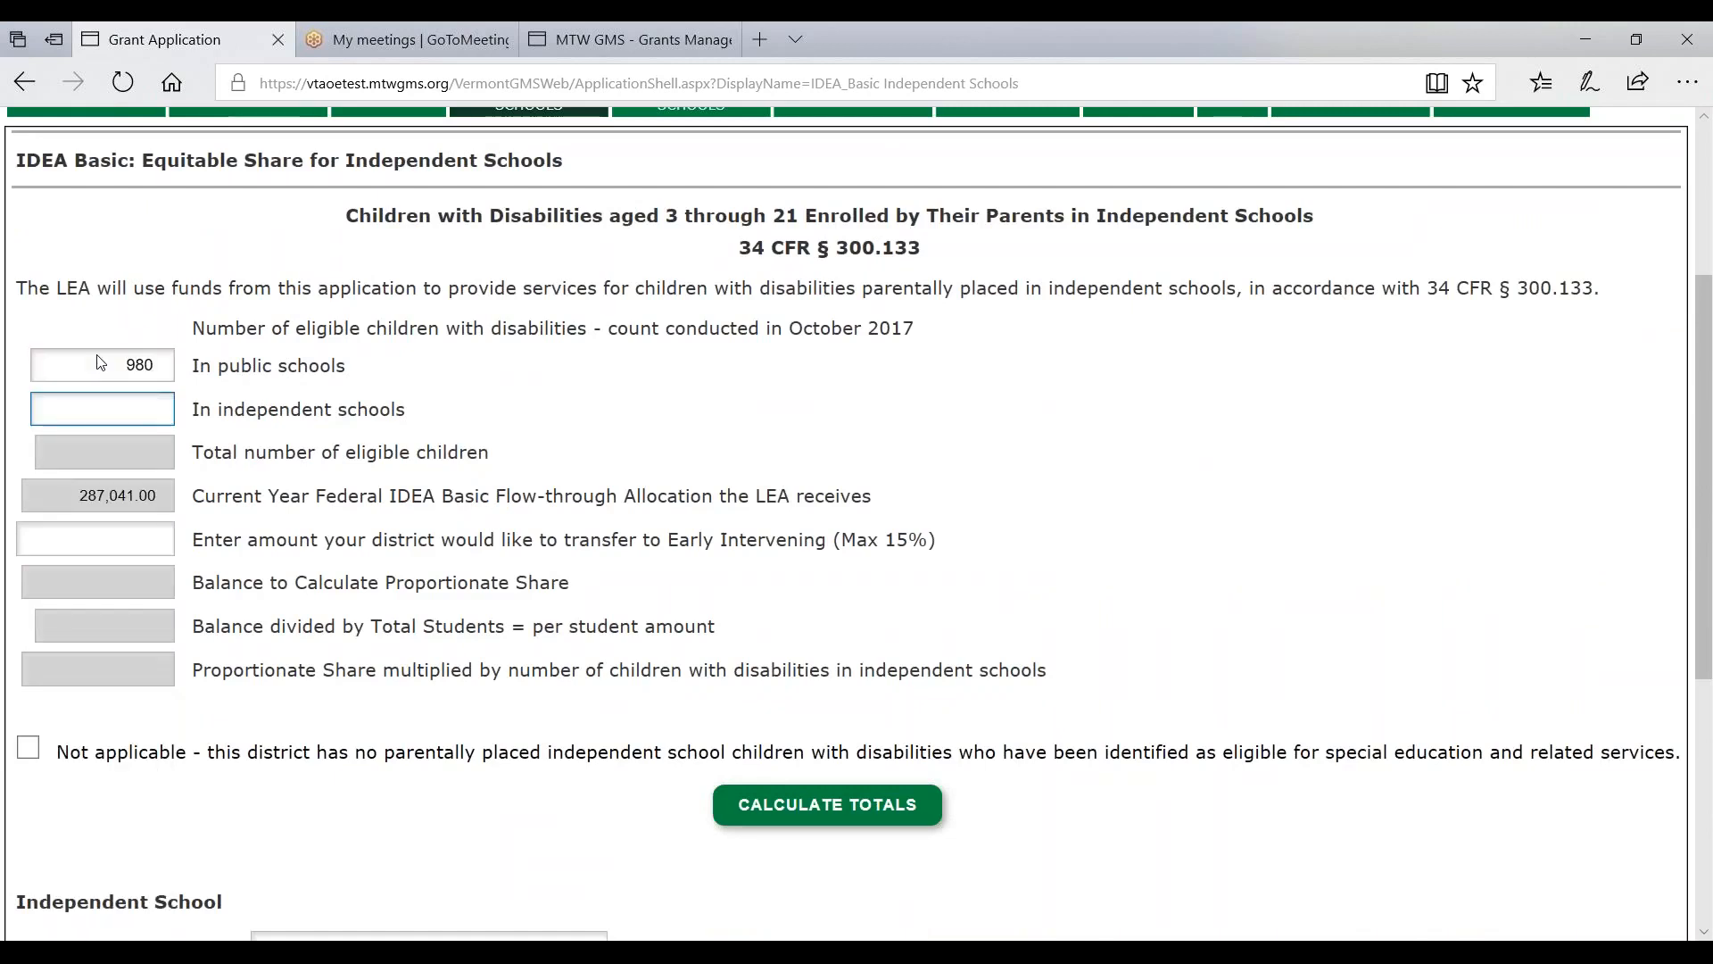
text(20)
key(Tab)
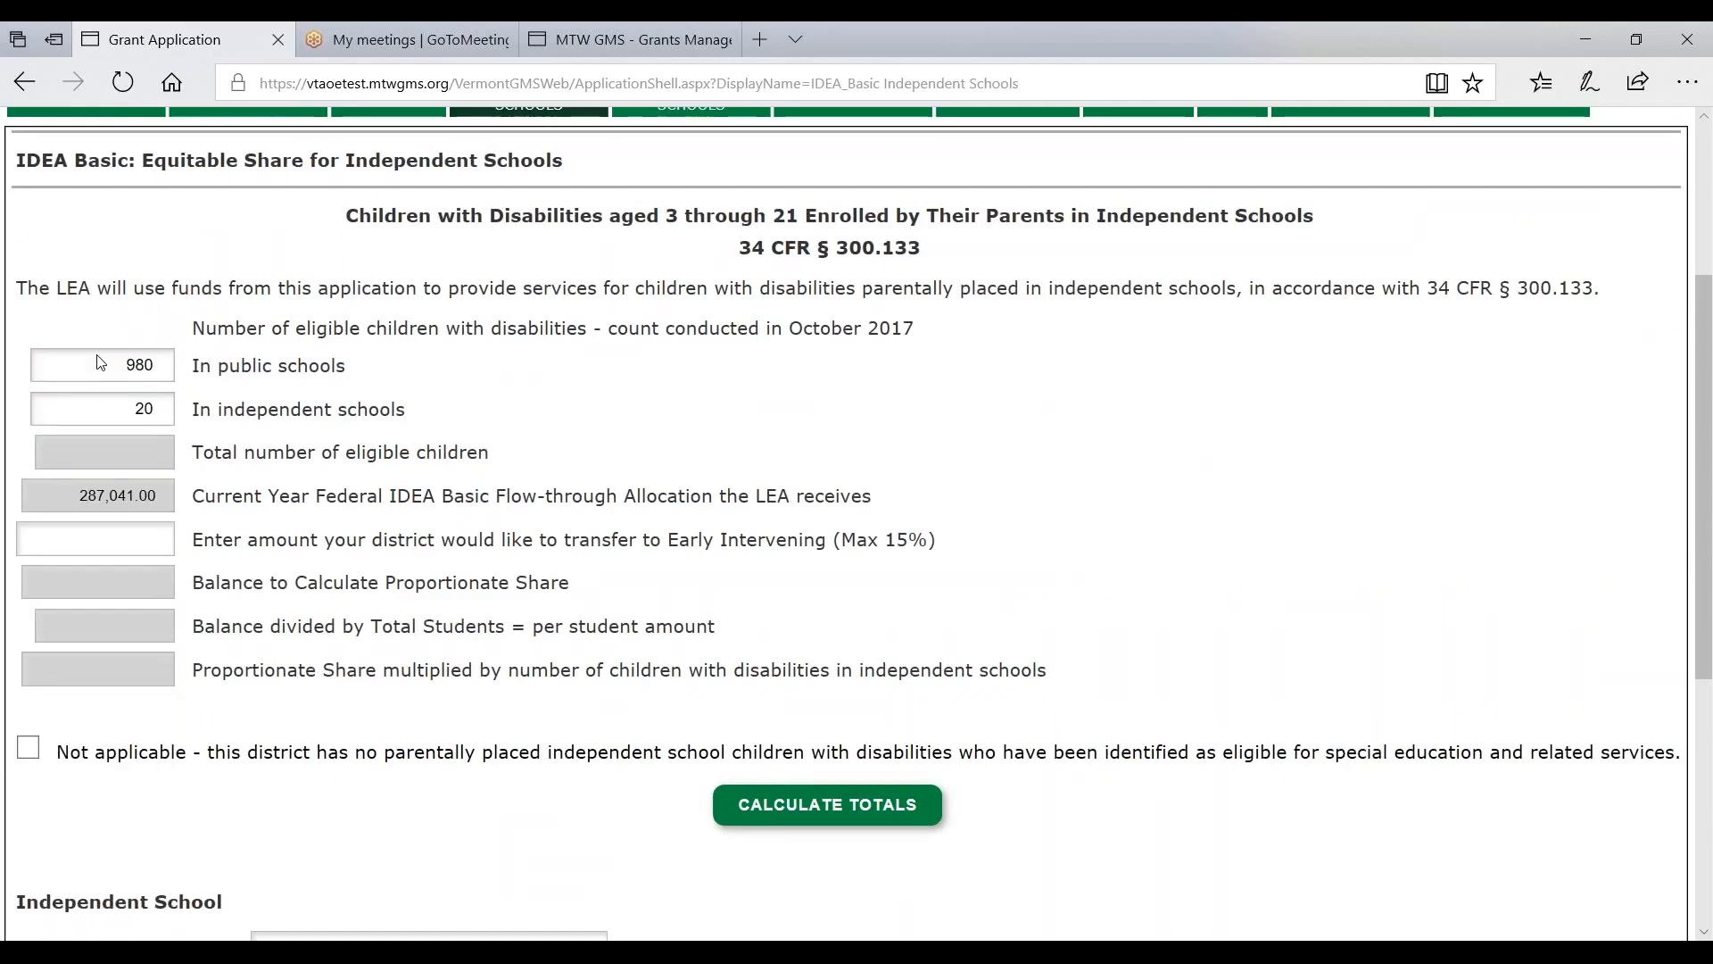
click(803, 806)
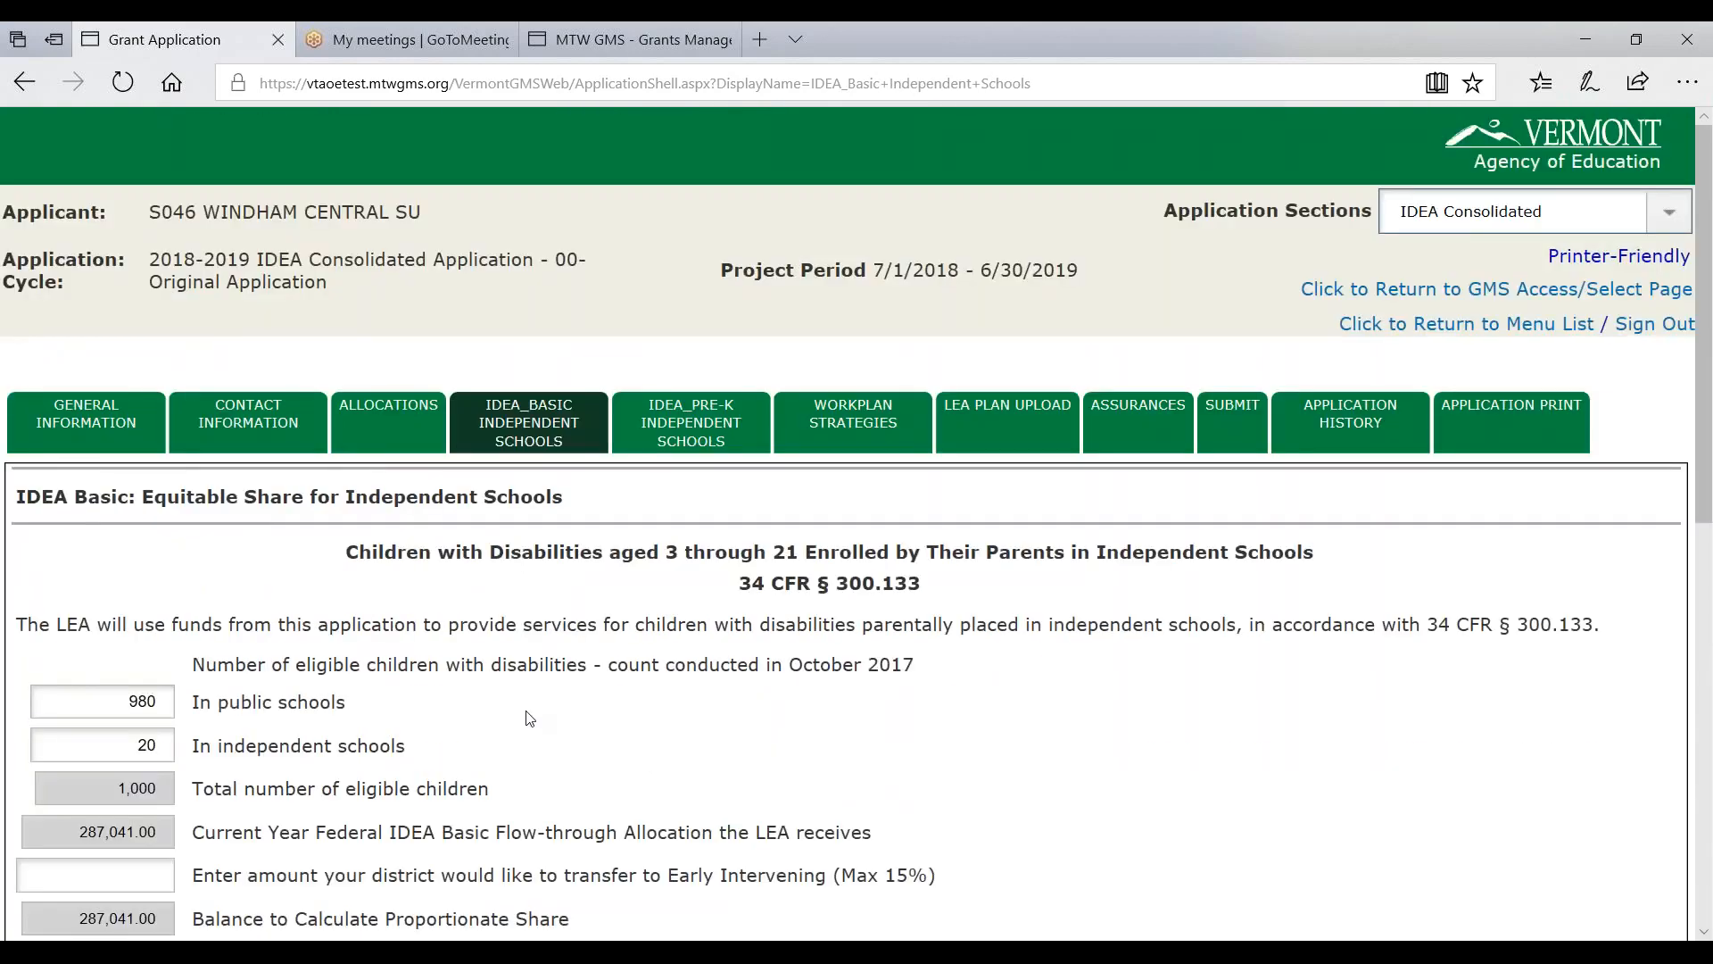
- Add a 30,000.00 Early Intervening transfer, recalculate totals and save the form
scroll(229, 763, down, 1)
scroll(230, 763, down, 2)
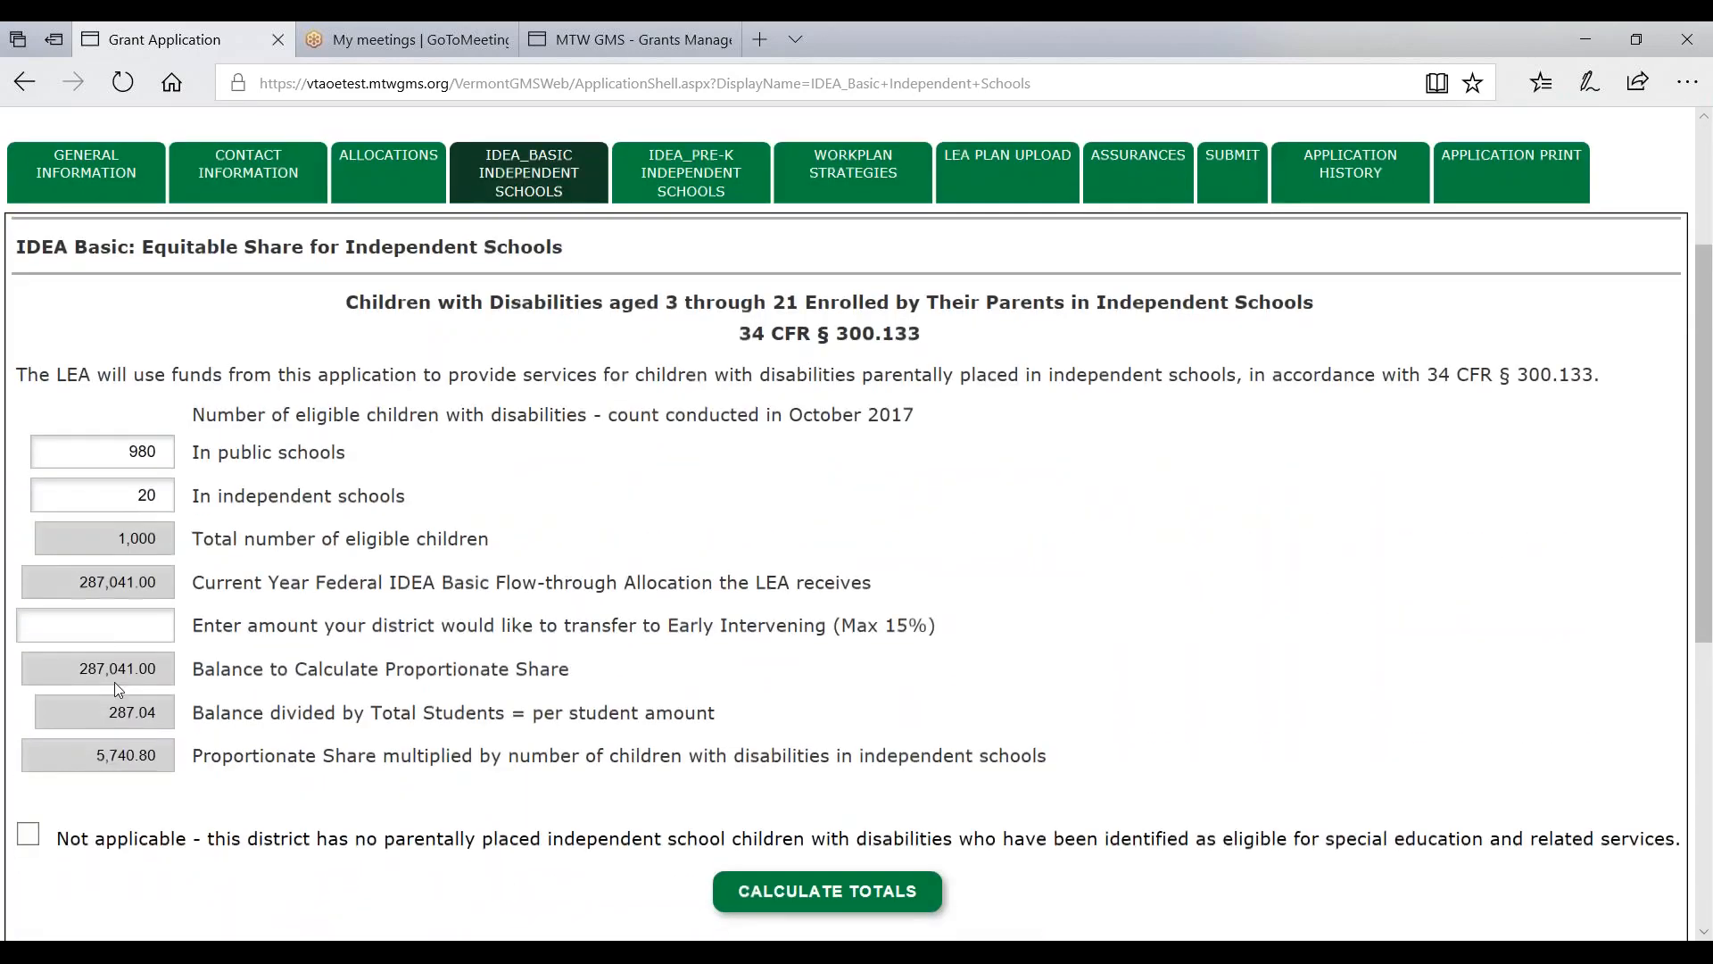
click(107, 625)
text(30000)
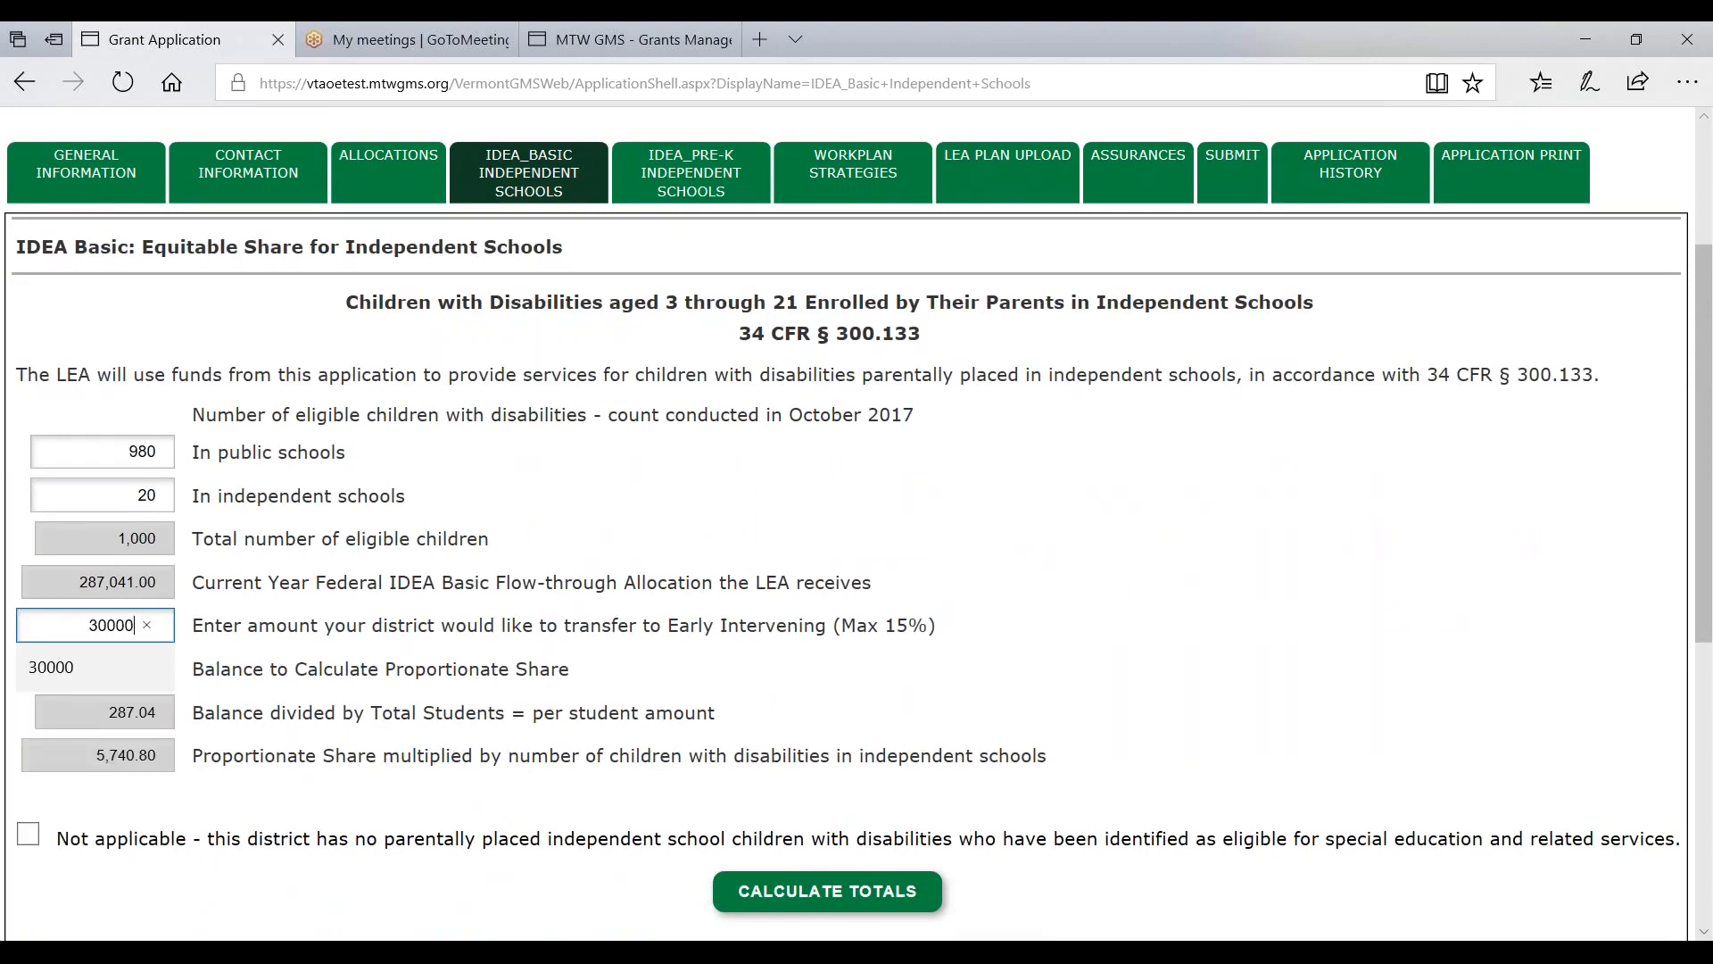
scroll(335, 843, down, 2)
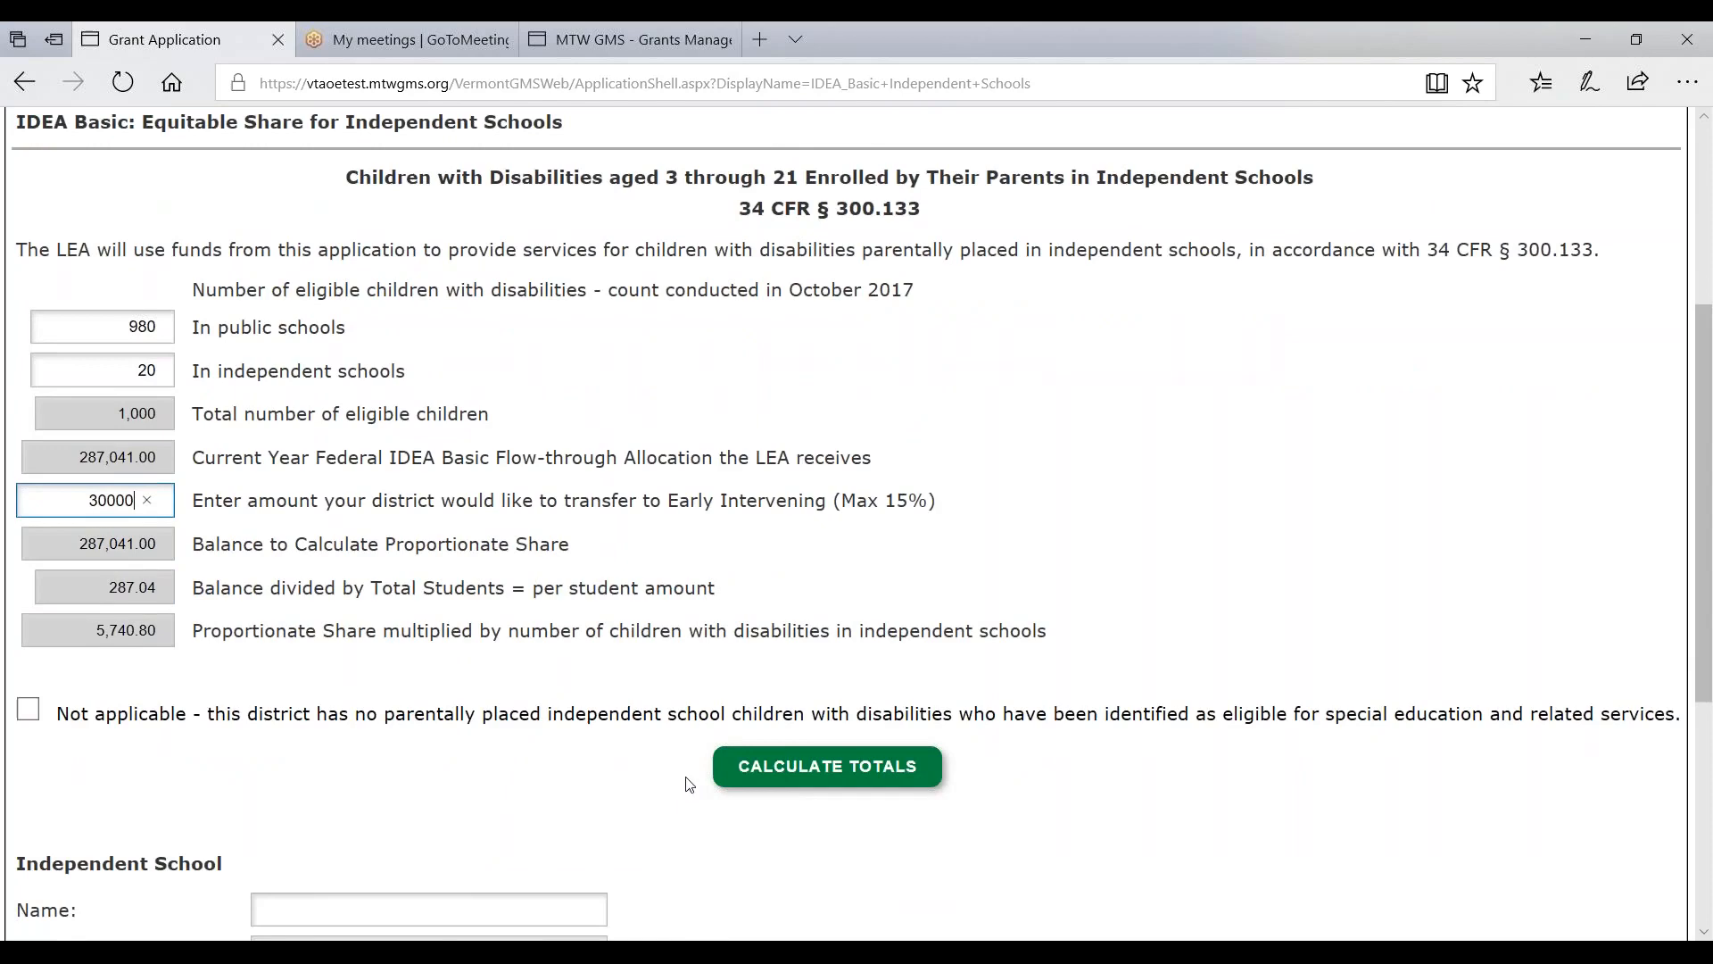
scroll(692, 778, down, 4)
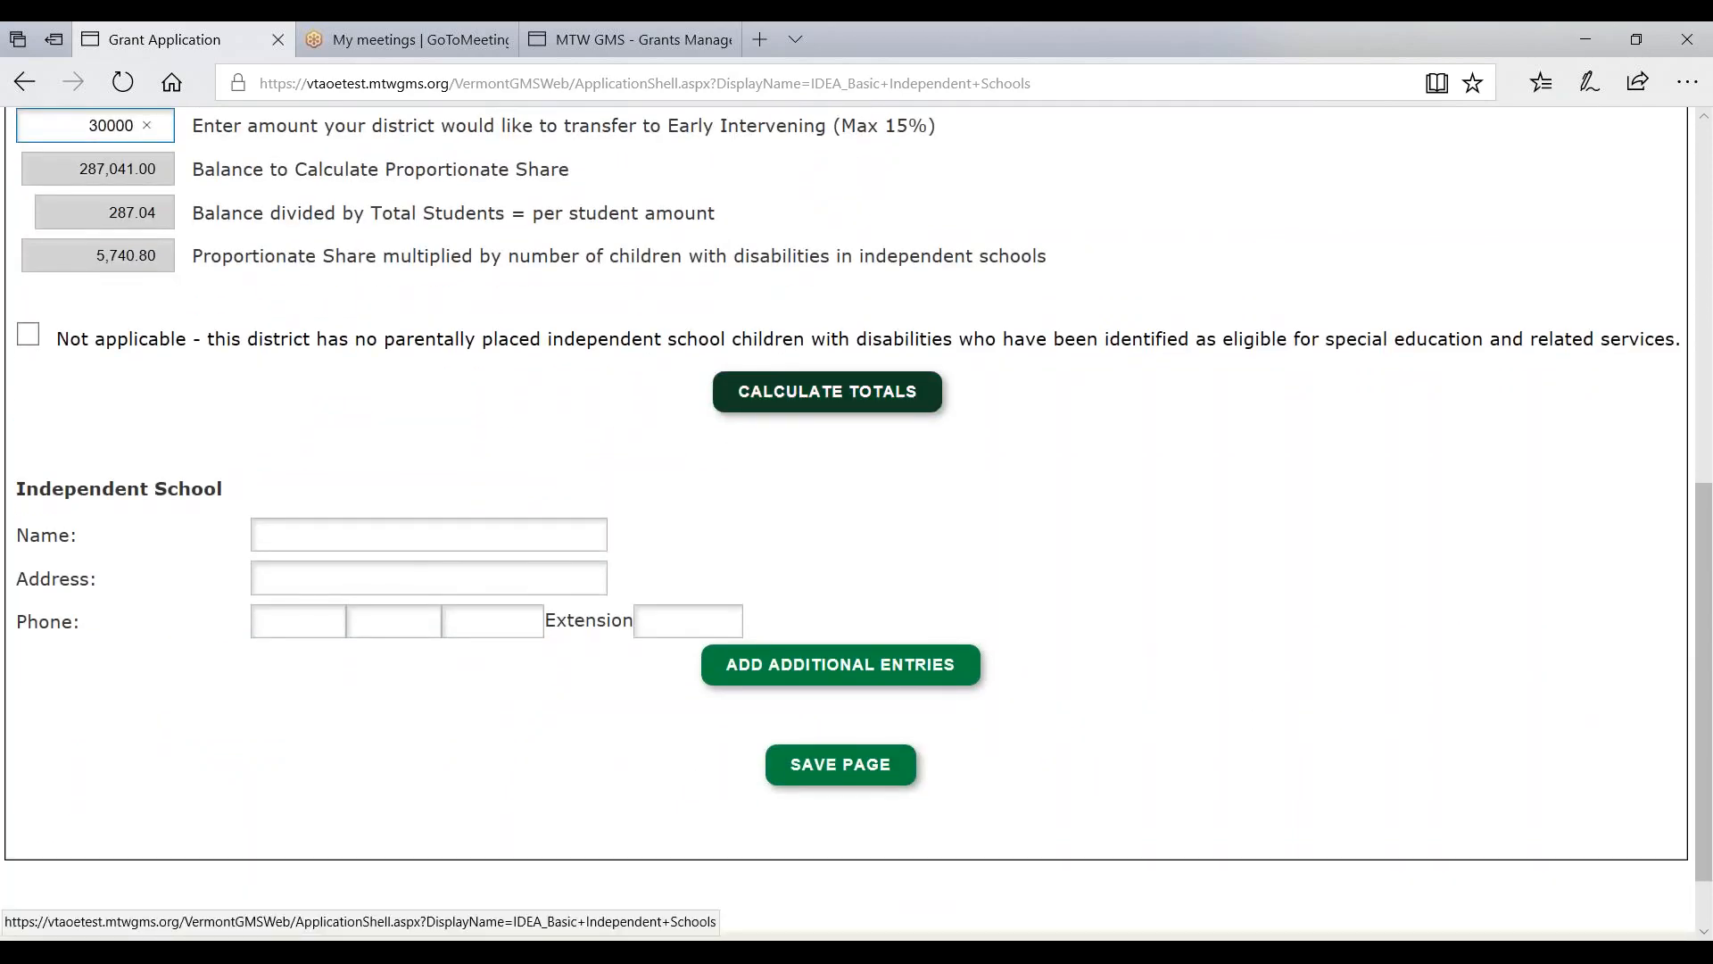
click(827, 391)
scroll(493, 689, down, 5)
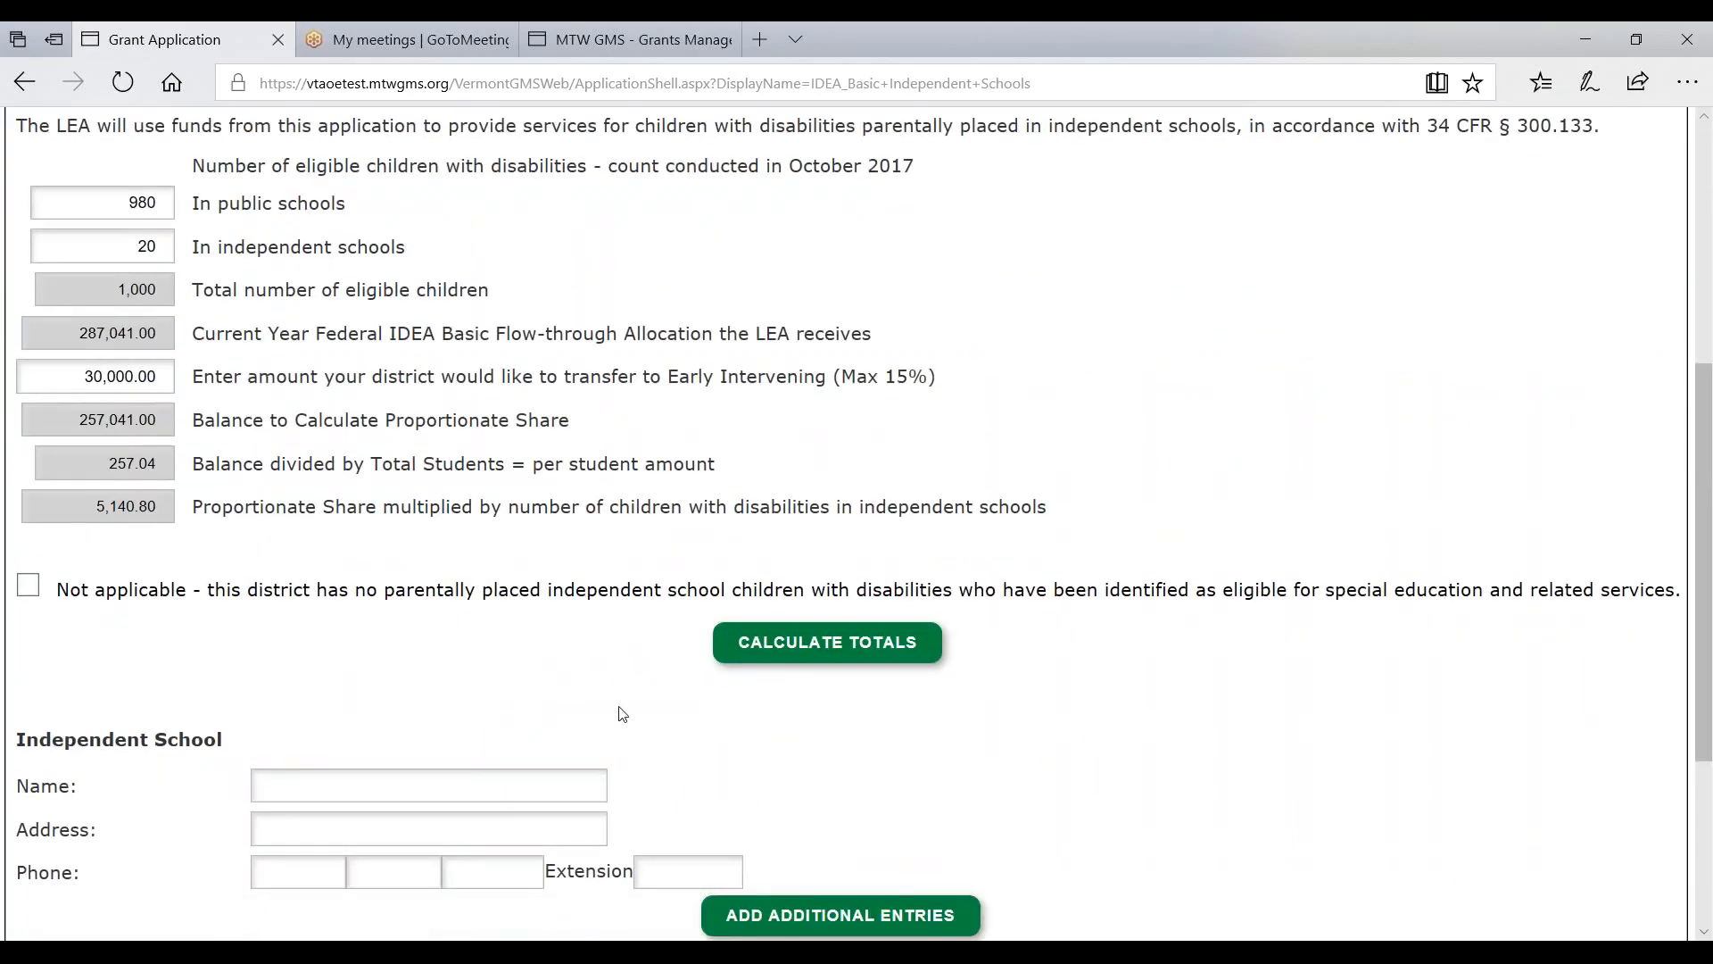
scroll(495, 690, down, 4)
click(841, 678)
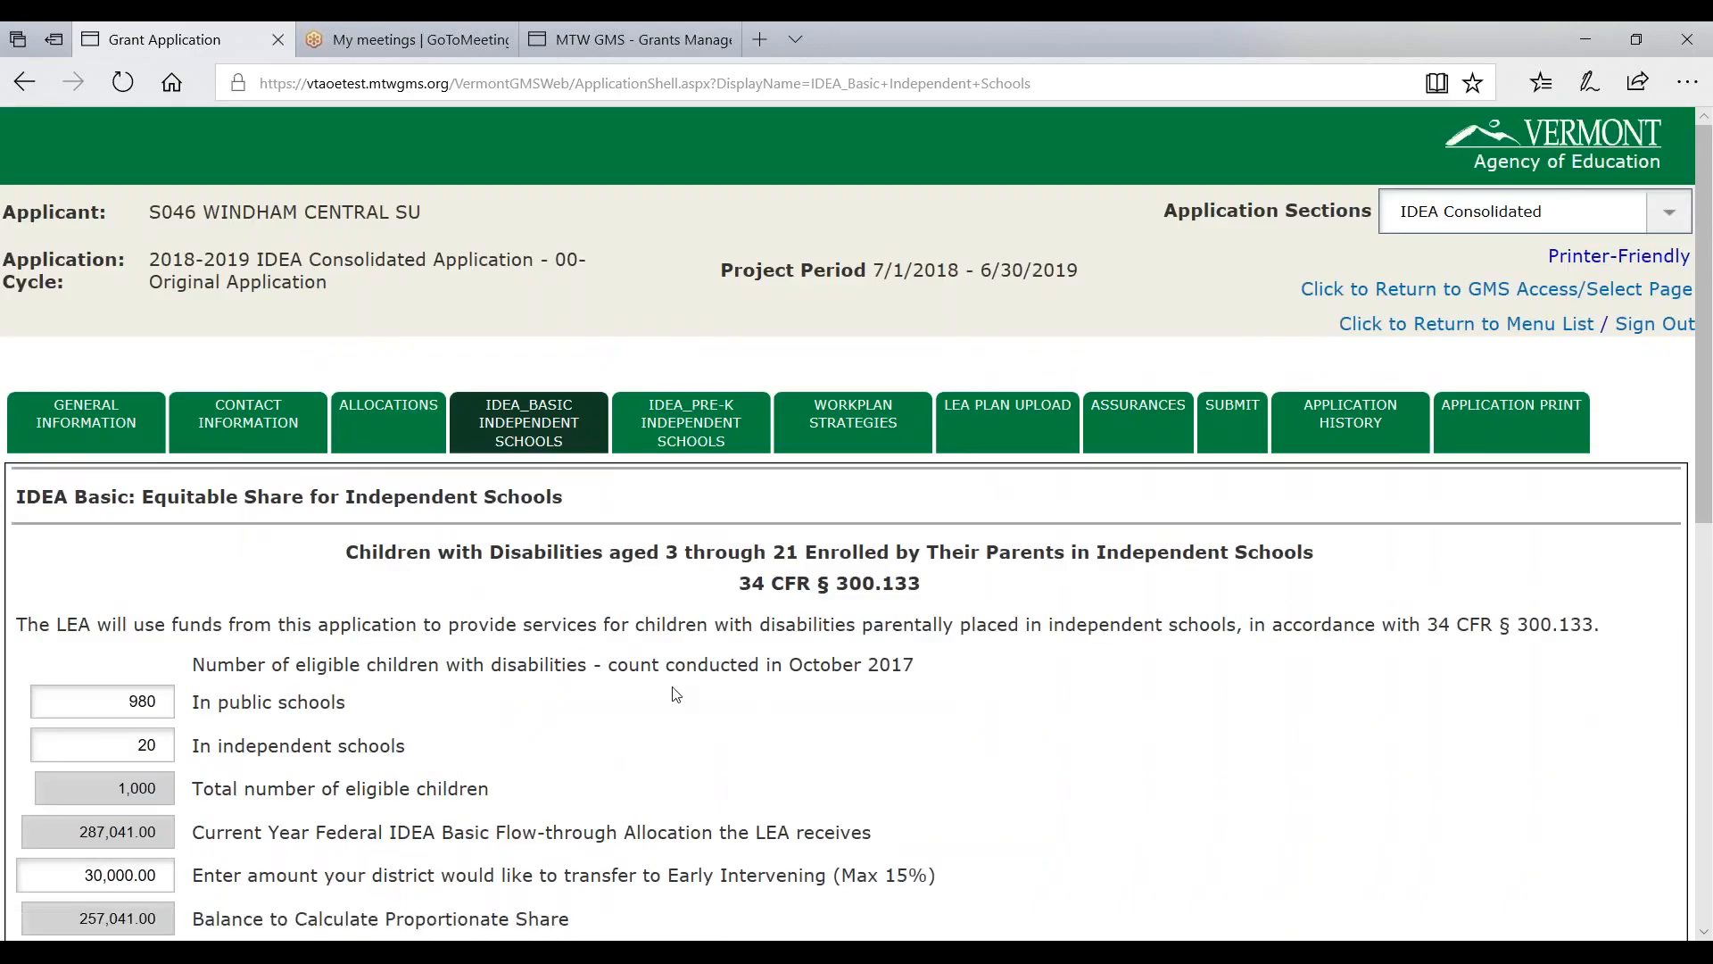
- Enter Regions Independent School as the school name with its saved street address
scroll(676, 694, down, 5)
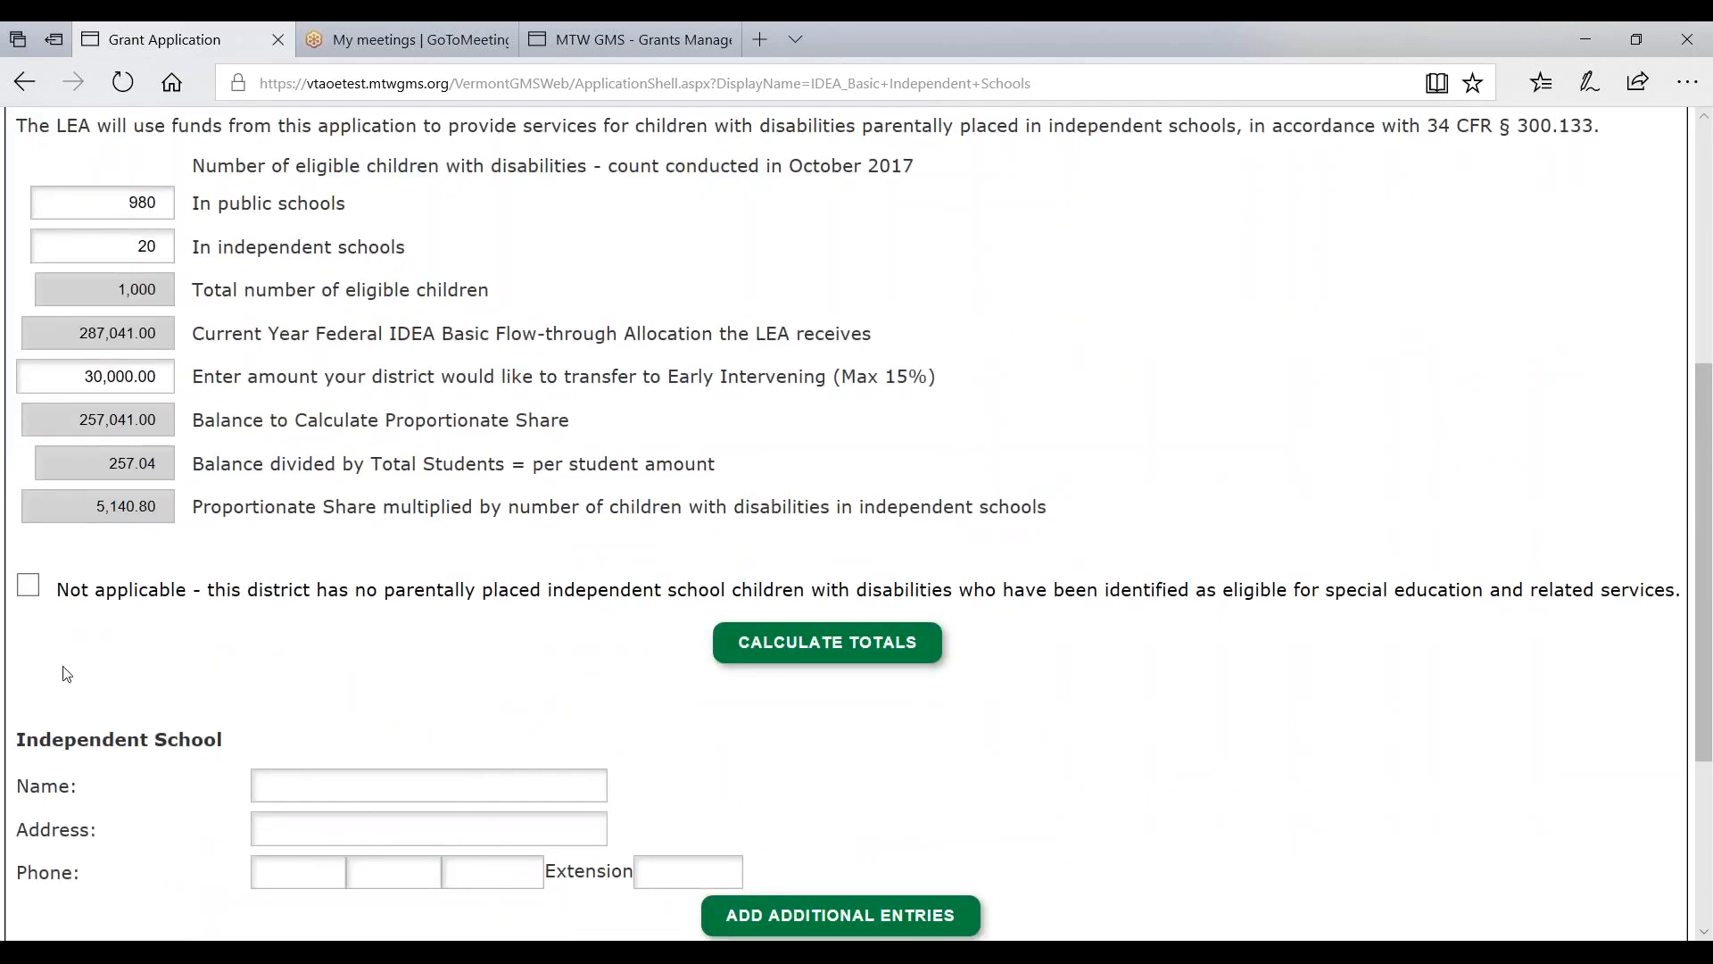
click(429, 786)
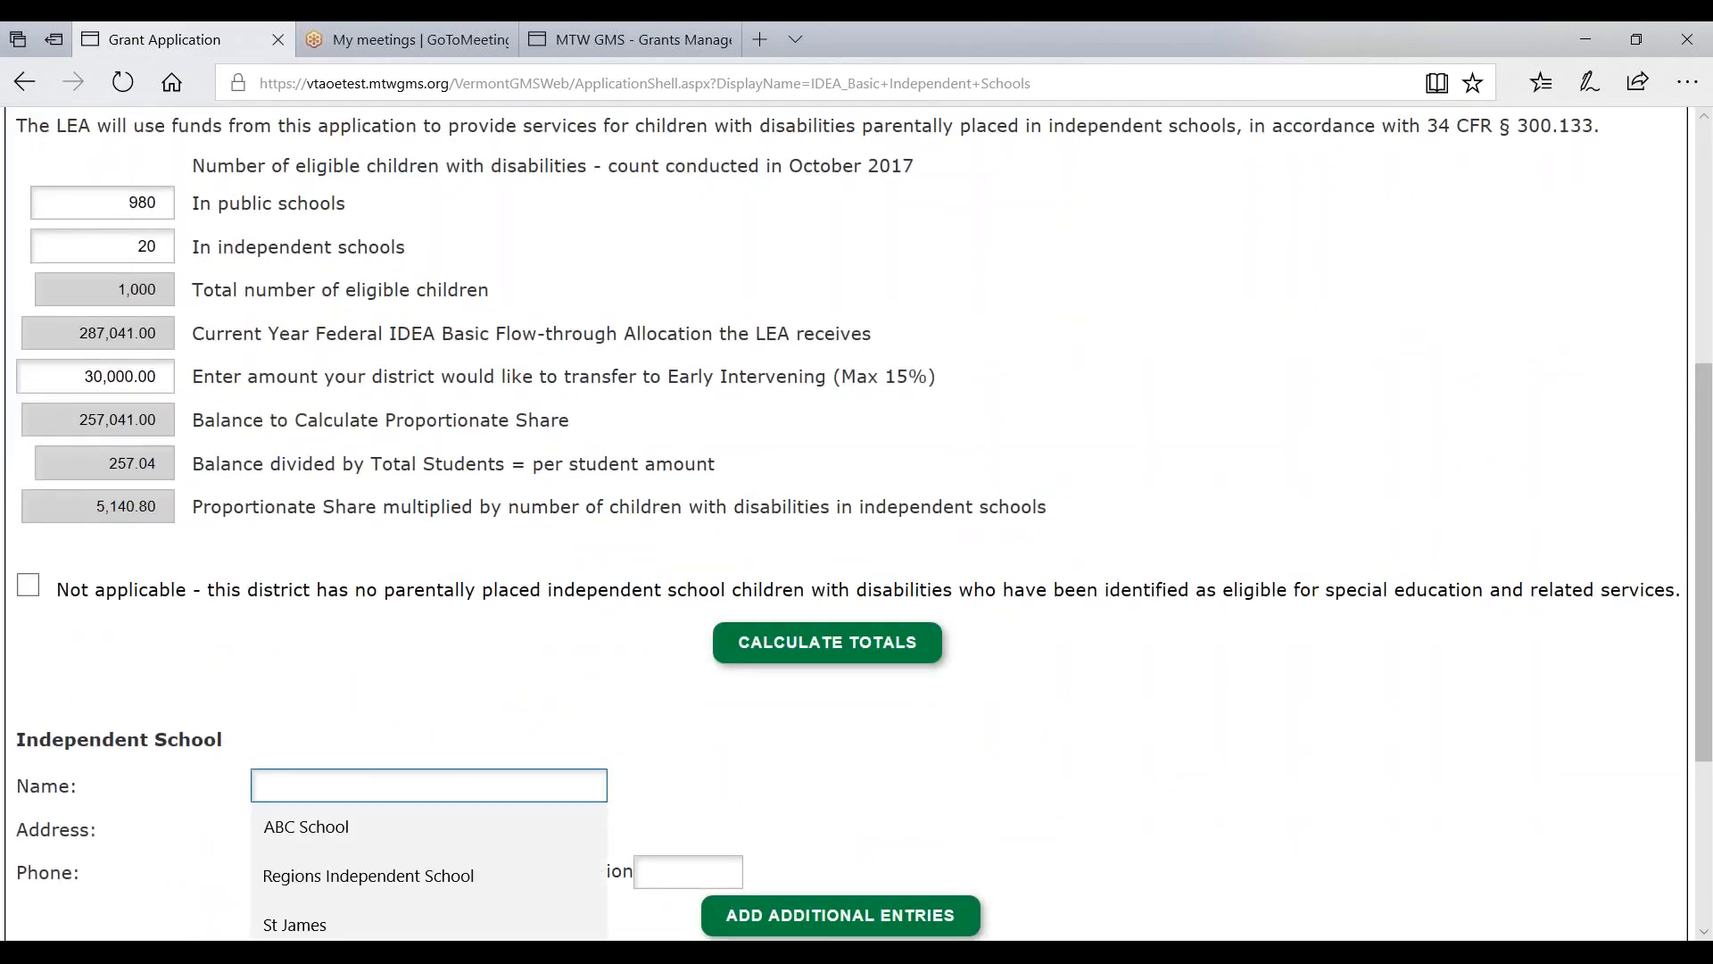
click(335, 863)
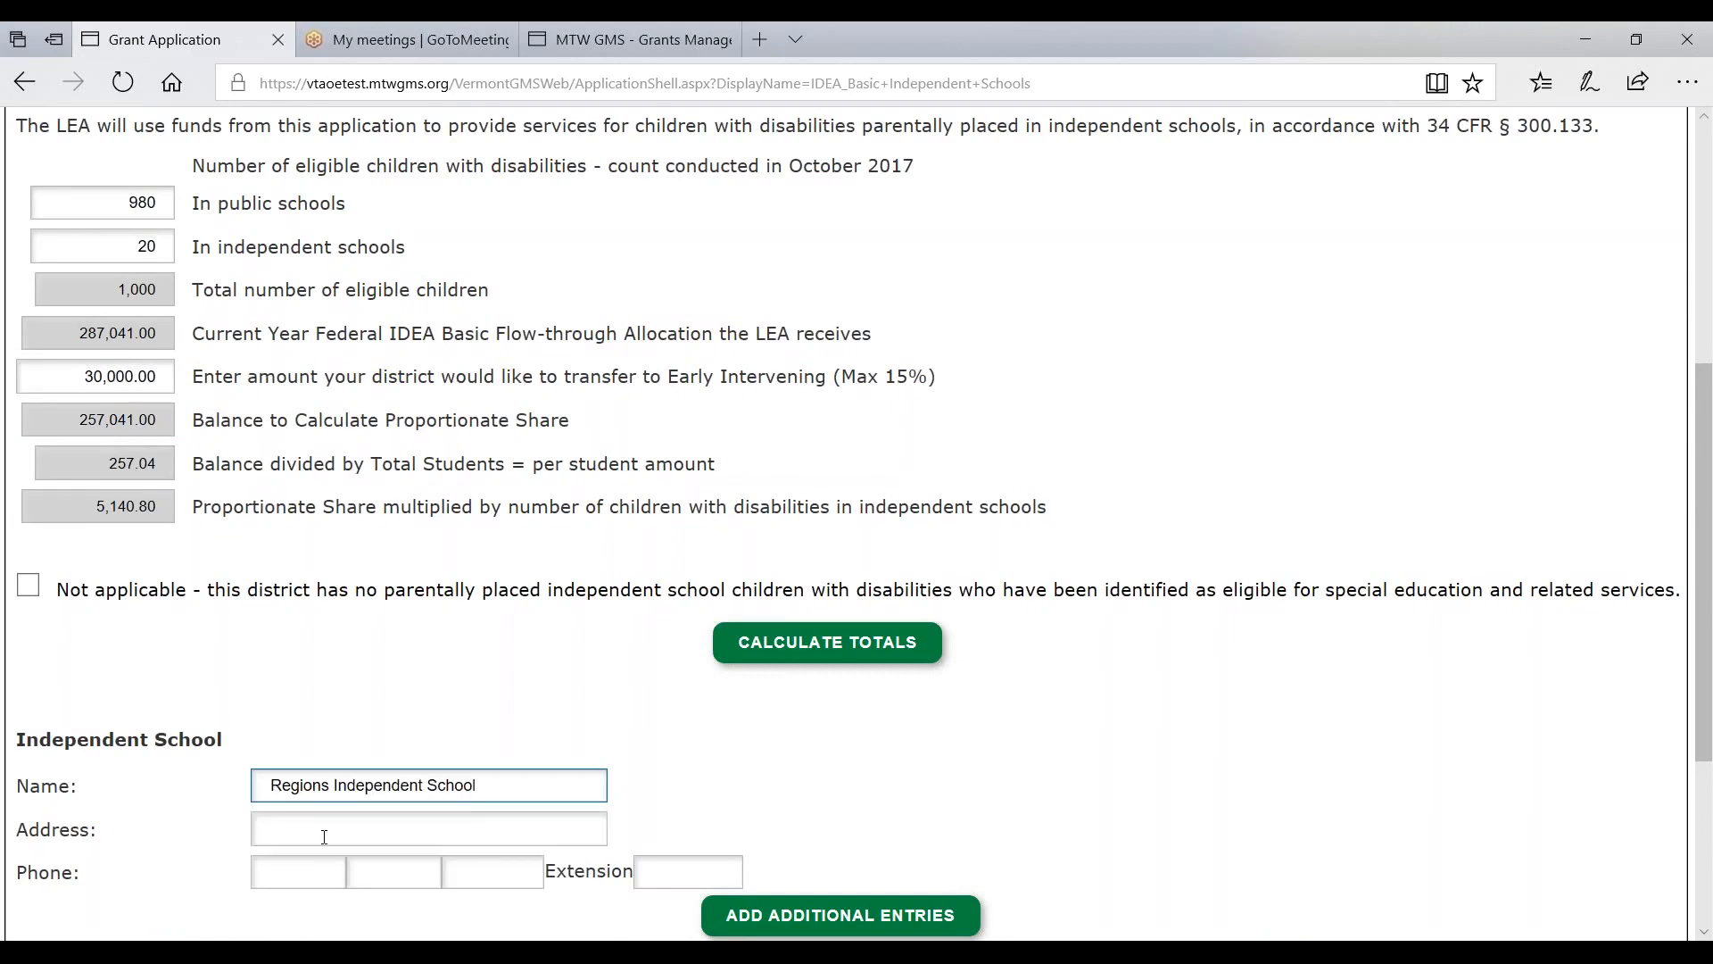
click(324, 836)
click(334, 914)
- Fill in the school's phone number from the saved entries and save the page
click(320, 883)
click(282, 917)
click(384, 879)
click(359, 911)
click(453, 879)
click(459, 908)
scroll(741, 629, down, 4)
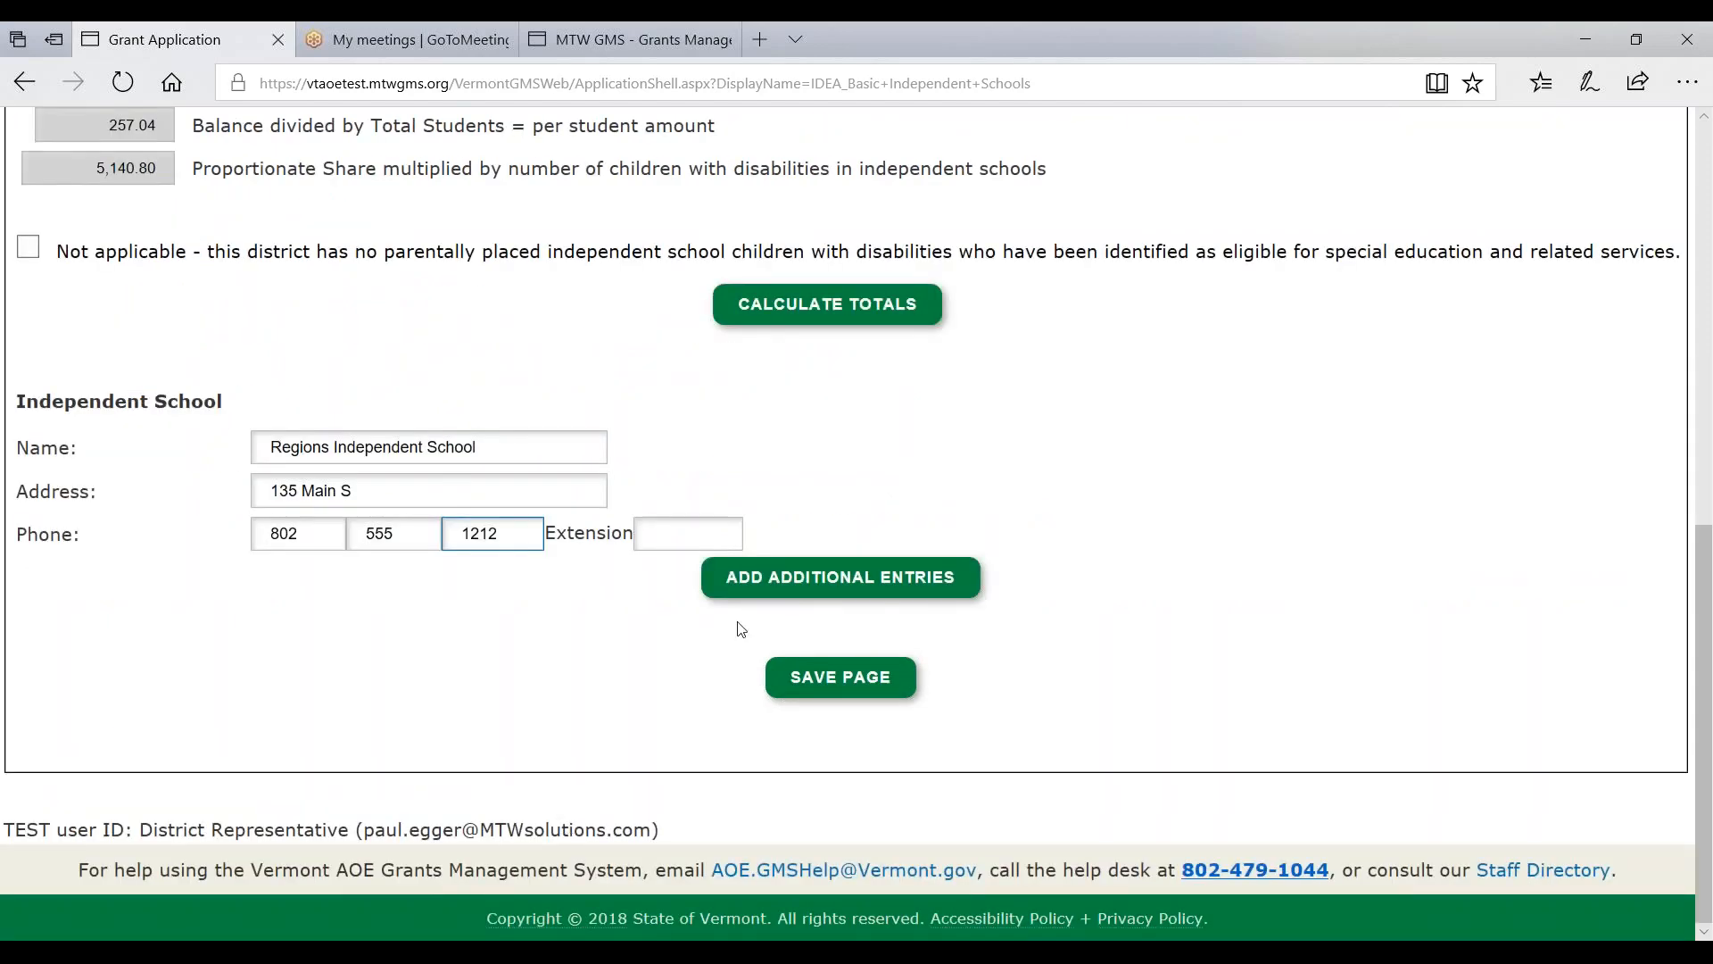
click(836, 685)
scroll(342, 694, down, 7)
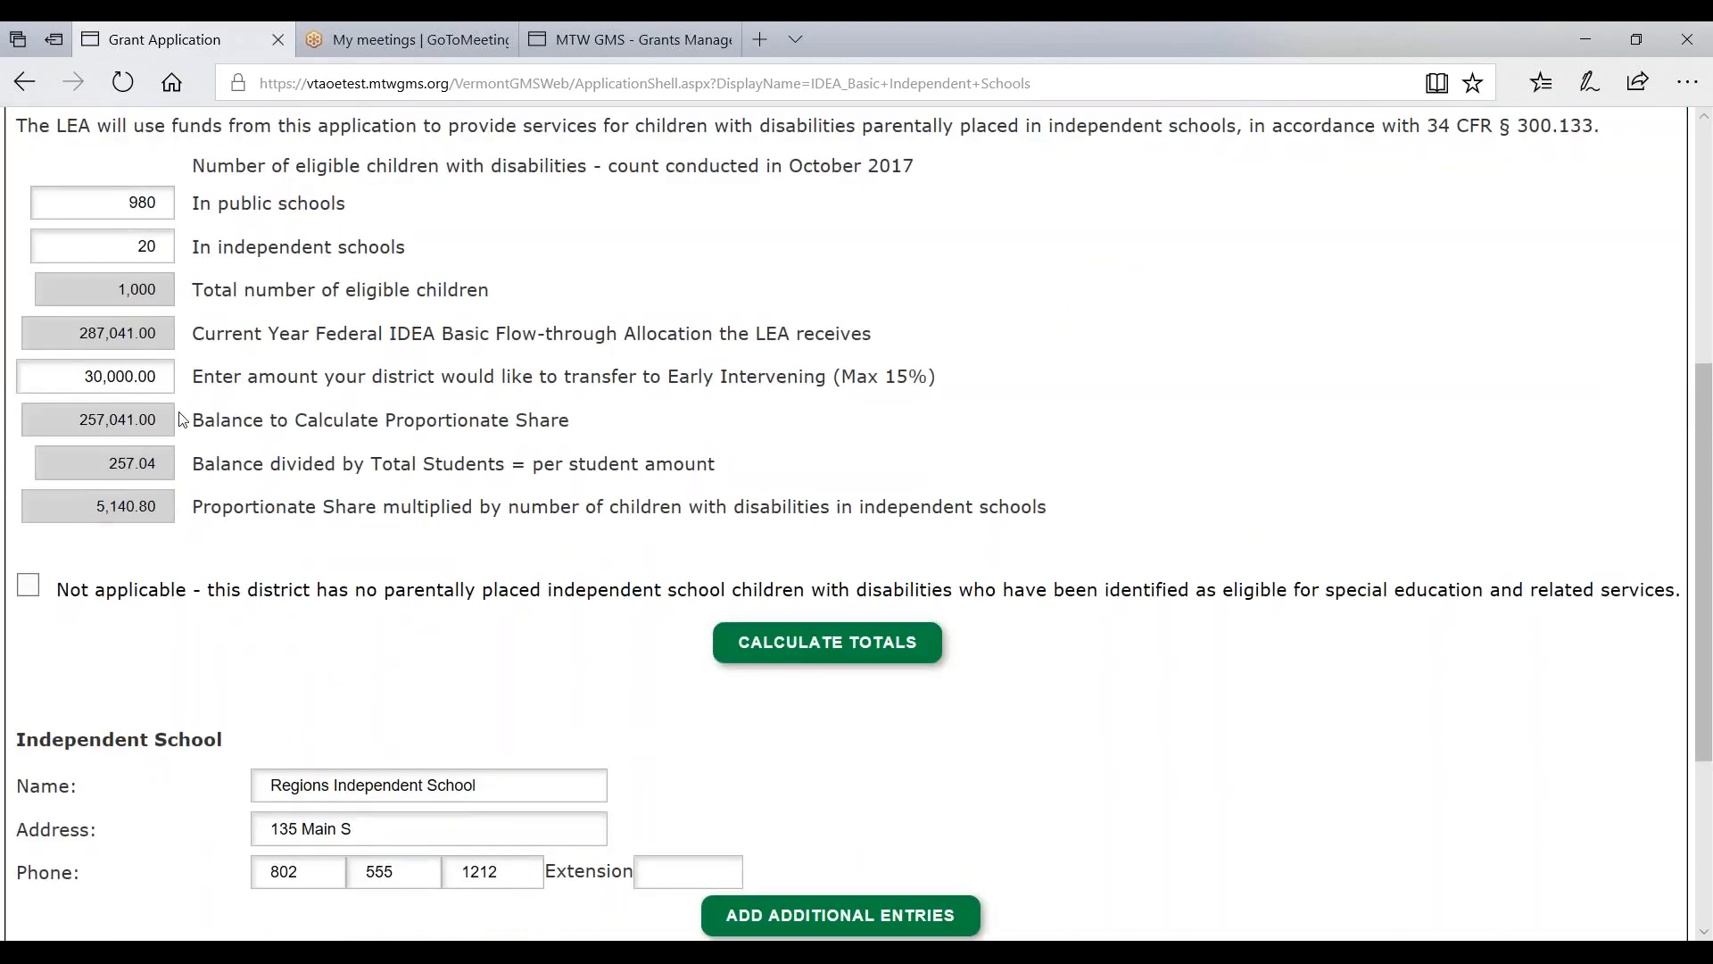
scroll(216, 600, up, 6)
- On Allocations, save a 5,140.80 transfer from IDEA_Basic into IDEA_Basic_Prop_Share
click(388, 412)
scroll(435, 695, down, 1)
scroll(436, 694, down, 8)
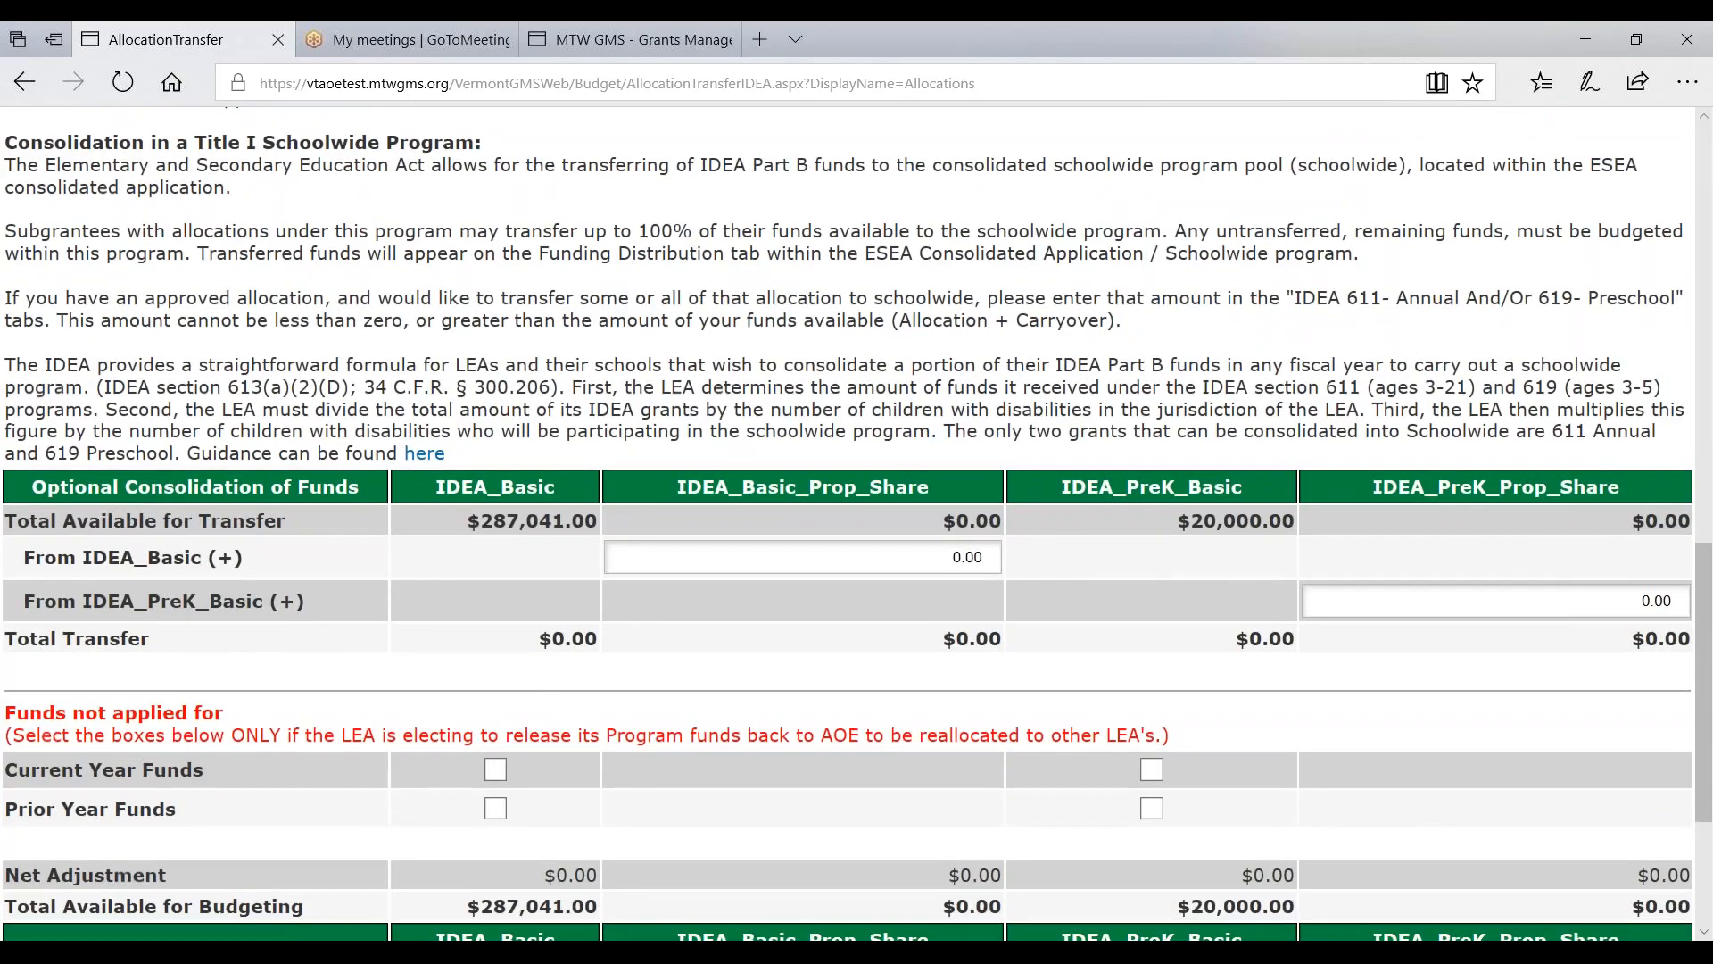
click(946, 557)
text(5140.80)
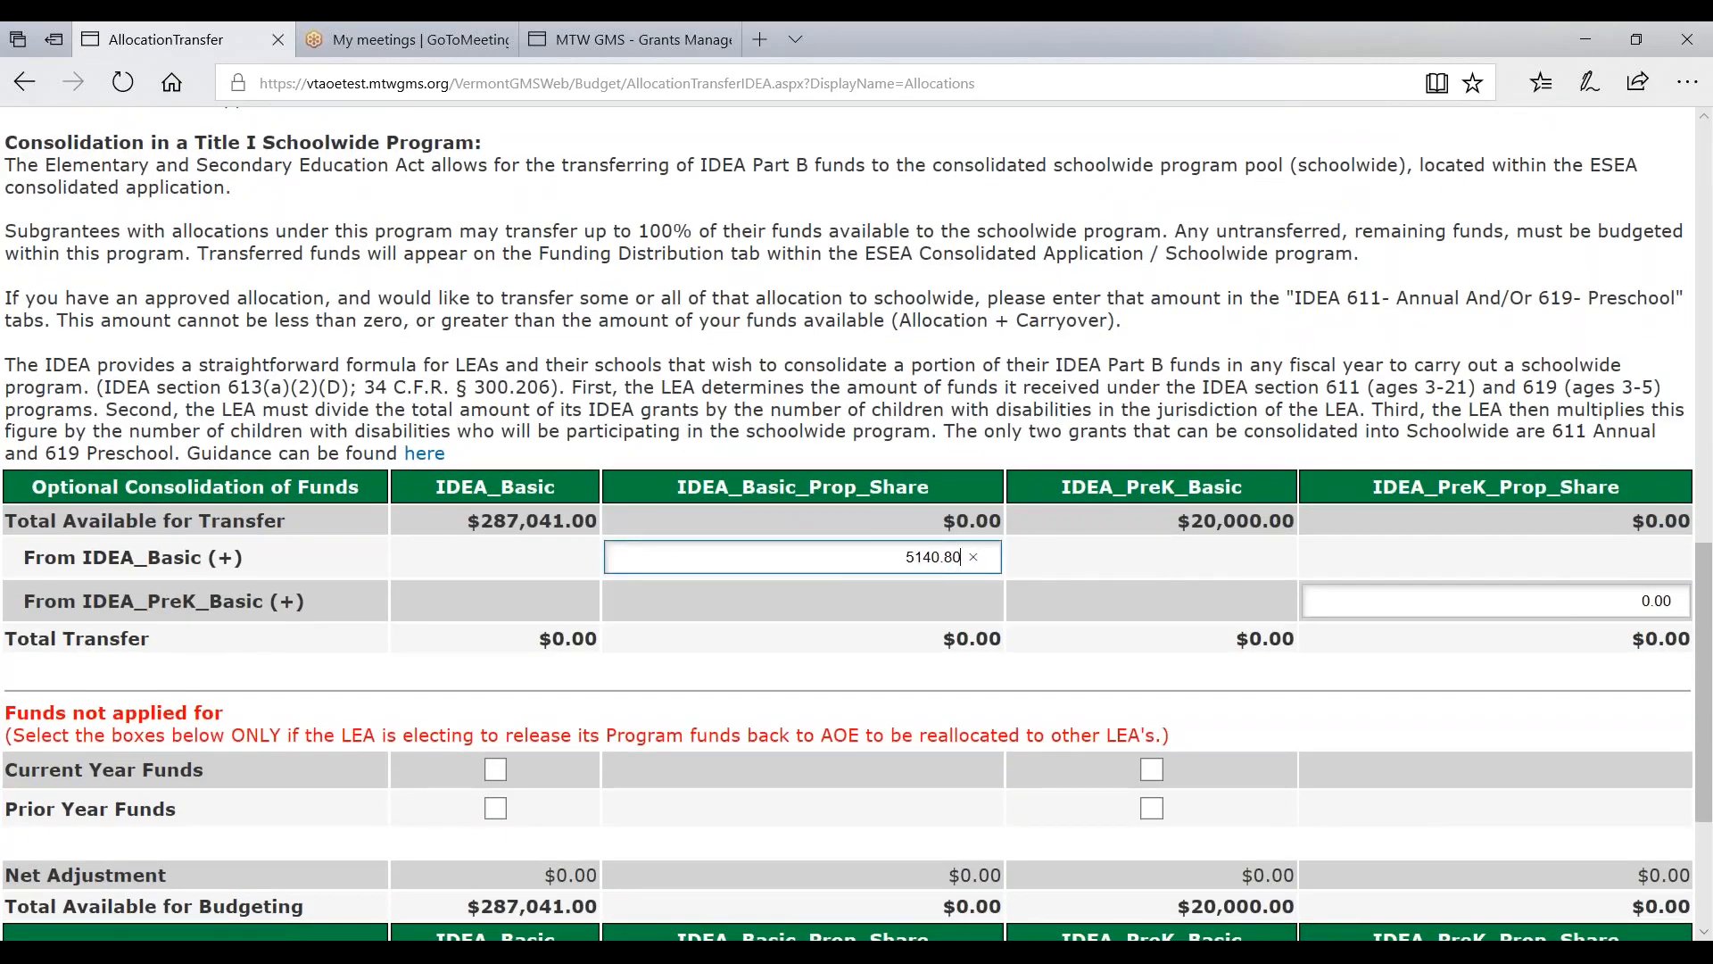
scroll(800, 754, down, 3)
click(968, 728)
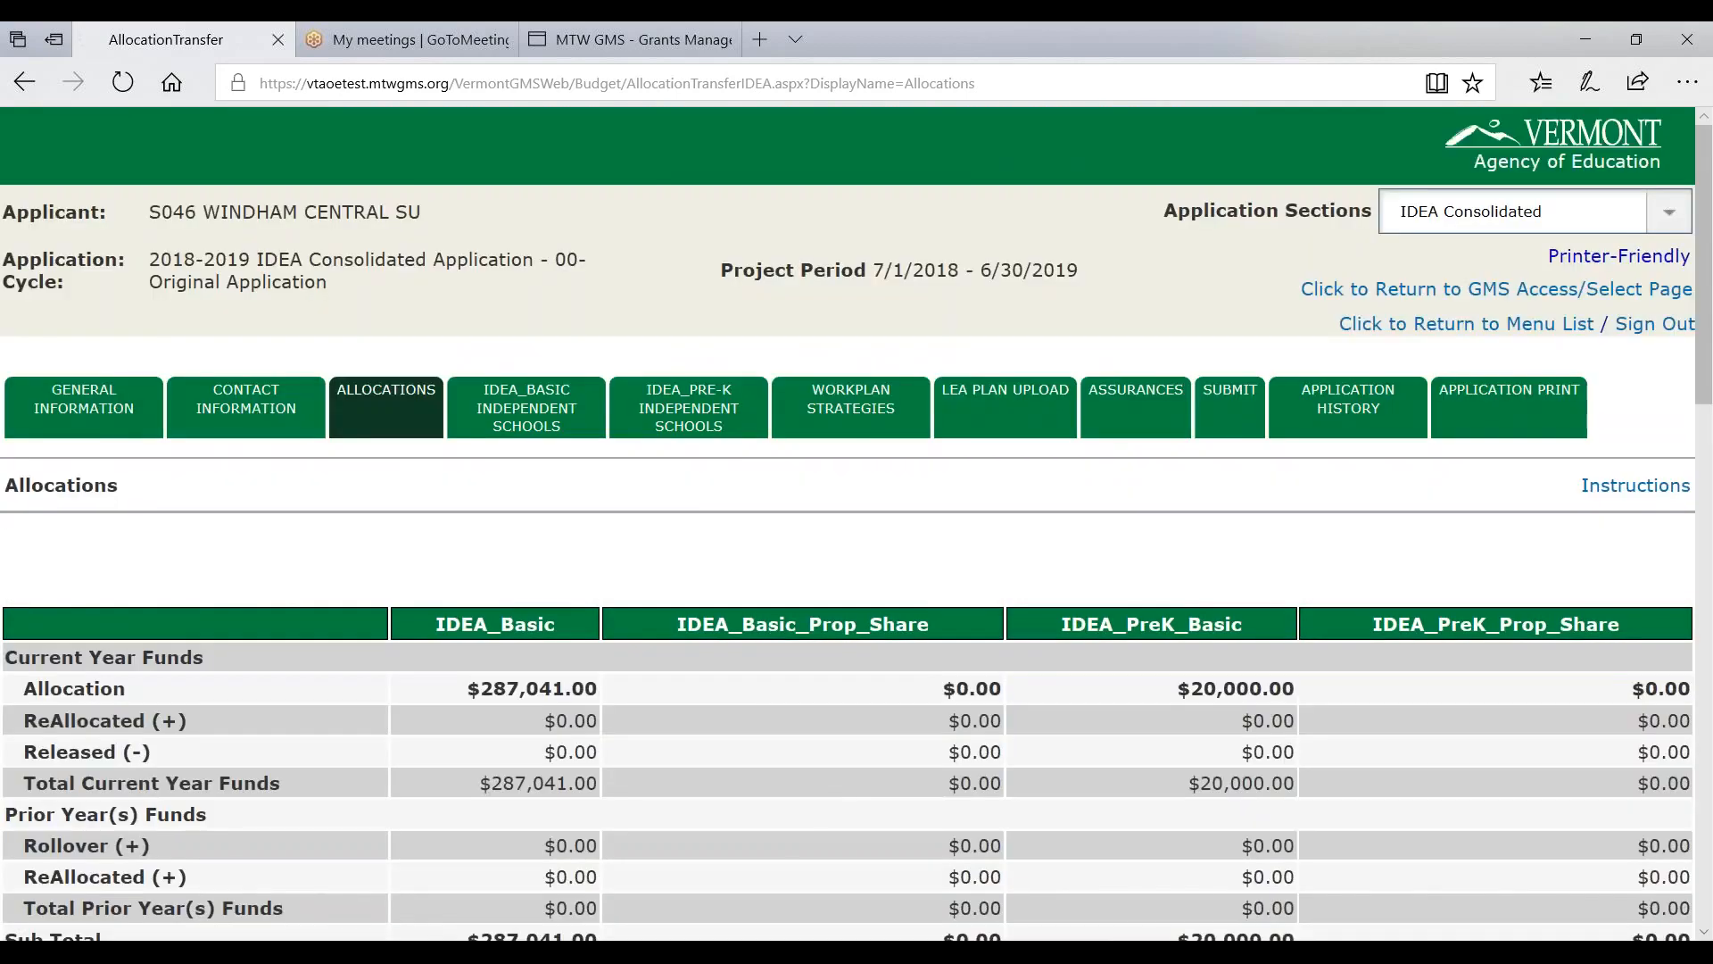
- Review the consolidation table confirming the $5,140.80 transfer to IDEA_Basic_Prop_Share
scroll(749, 714, down, 10)
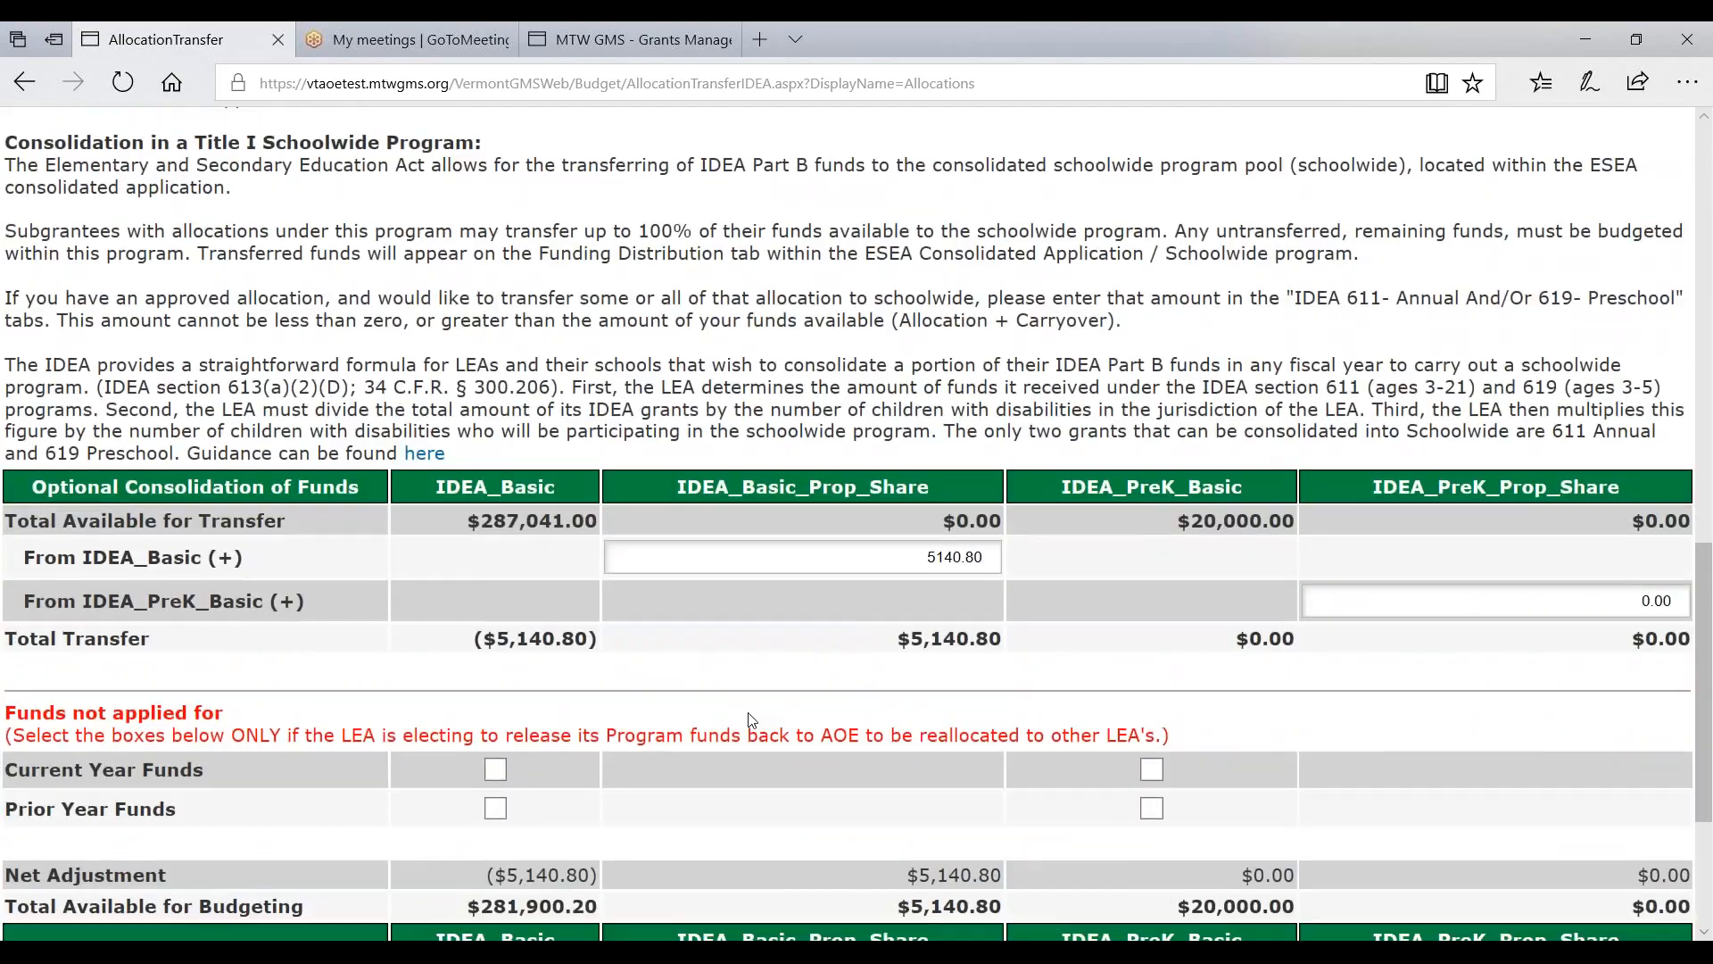
scroll(749, 719, down, 3)
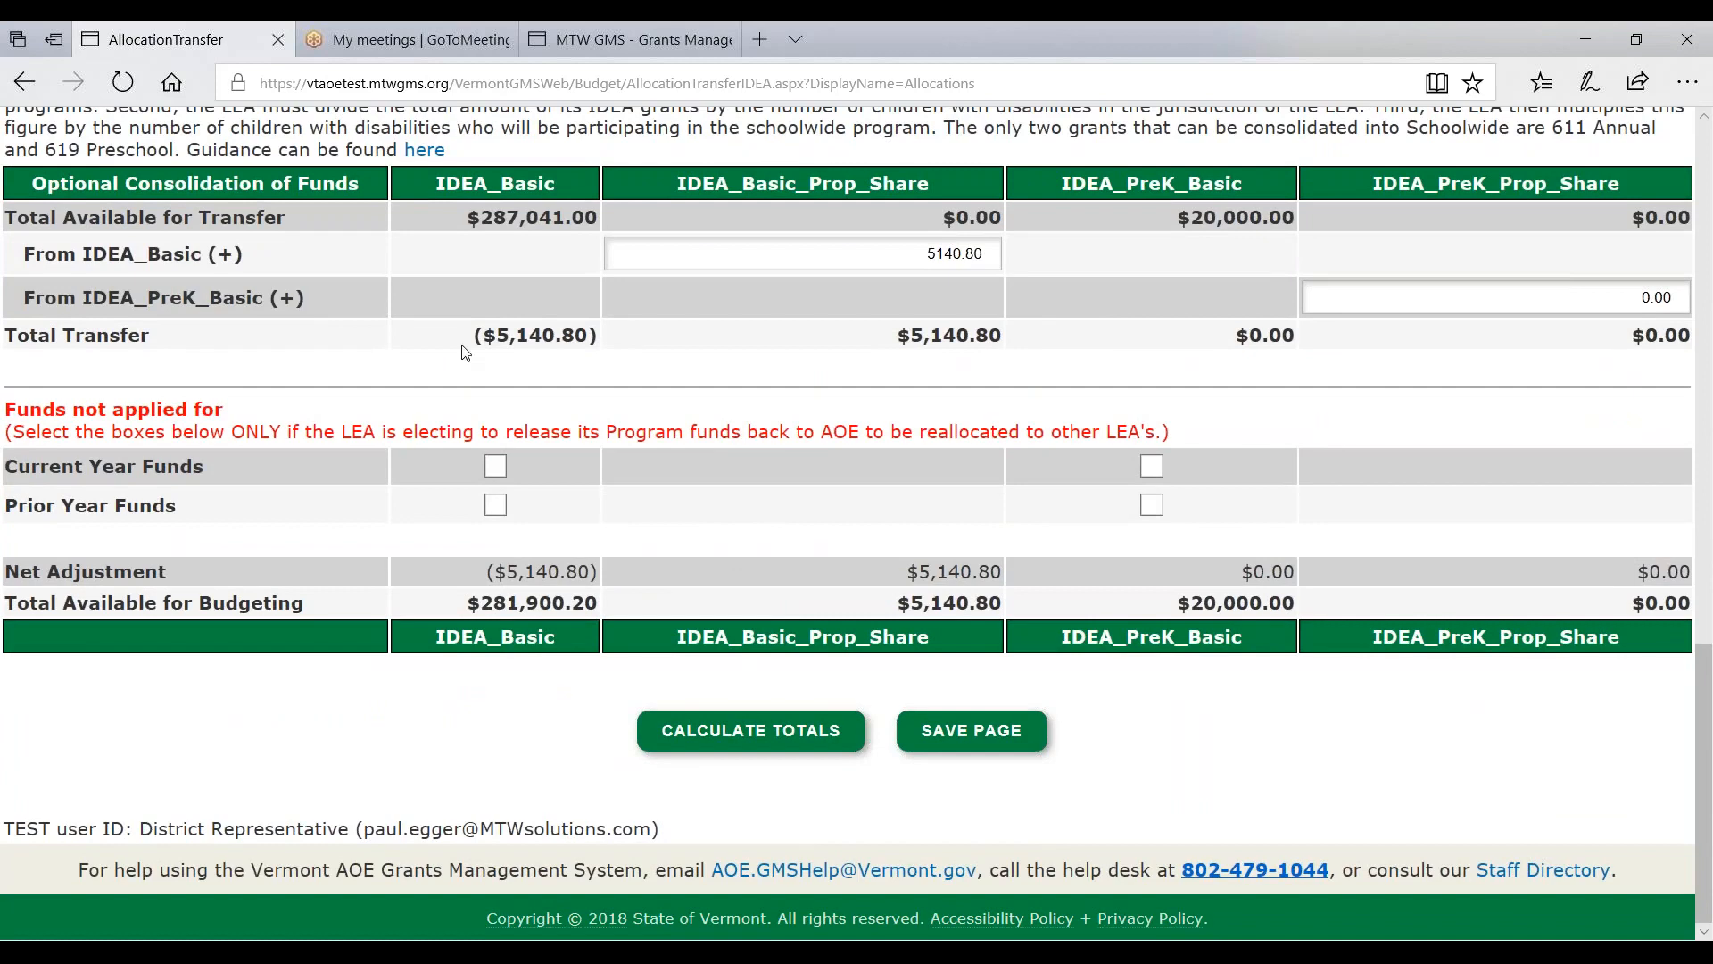
triple_click(543, 335)
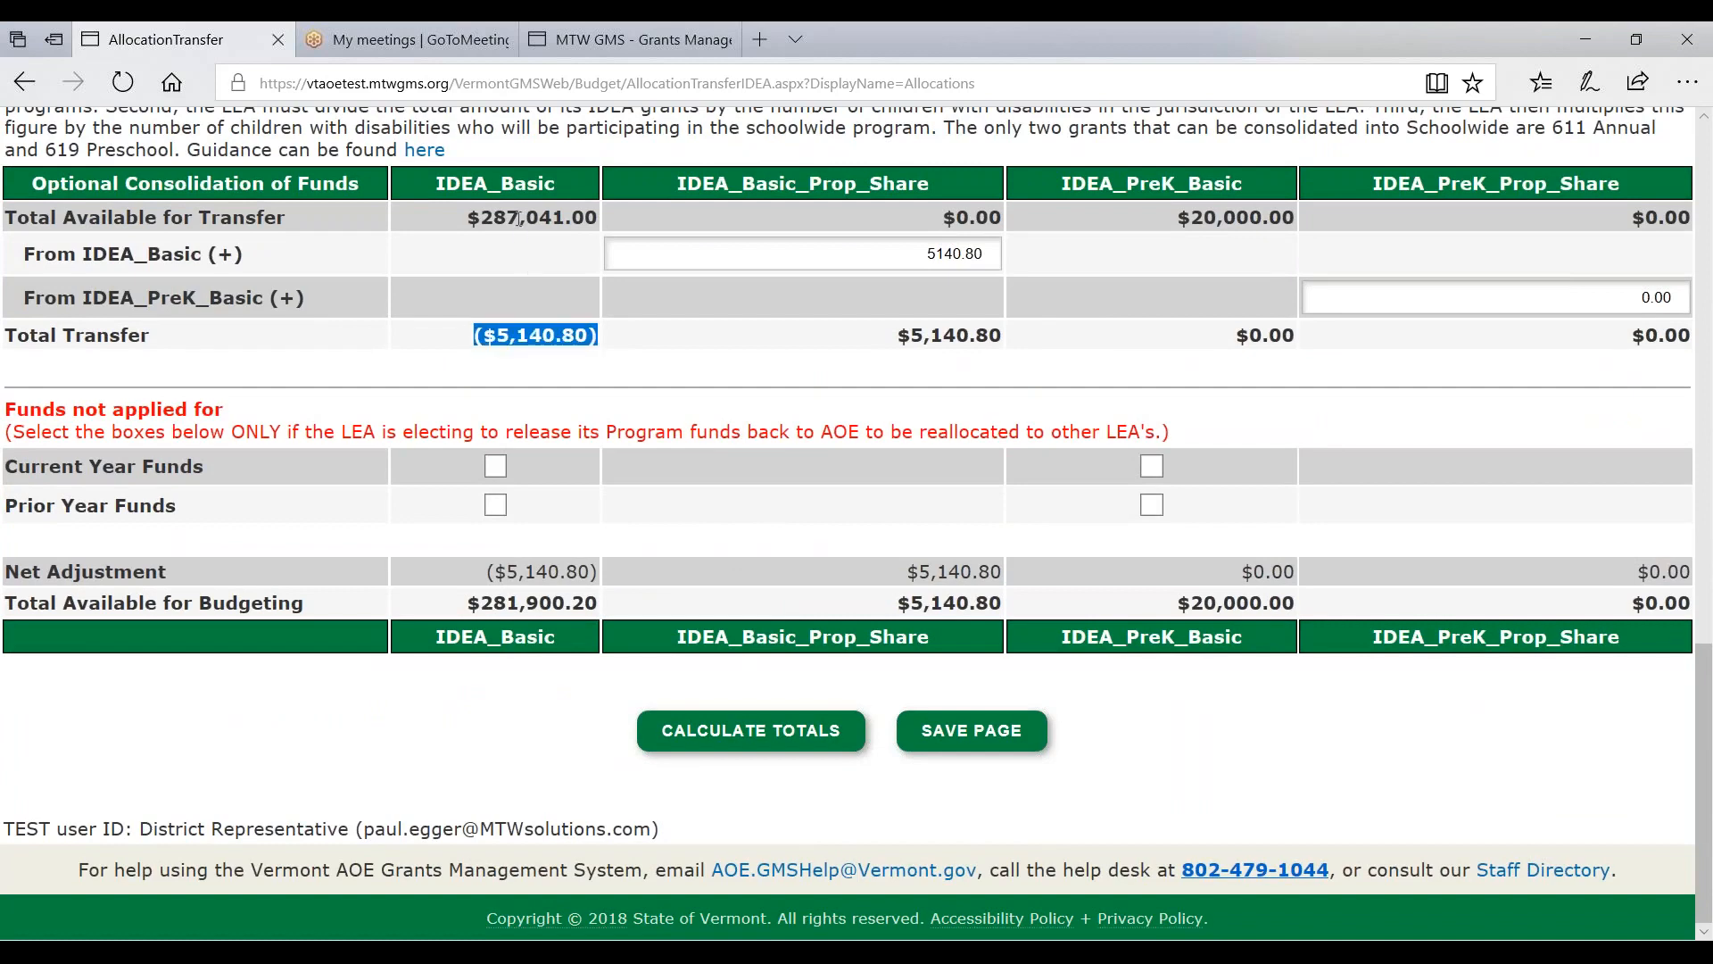
drag(896, 336, 1000, 337)
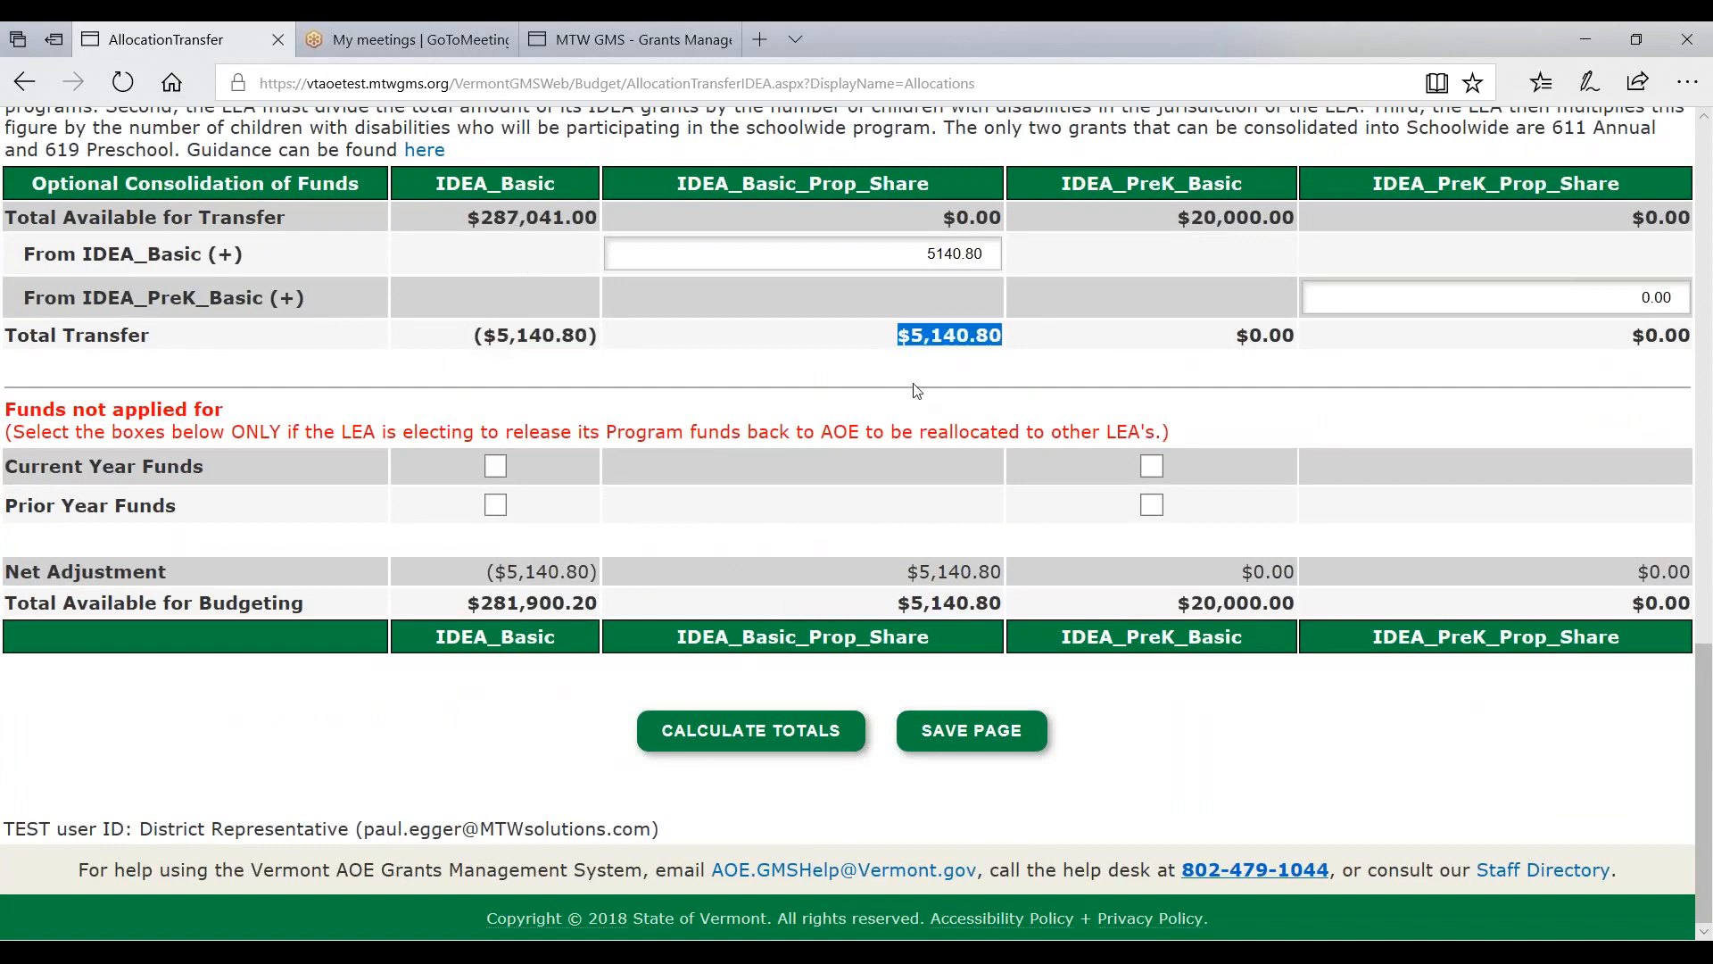
click(681, 193)
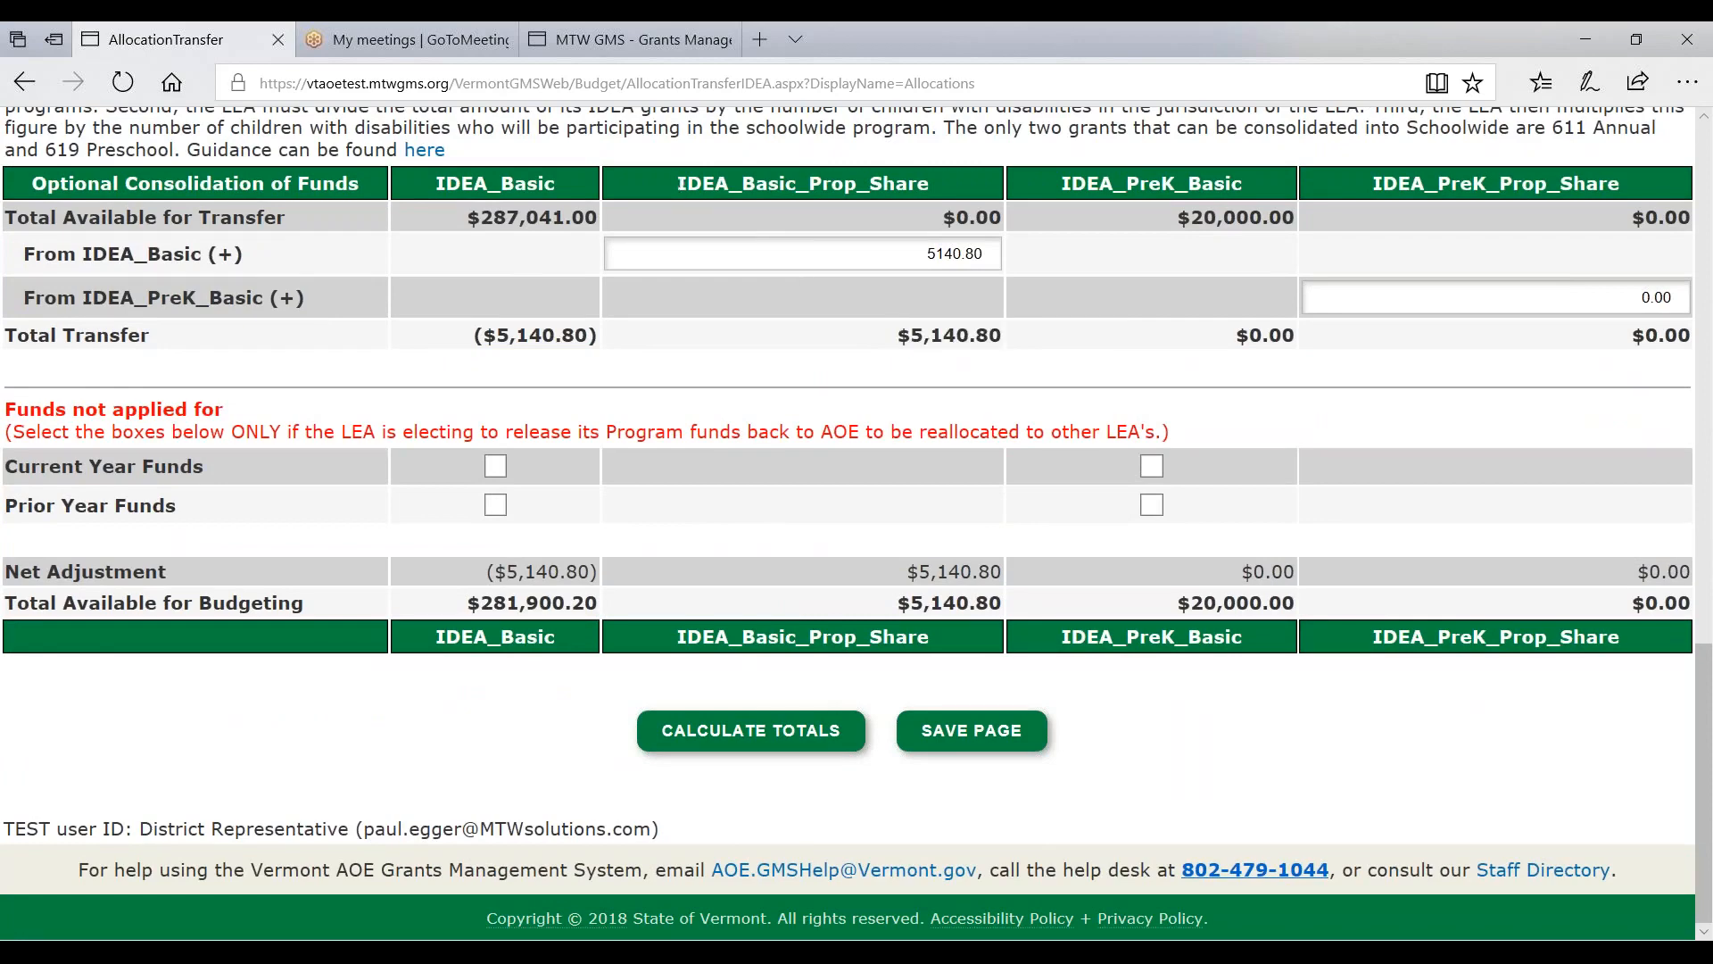
drag(680, 188, 1065, 173)
scroll(1065, 172, up, 2)
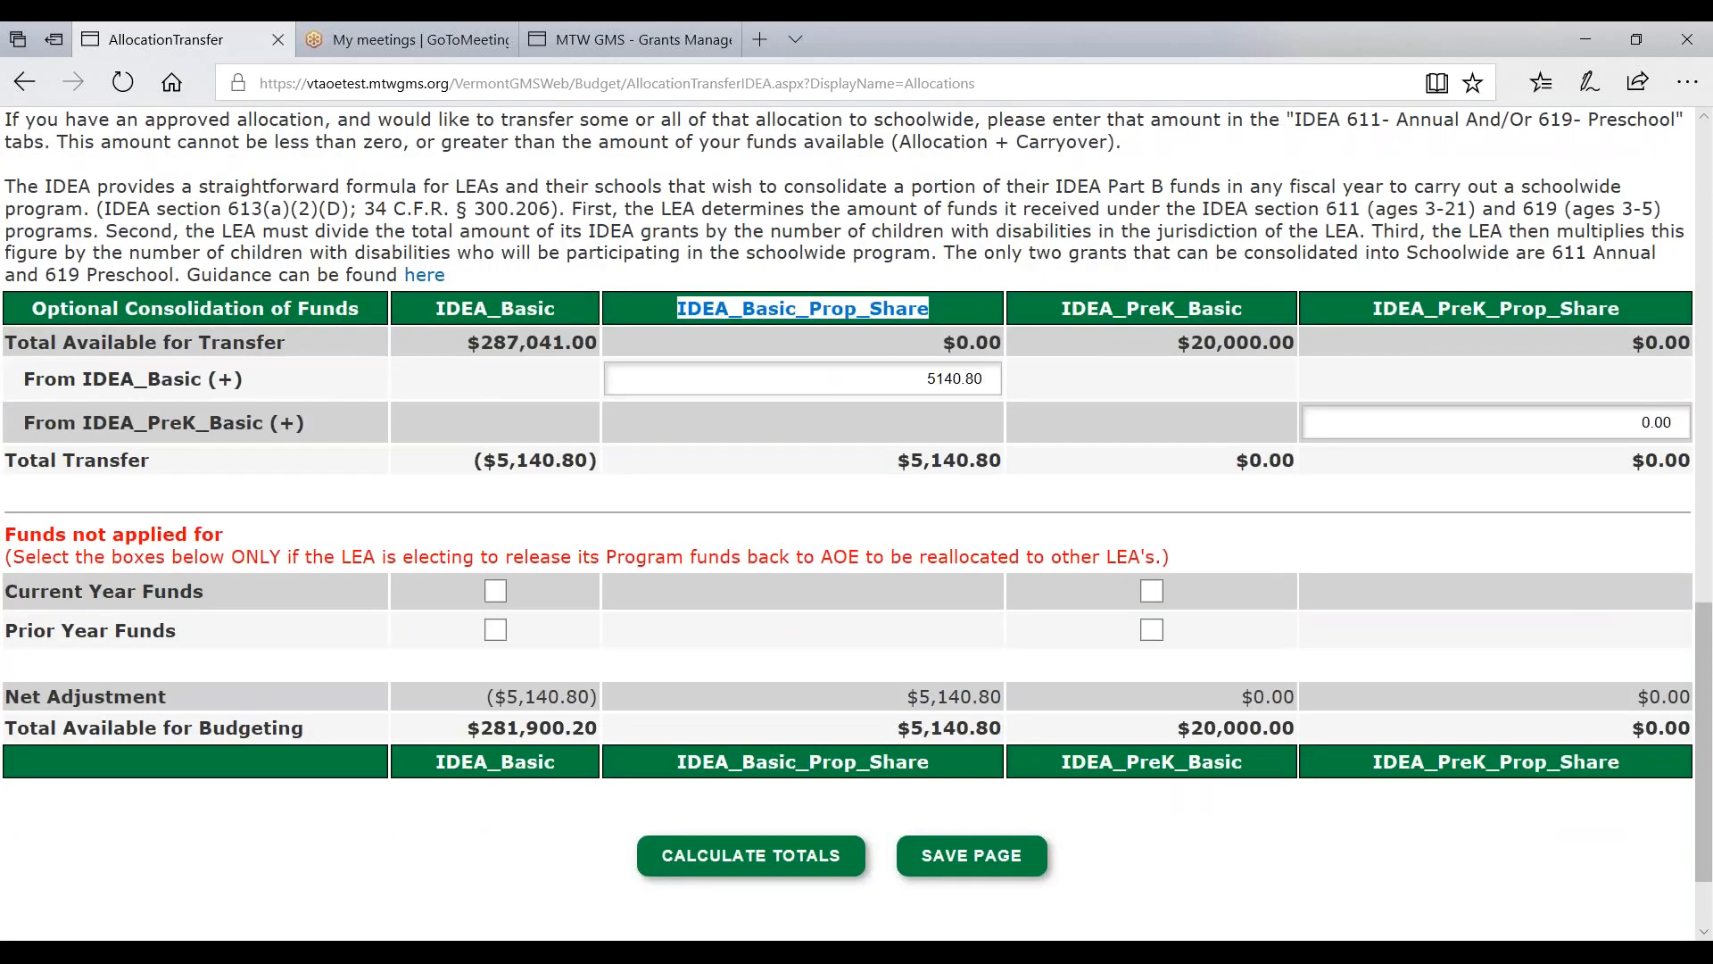
scroll(940, 205, up, 15)
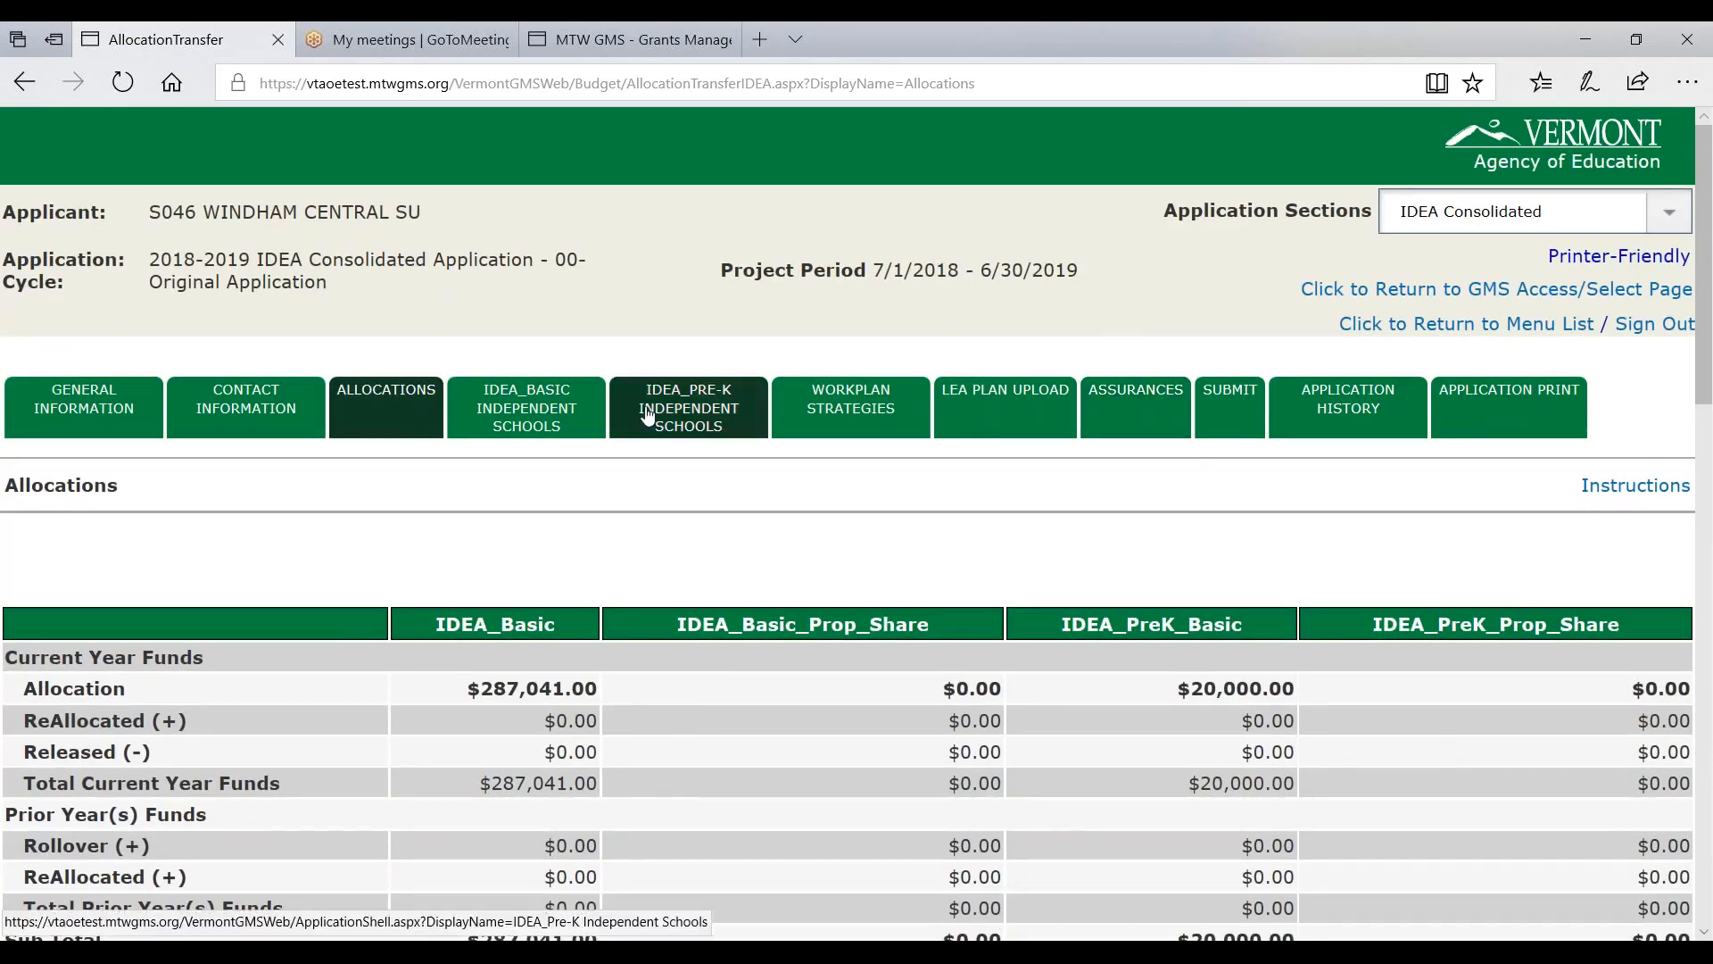
- On the IDEA Pre-K Independent Schools page, enter 98 public and 2 independent children
click(687, 406)
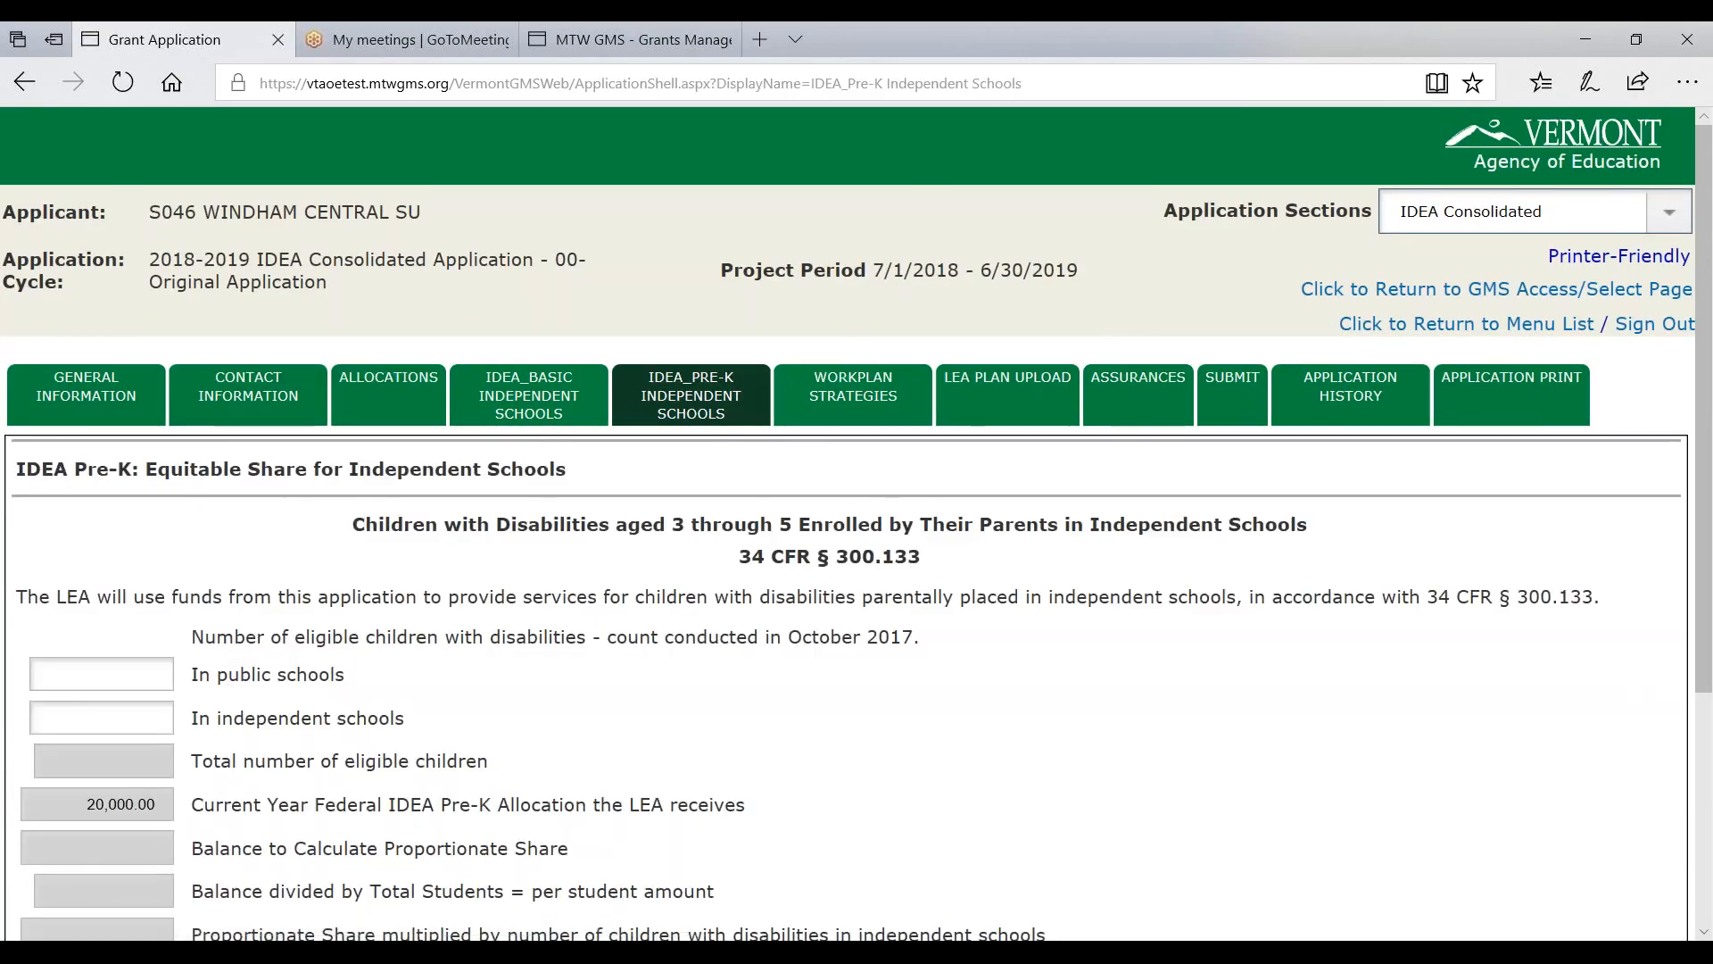
scroll(856, 535, down, 4)
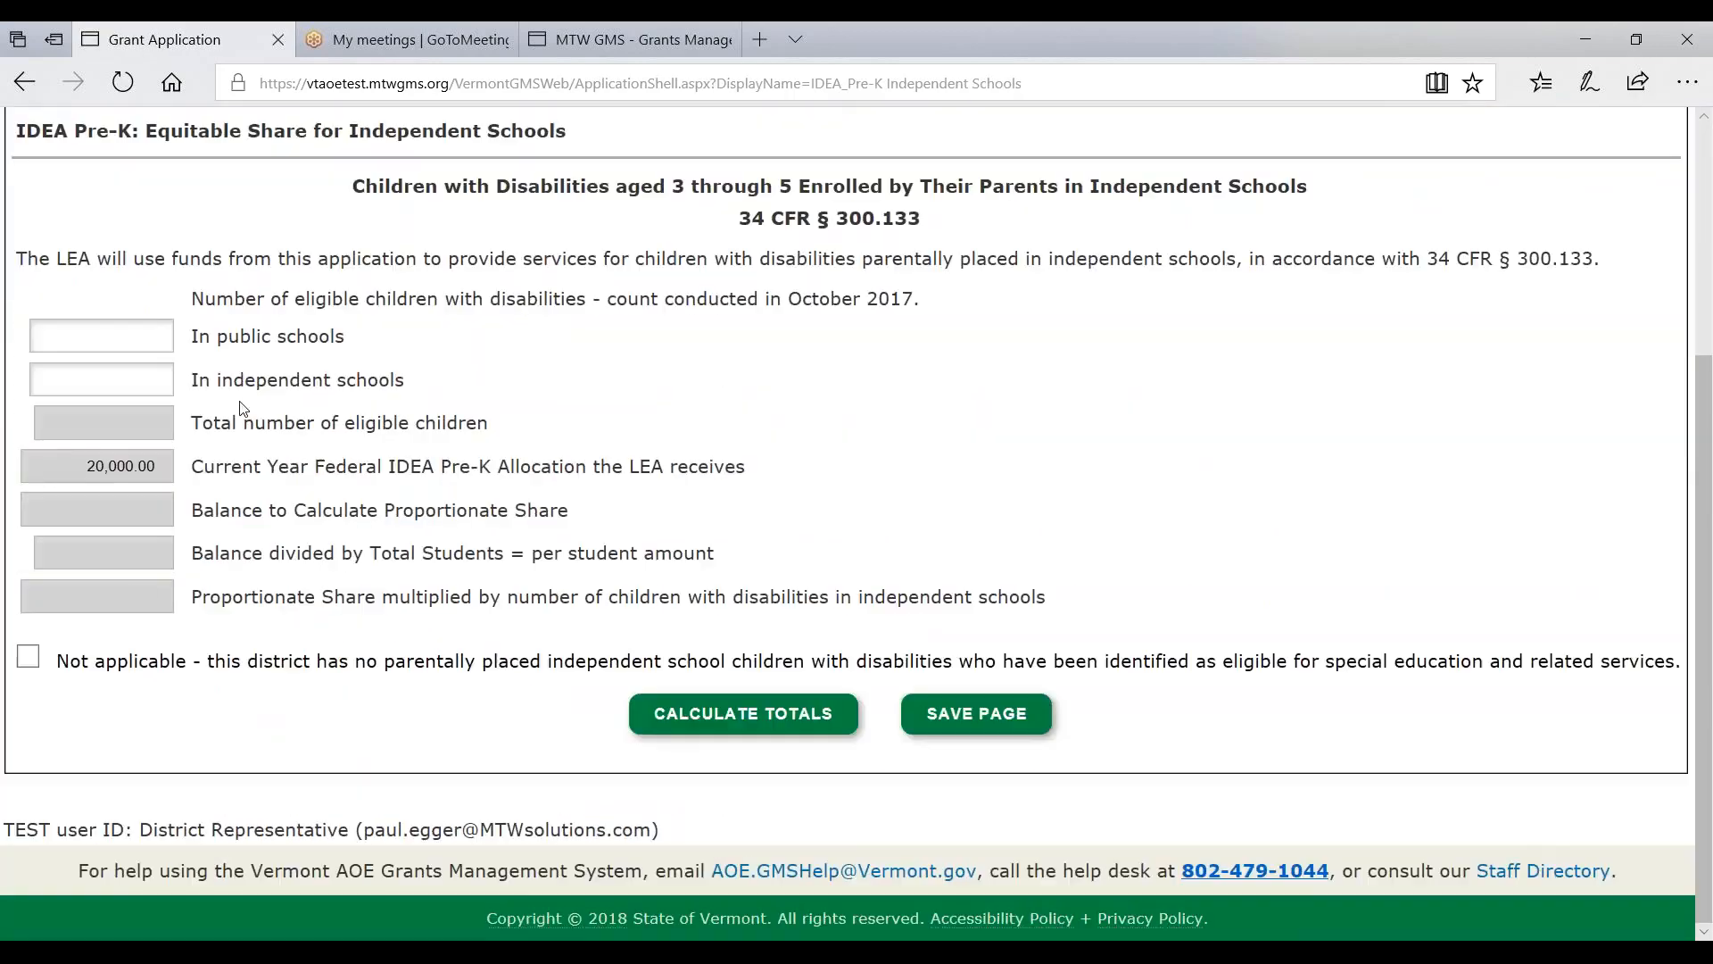
click(107, 335)
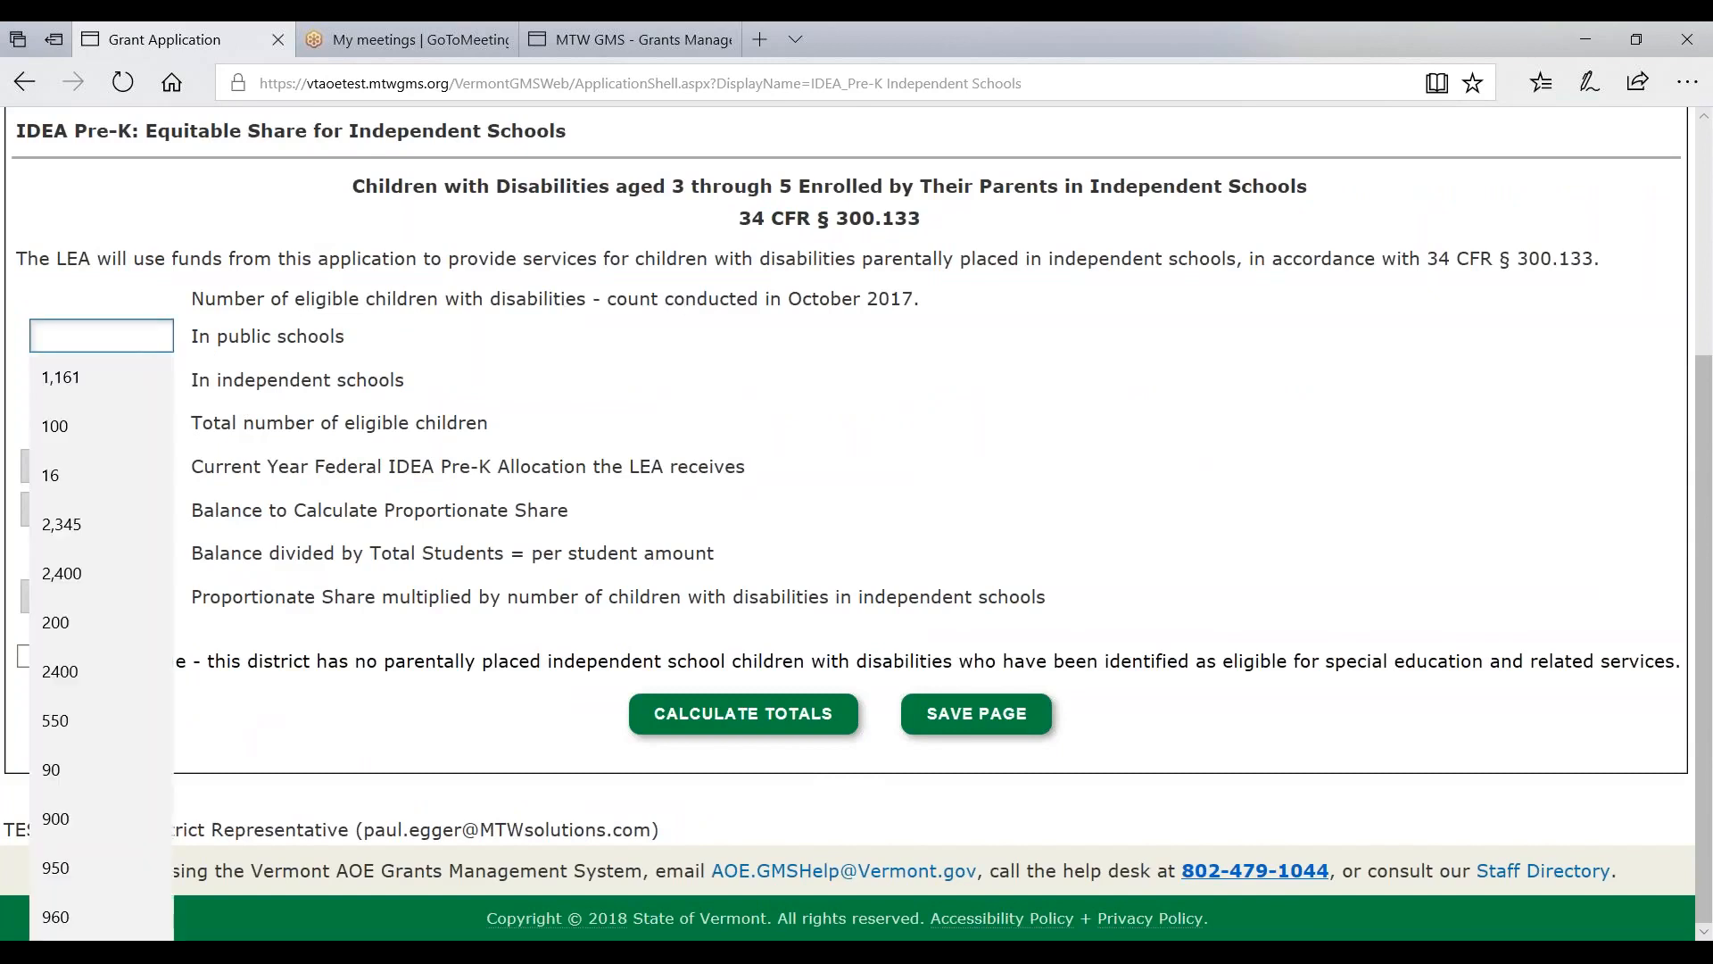
click(121, 431)
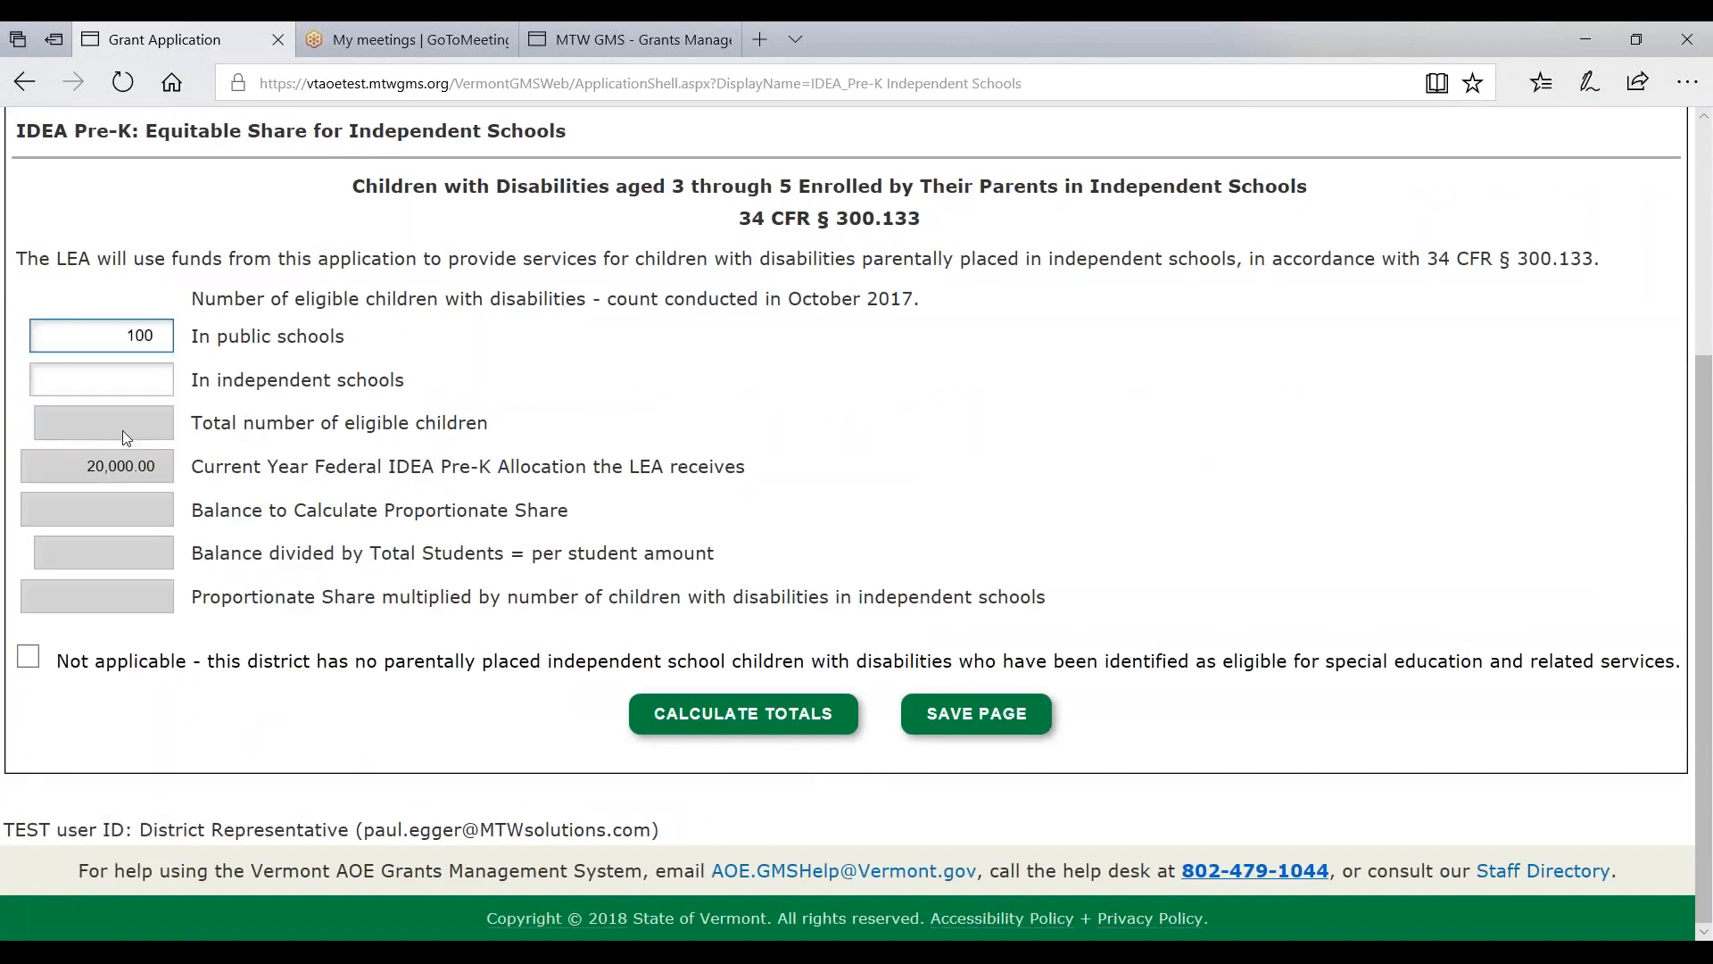
click(125, 379)
drag(150, 336, 69, 346)
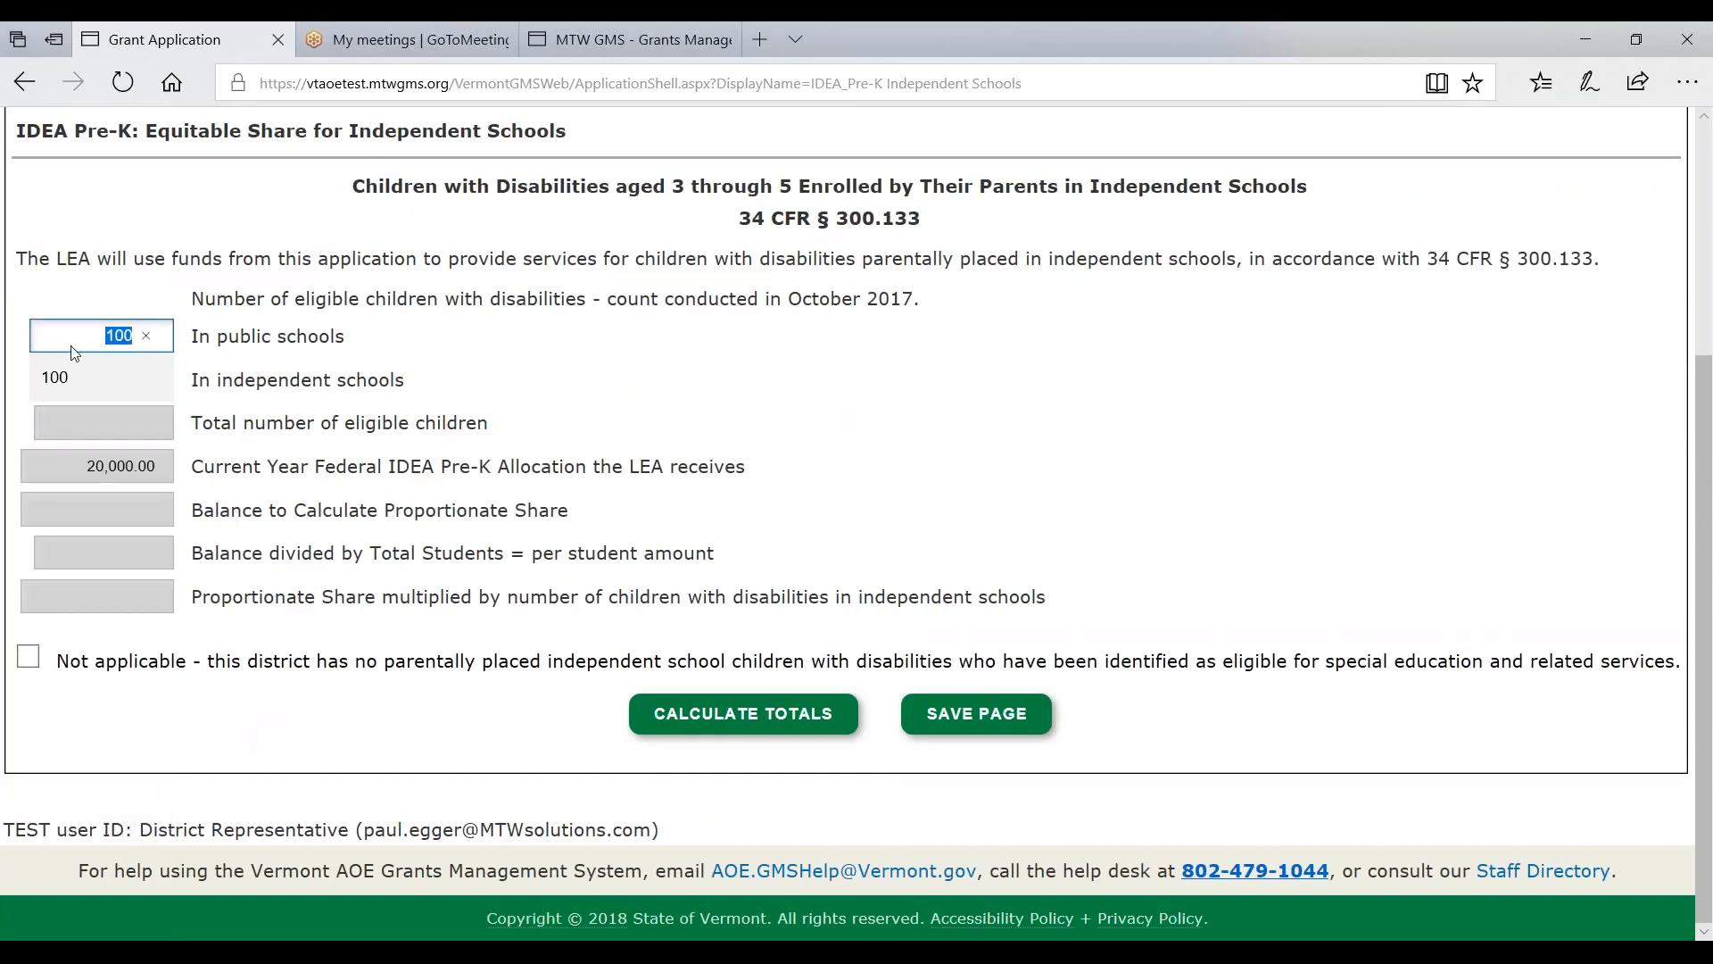
text(98)
key(Tab)
text(2)
key(Tab)
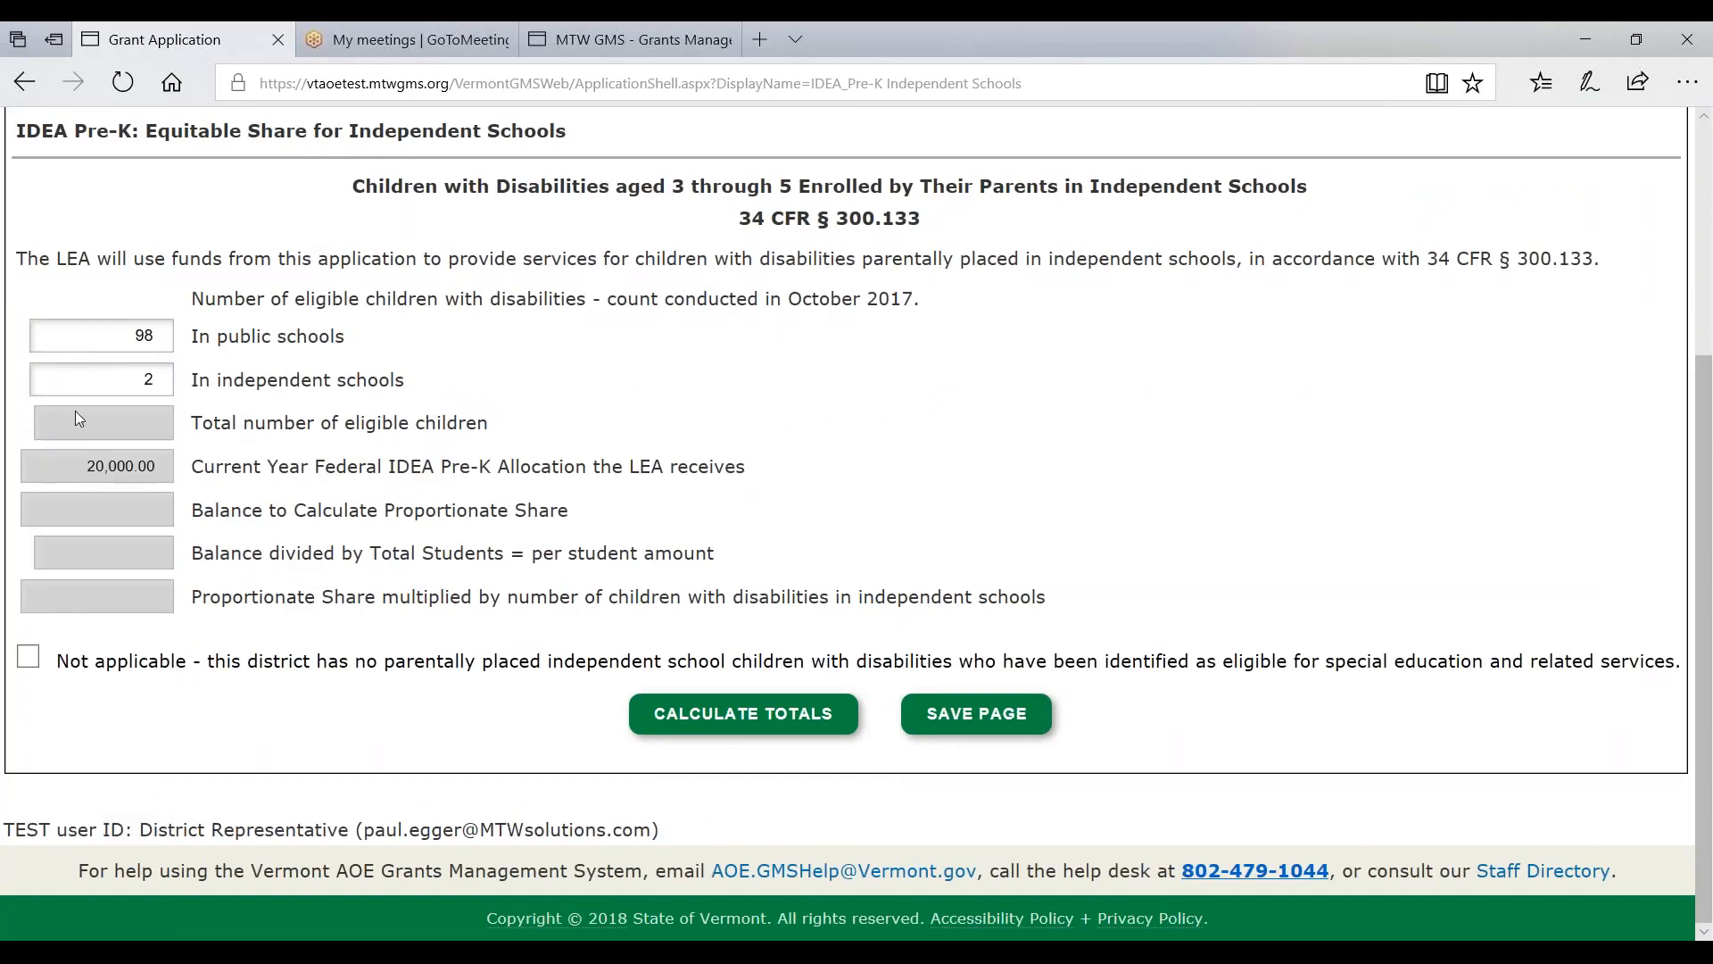
- Calculate and save the resulting $400.00 Pre-K proportionate share
click(738, 723)
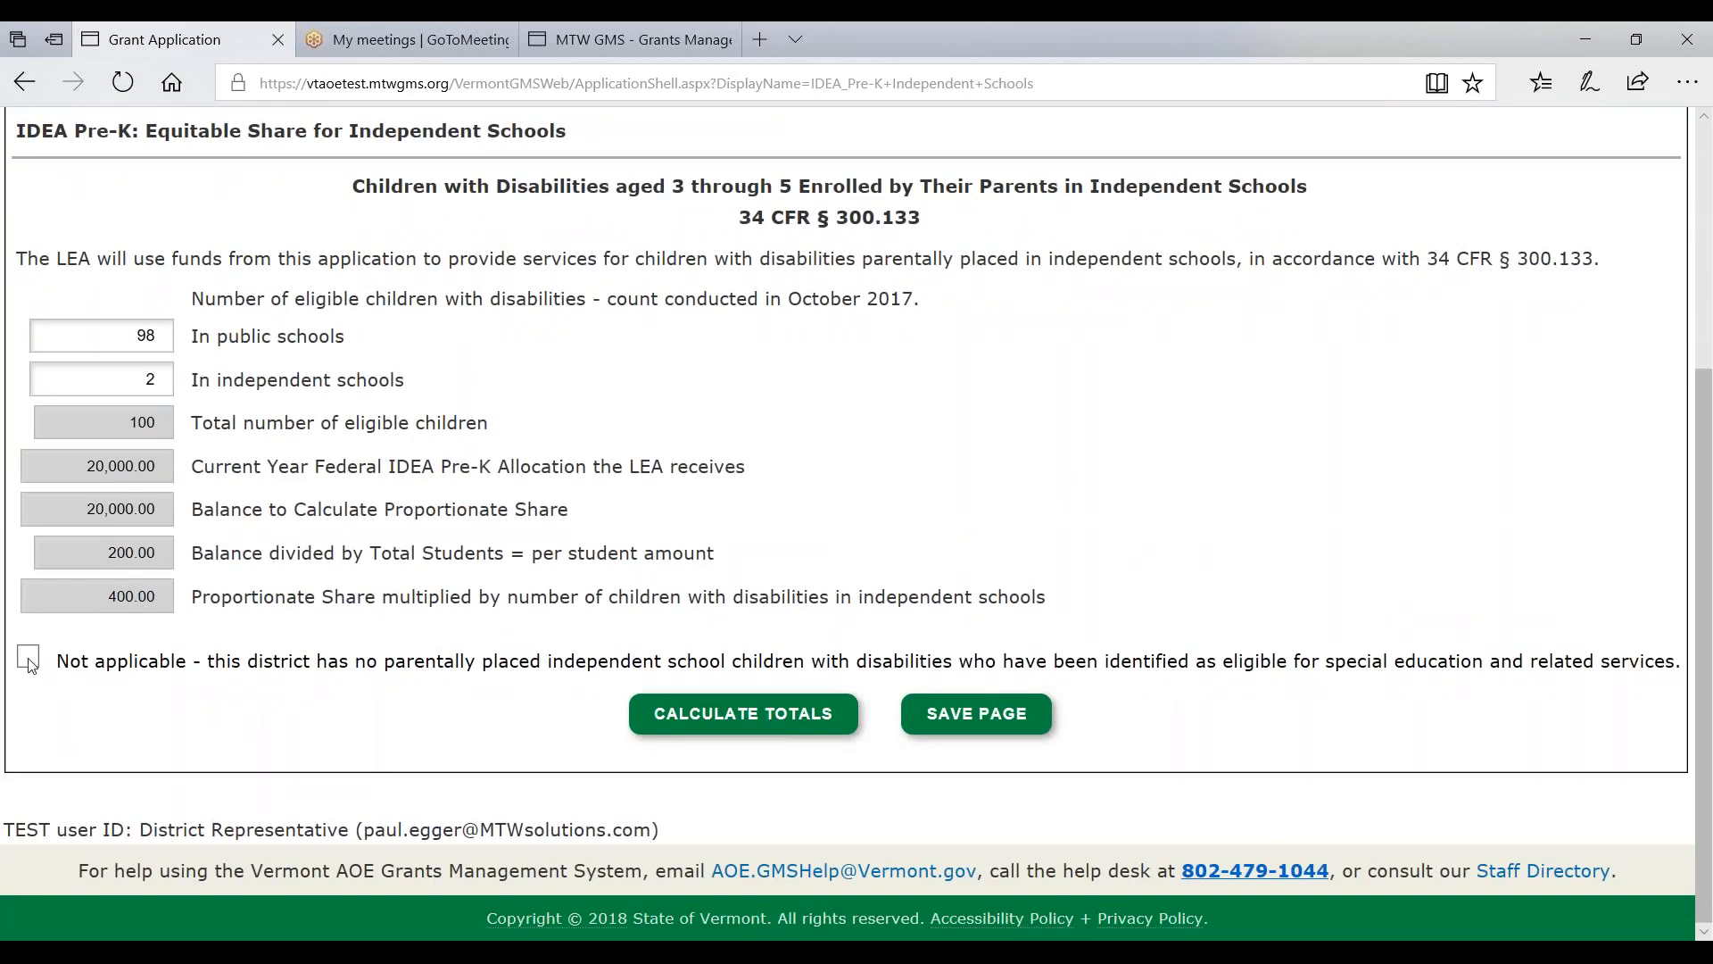
click(964, 730)
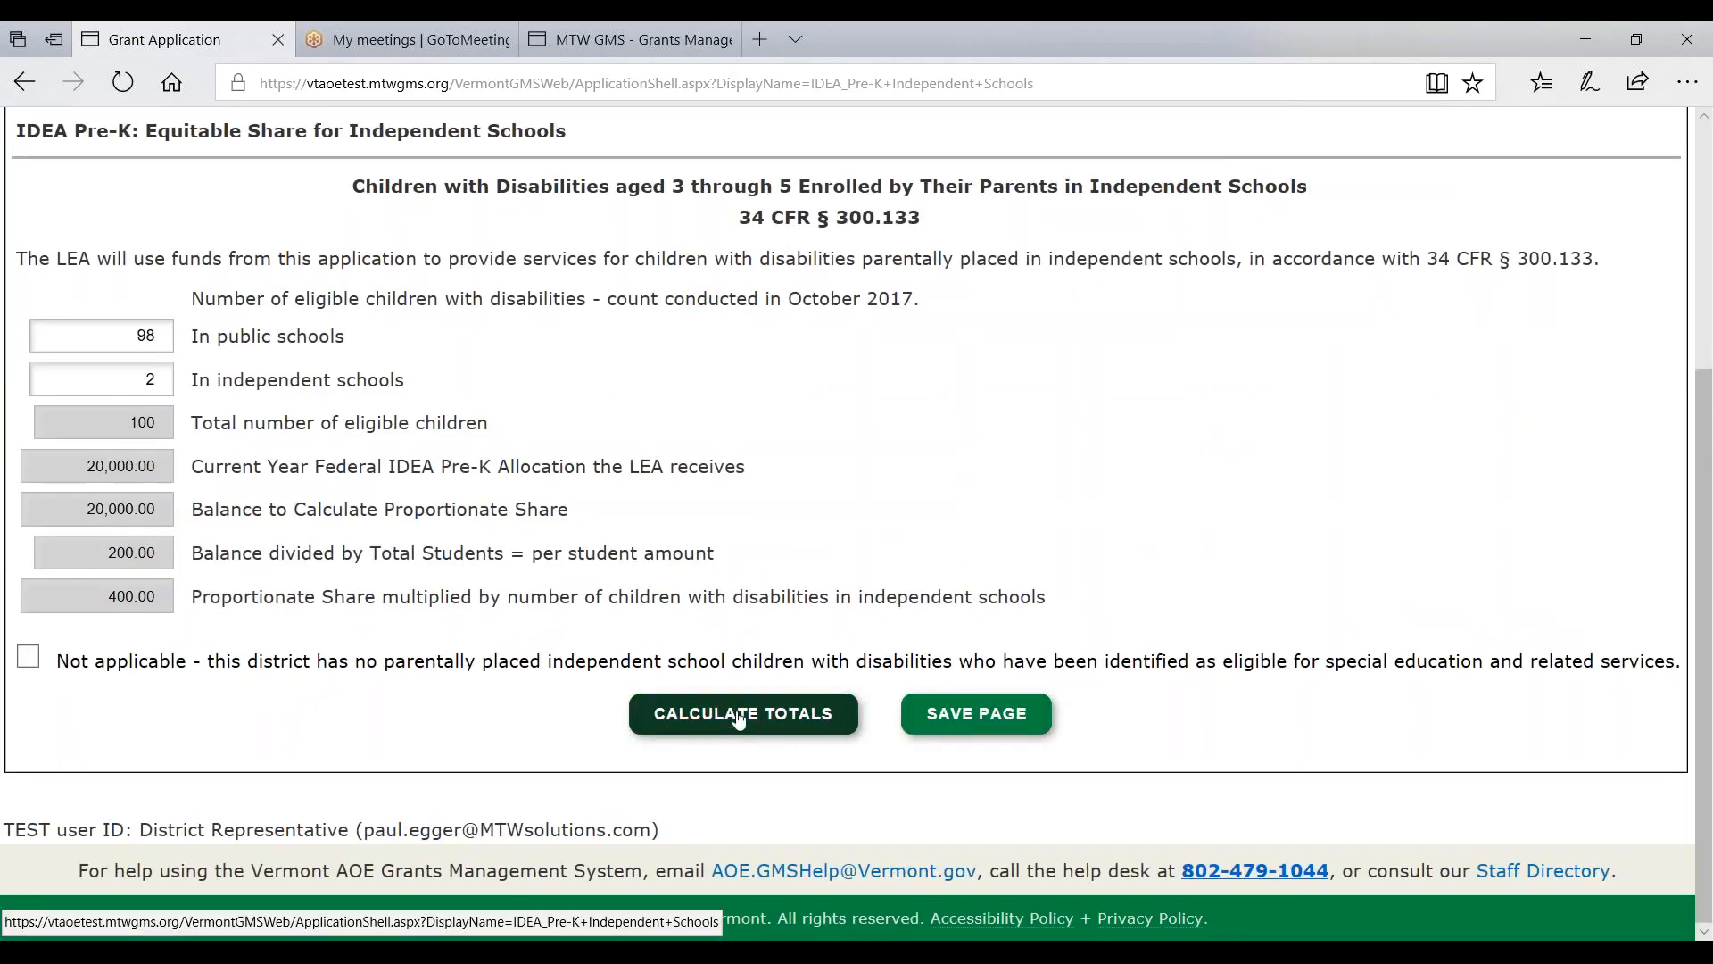
click(983, 718)
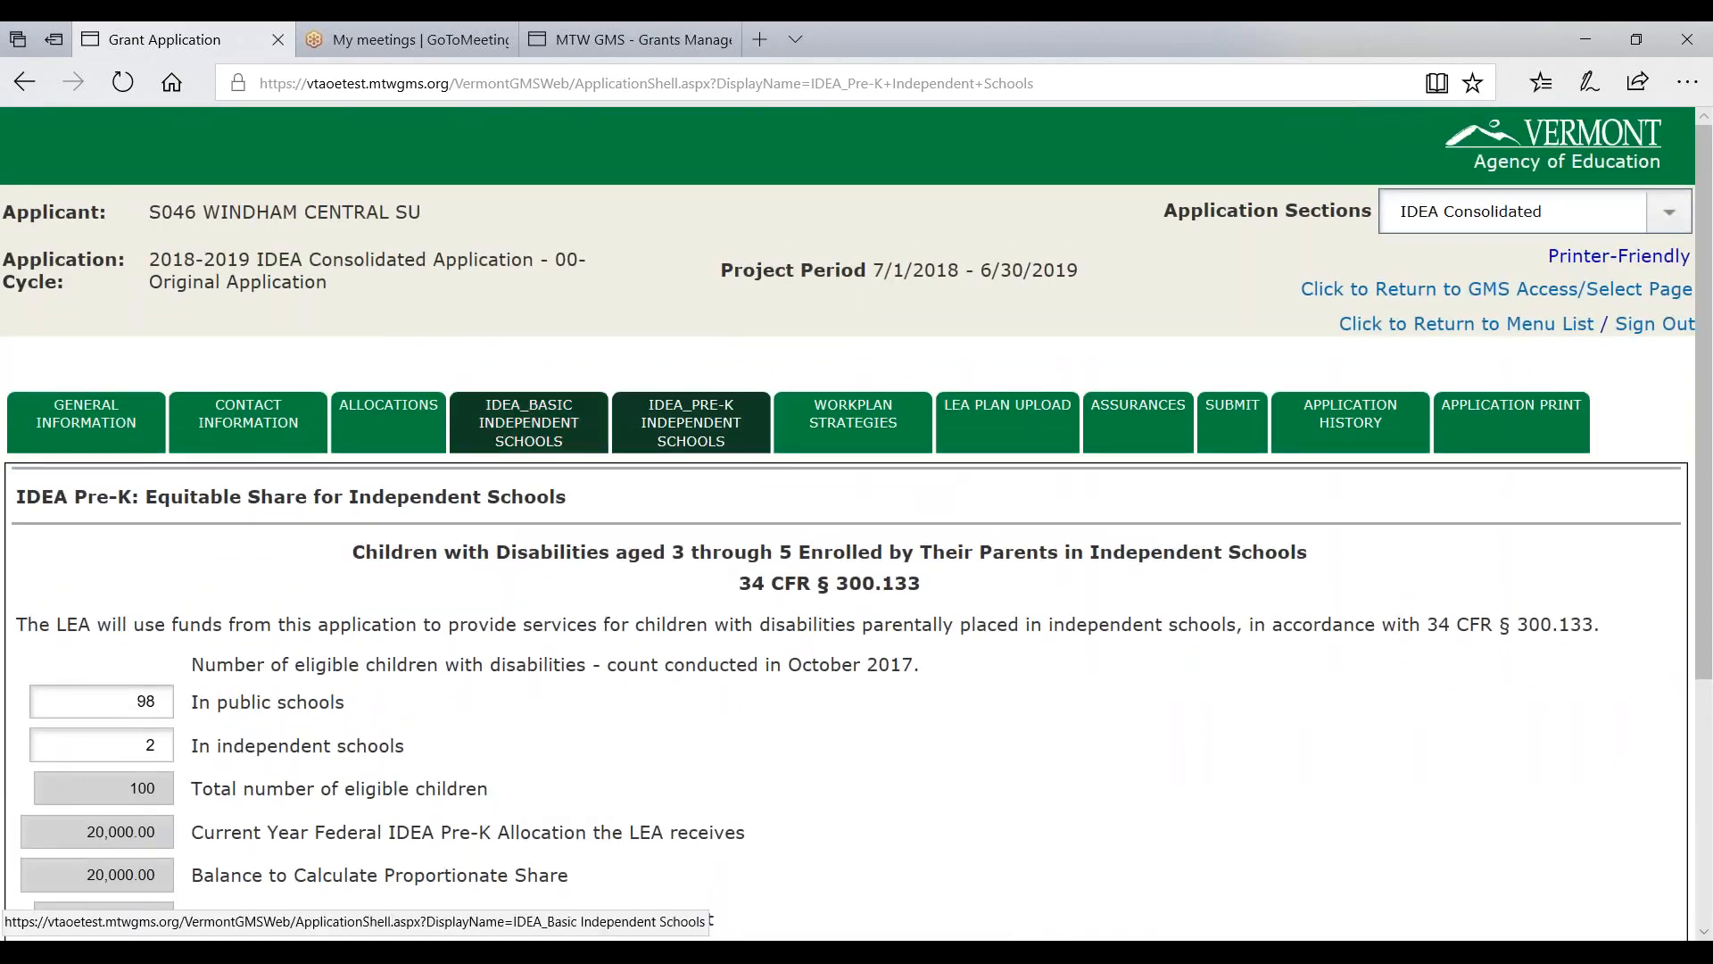
- Save the $400.00 IDEA_PreK_Basic to IDEA_PreK_Prop_Share transfer, confirming $19,600.00 remains
click(416, 437)
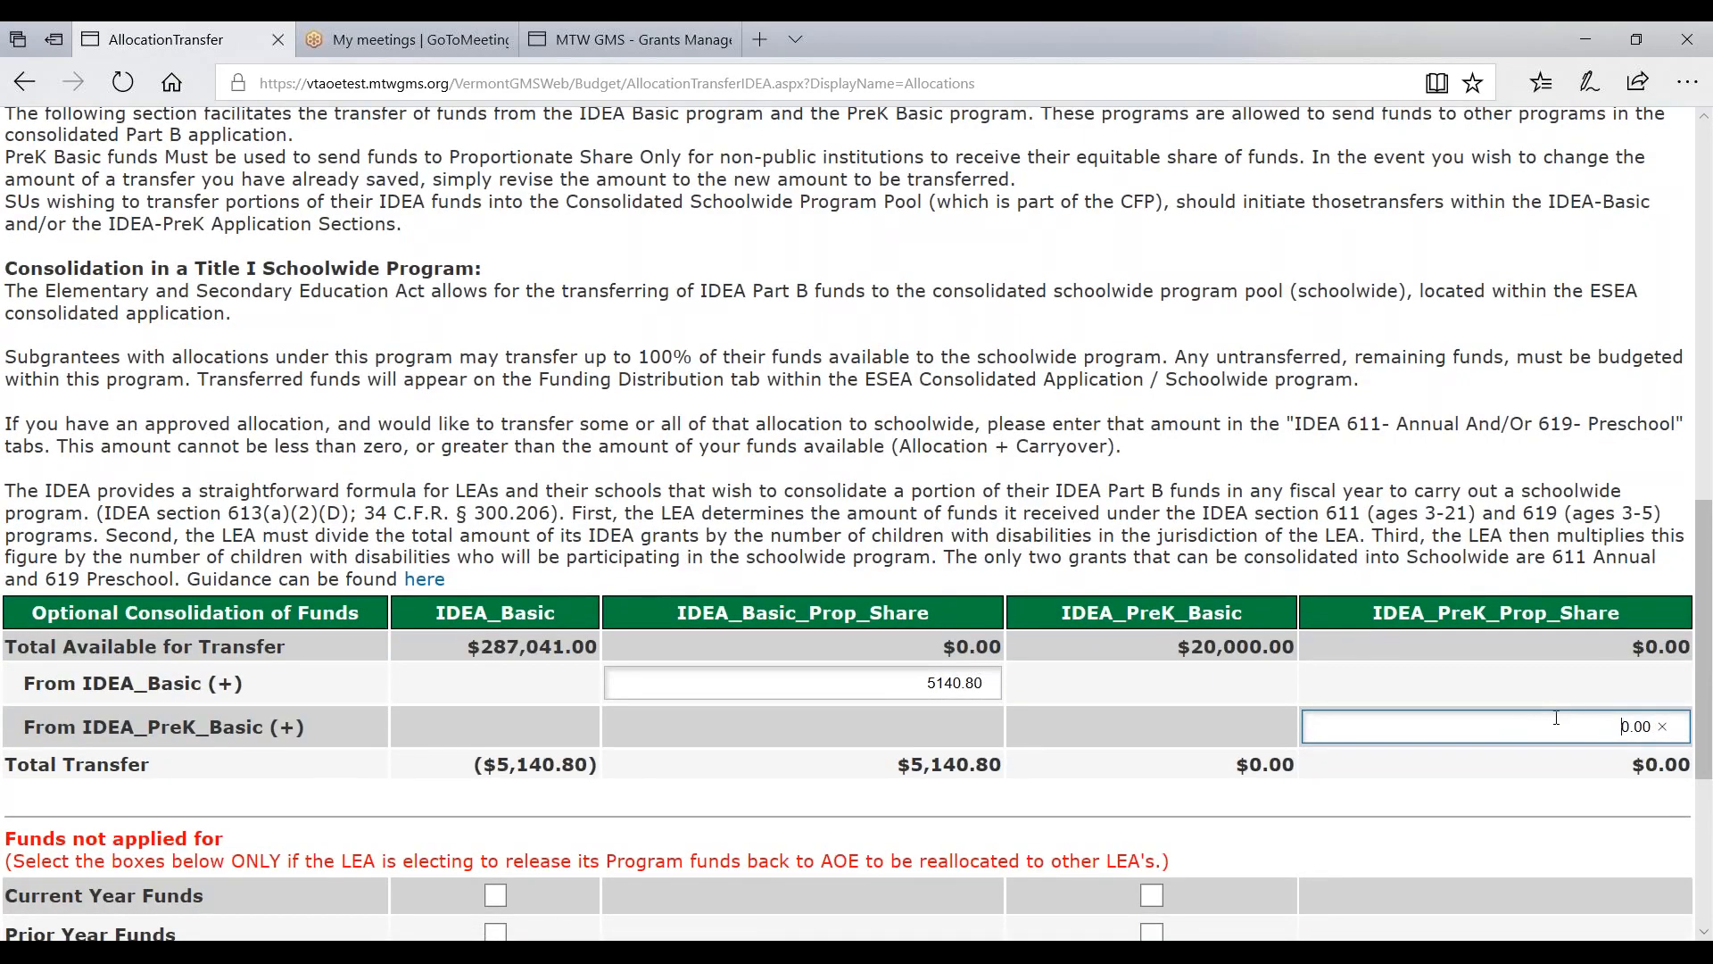
scroll(1588, 741, down, 5)
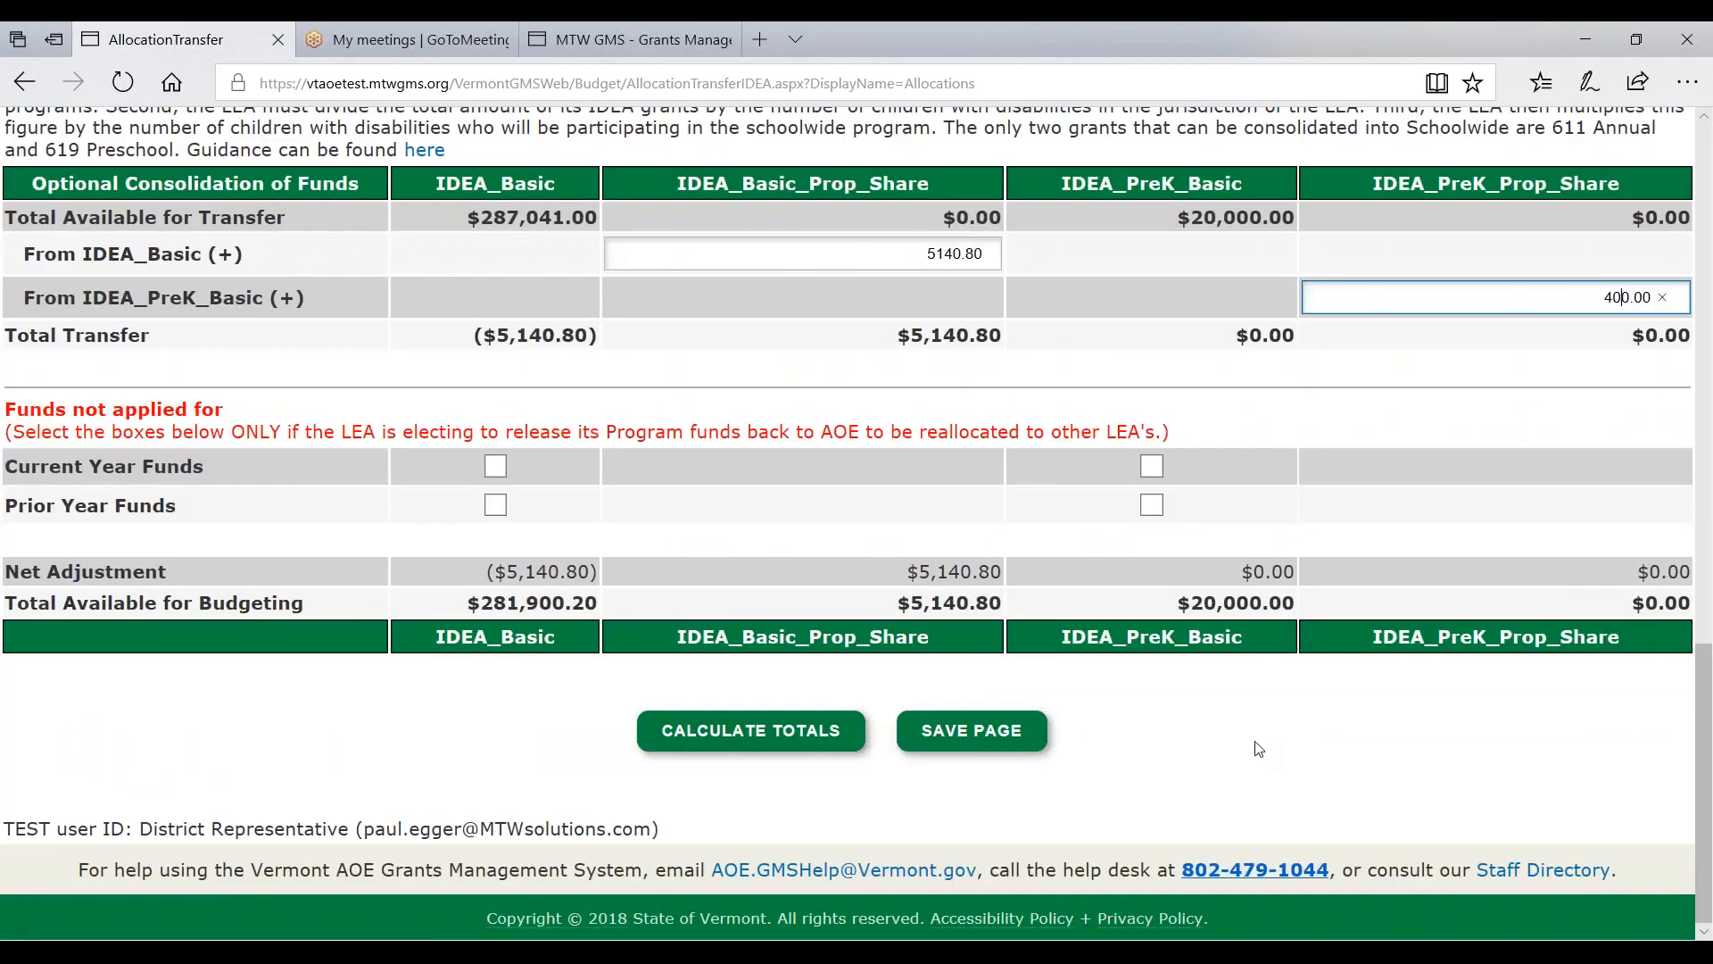
click(997, 733)
scroll(1008, 733, down, 20)
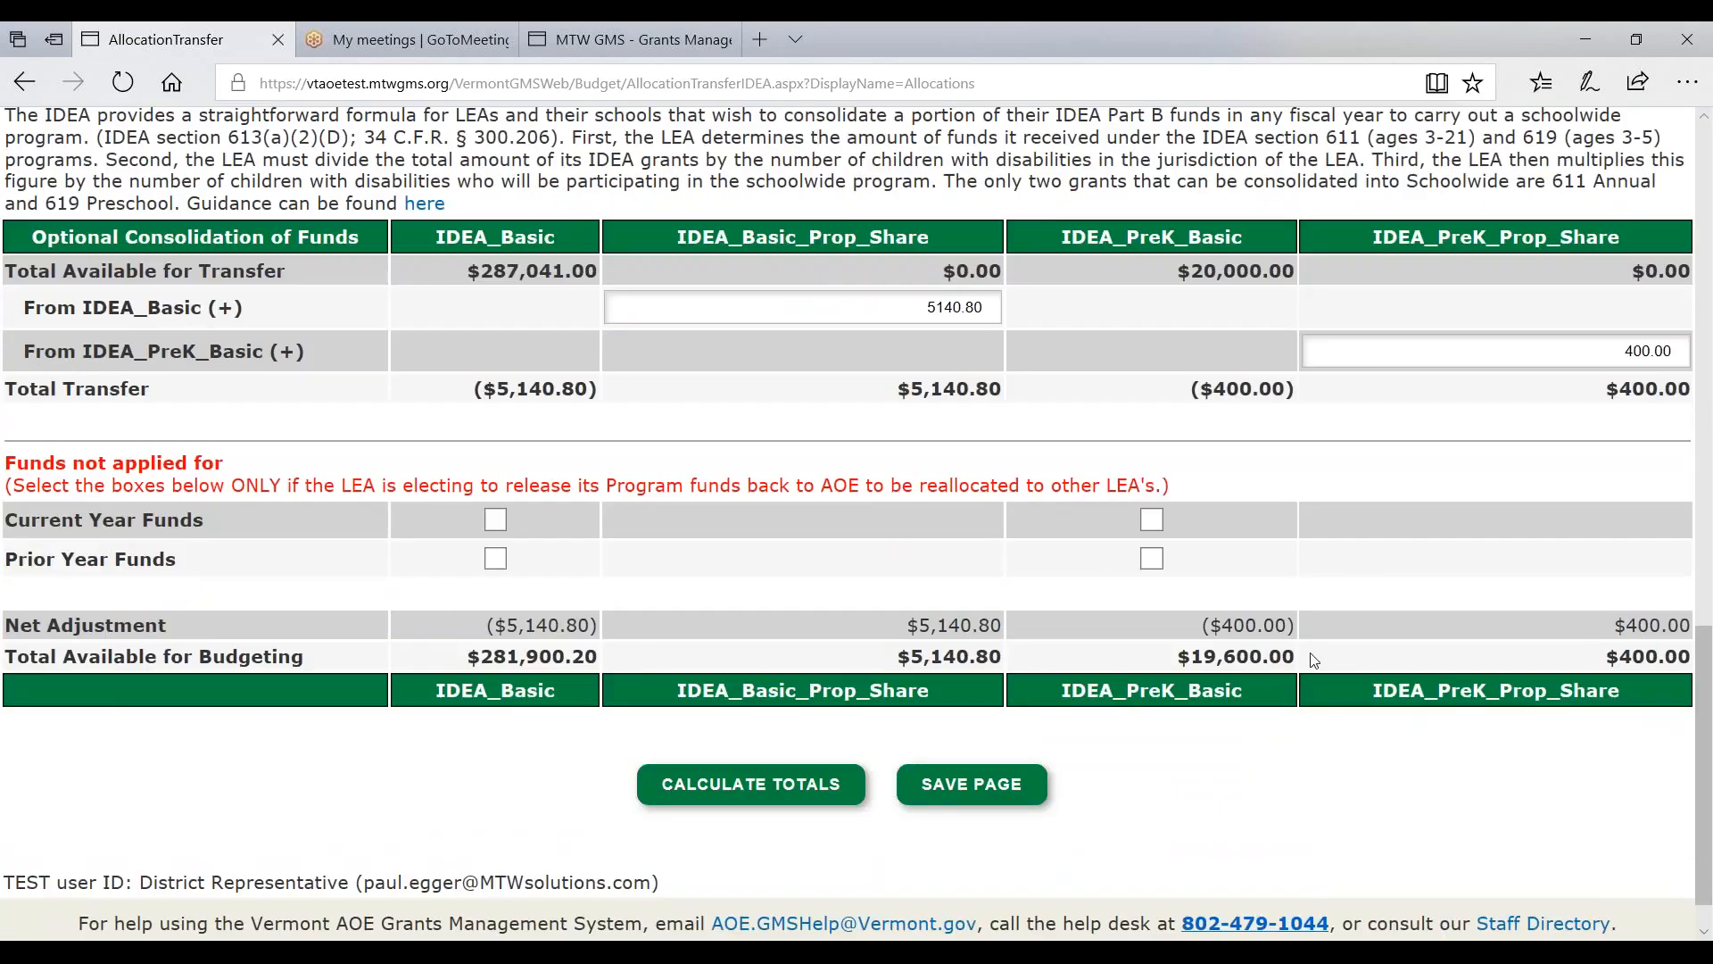
drag(1176, 664, 1303, 664)
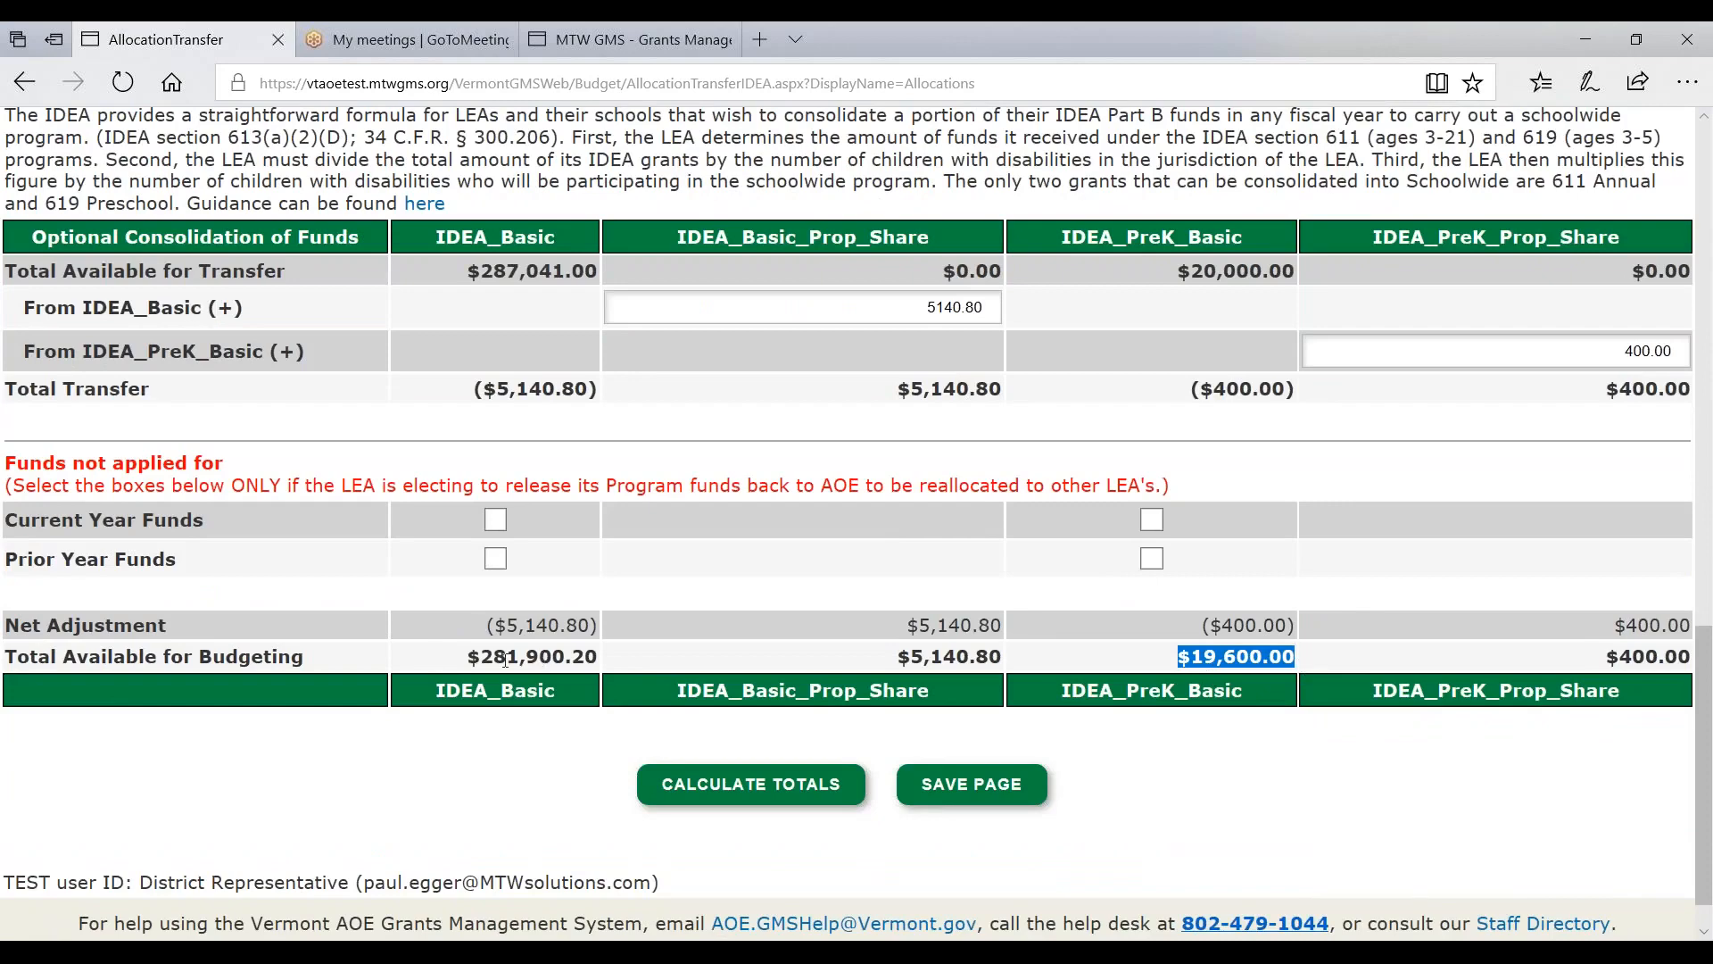
scroll(523, 664, up, 20)
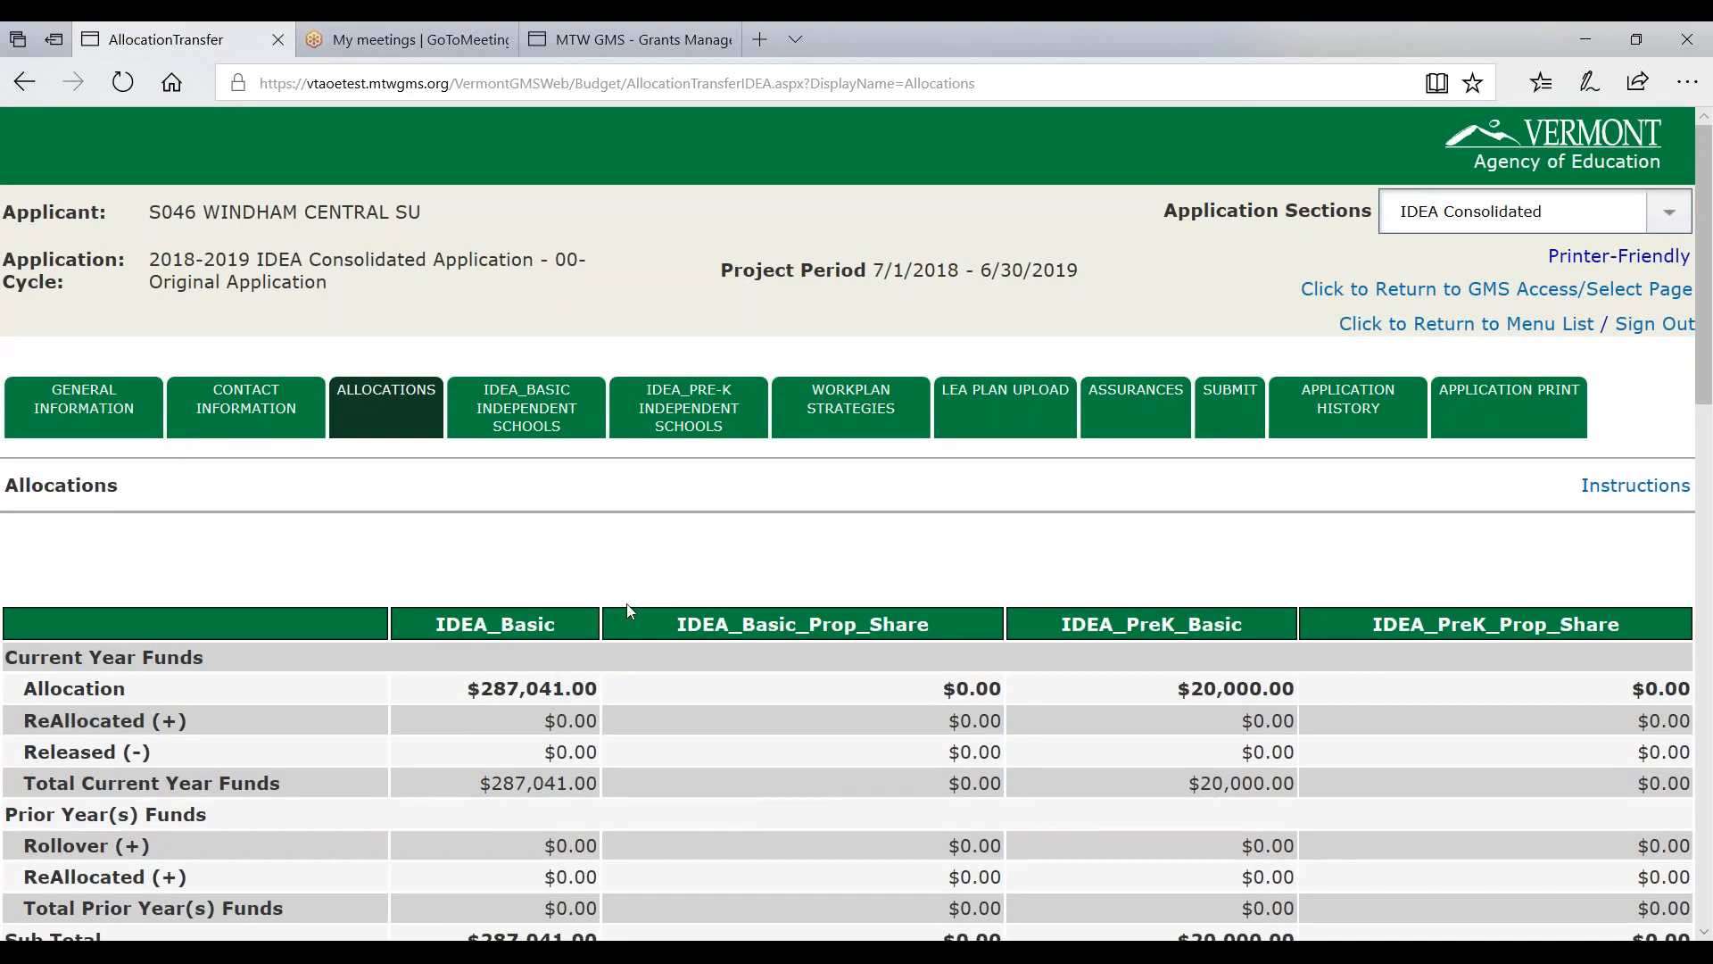
- Open the Workplan Strategies section and review its heading and strategy instructions
click(838, 417)
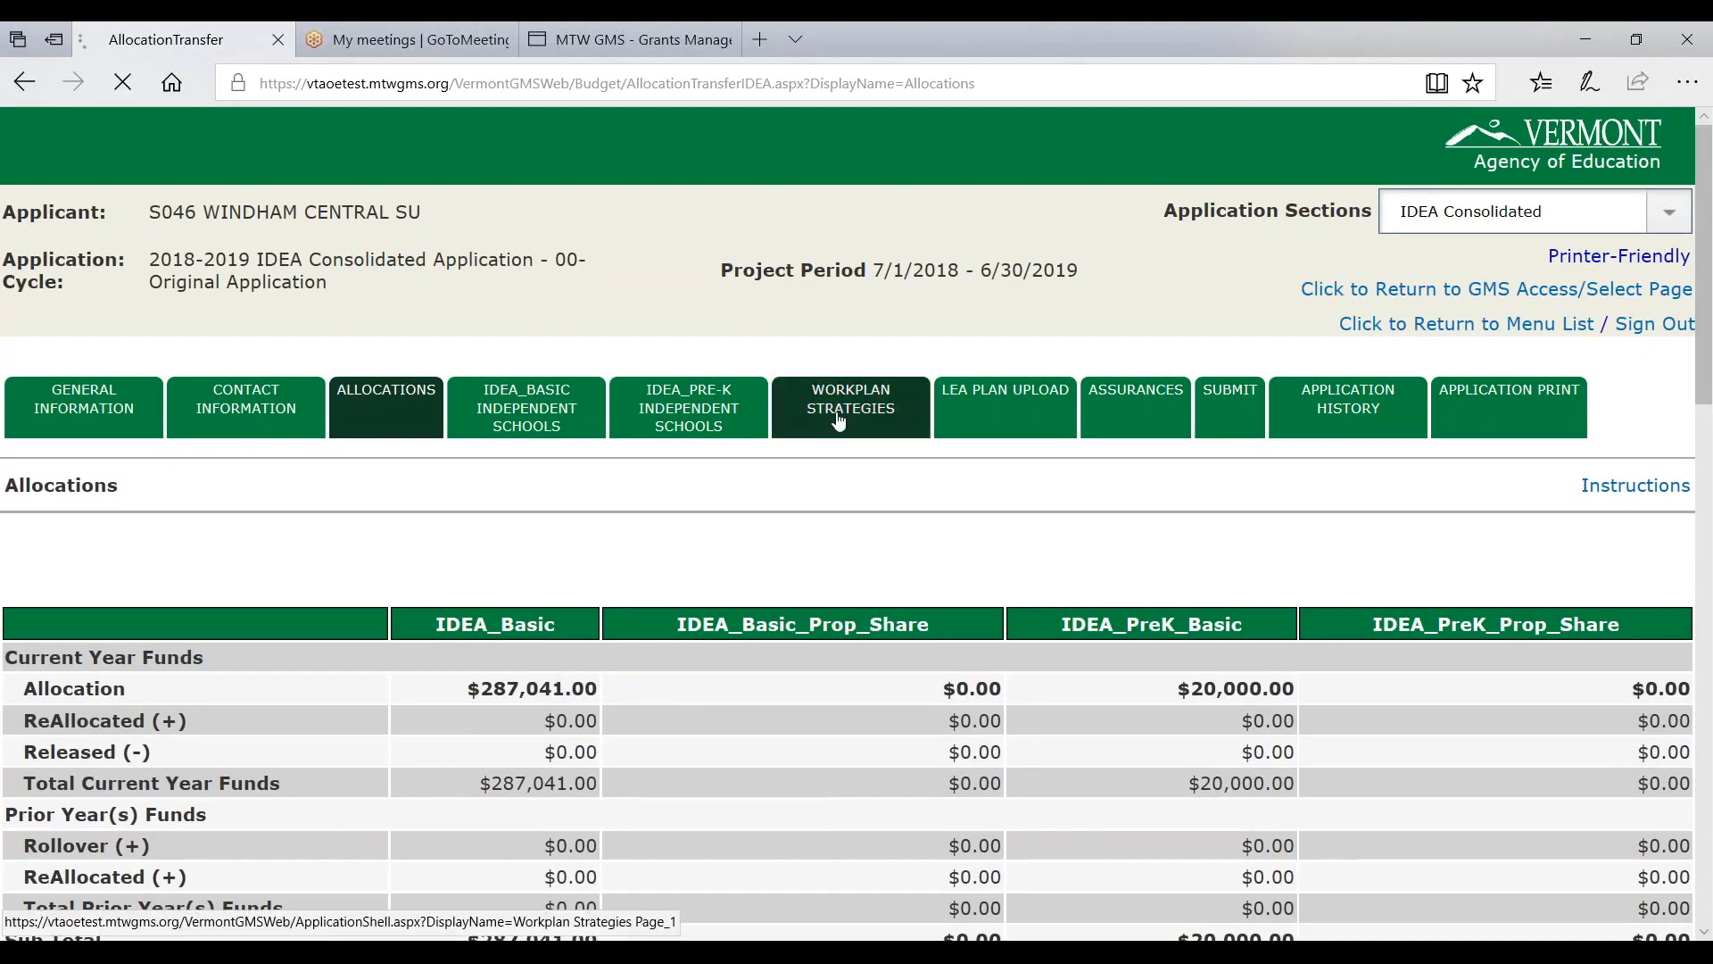
scroll(642, 513, down, 3)
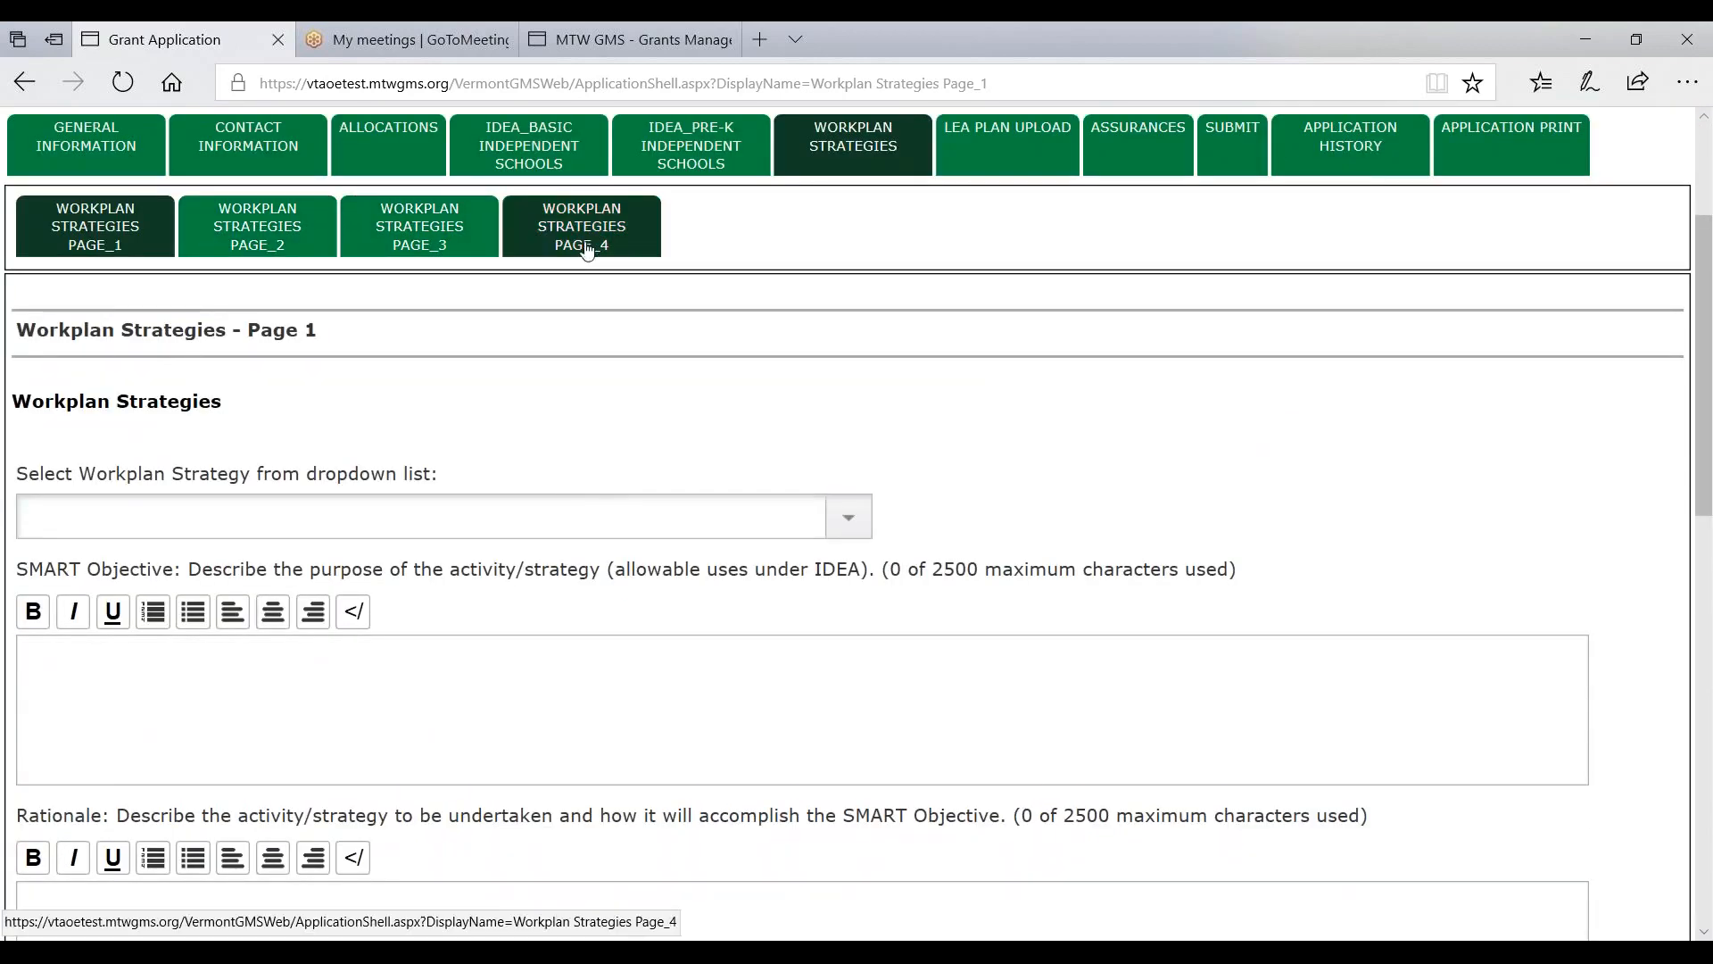
drag(67, 401, 228, 402)
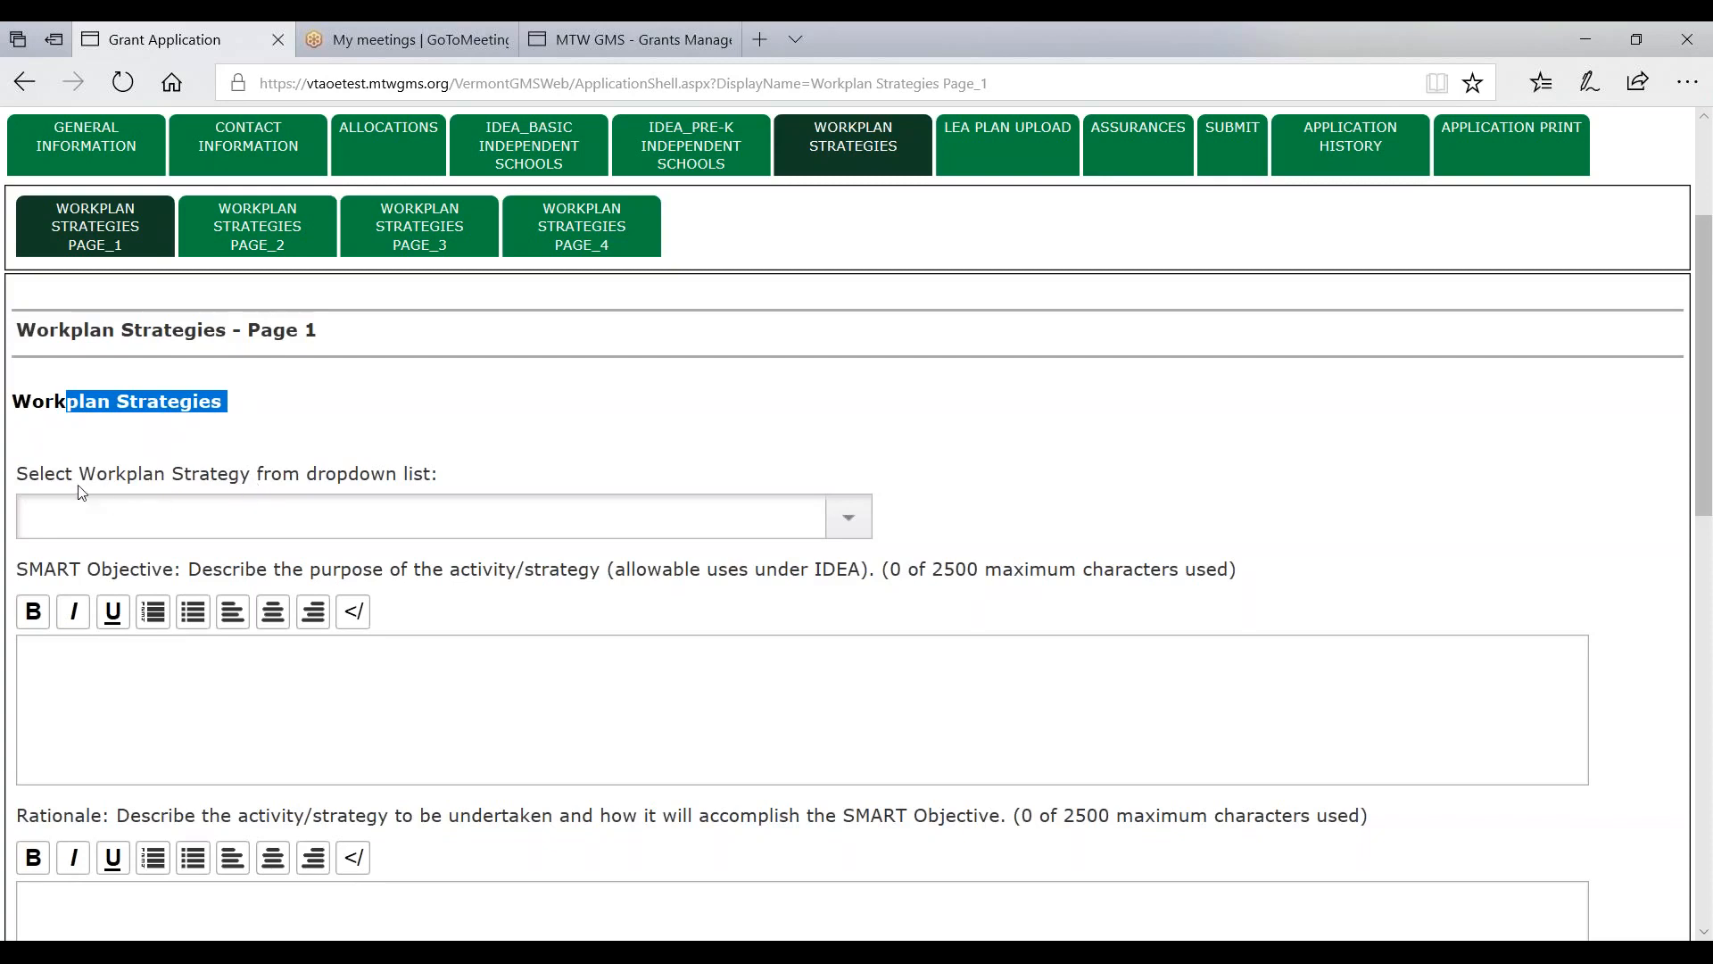
click(33, 480)
drag(33, 480, 498, 471)
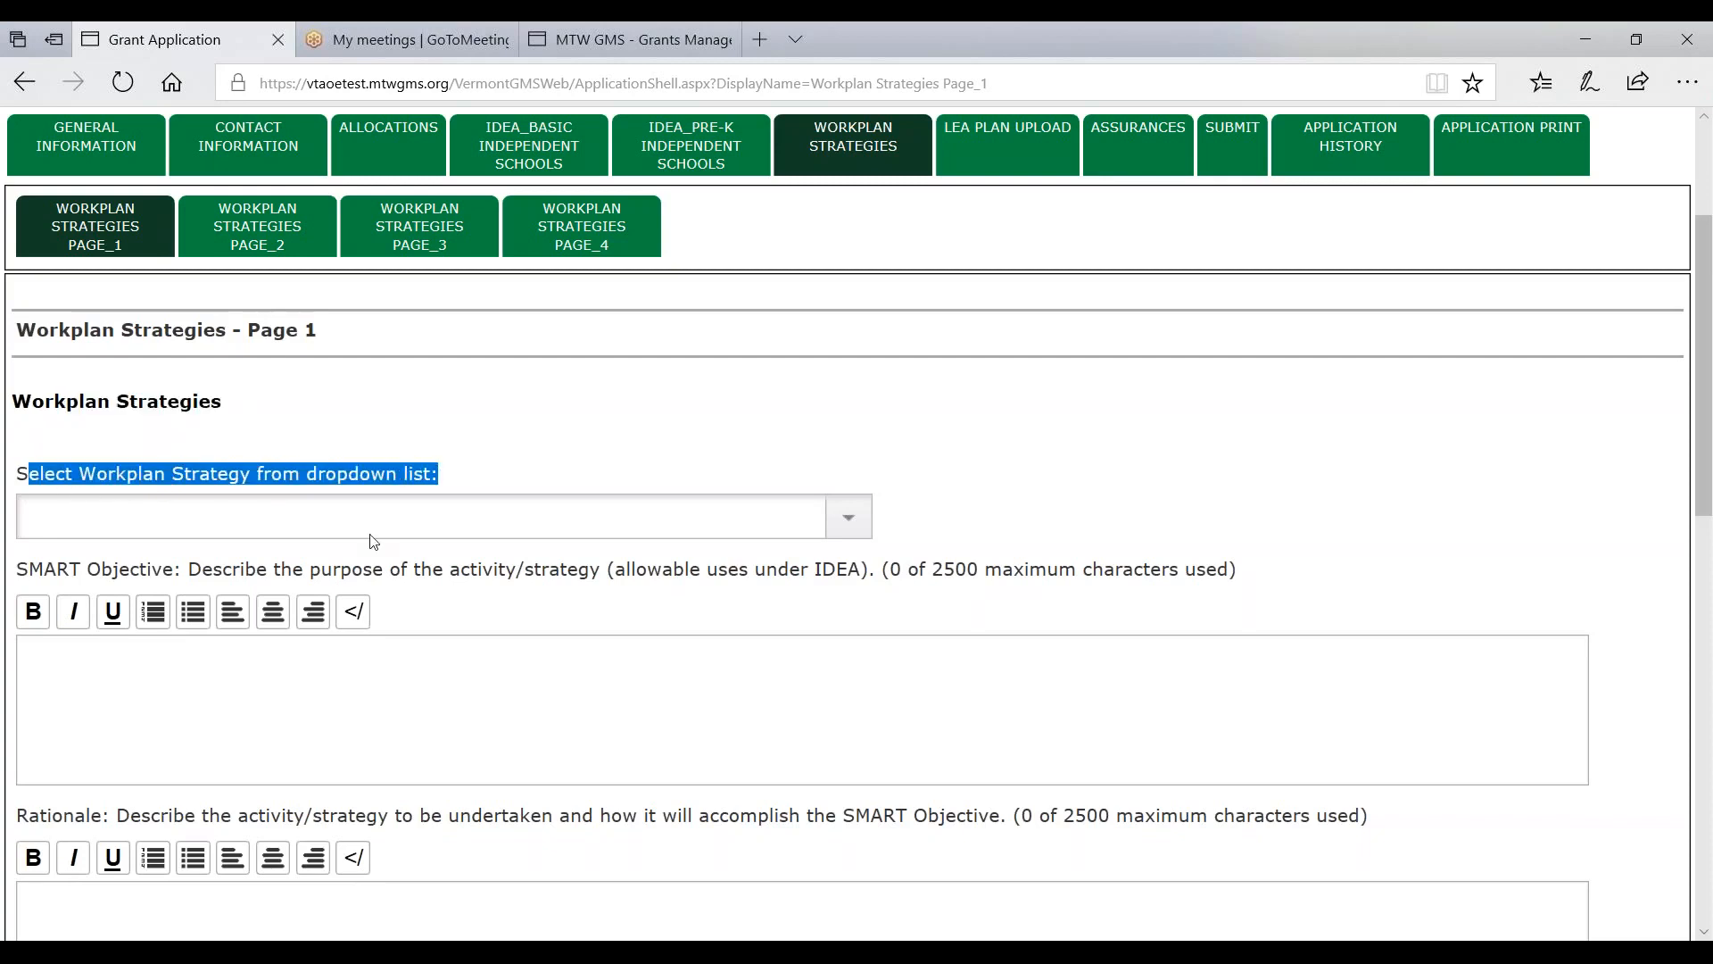
scroll(388, 531, down, 2)
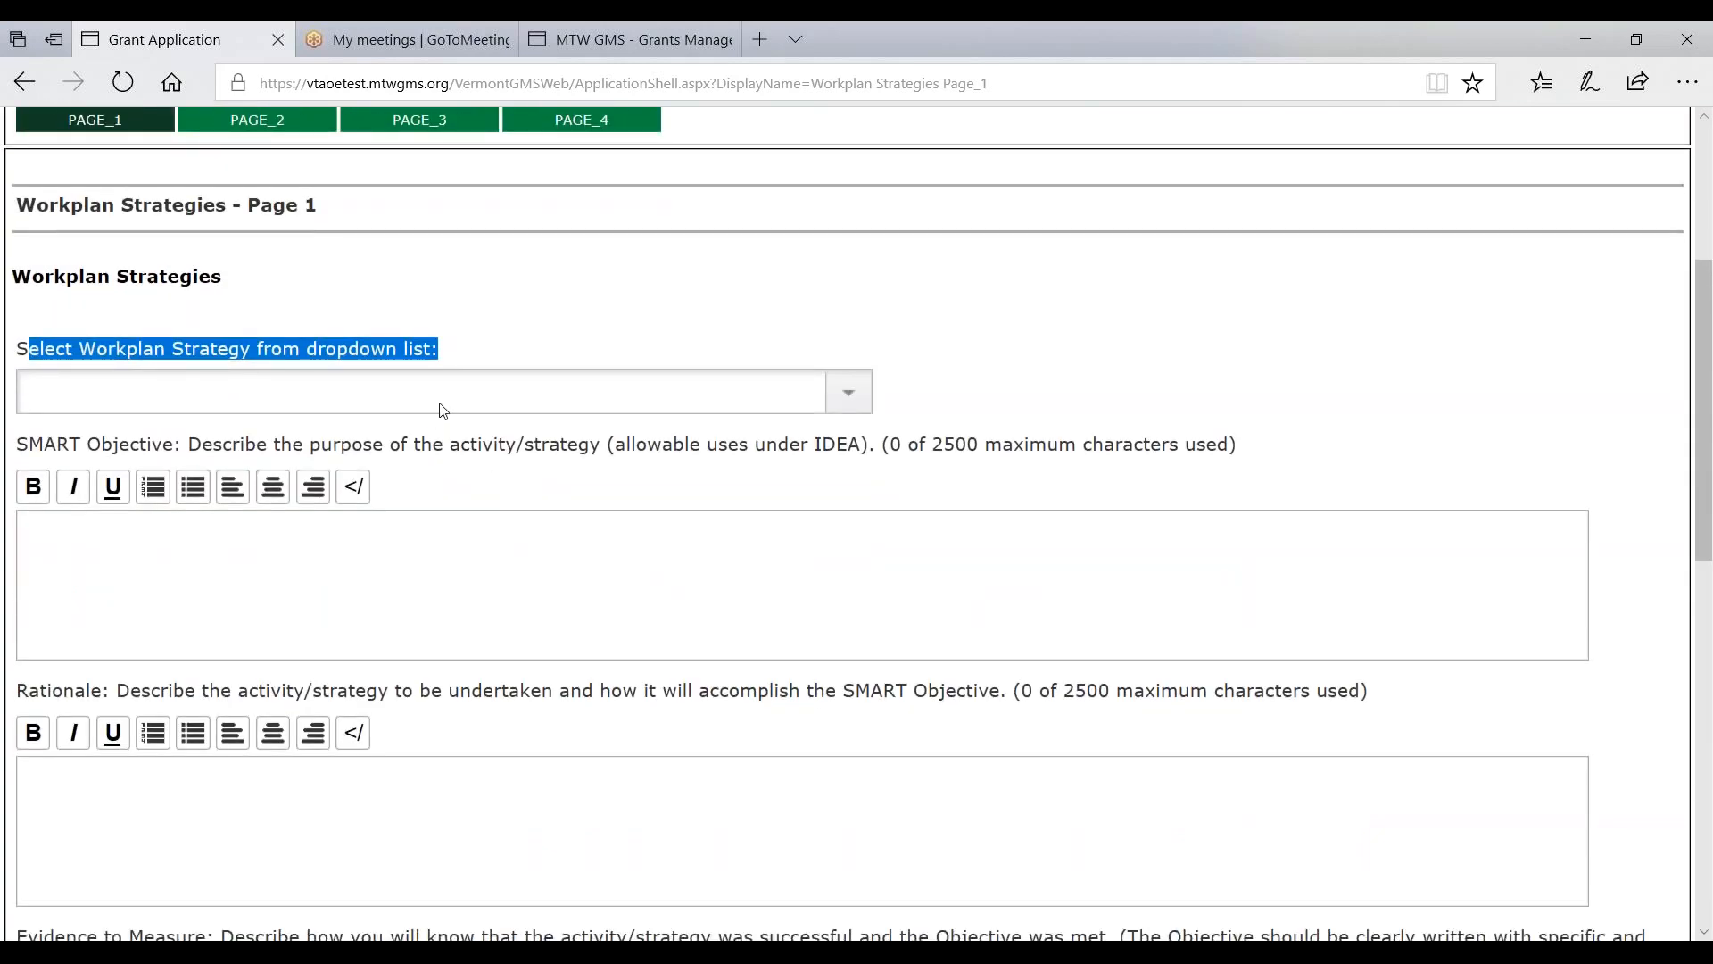
- Choose 1000- Direct Instruction as the workplan strategy
click(443, 410)
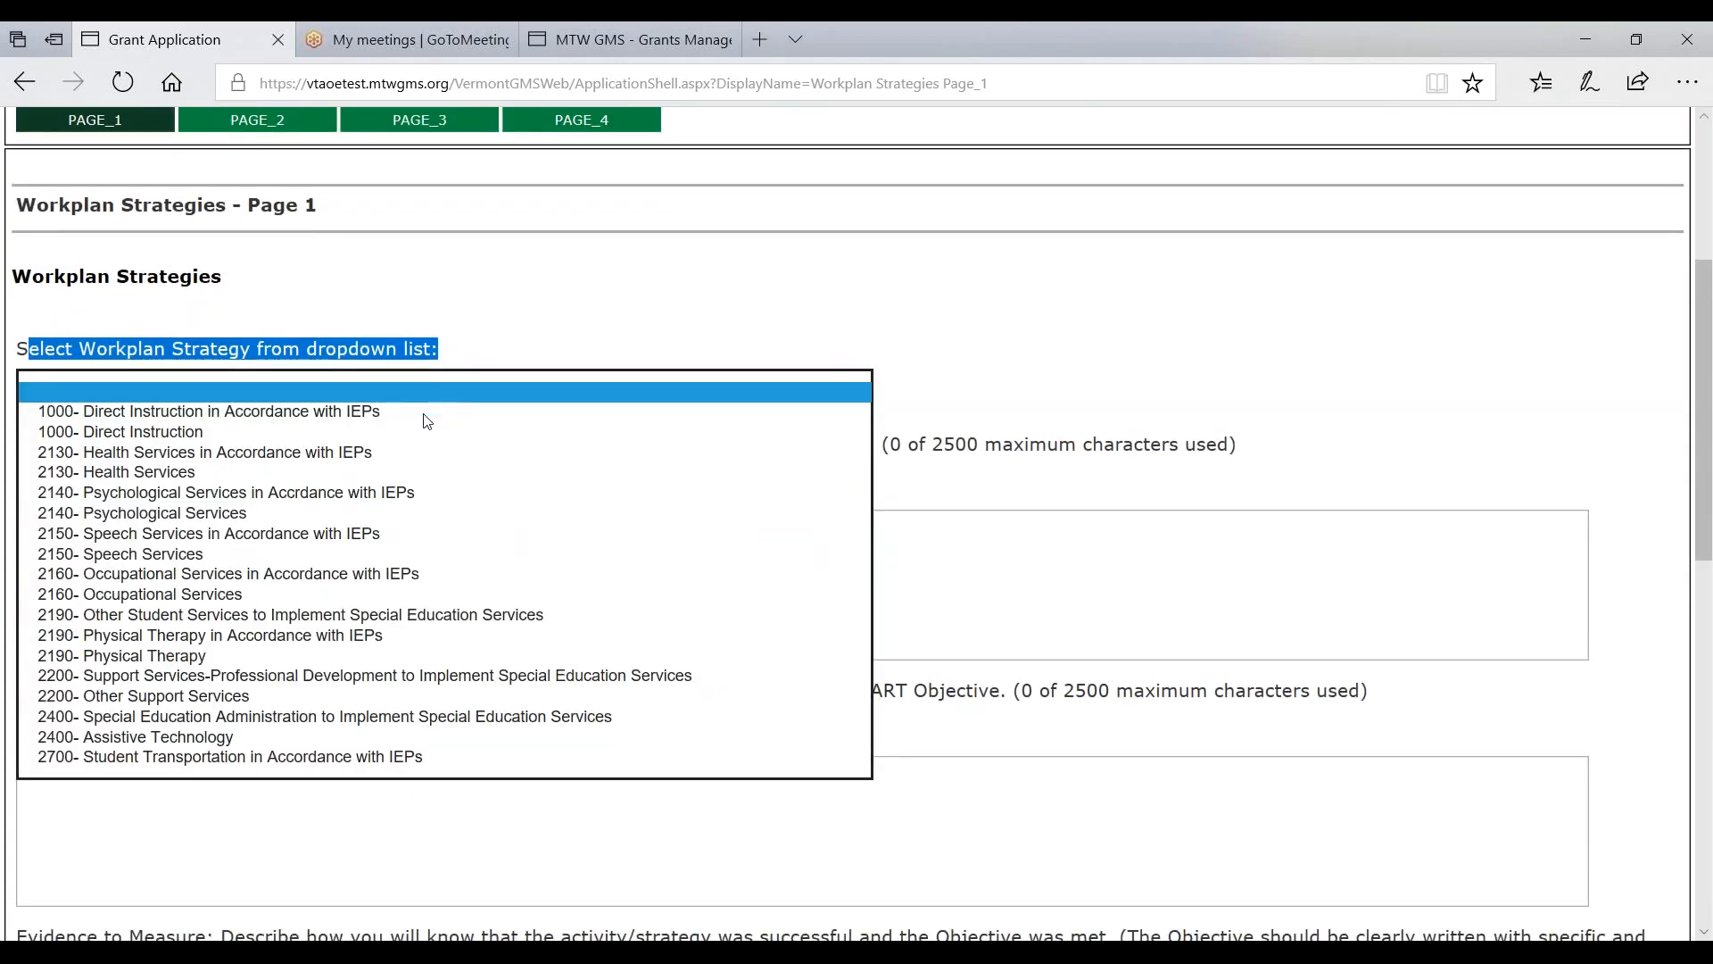
click(406, 434)
click(264, 341)
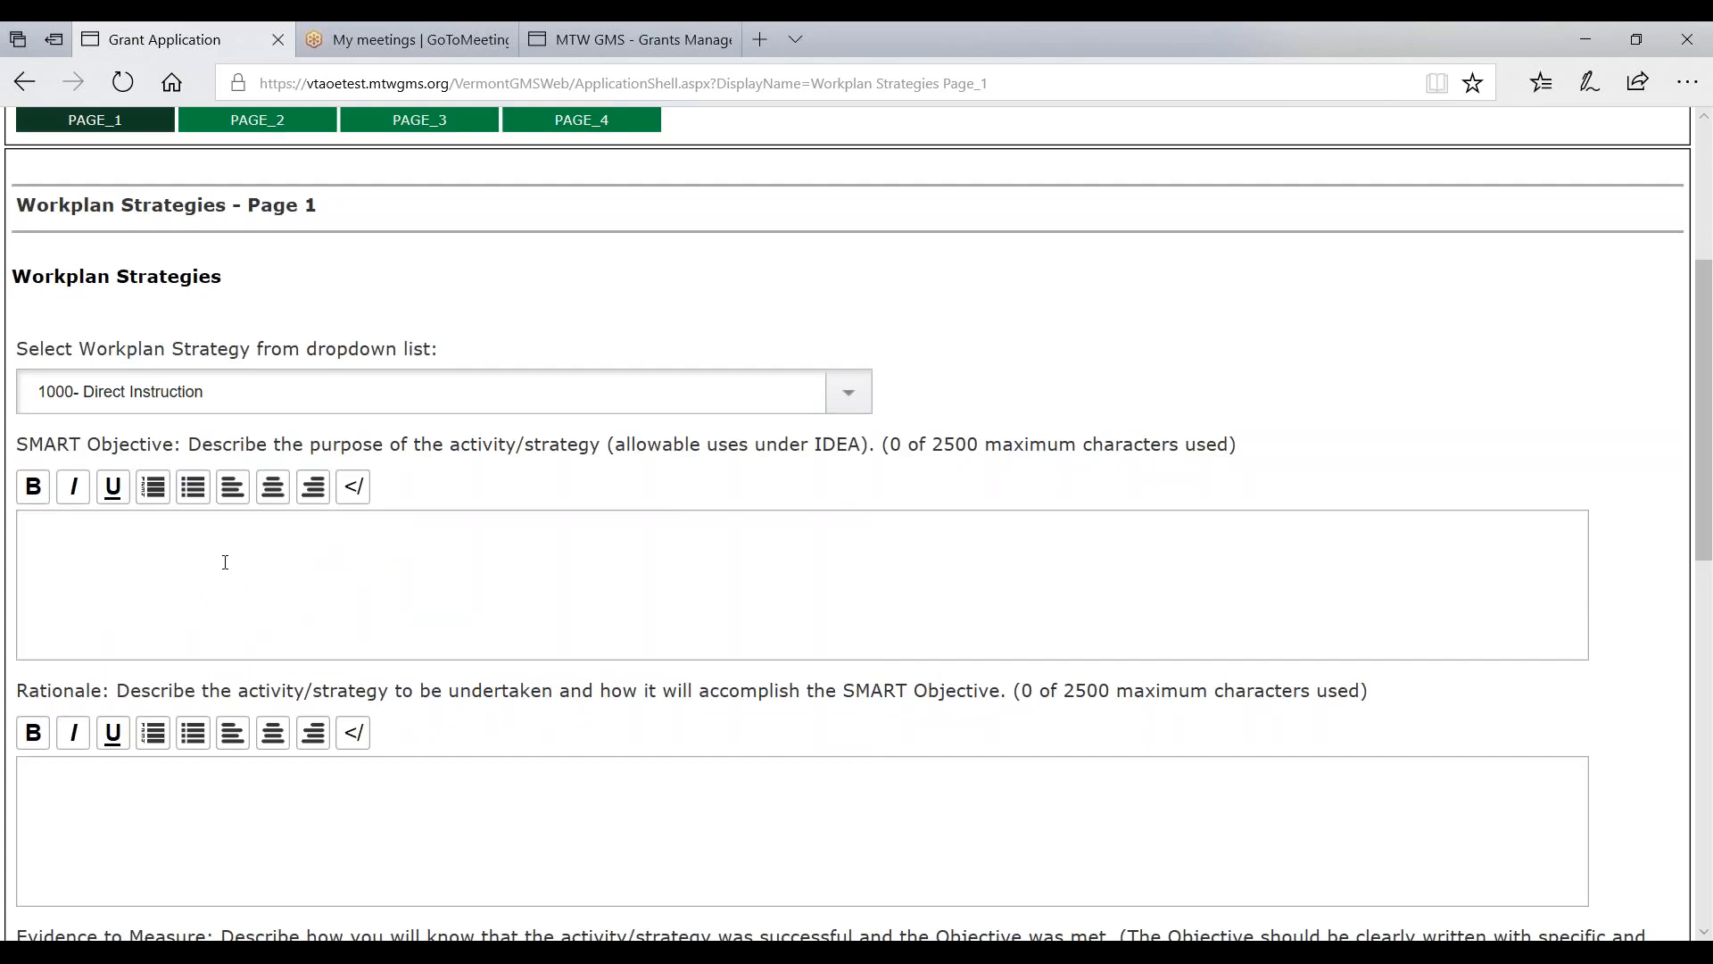
- Enter 'Purpose of the Activity Here' as the SMART Objective
text(Purpose of the Activt)
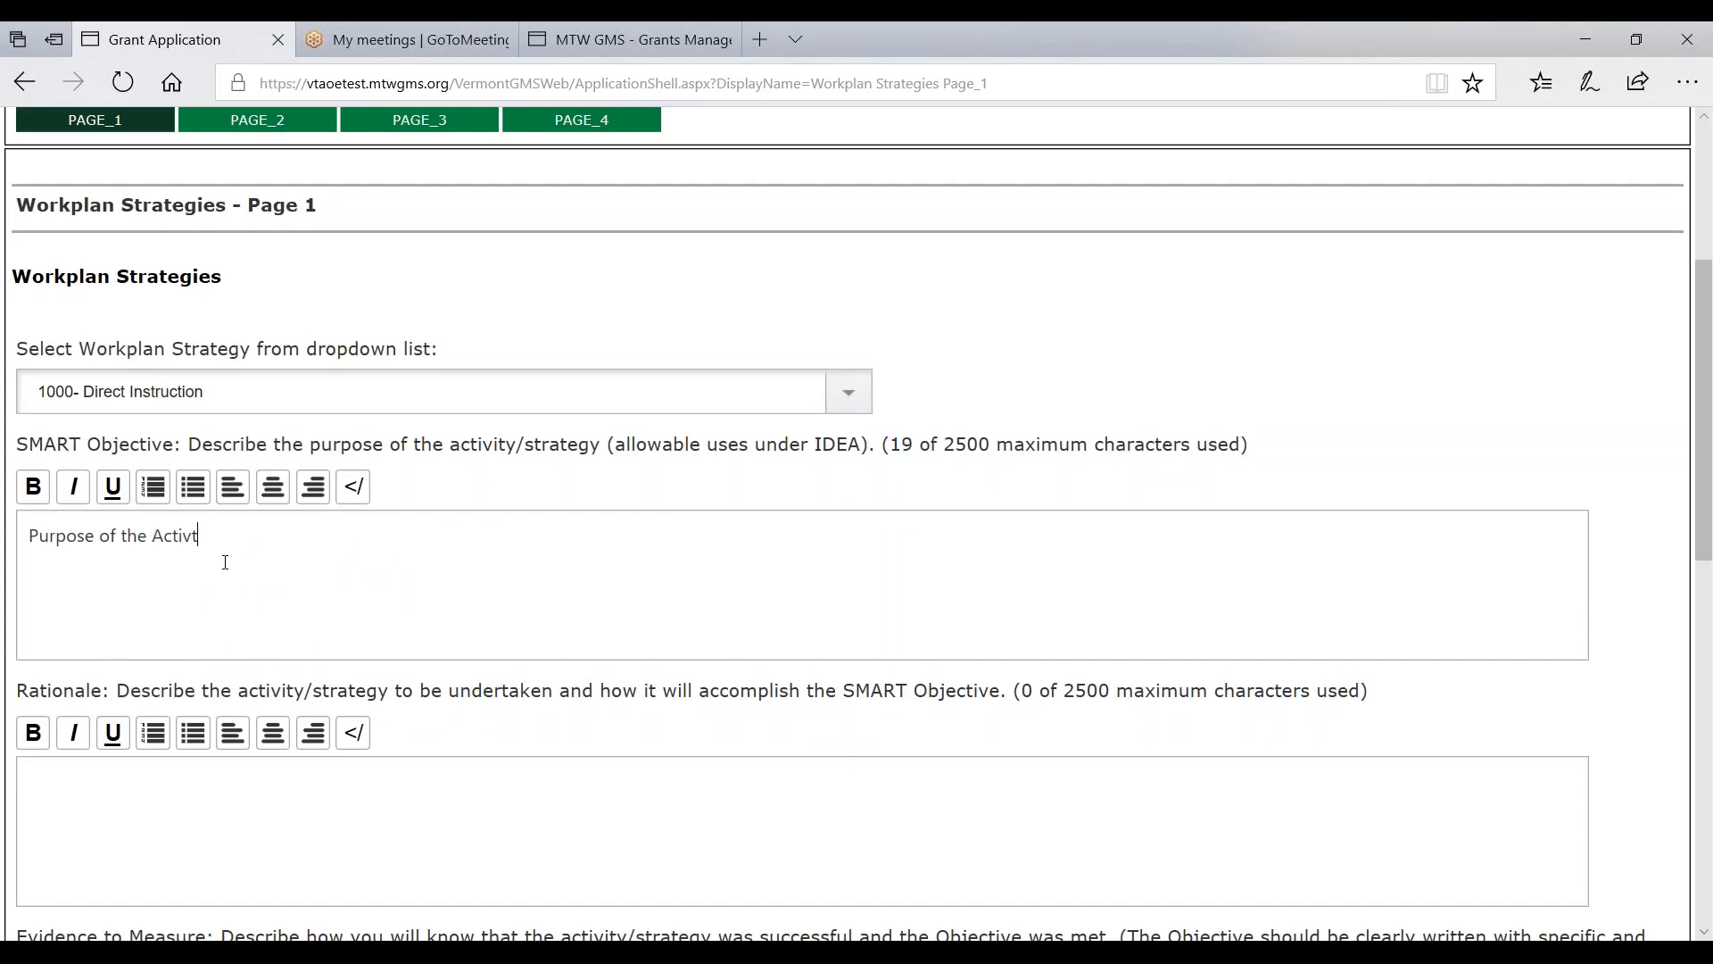
key(BackSpace)
text(ity Here)
key(Tab)
- Enter 'Sample Rationale' and 'This is where Evidence to Measure is entered.', then save
click(164, 796)
text(Sample Ra)
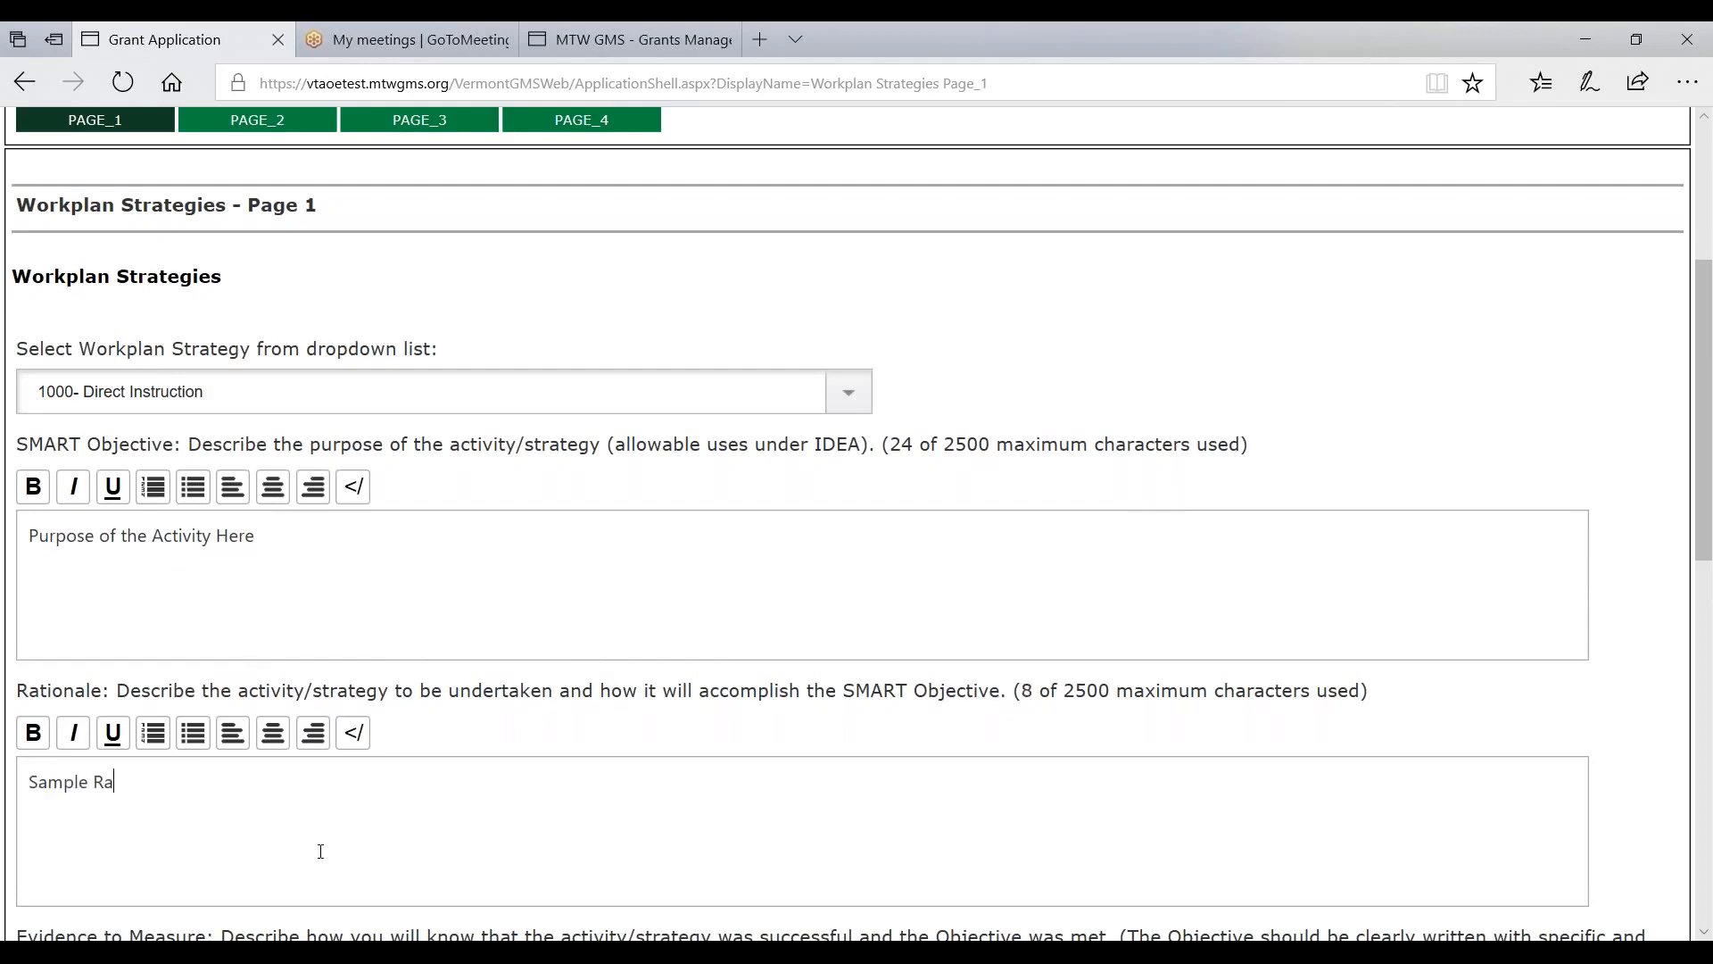
text(tionale)
scroll(317, 849, down, 7)
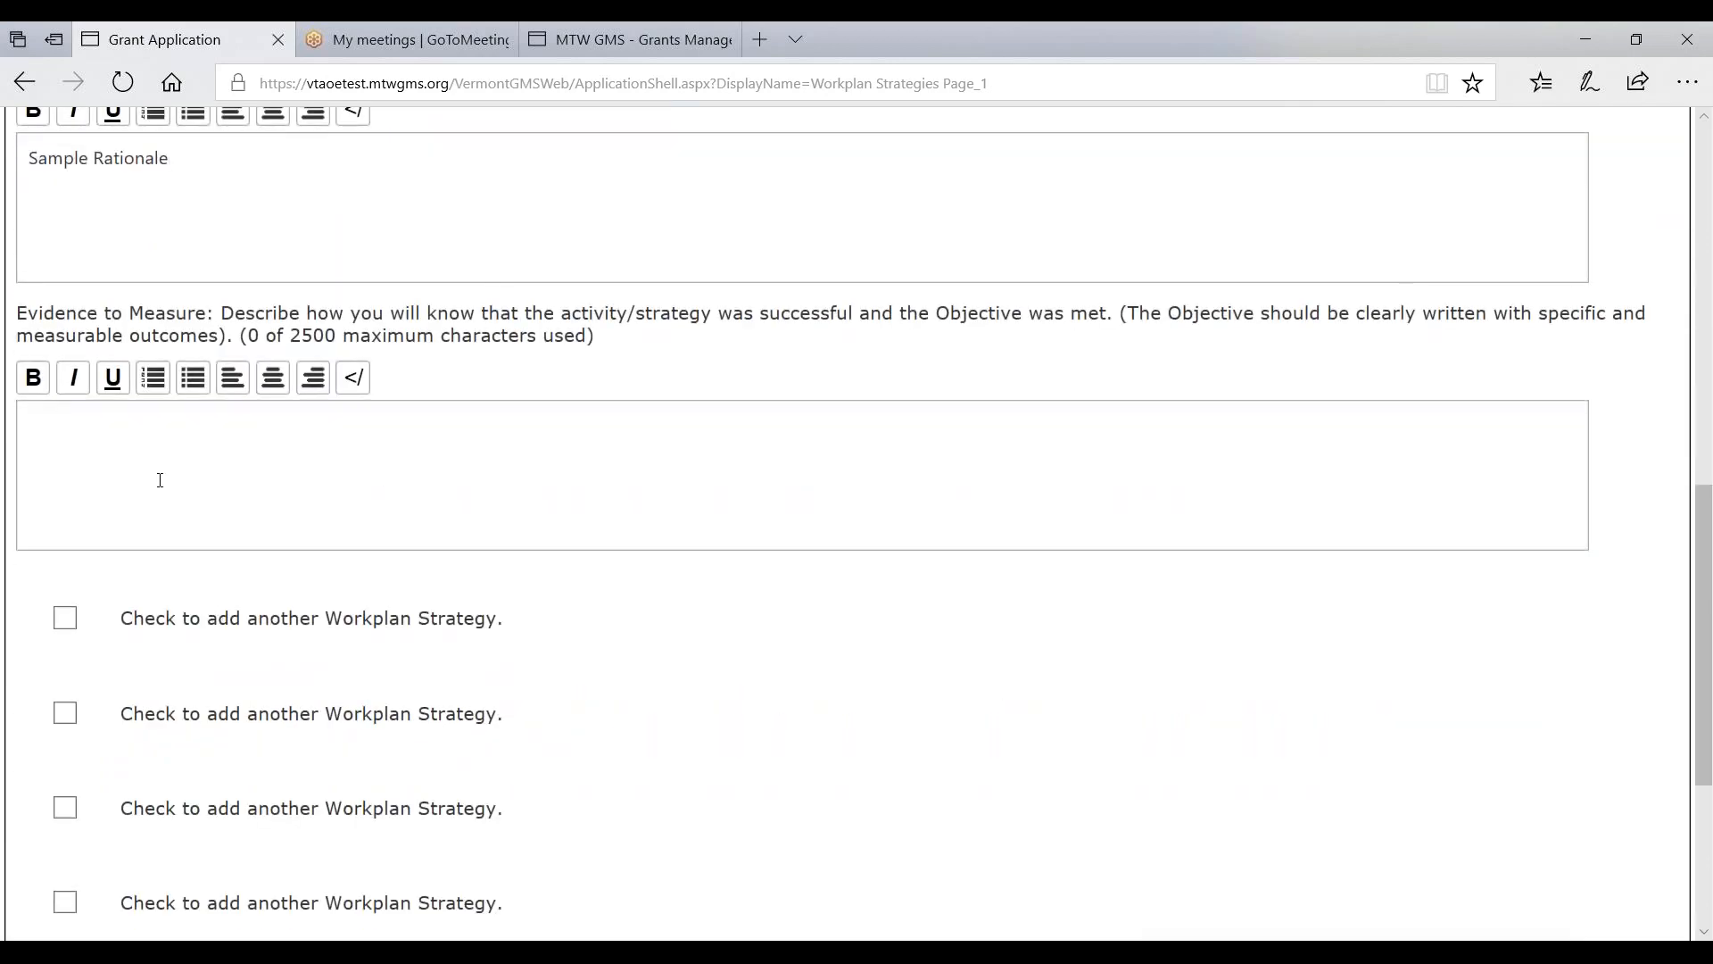
text(This is where Evi)
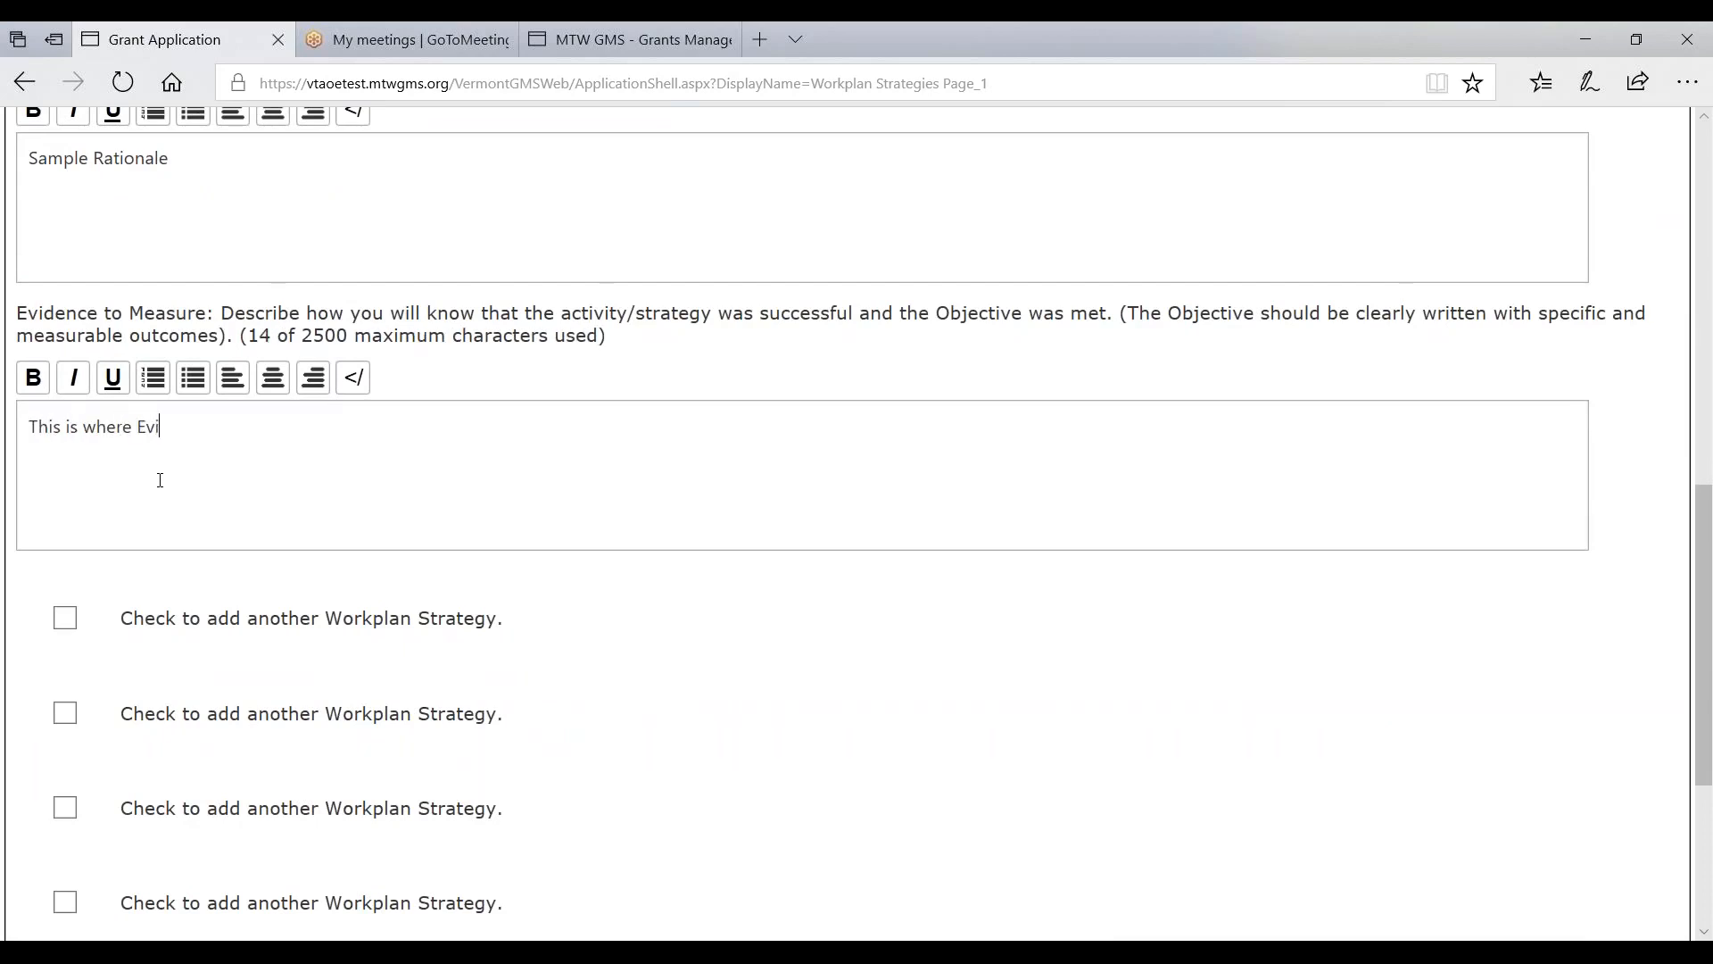
text(dence to MEasure is entered.)
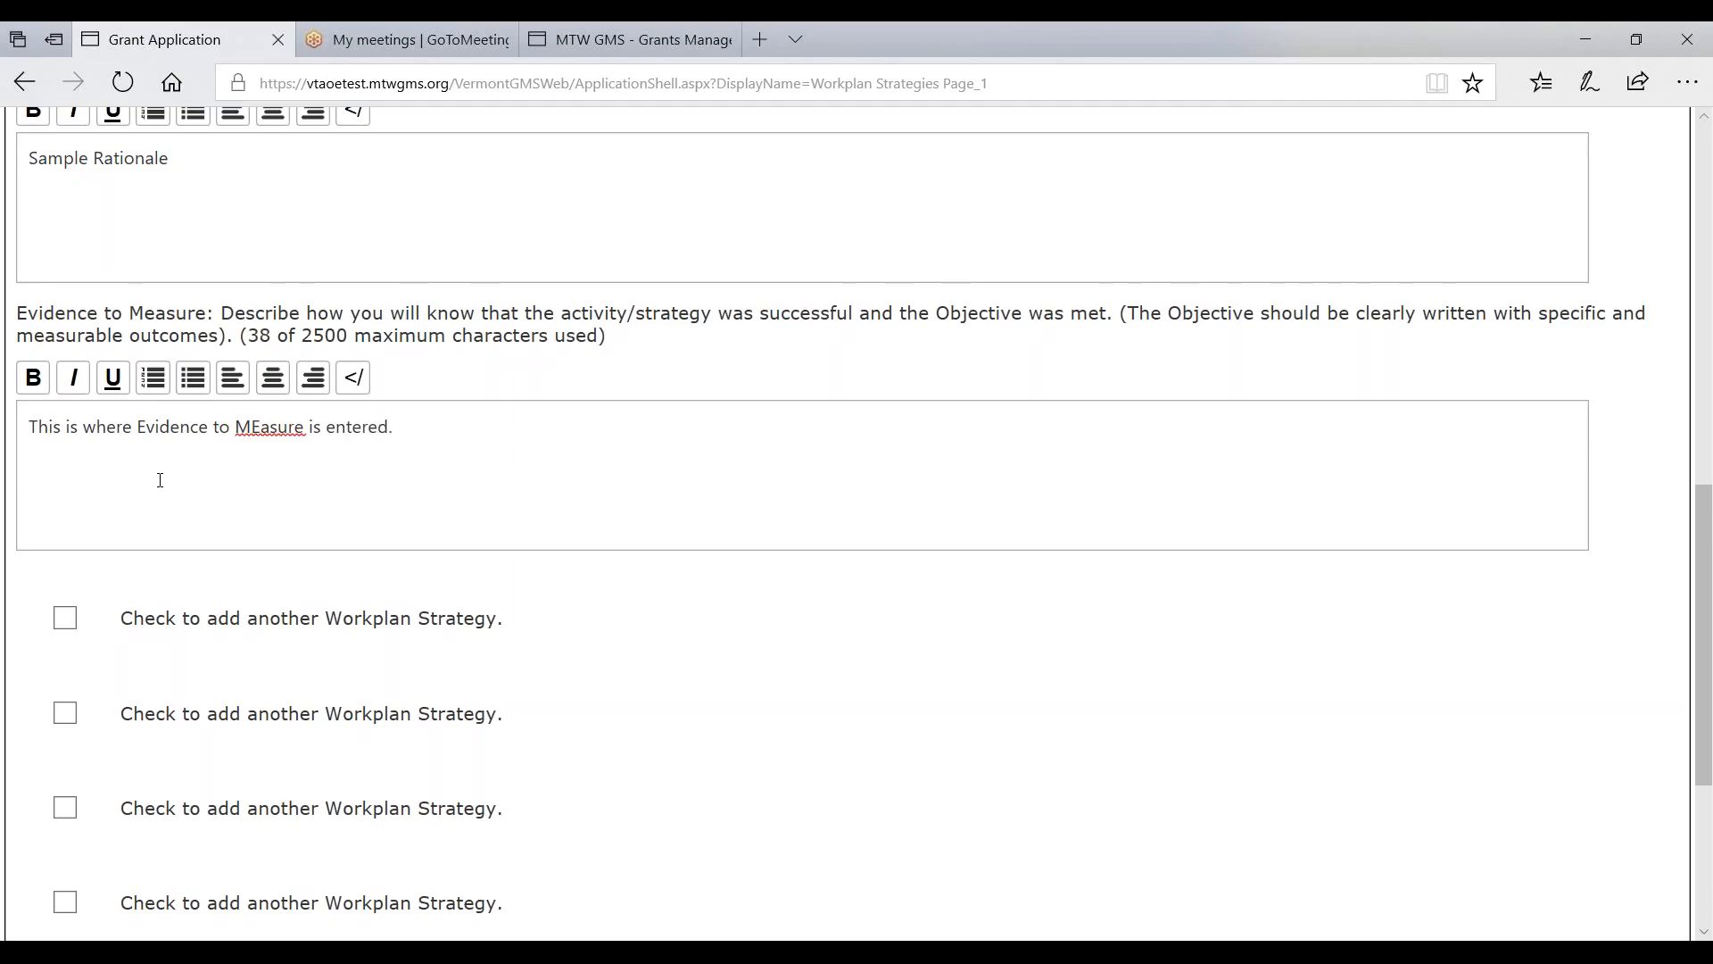
key(BackSpace)
text(e)
scroll(152, 486, down, 4)
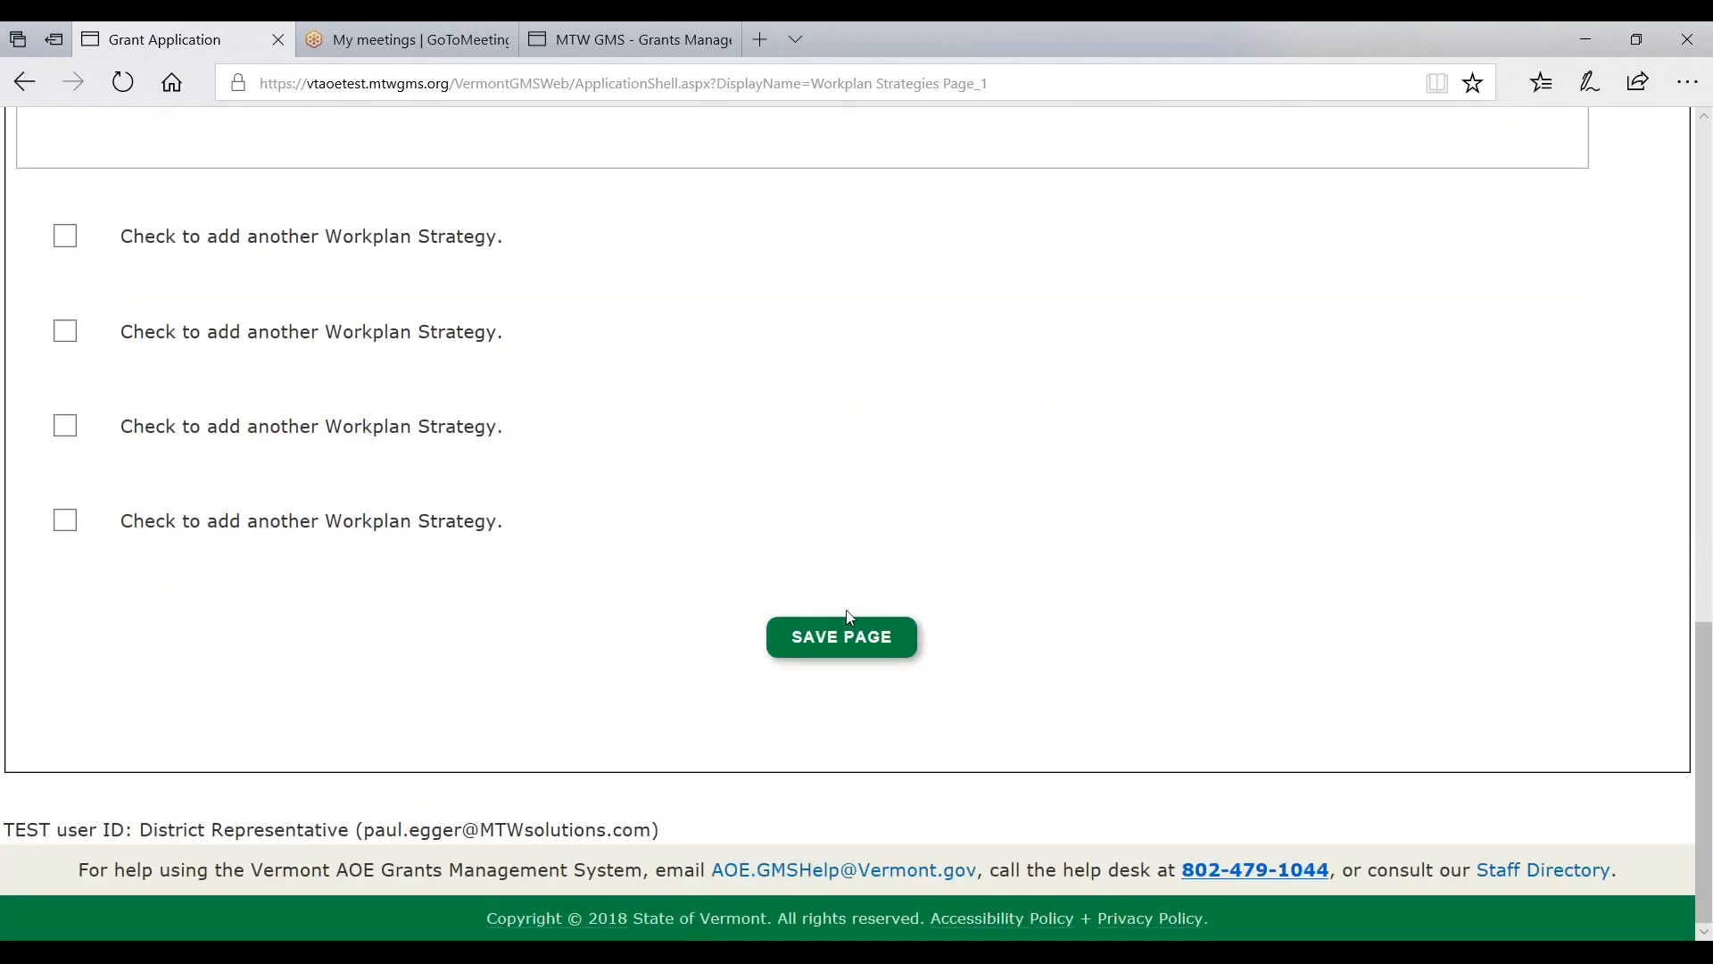
click(839, 633)
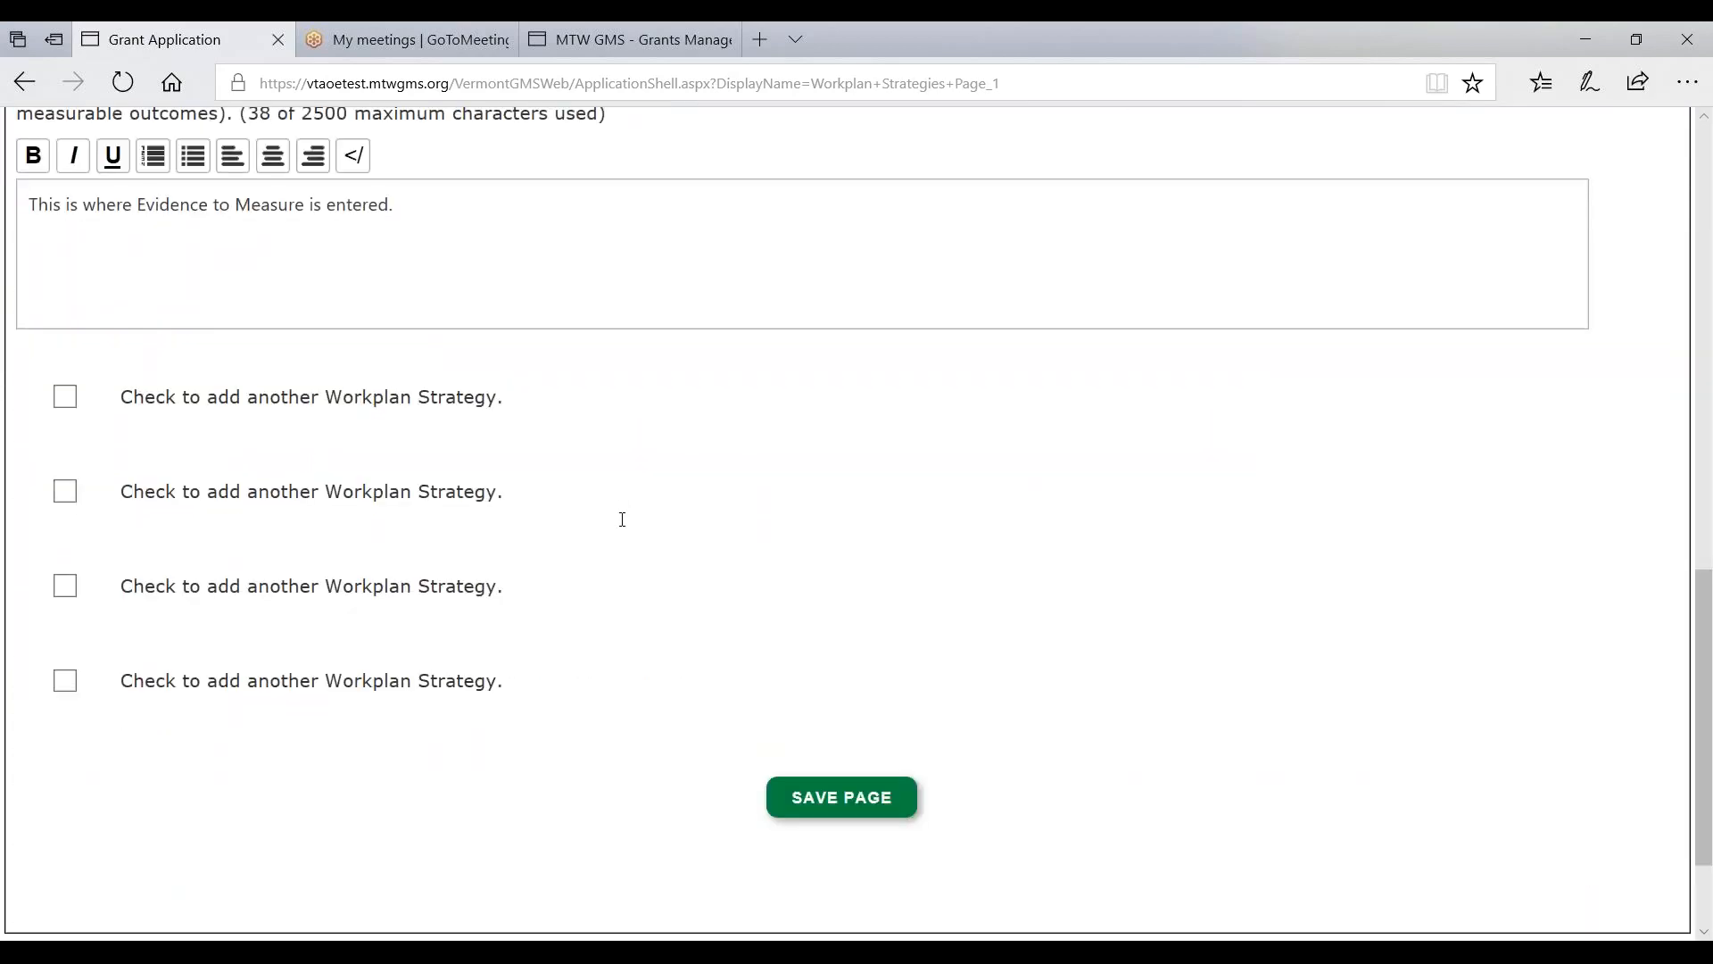
- Go to the LEA Plan Upload tab, confirming Leave on the unsaved-page prompt
click(65, 403)
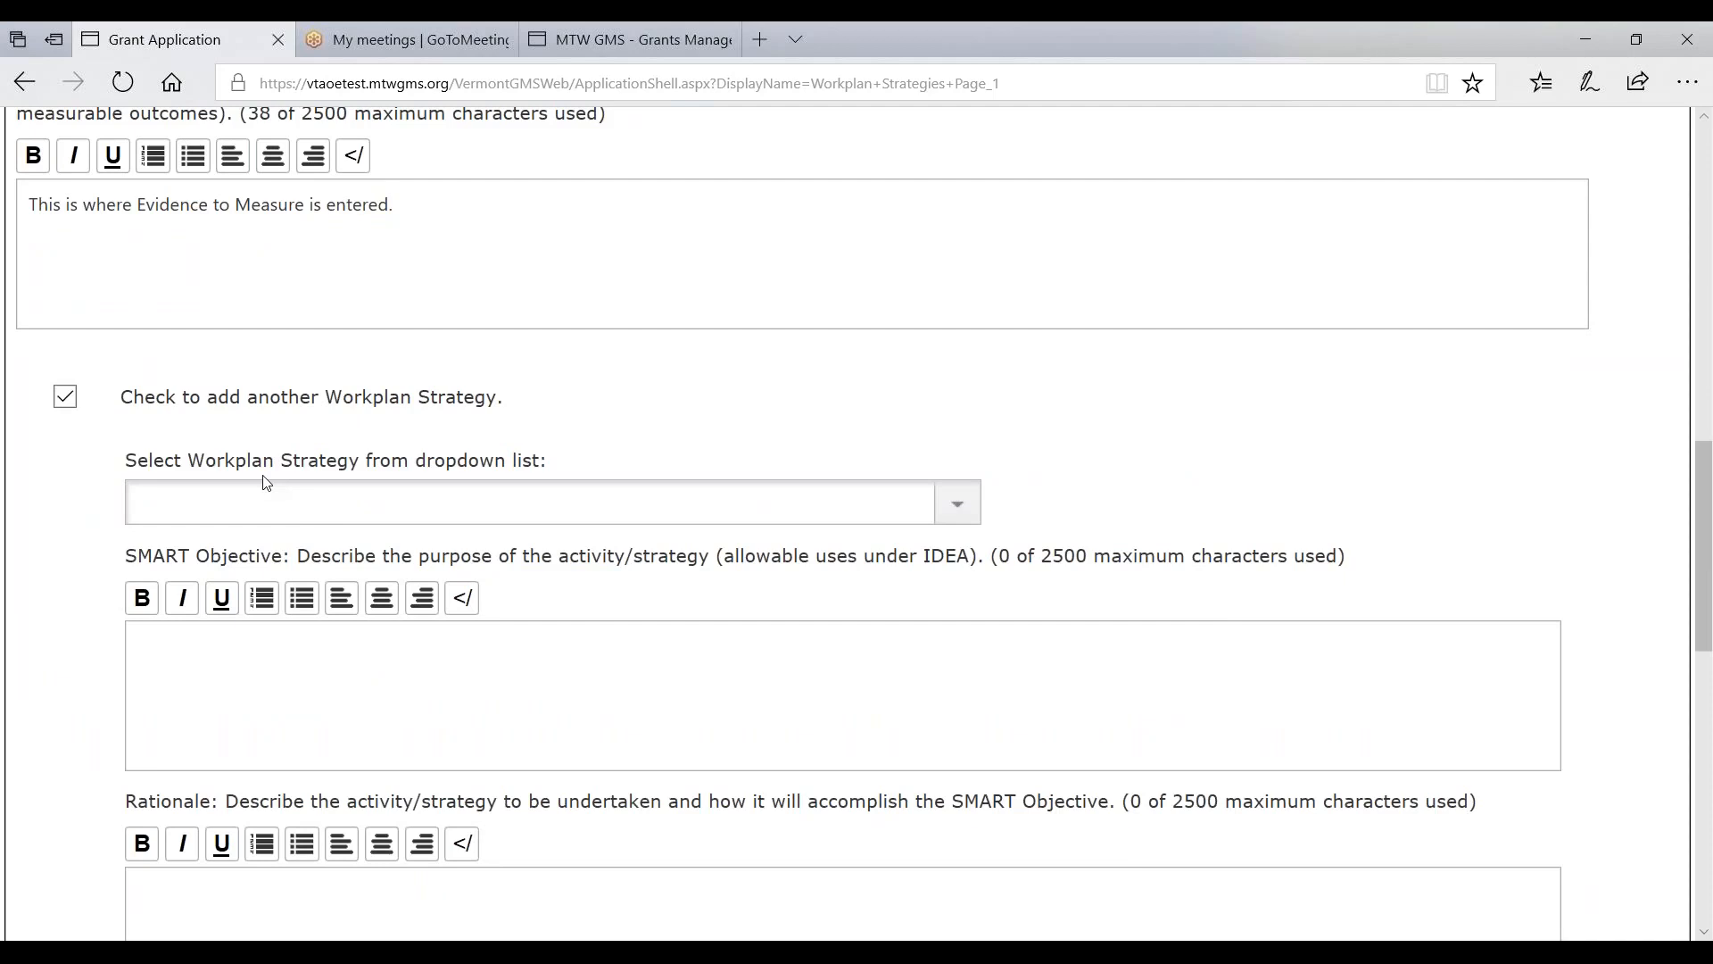
scroll(270, 451, up, 10)
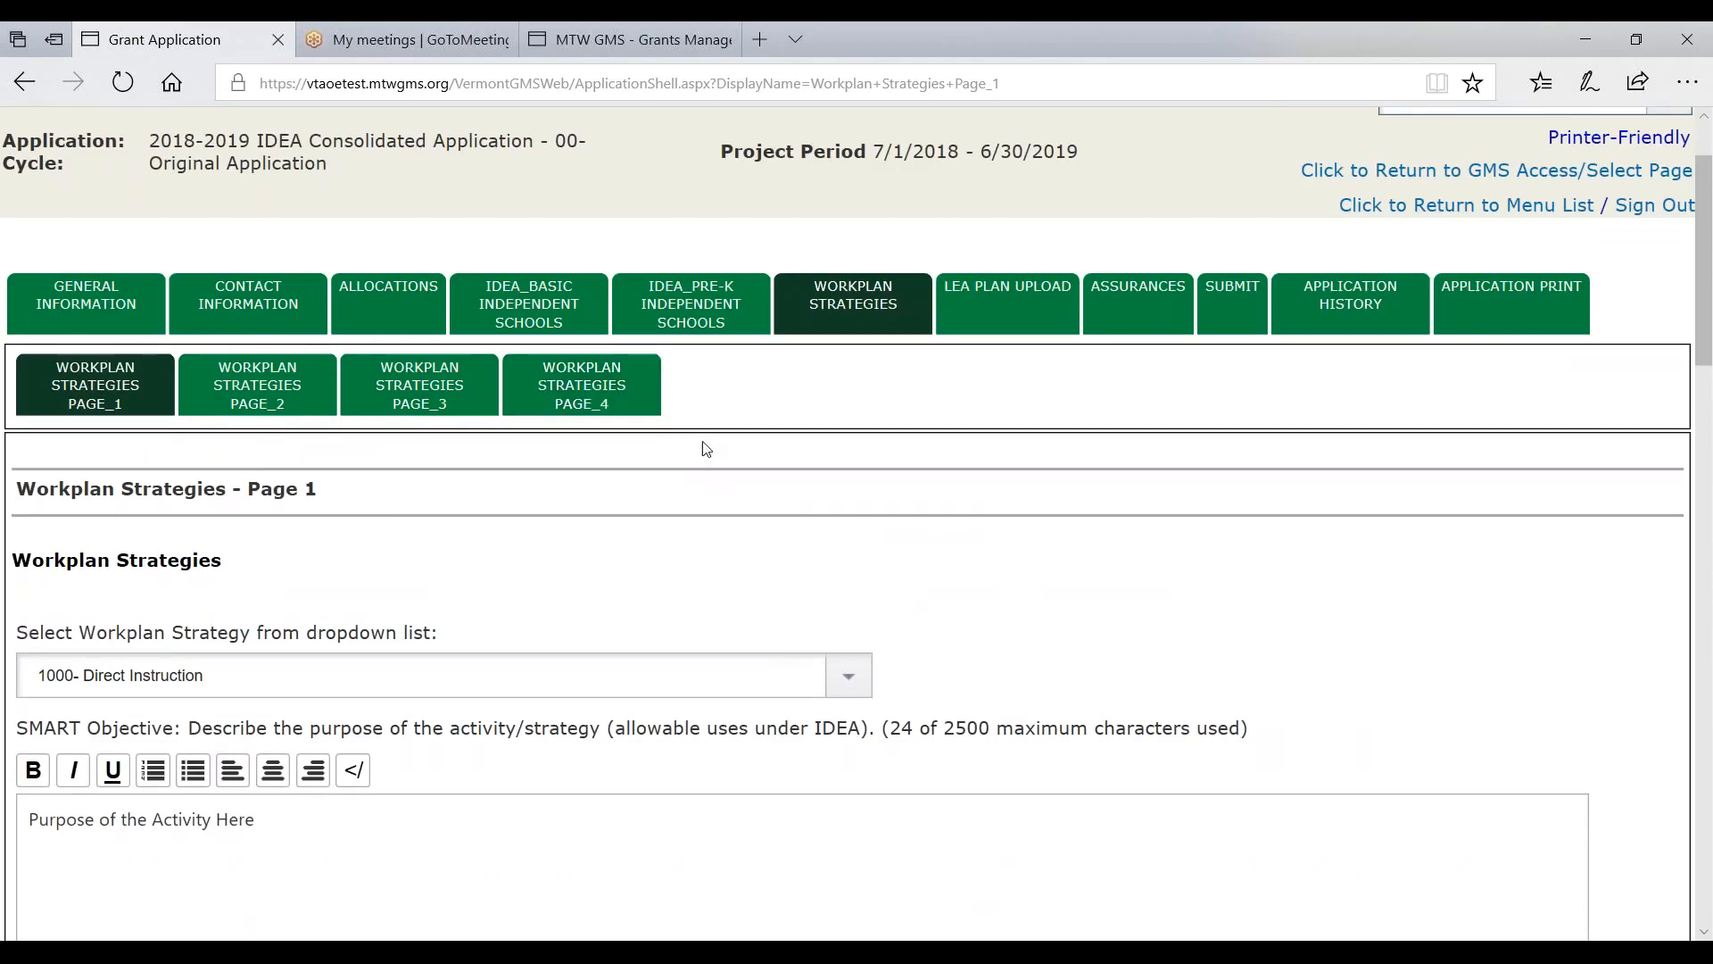
click(985, 305)
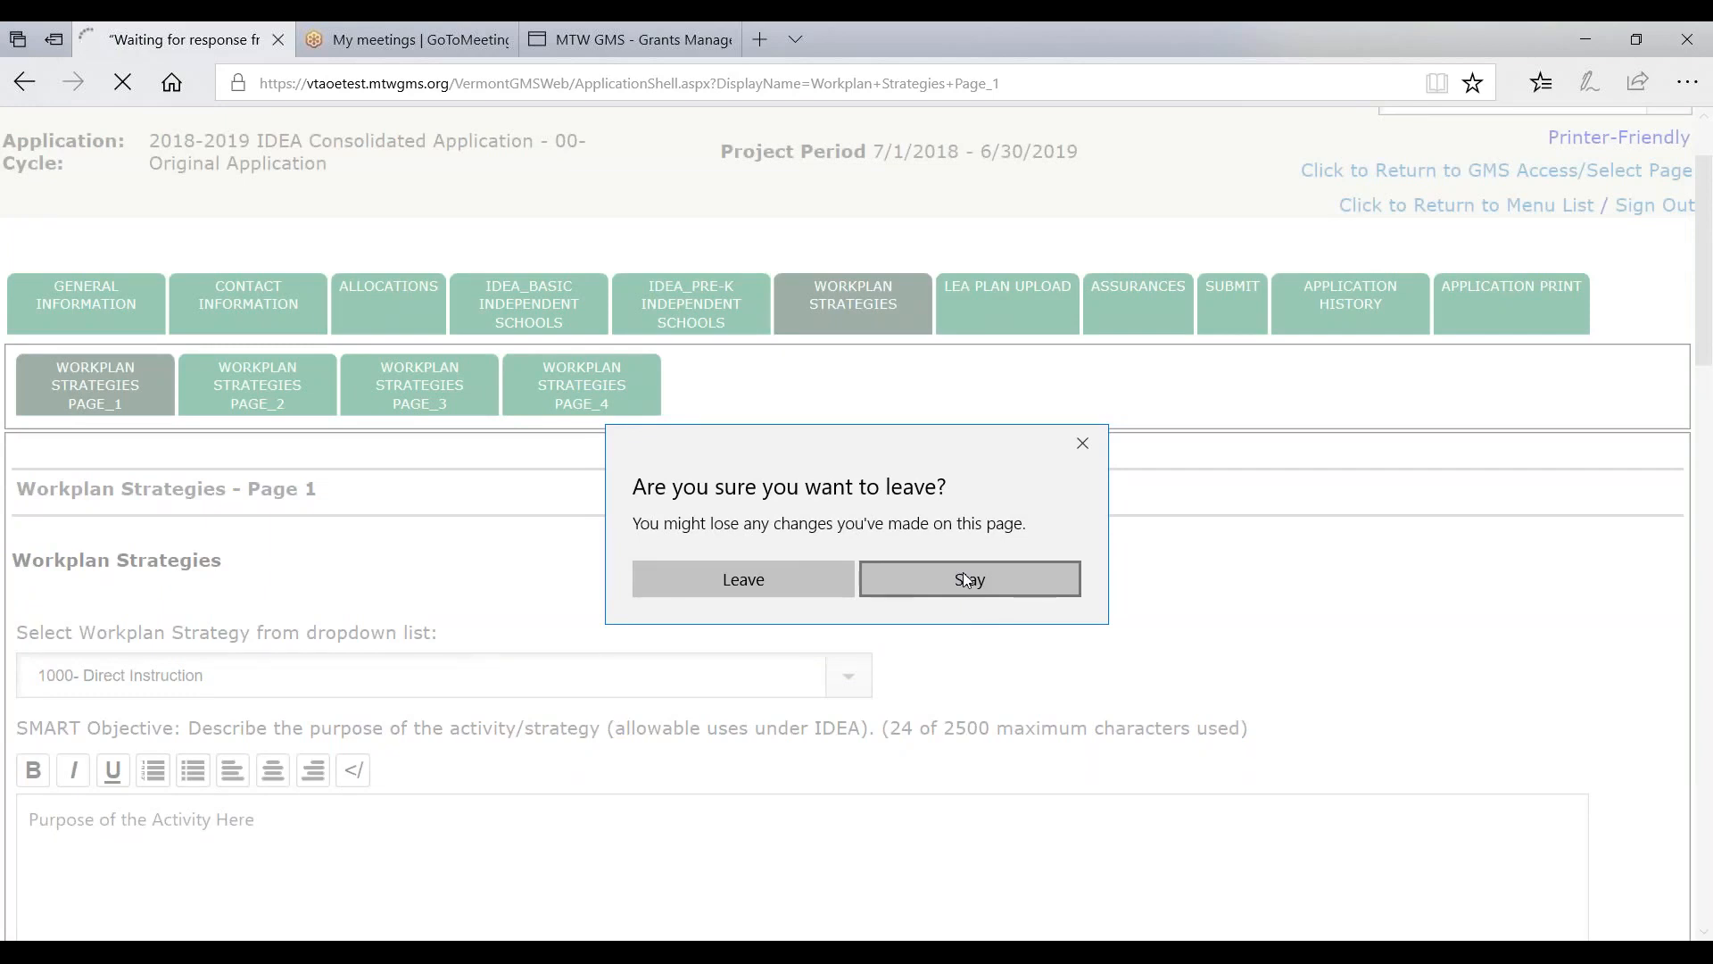
click(759, 582)
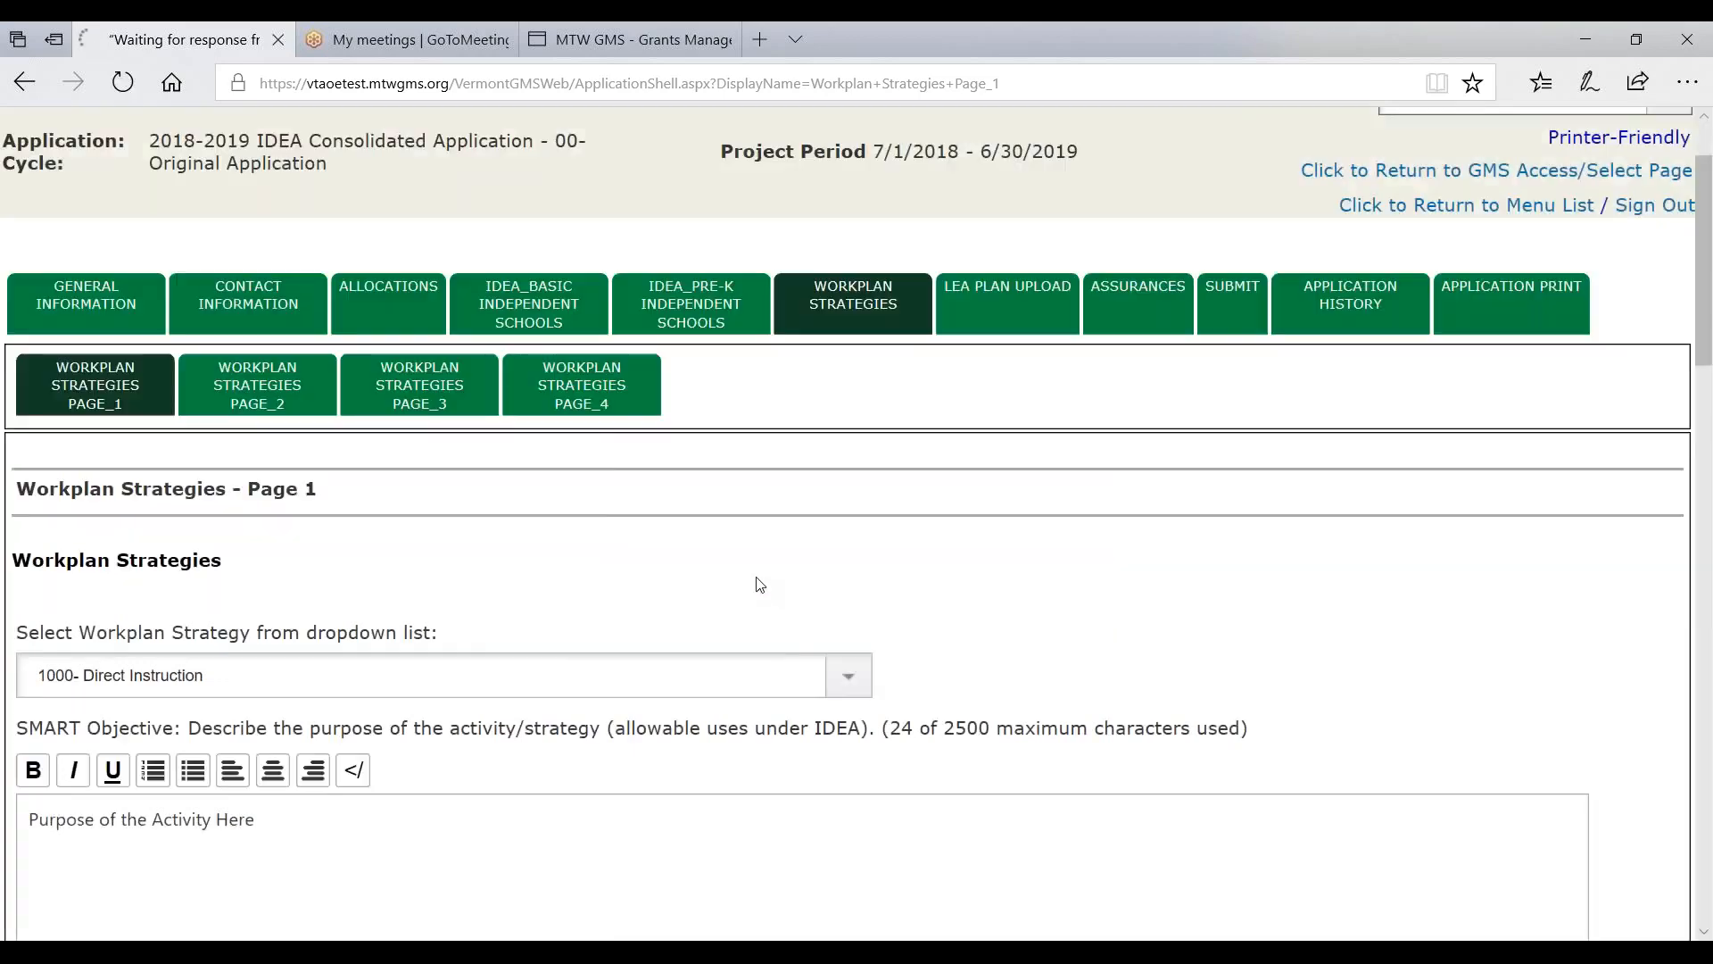
- Enter 'Description entered here.' as the LEA Plan description and bring up the file browser
scroll(744, 552, down, 2)
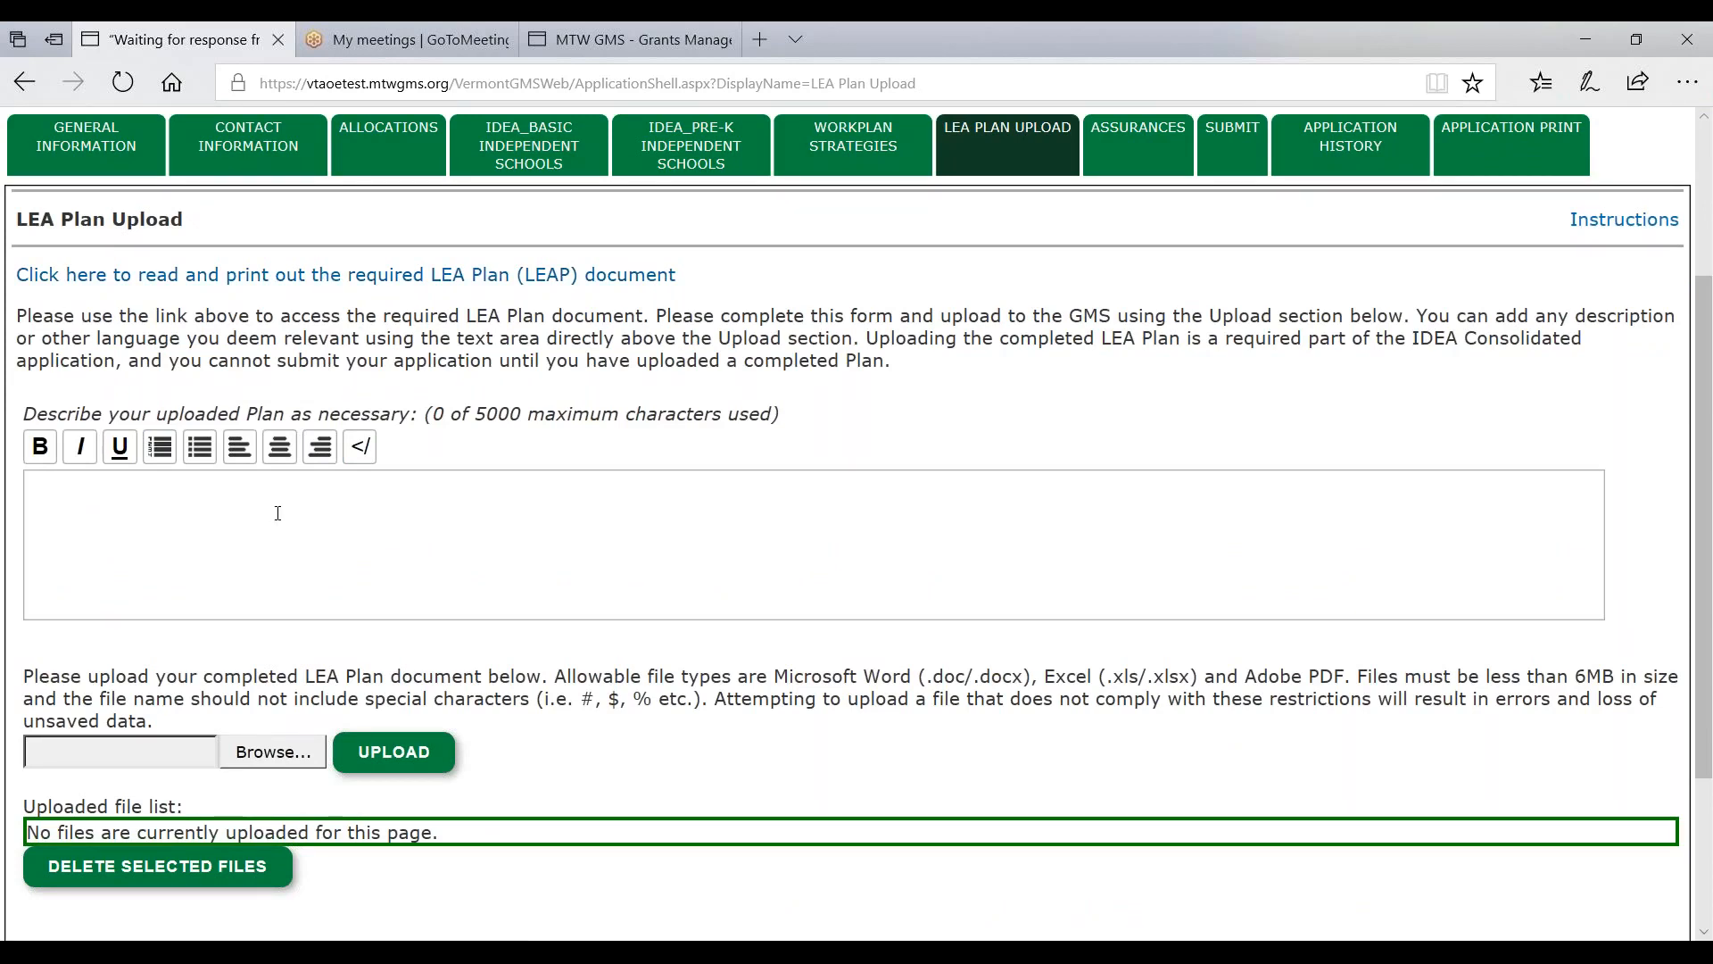
text(Description entered here.)
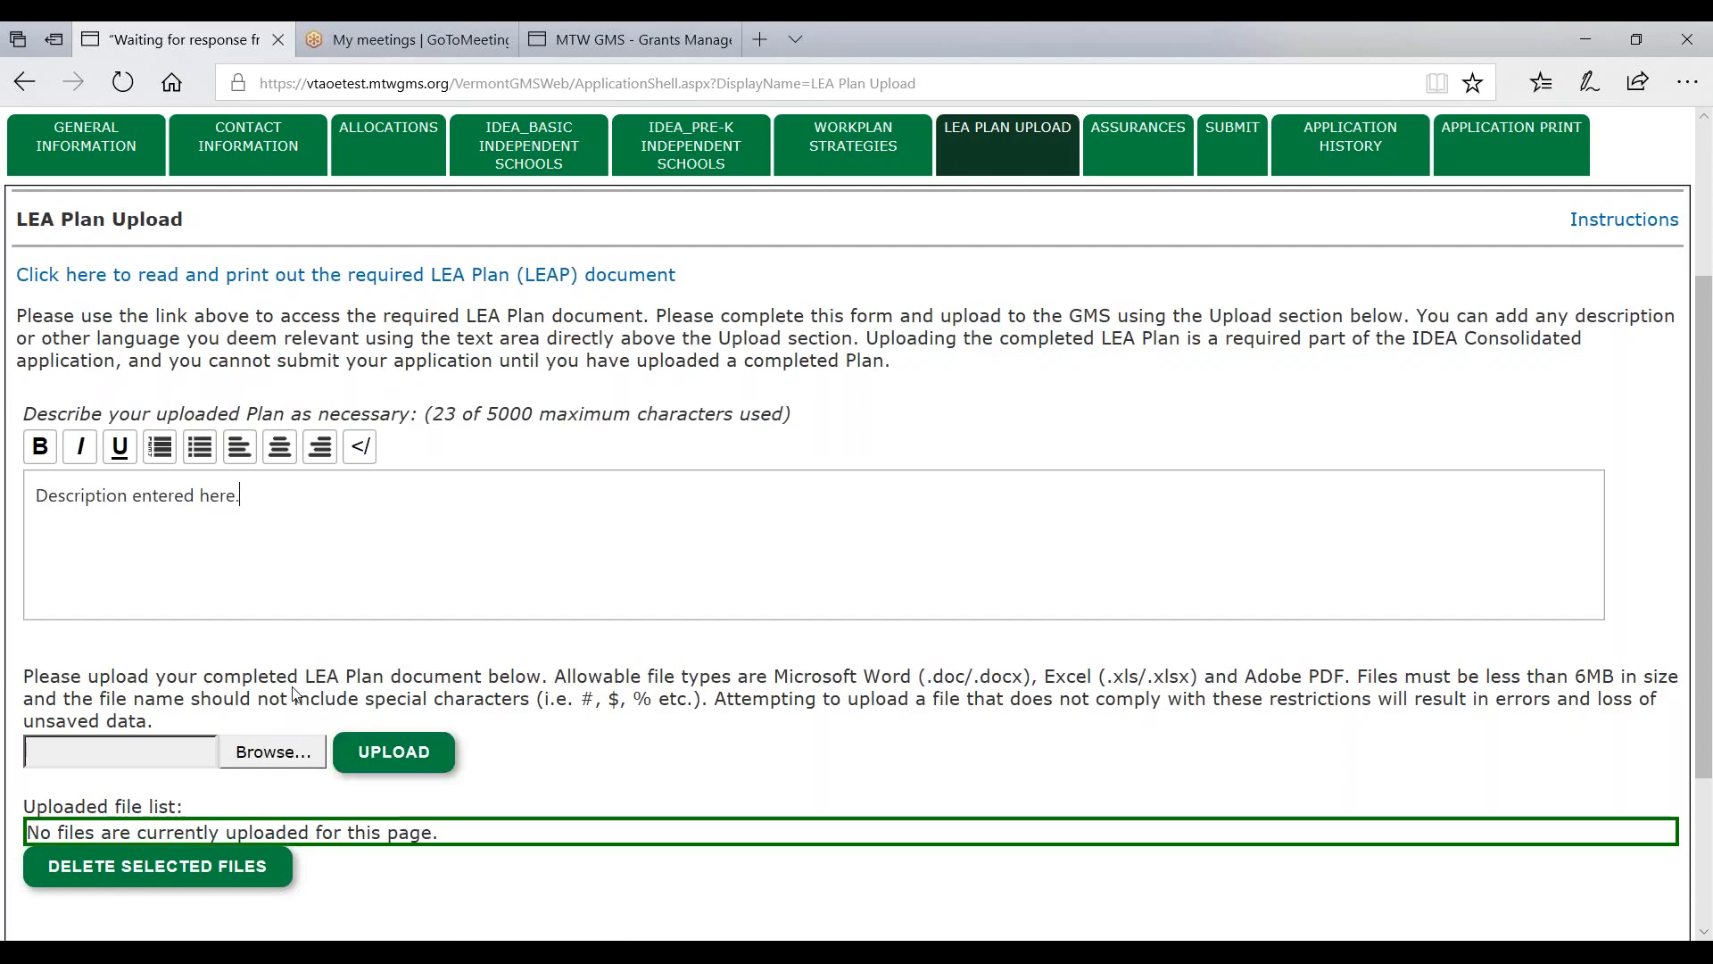
scroll(294, 695, down, 2)
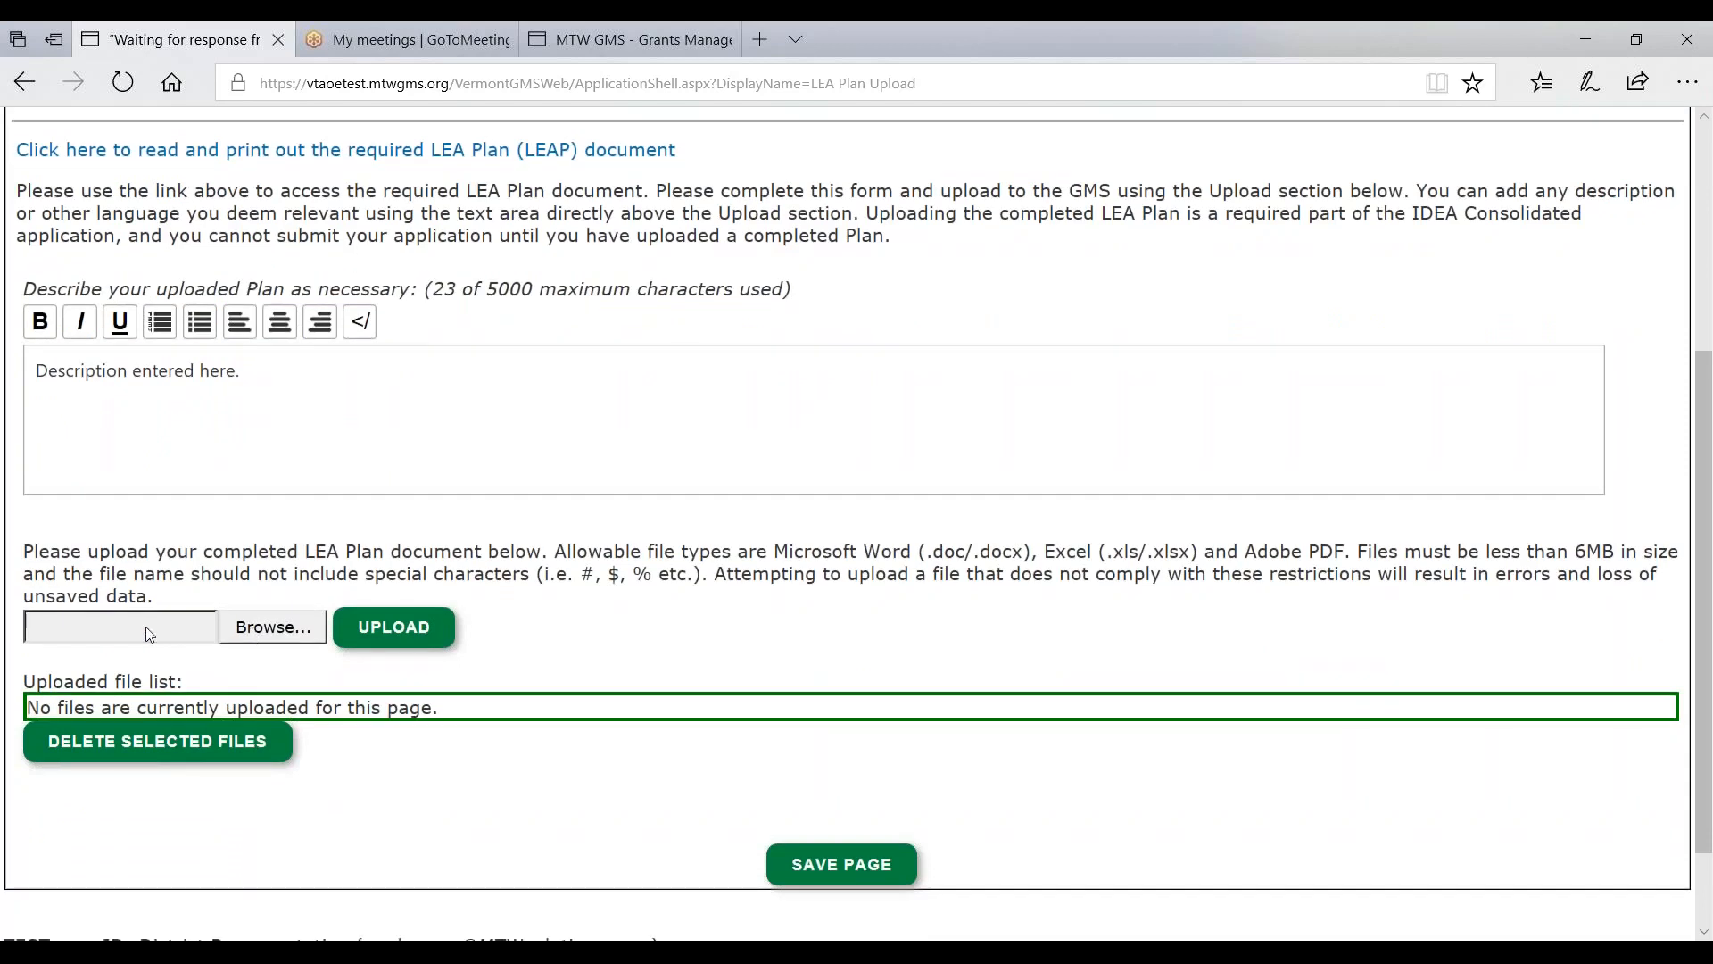
click(264, 626)
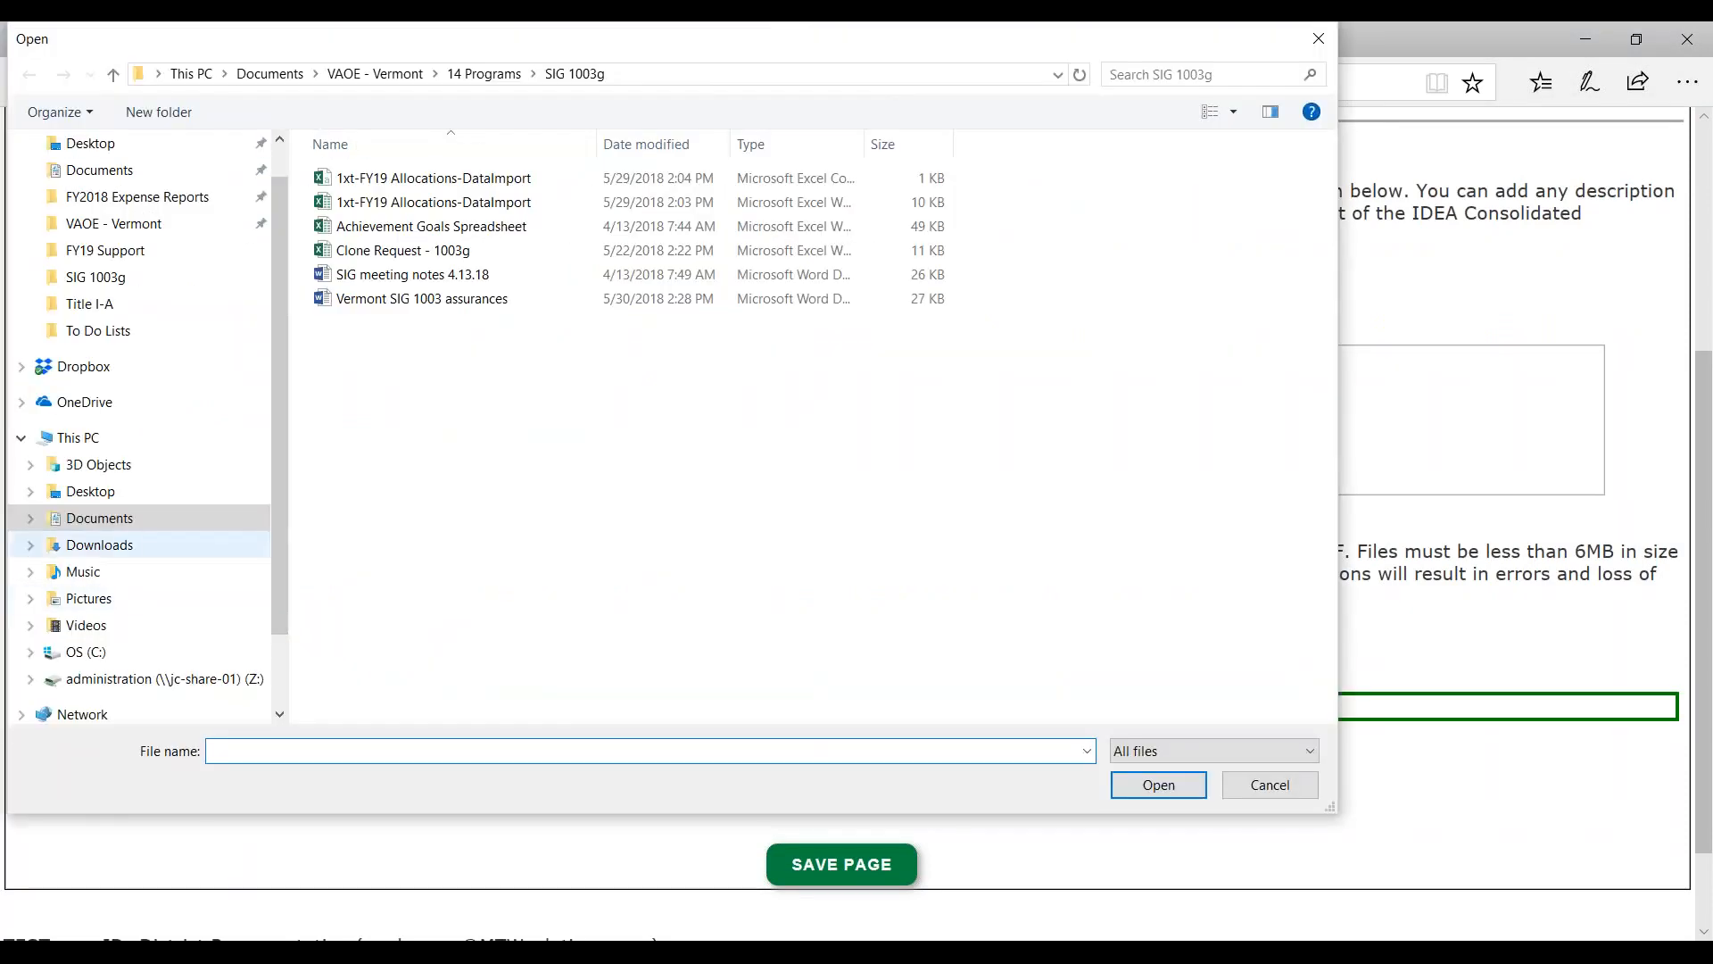
- Upload Upload Test PDF from the VAOE - Vermont folder as the LEA Plan
click(375, 74)
scroll(371, 512, down, 2)
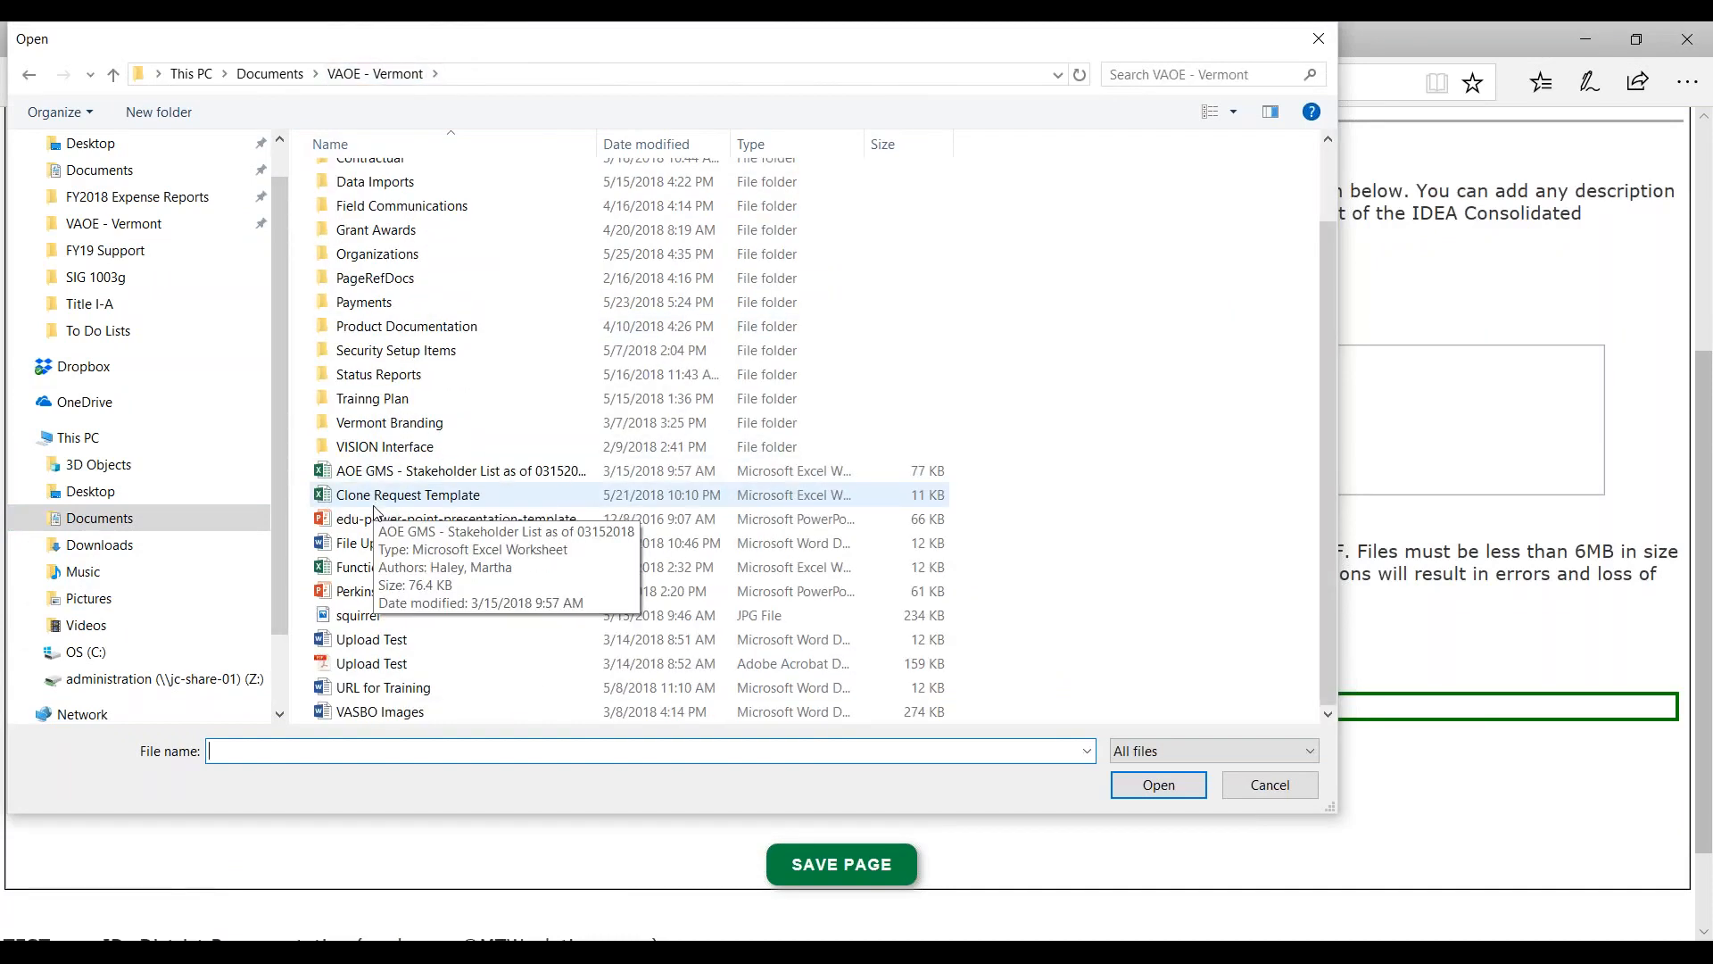
click(371, 663)
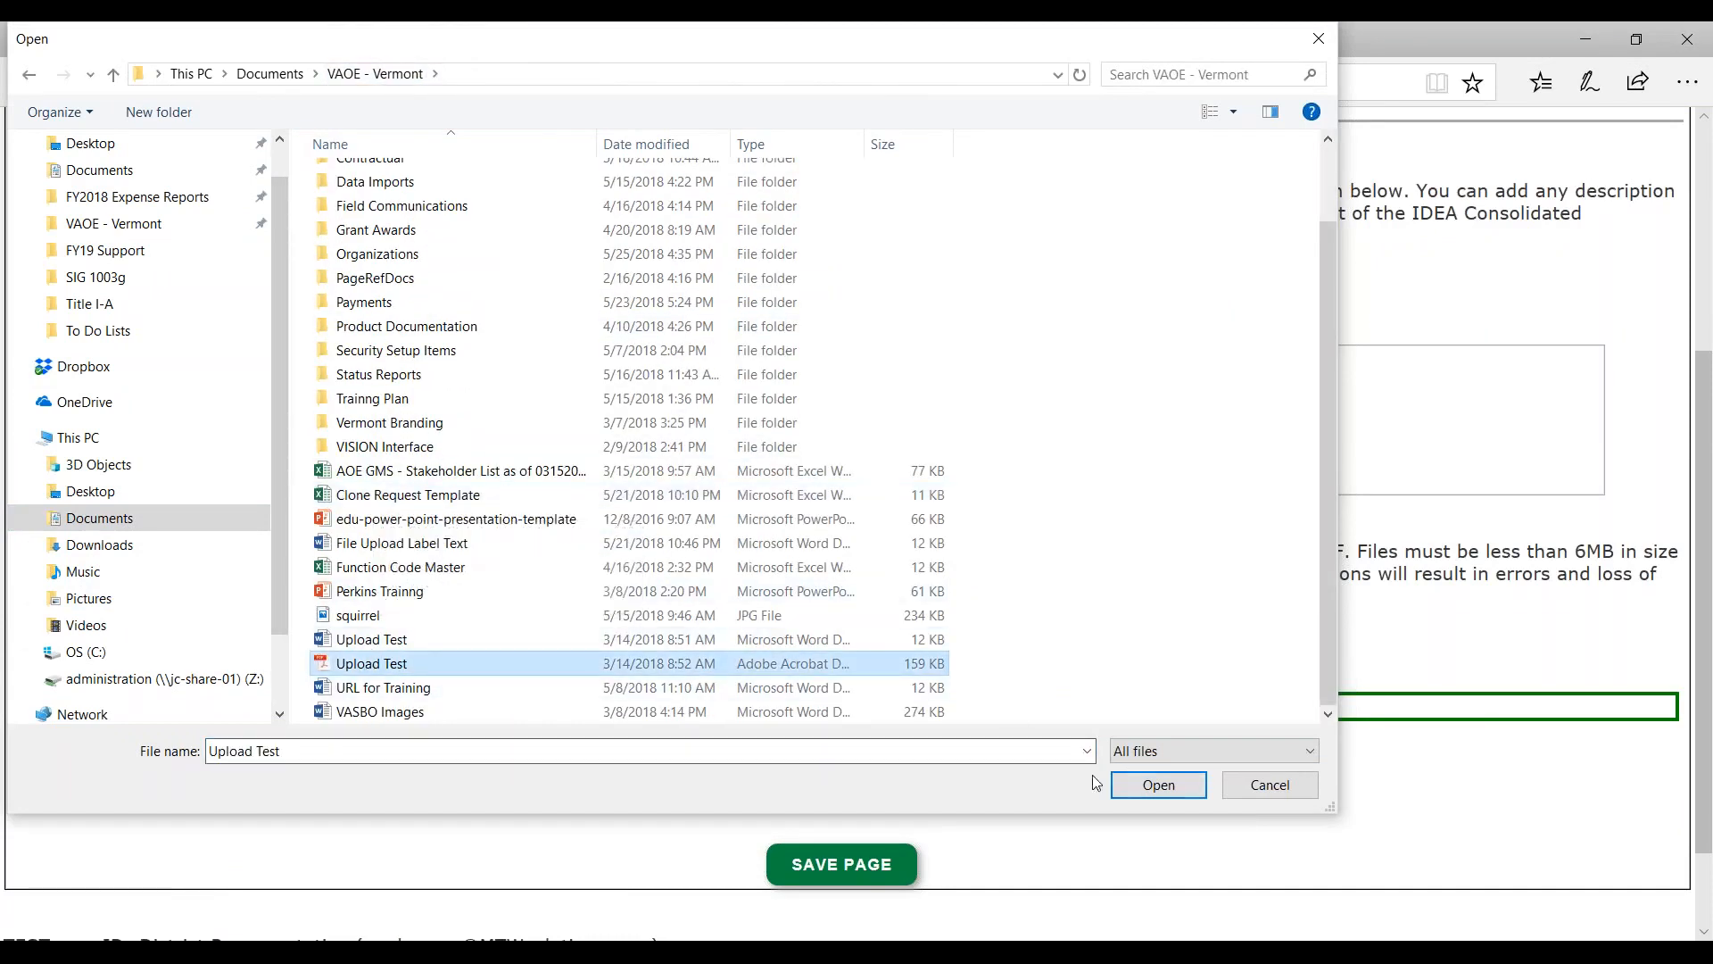
click(1158, 785)
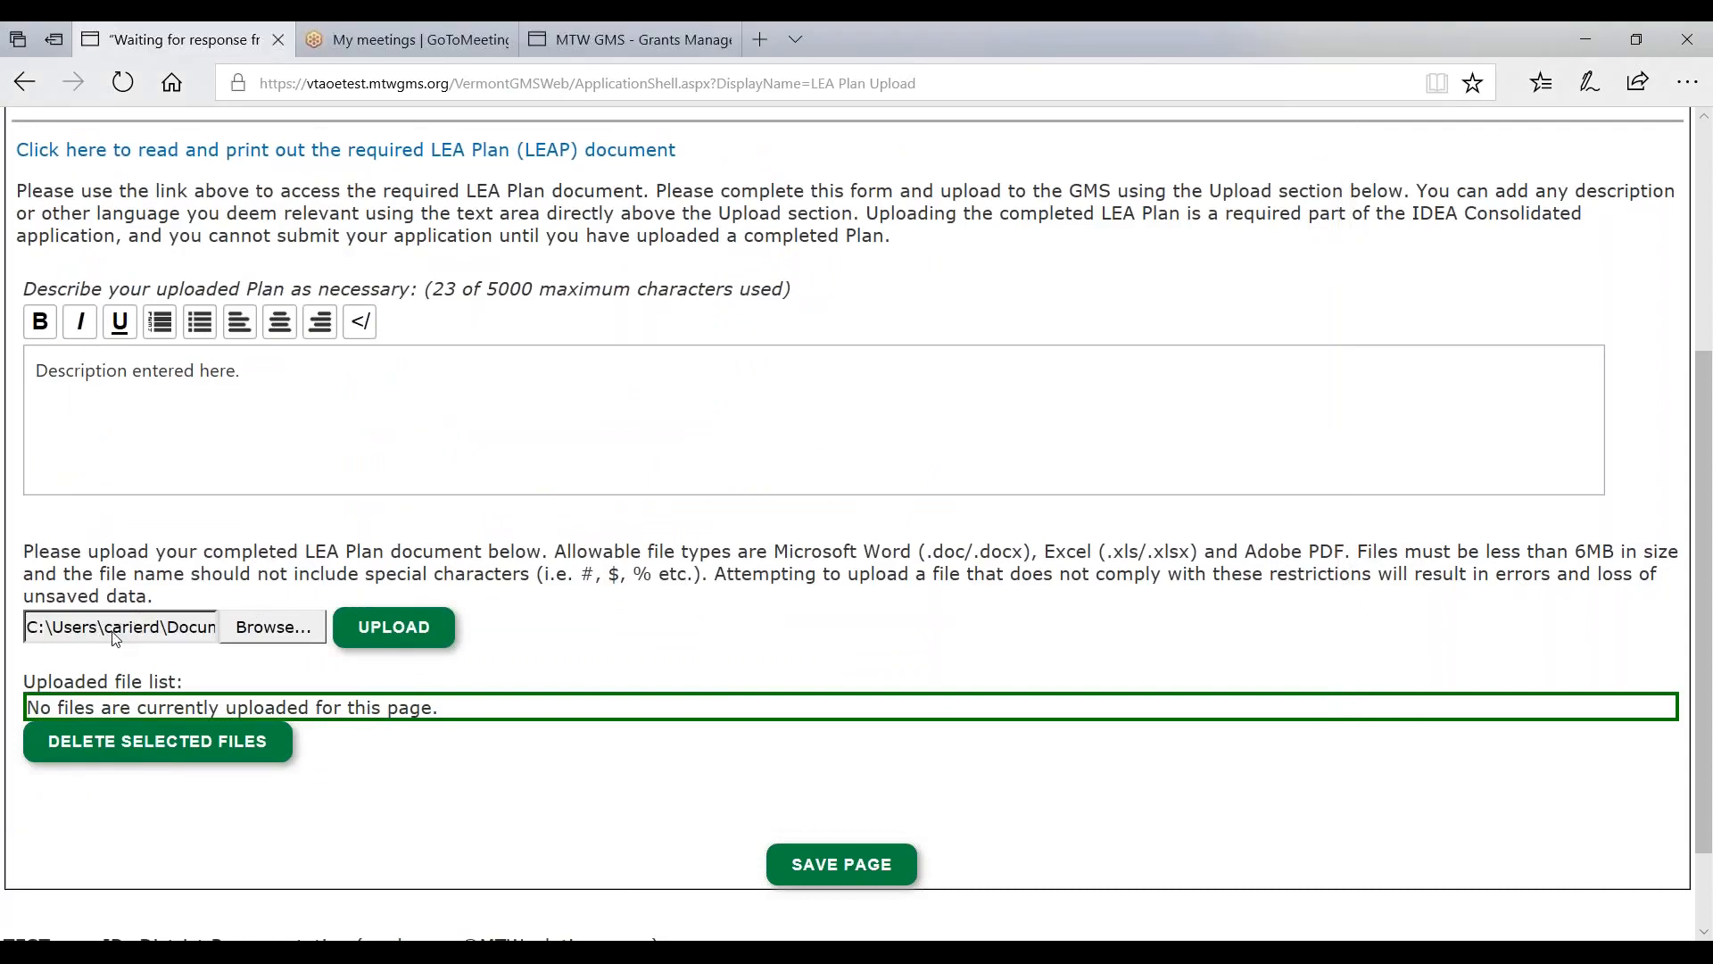
click(391, 631)
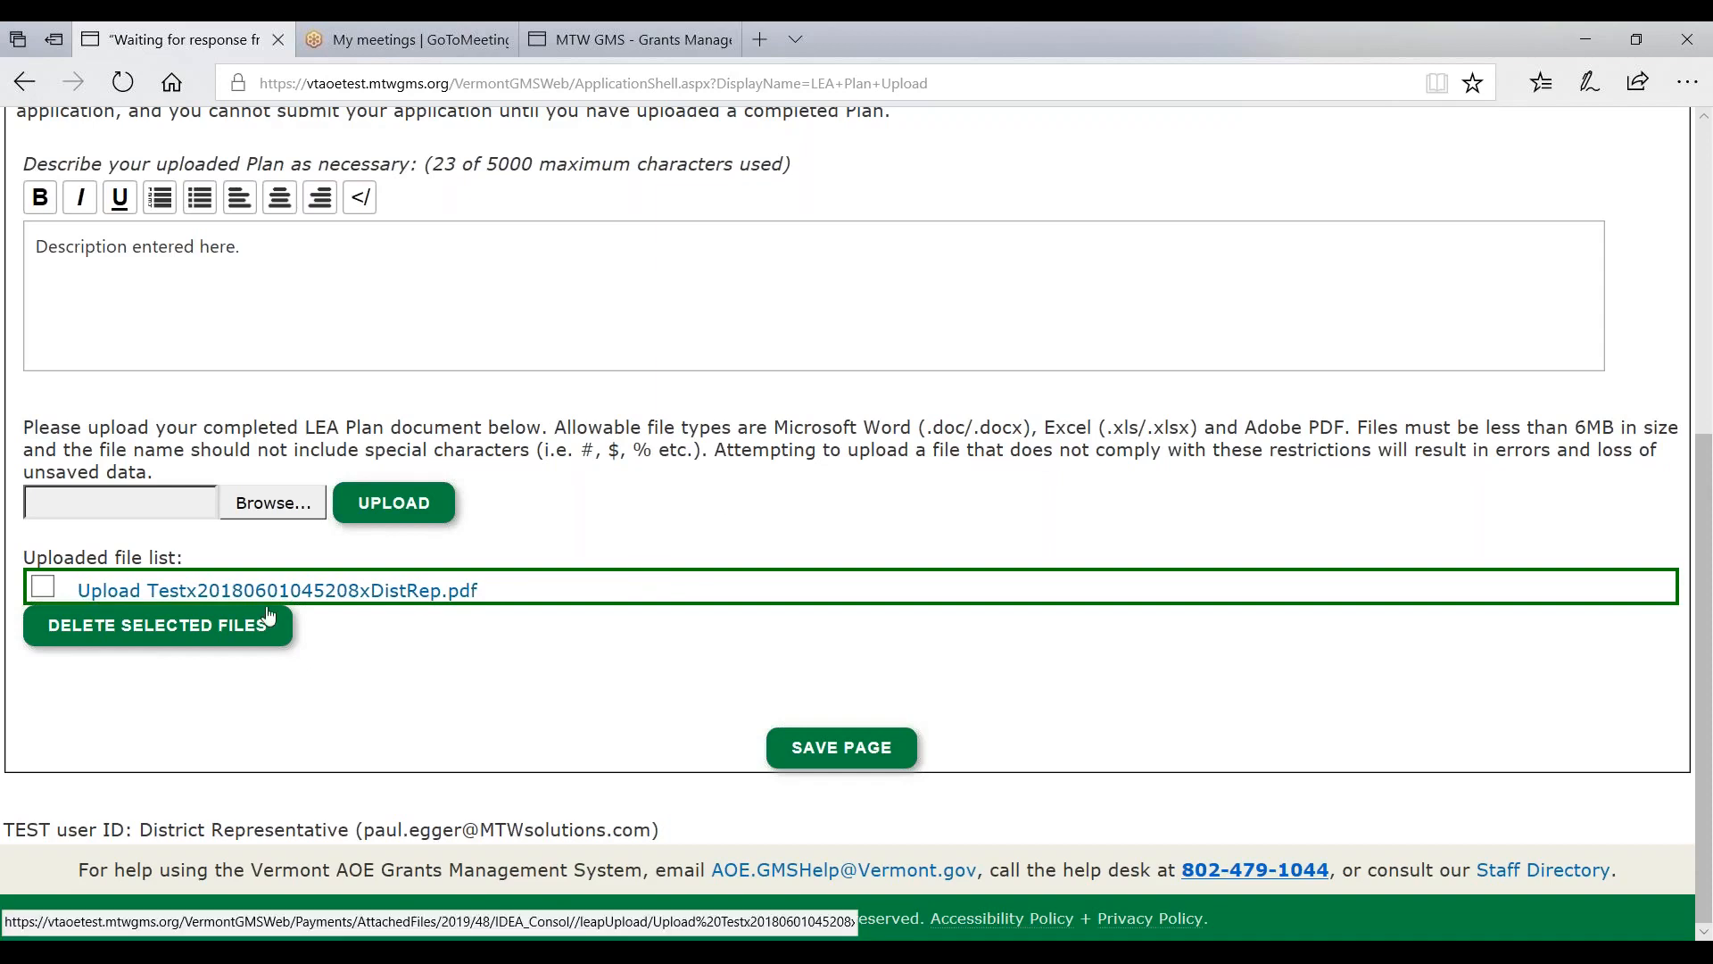
- Select the uploaded LEA Plan file and delete it
click(44, 589)
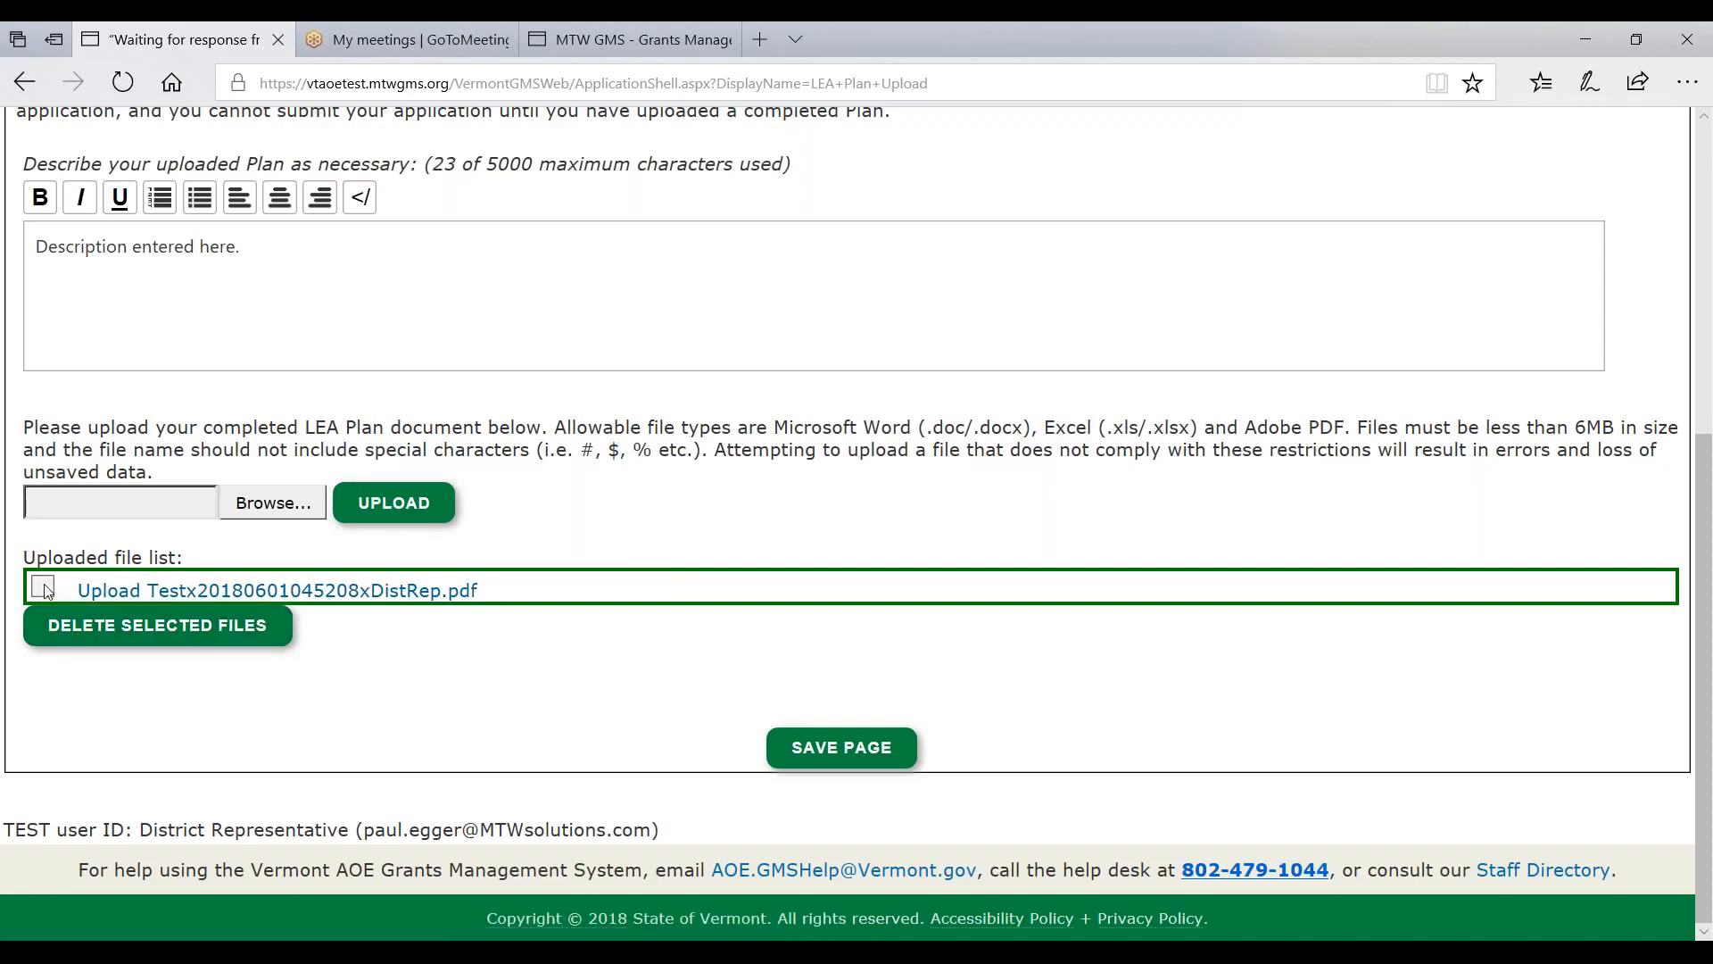
click(129, 627)
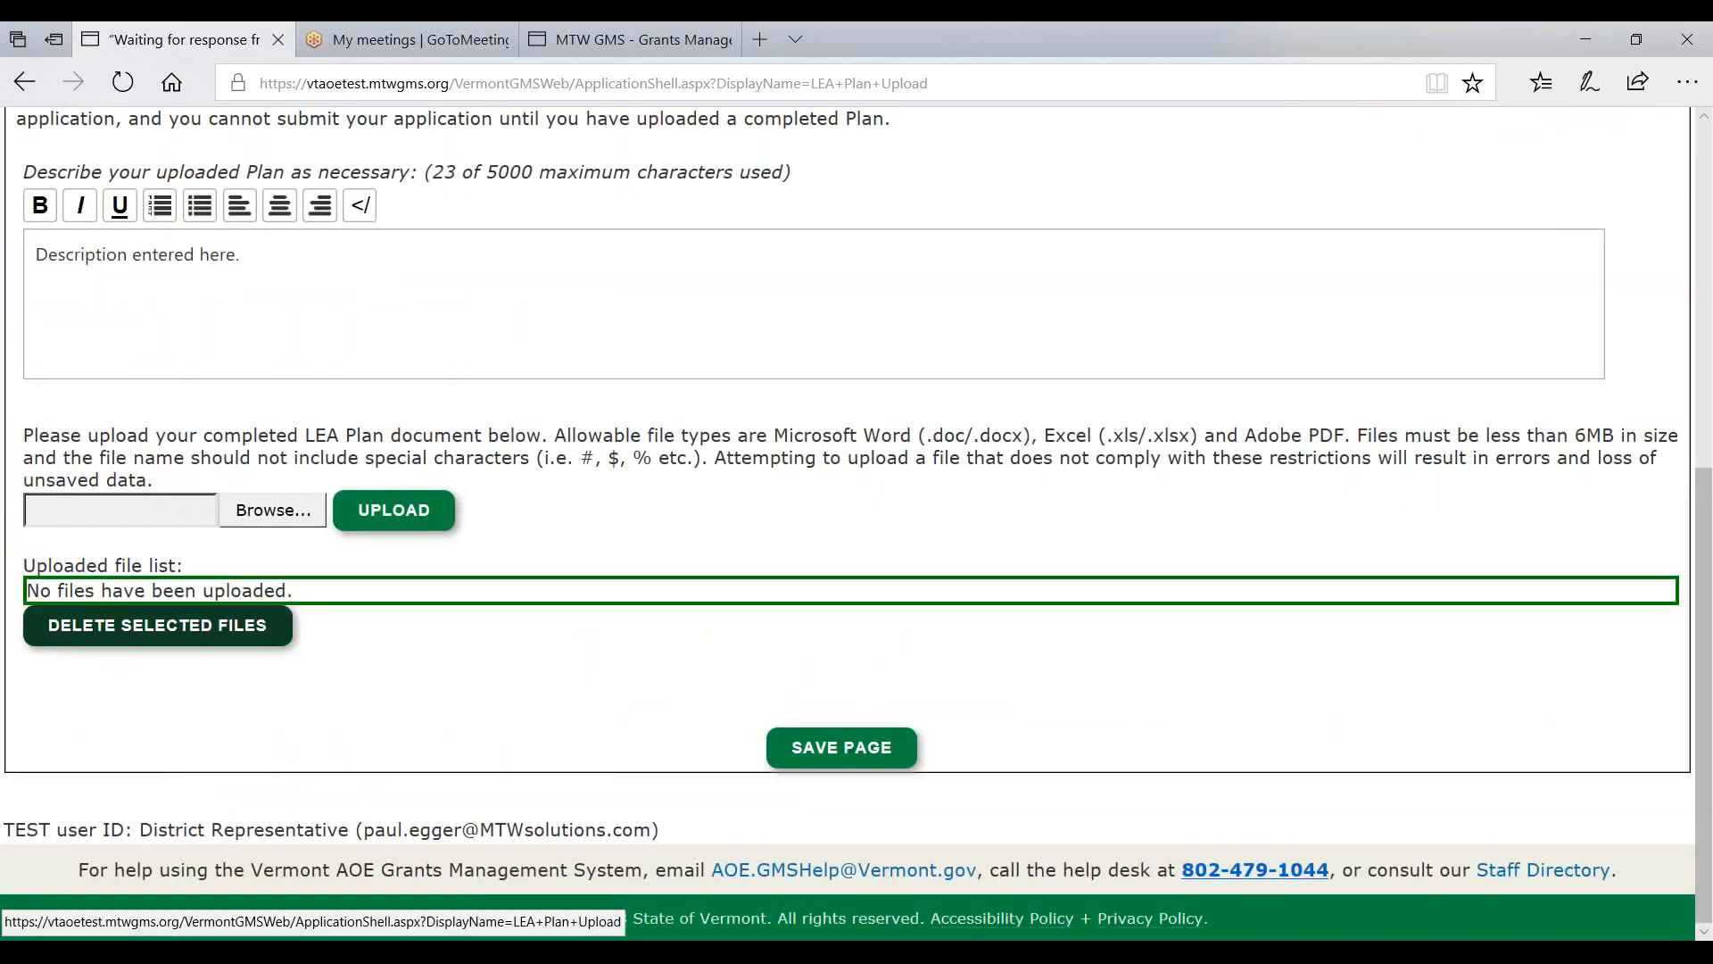
click(159, 631)
scroll(158, 631, down, 6)
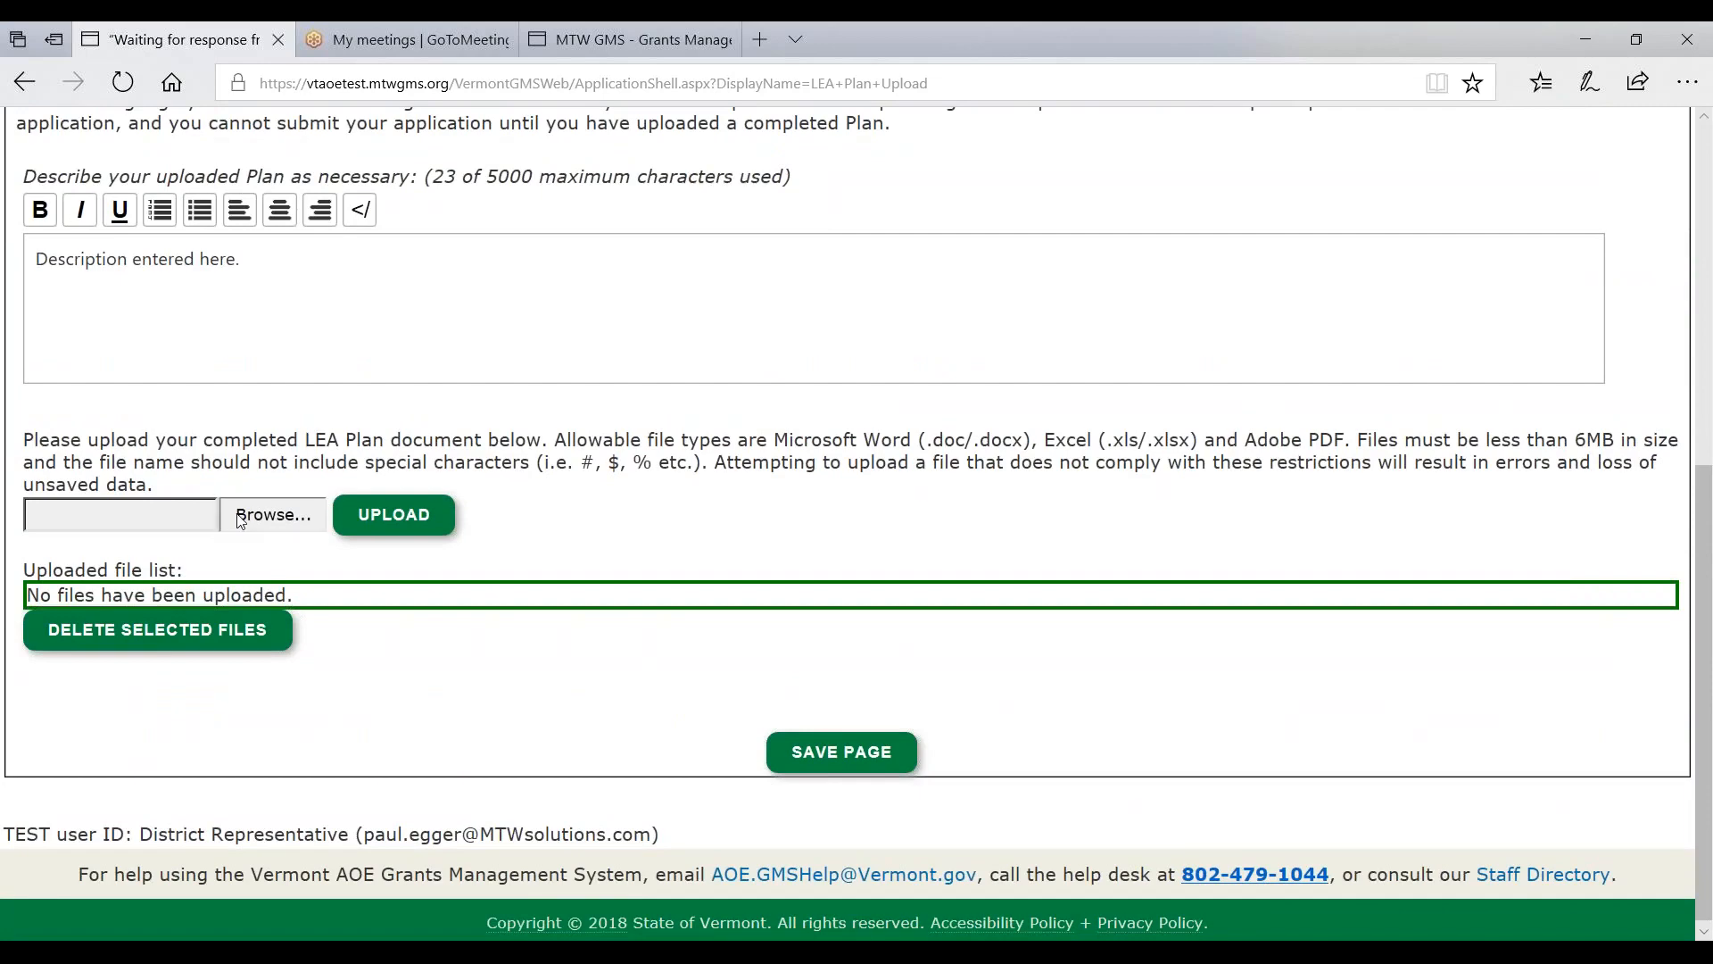
- Re-upload Upload Test PDF as the LEA Plan file and save the LEA Plan Upload page
click(241, 518)
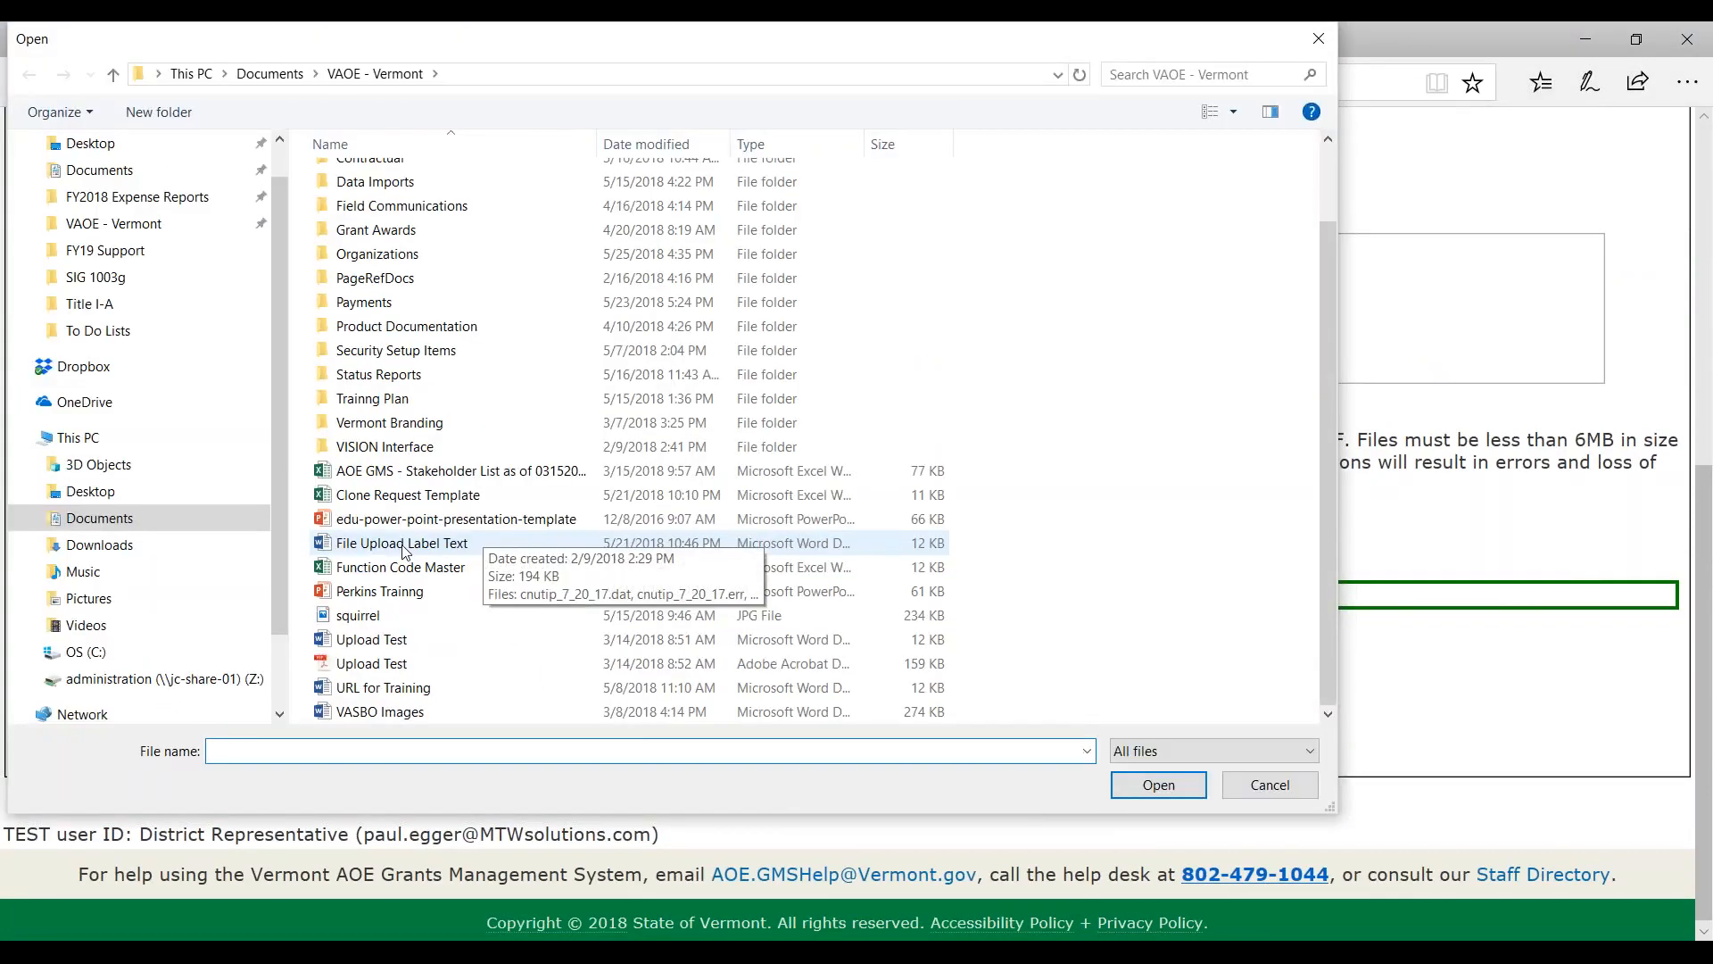
click(373, 663)
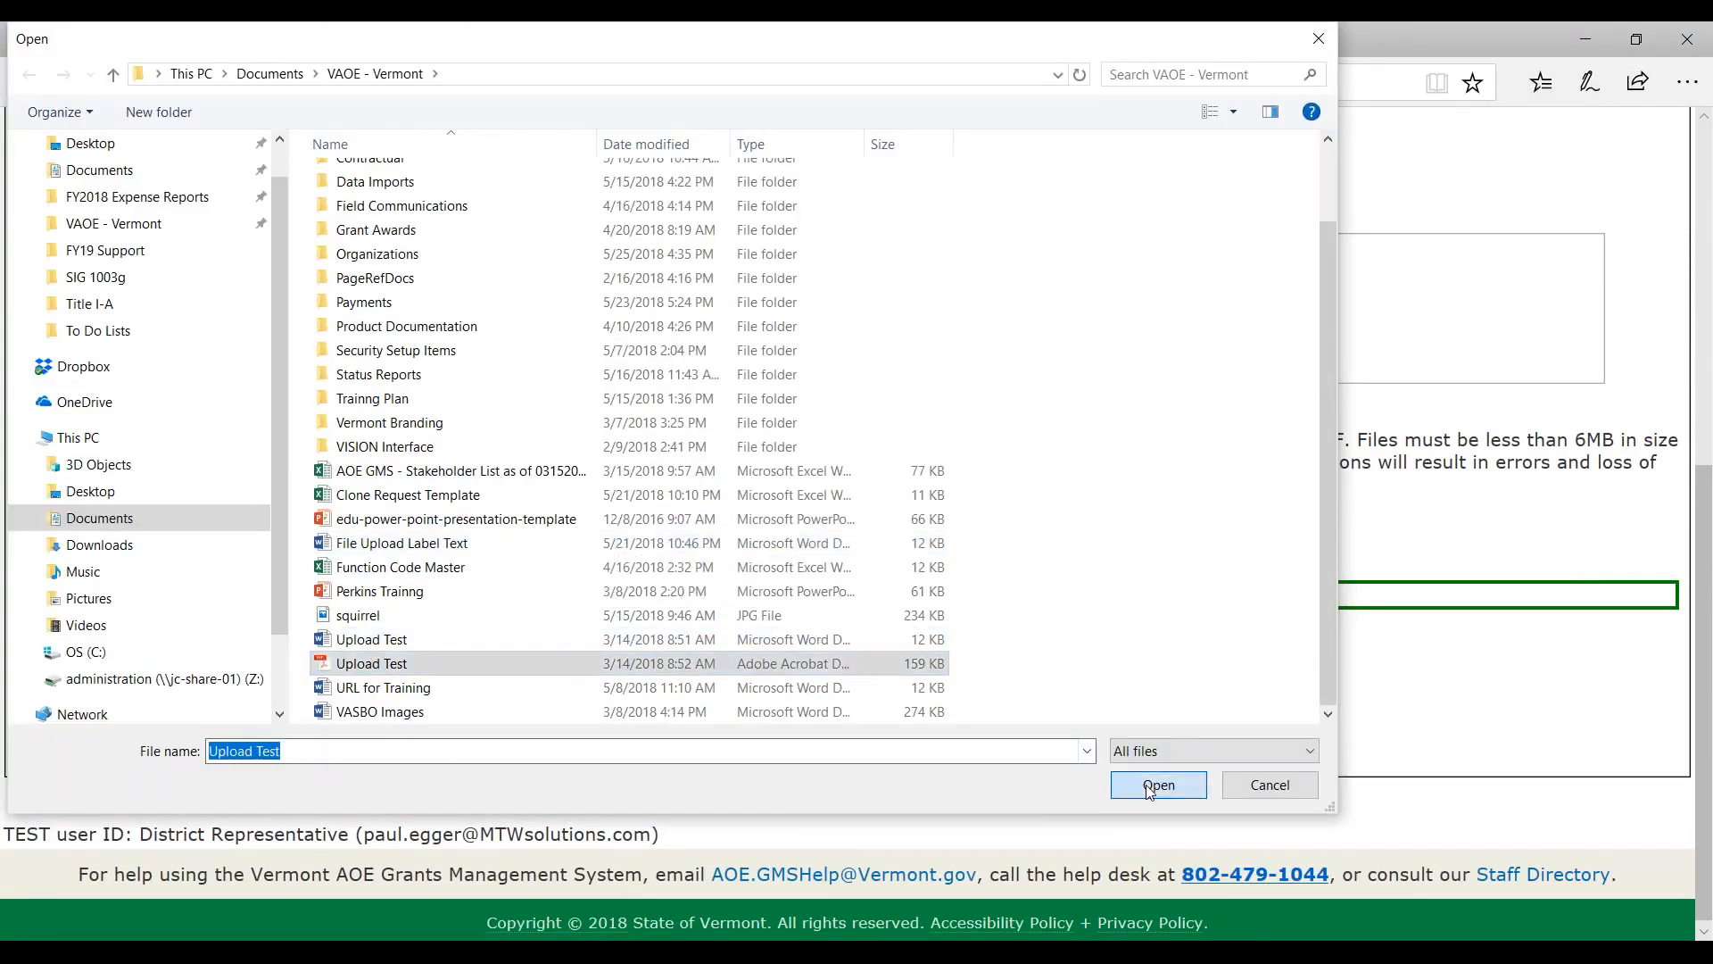
click(1158, 784)
click(387, 512)
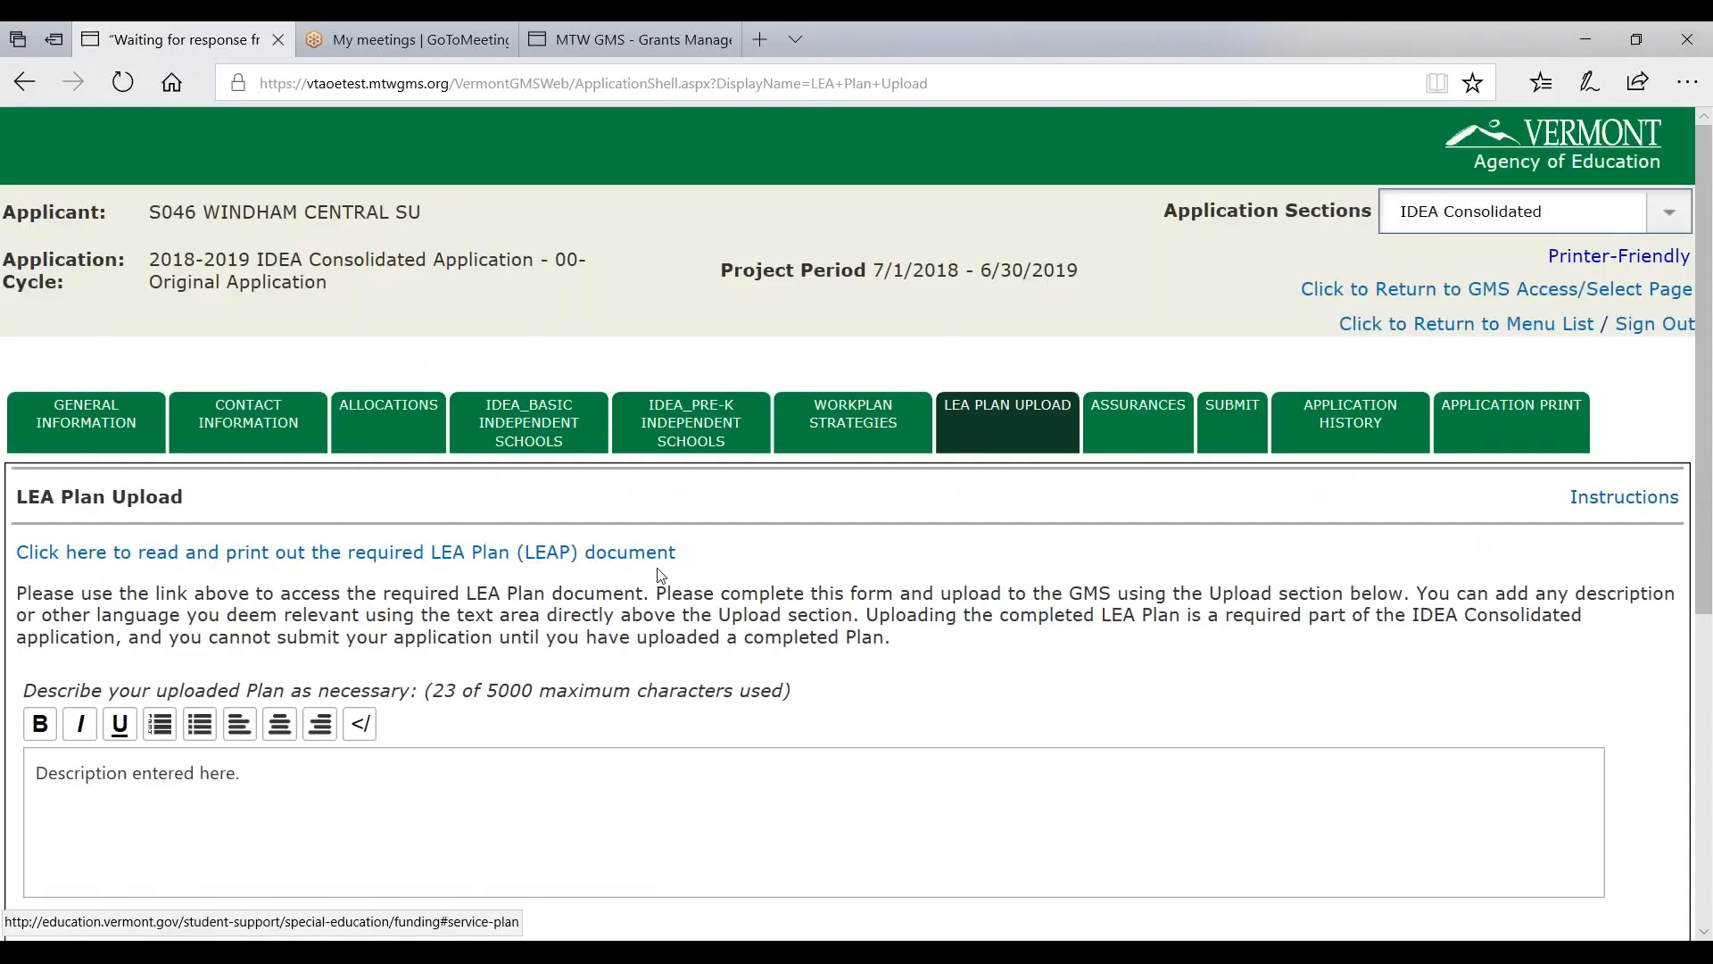
scroll(658, 576, down, 5)
click(843, 743)
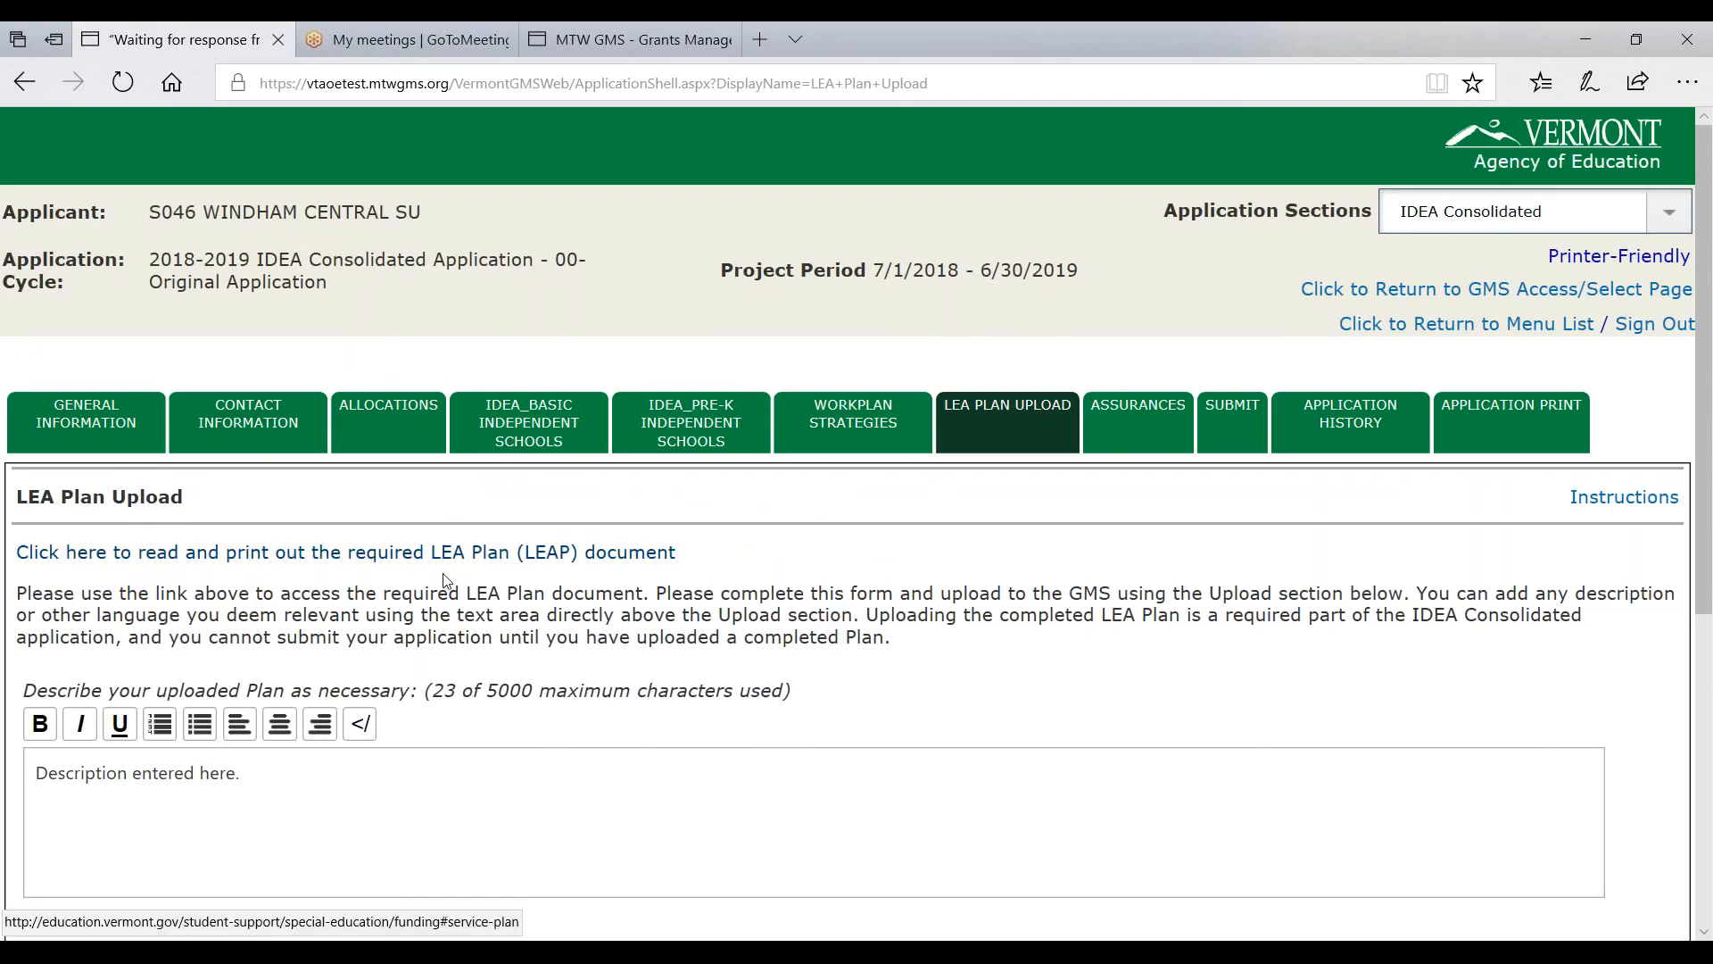
scroll(440, 592, down, 5)
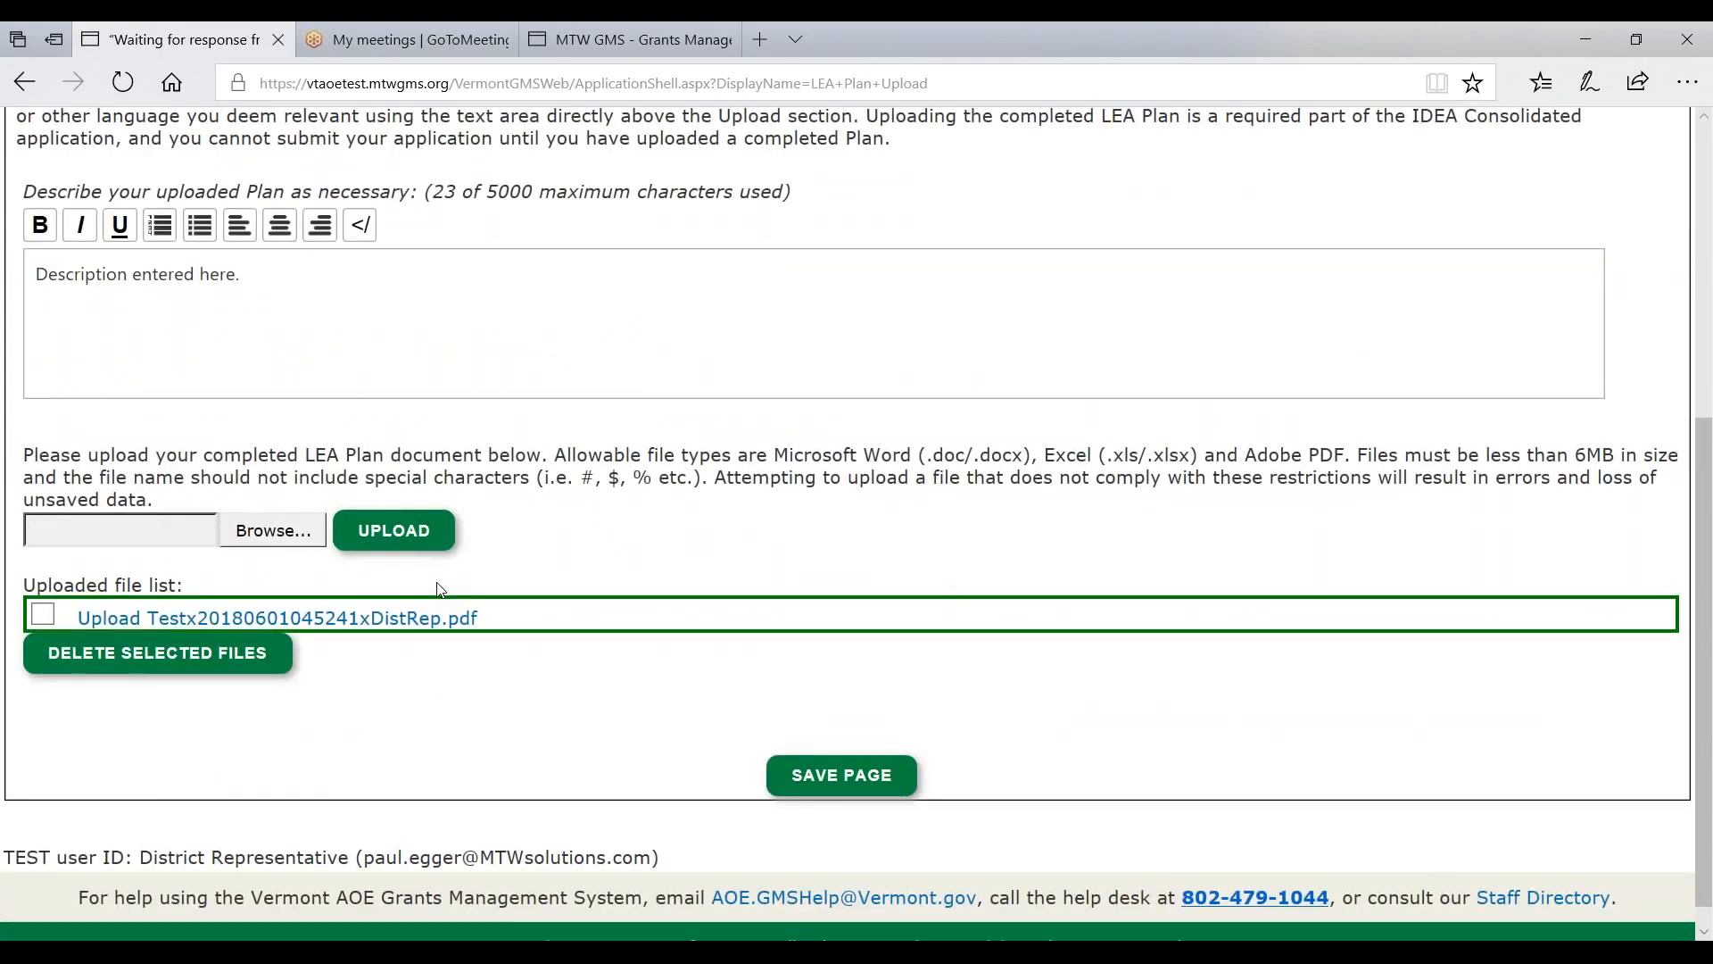
scroll(451, 593, up, 5)
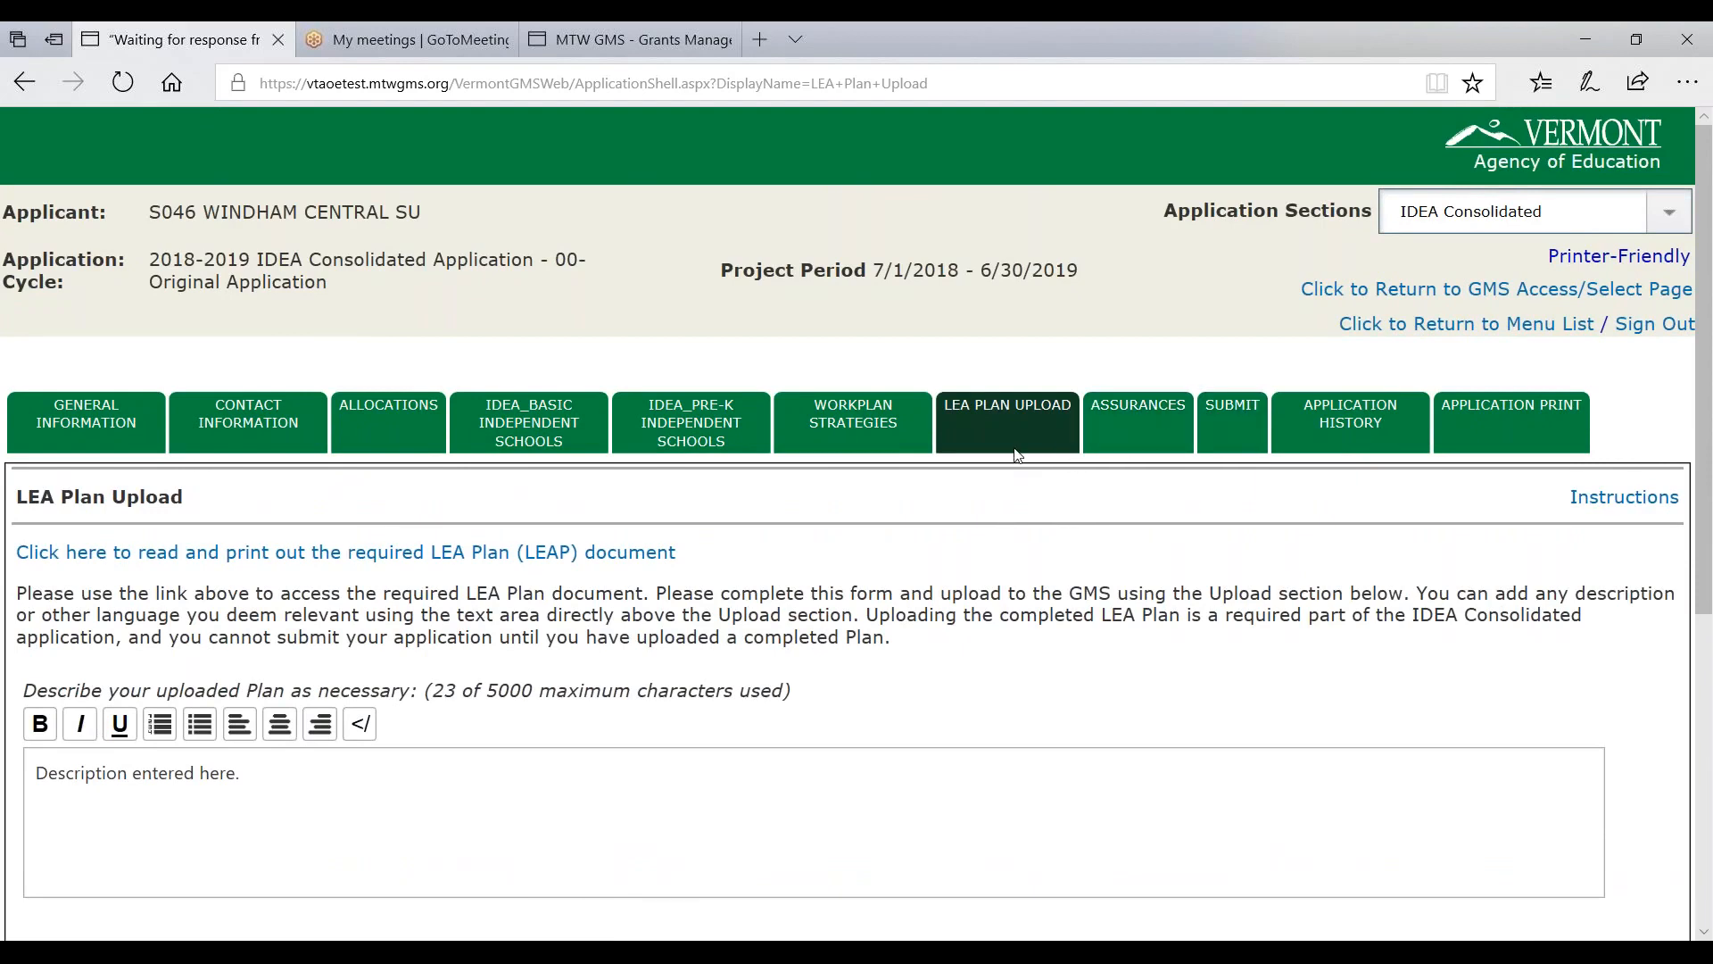
- Select IDEA Basic in Application Sections and go to its Transfer to Schoolwide page
drag(1305, 212, 1374, 212)
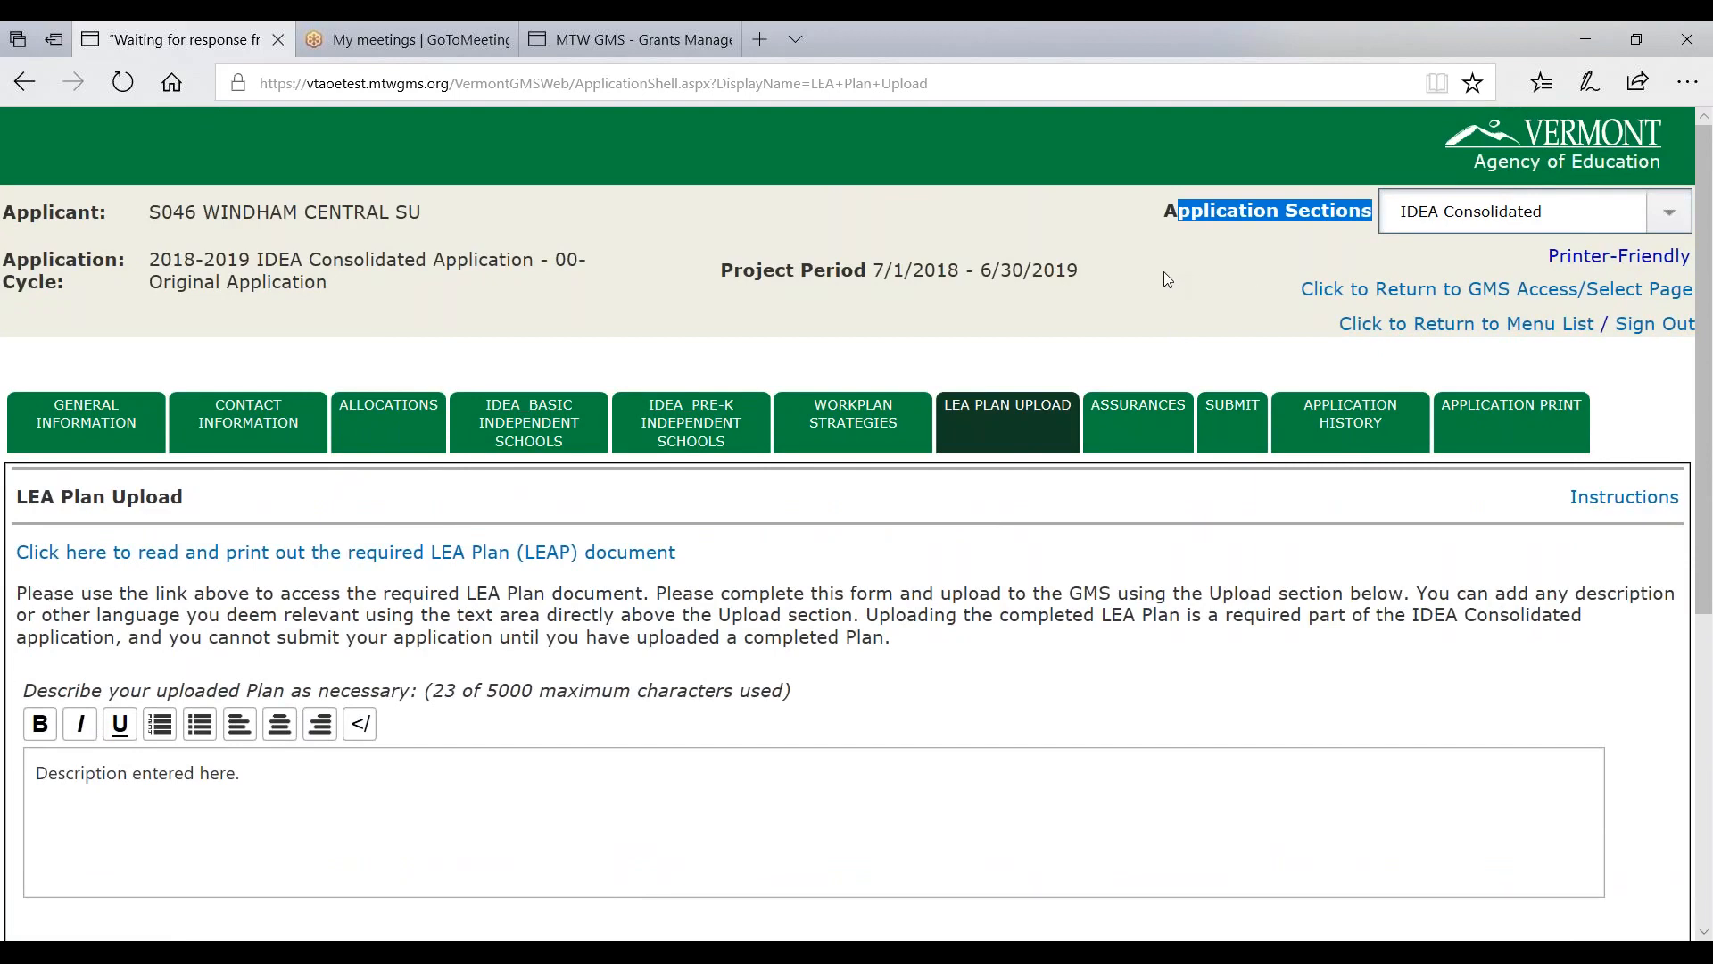
click(1387, 230)
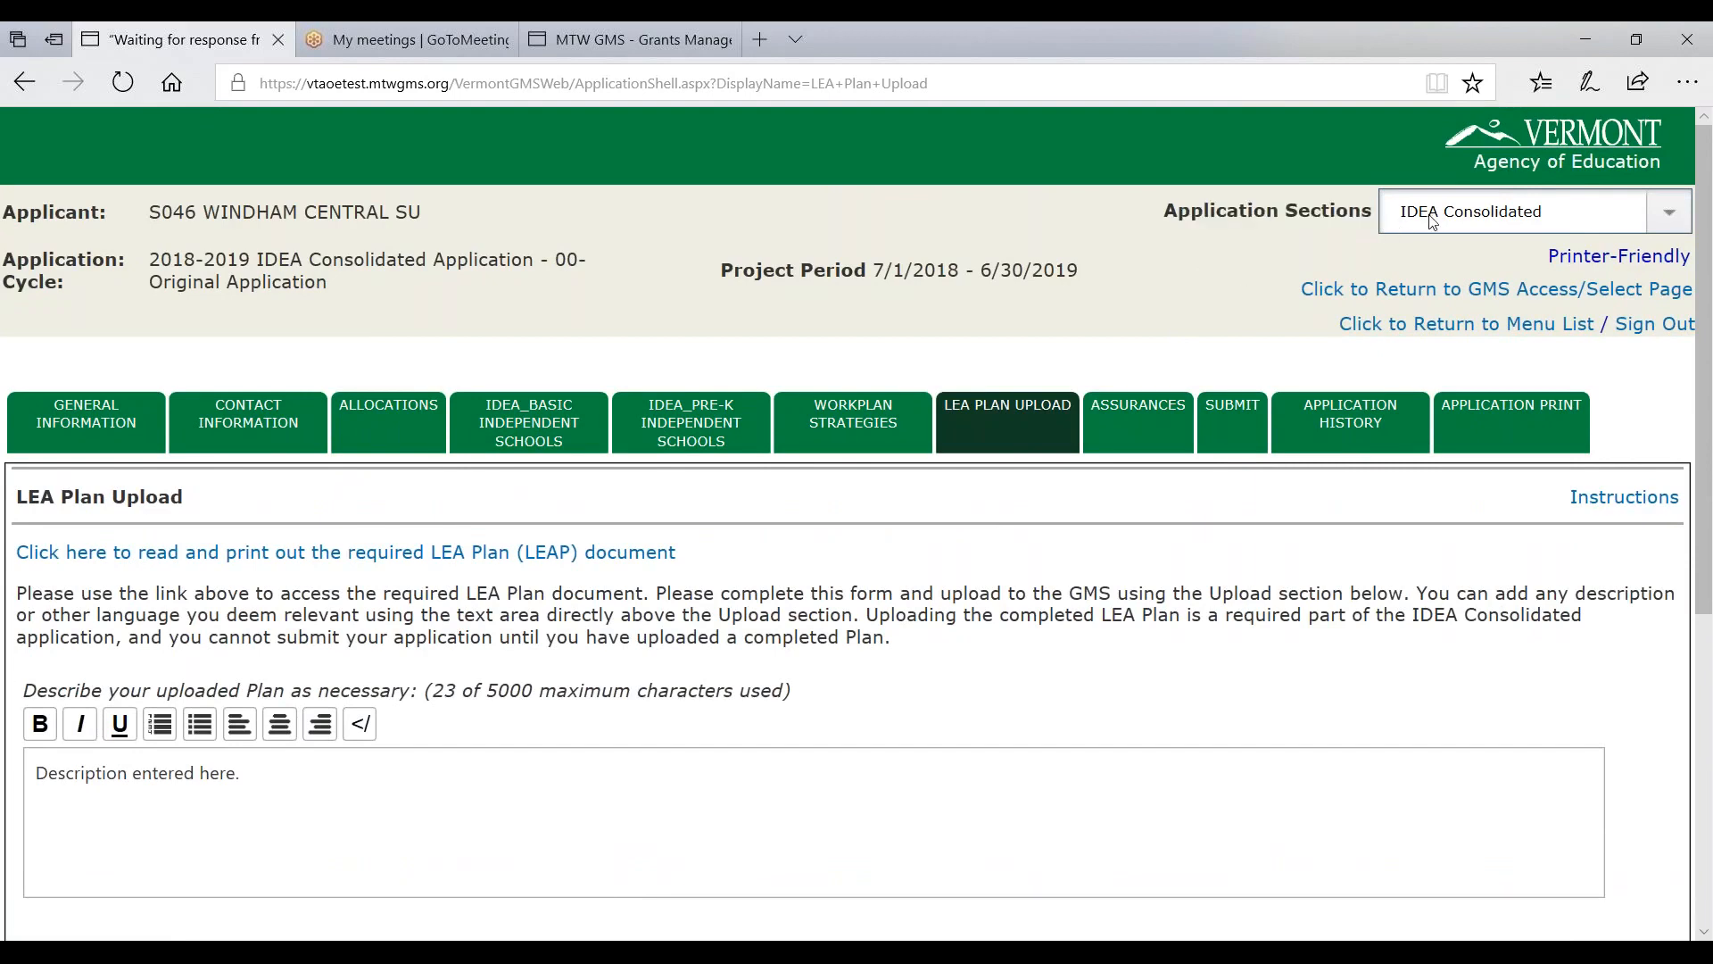
click(1427, 214)
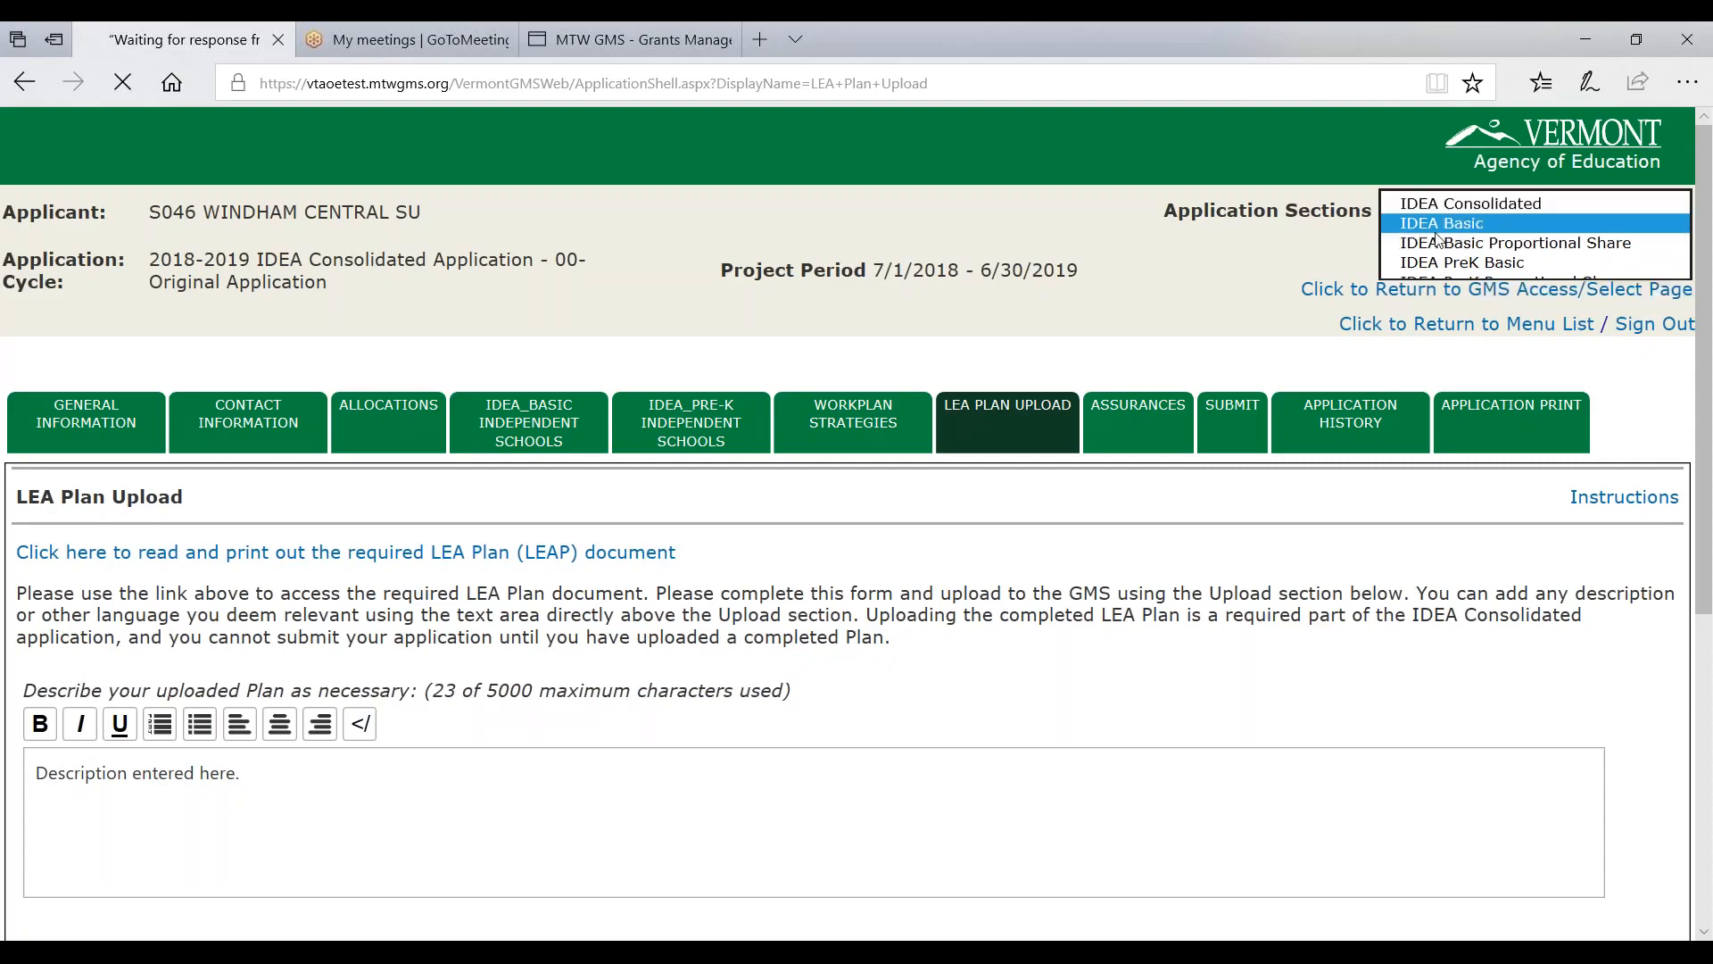
click(1436, 234)
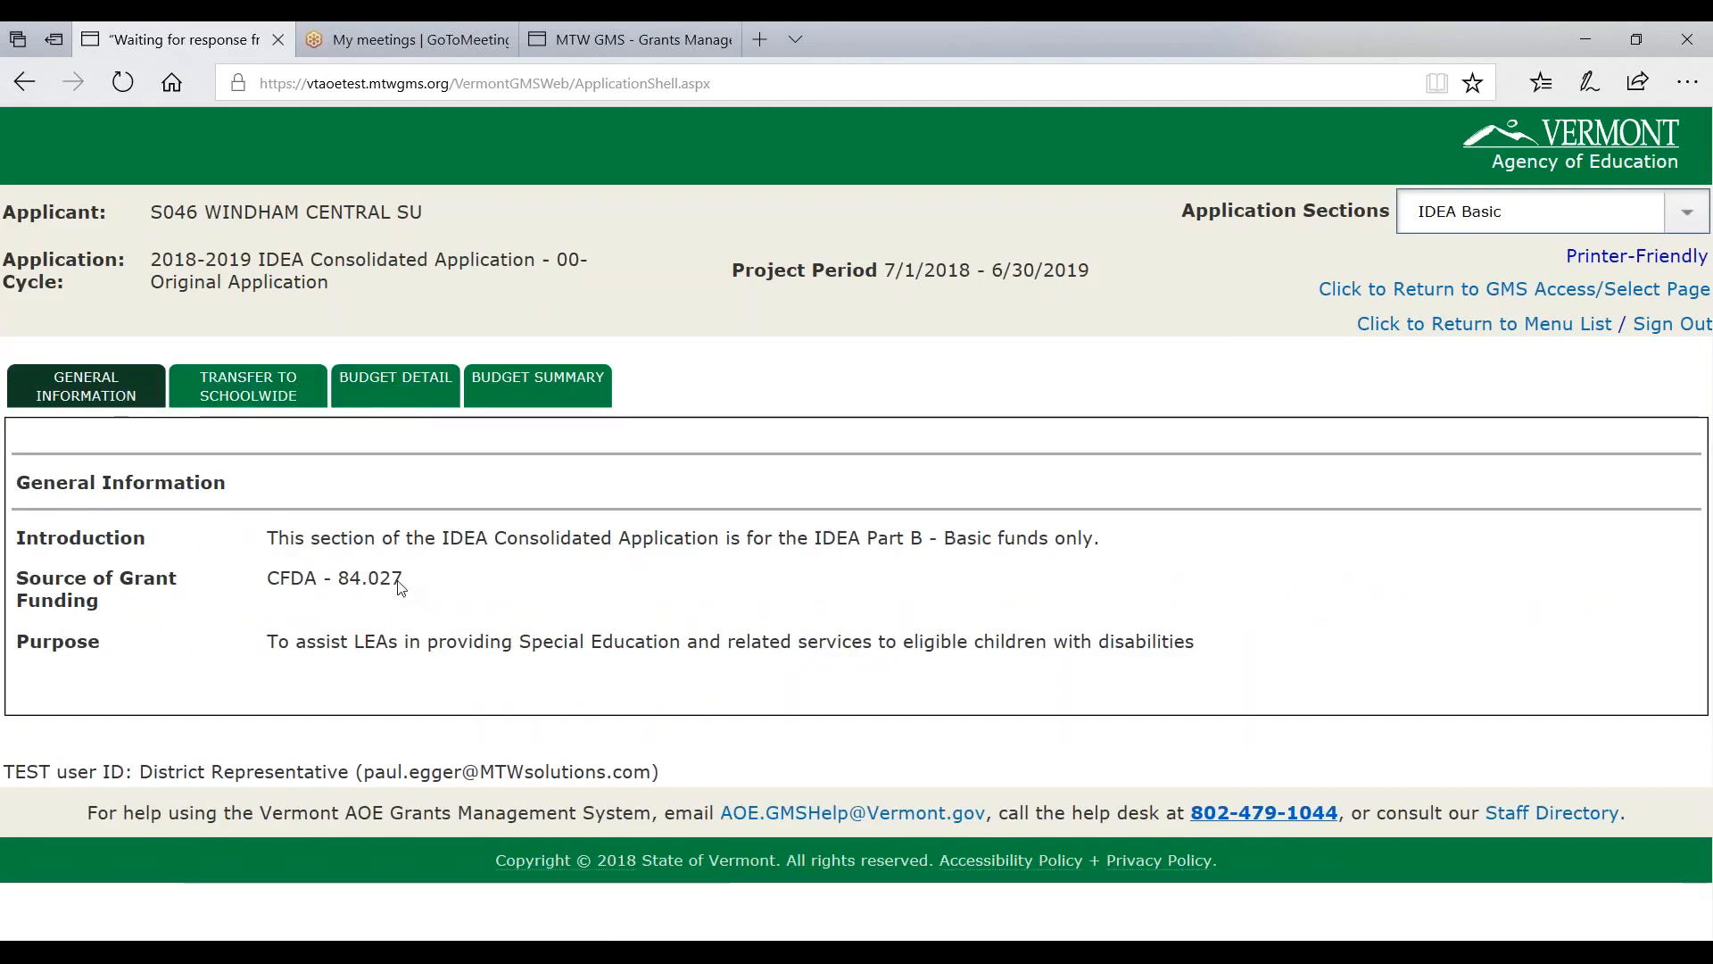
drag(305, 536, 765, 537)
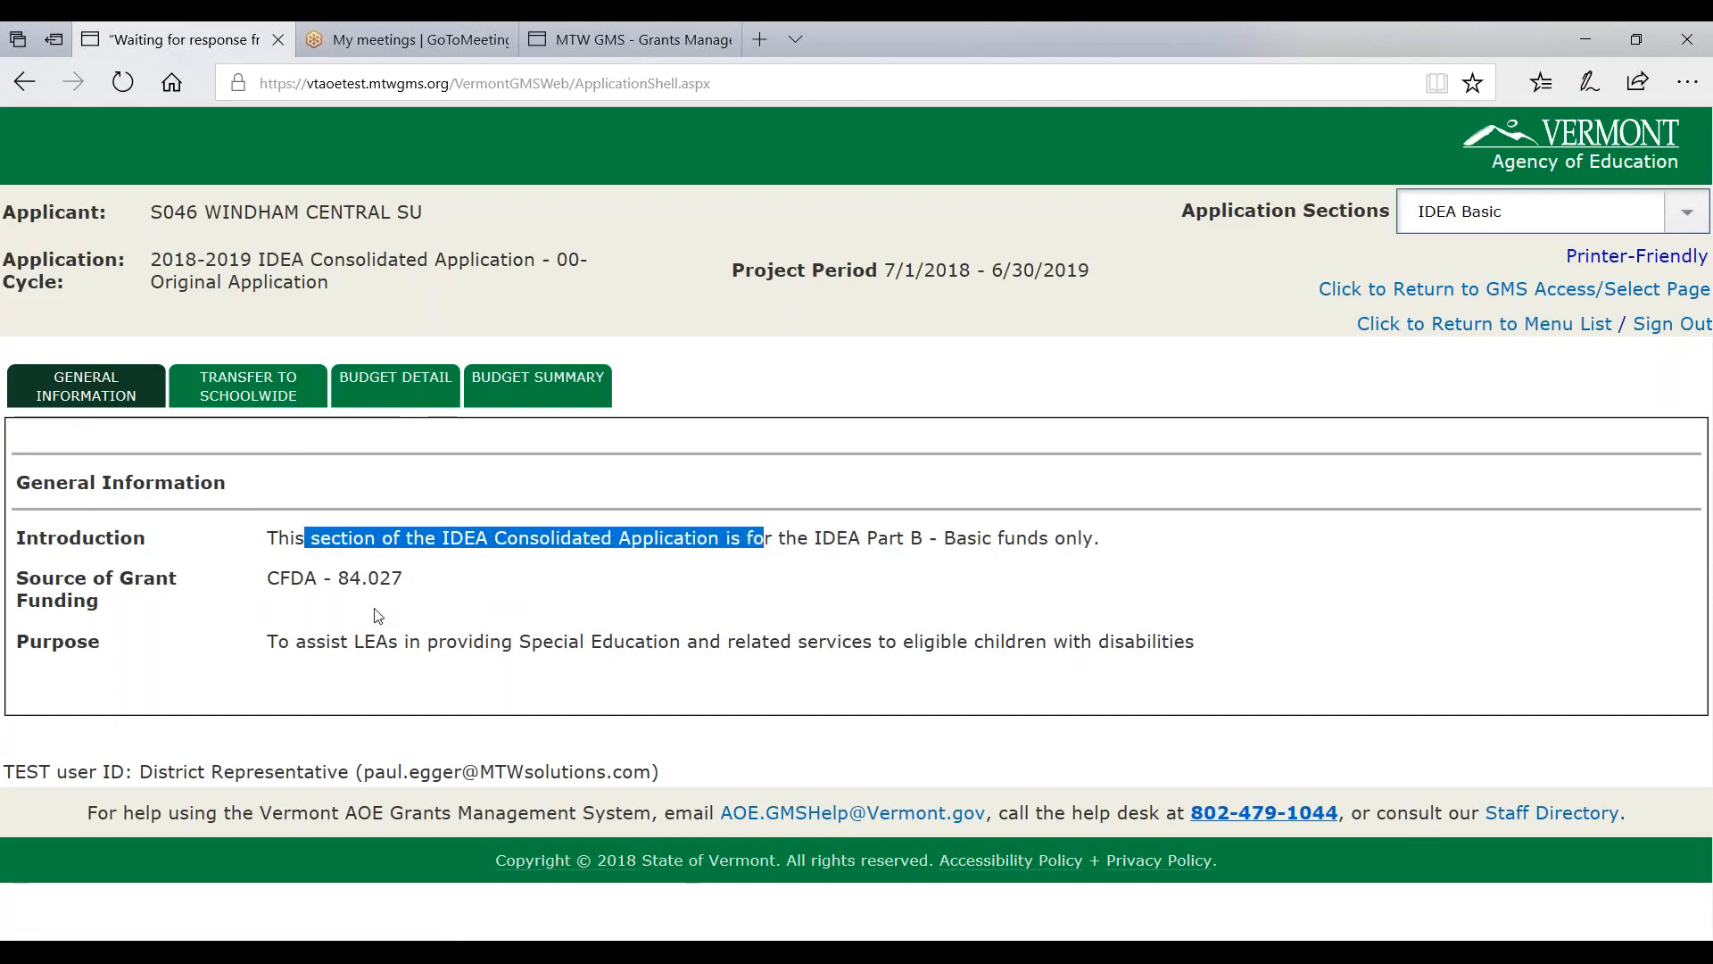
click(248, 386)
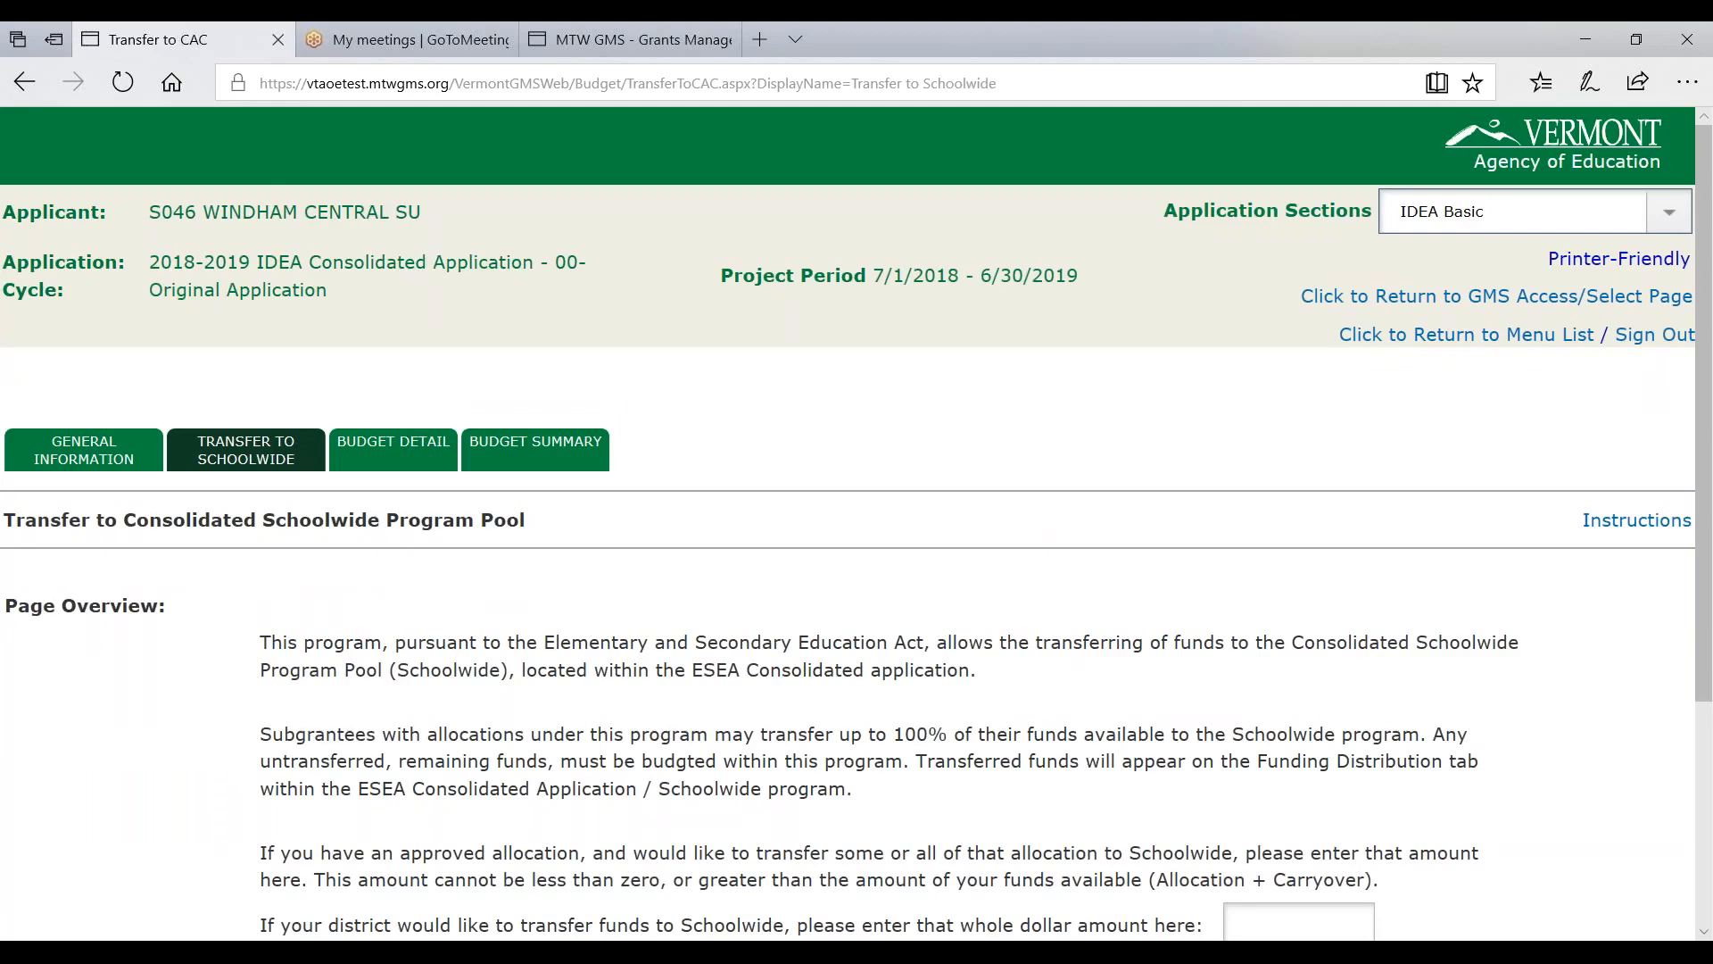
- Review the Transfer to Consolidated Schoolwide Program Pool page, leaving the transfer amount at 0
scroll(252, 406, down, 3)
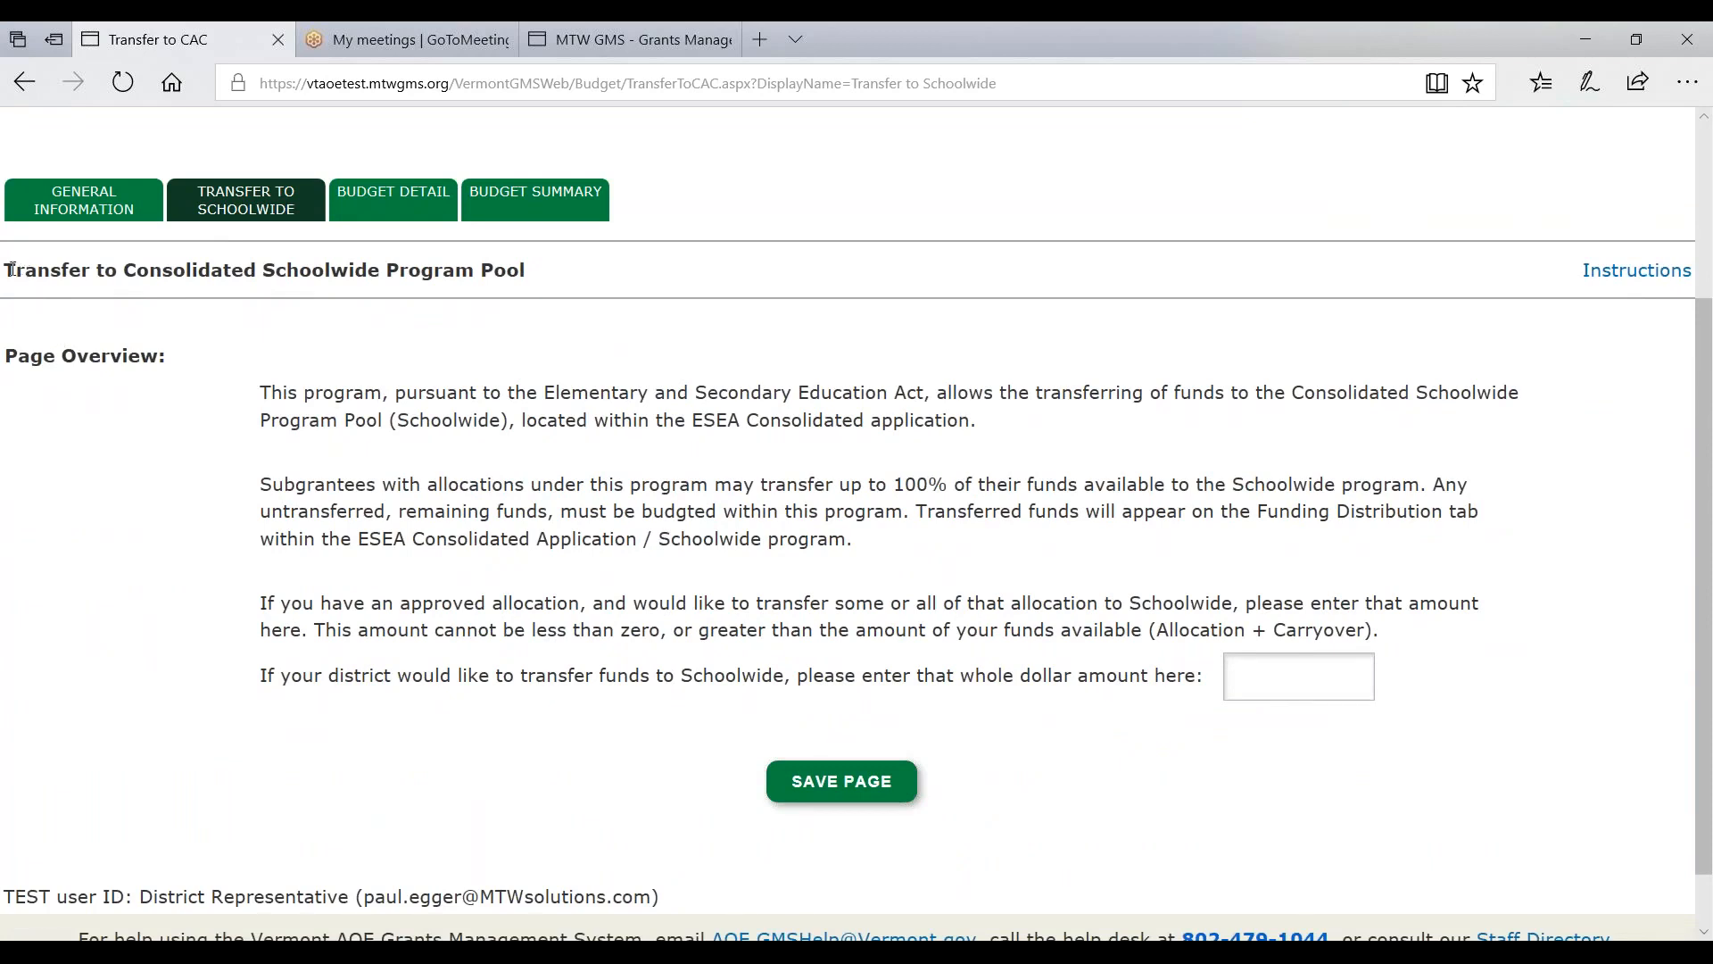
drag(13, 268, 603, 265)
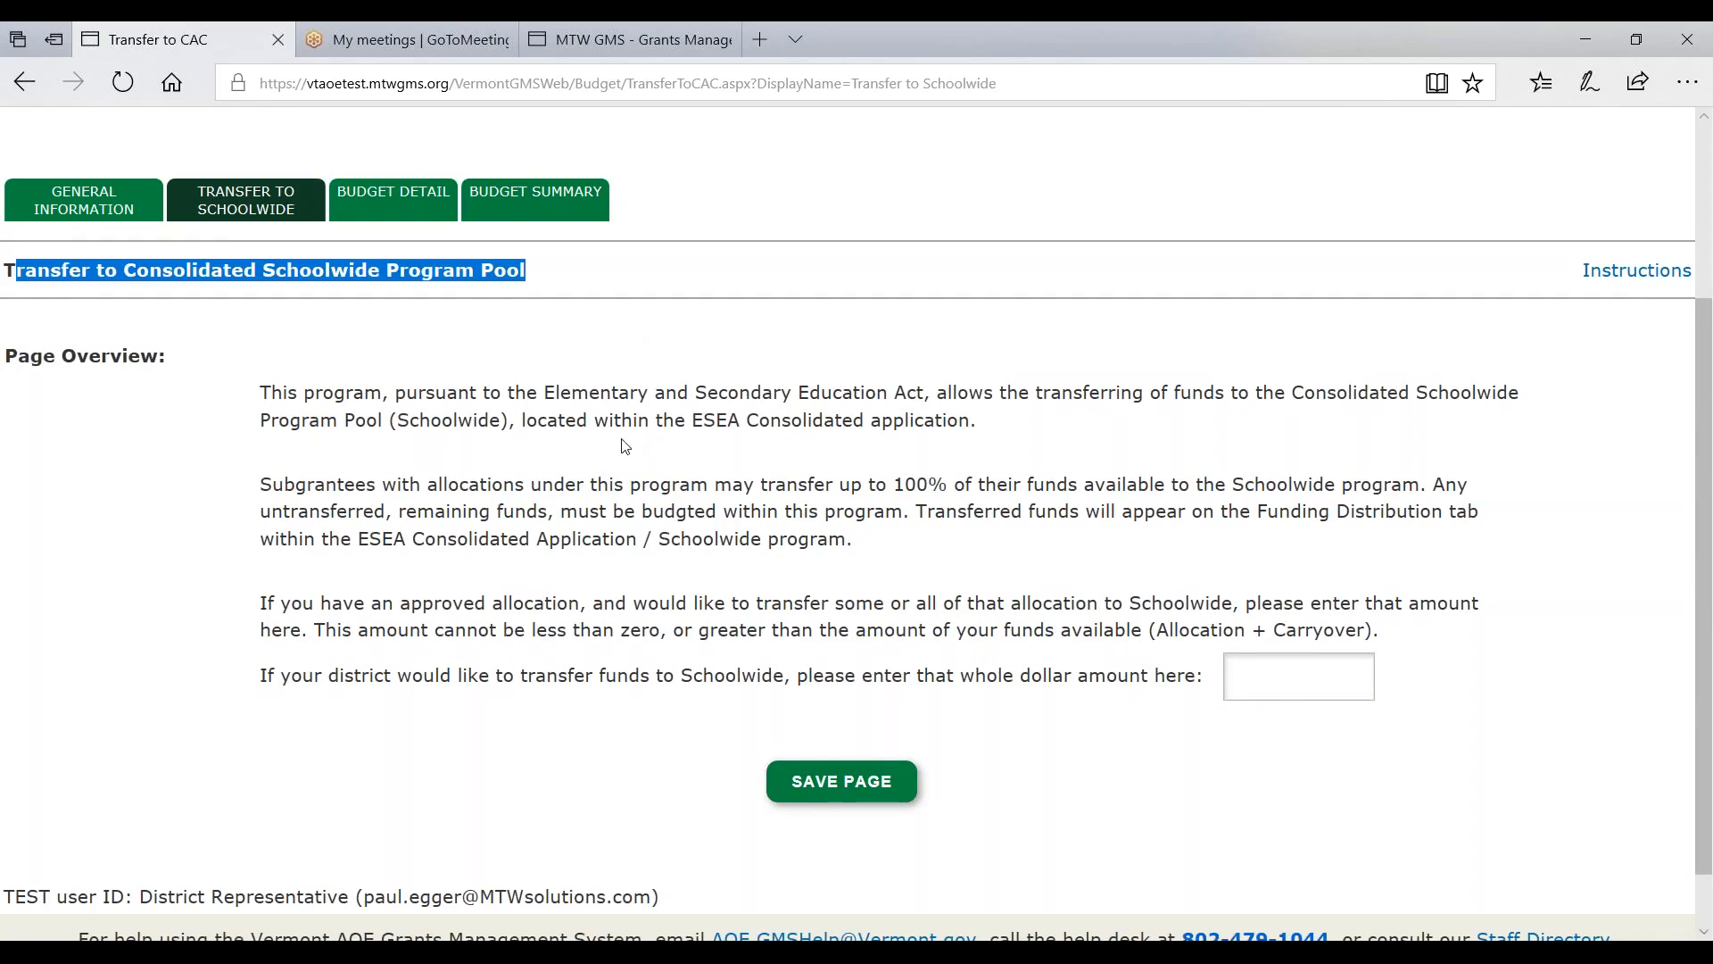
scroll(624, 446, up, 2)
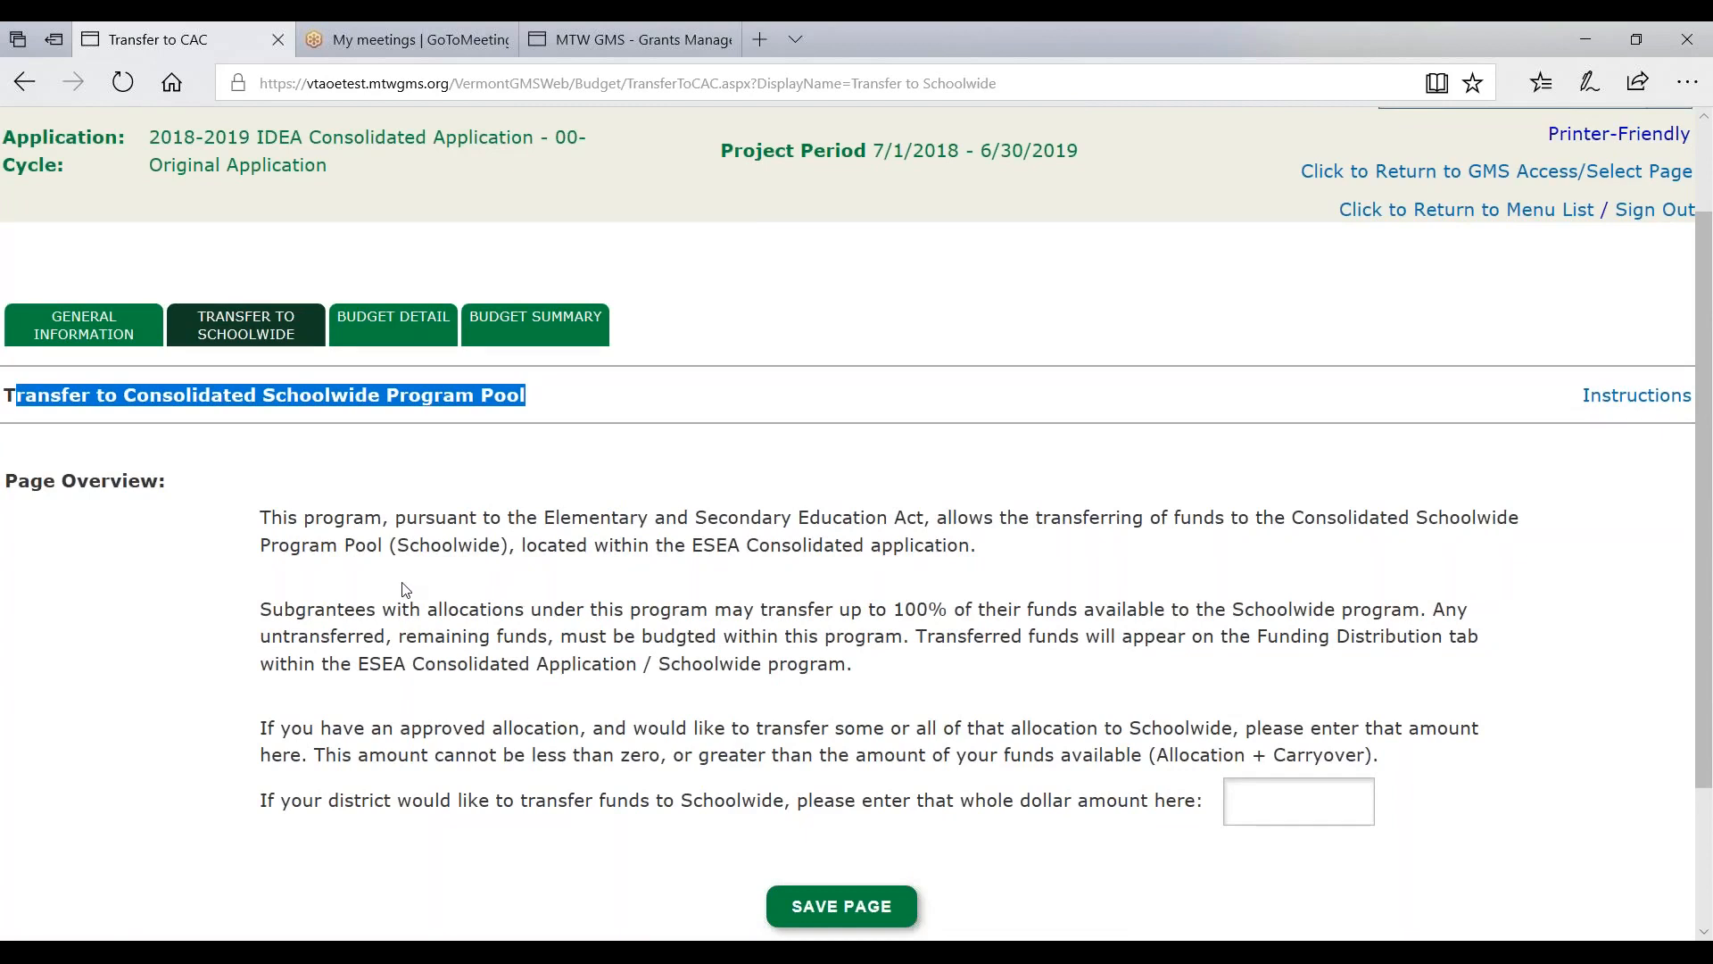
click(1353, 800)
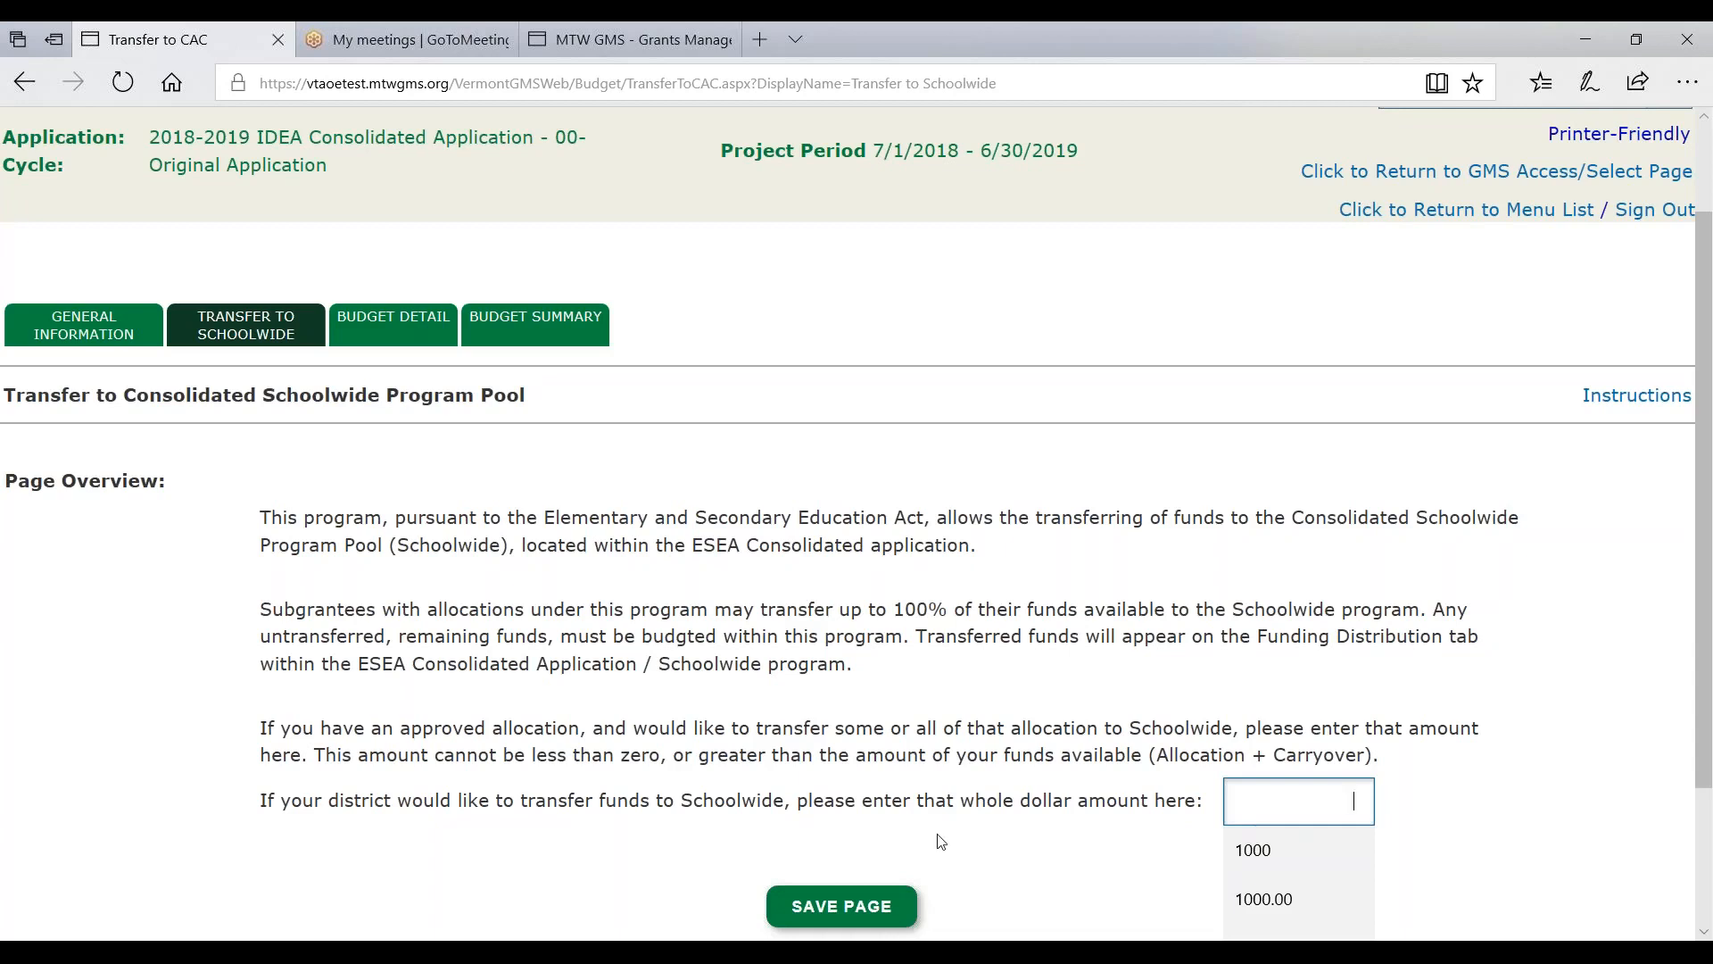
click(834, 803)
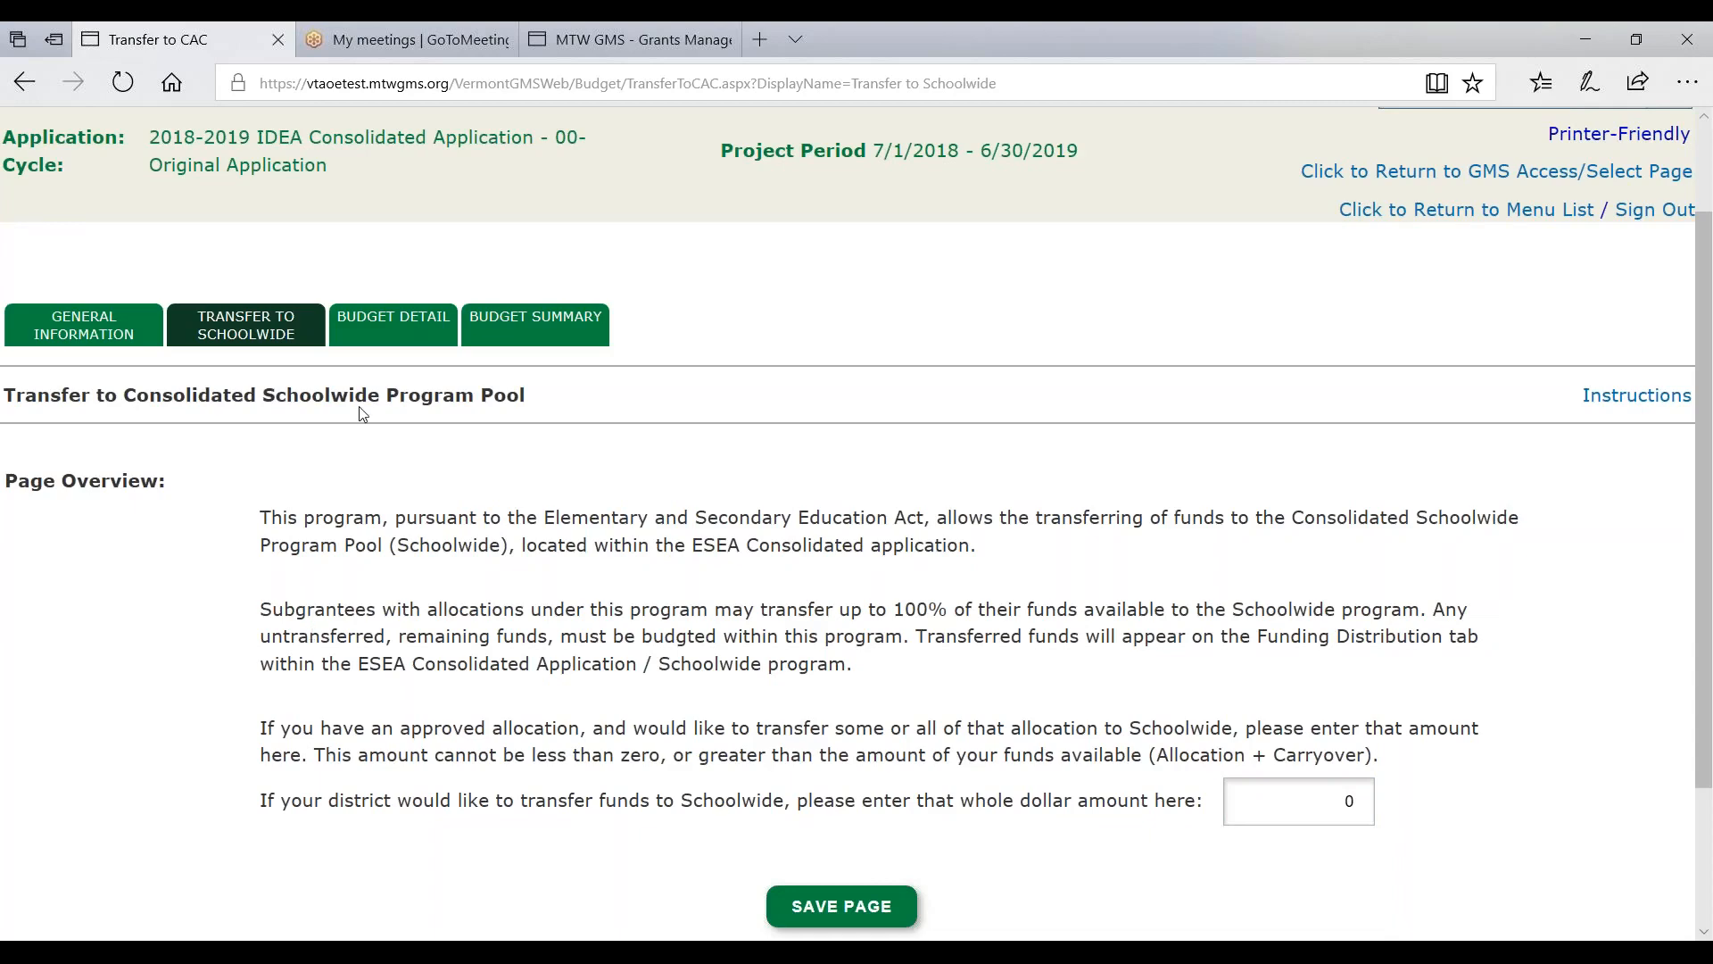
- Leave for Budget Detail By Site and review the $281,900.20 available and blank budget lines
click(376, 332)
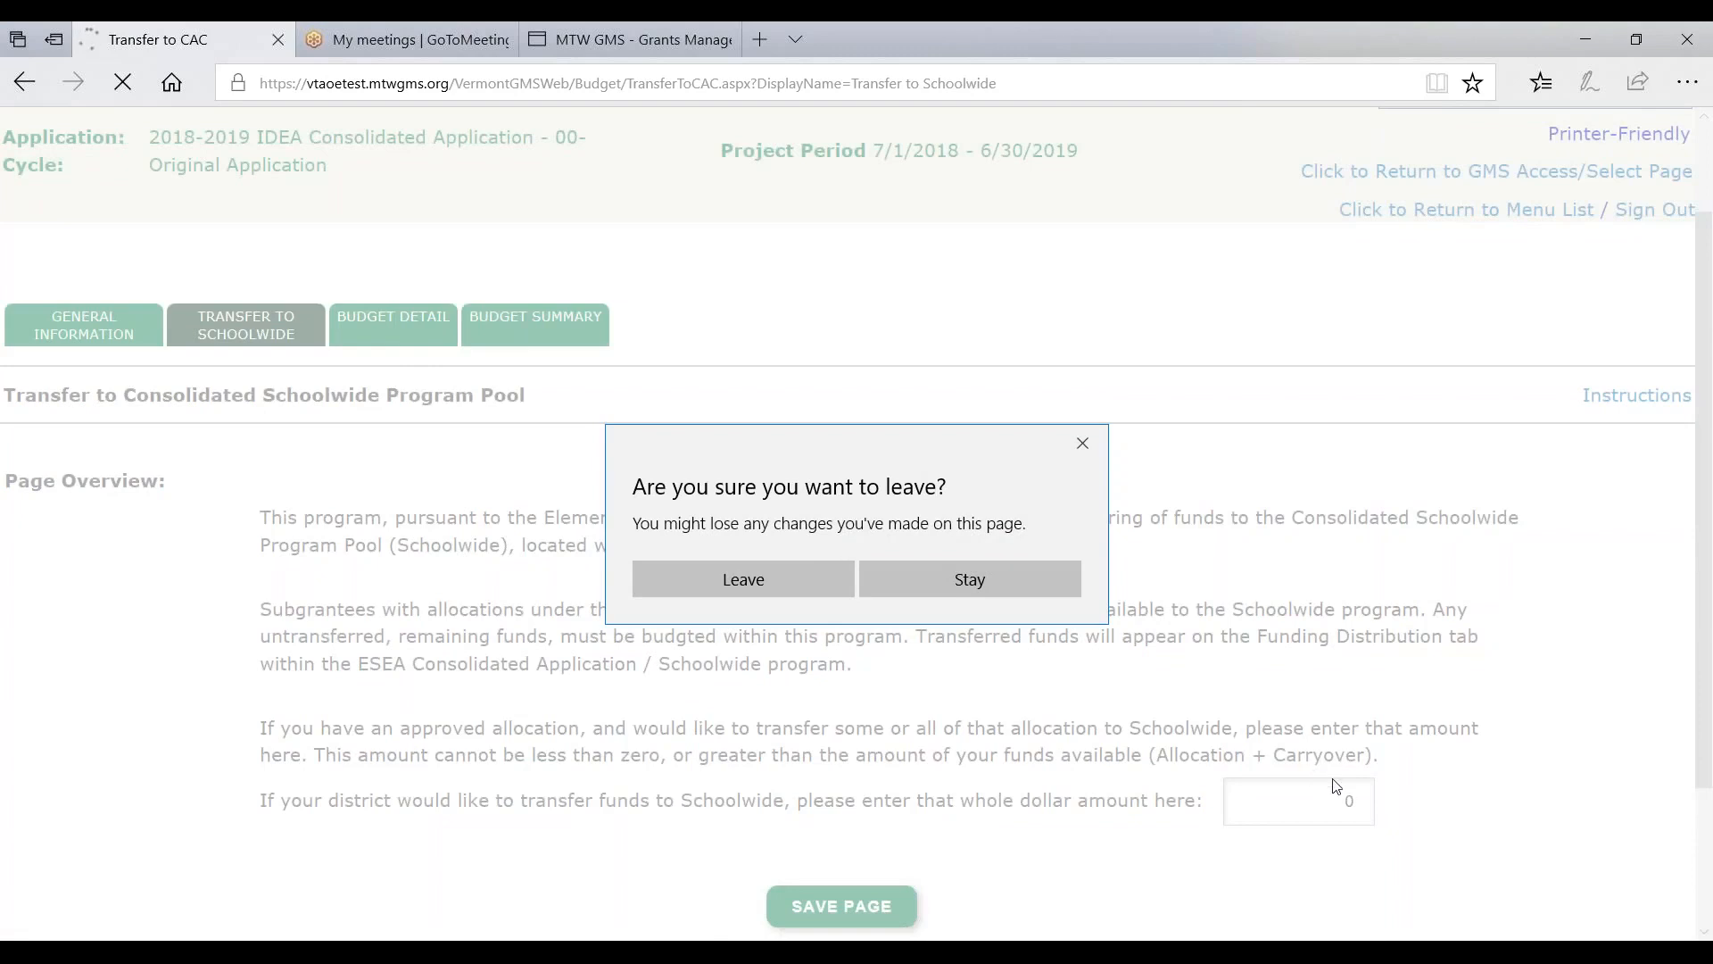
click(735, 589)
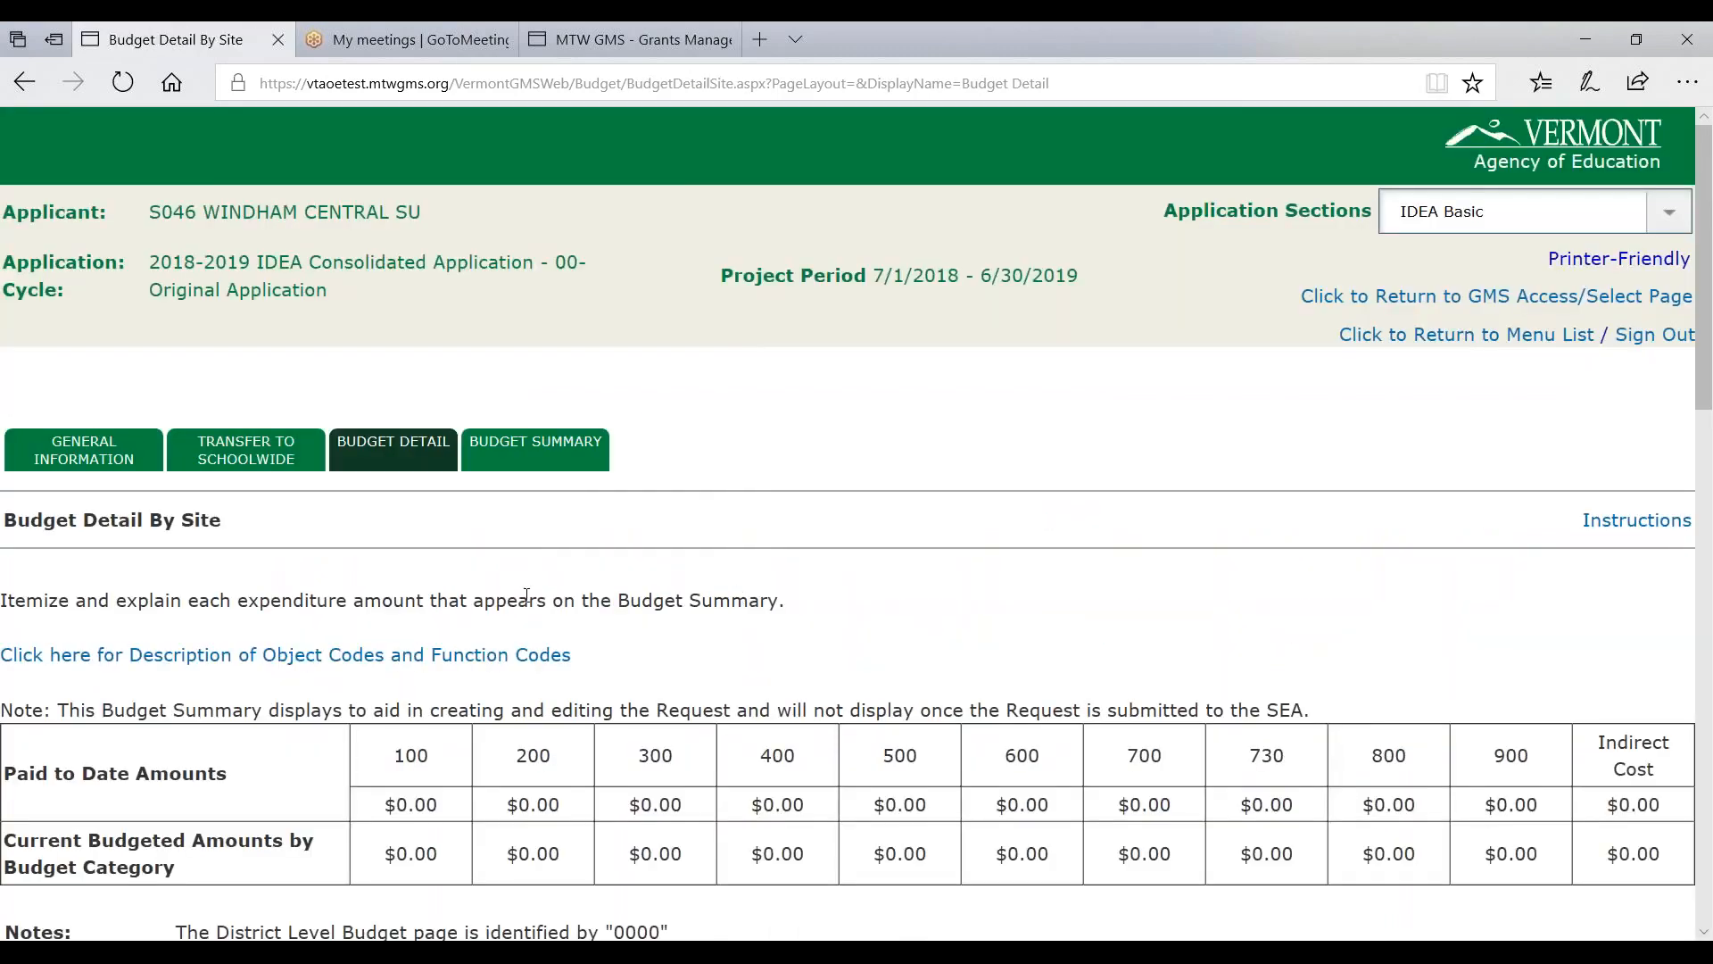
scroll(403, 480, down, 4)
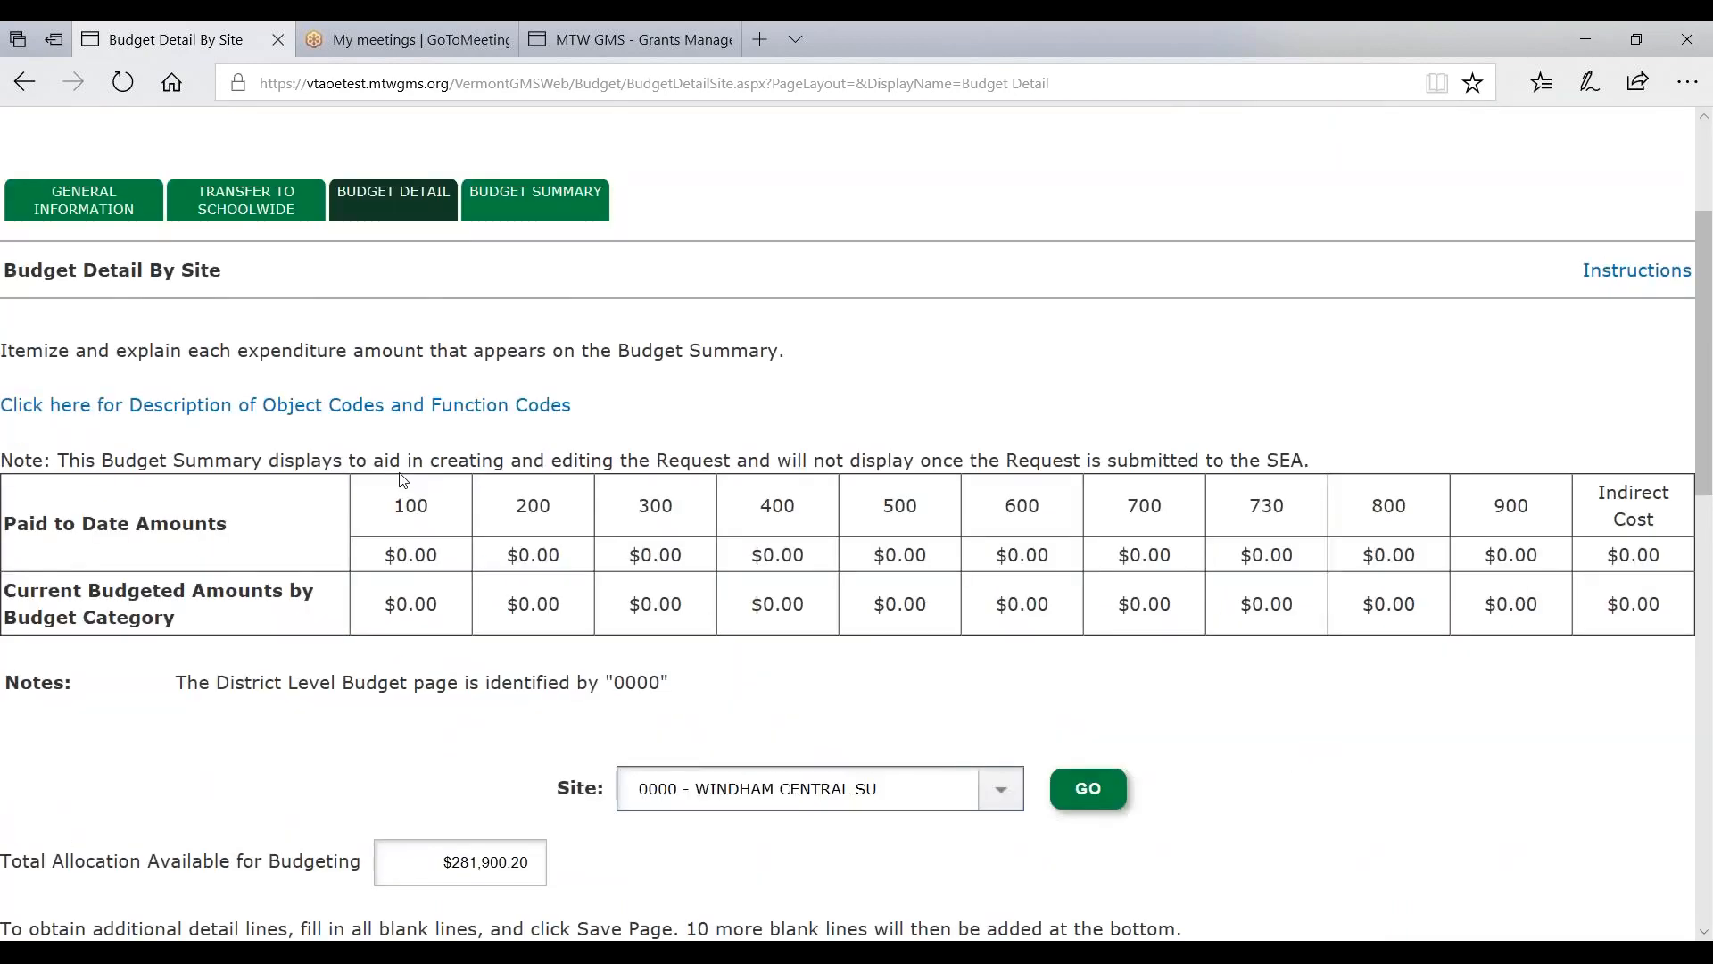
scroll(402, 479, down, 2)
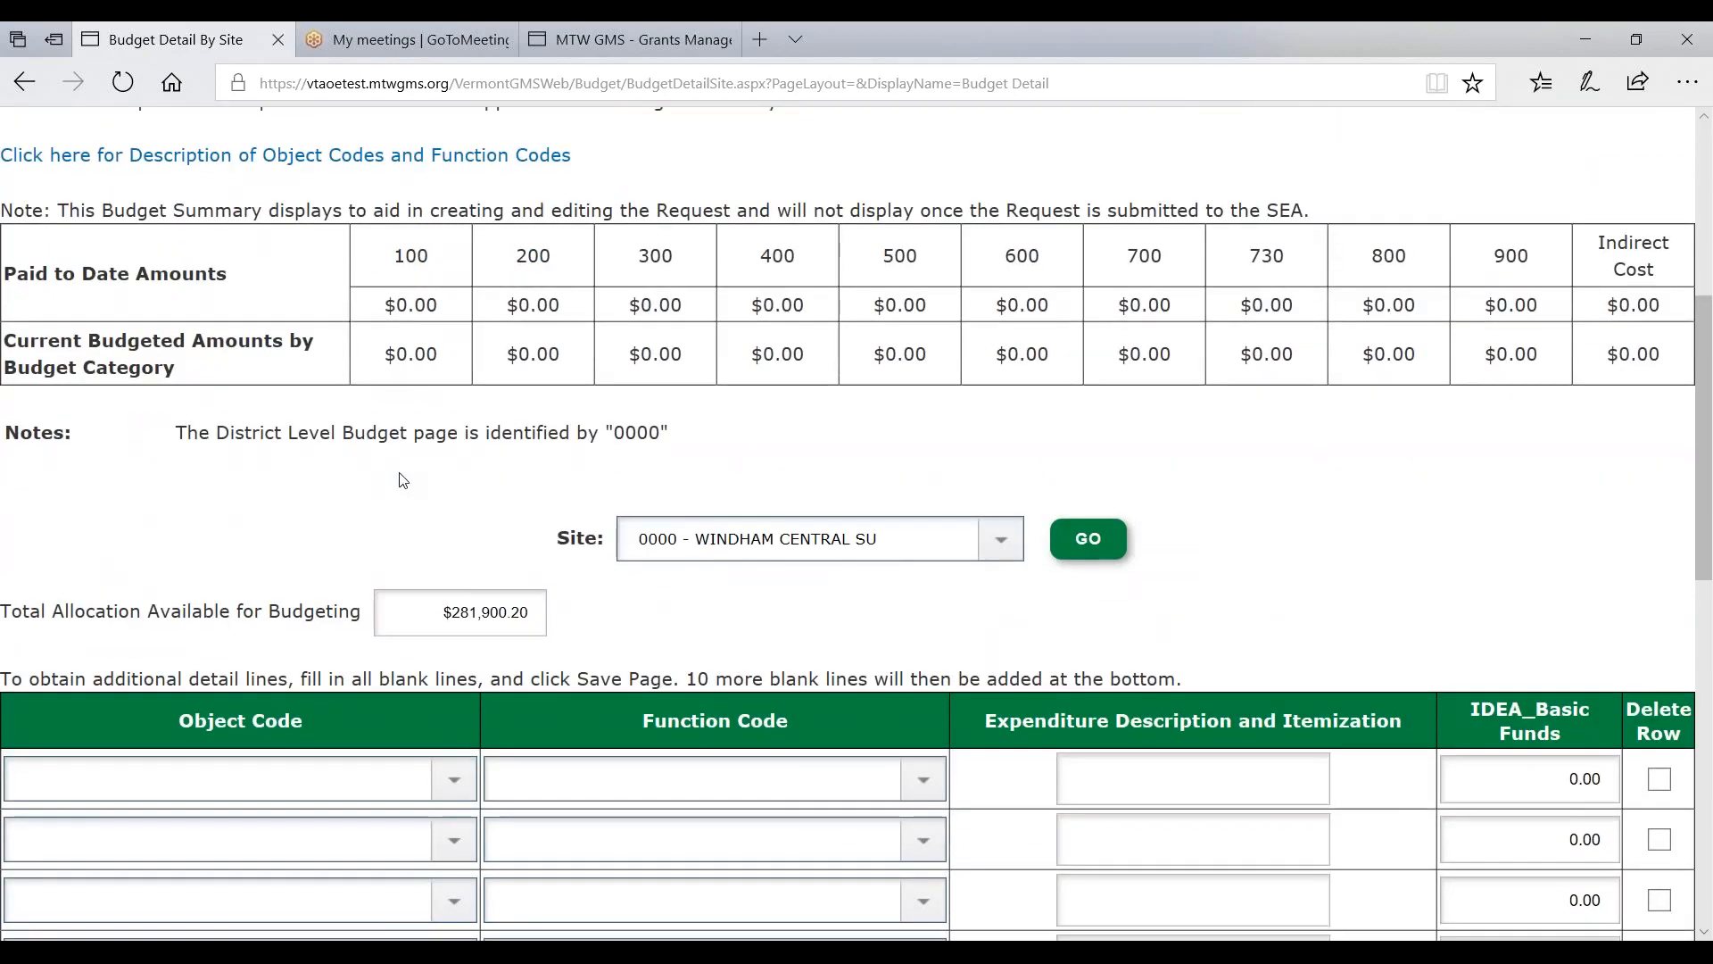
drag(428, 624, 577, 622)
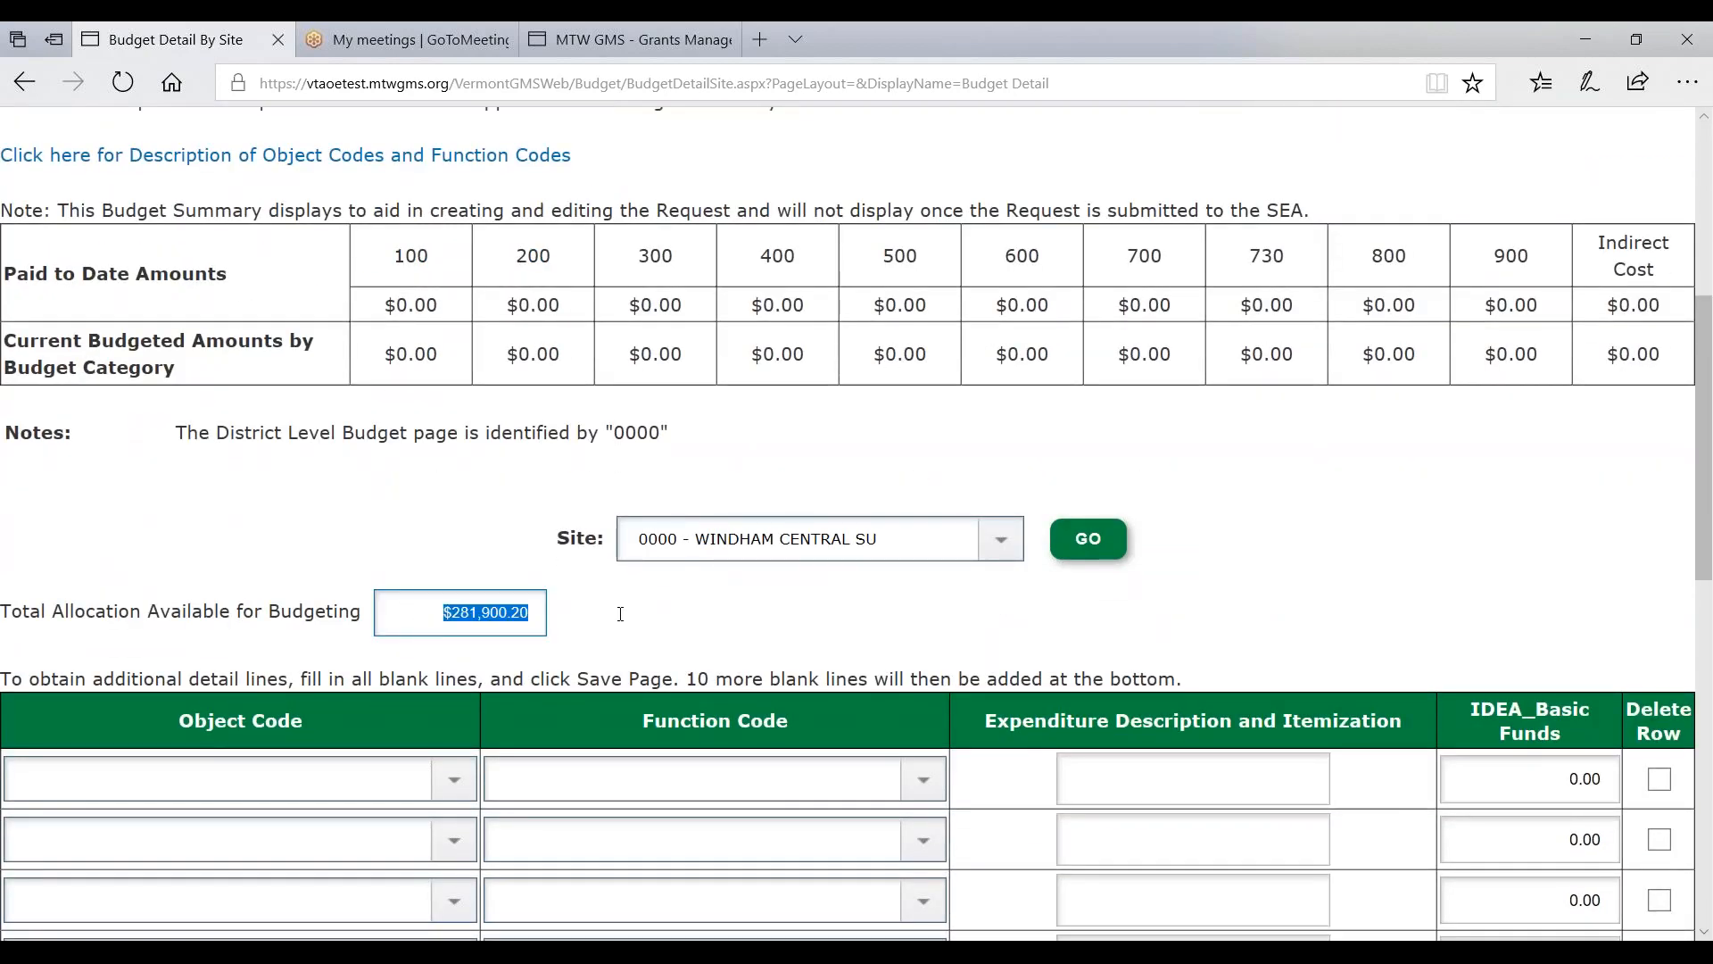
scroll(712, 618, down, 2)
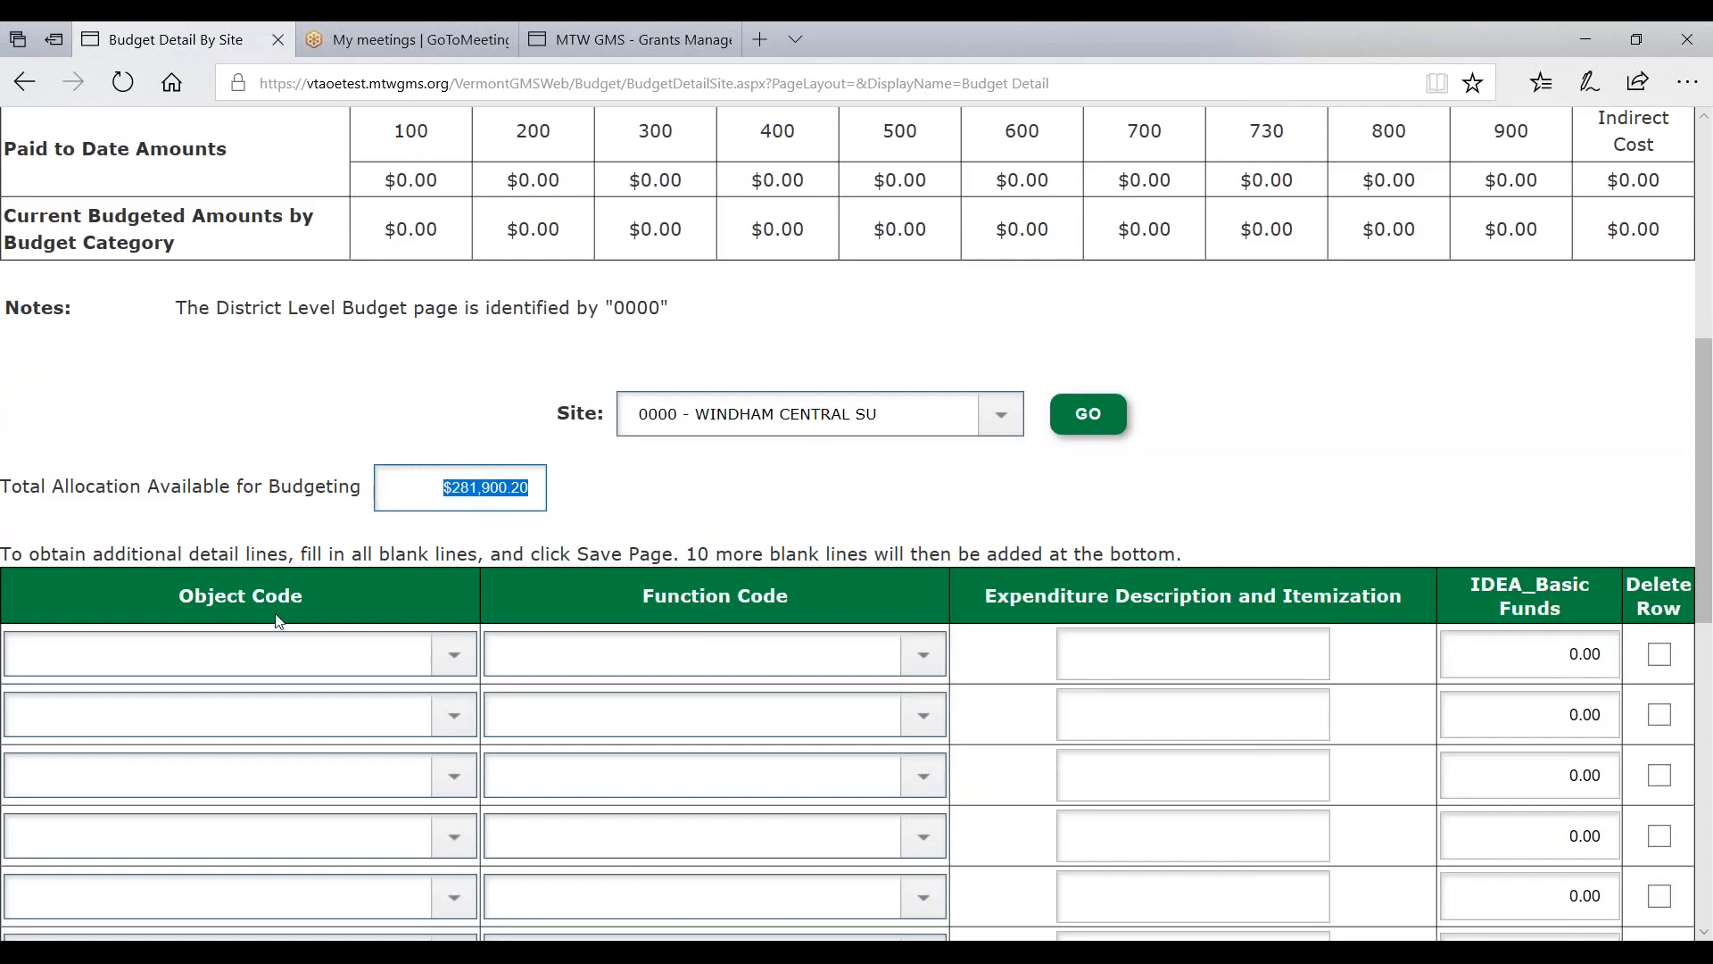
scroll(373, 574, down, 1)
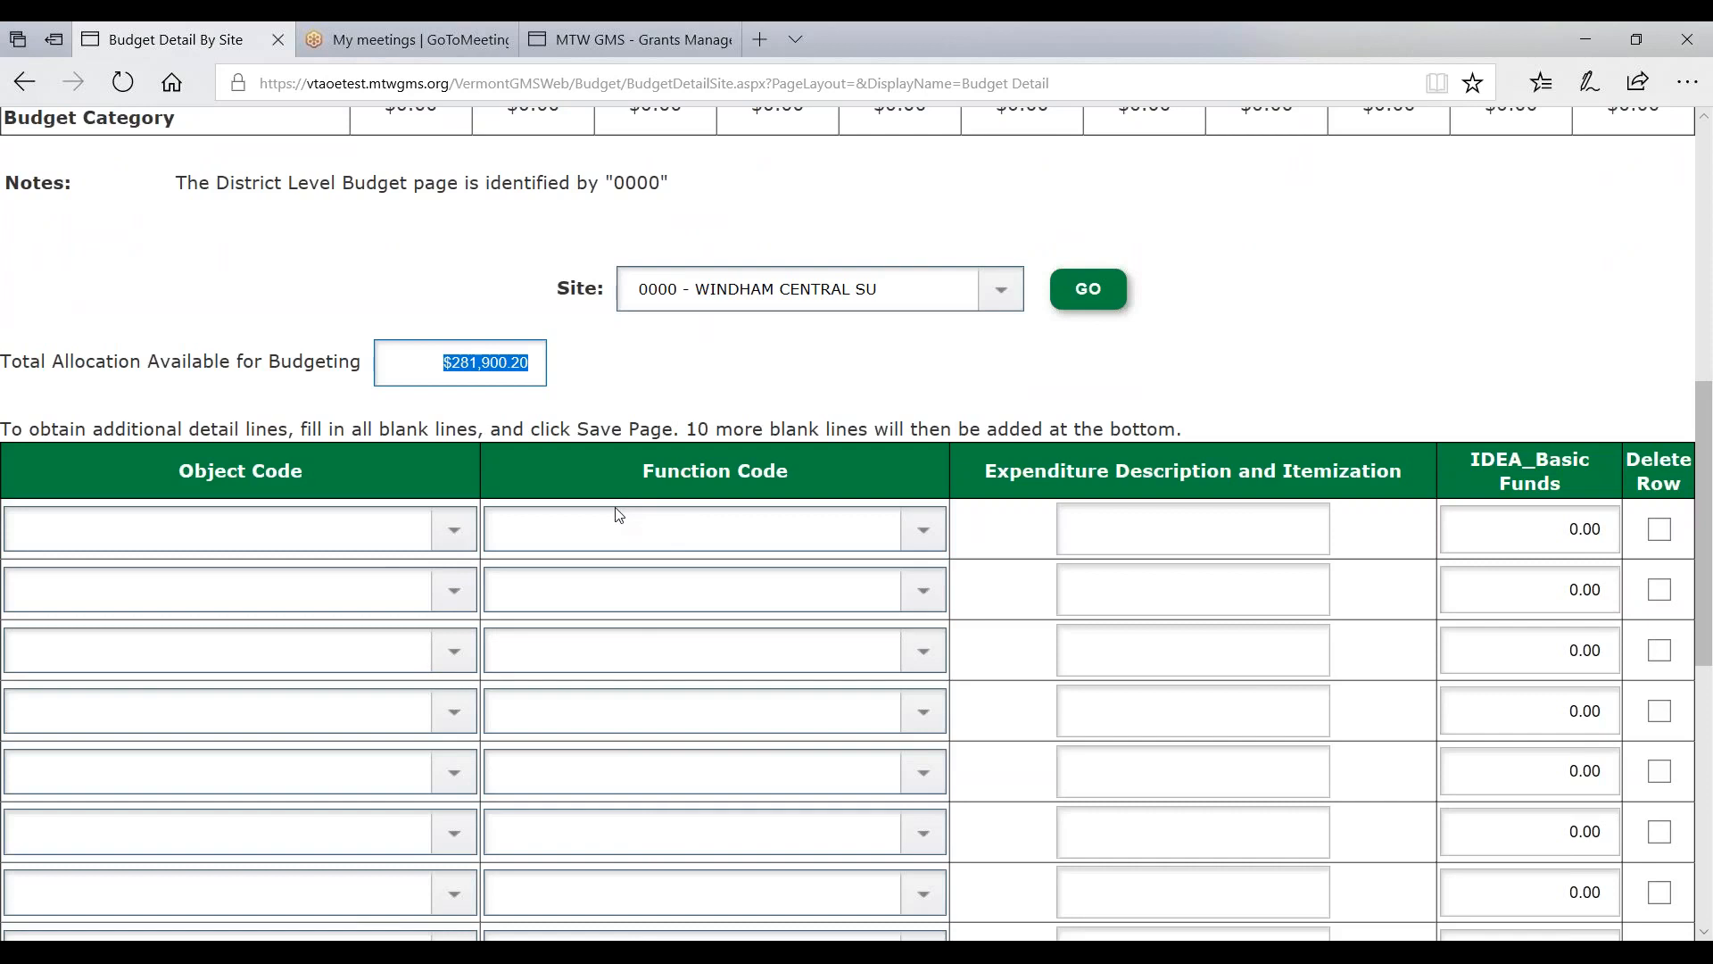
- Add a 100-Salaries, 1000-Instruction line 'Teacher Salaries' for 120000
click(457, 528)
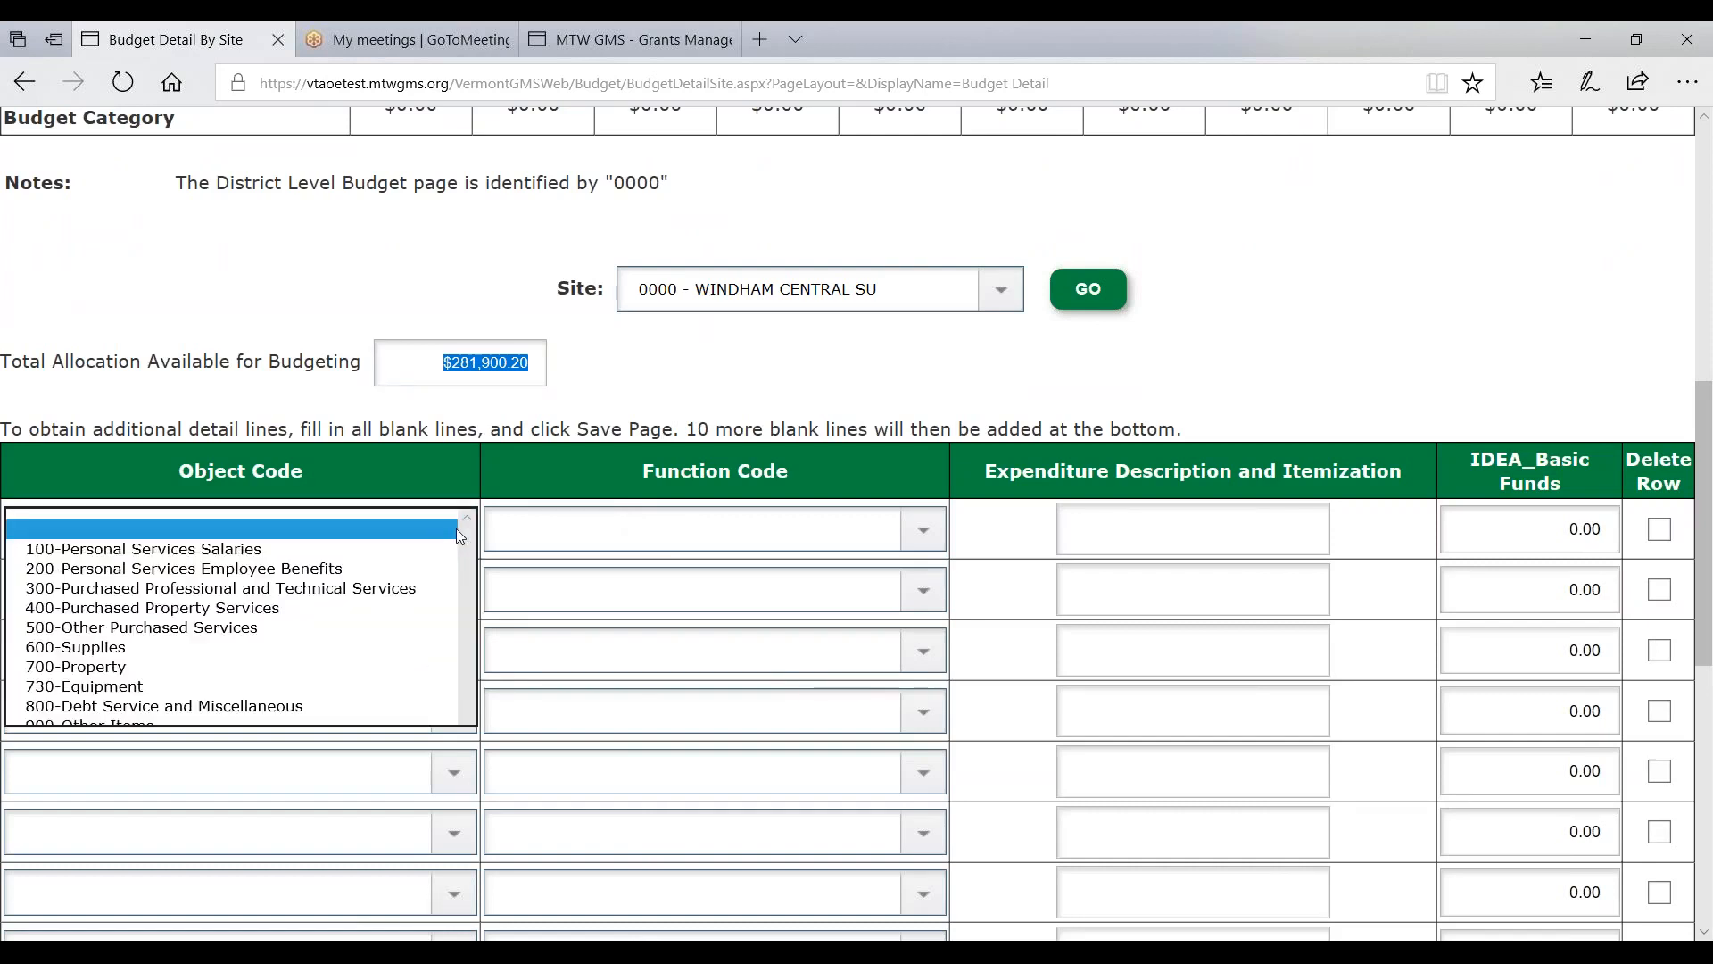
click(250, 556)
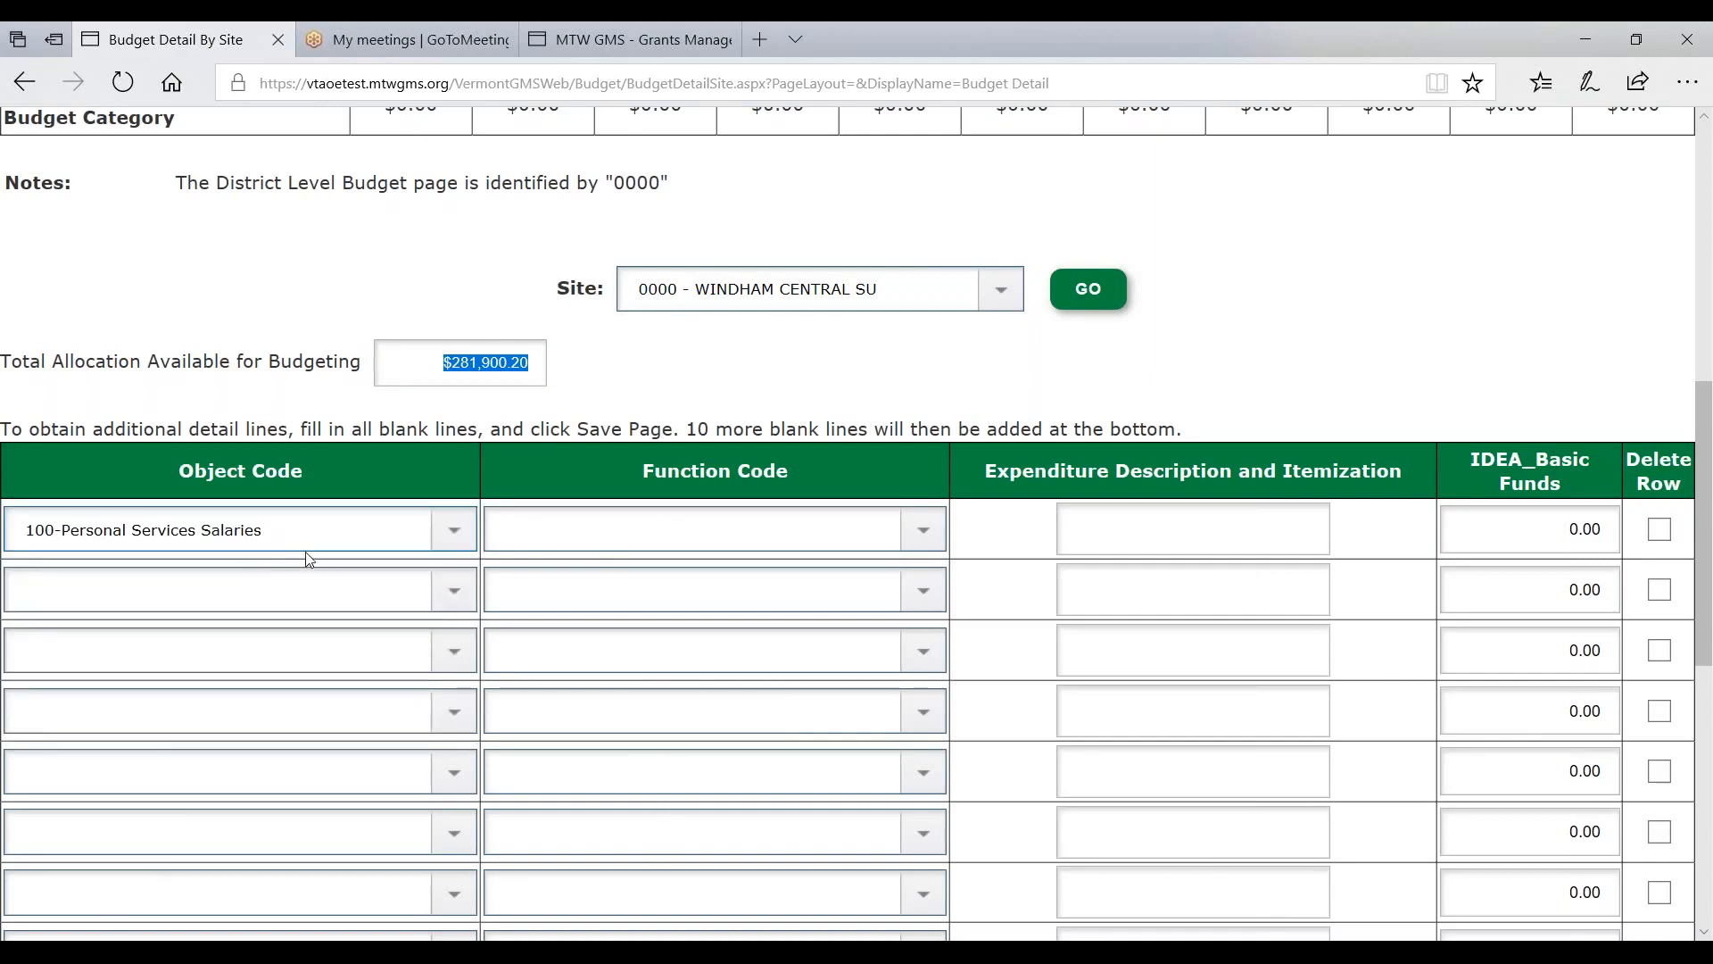
click(531, 544)
click(544, 549)
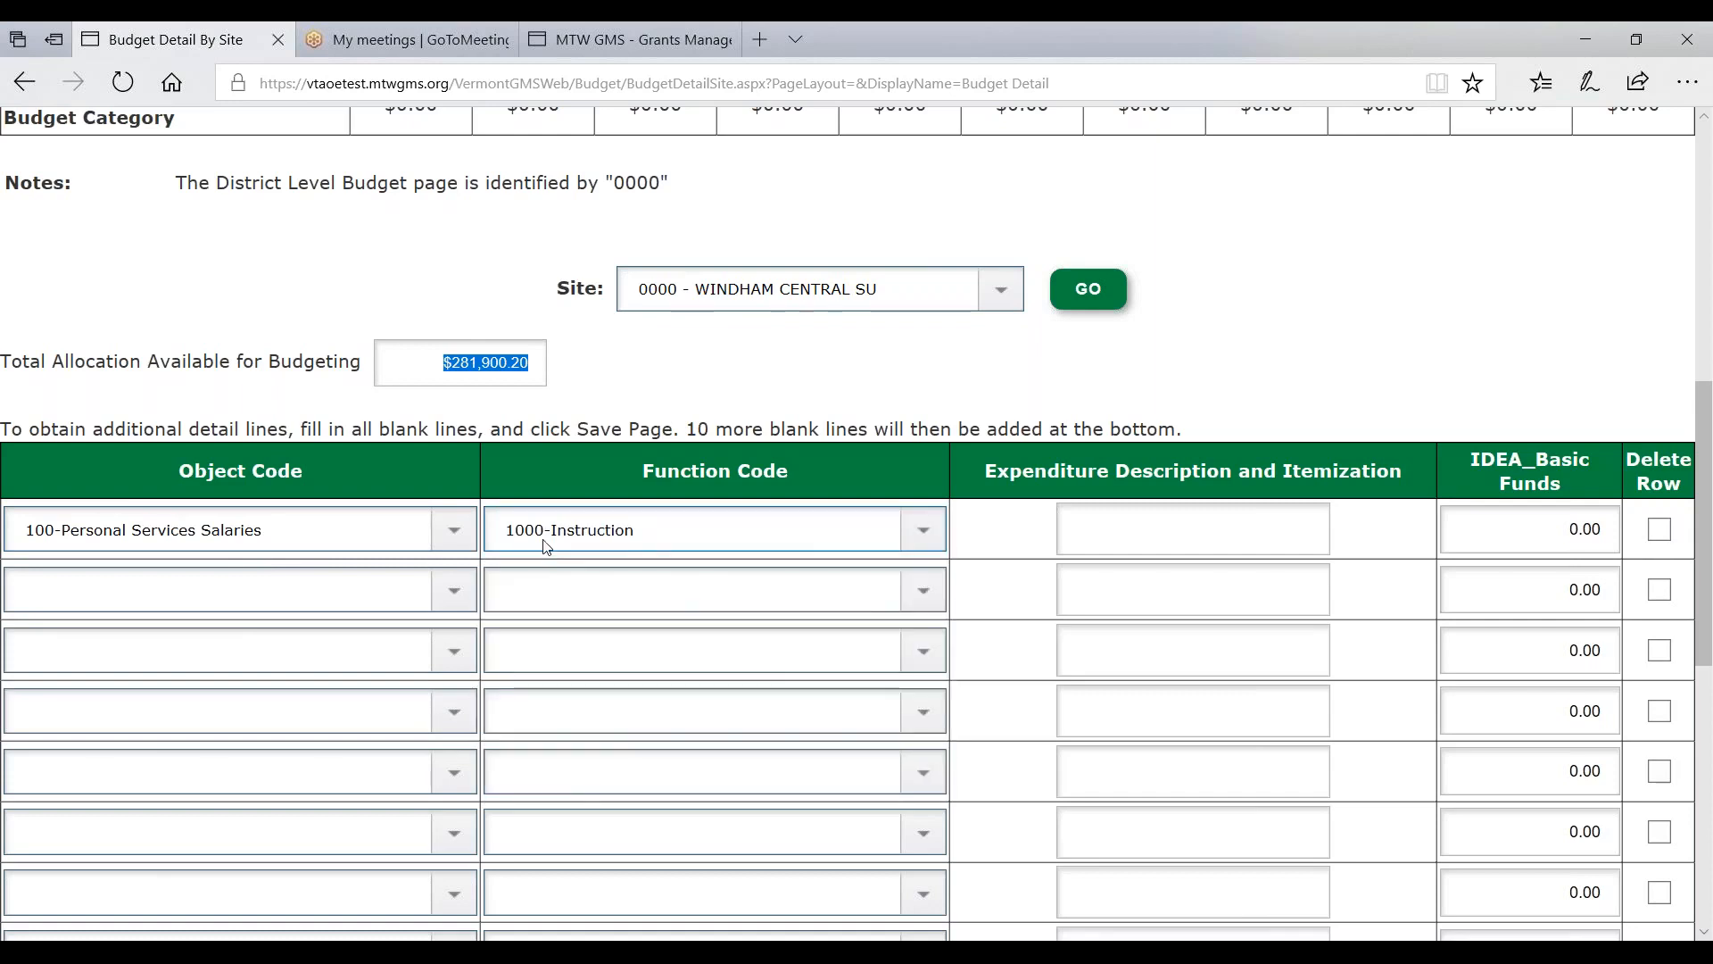
click(780, 545)
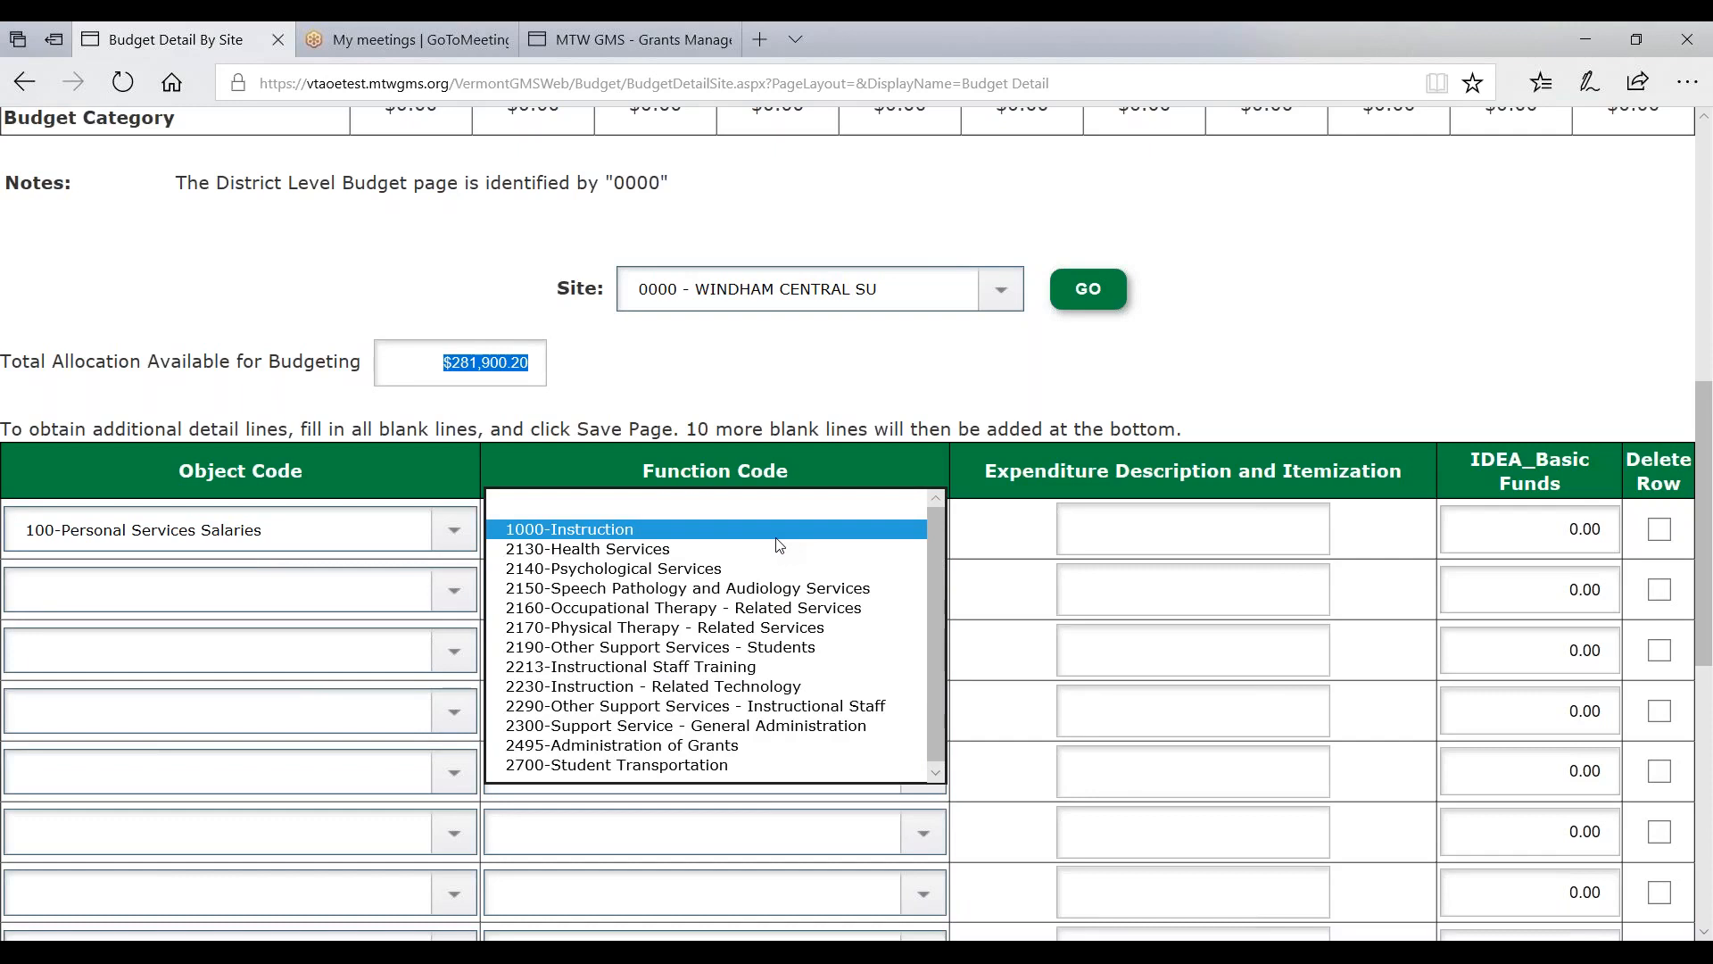
click(757, 530)
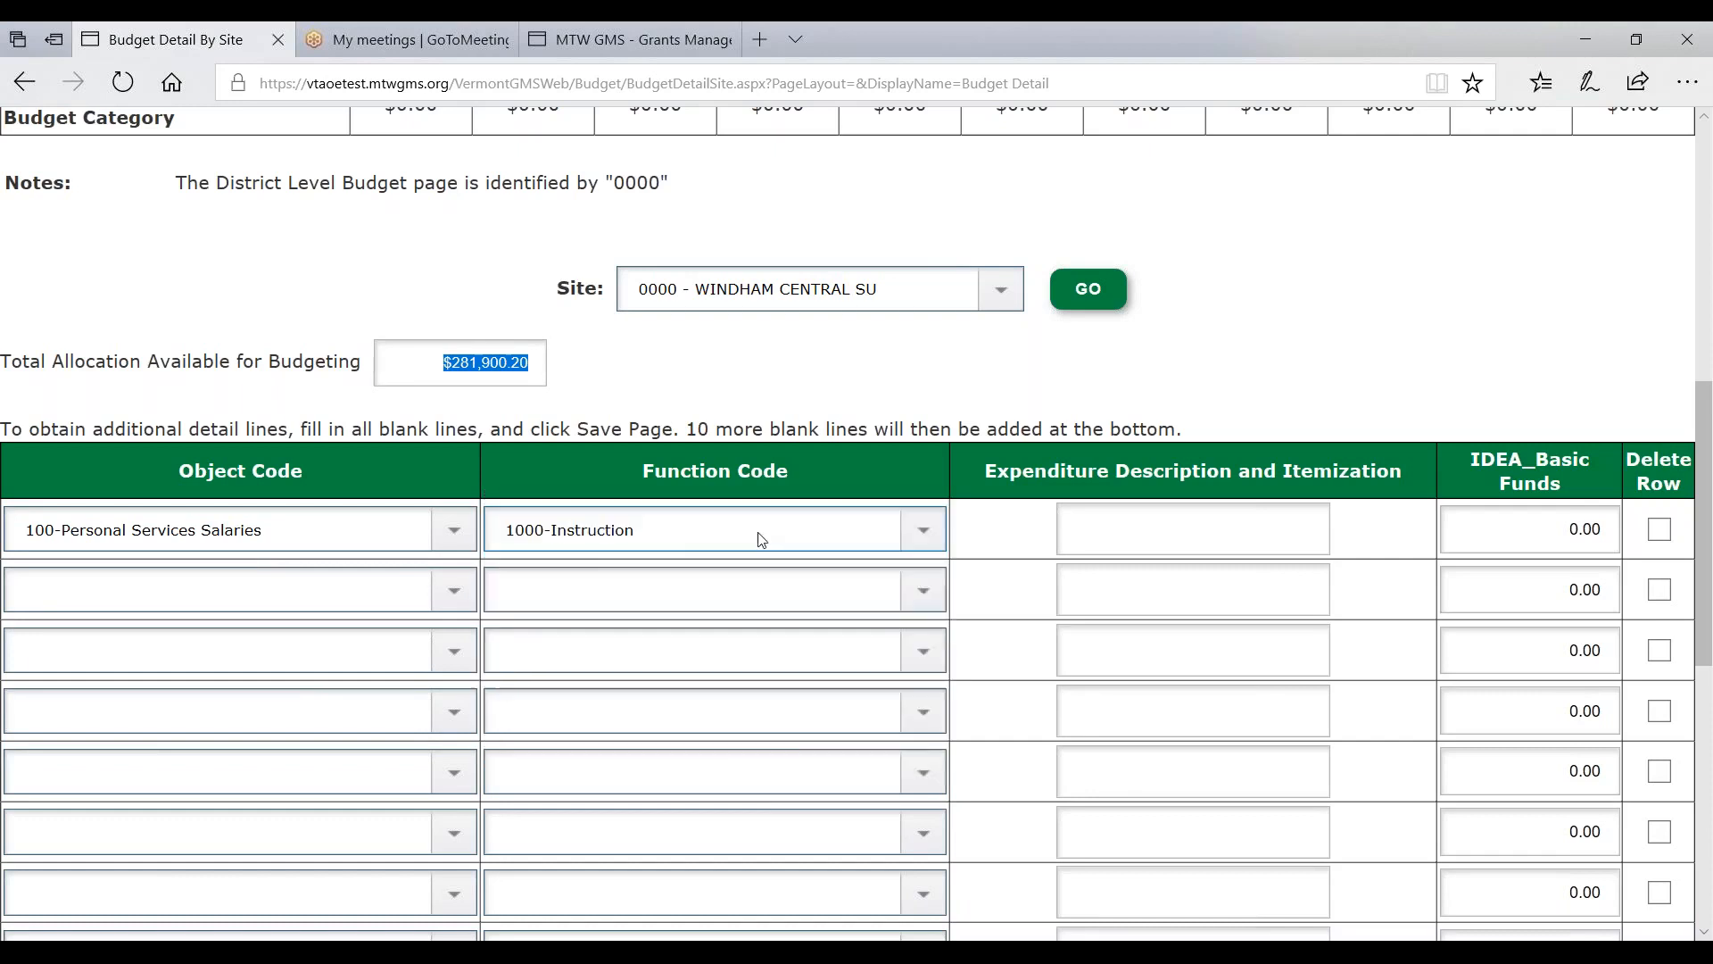
click(1068, 534)
text(Teach)
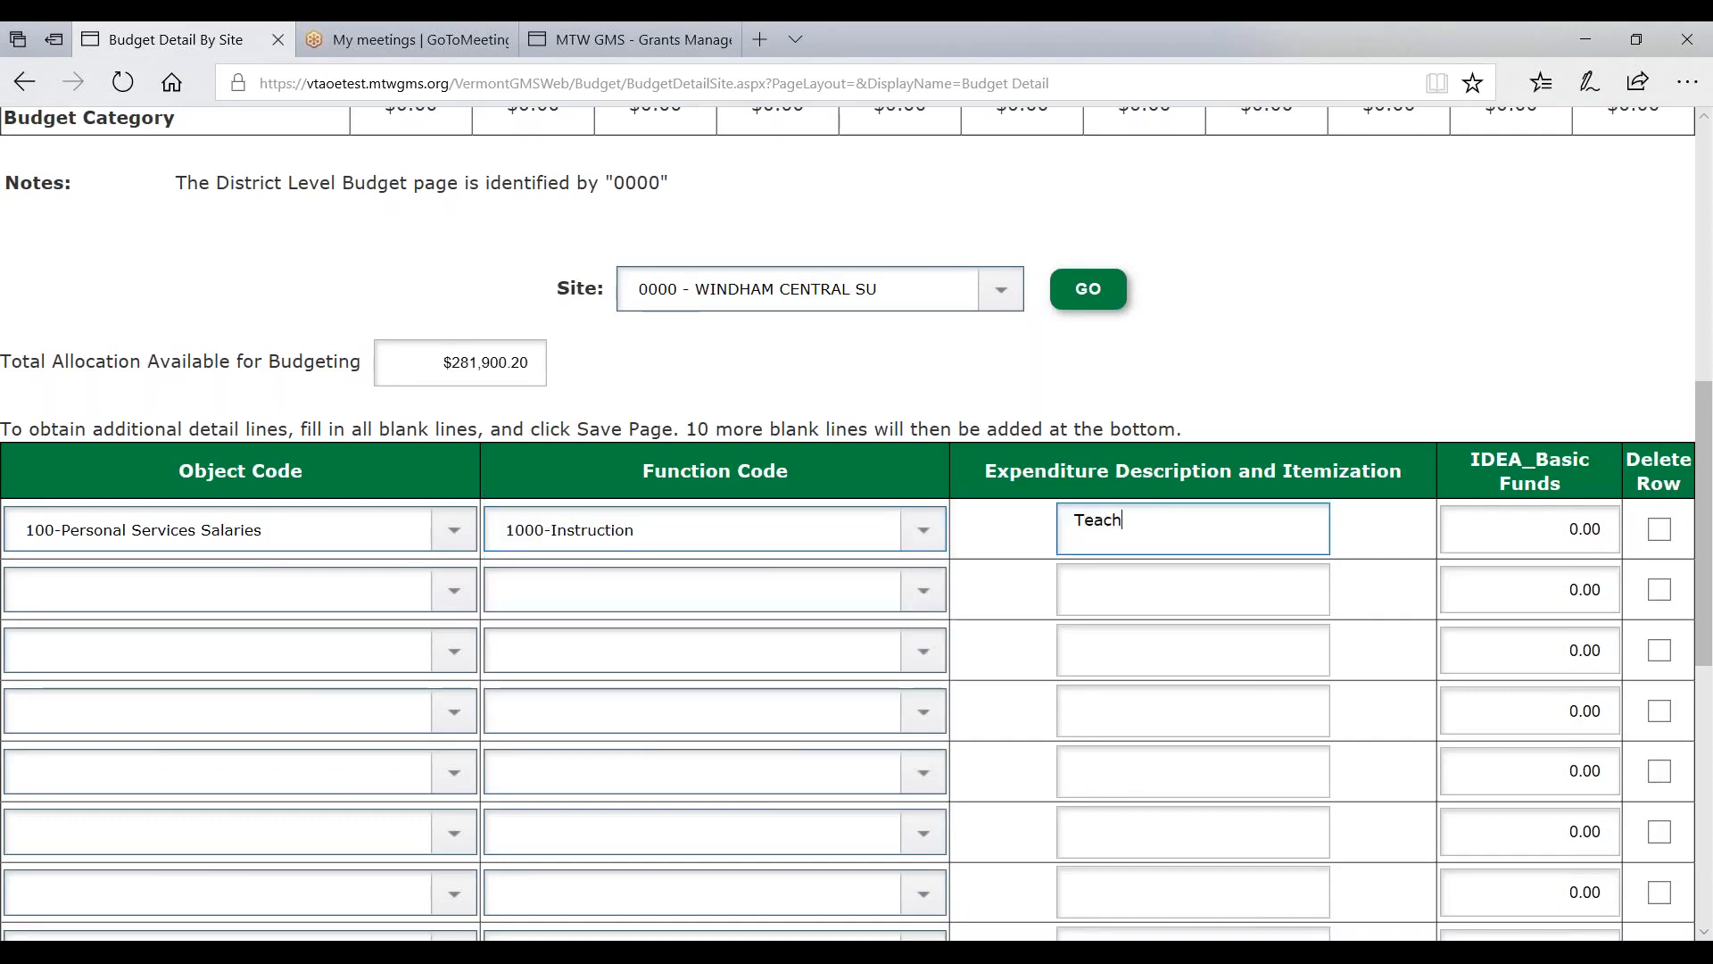
text(er Salaries)
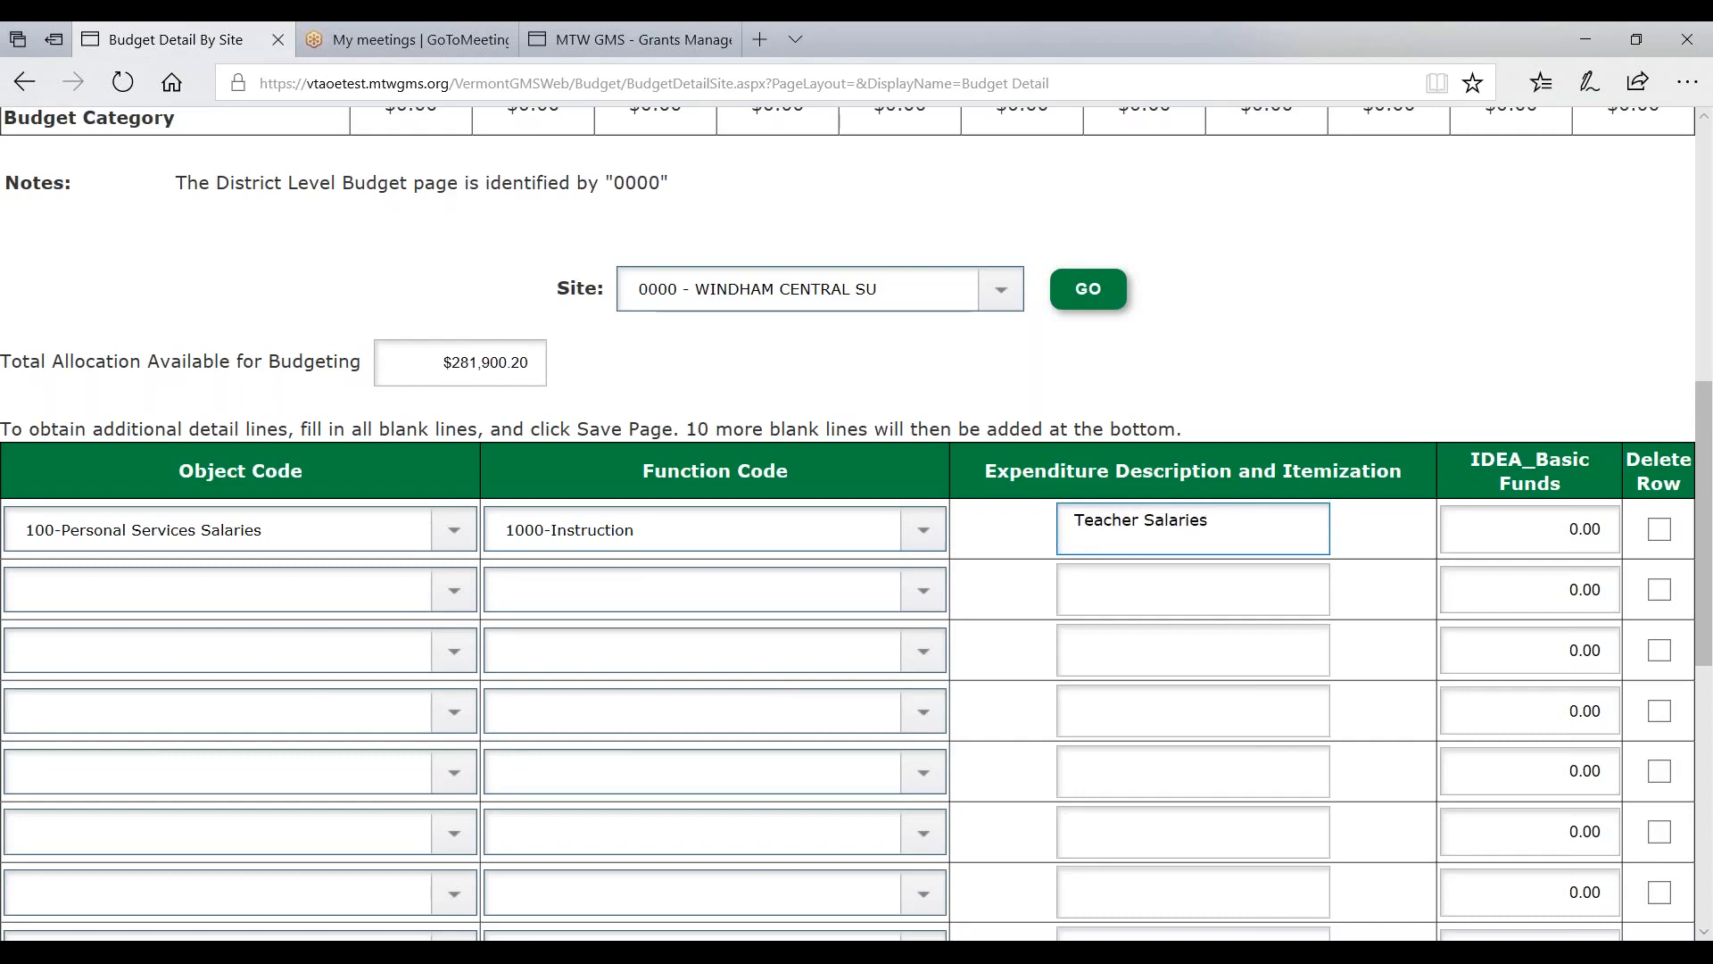
drag(1542, 533, 1638, 529)
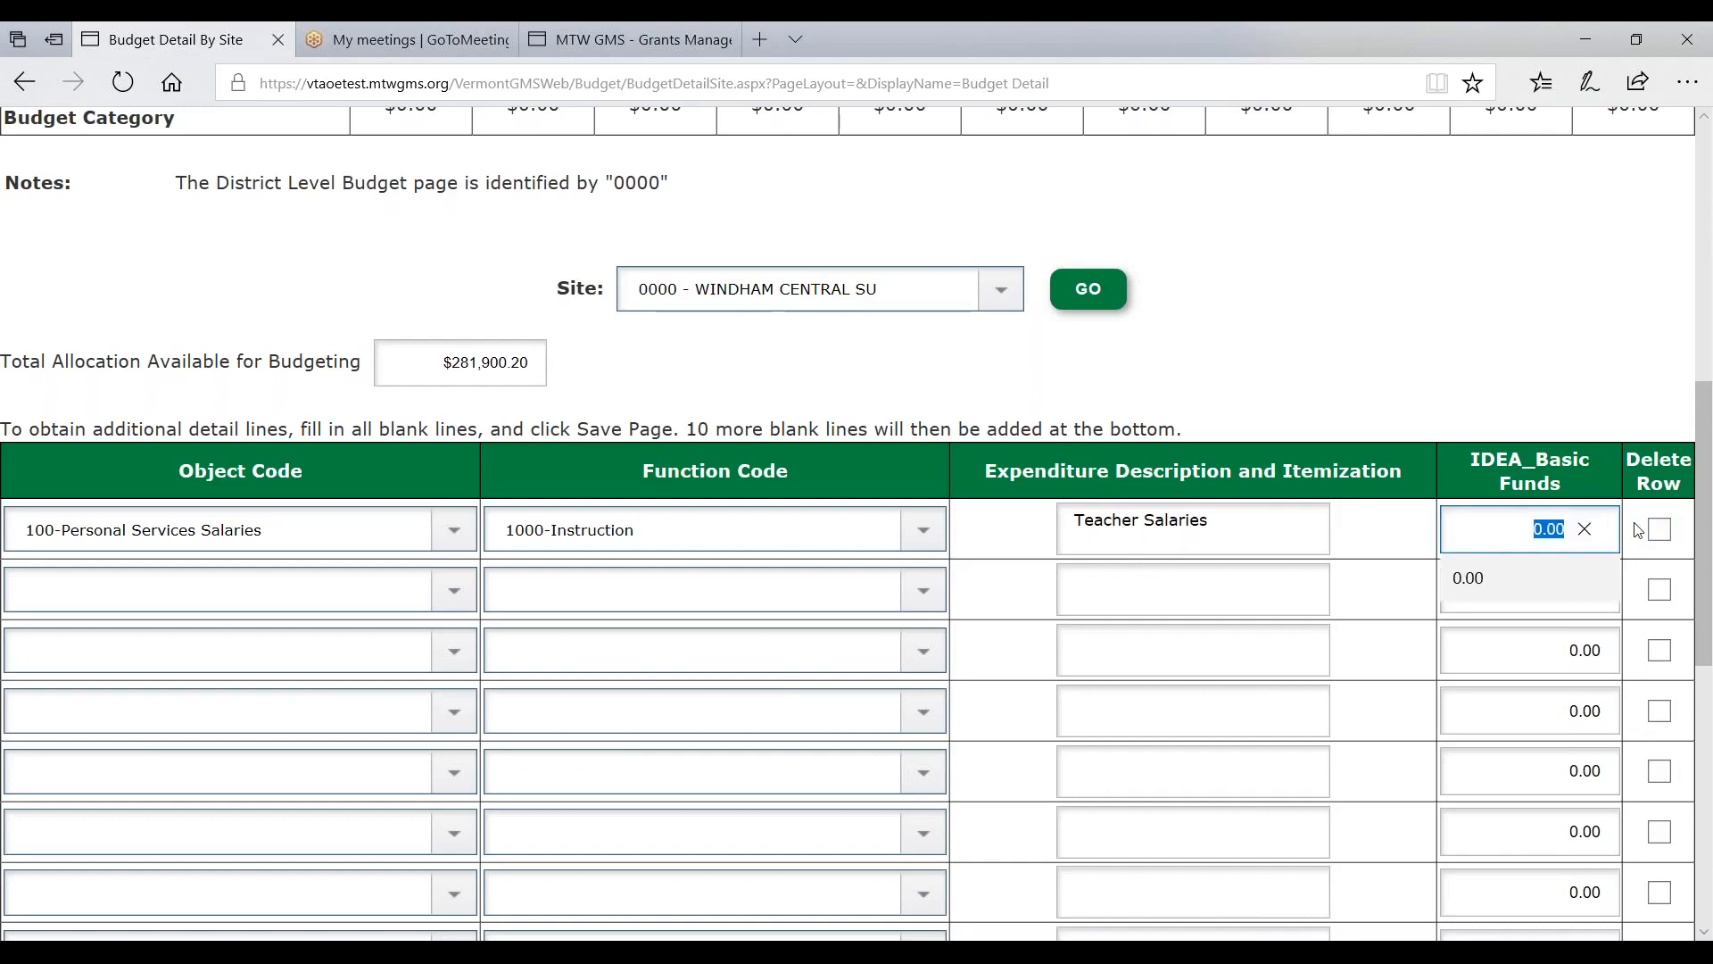
text(120000)
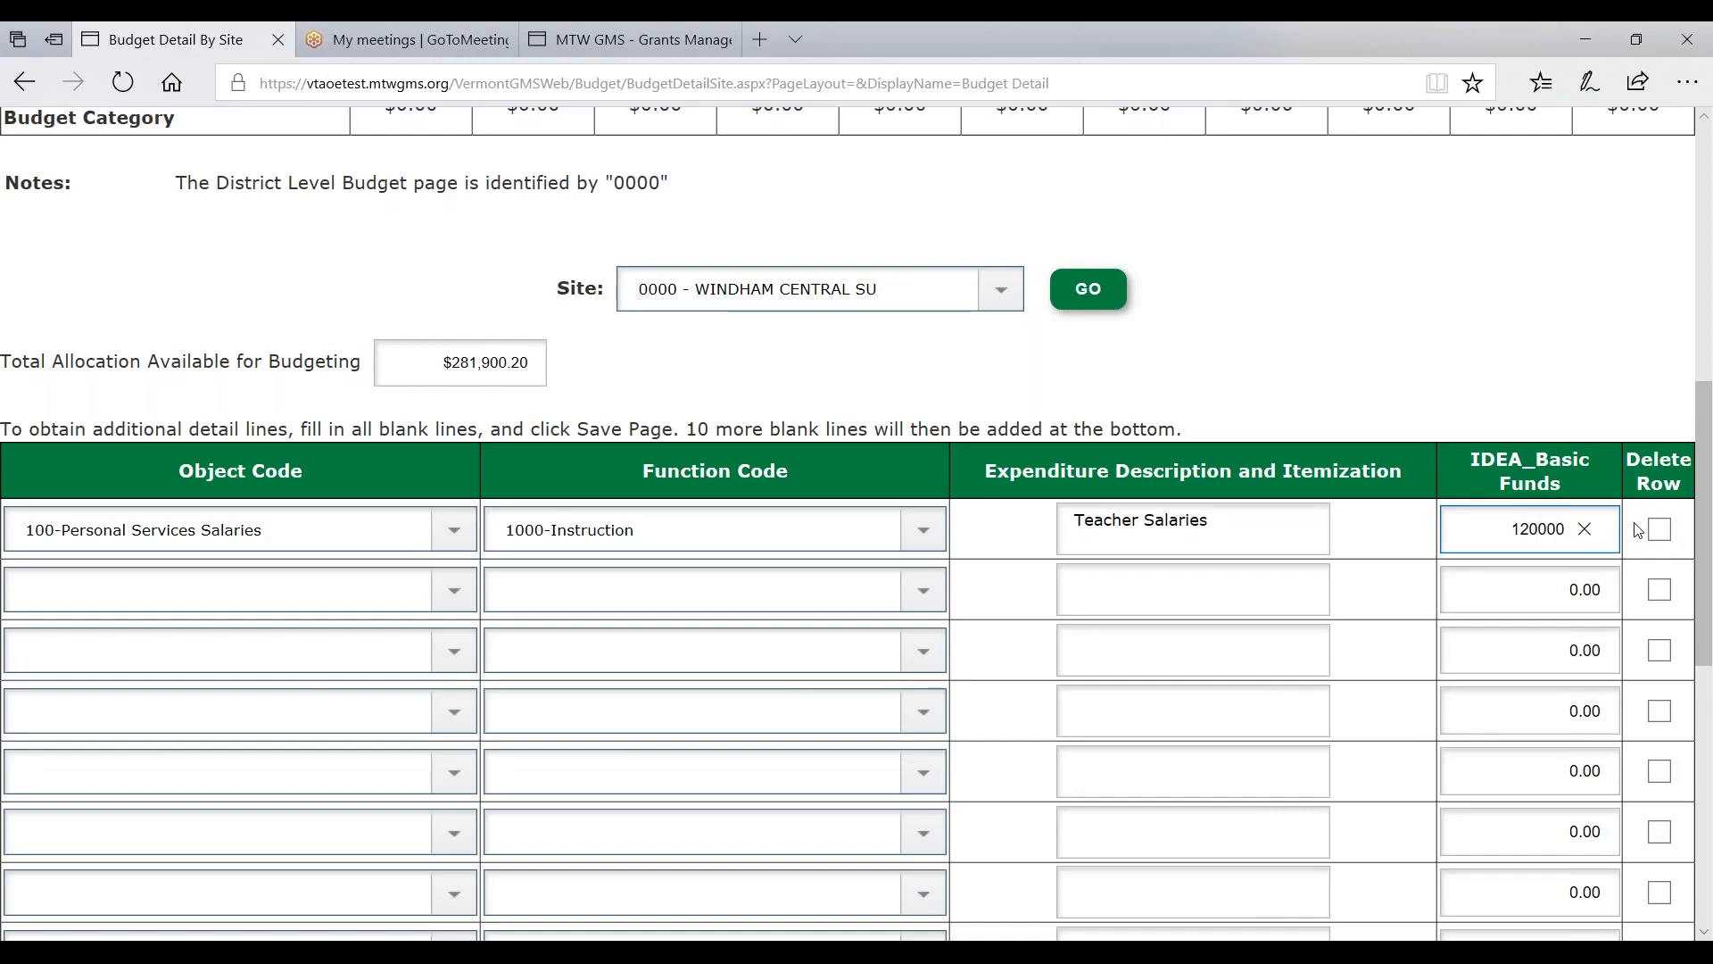
key(Tab)
- Add a 200-Employee Benefits, 1000-Instruction line 'Teacher Benefits' for 25000
click(453, 590)
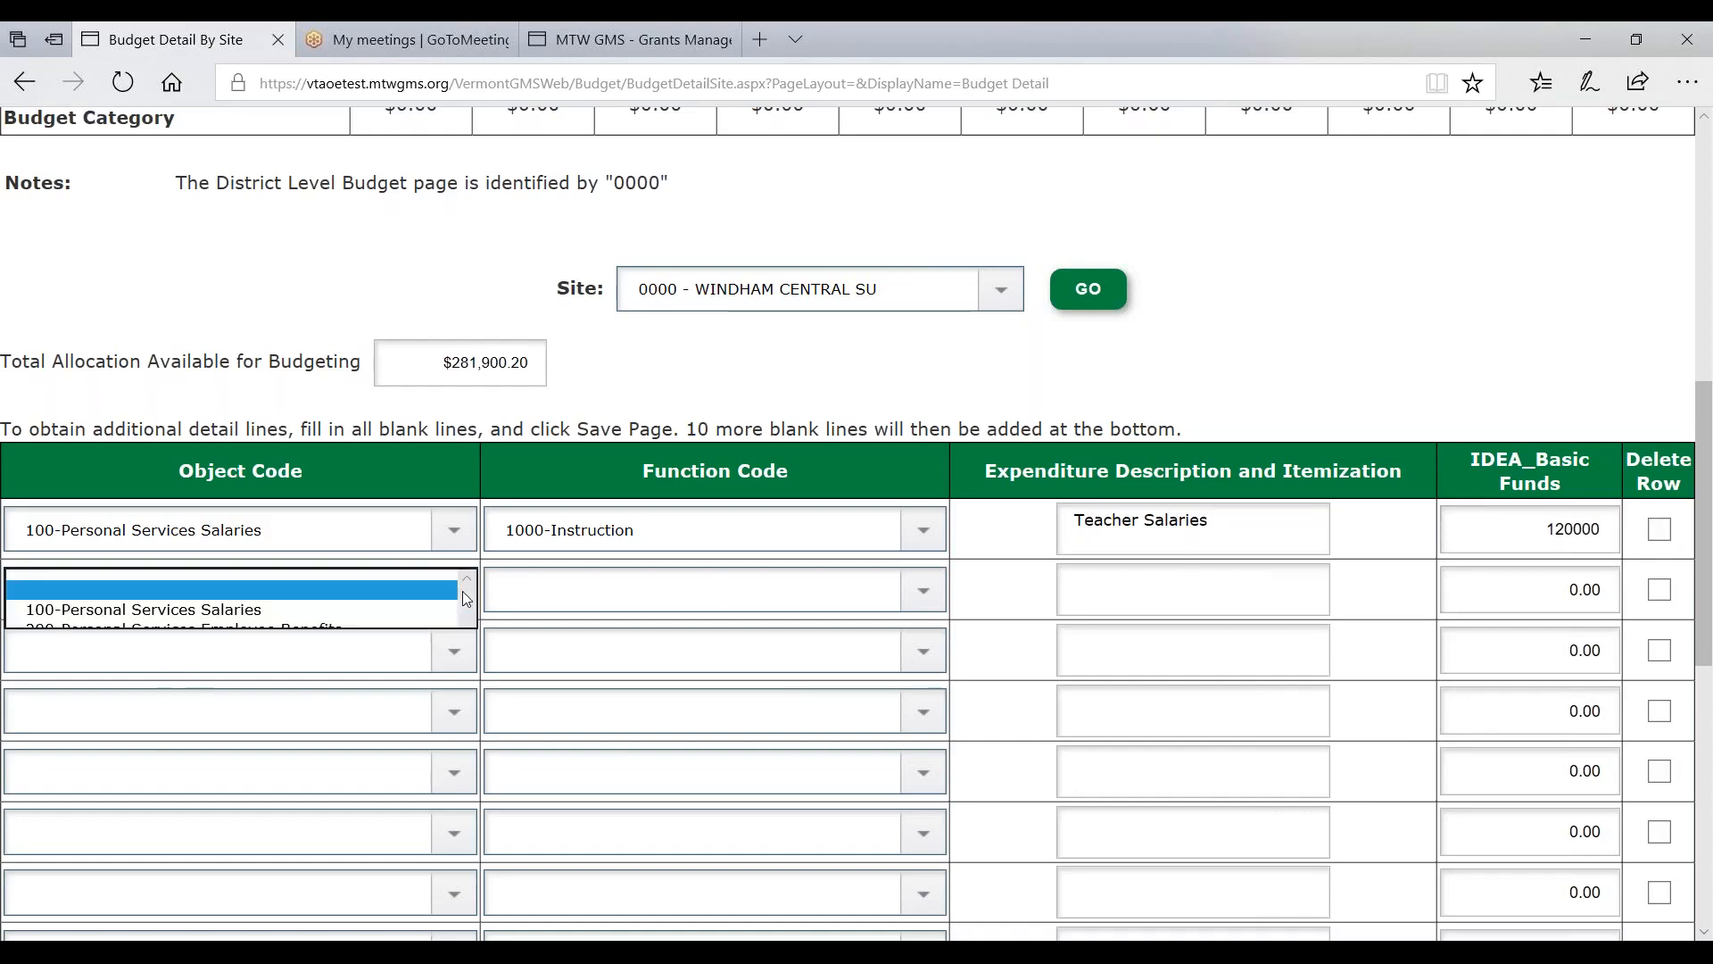
click(428, 623)
click(576, 594)
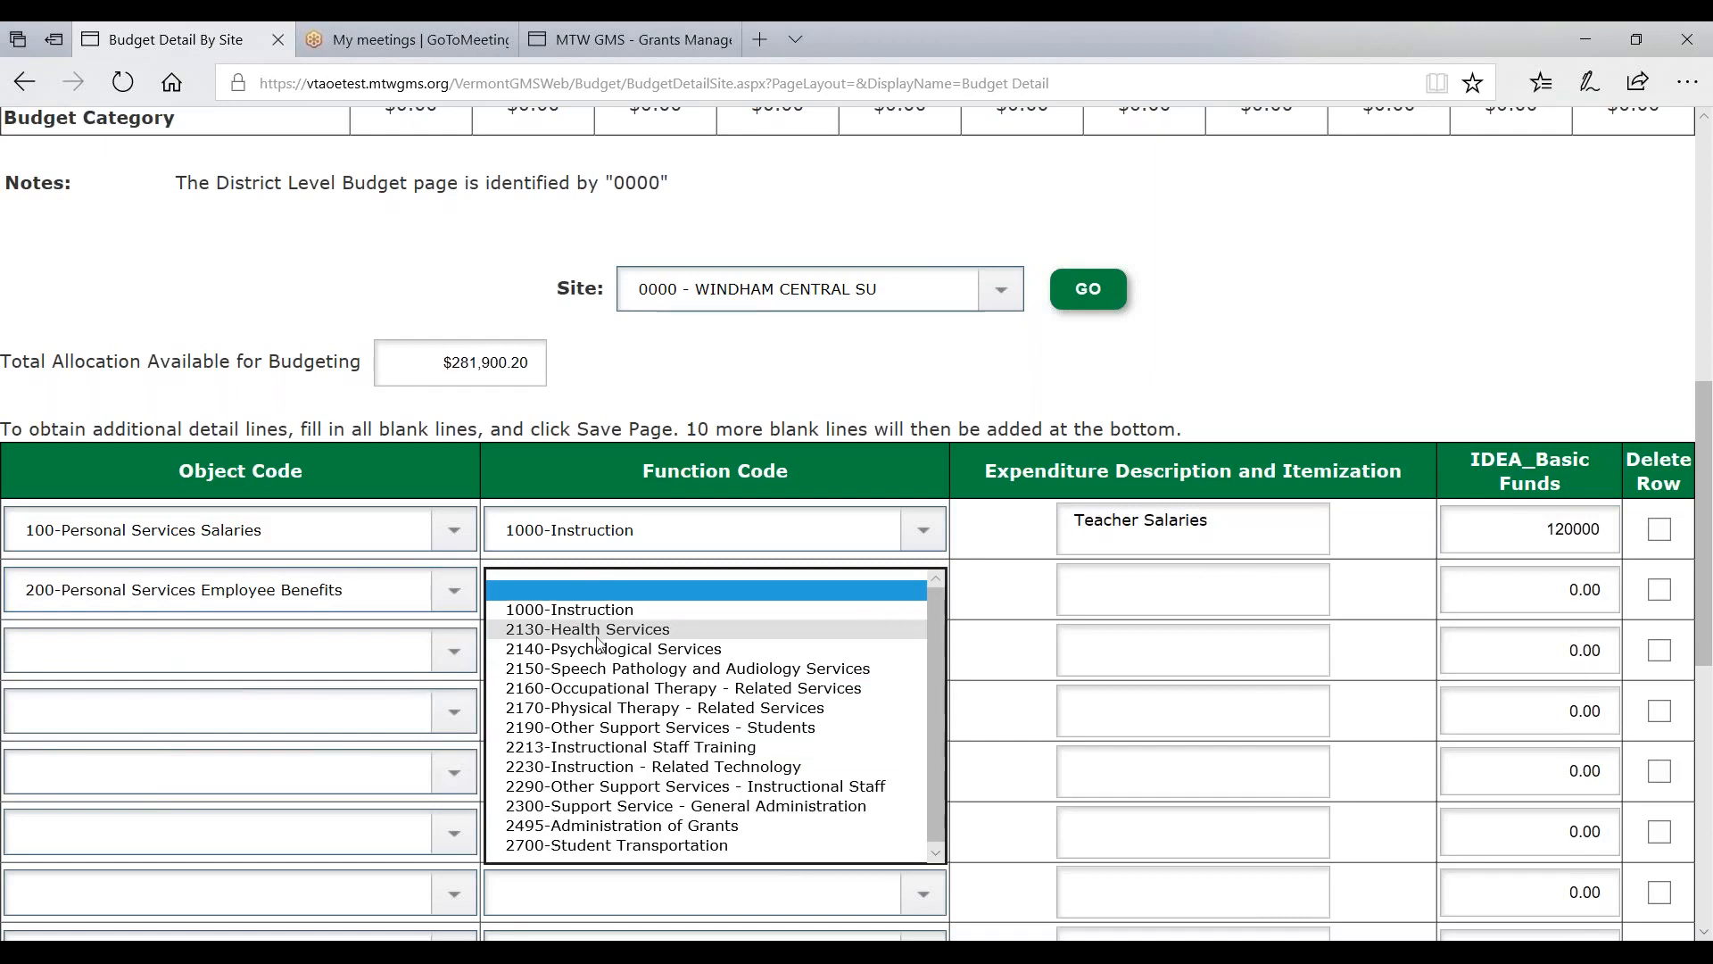
click(598, 594)
click(601, 596)
click(600, 612)
click(1097, 600)
text(Teacher )
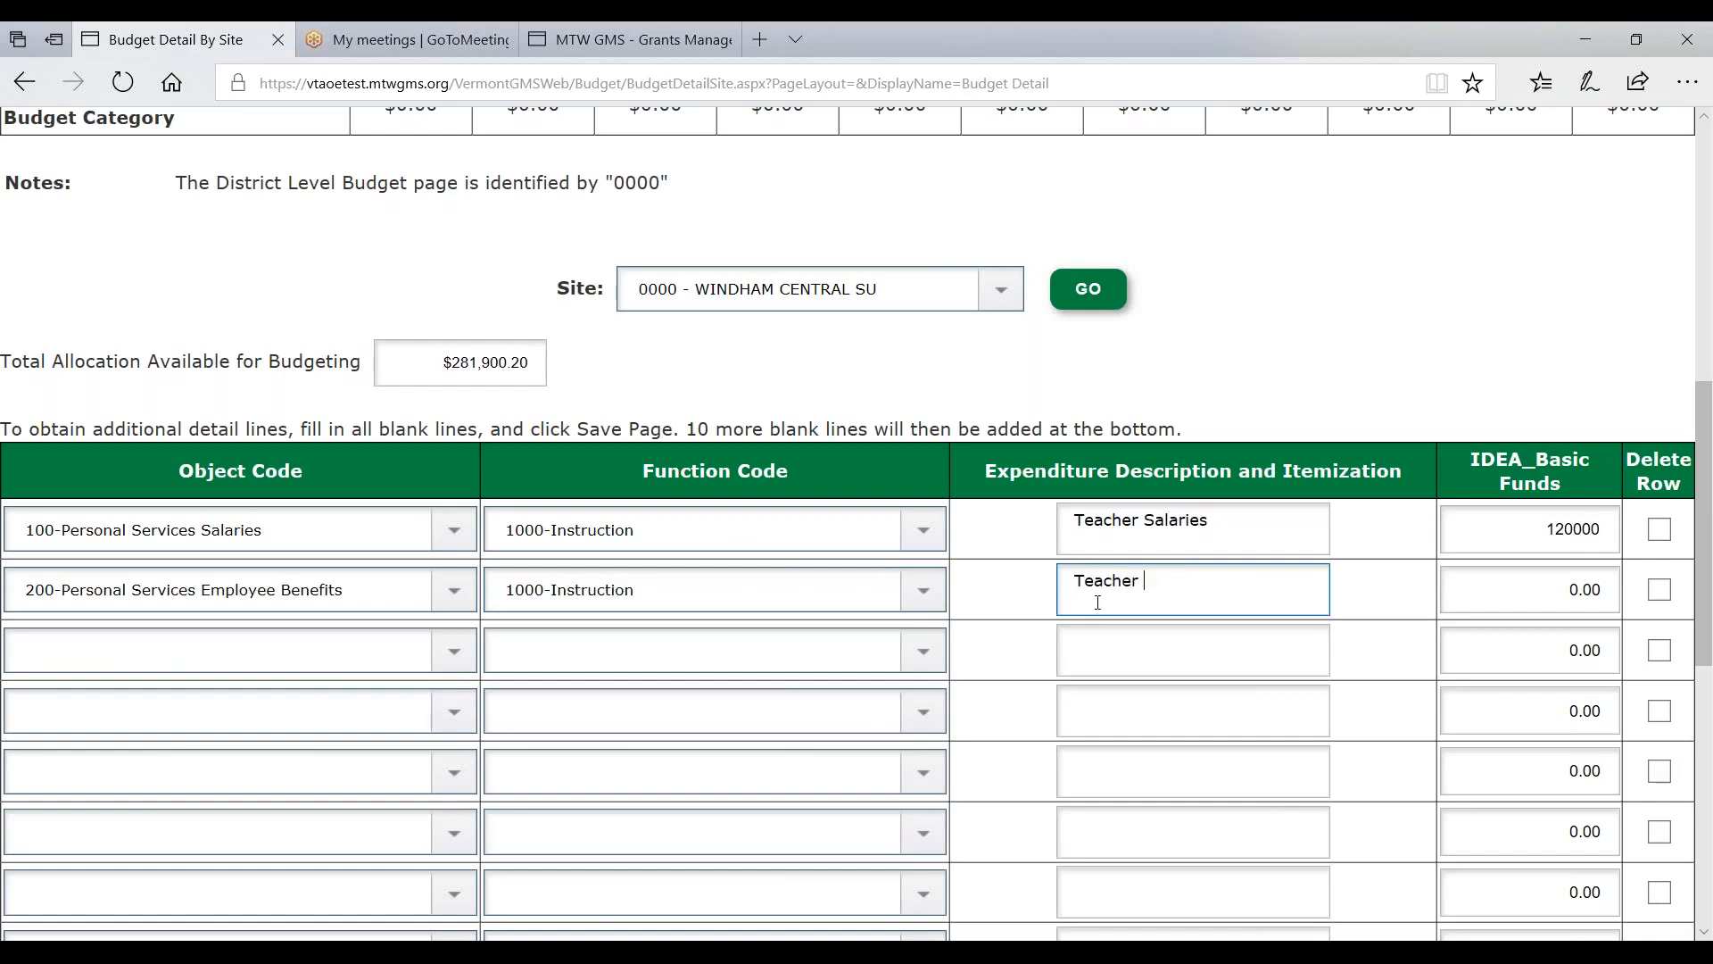
text(Benefits)
key(Tab)
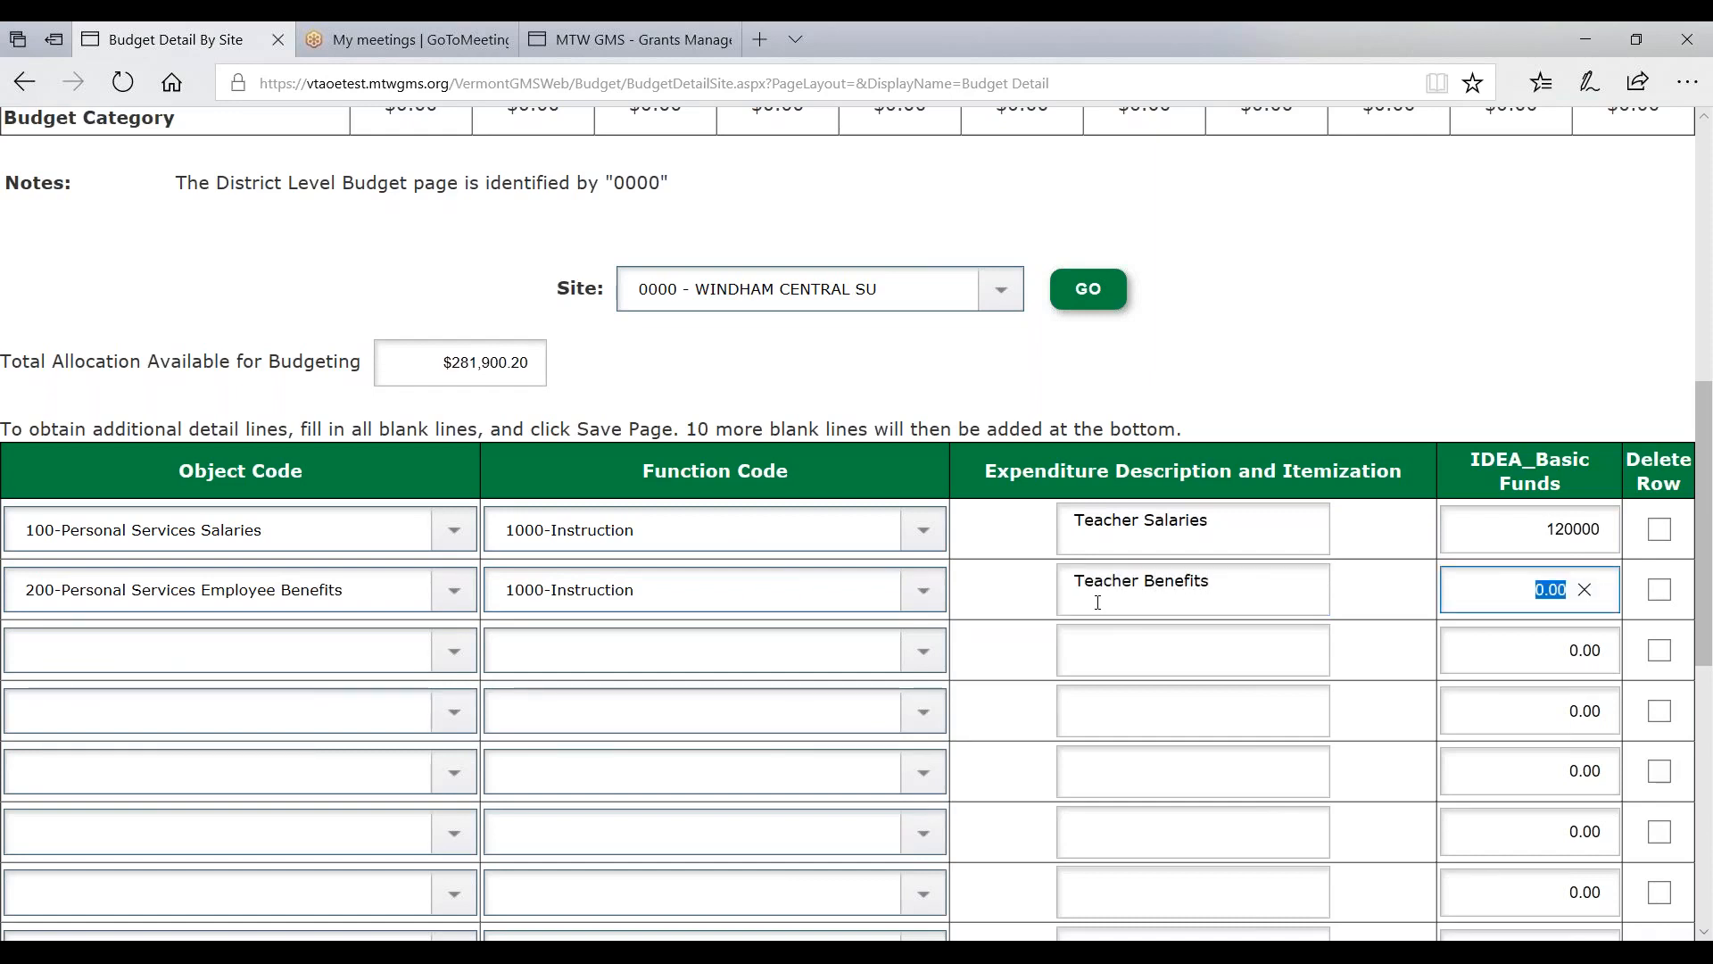
text(25000)
key(Tab)
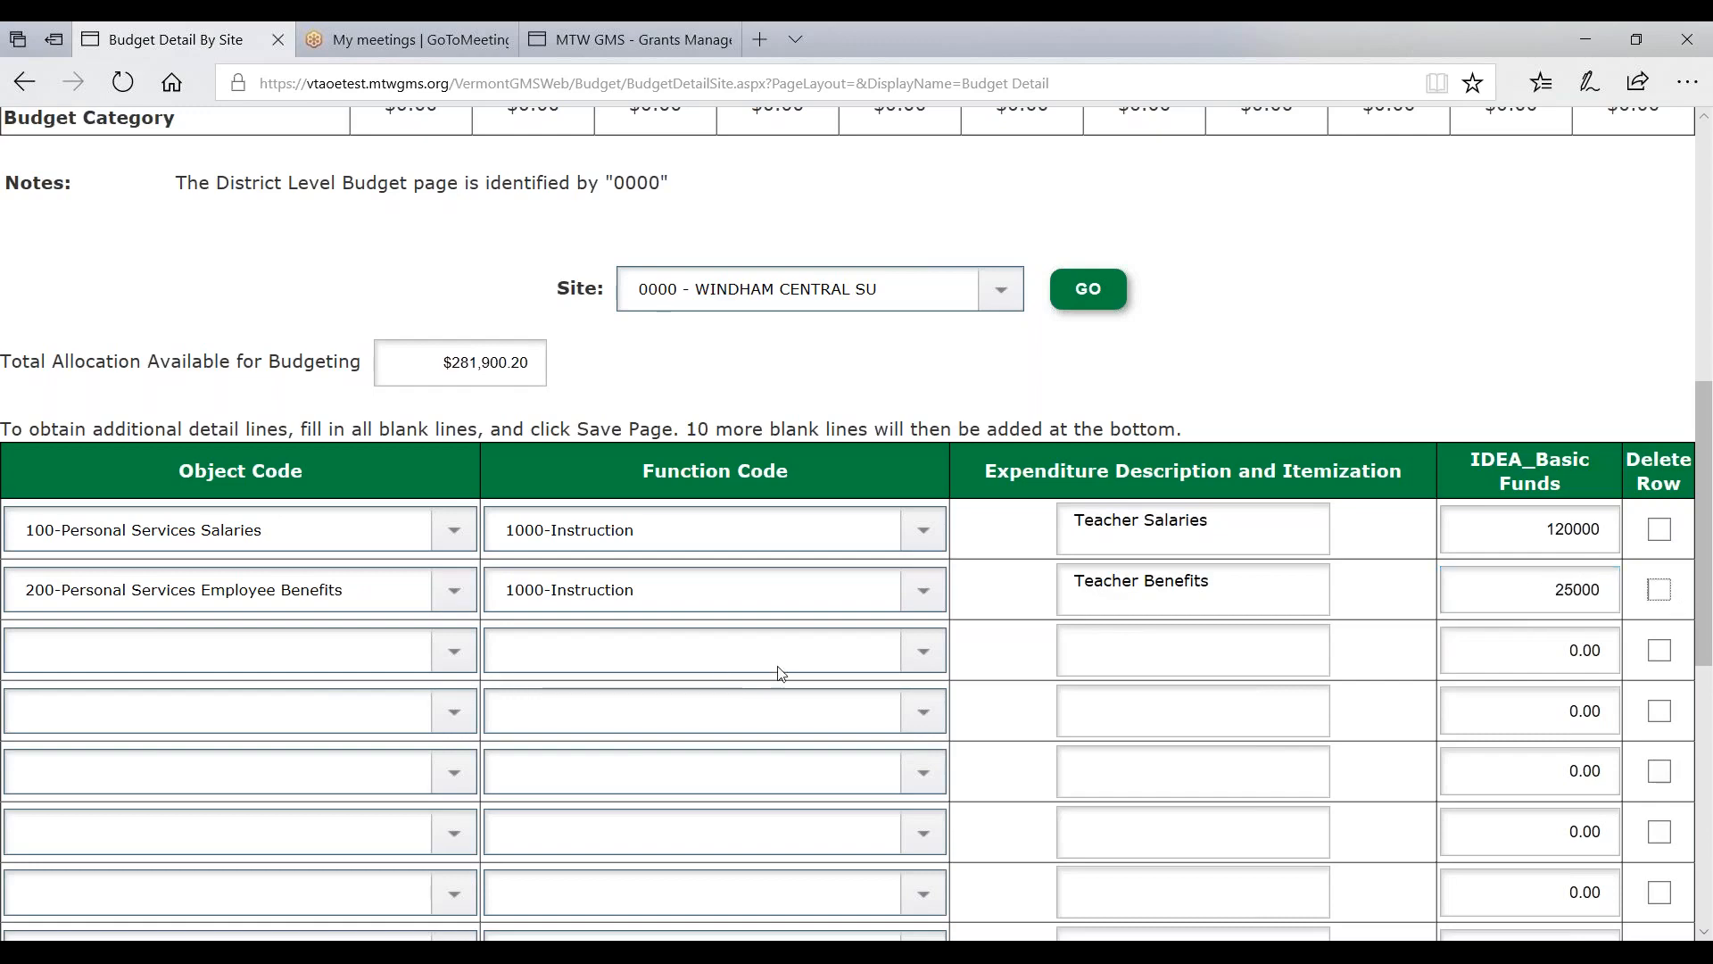
scroll(715, 667, down, 4)
scroll(718, 677, down, 4)
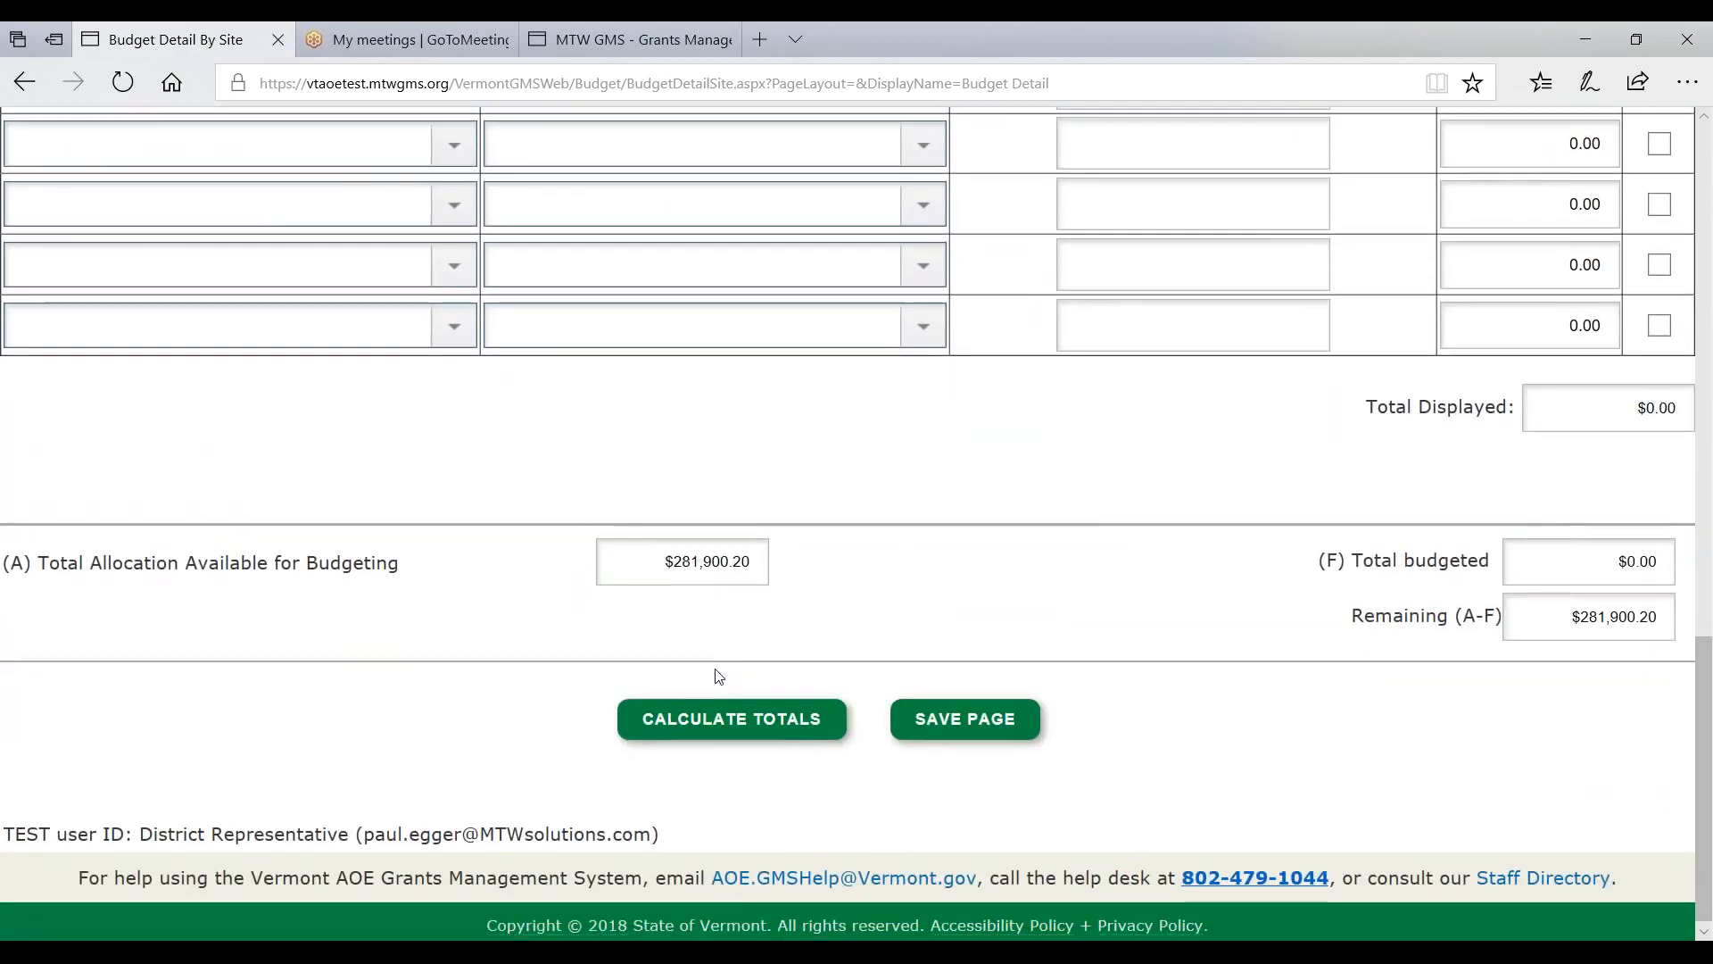
- Save the budget detail and confirm $145,000.00 budgeted with $136,900.20 remaining
click(970, 721)
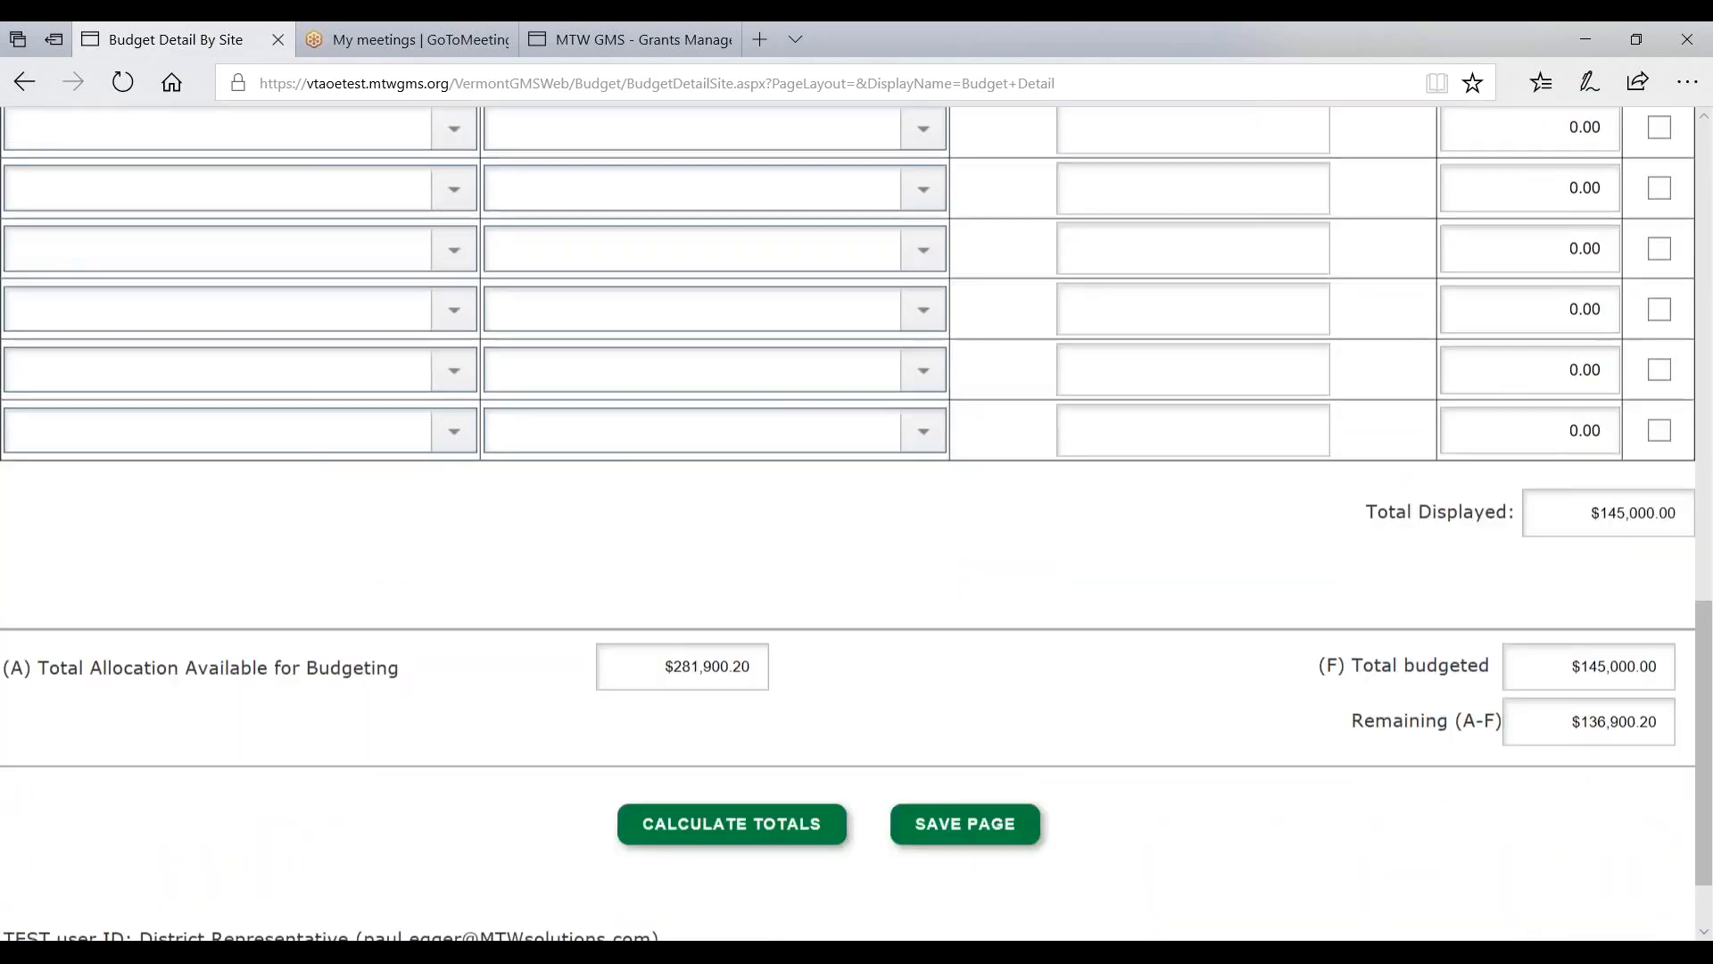
scroll(1529, 440, down, 1)
drag(1602, 399, 1707, 405)
drag(1572, 610, 1660, 610)
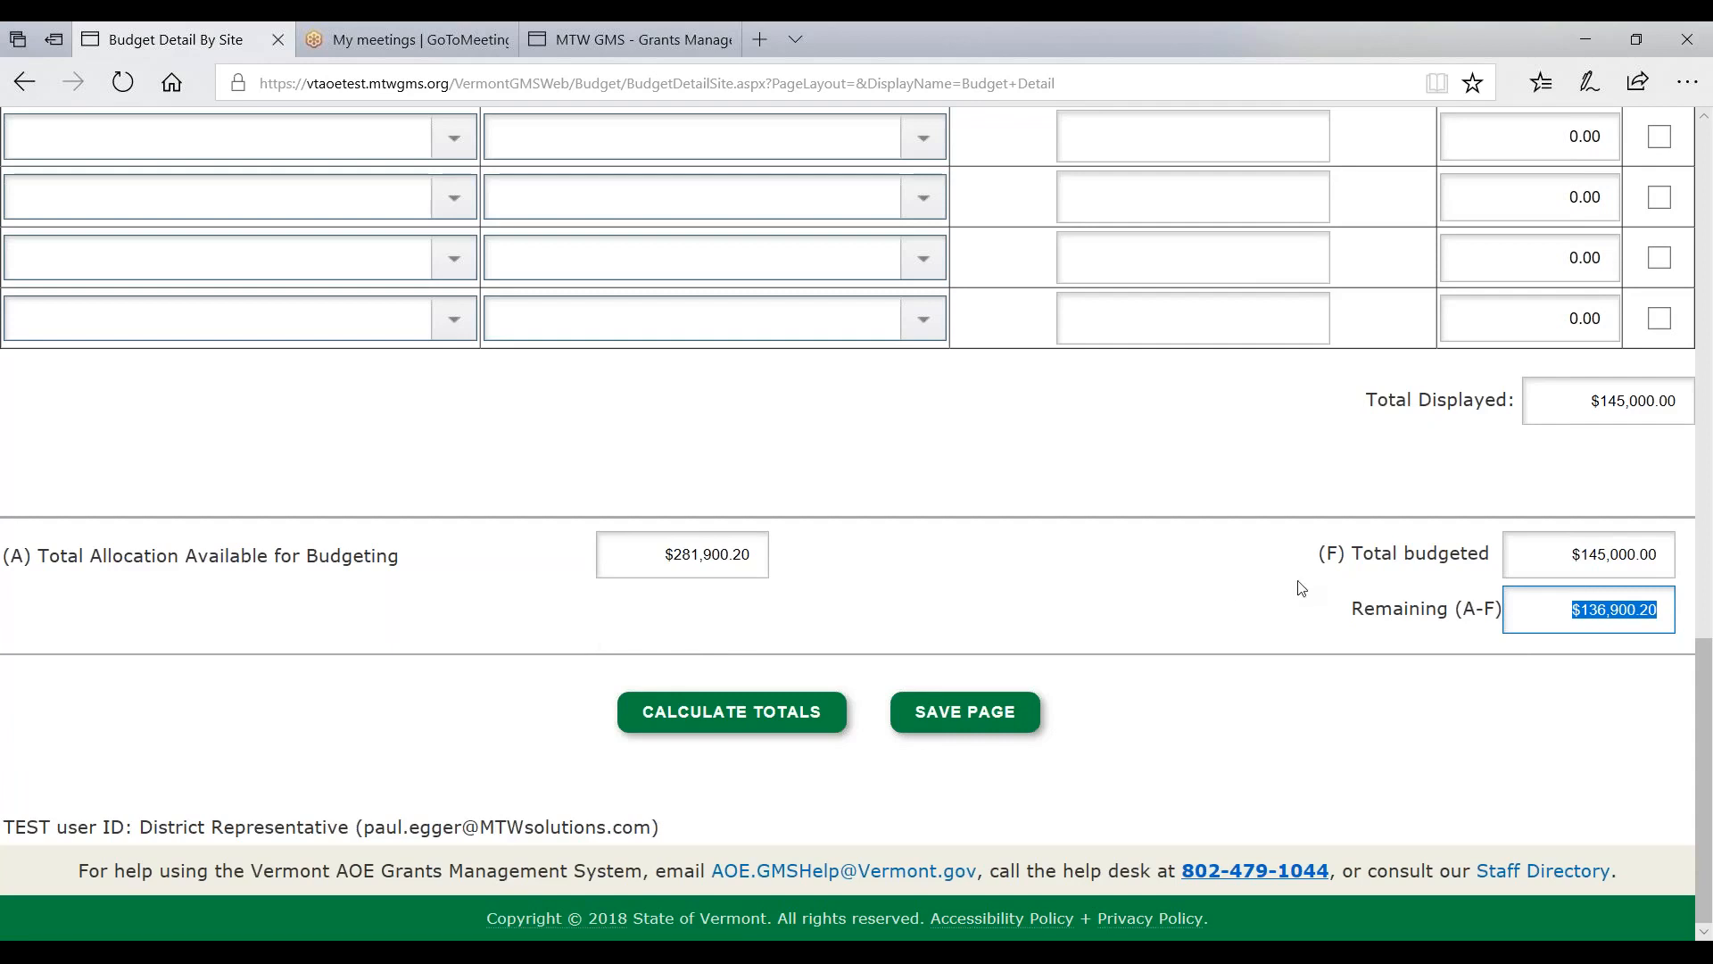
drag(665, 566, 778, 571)
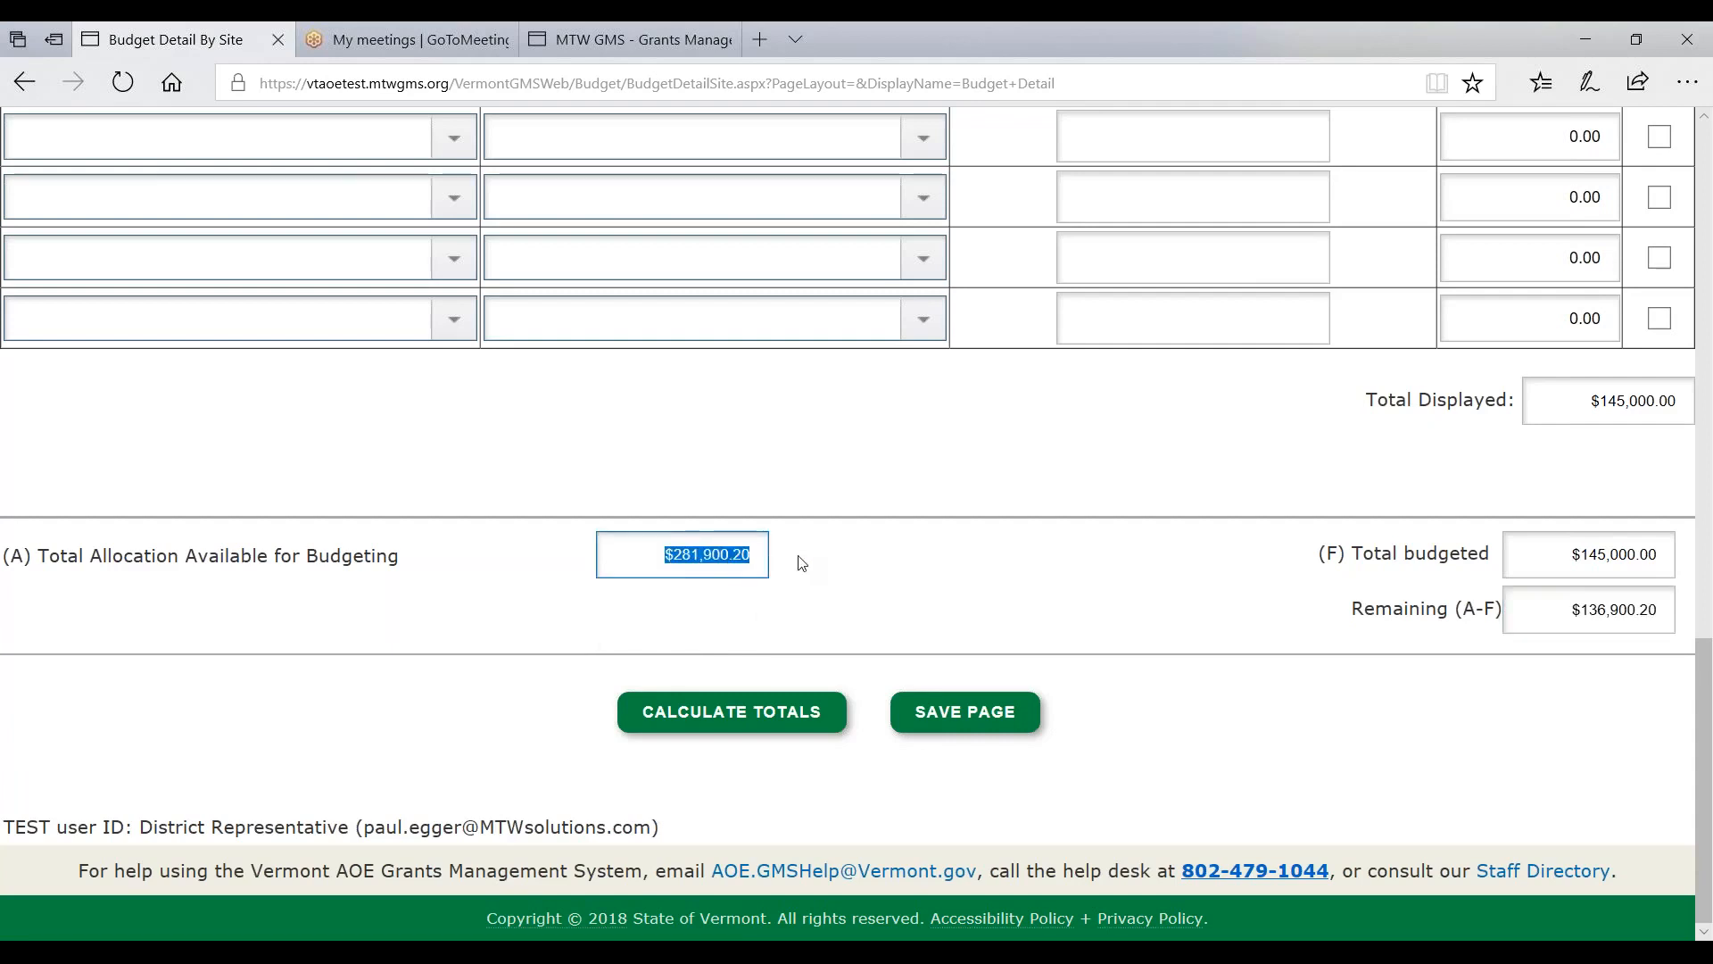
scroll(973, 549, up, 5)
scroll(972, 546, up, 2)
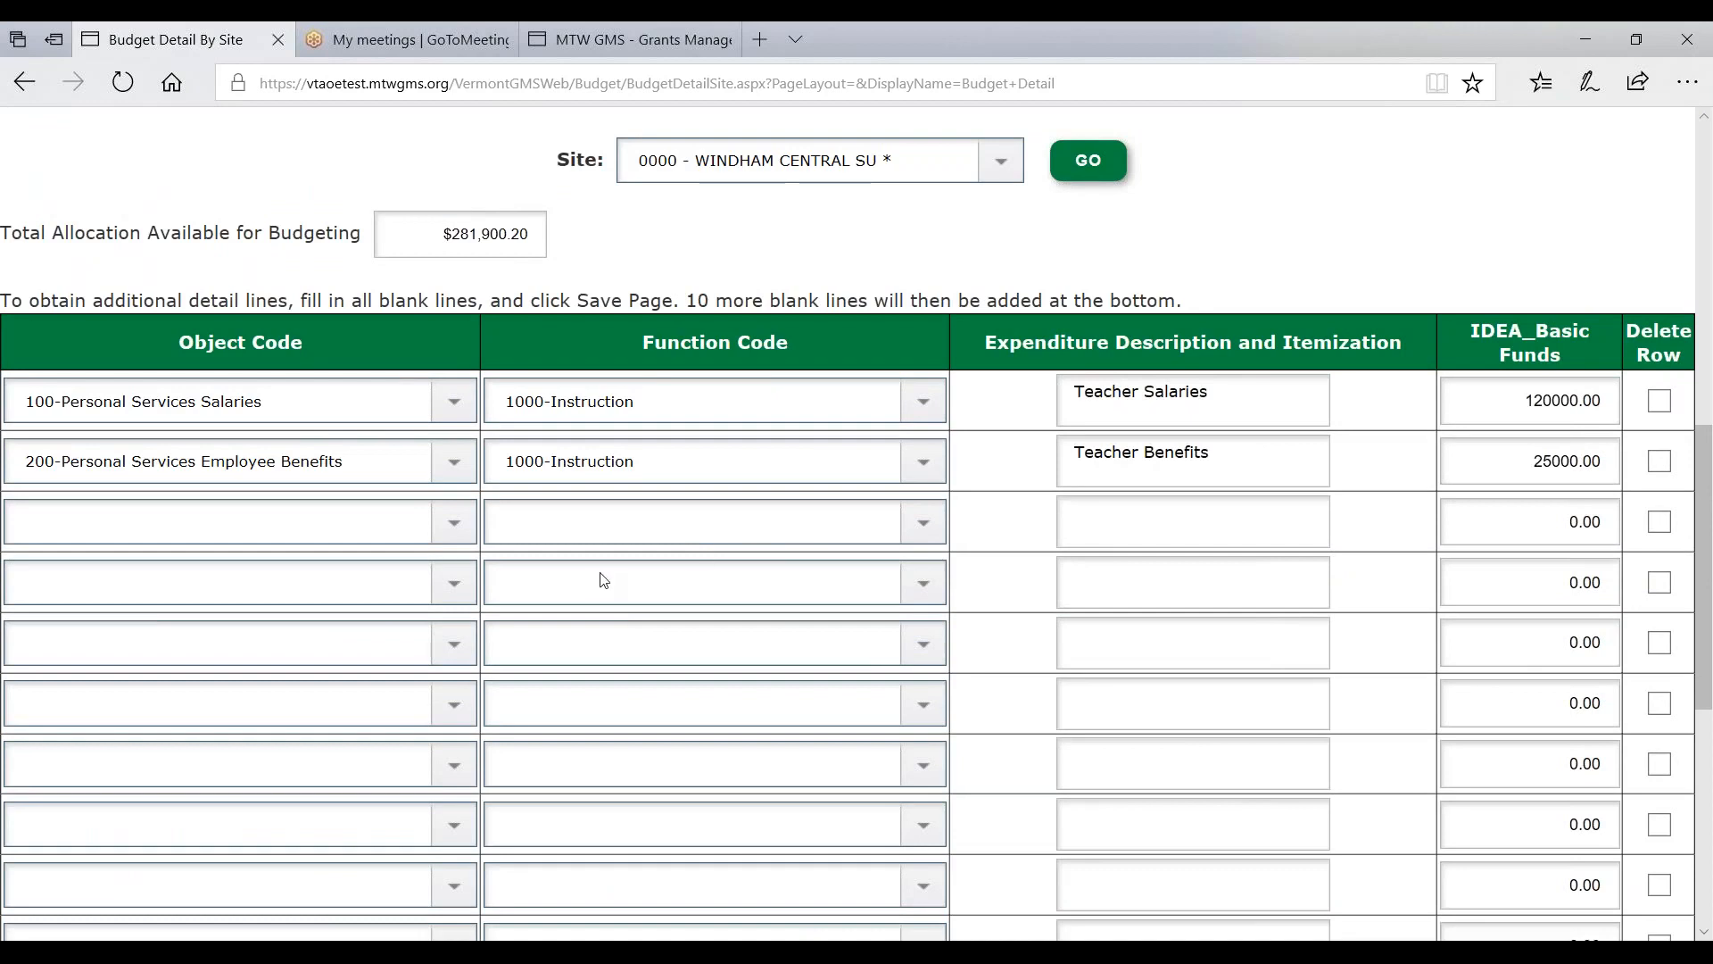
- Add a third line: 100-Salaries, 2495-Administration of Grants, description 'test', amount 1
scroll(607, 580, down, 1)
click(457, 406)
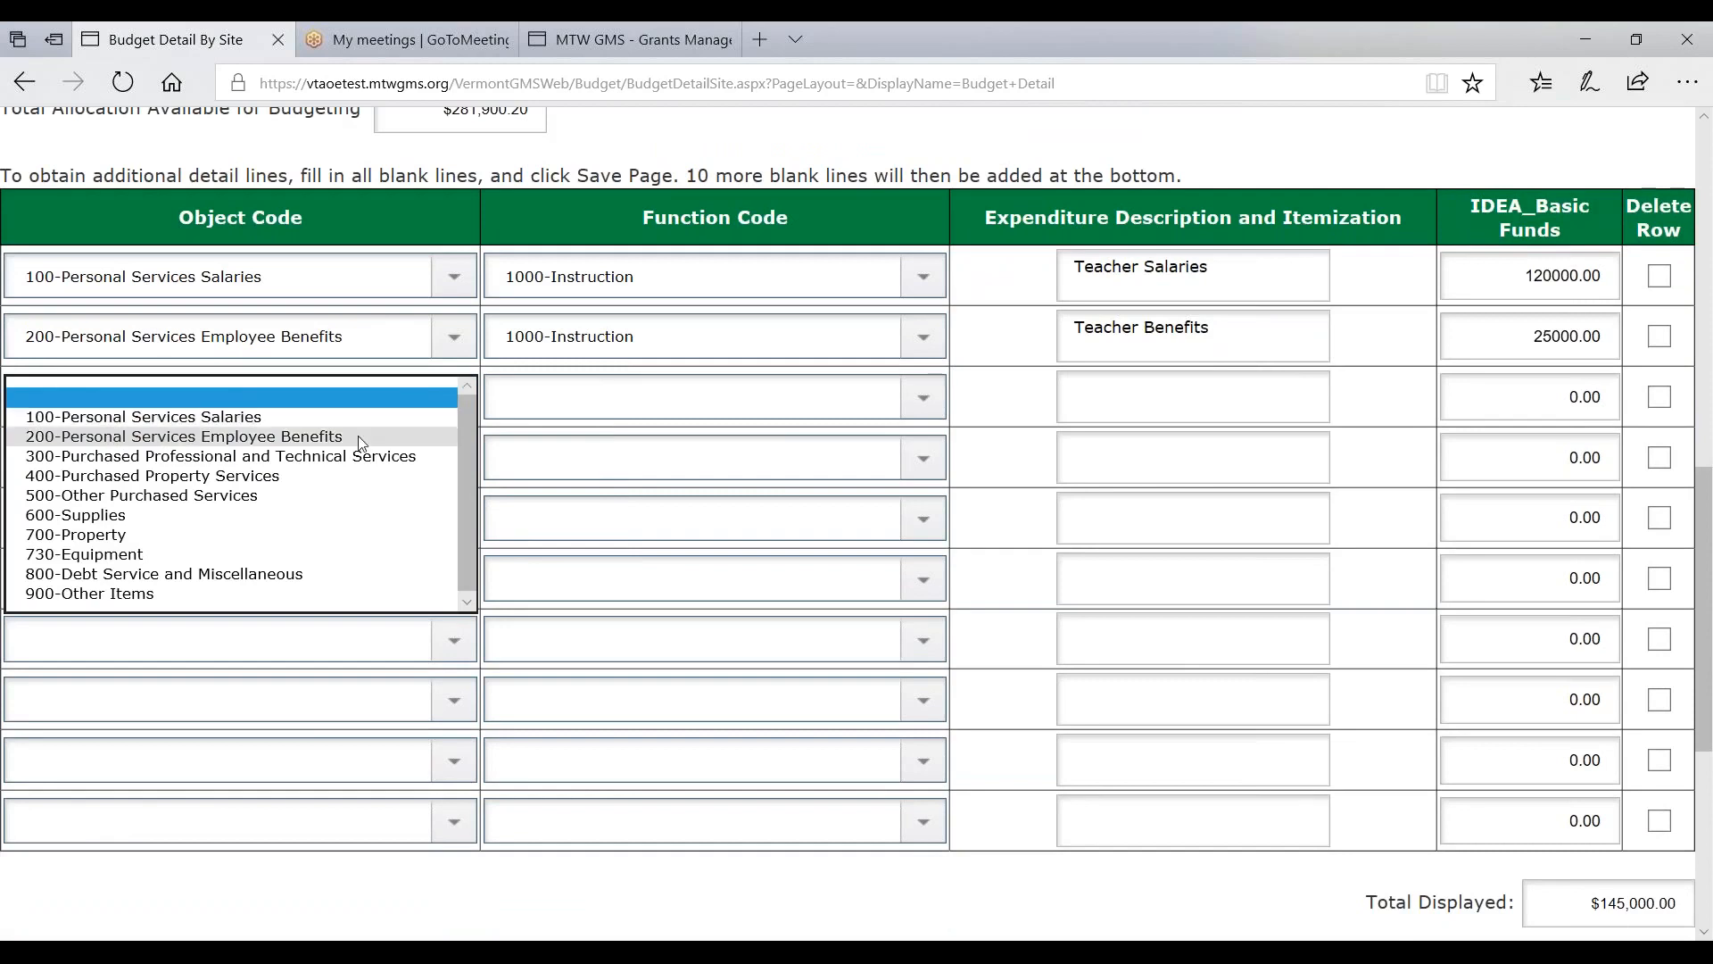
click(143, 416)
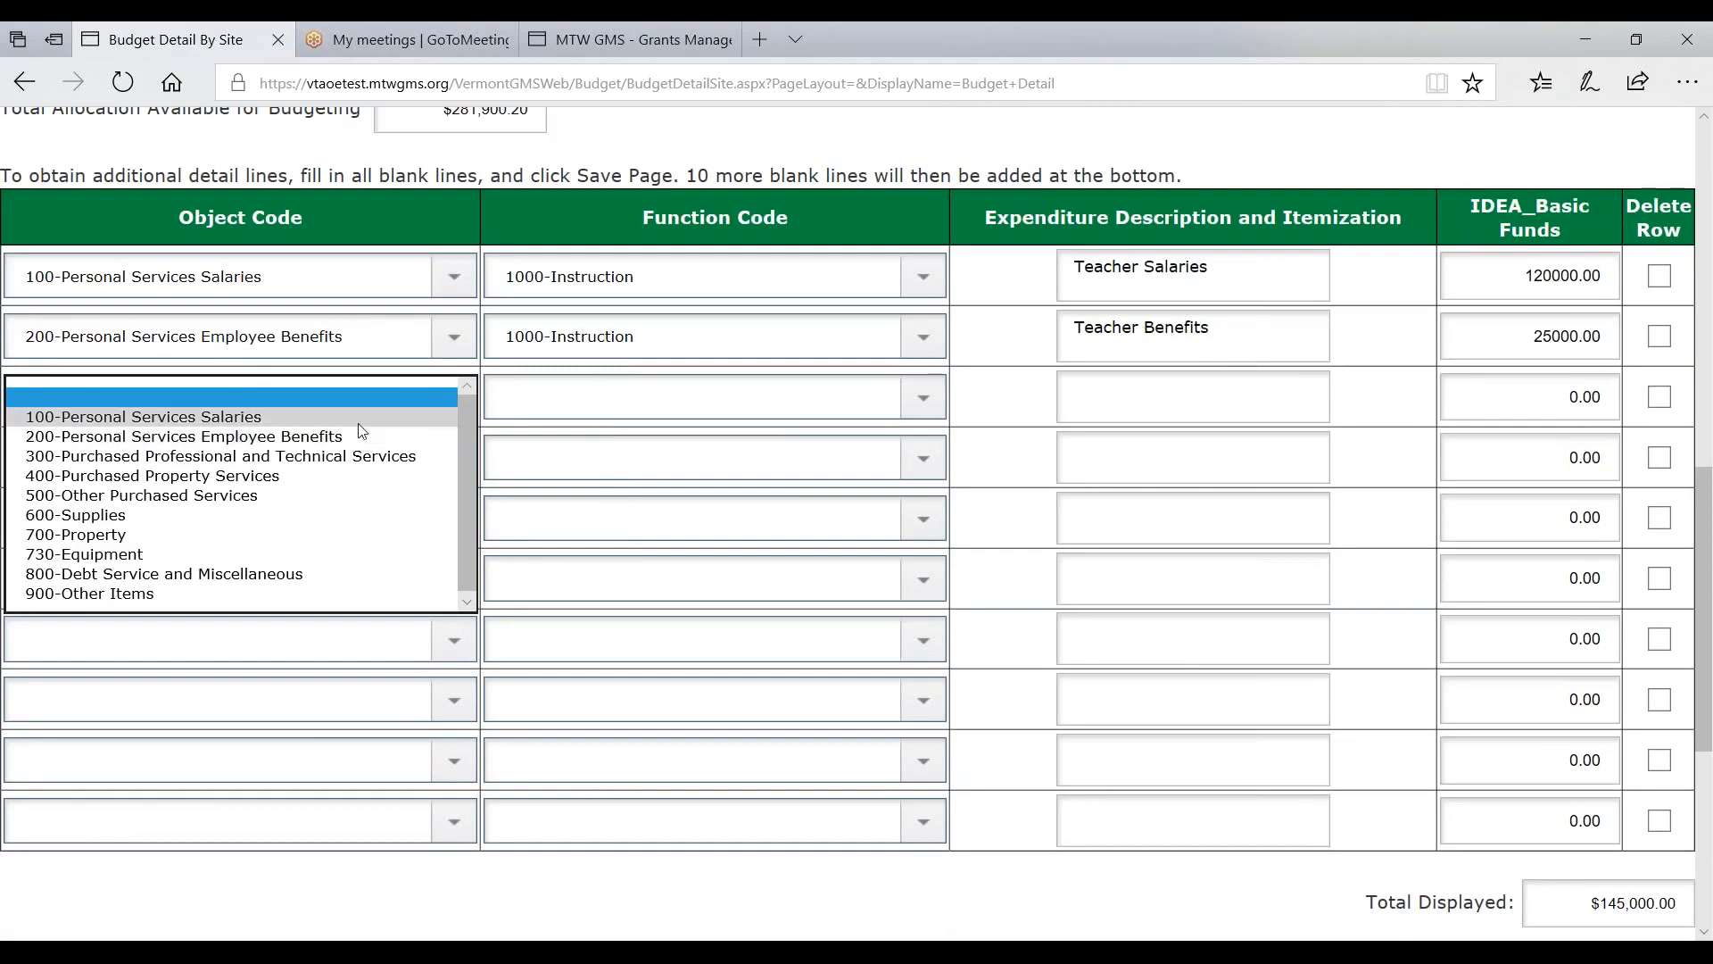
click(553, 406)
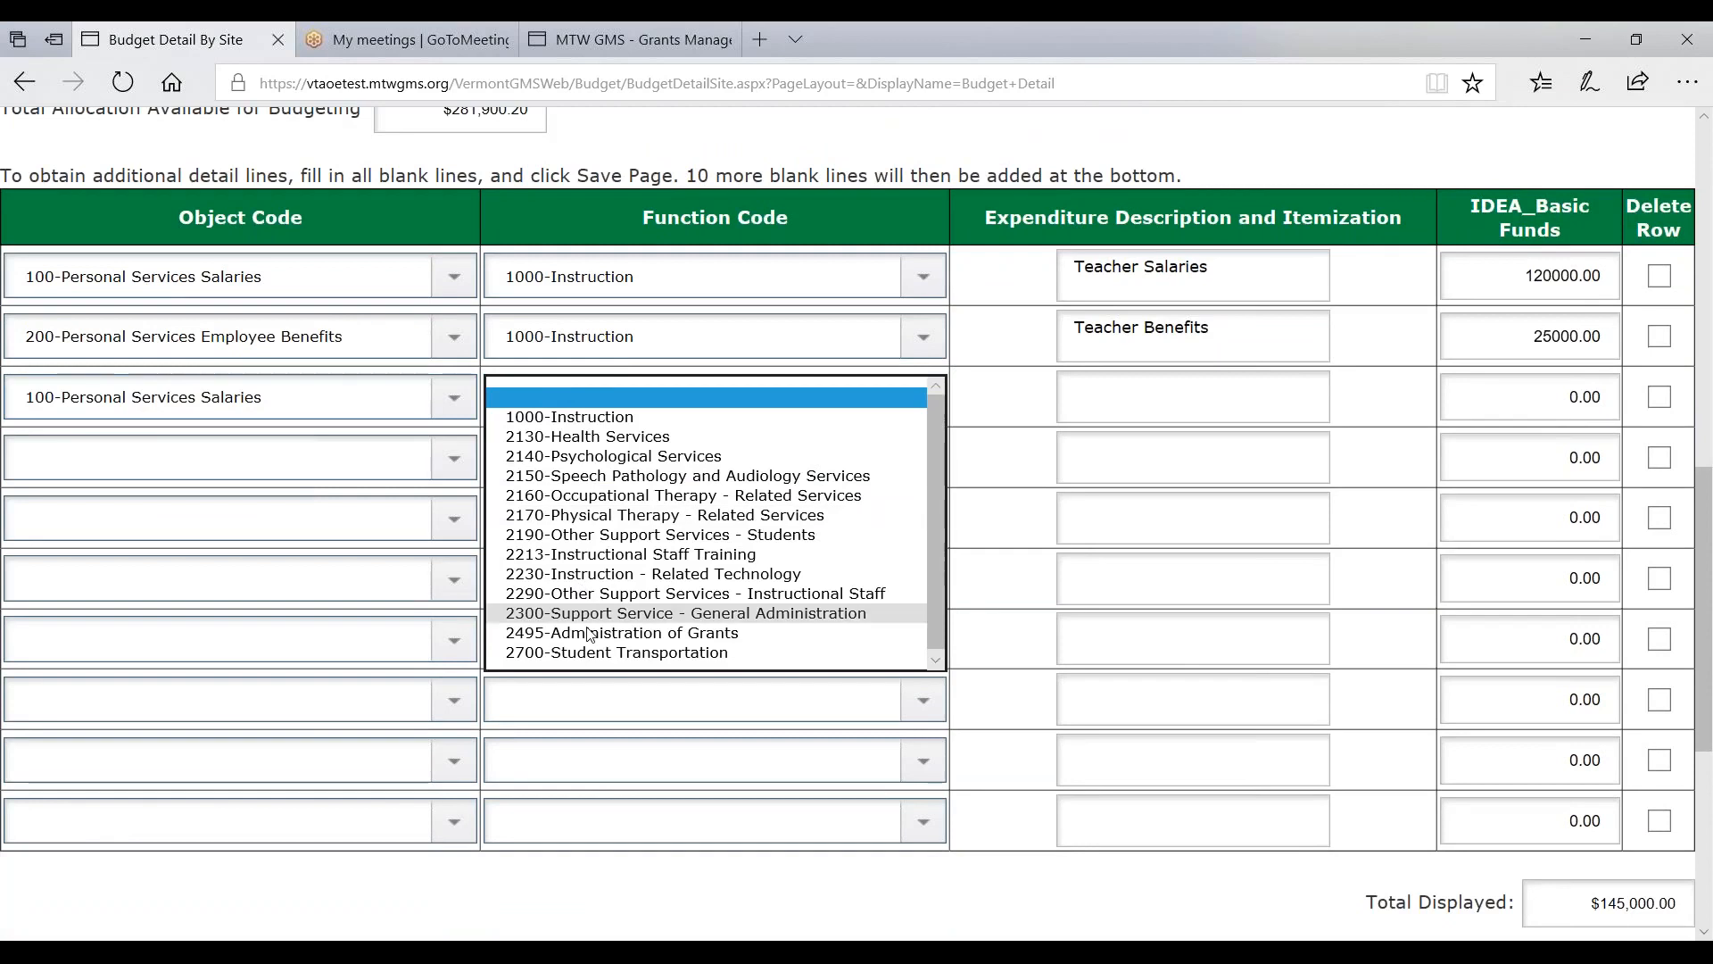
click(613, 633)
click(1071, 398)
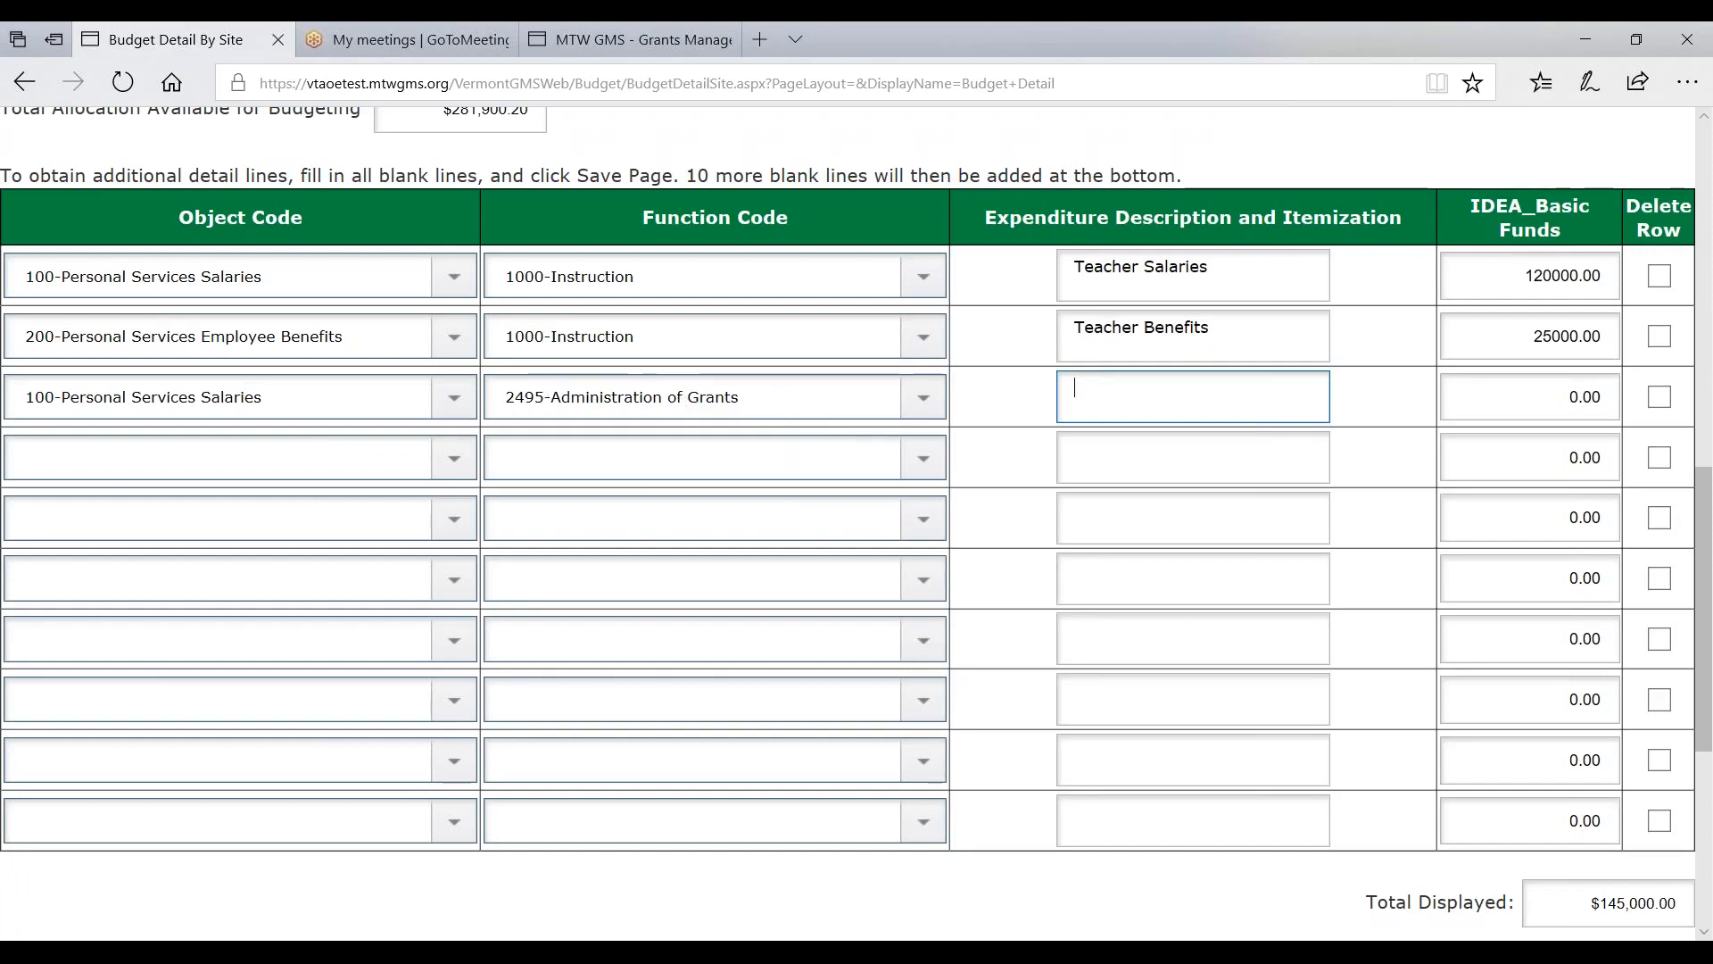
text(test)
key(Tab)
text(0.0)
key(BackSpace)
key(BackSpace)
key(BackSpace)
key(BackSpace)
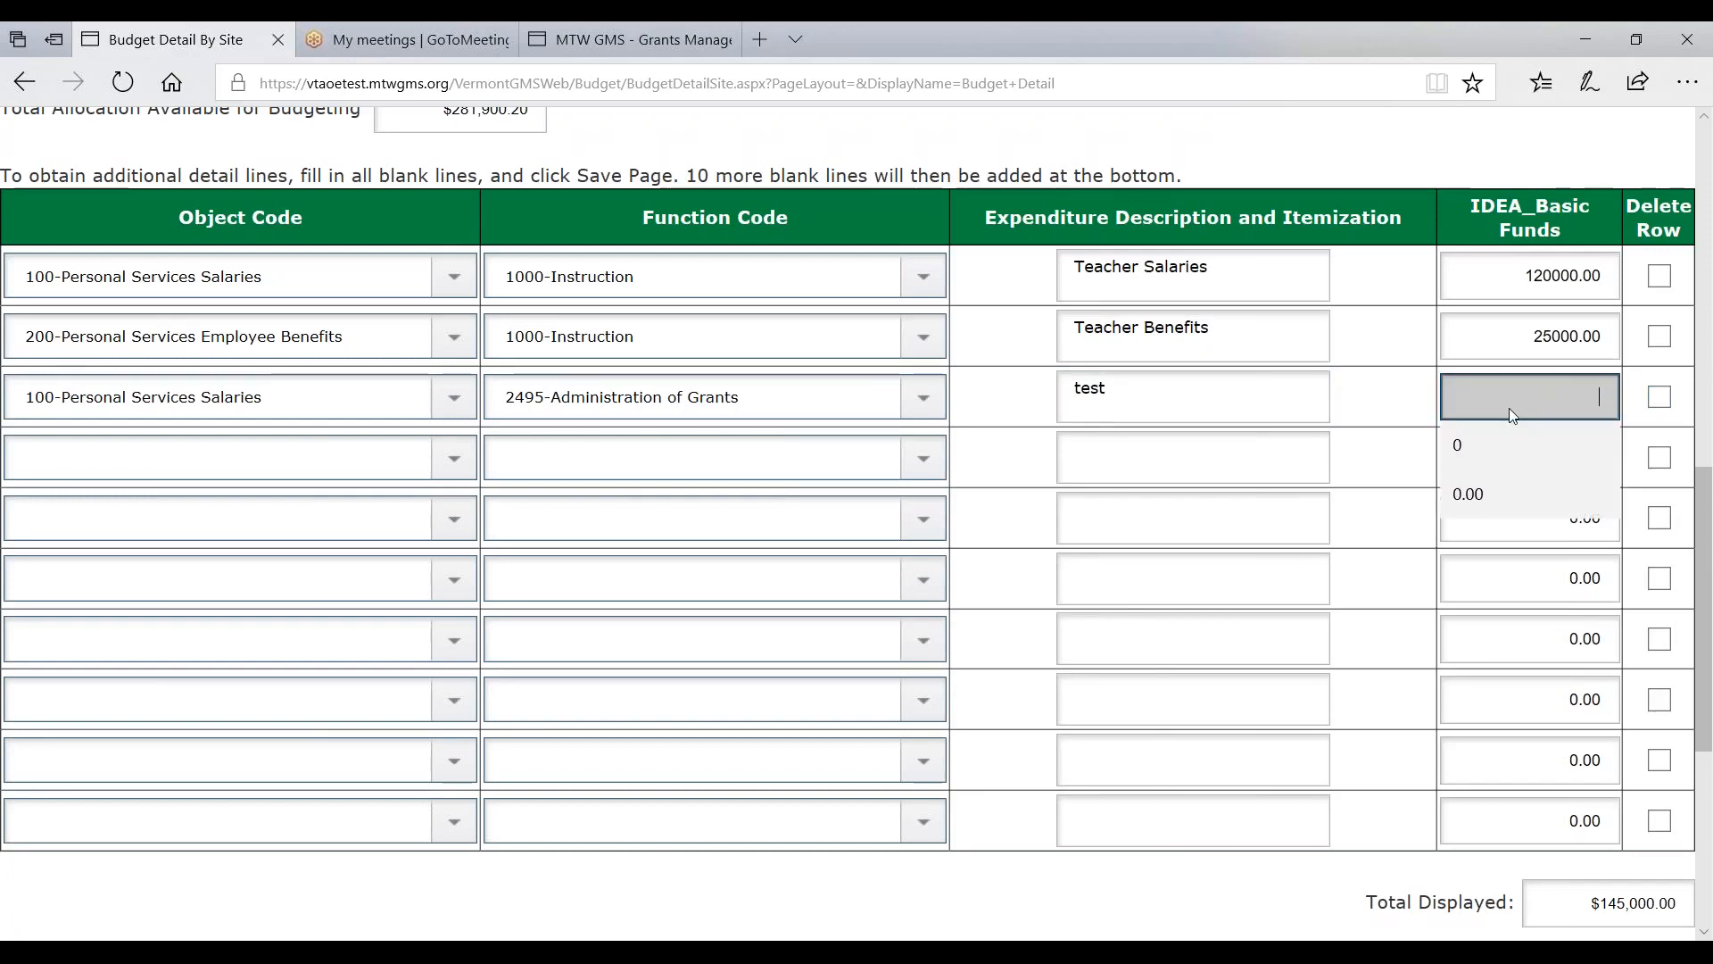
text(1)
key(Tab)
- Save the budget and check totals: $145,001.00 budgeted, $136,899.20 remaining of $281,900.20
scroll(1067, 658, down, 5)
click(965, 711)
scroll(873, 694, down, 10)
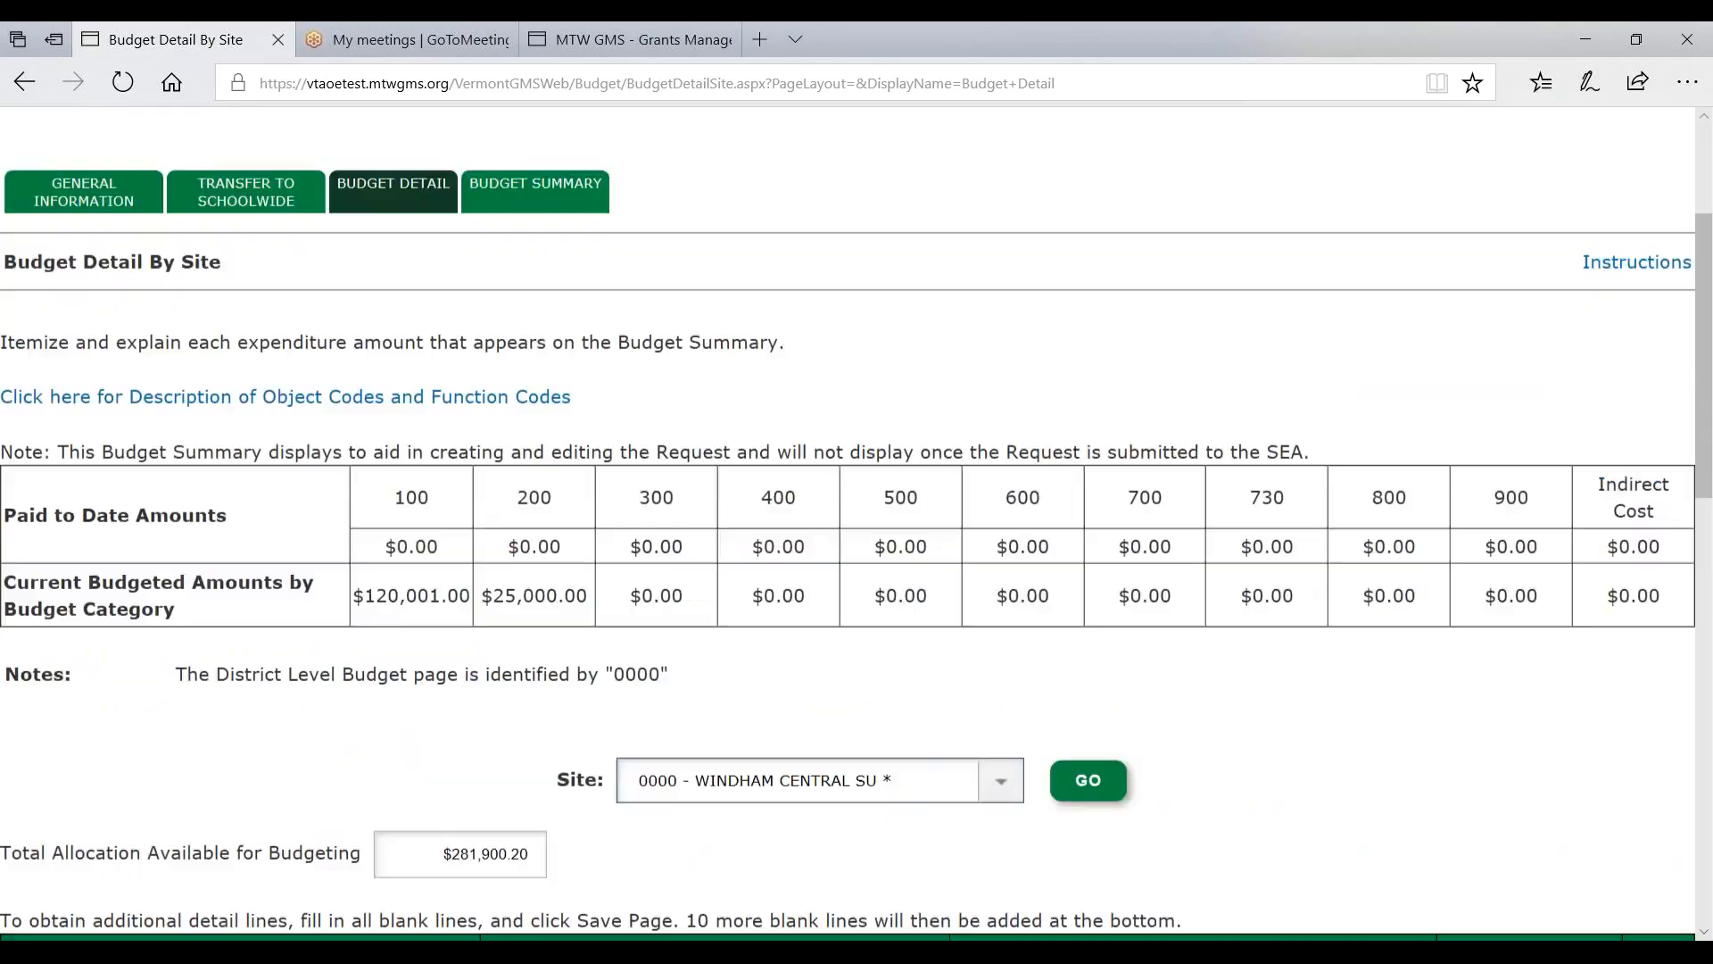
scroll(873, 694, down, 3)
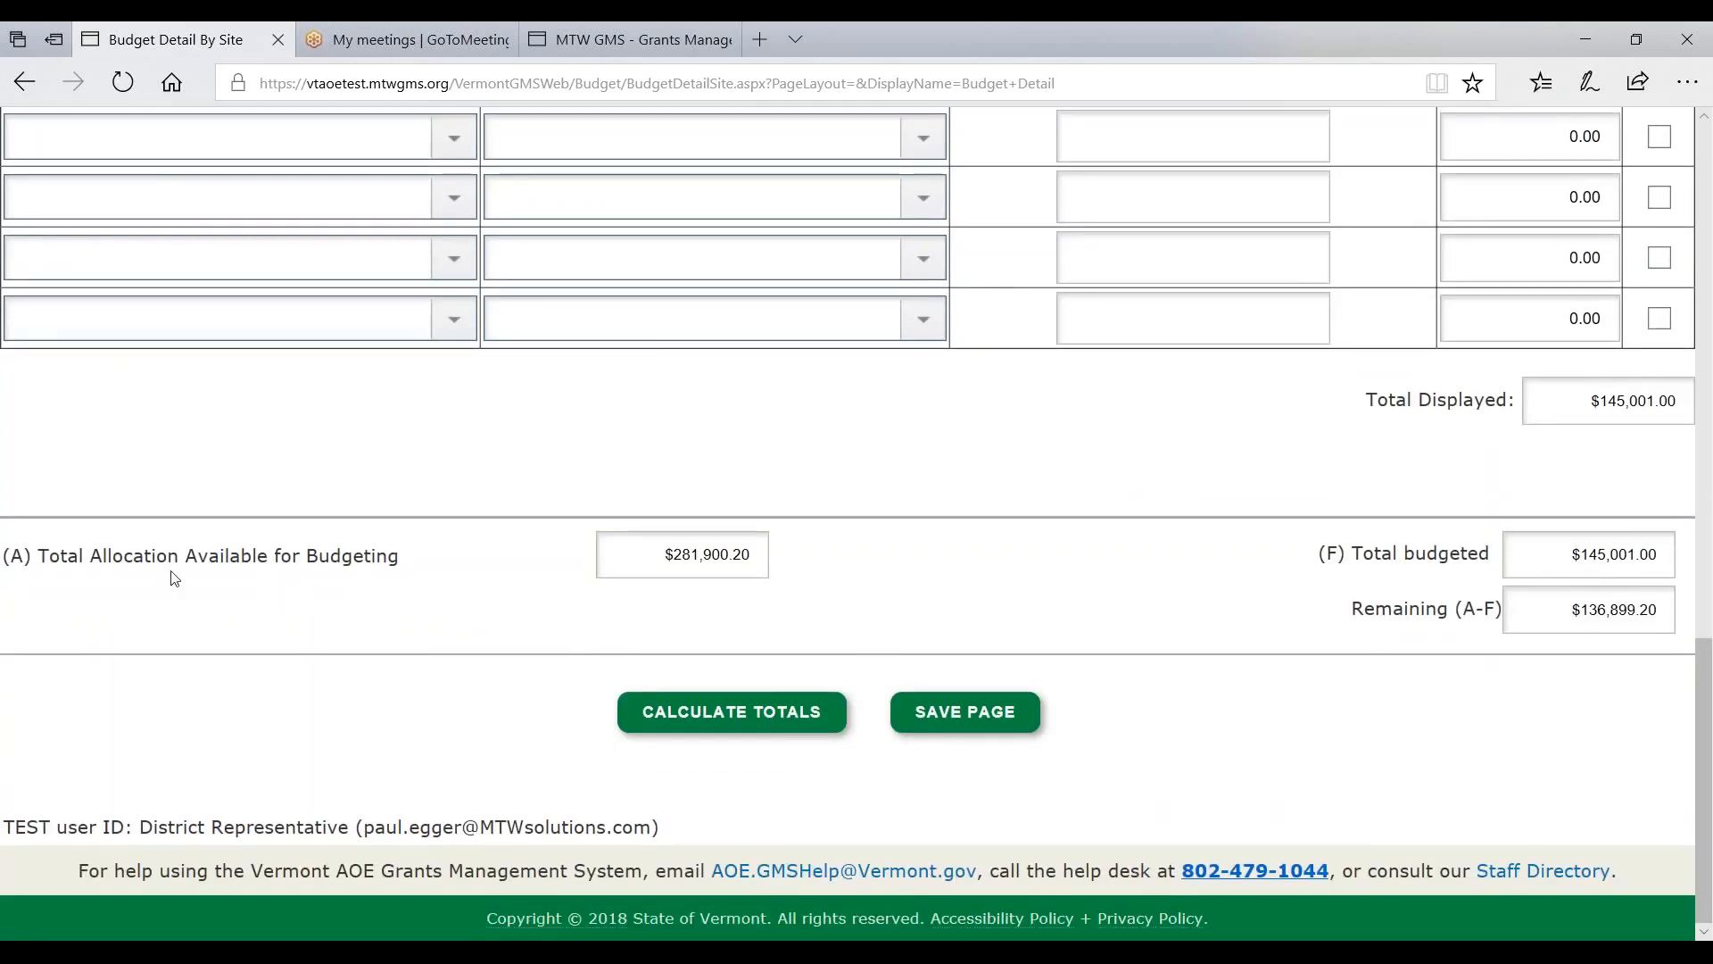
drag(52, 561, 455, 555)
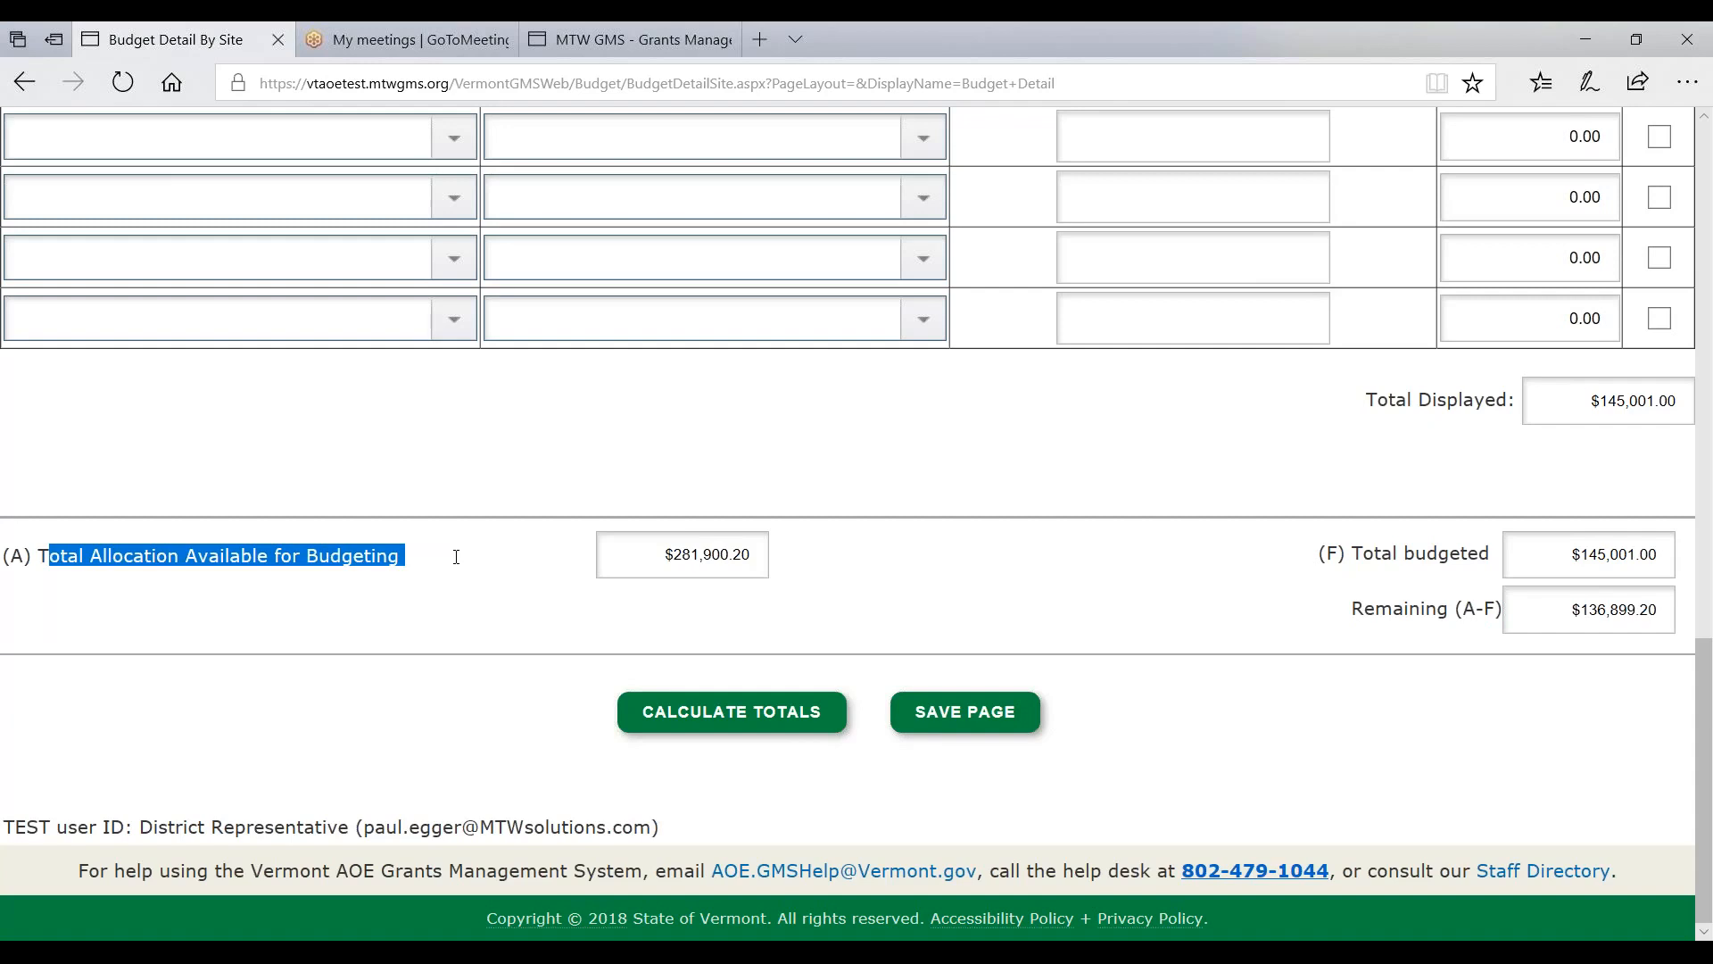
scroll(457, 576, up, 20)
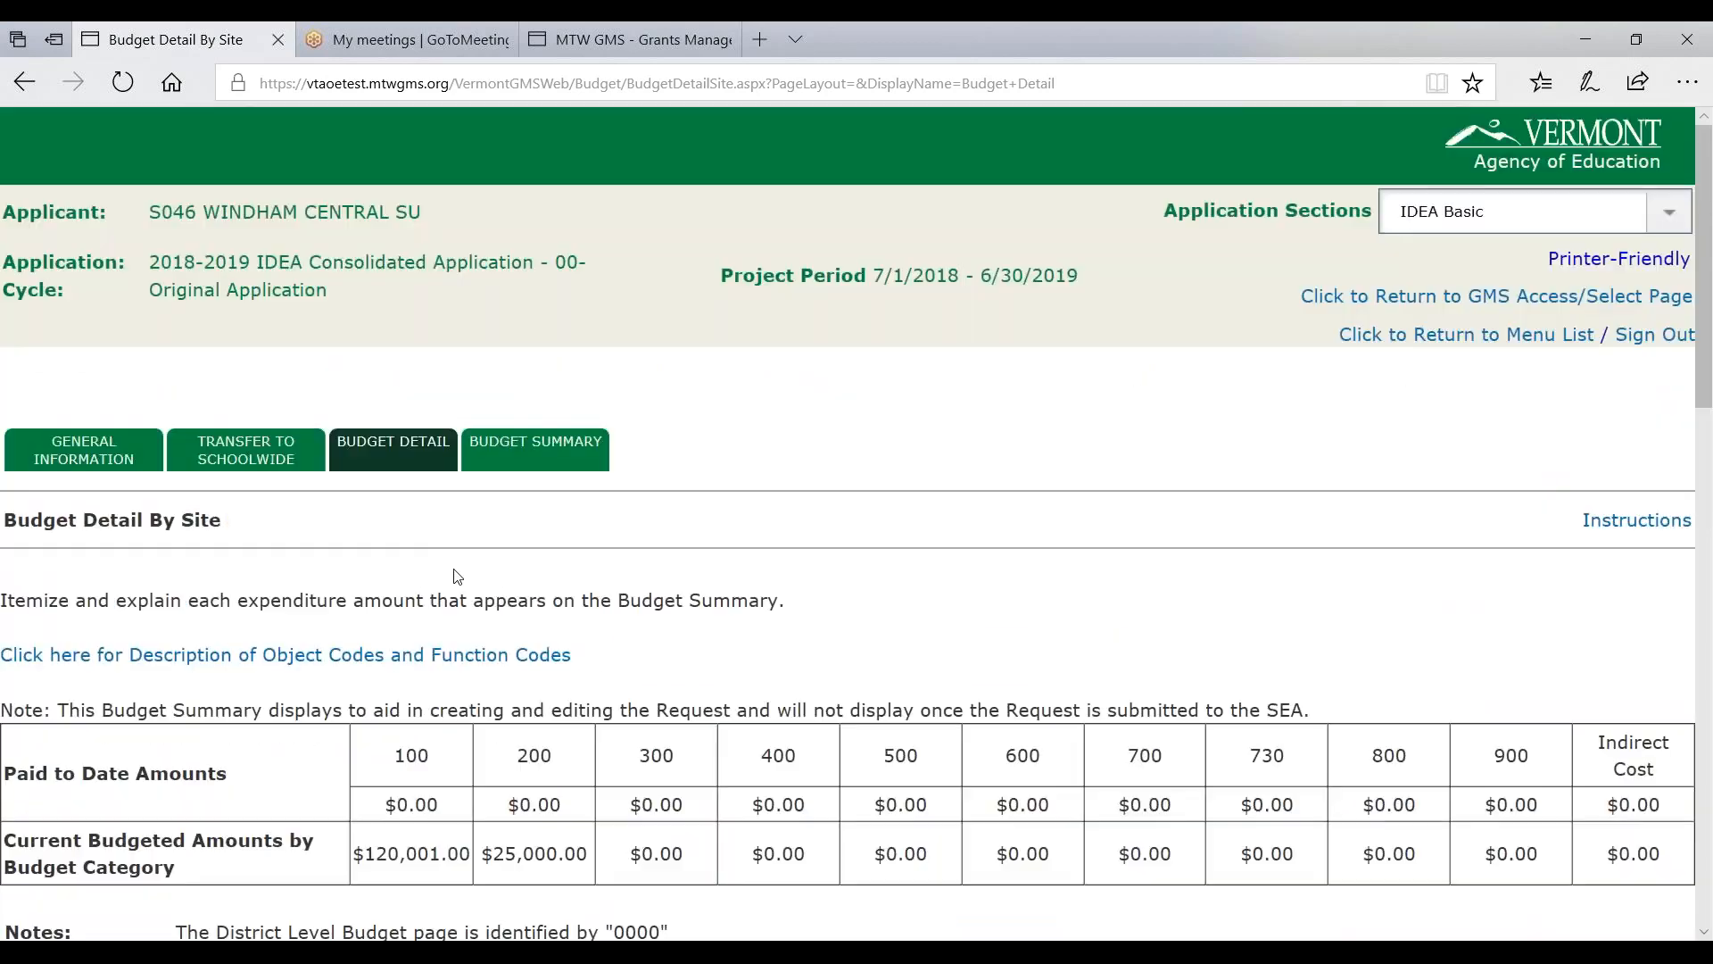
- View the IDEA Basic Budget Summary: $145,001.00 total, 82.76% salaries, 17.24% benefits
click(539, 455)
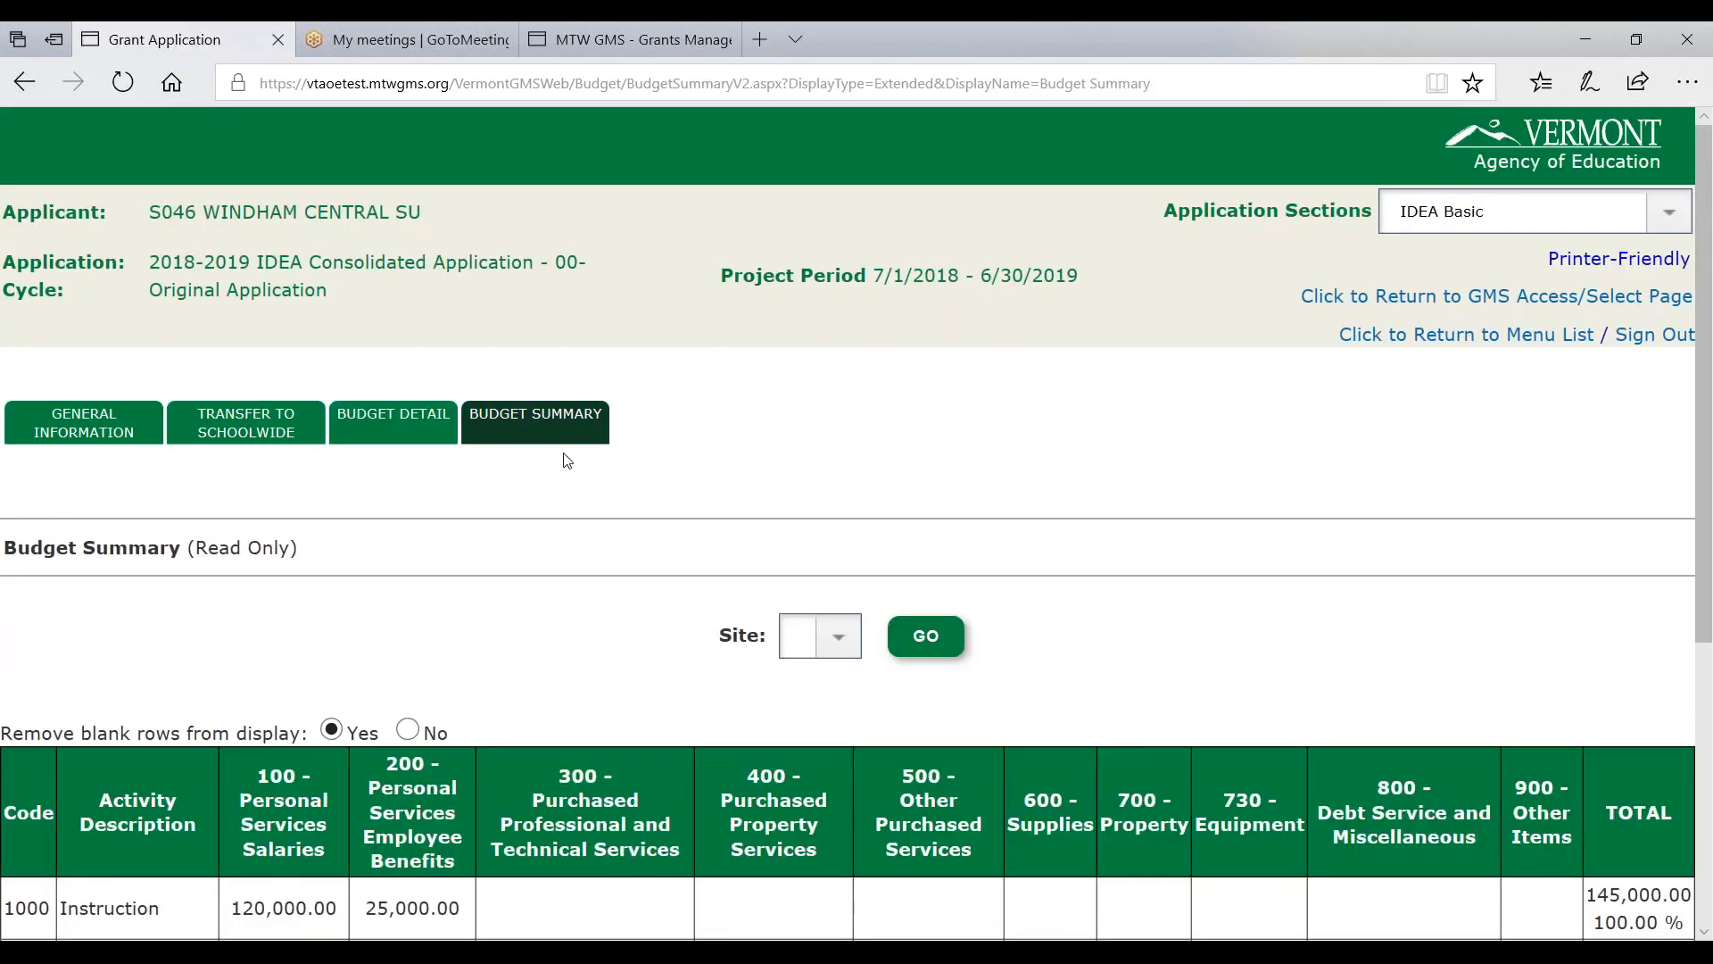
scroll(557, 498, down, 3)
scroll(553, 498, down, 3)
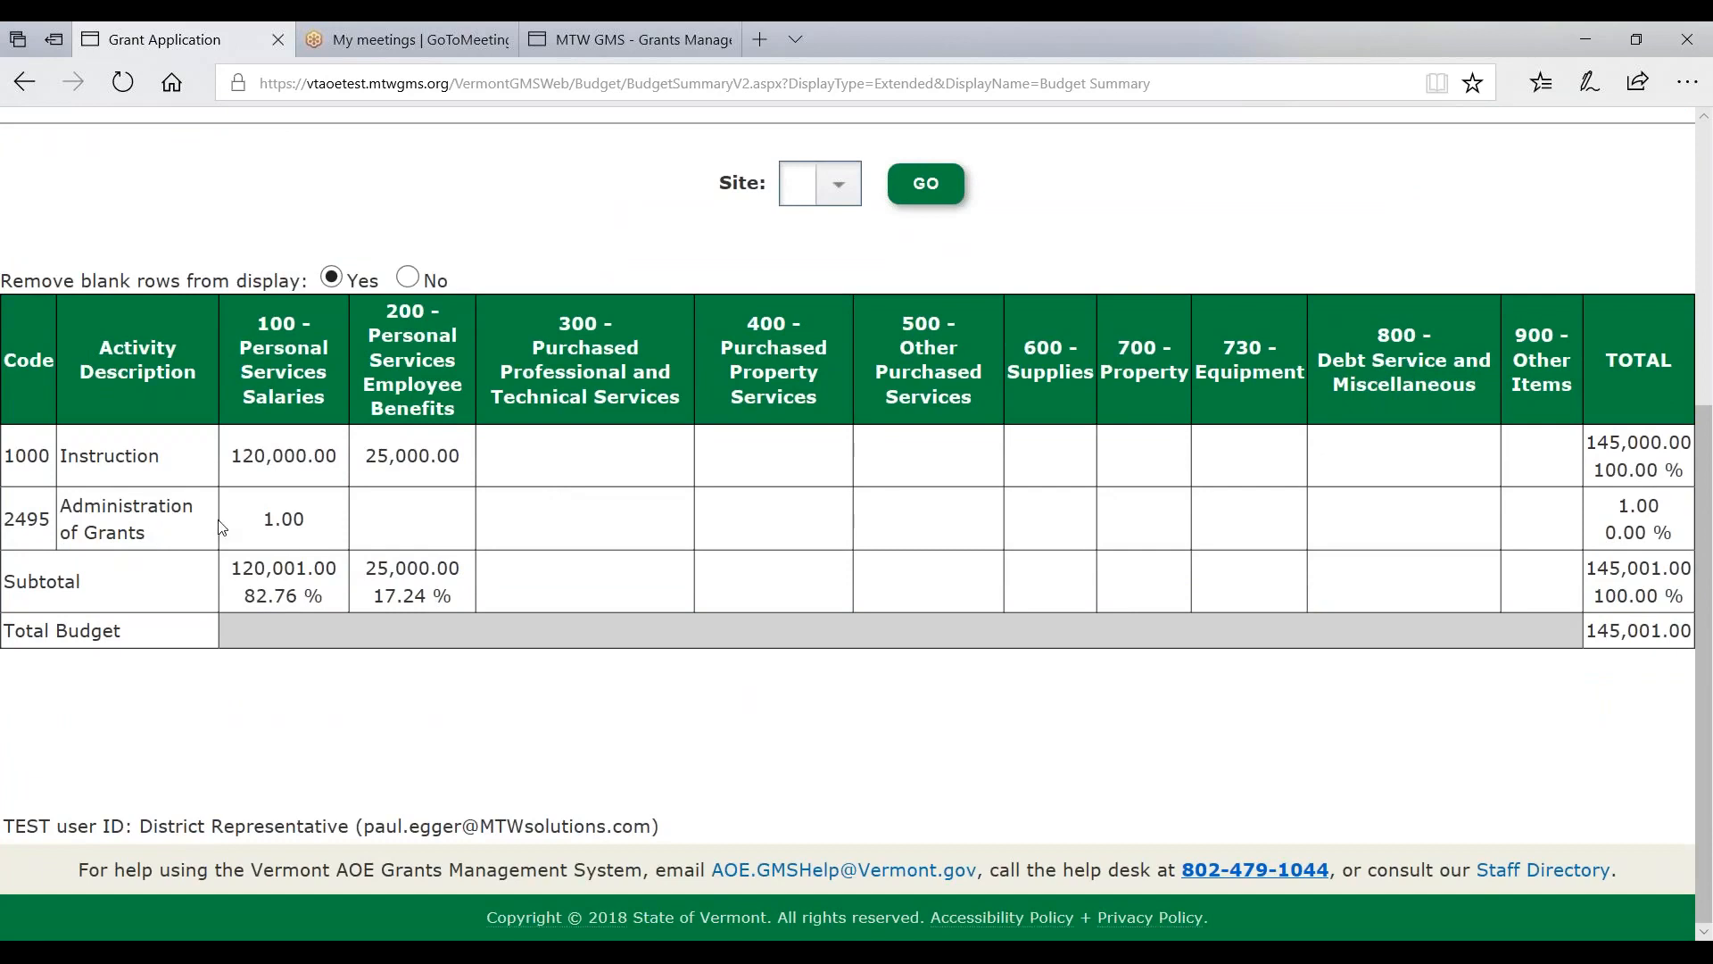
drag(254, 599, 341, 597)
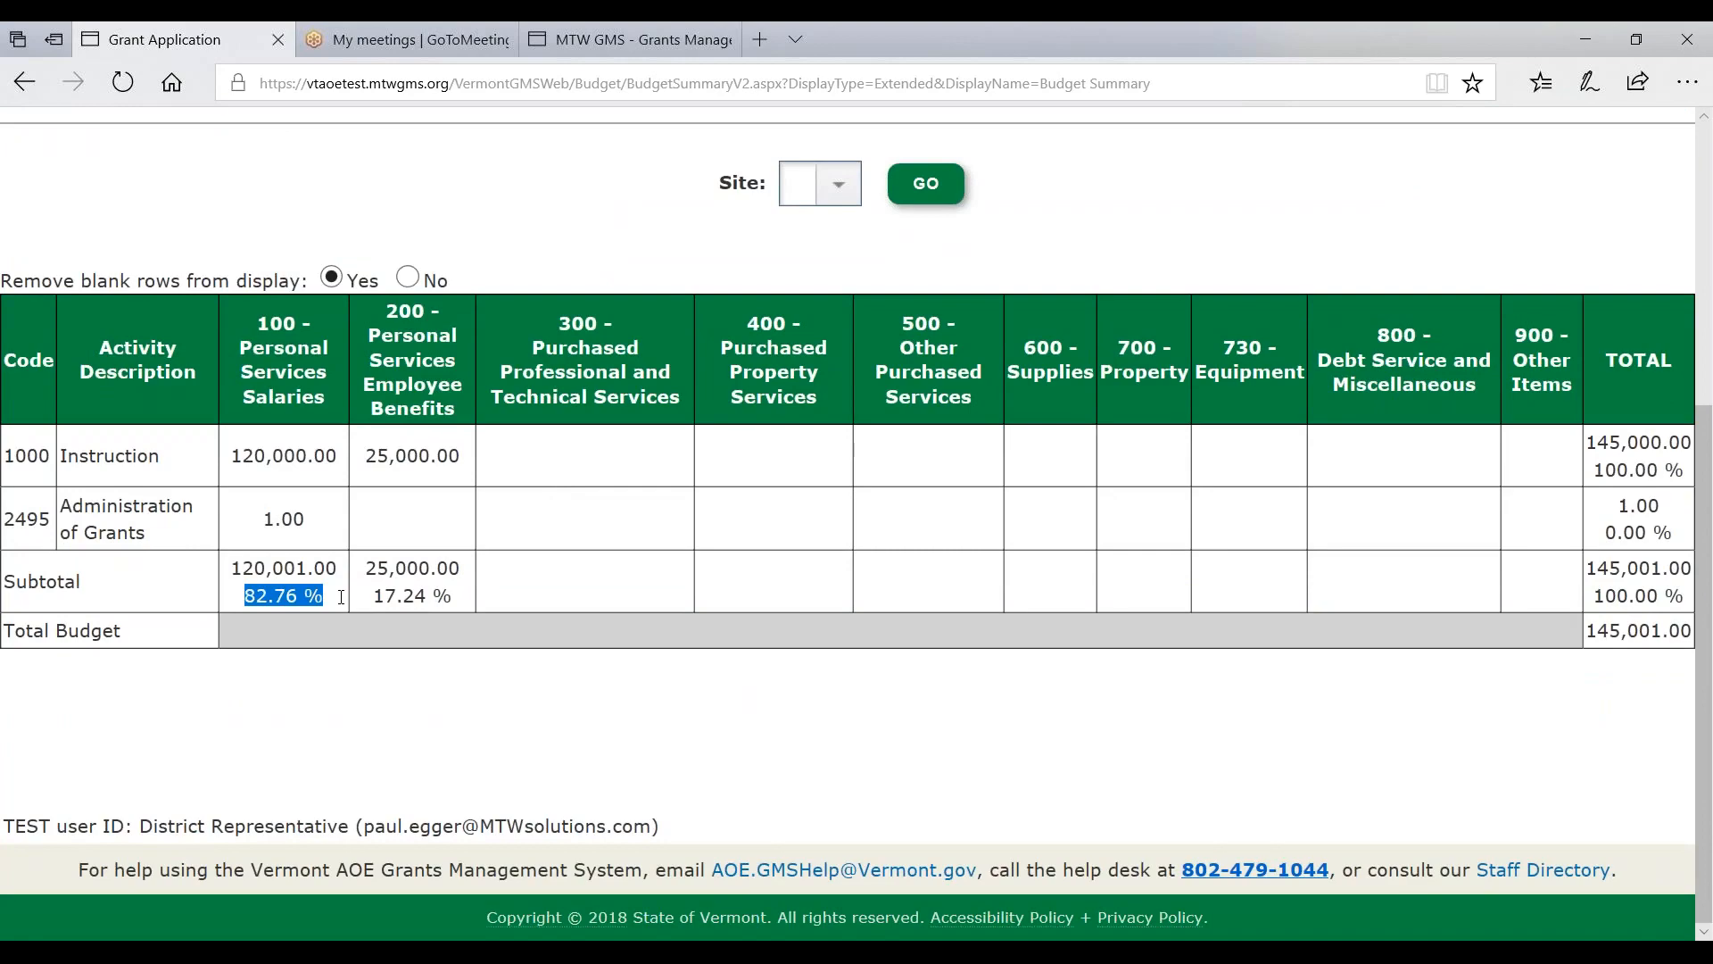
drag(374, 596, 473, 598)
scroll(581, 537, up, 5)
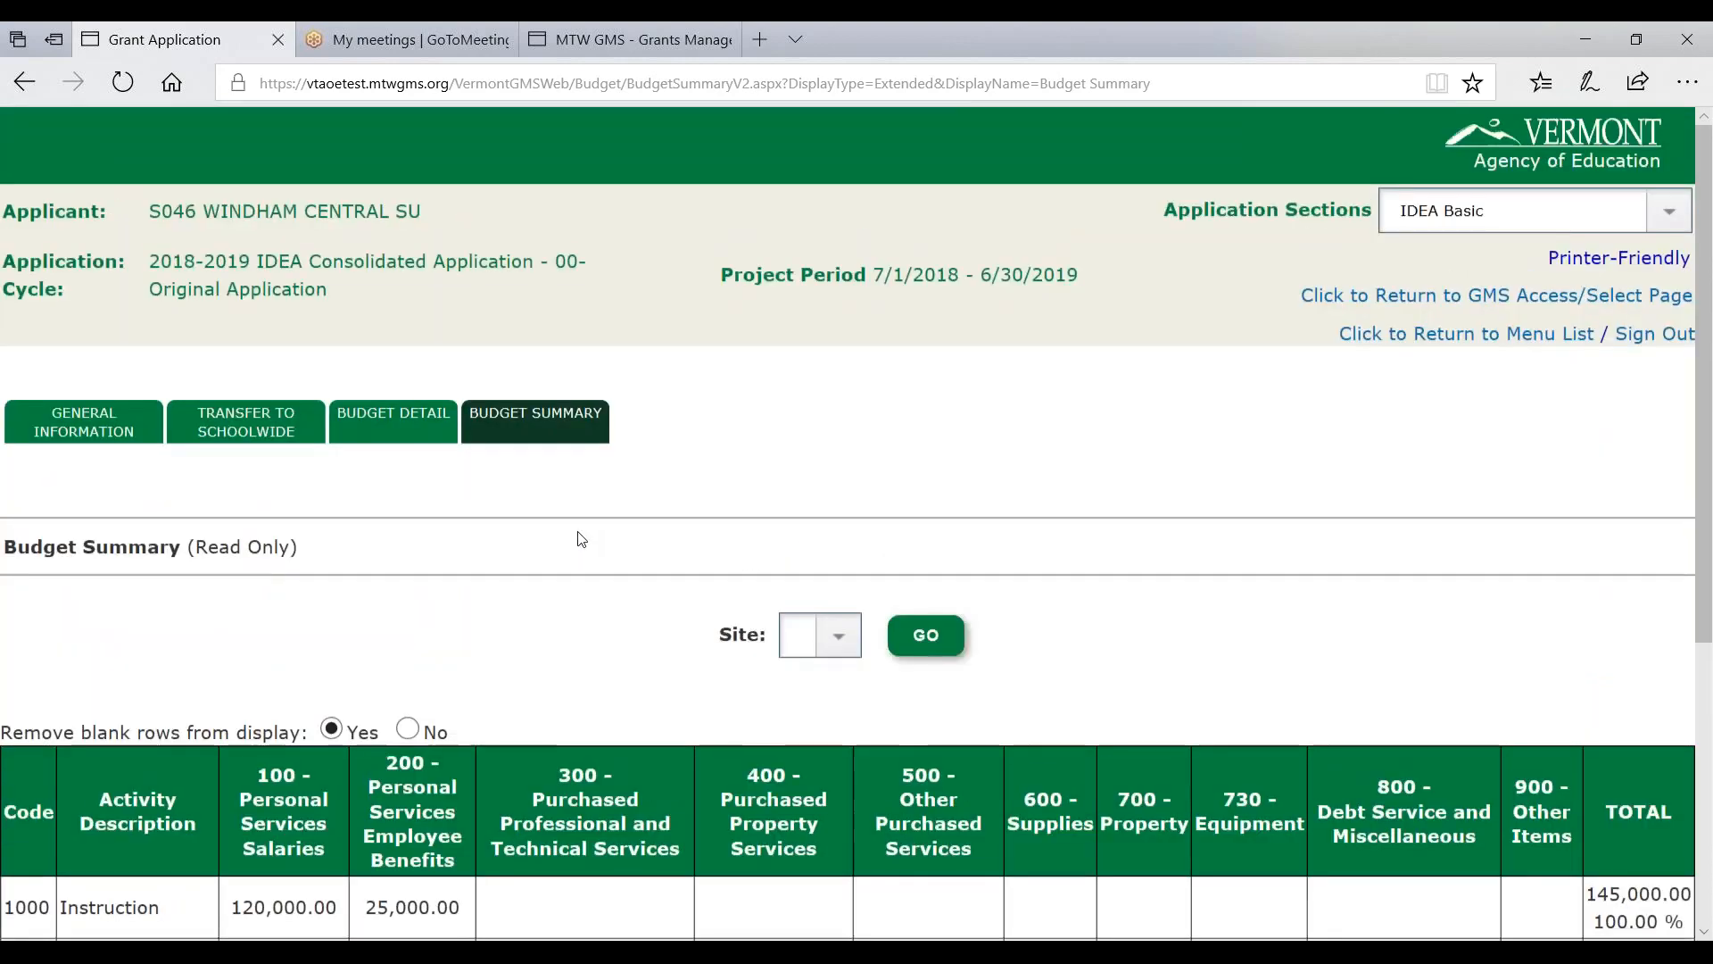
drag(1195, 206, 1384, 211)
- Switch to IDEA Basic Proportional Share and view its budget detail with $5,140.80 available
click(1417, 218)
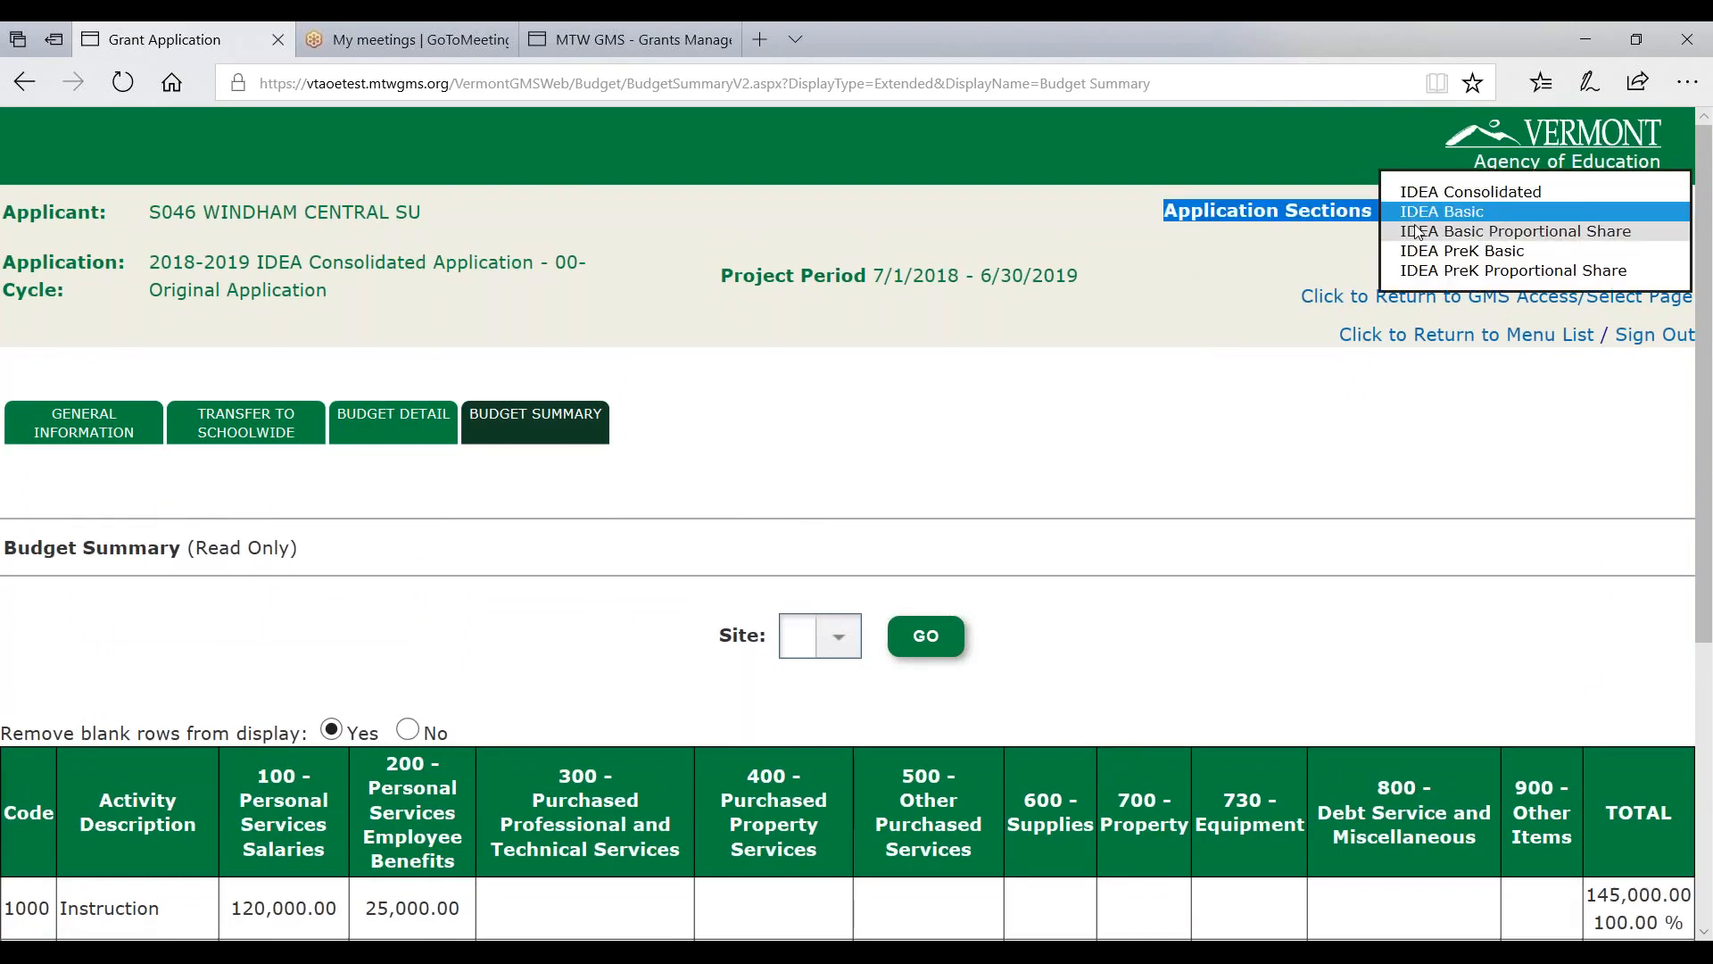
click(1417, 230)
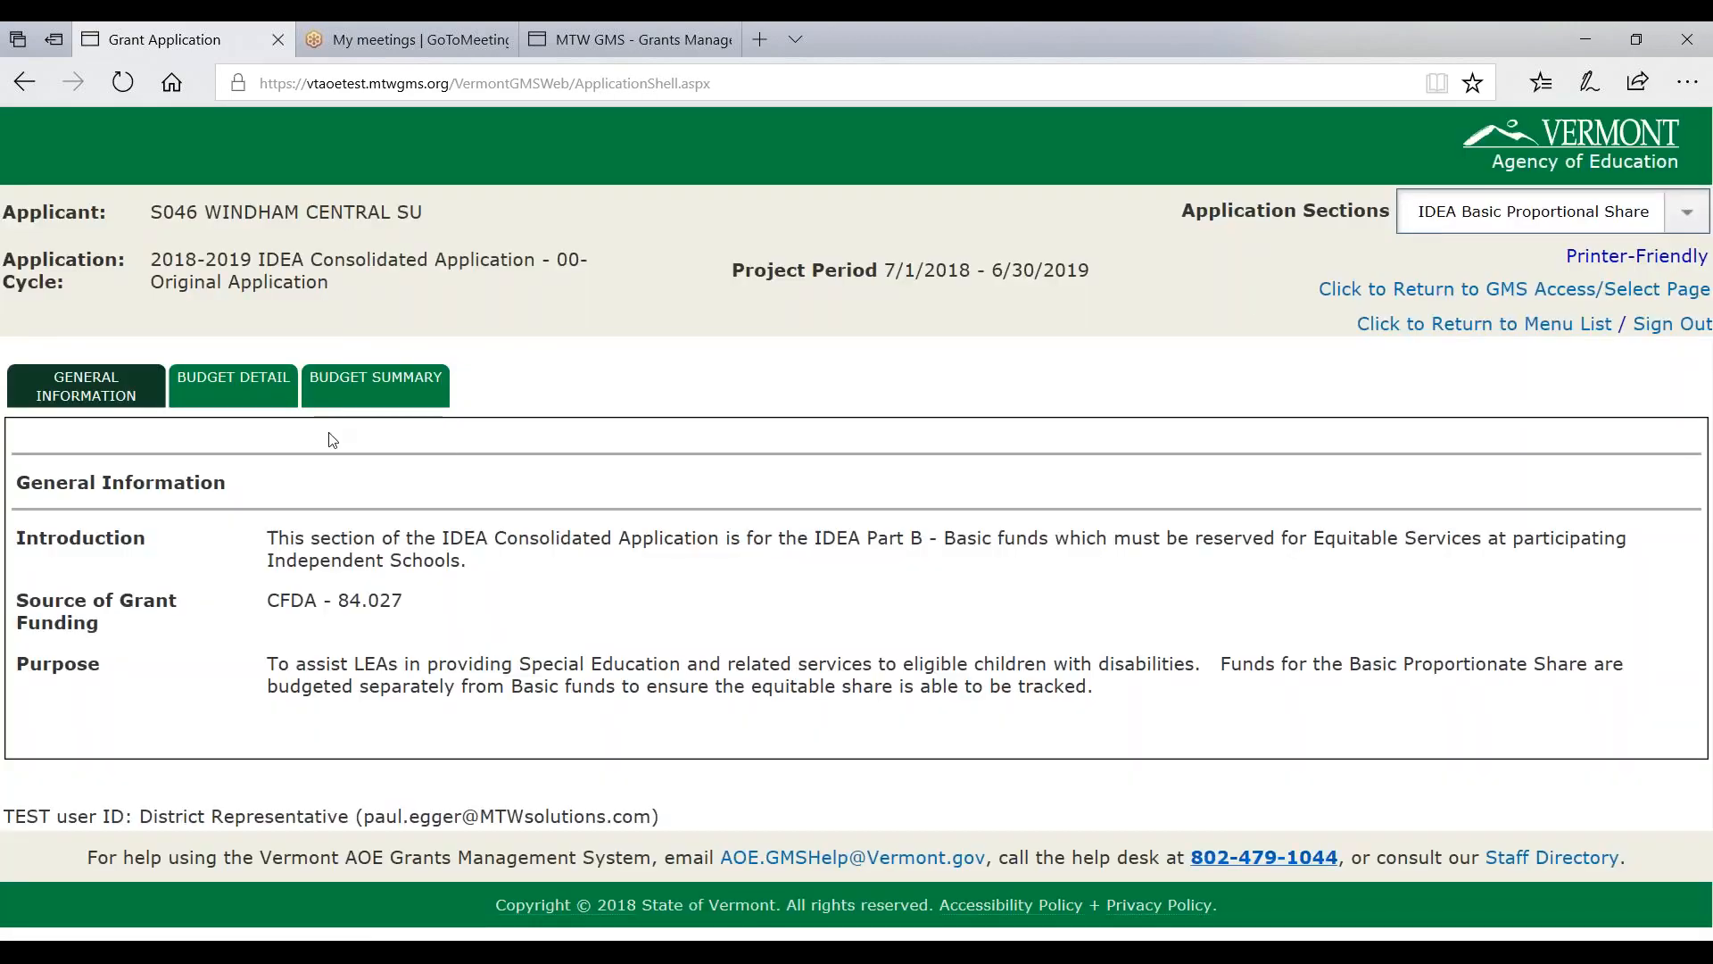
click(224, 396)
scroll(394, 584, down, 3)
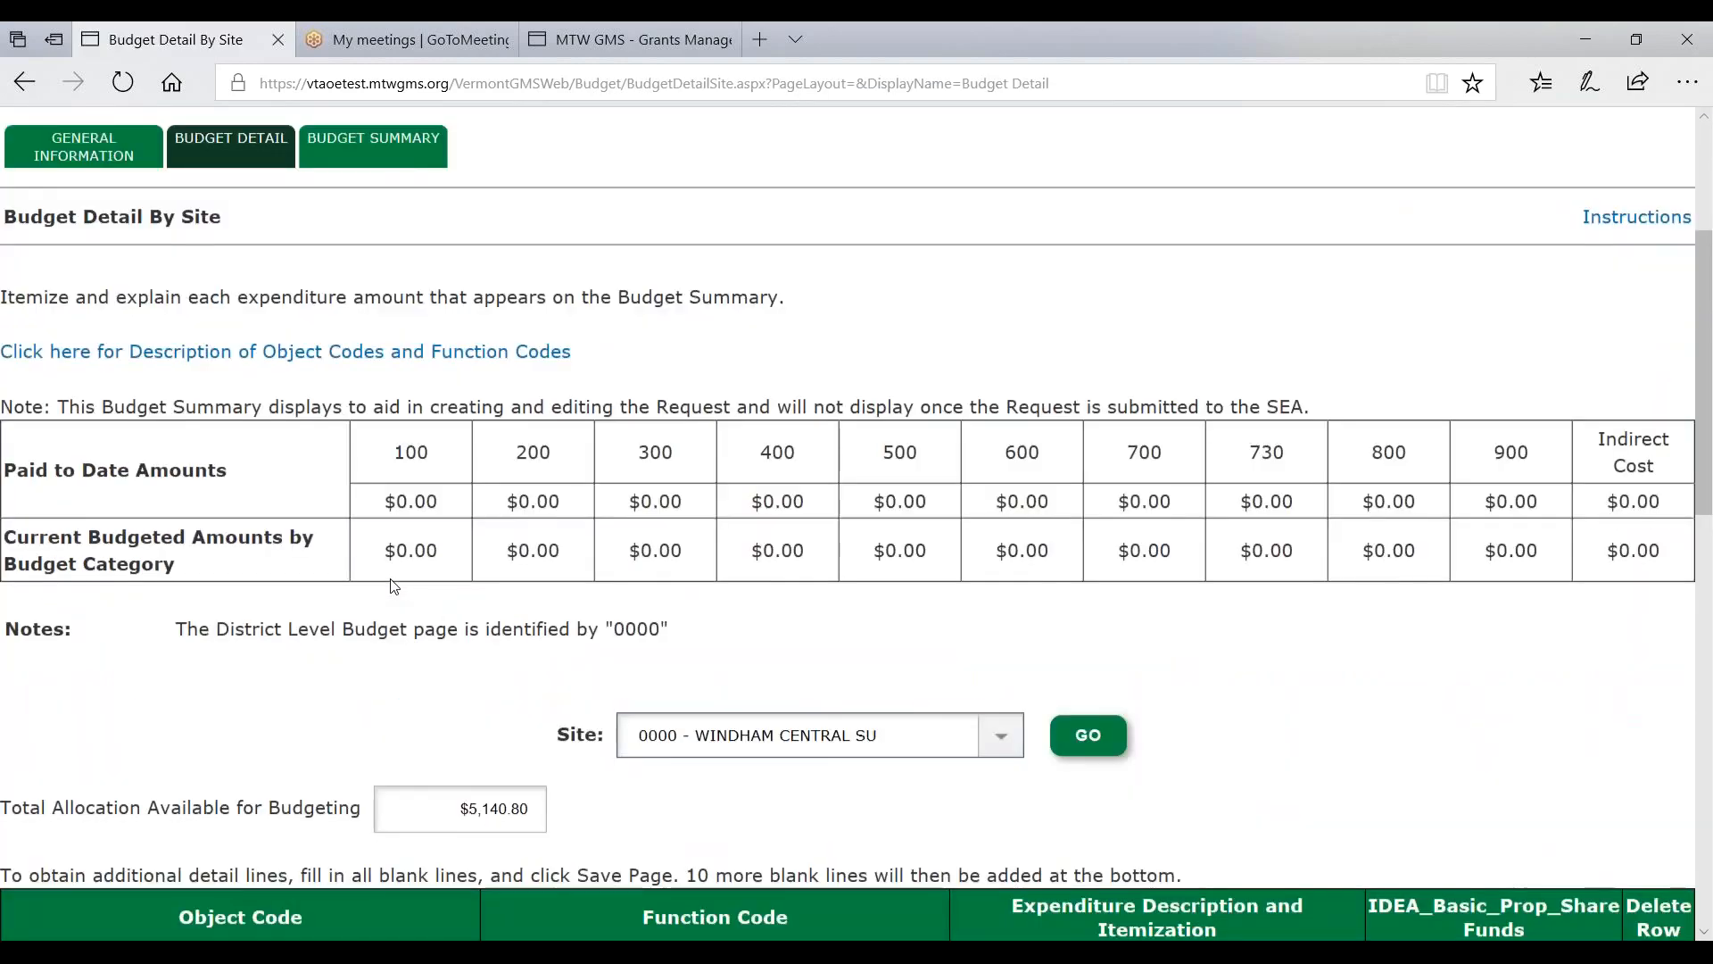
scroll(393, 586, down, 5)
drag(456, 365, 598, 368)
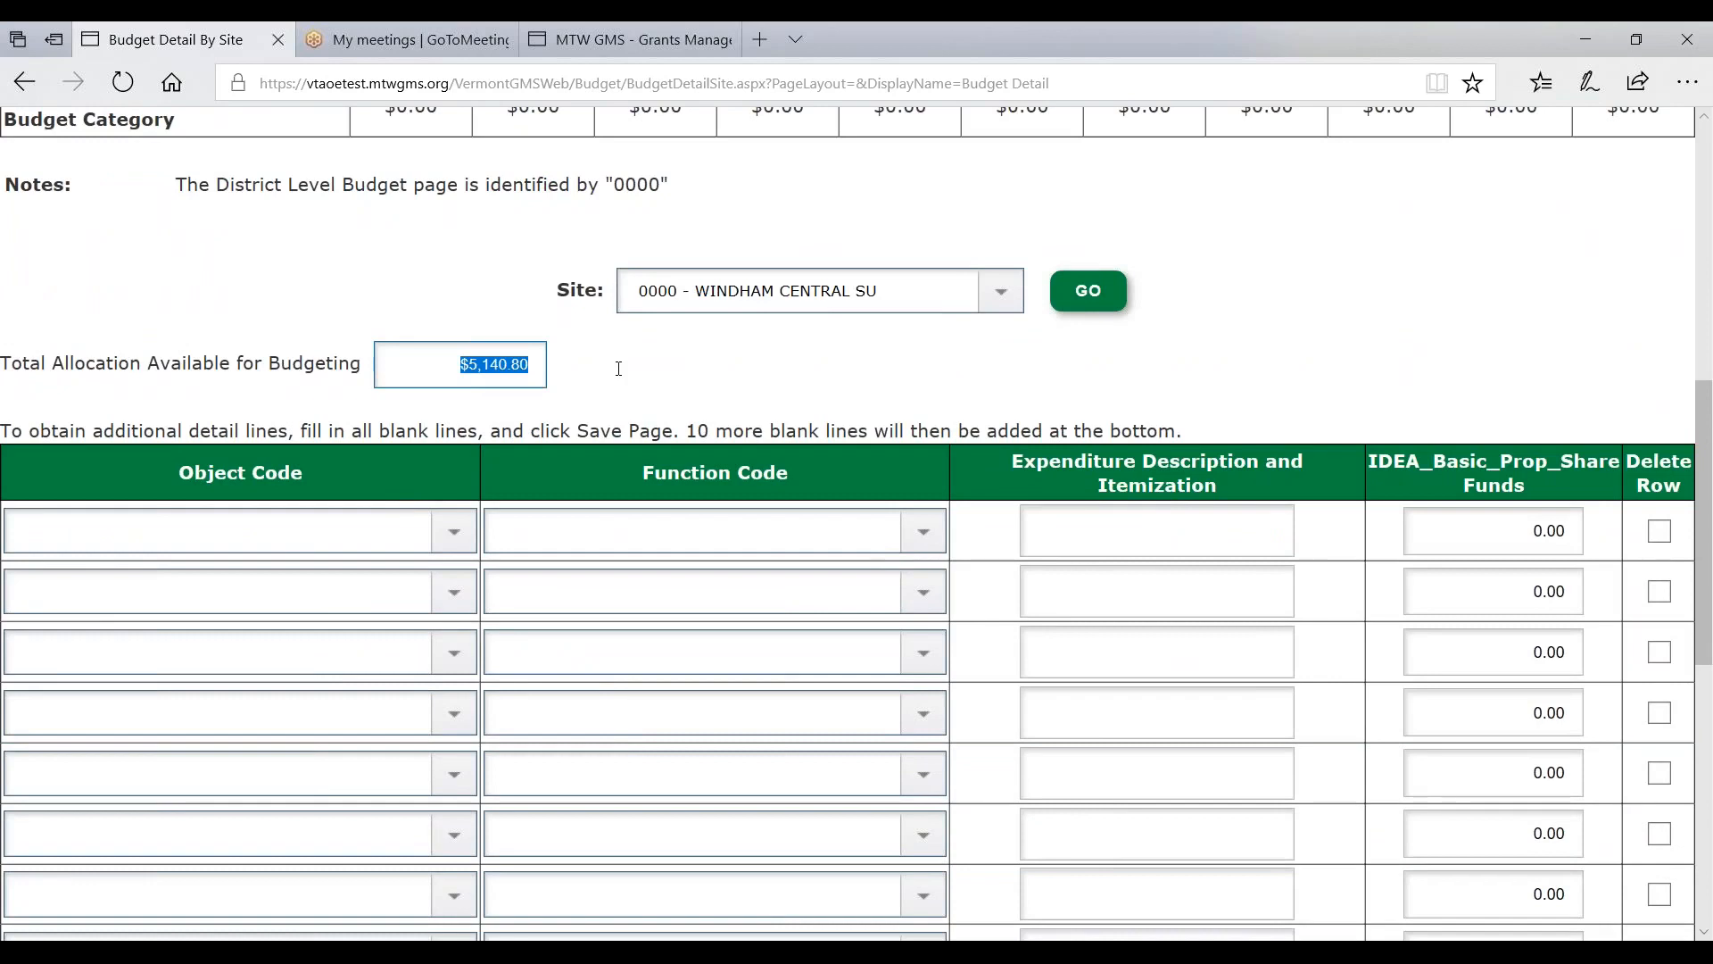
click(618, 369)
- Inspect the Object Code and Application Sections lists without changing anything
click(438, 528)
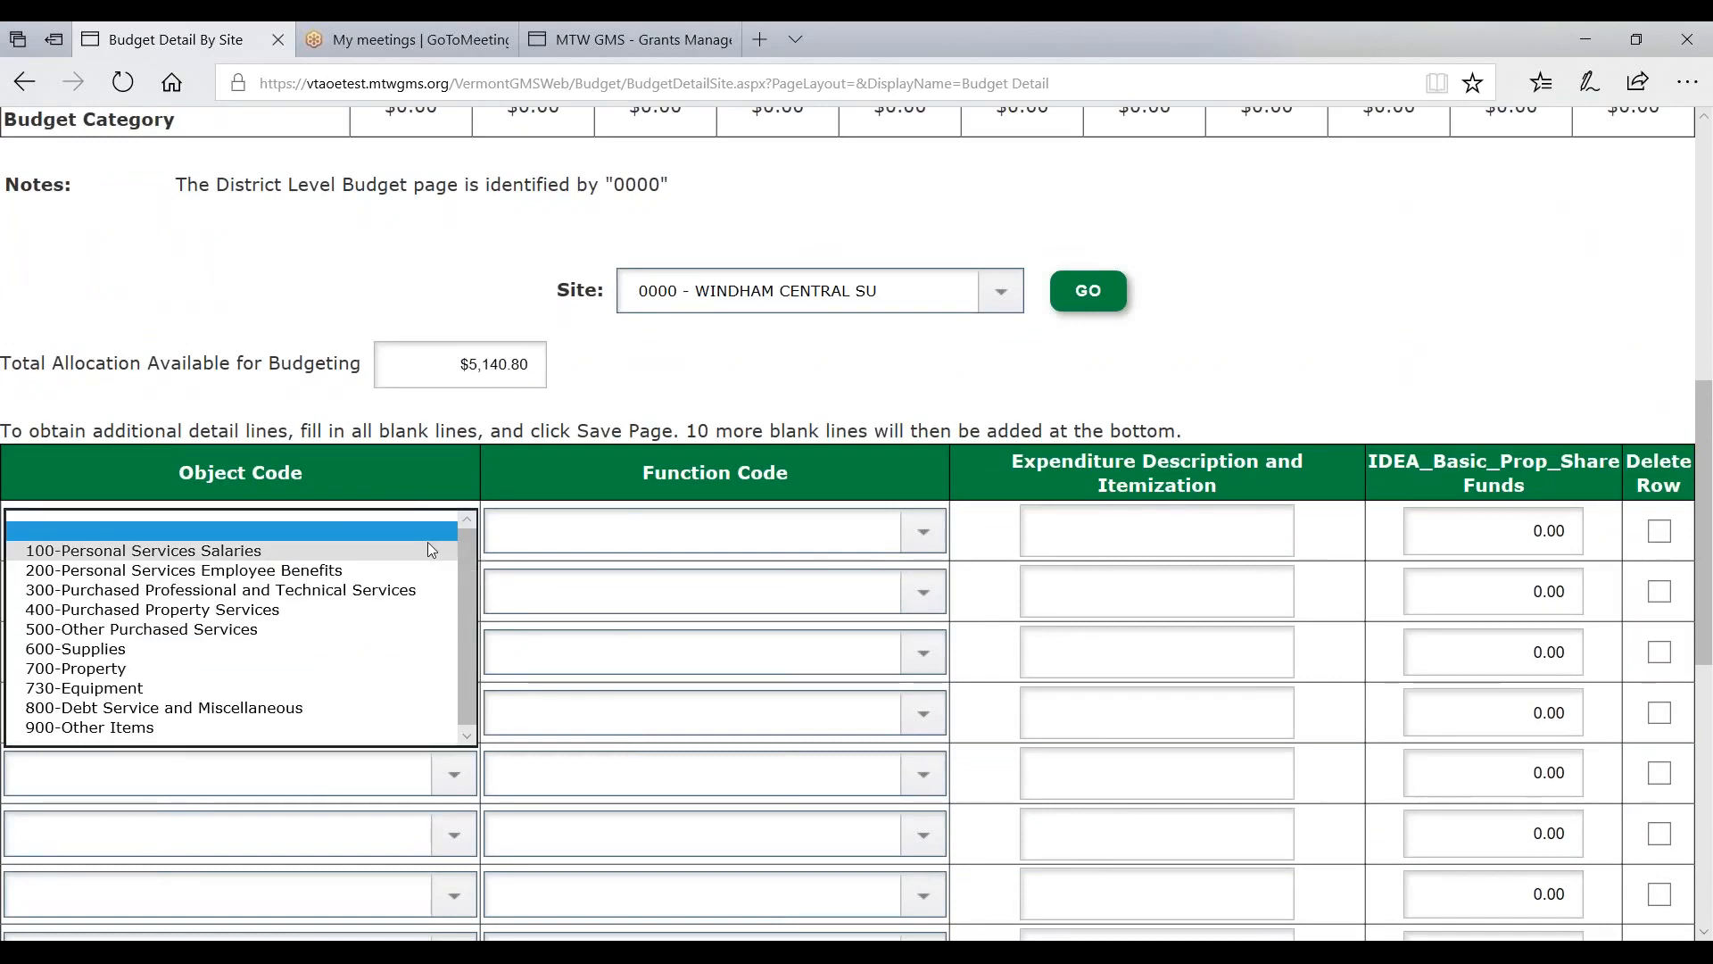
click(611, 410)
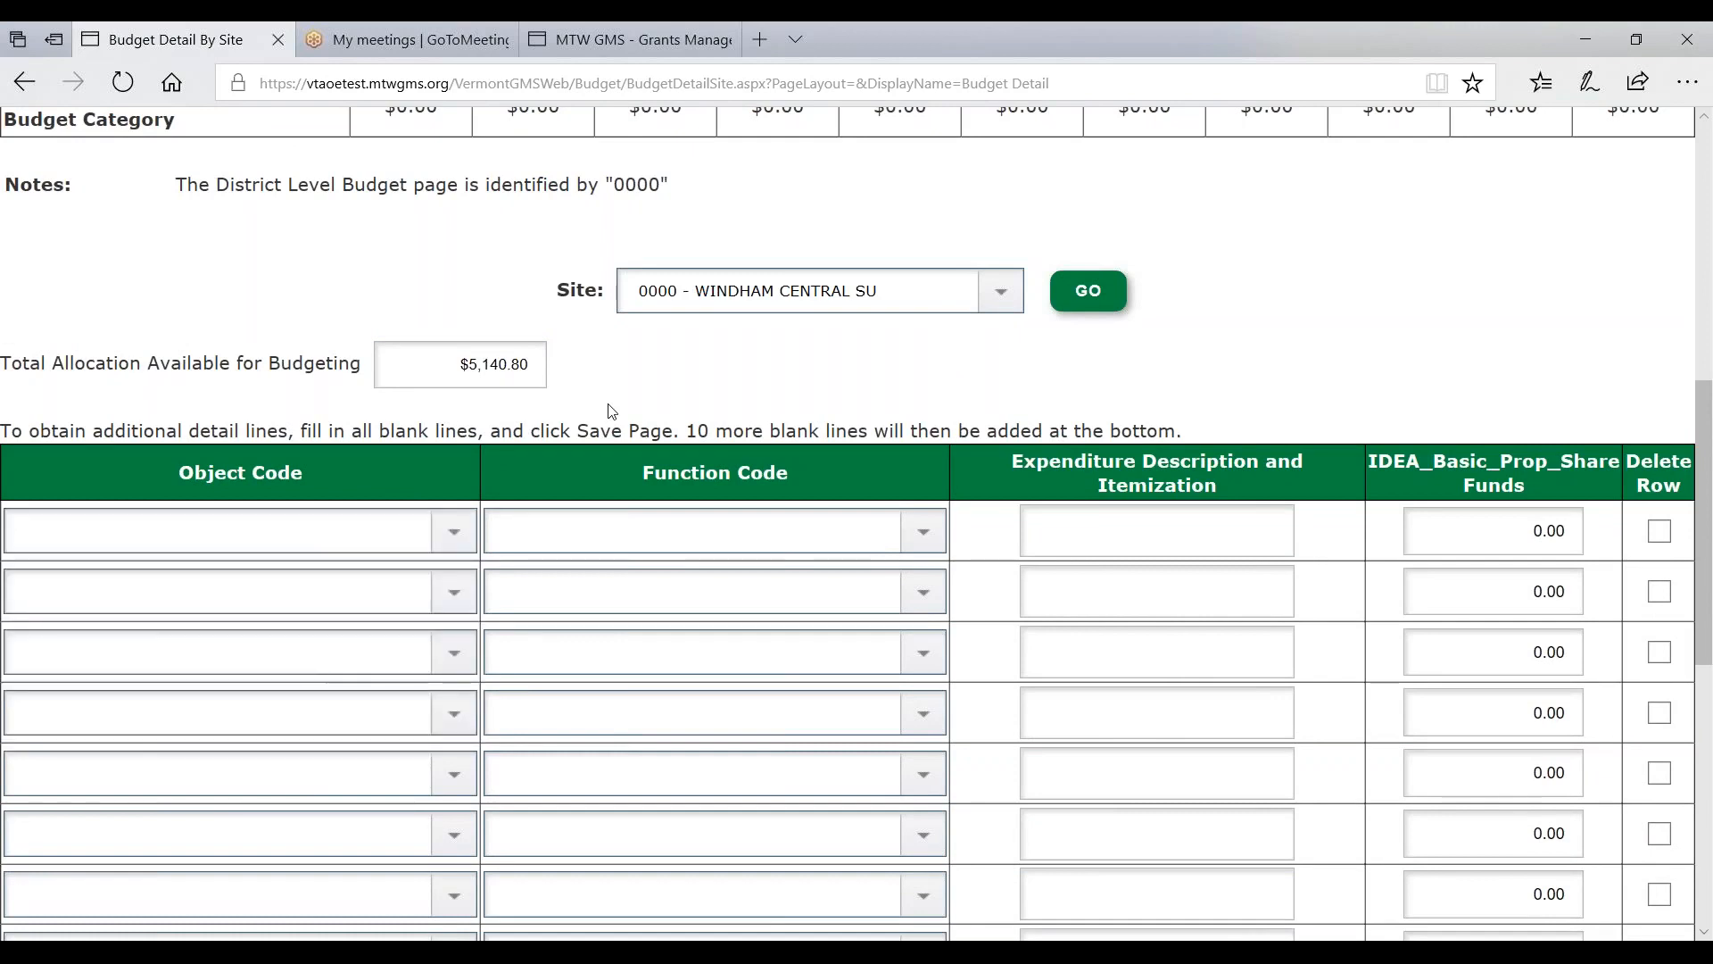
click(453, 532)
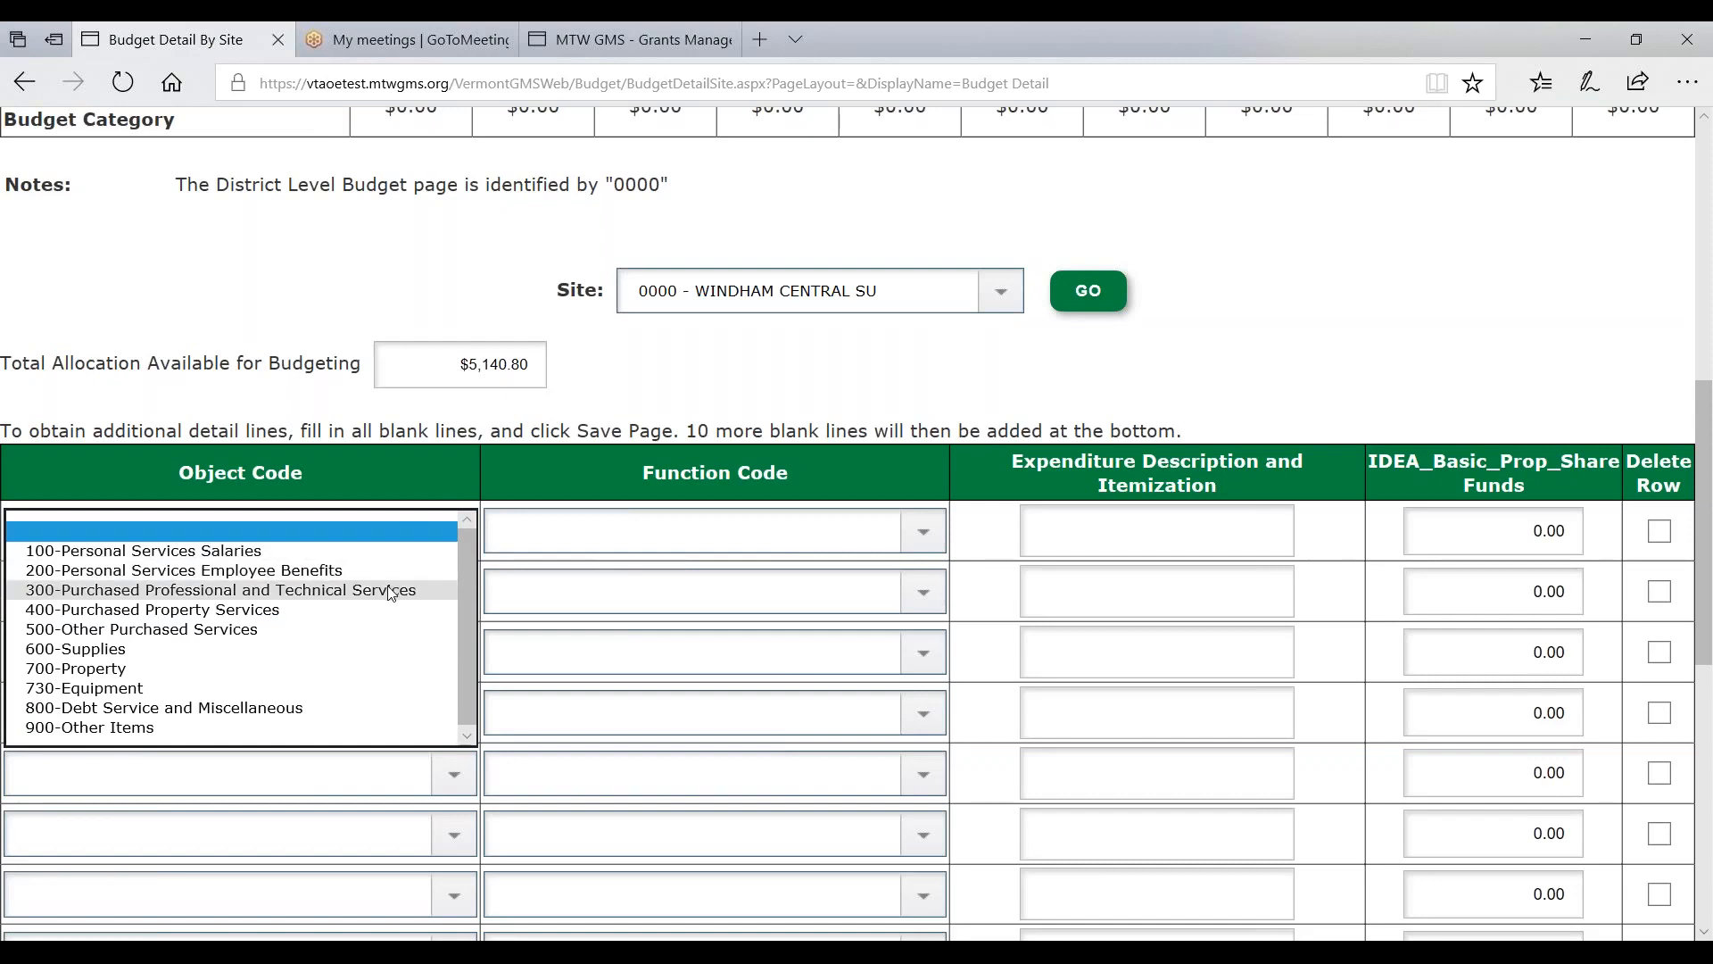
click(687, 394)
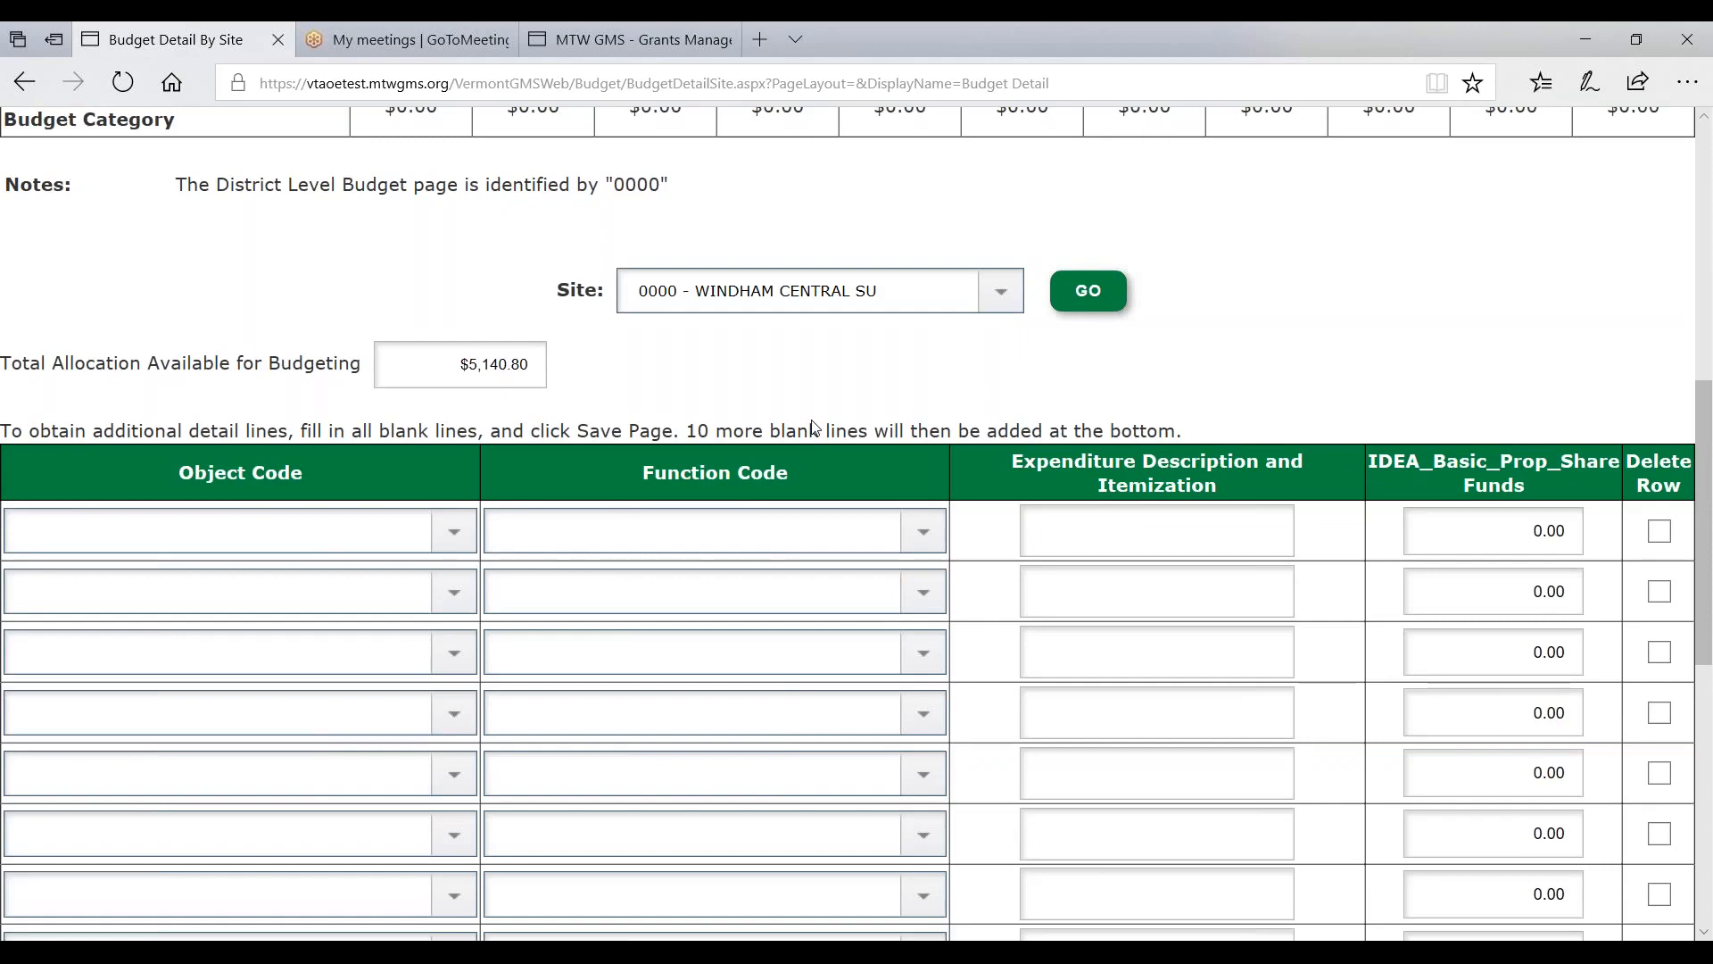
scroll(812, 426, up, 8)
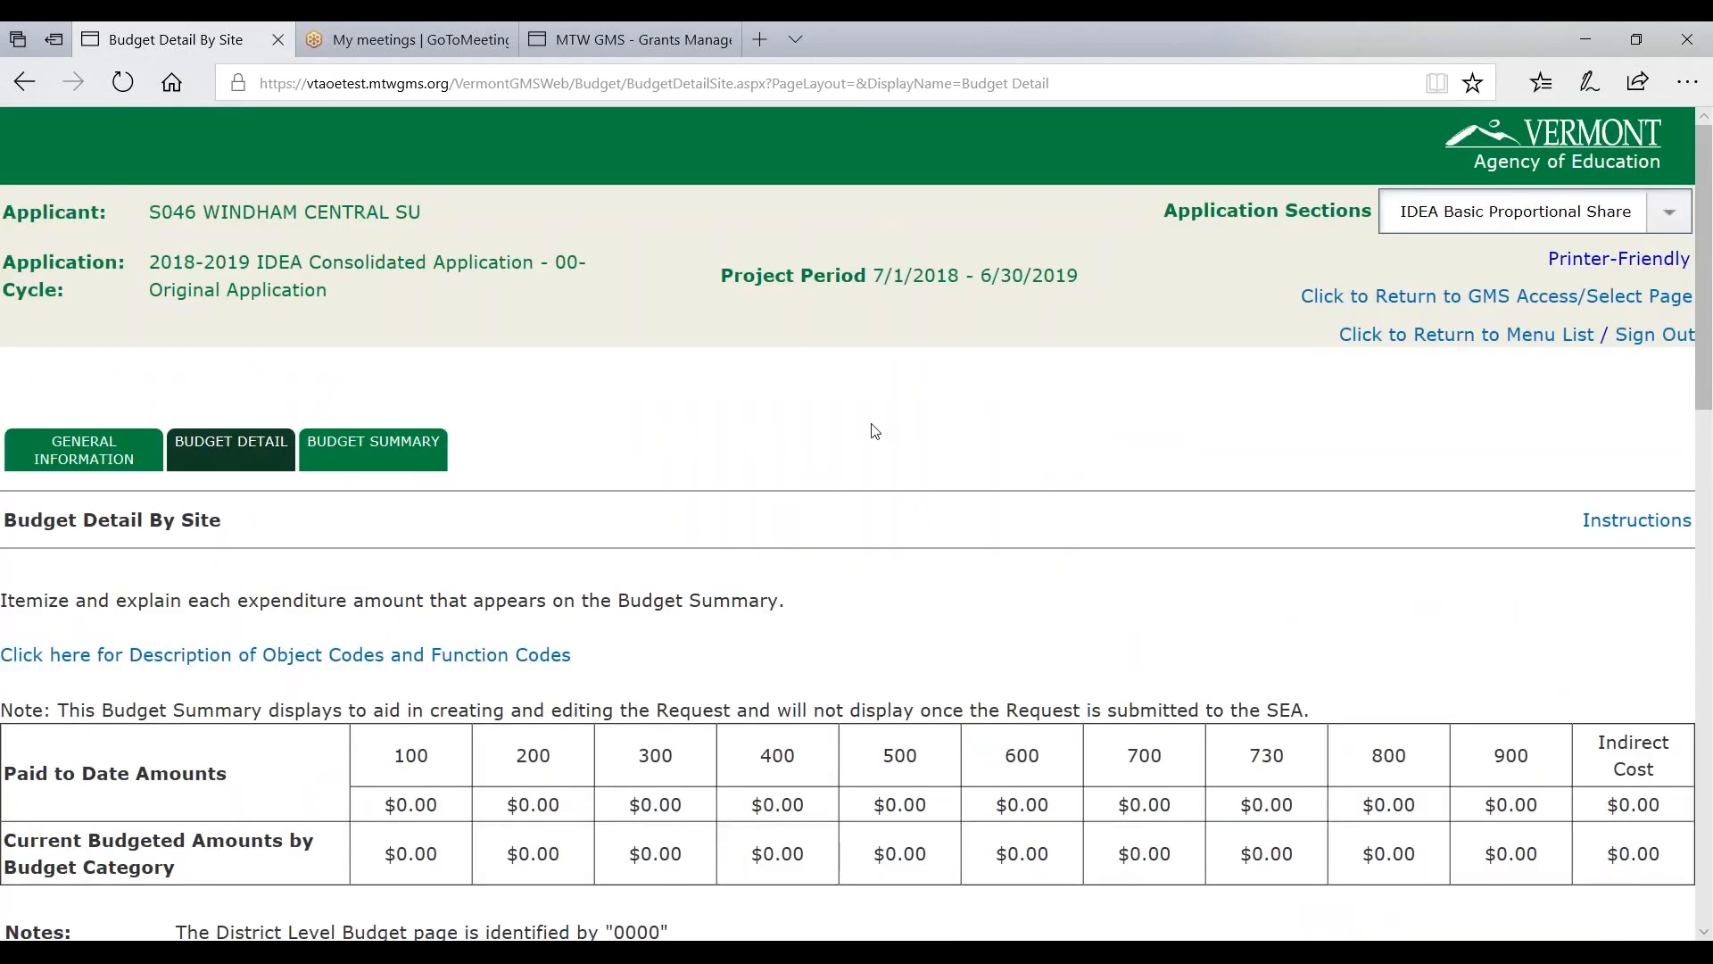
click(1419, 214)
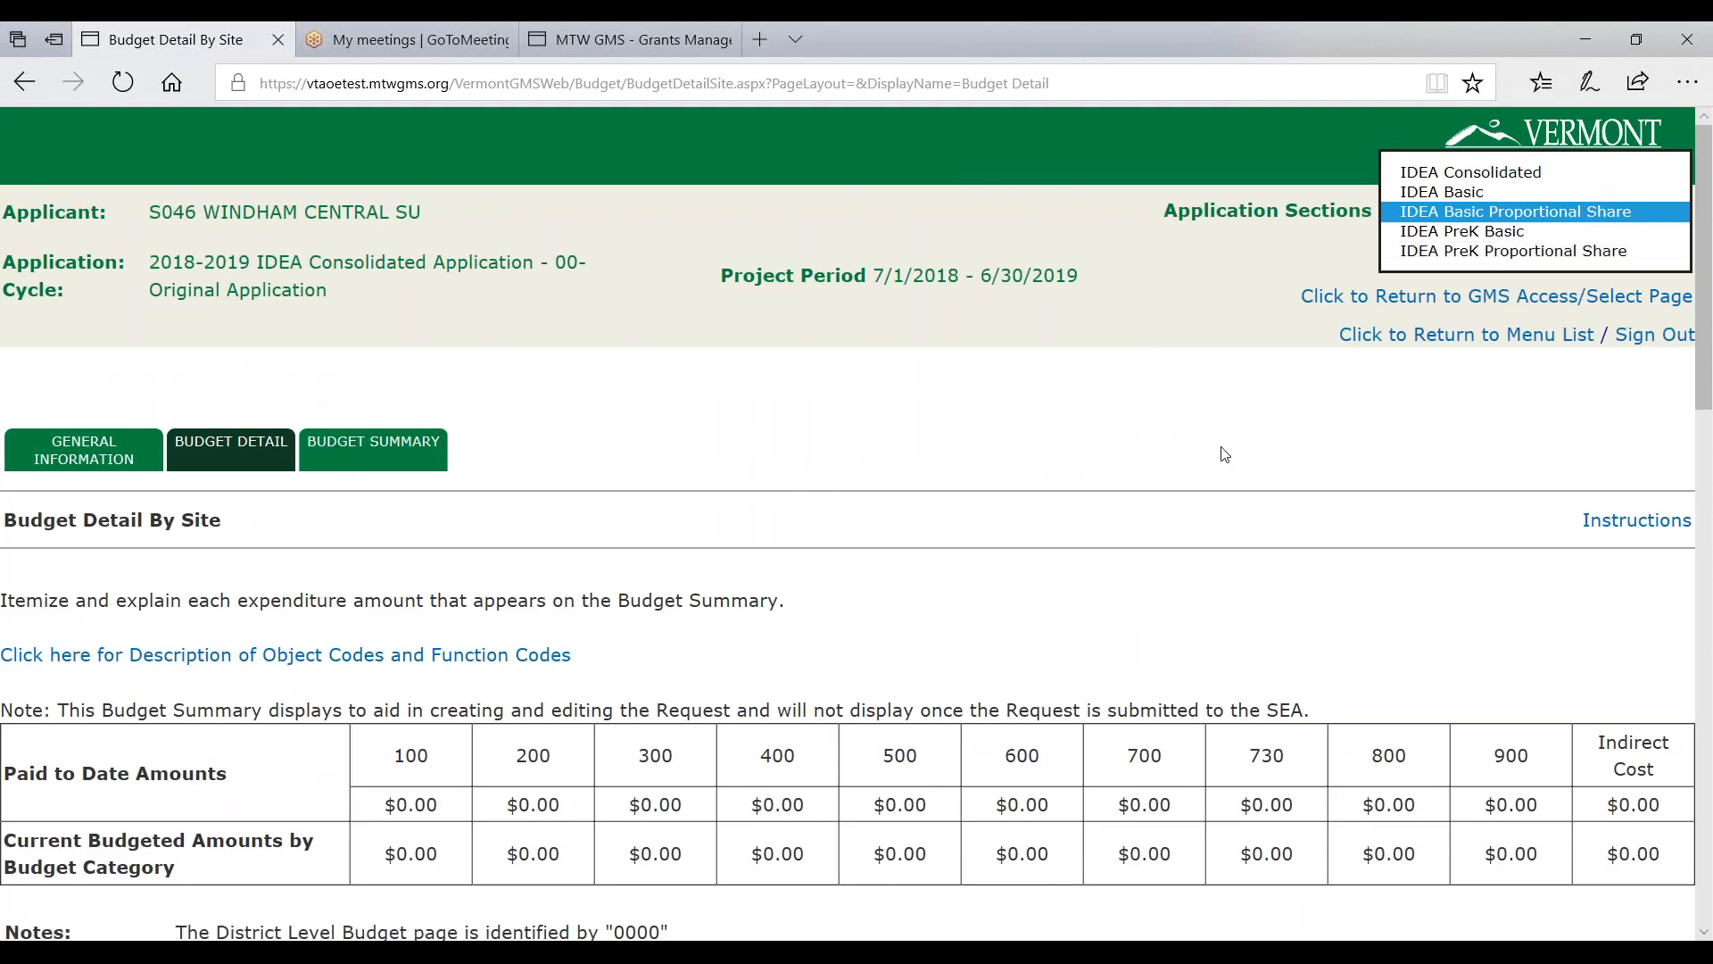
click(1222, 409)
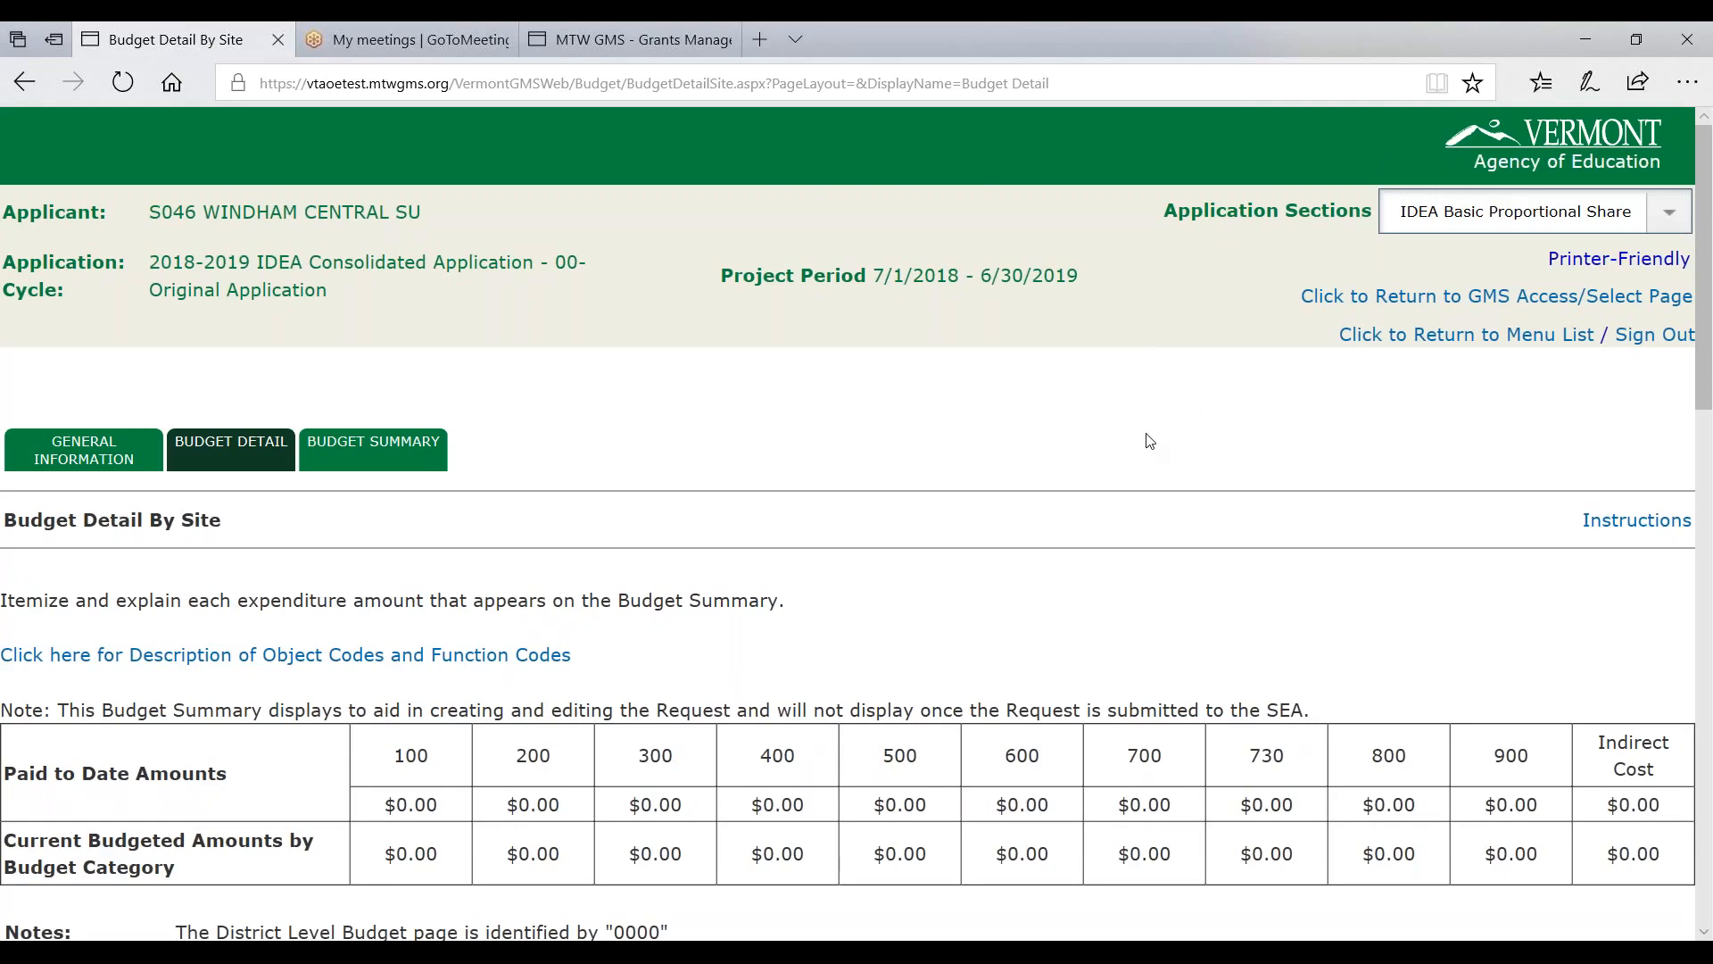
- Switch to the IDEA Consolidated section and bring up its program-specific assurances
click(1410, 228)
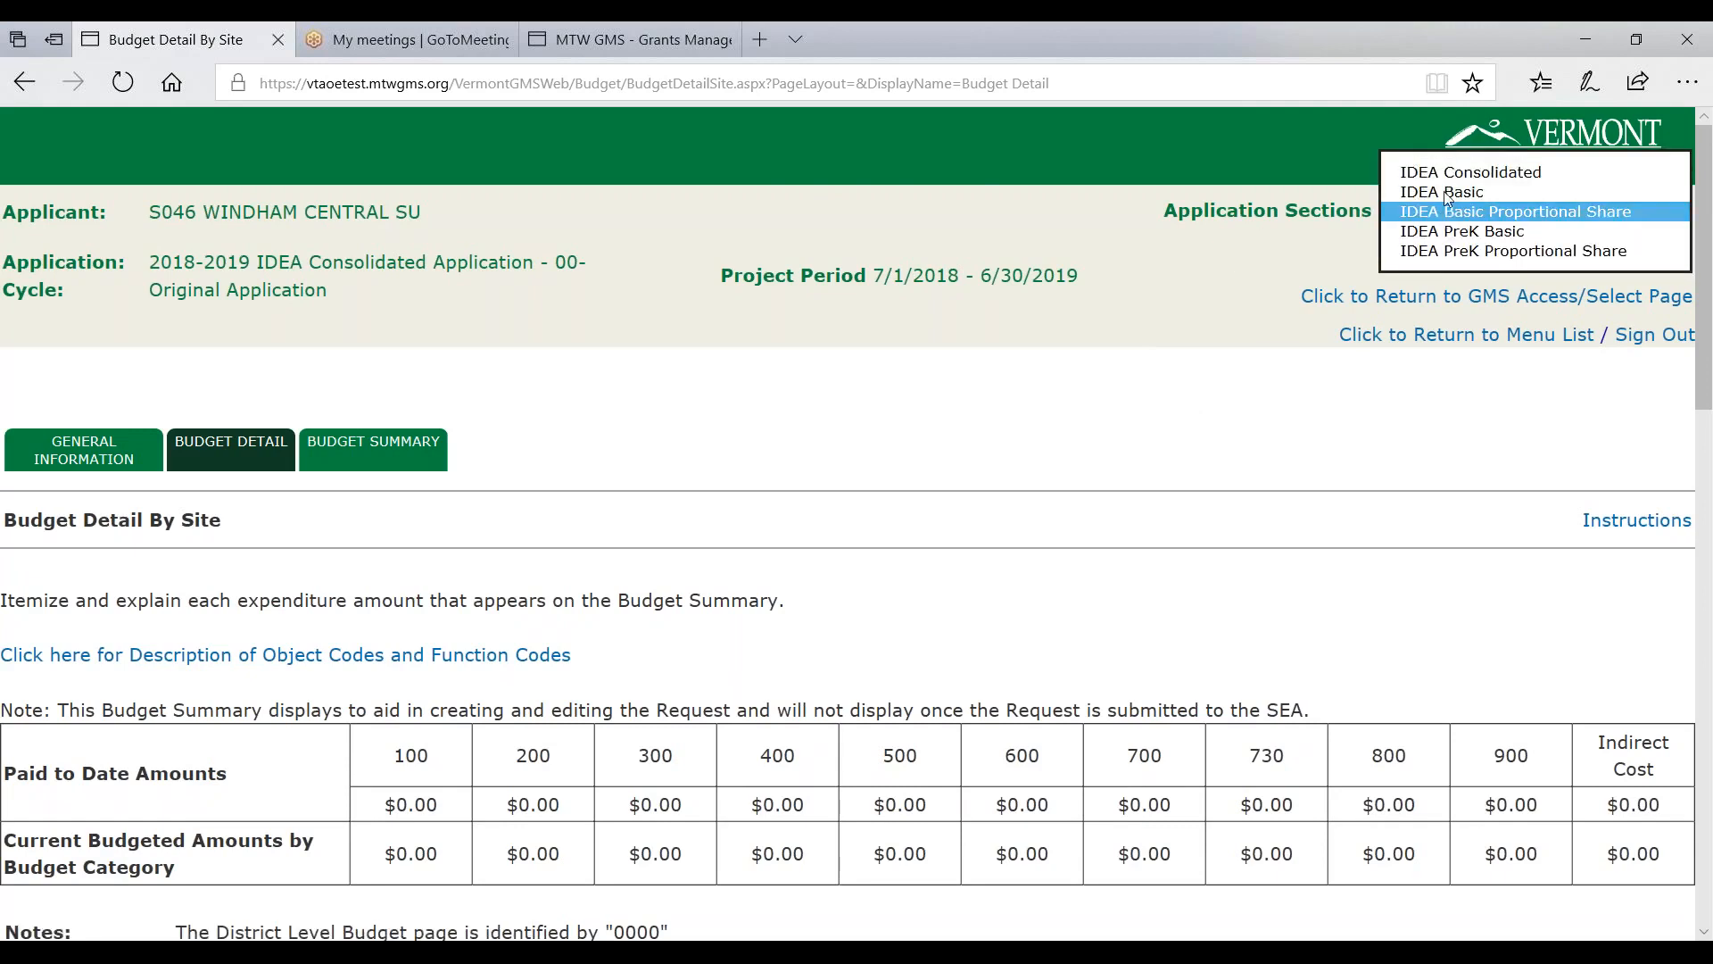
click(1447, 173)
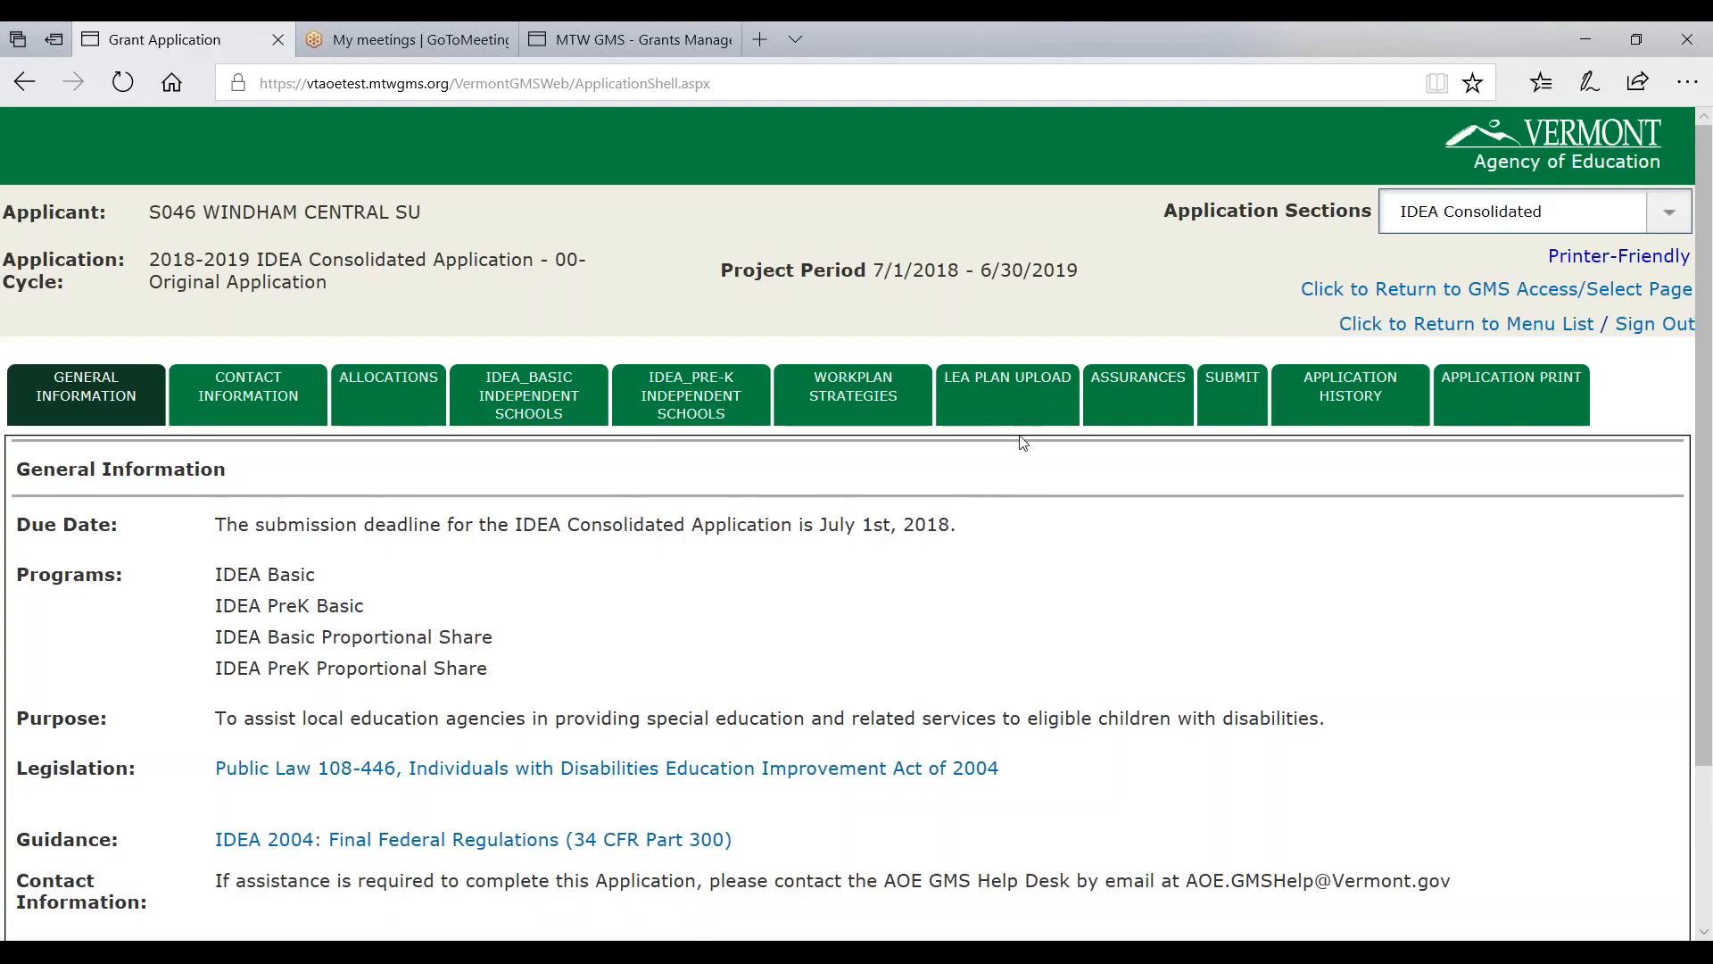
click(1130, 393)
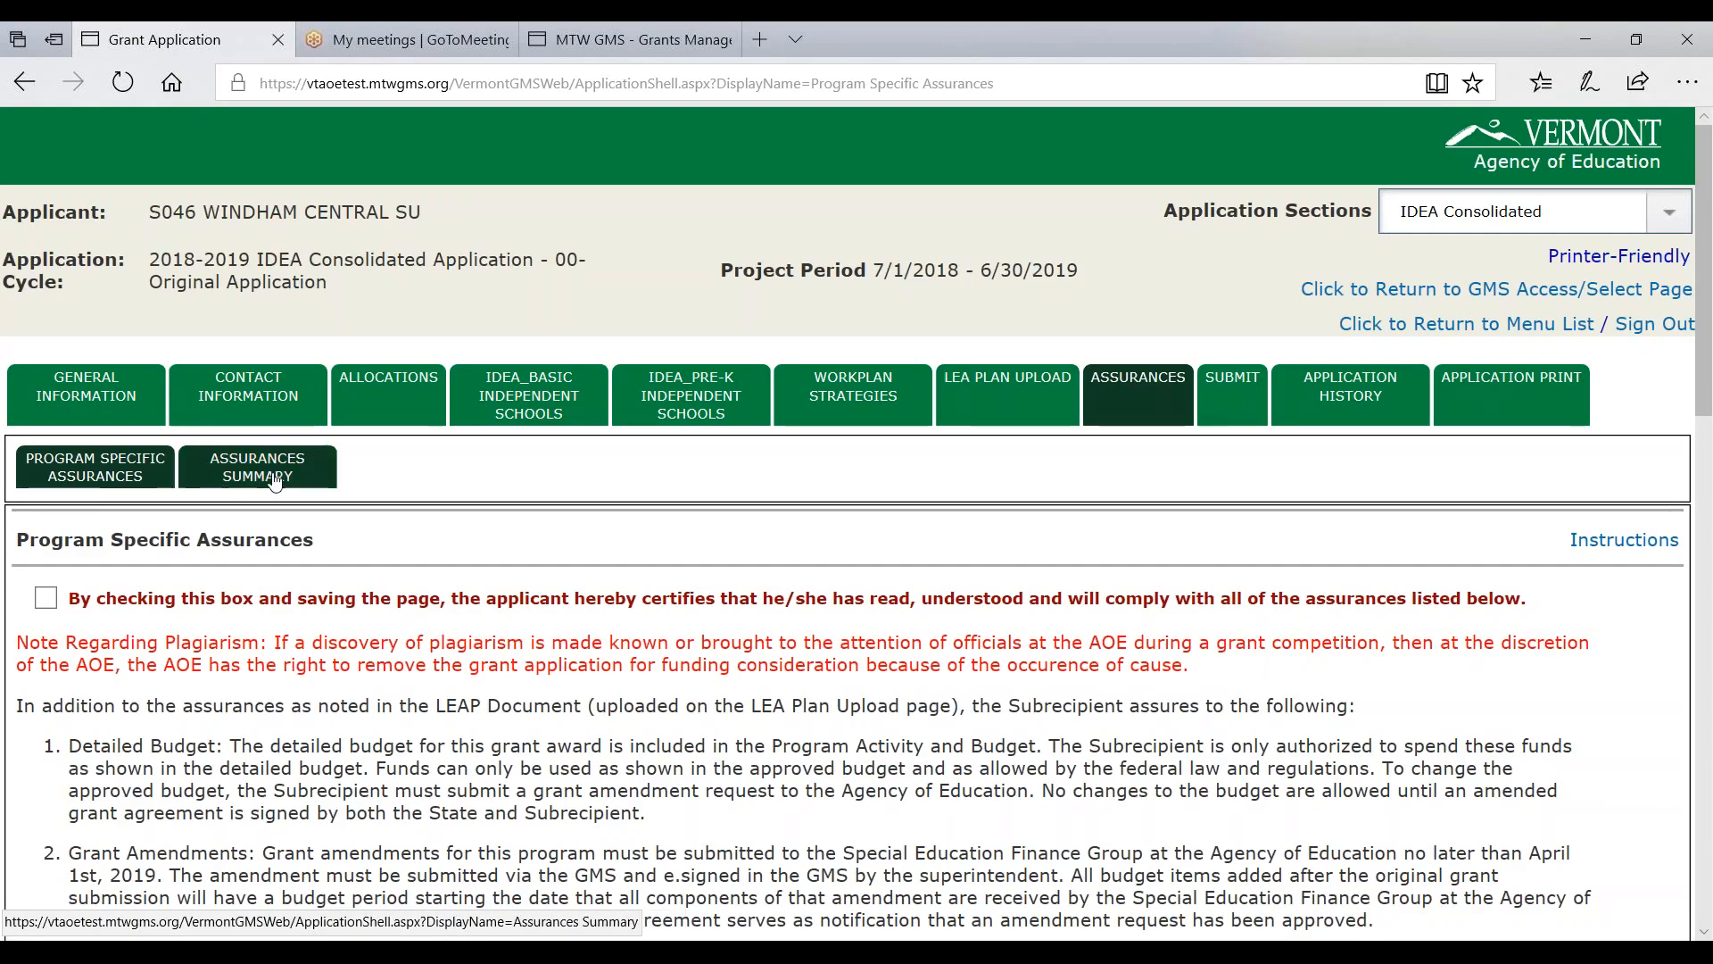
scroll(87, 482, down, 2)
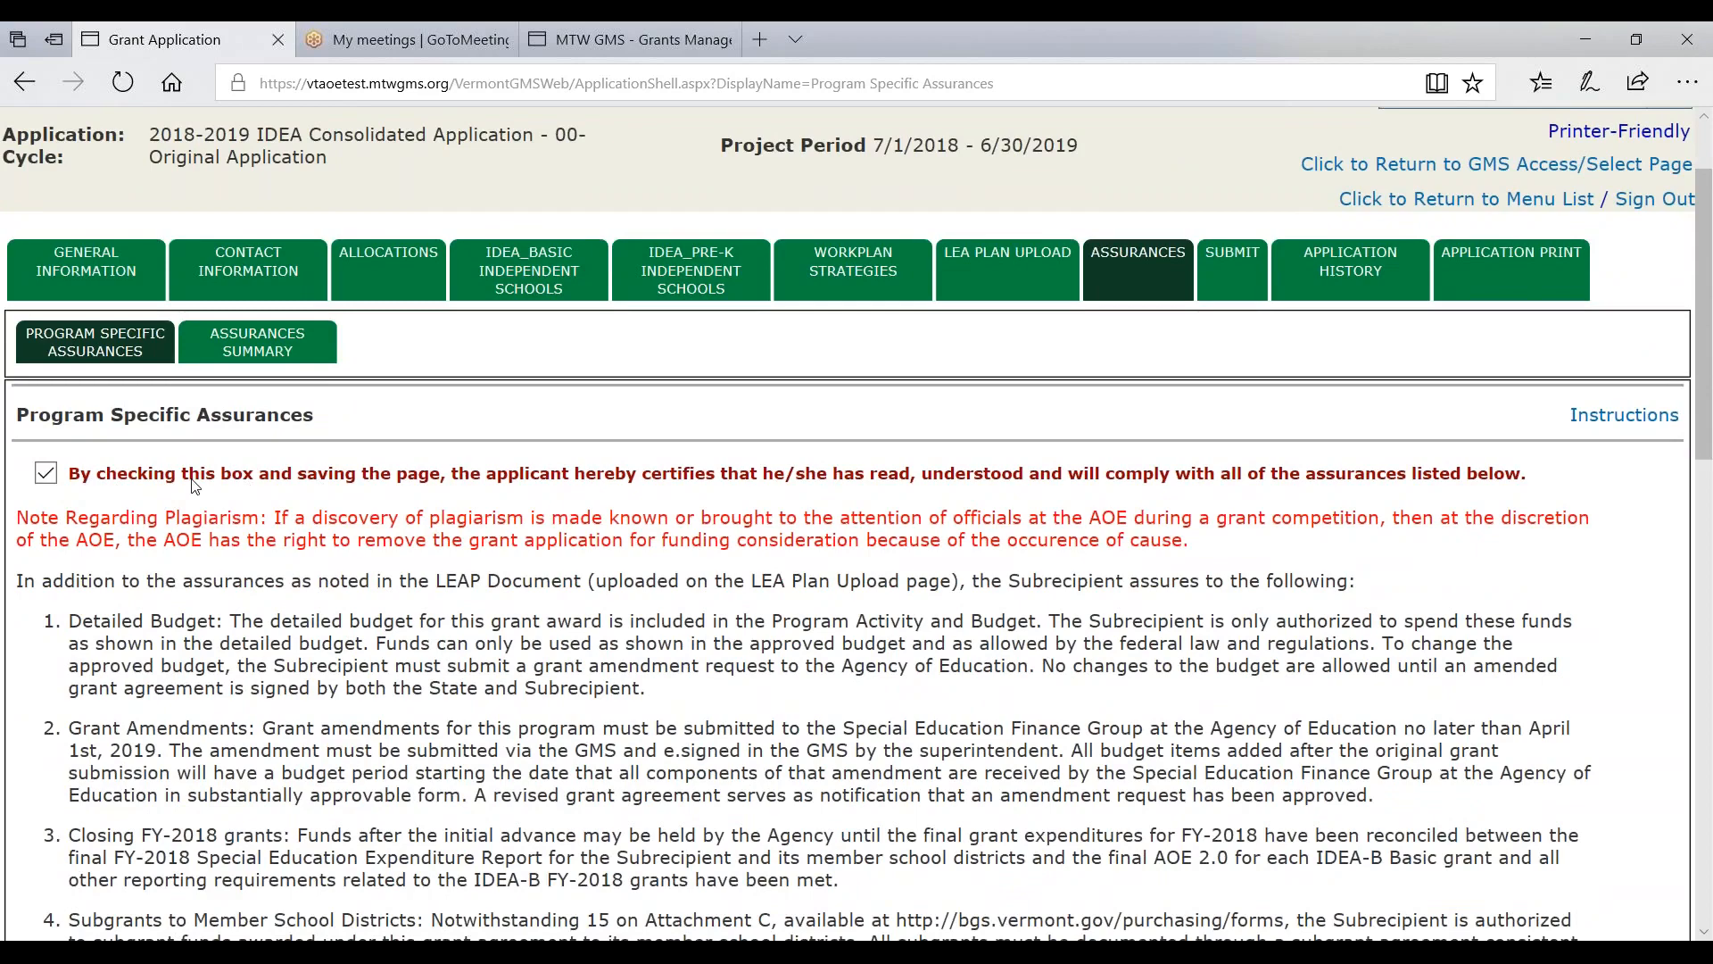
scroll(196, 485, down, 15)
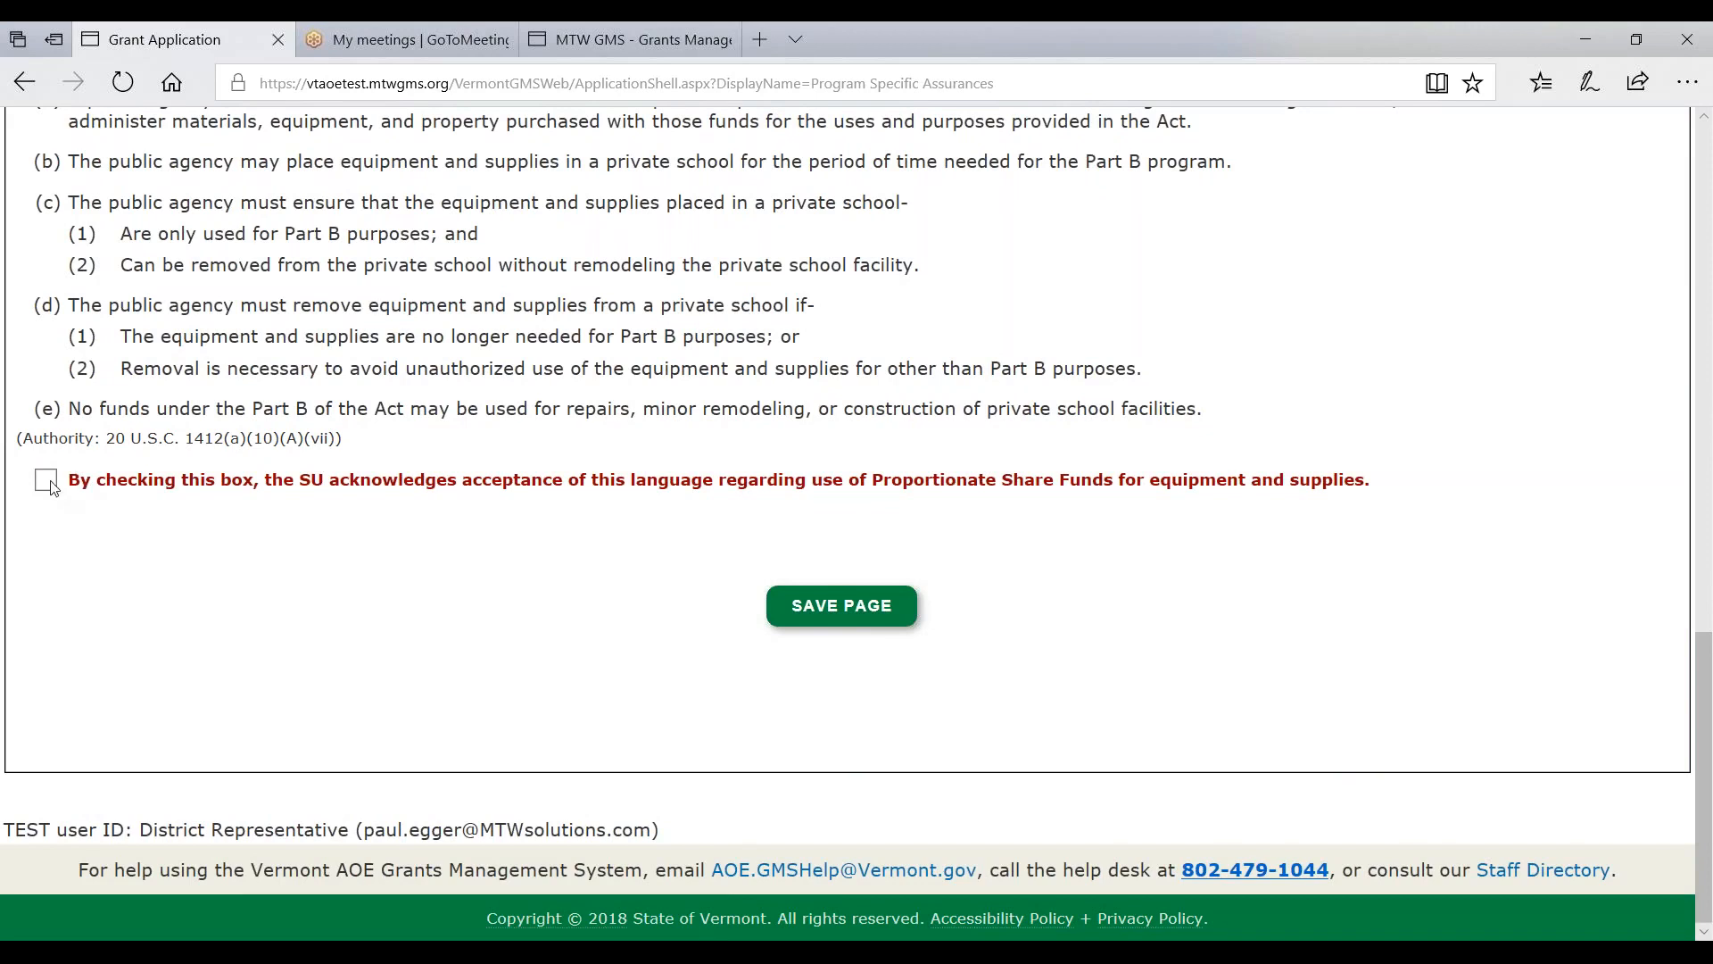
- Save the agreed assurances after reviewing the proportionate share funds acknowledgement
drag(79, 483, 1364, 482)
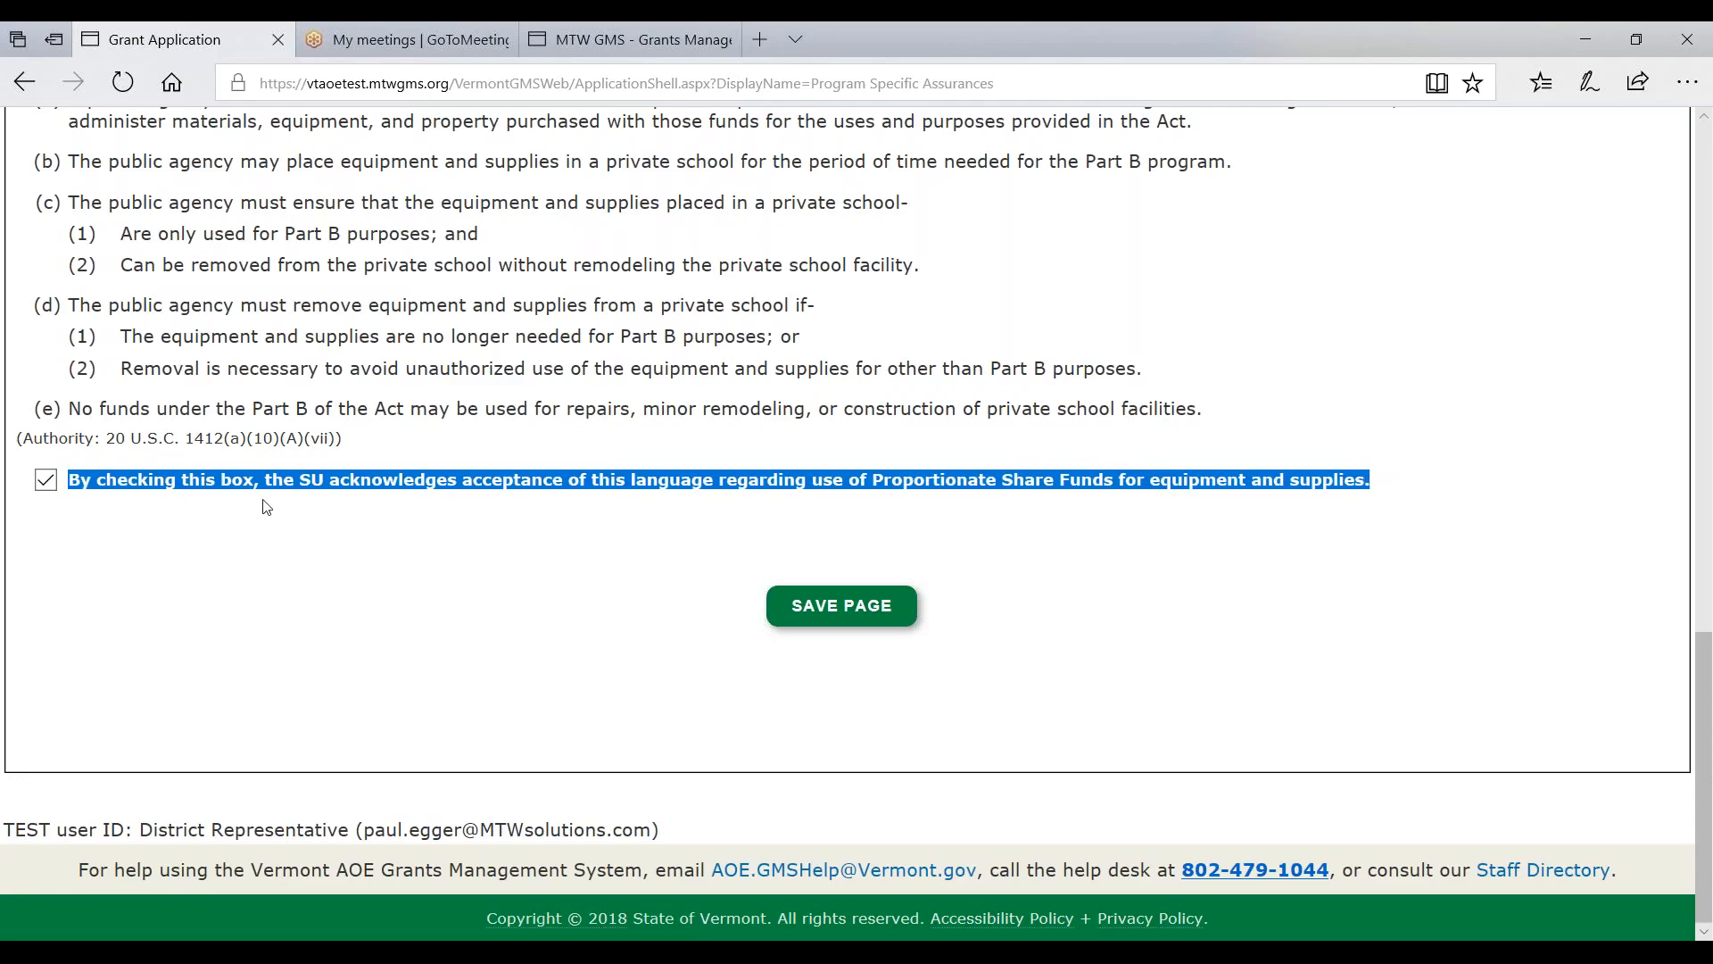
scroll(274, 495, up, 5)
scroll(274, 496, up, 3)
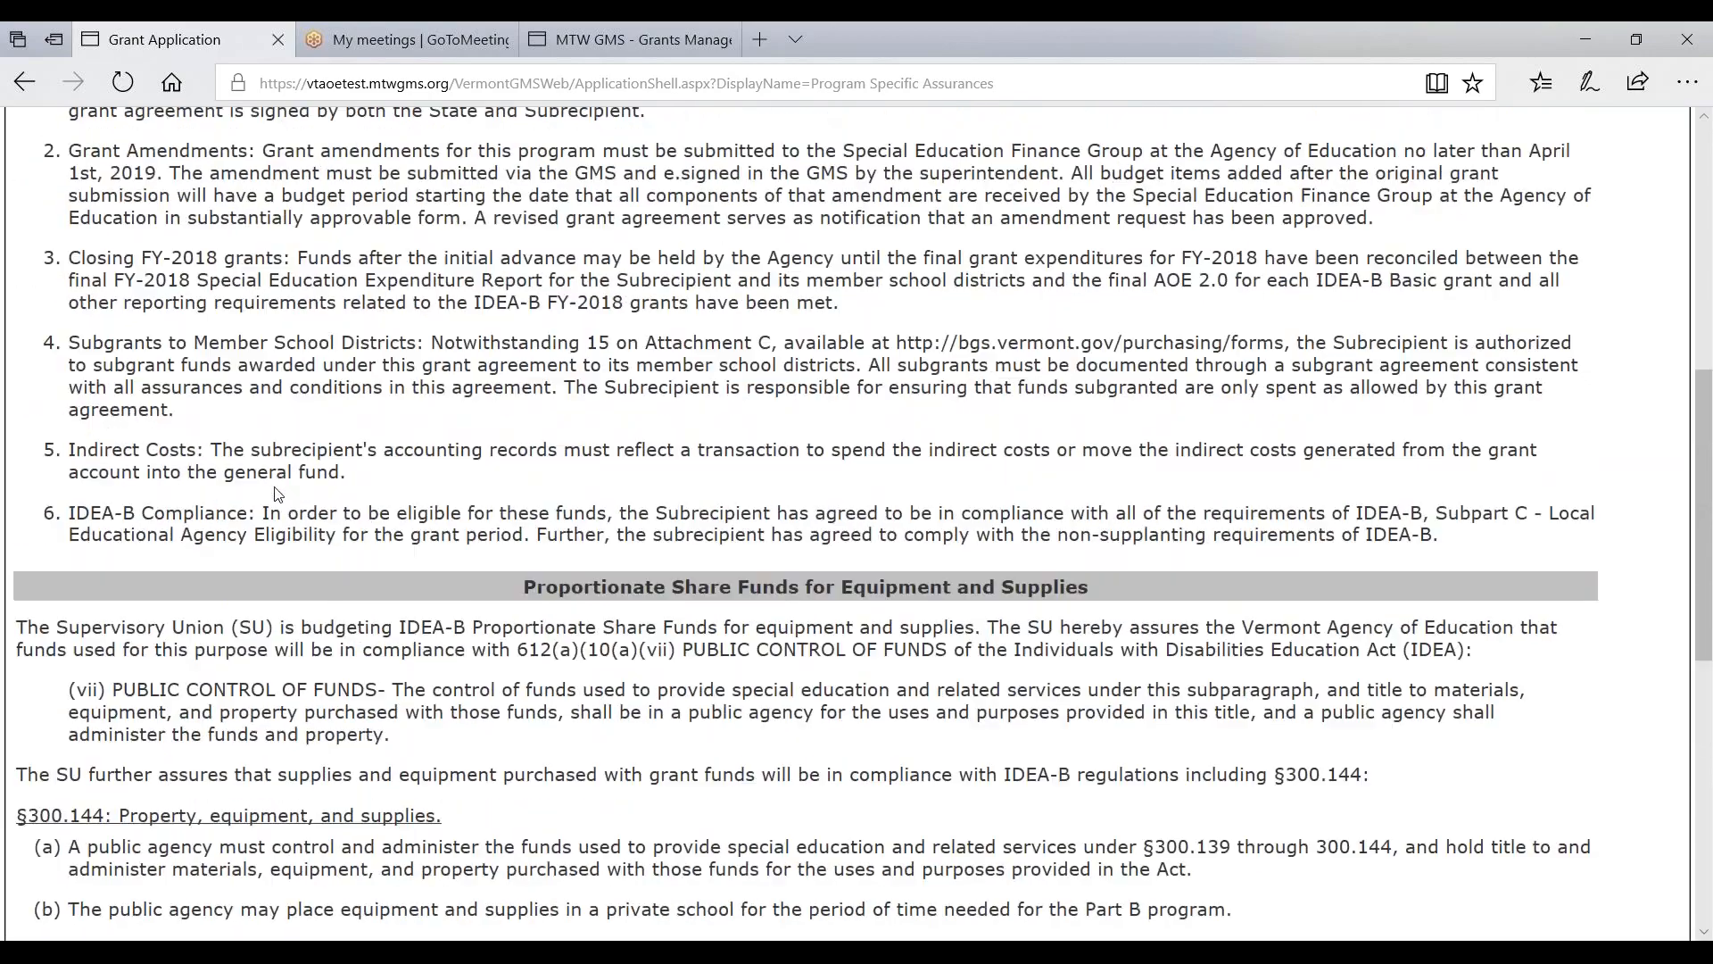
scroll(271, 490, up, 7)
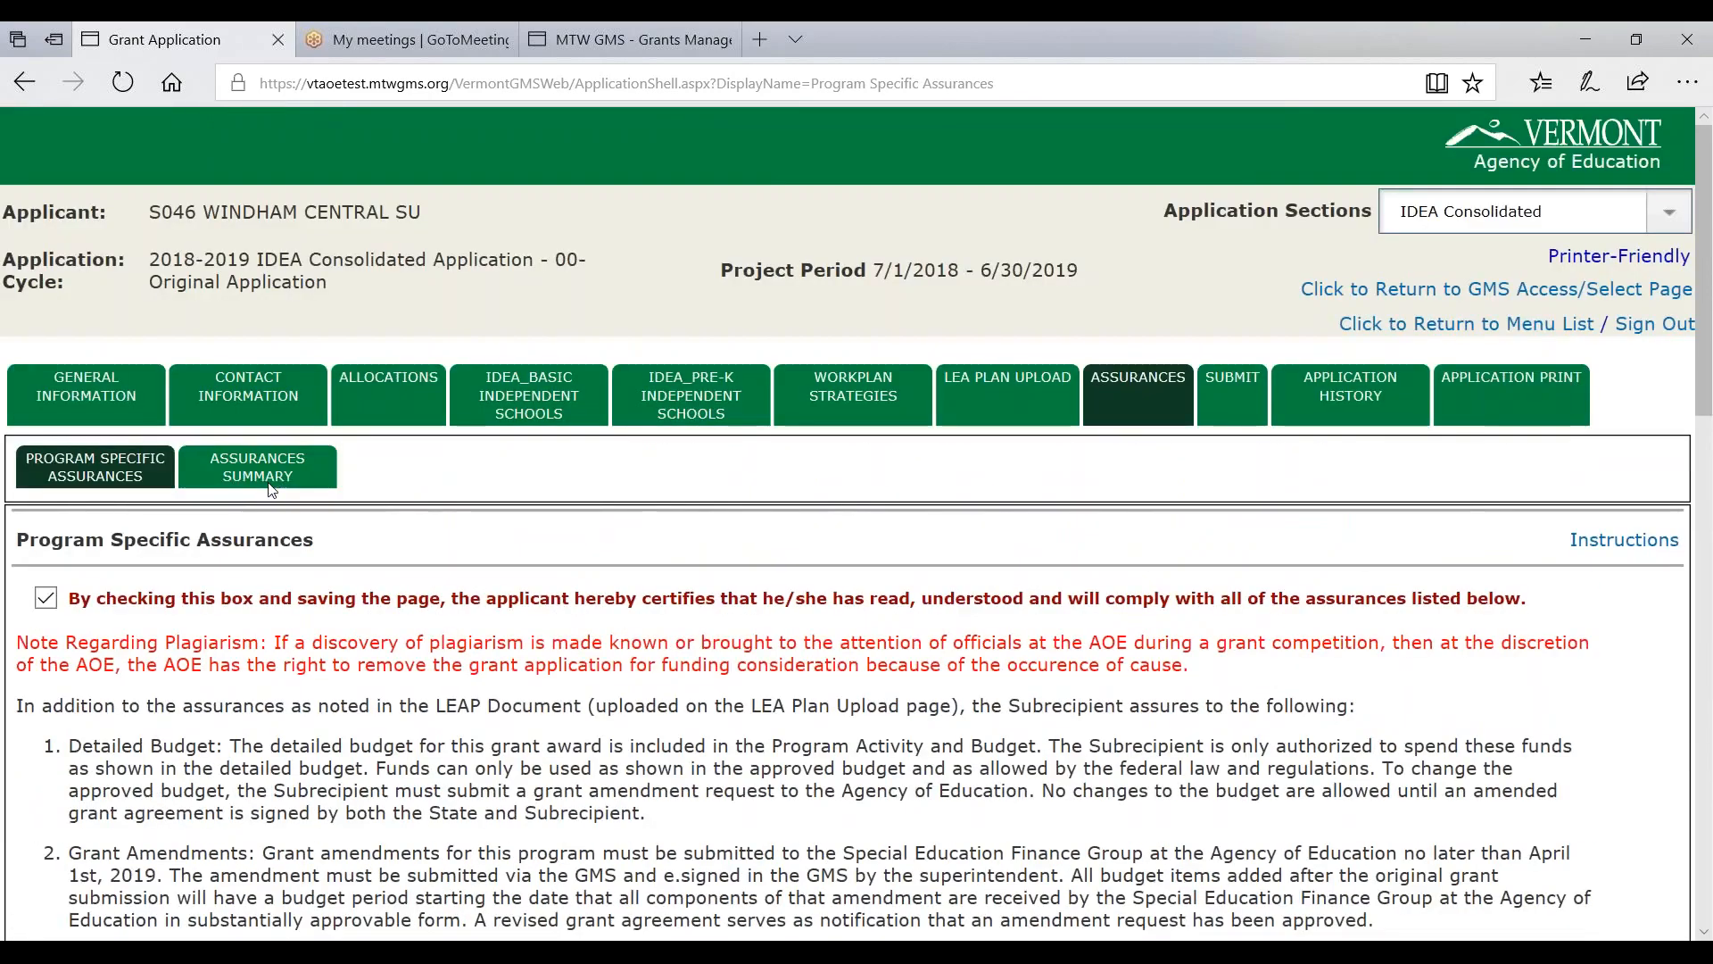
scroll(537, 492, down, 15)
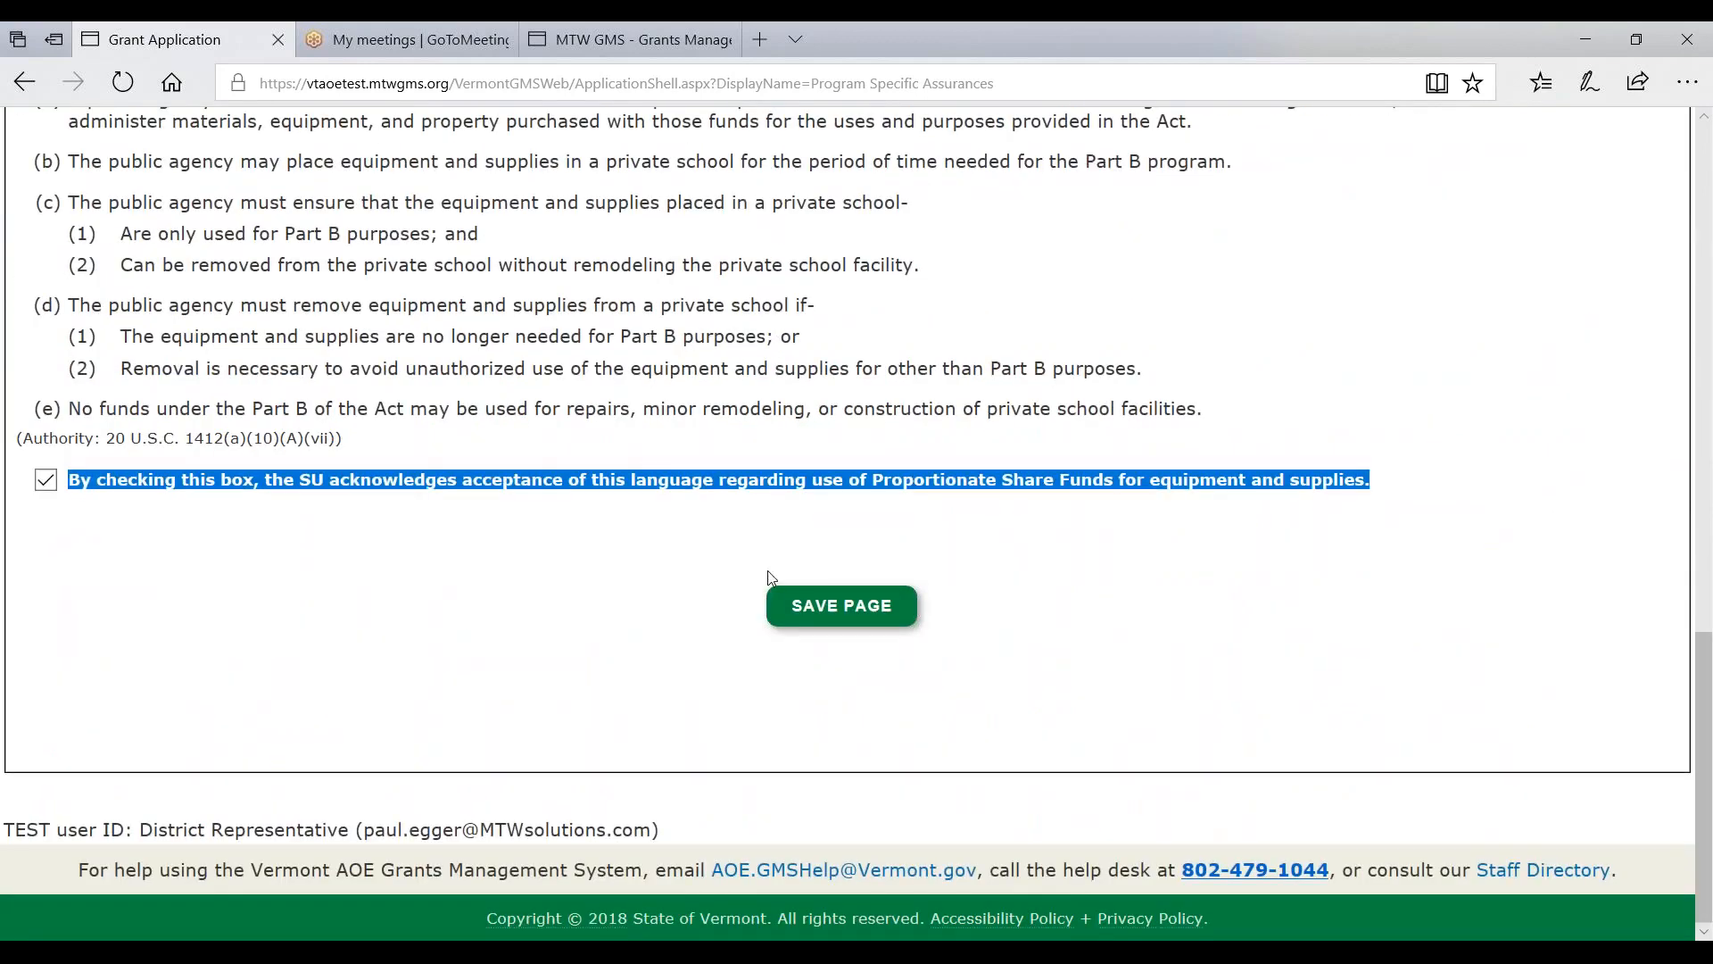
click(785, 605)
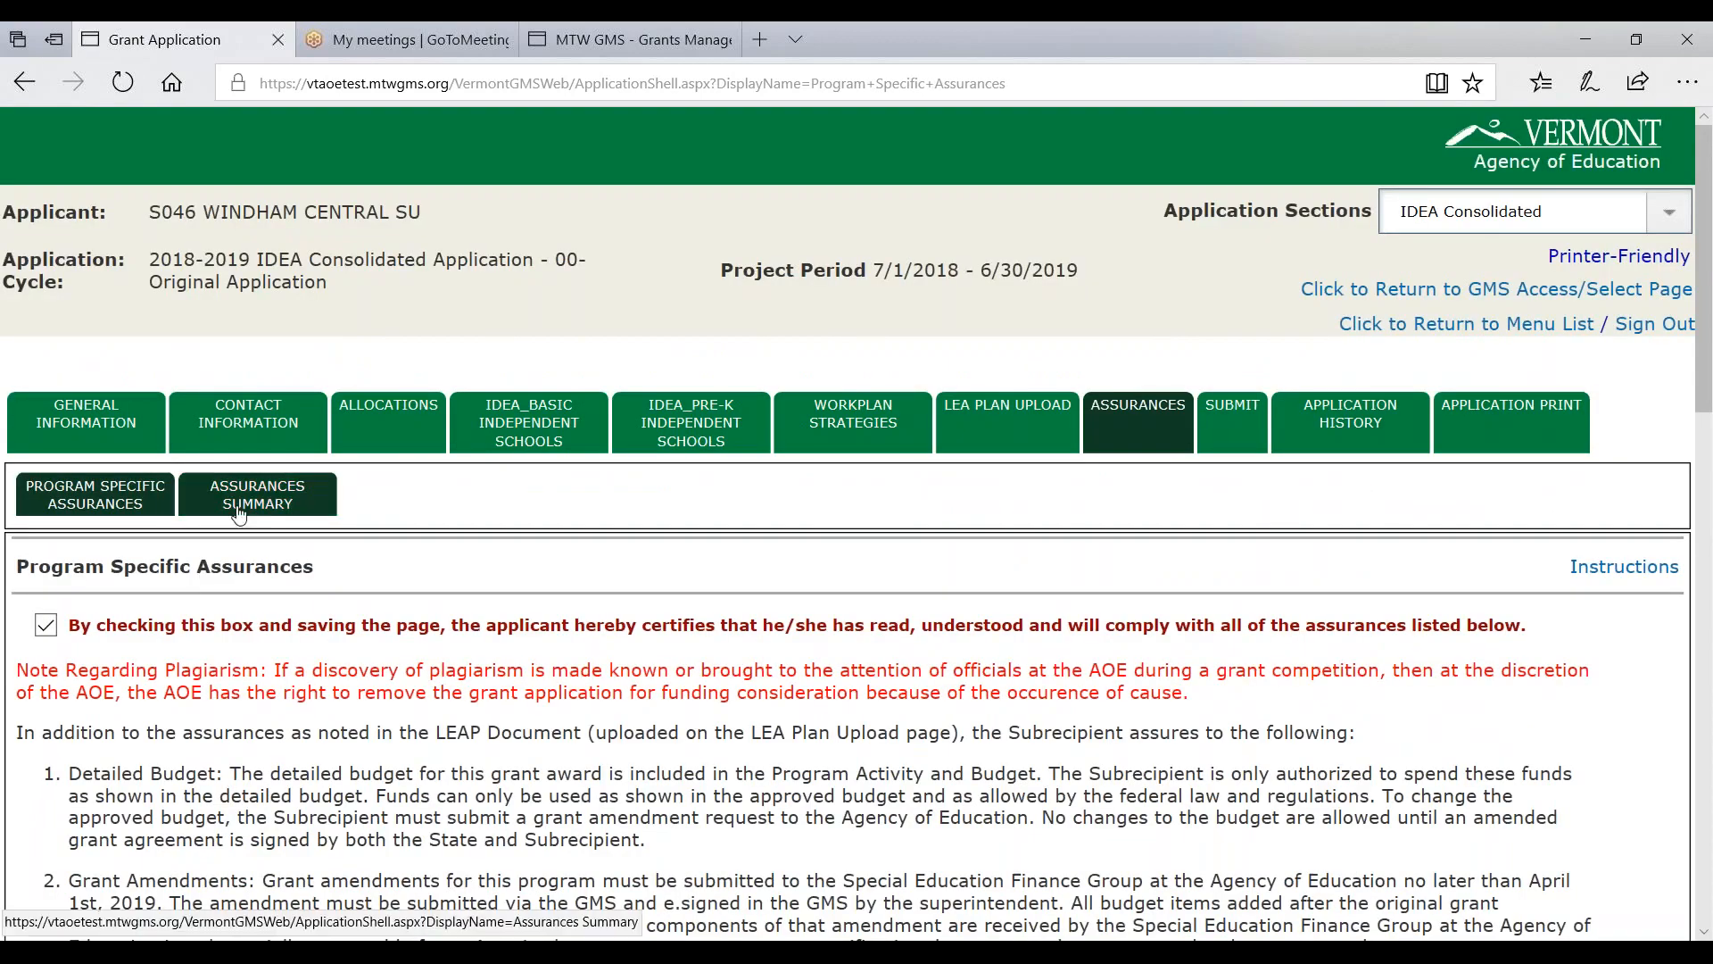
click(254, 500)
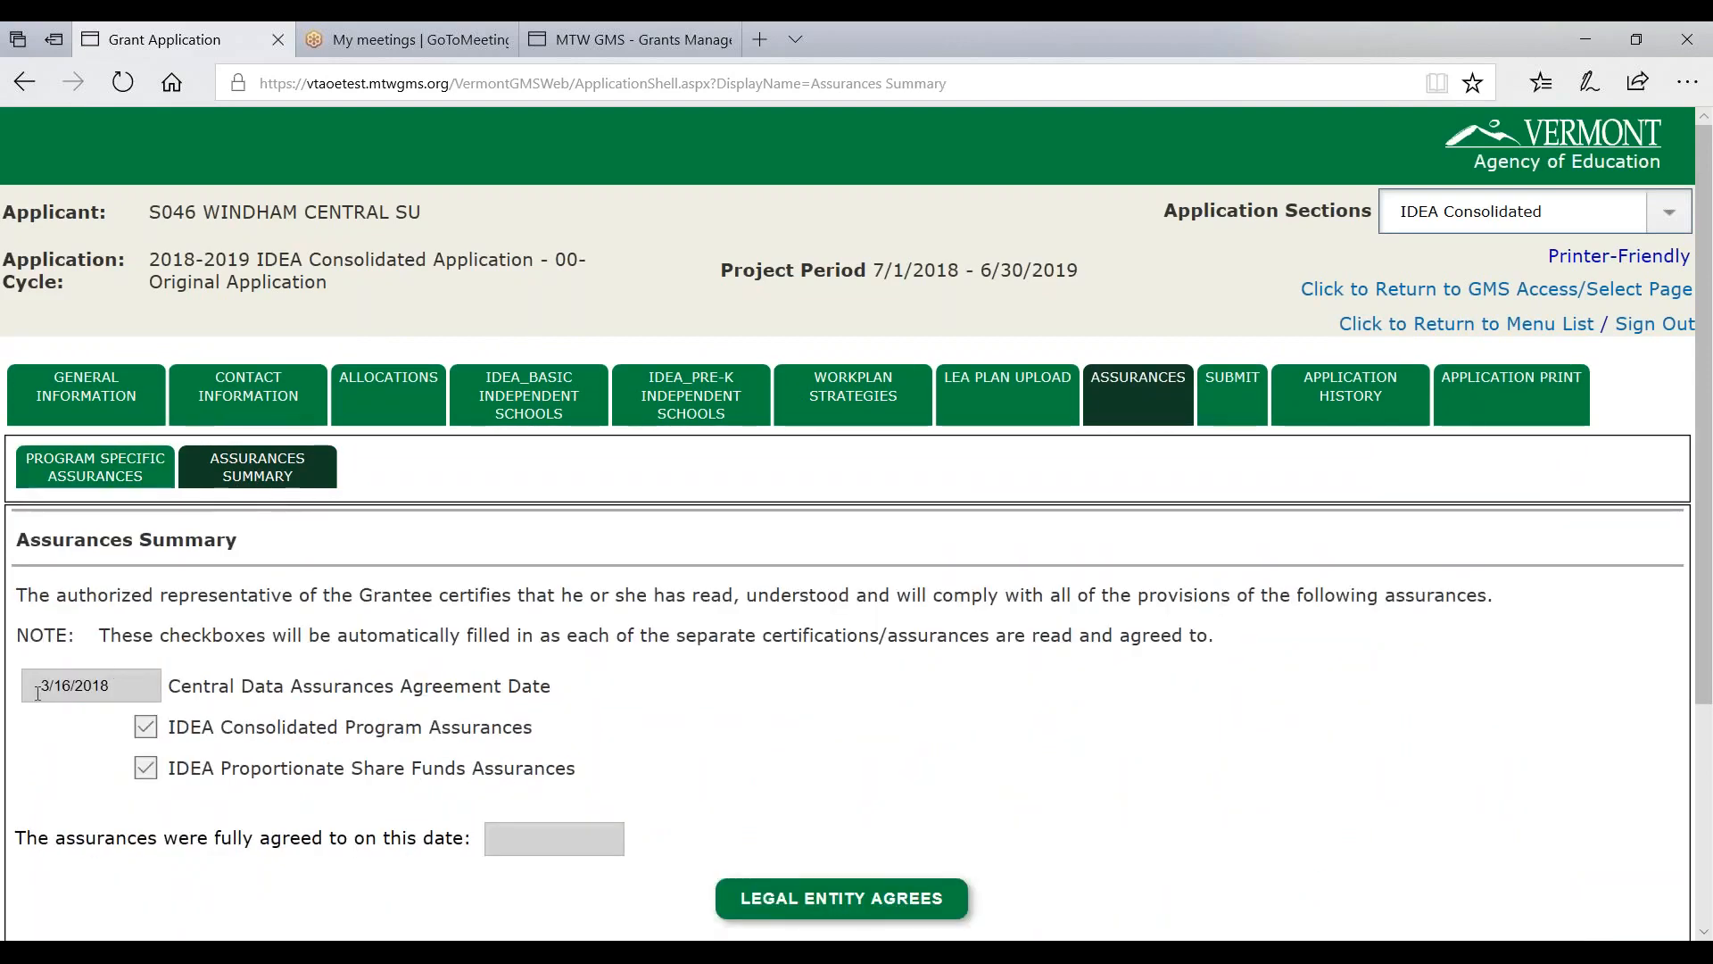
- Review the agreed assurances and record the legal entity's agreement, dated 6/1/2018
drag(39, 685, 125, 687)
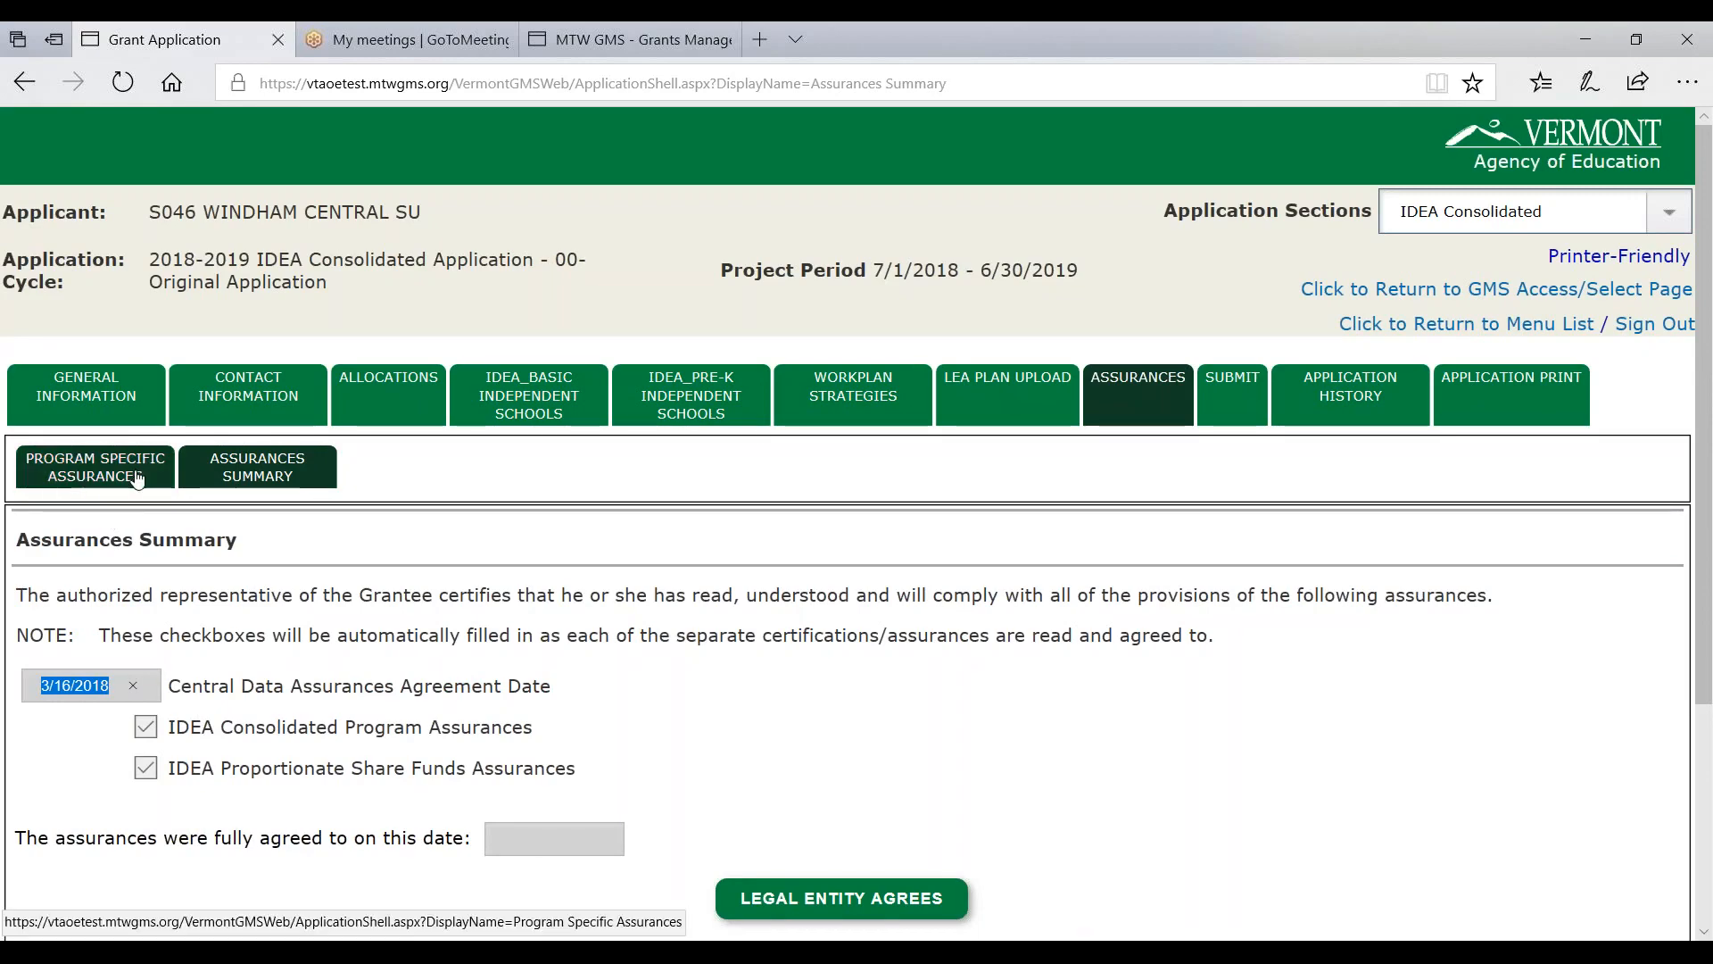
drag(176, 727, 503, 737)
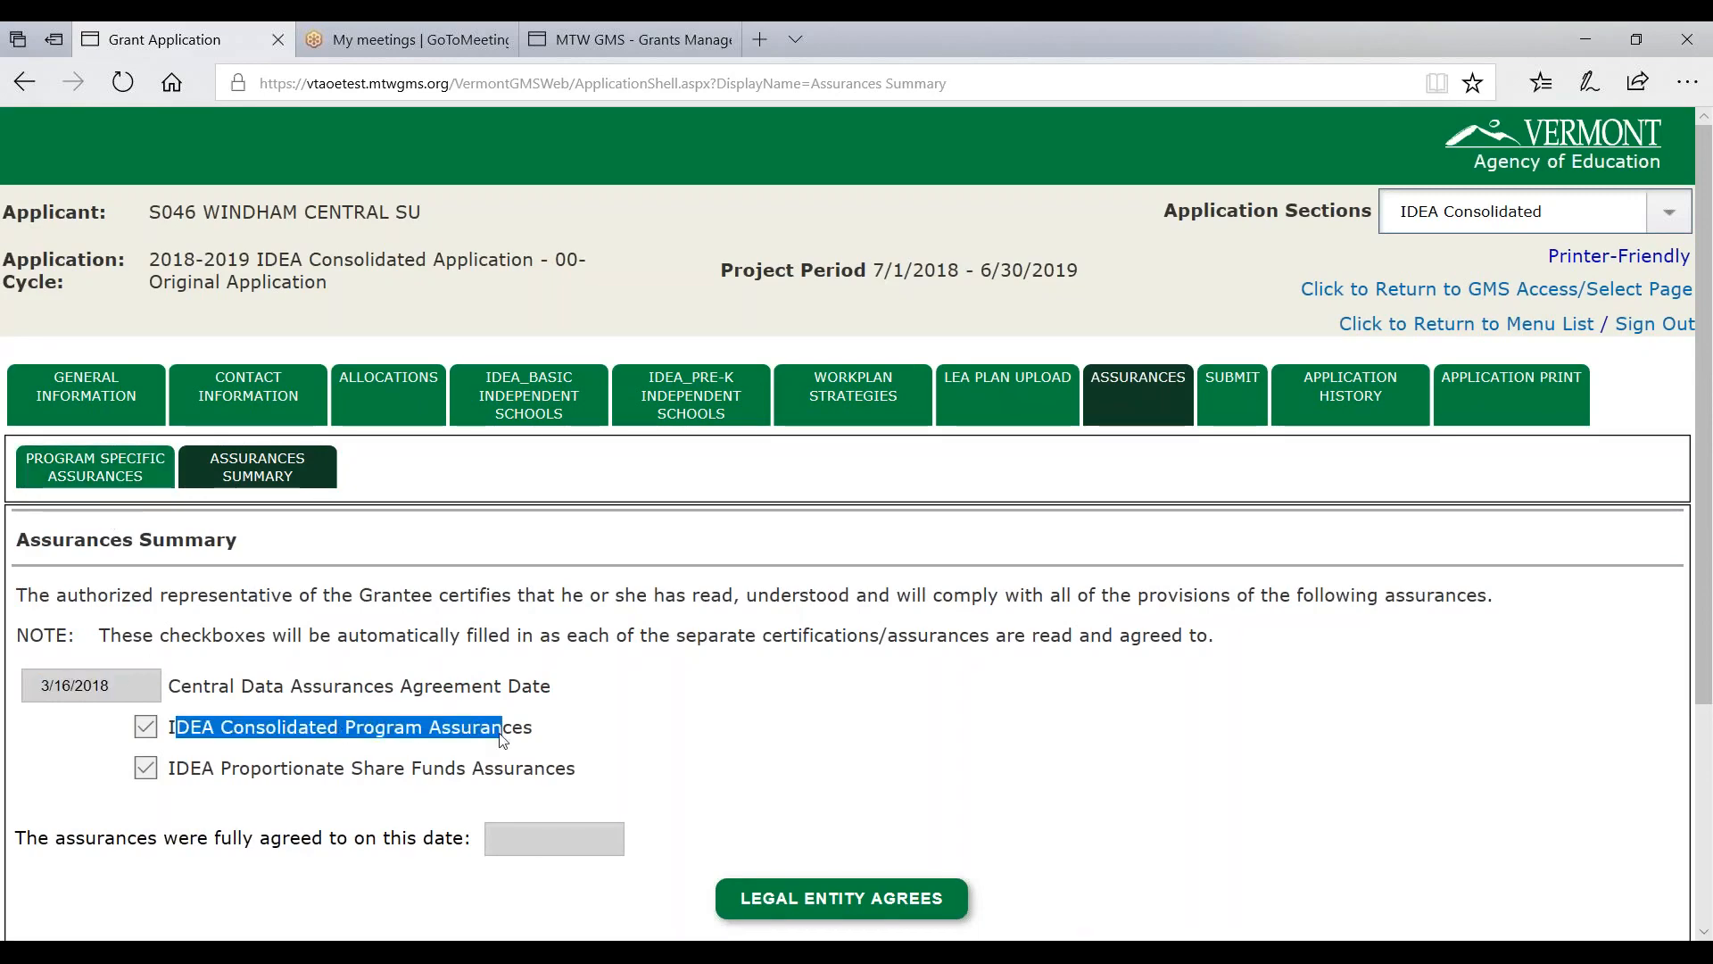
drag(201, 769, 412, 770)
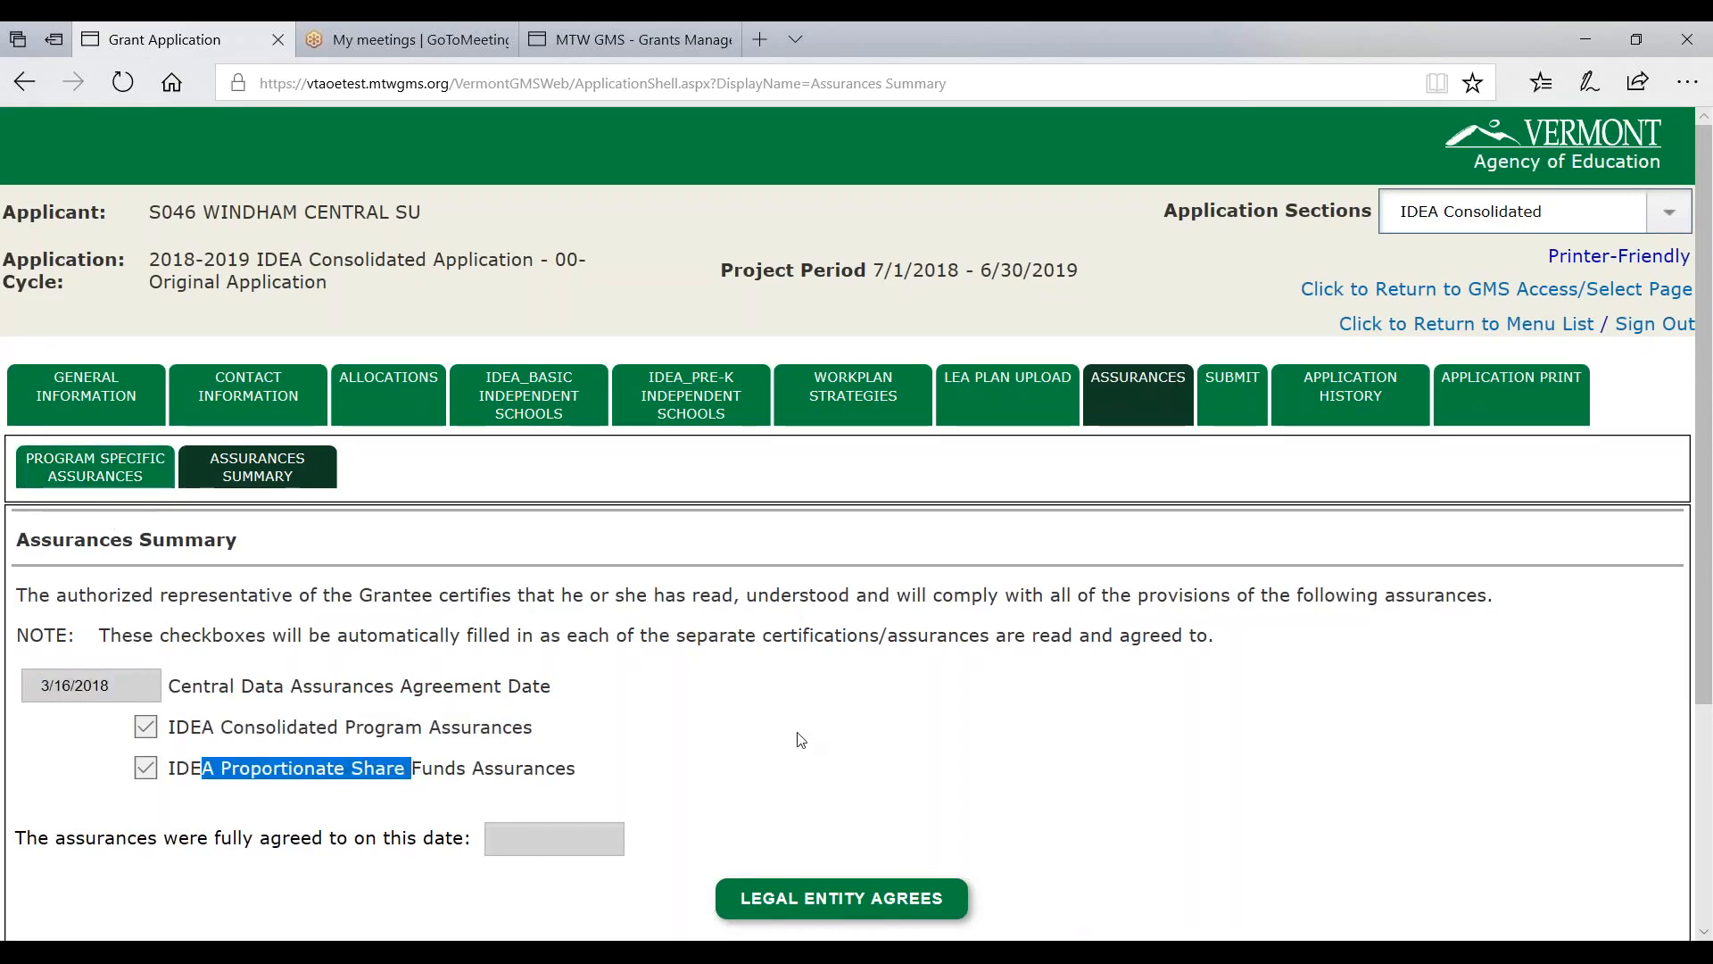
scroll(801, 740, down, 3)
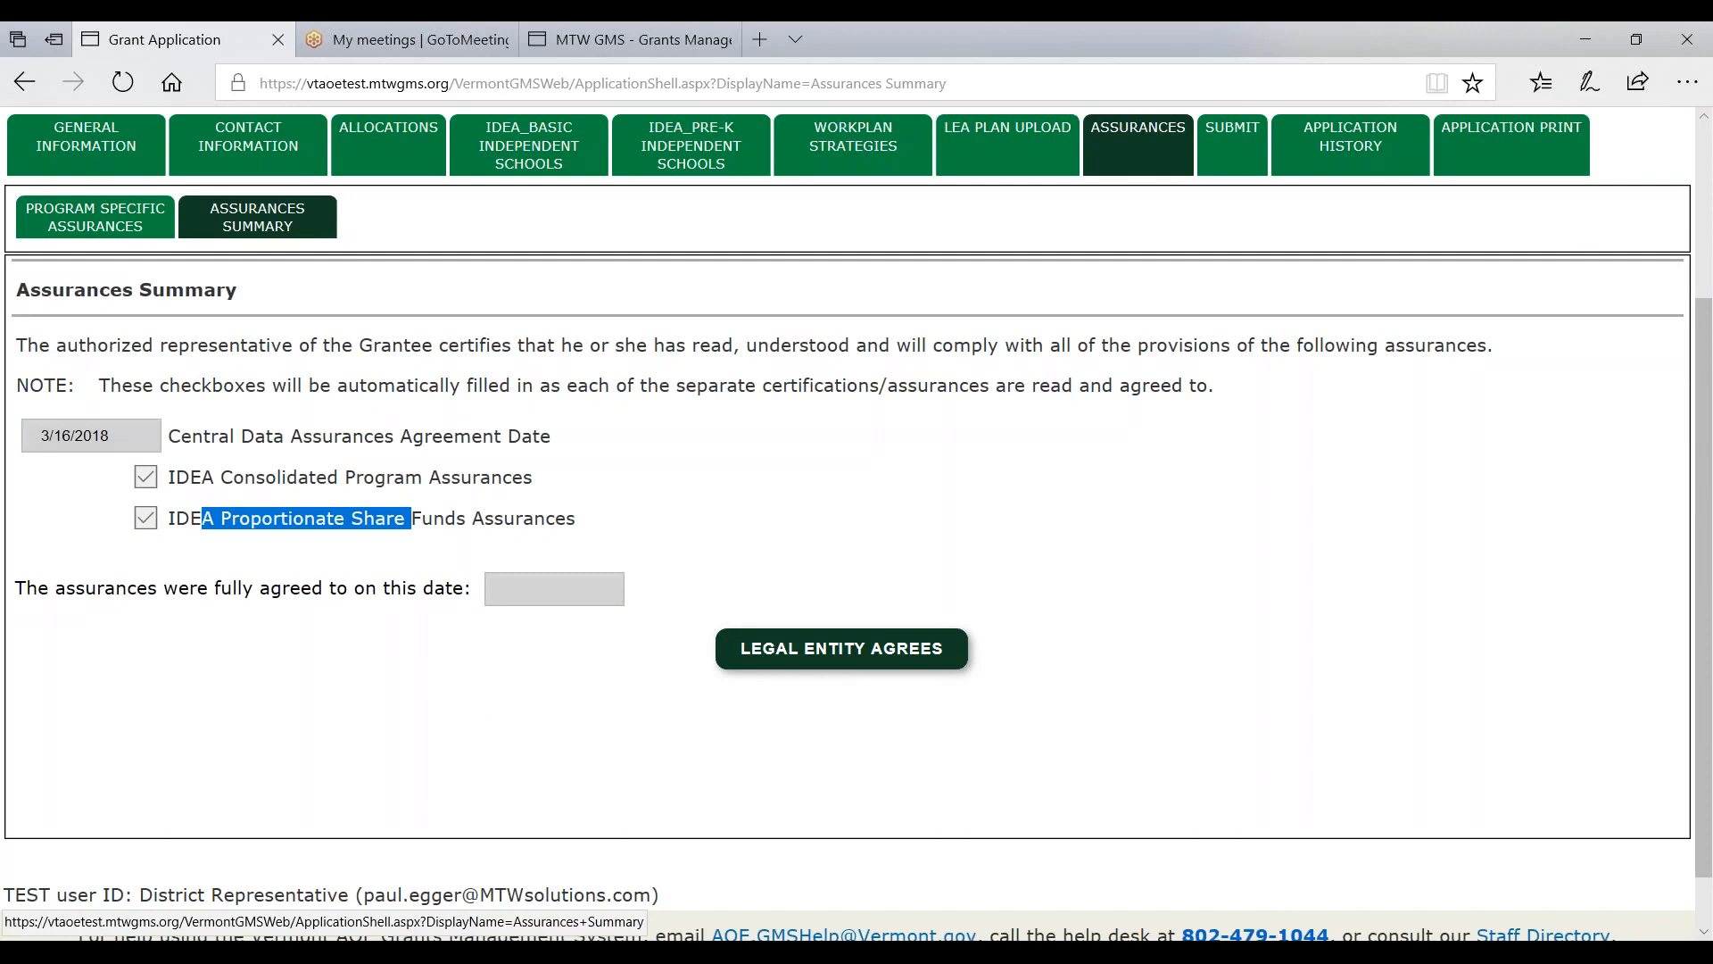
click(825, 665)
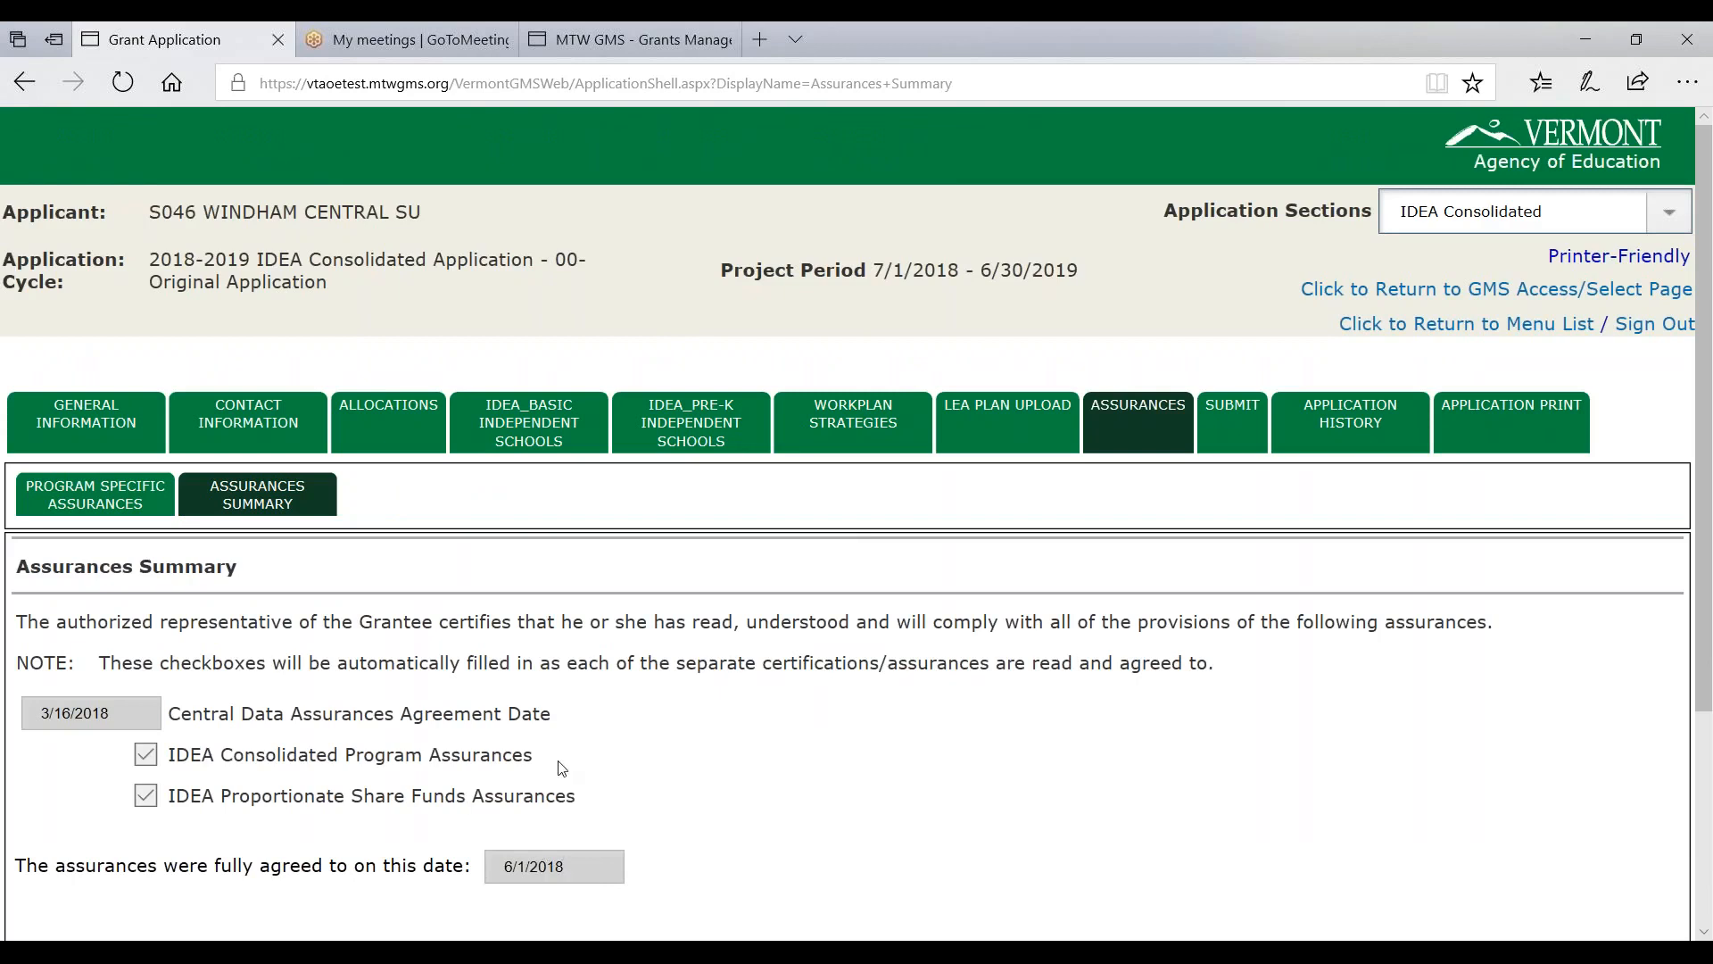
click(1230, 418)
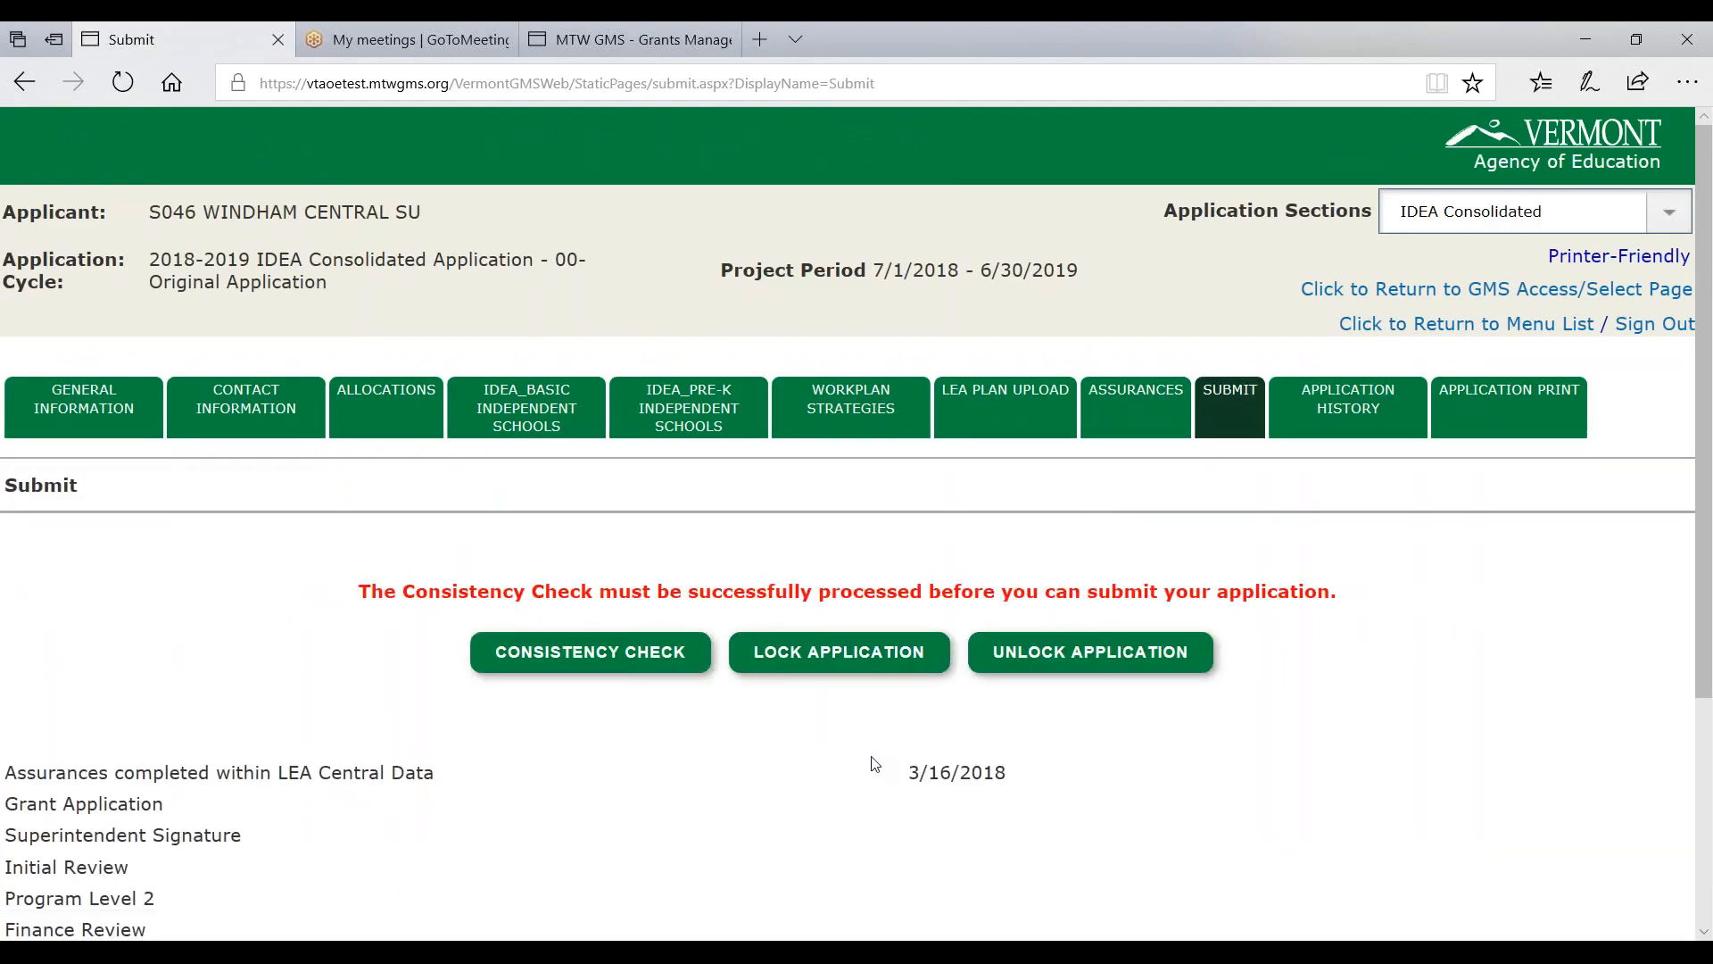
- Highlight the assurances completion dates, including the 3/16/2018 one, on the Submit page
drag(899, 773, 1026, 774)
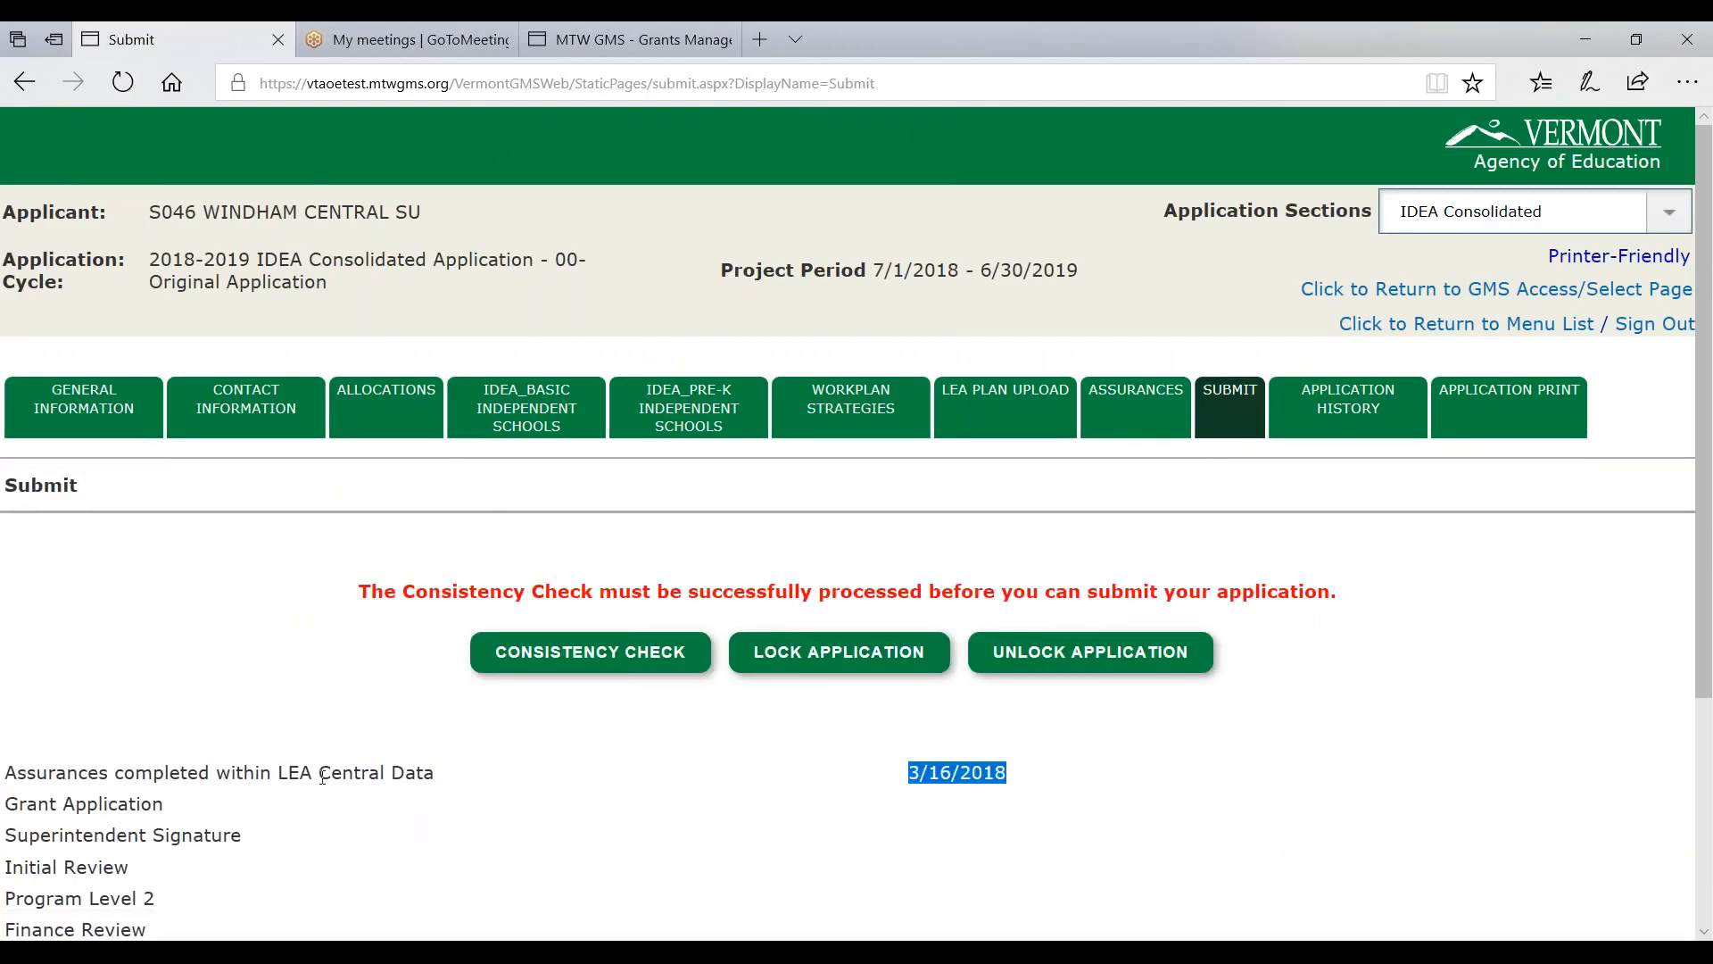
scroll(281, 770, down, 3)
drag(16, 522, 566, 521)
drag(908, 522, 1022, 533)
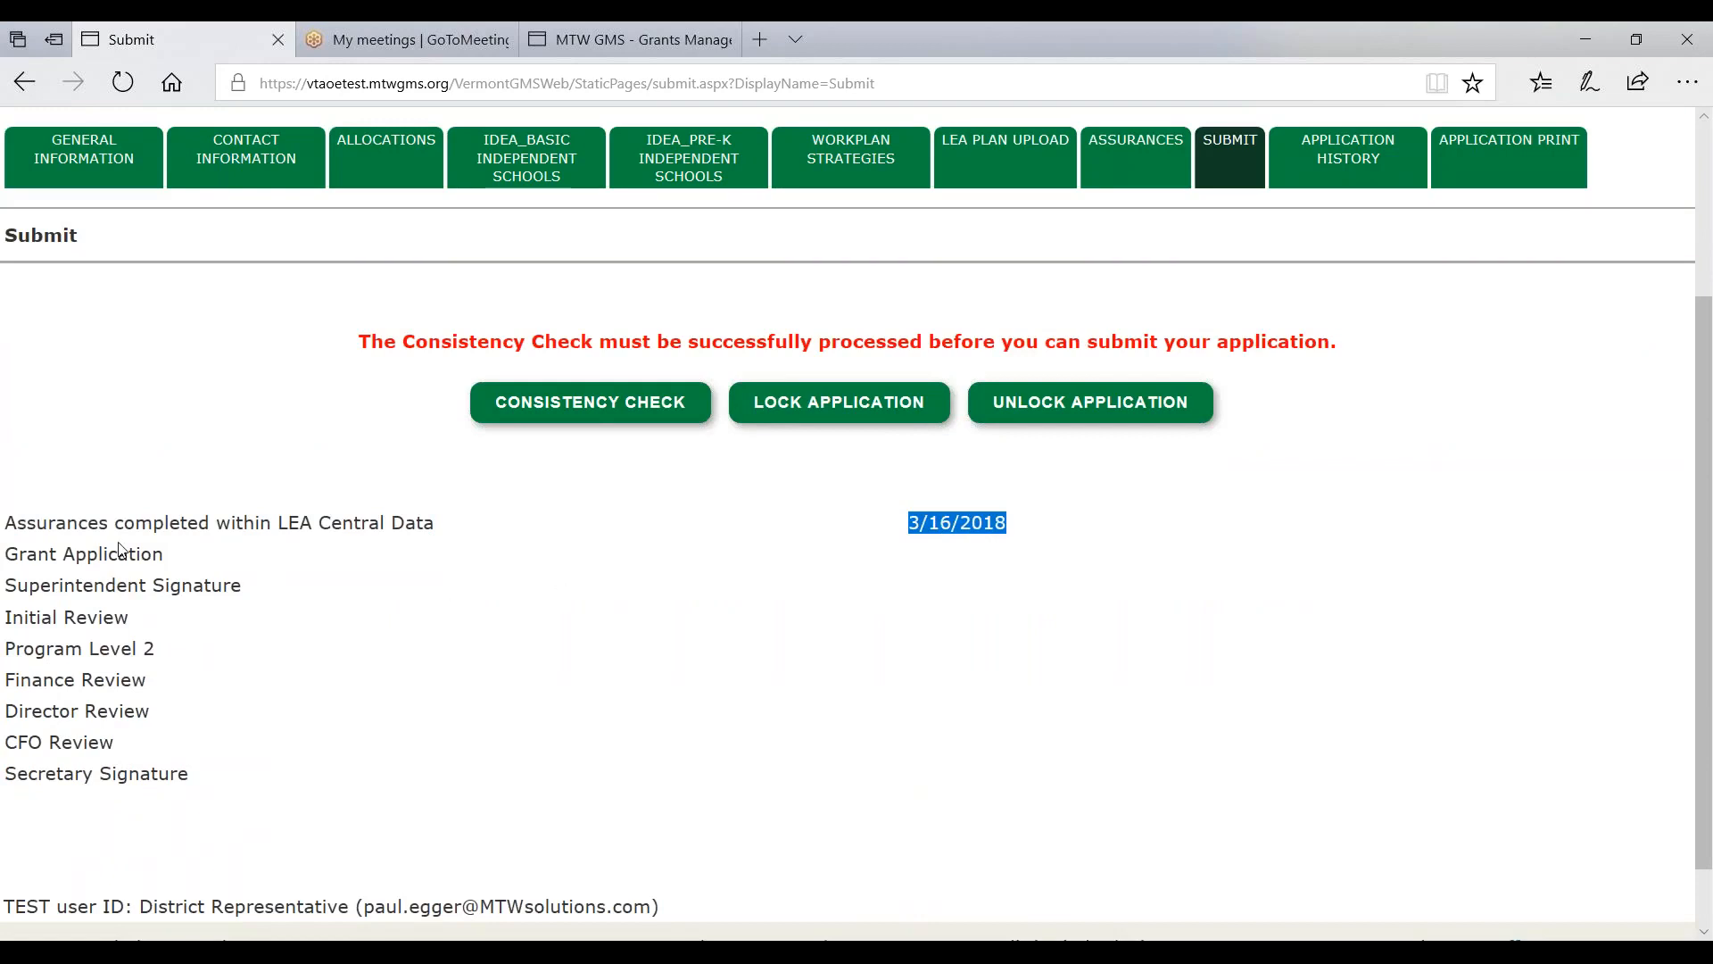
- Run the consistency check, submit to VTAOE, and highlight the submitted-for-review confirmation
click(561, 413)
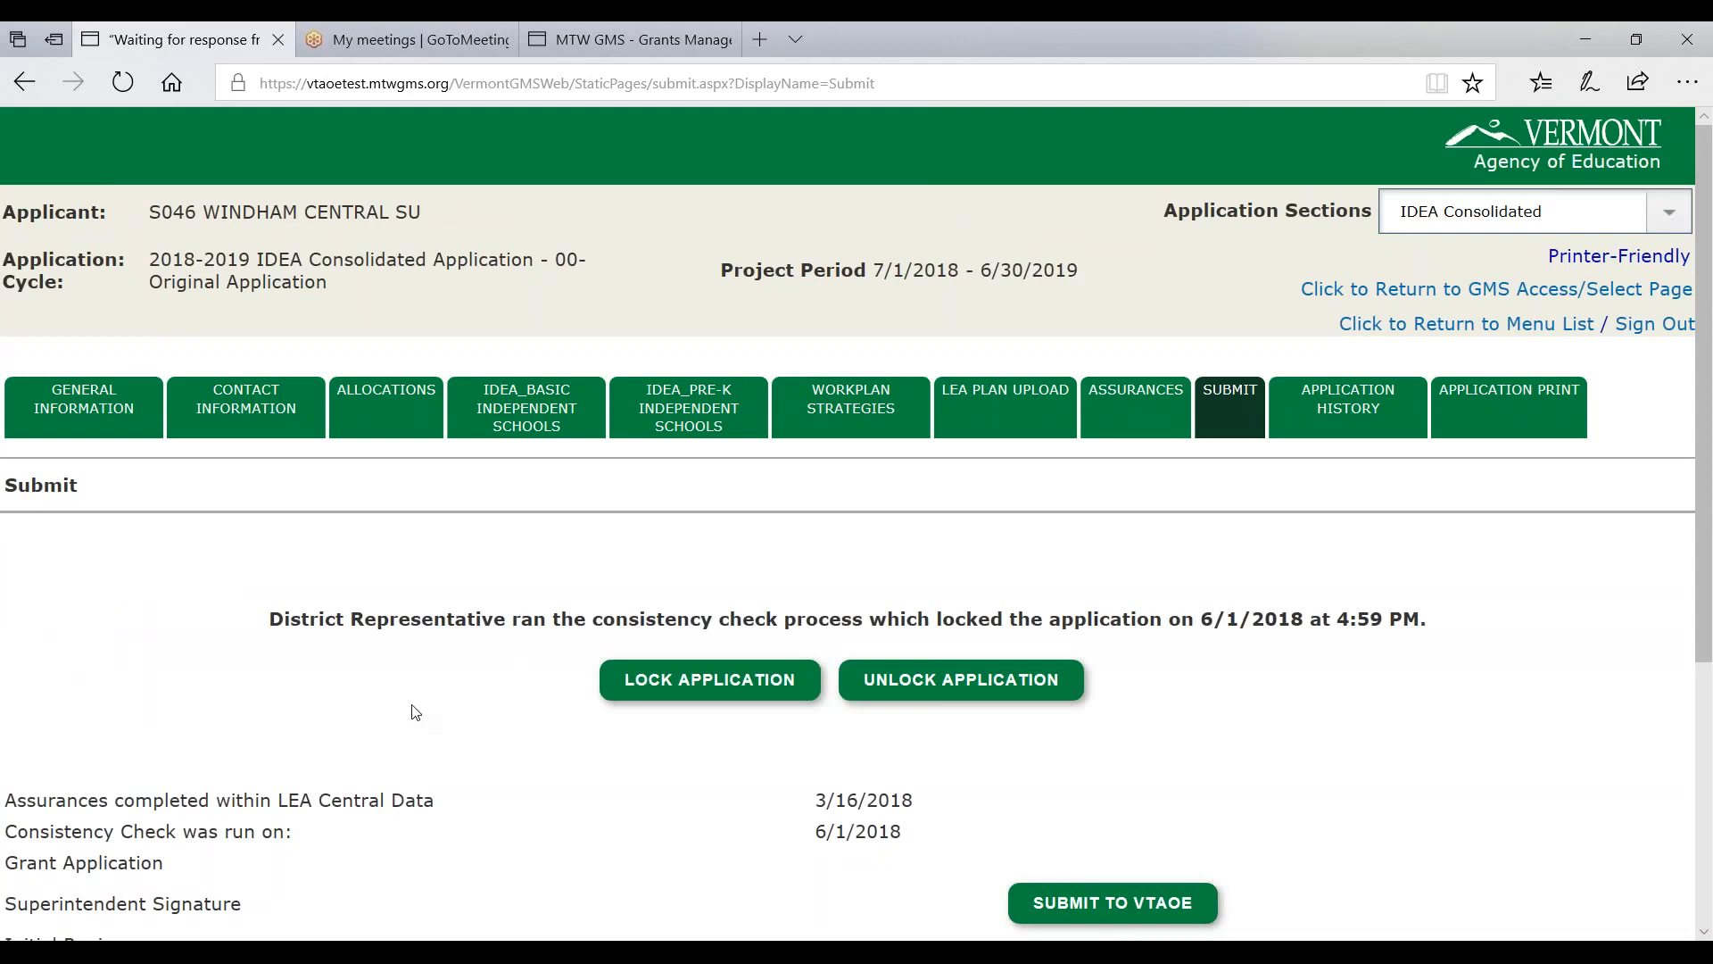
scroll(414, 872, down, 1)
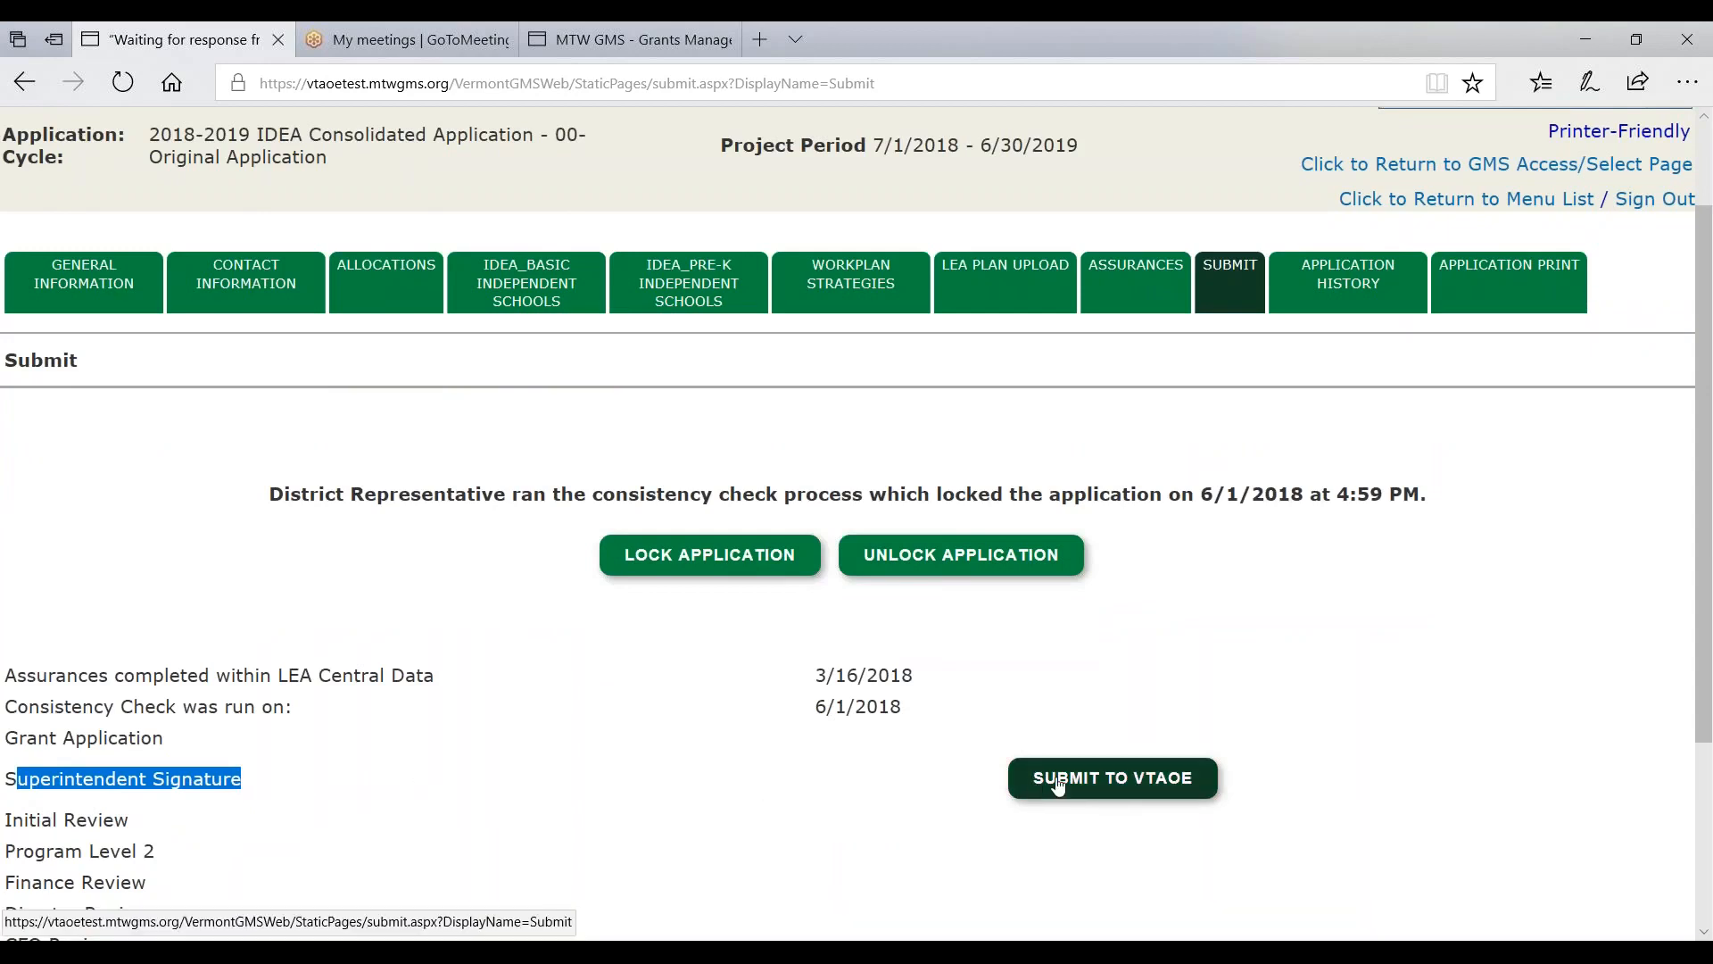
click(1099, 785)
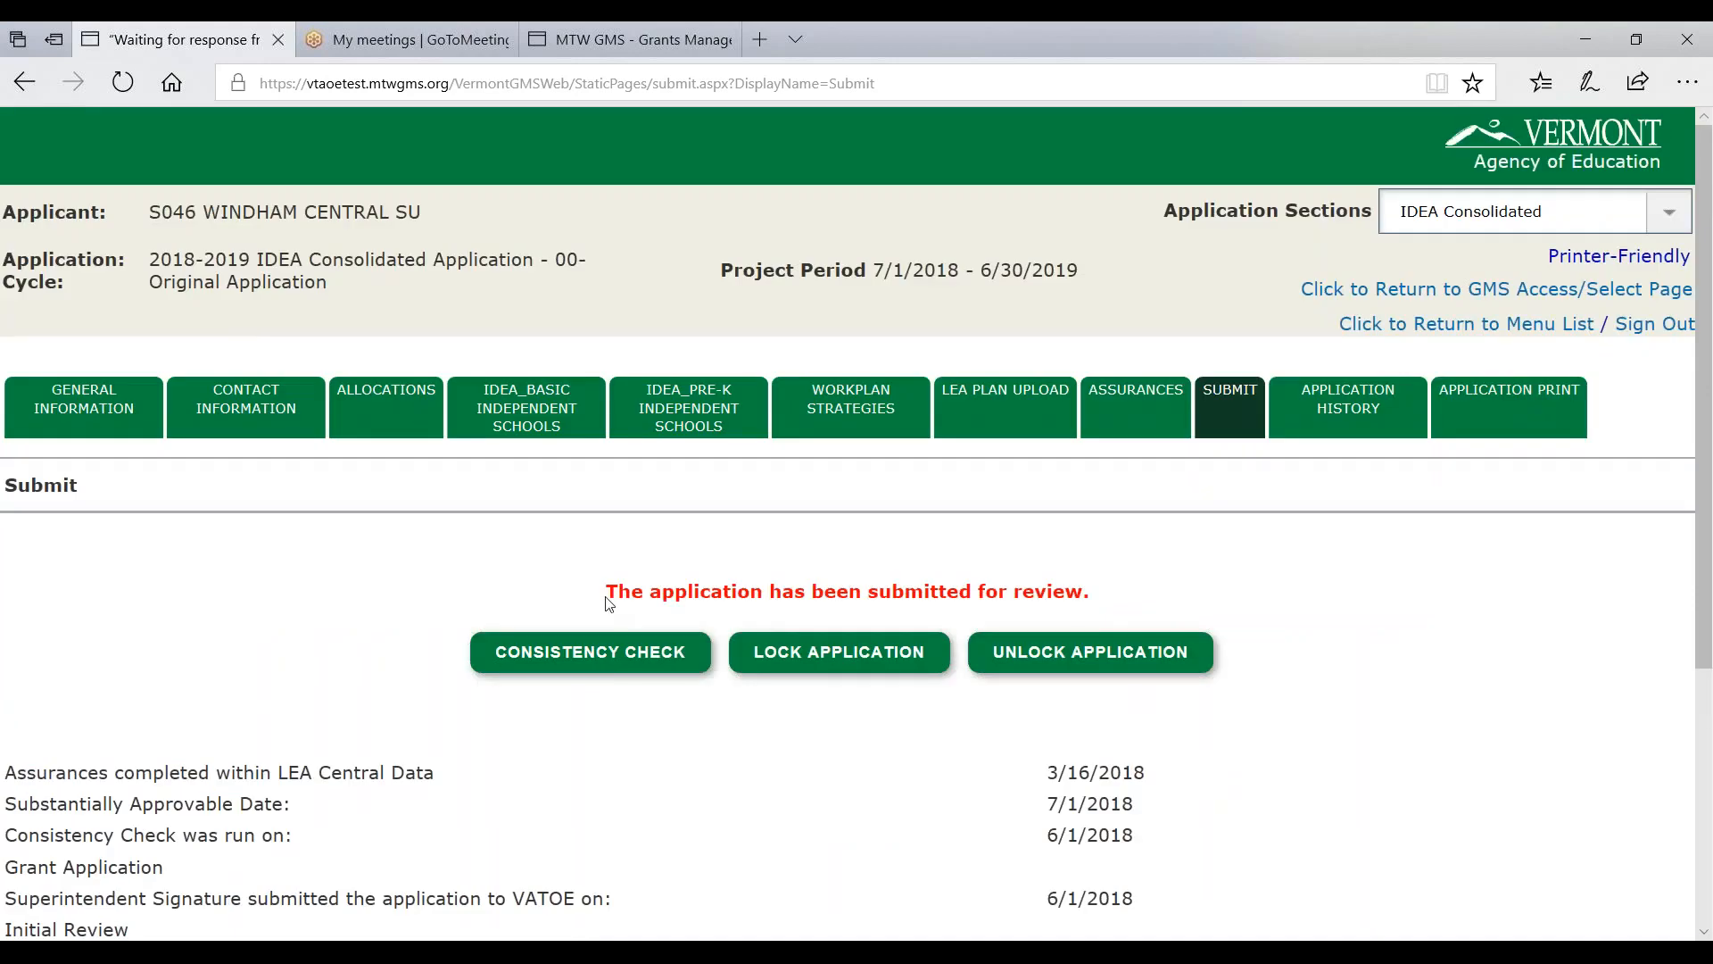
drag(607, 591, 1157, 592)
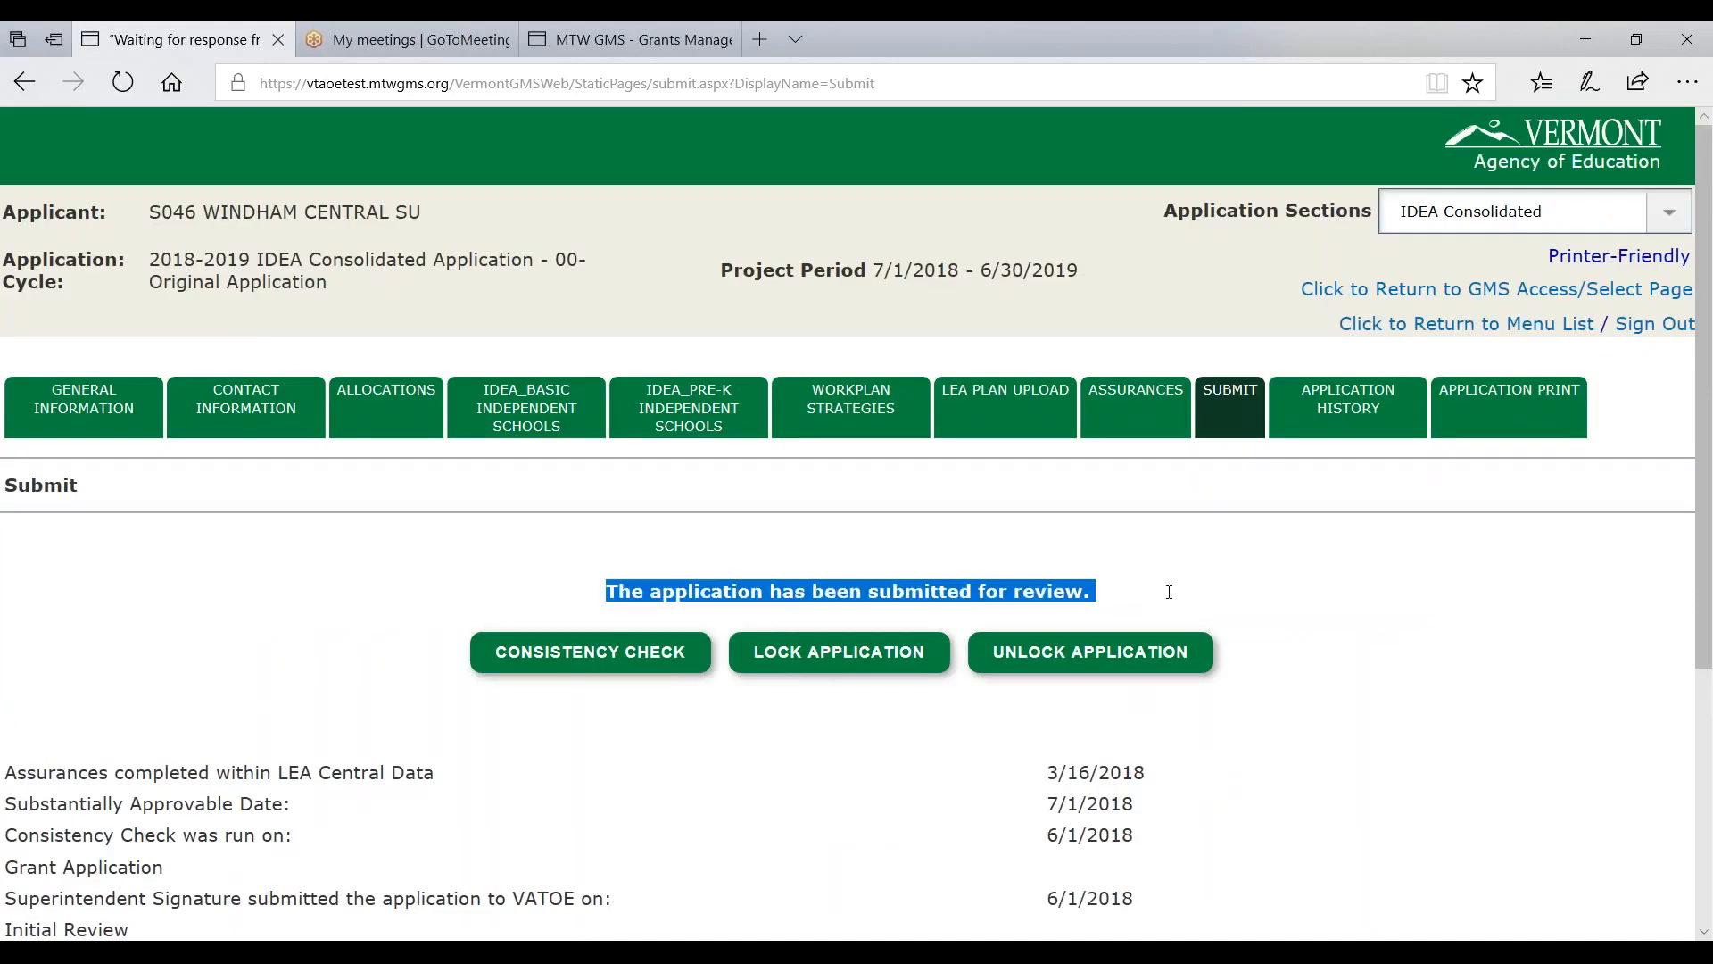
click(243, 403)
- Highlight the Contact Information notice that no more updates are allowed after submission
scroll(270, 634, down, 2)
scroll(269, 639, up, 2)
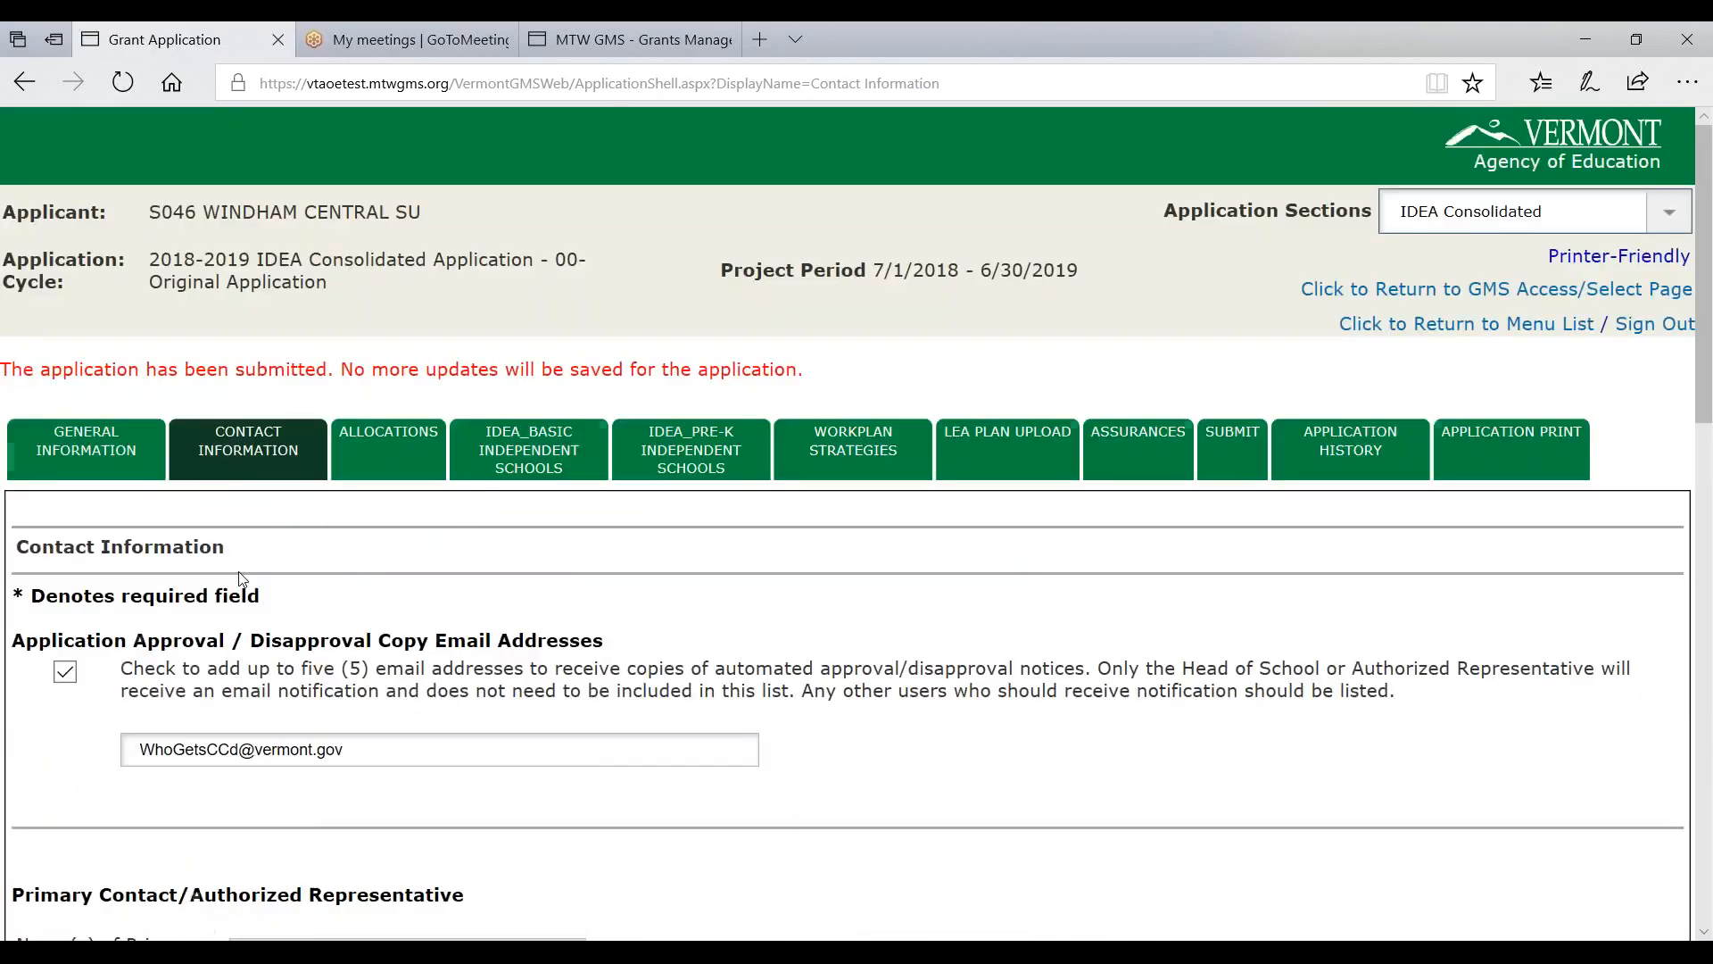
drag(11, 369, 865, 368)
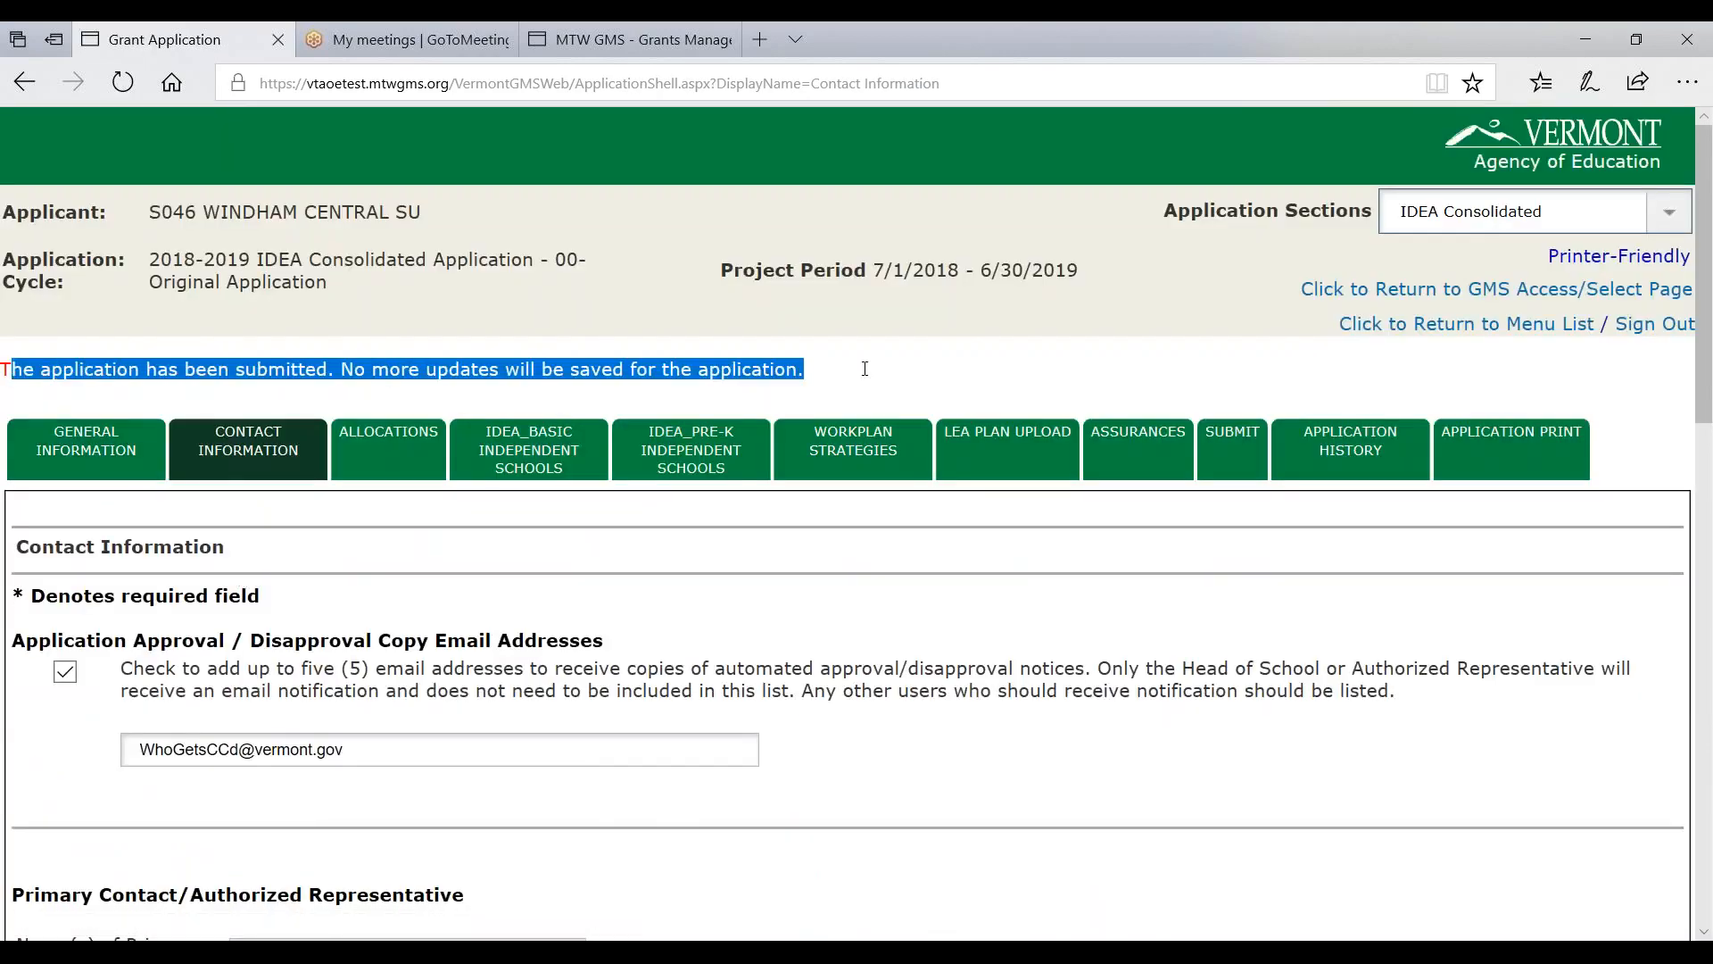
scroll(849, 499, down, 15)
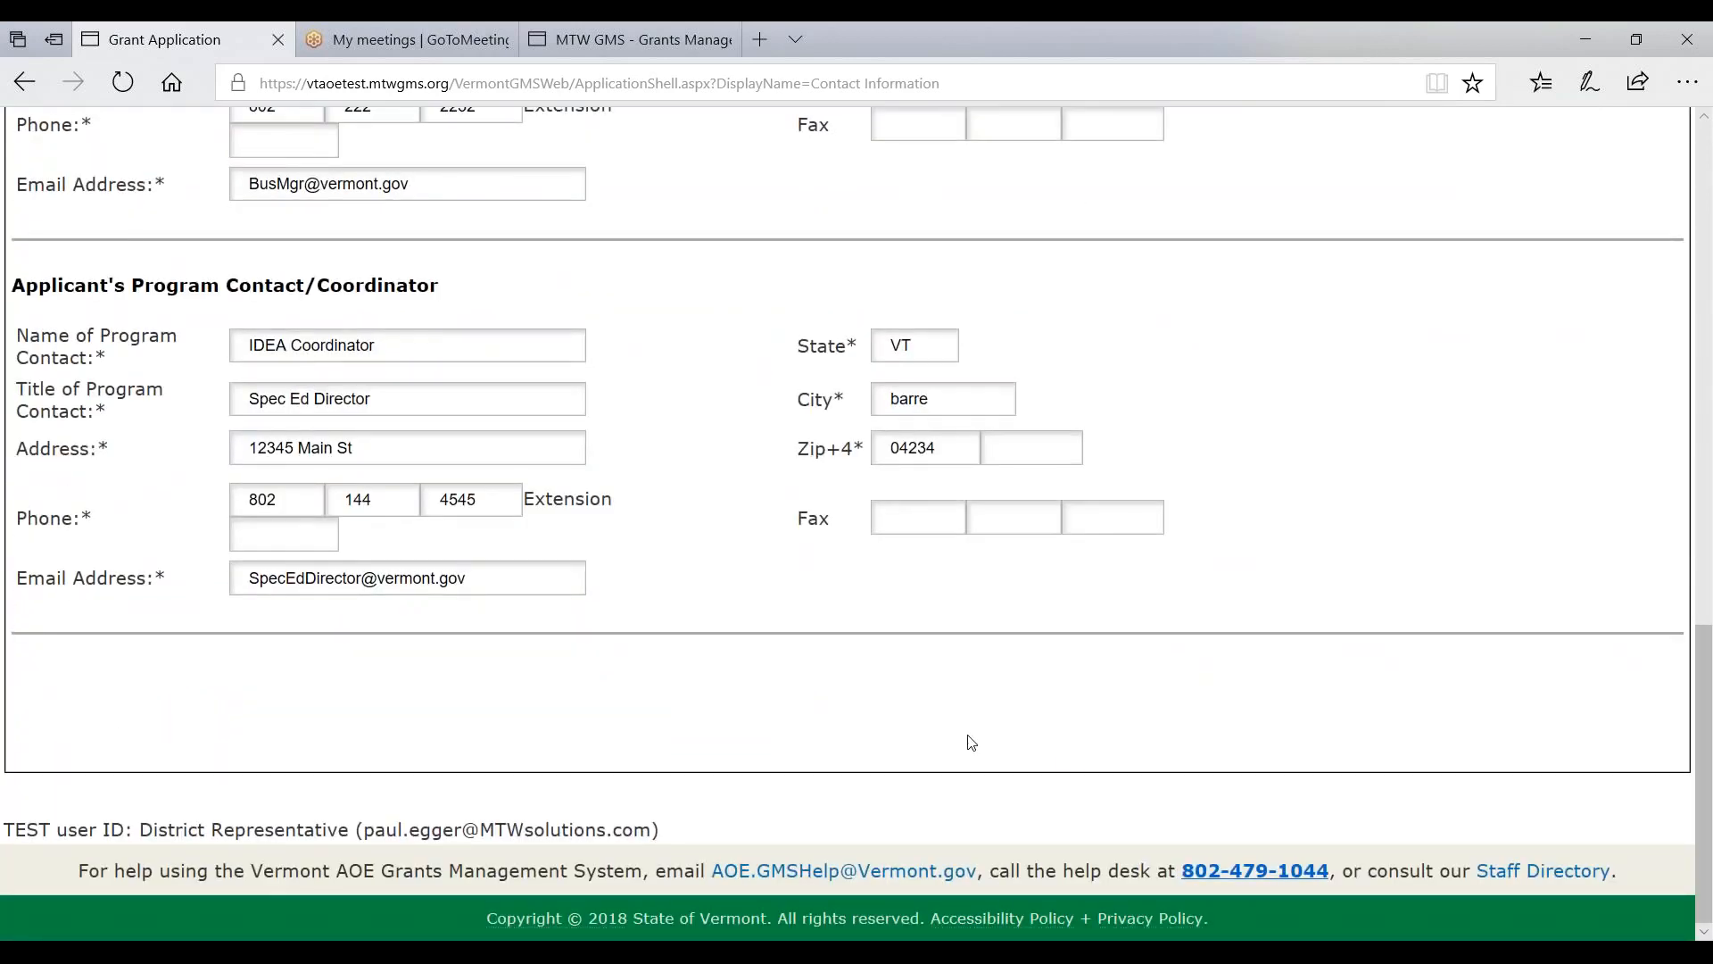
scroll(971, 743, up, 15)
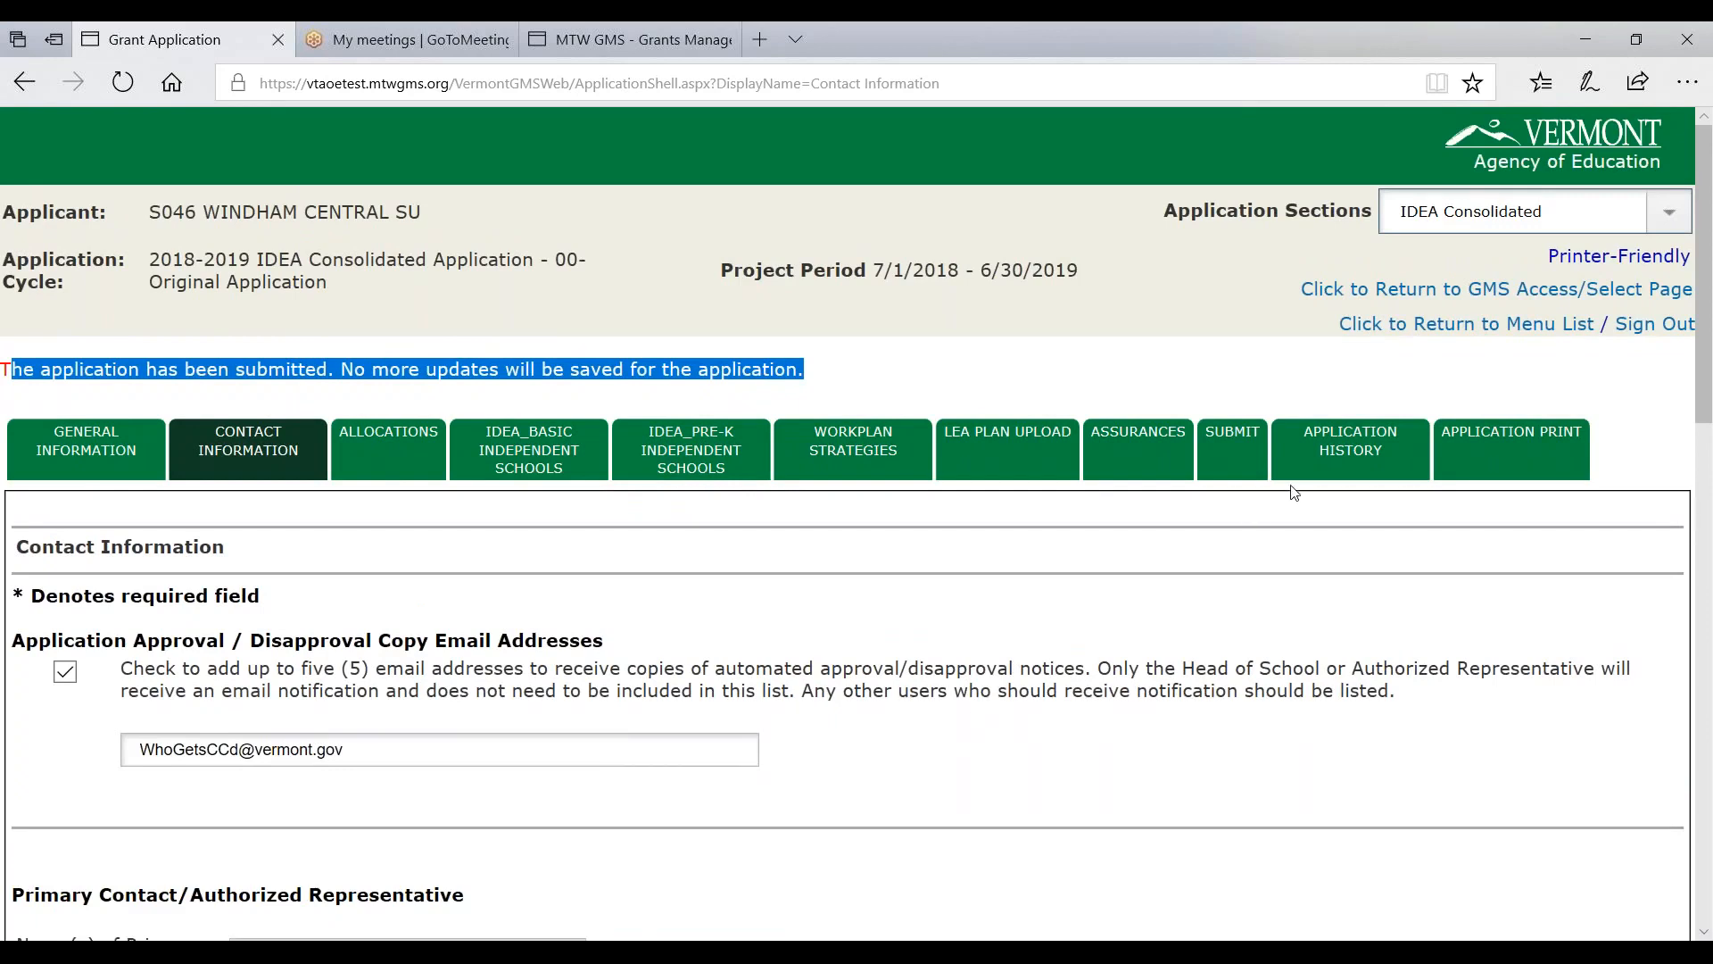
- Bring up Application History and point out the Consistency Check and Submitted to AOE entries
click(1332, 455)
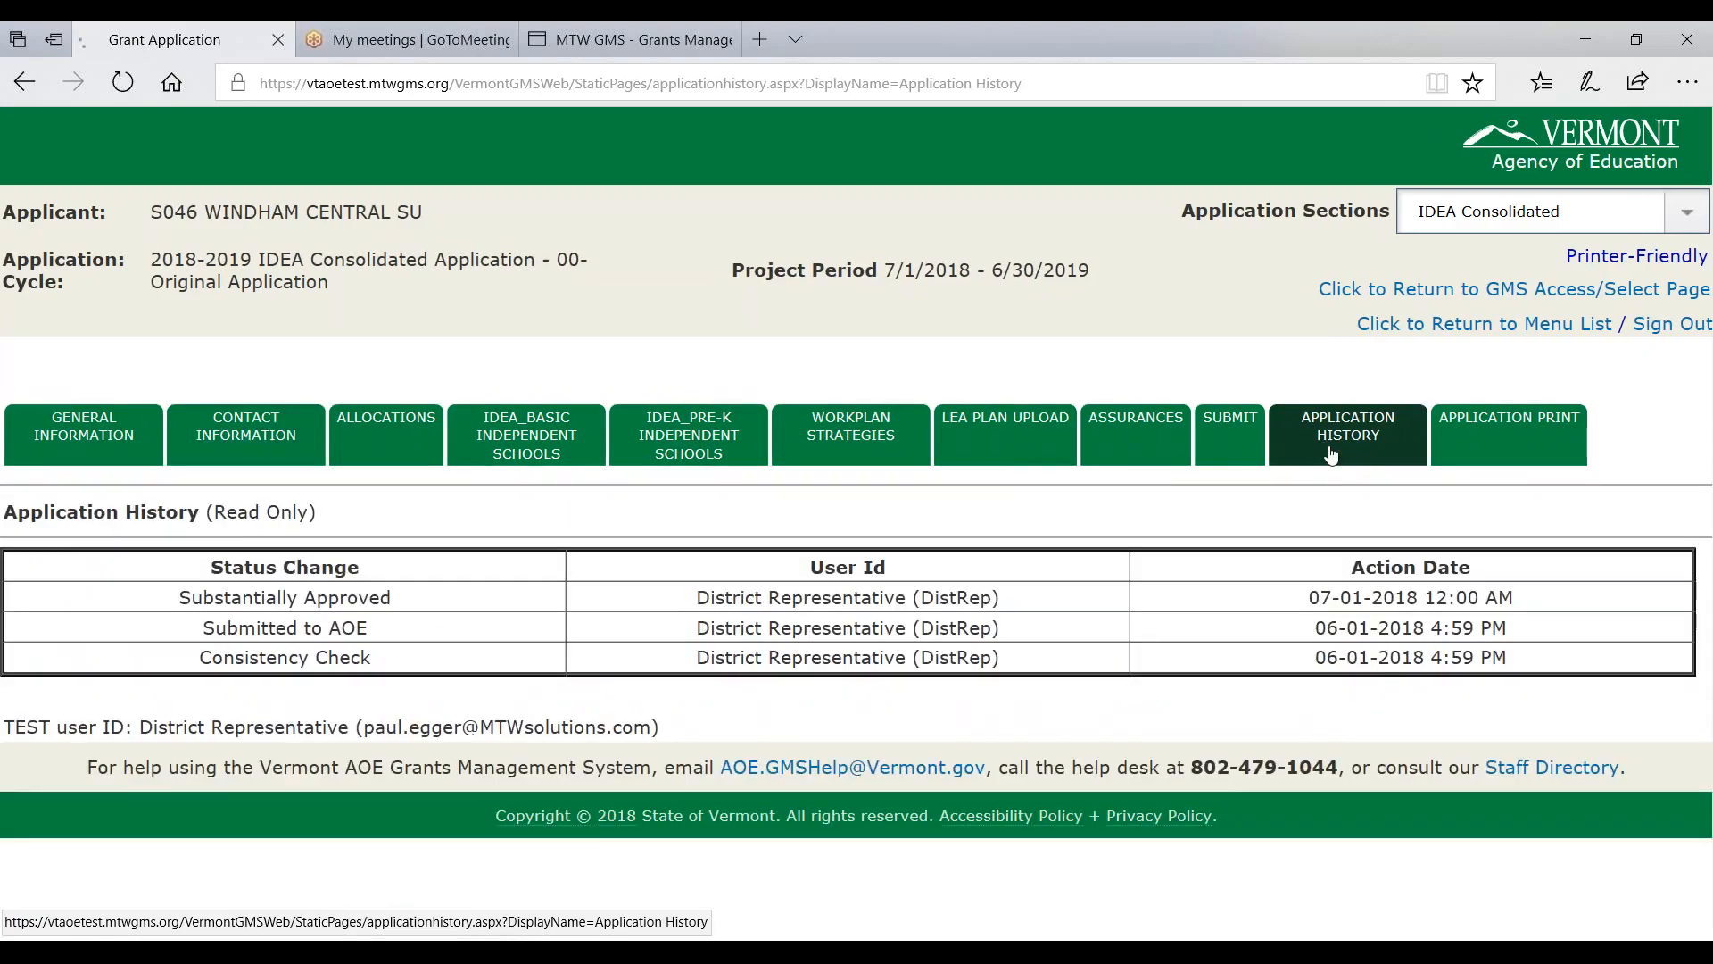
triple_click(239, 657)
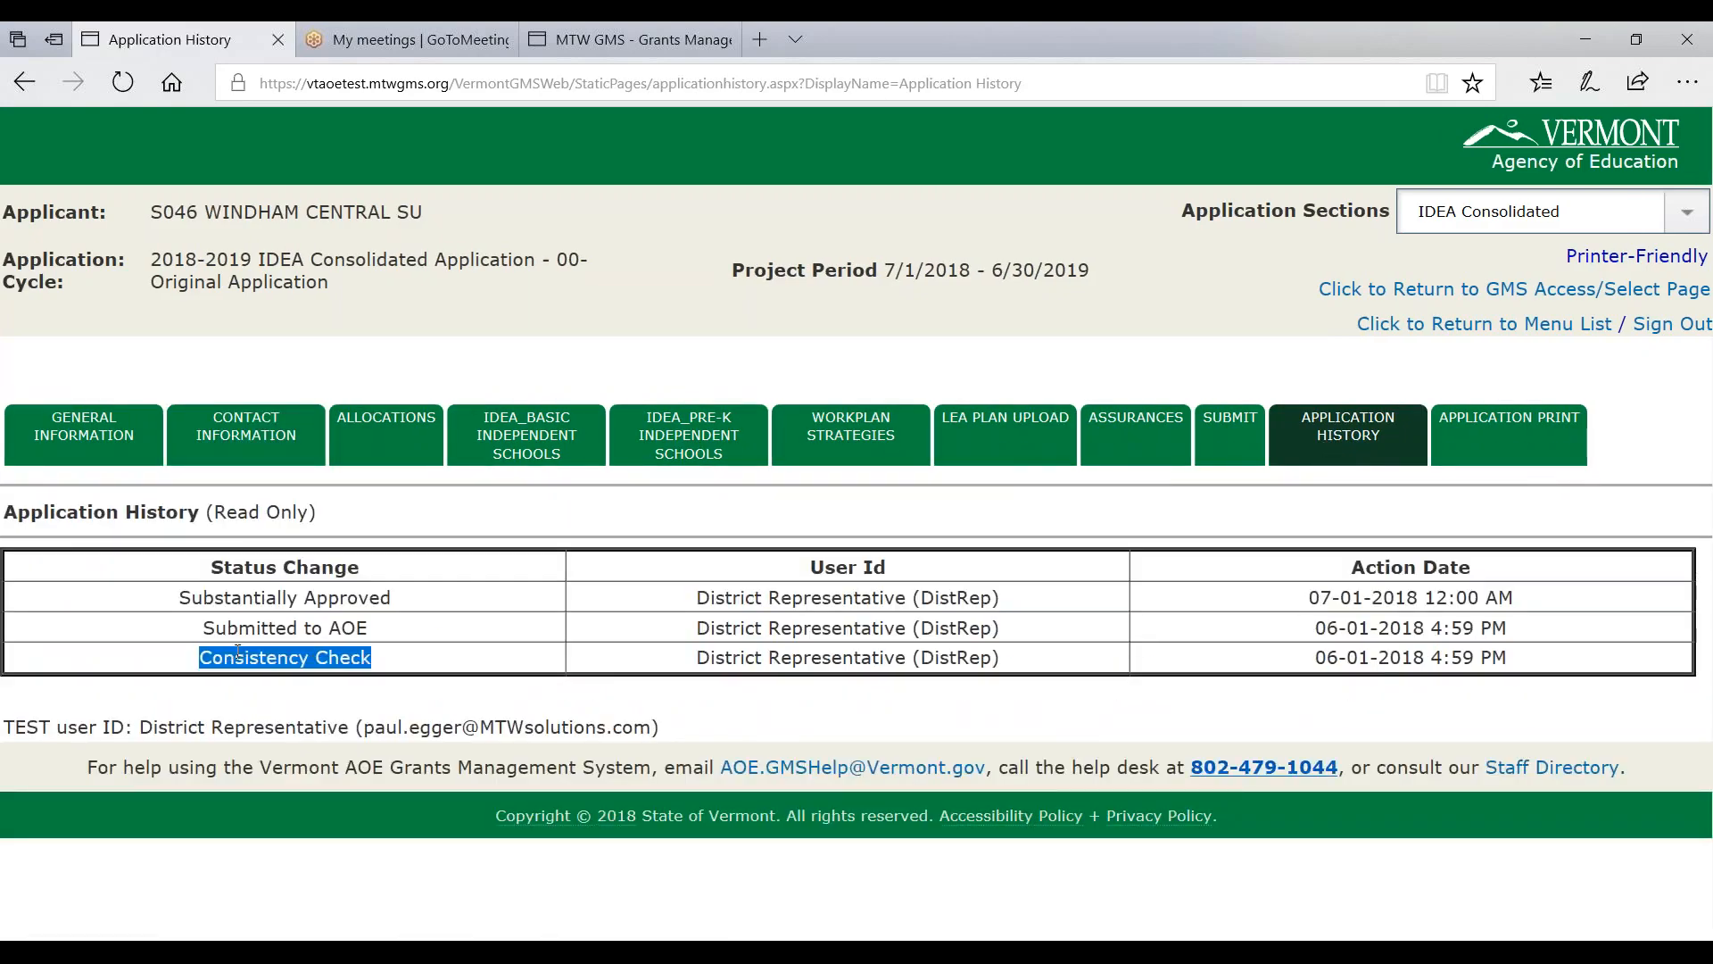
triple_click(241, 631)
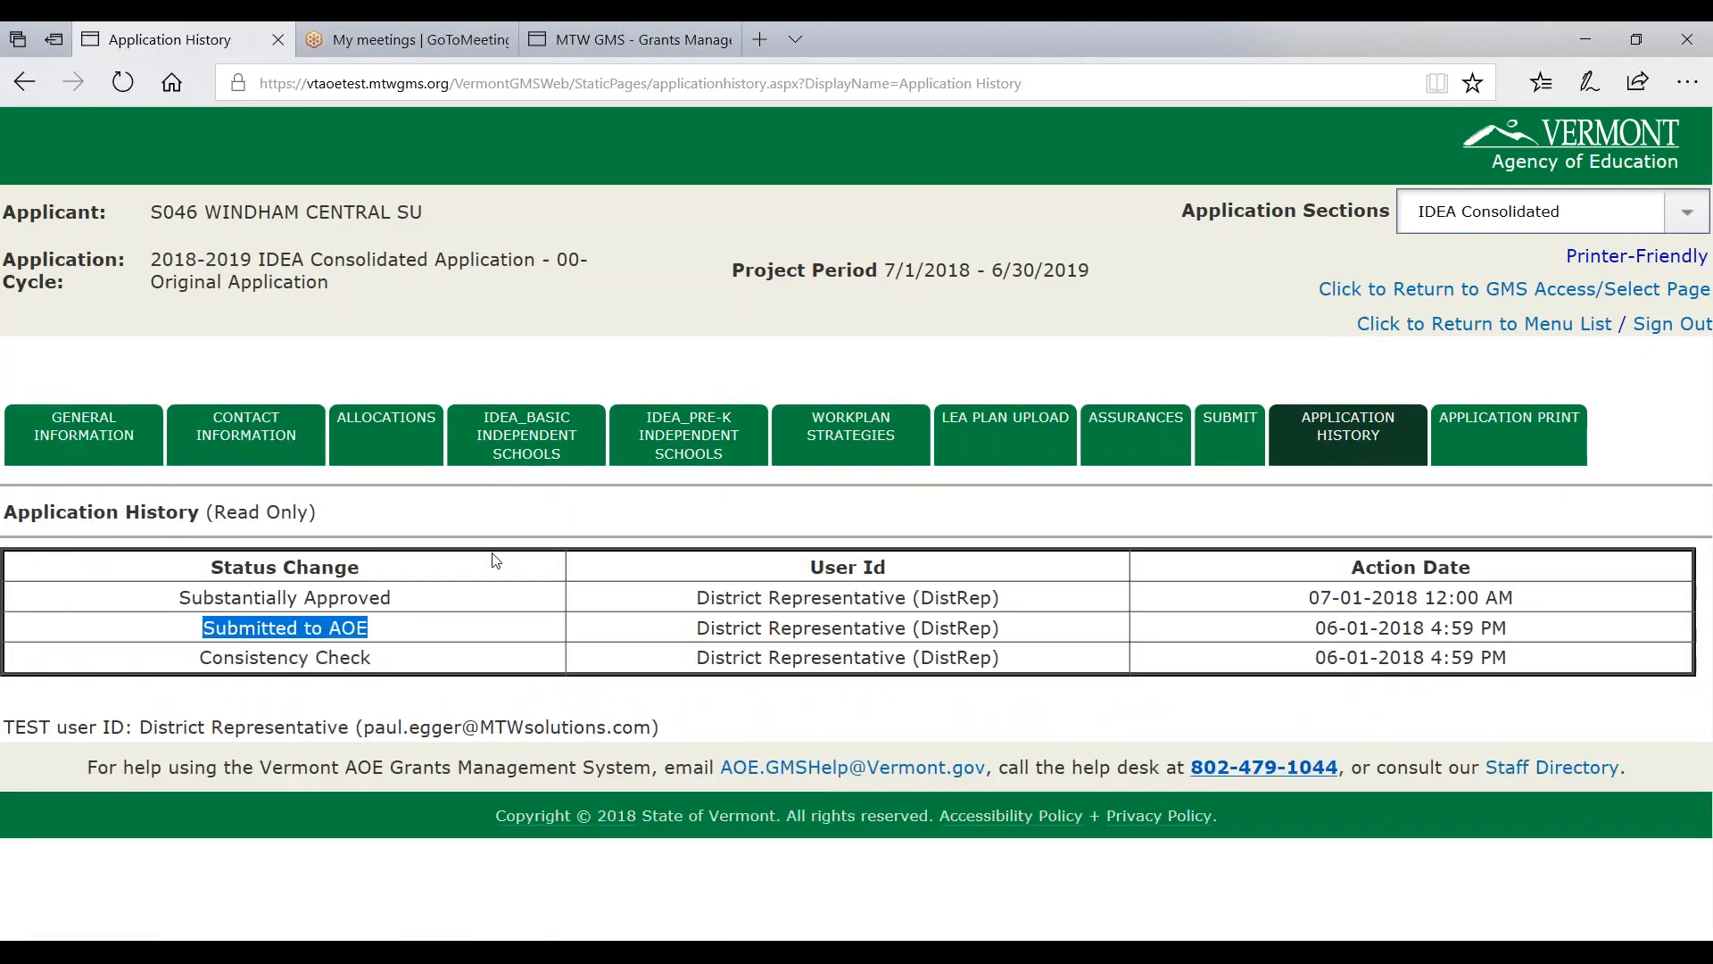
click(588, 359)
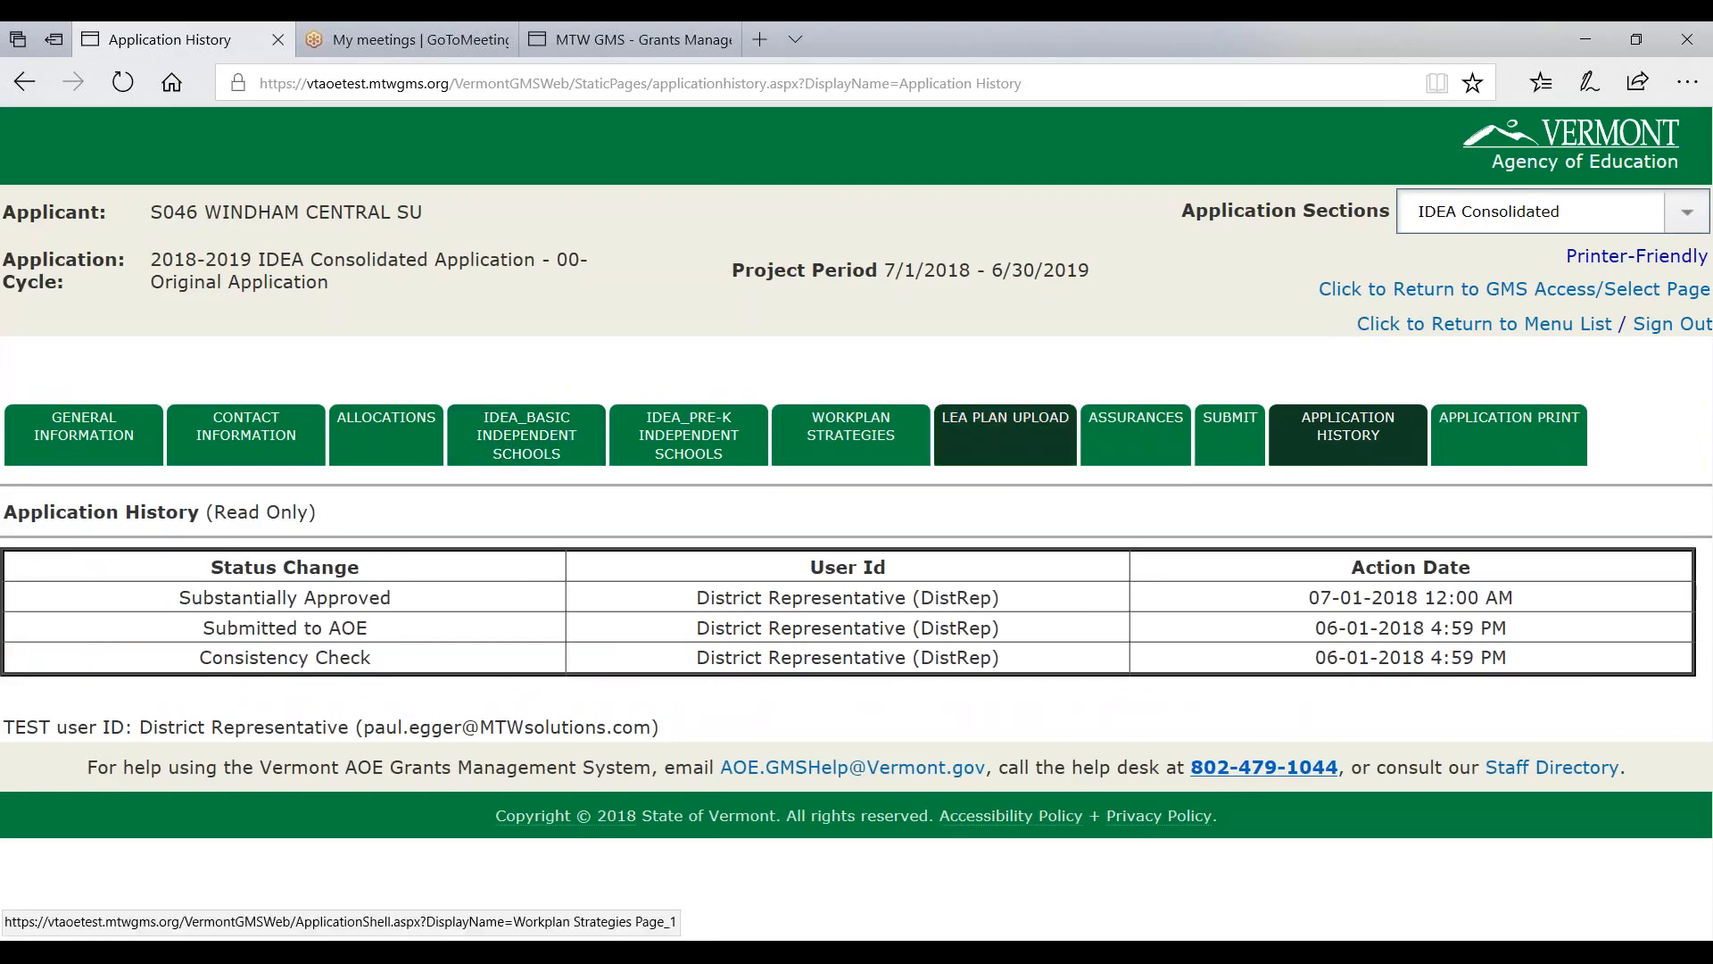
click(1497, 412)
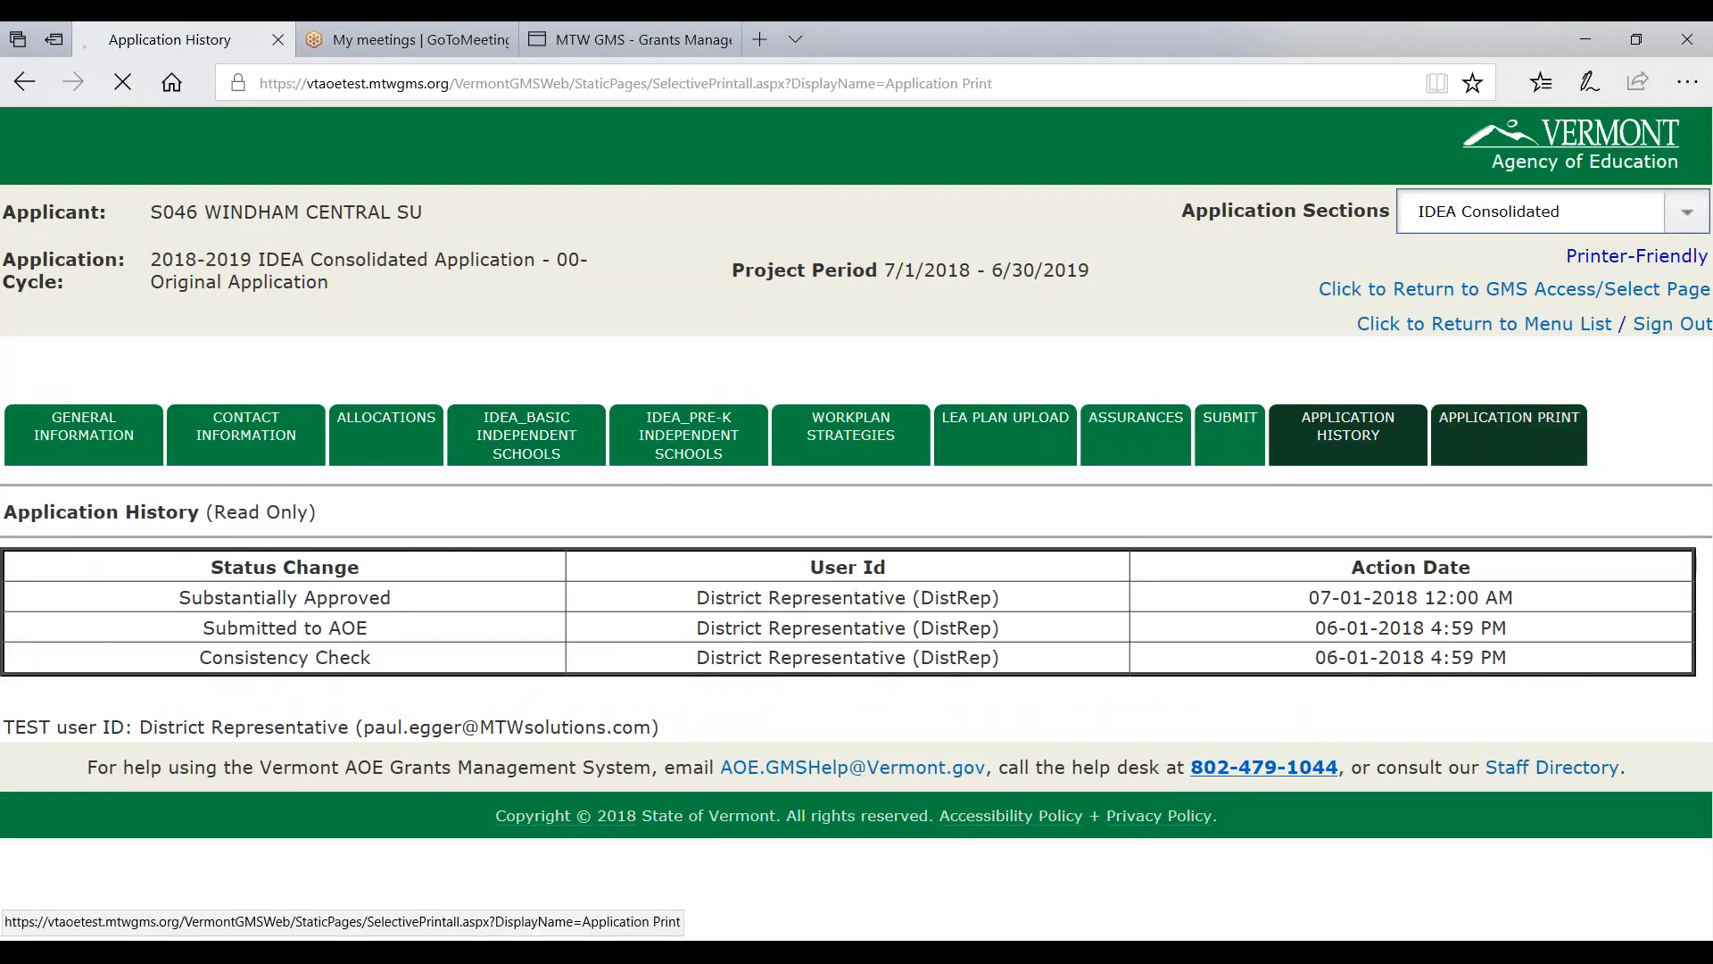
- Request a print job covering IDEA Consolidated, Basic, Basic Proportional Share, PreK Basic and PreK Proportional Share
scroll(895, 618, down, 5)
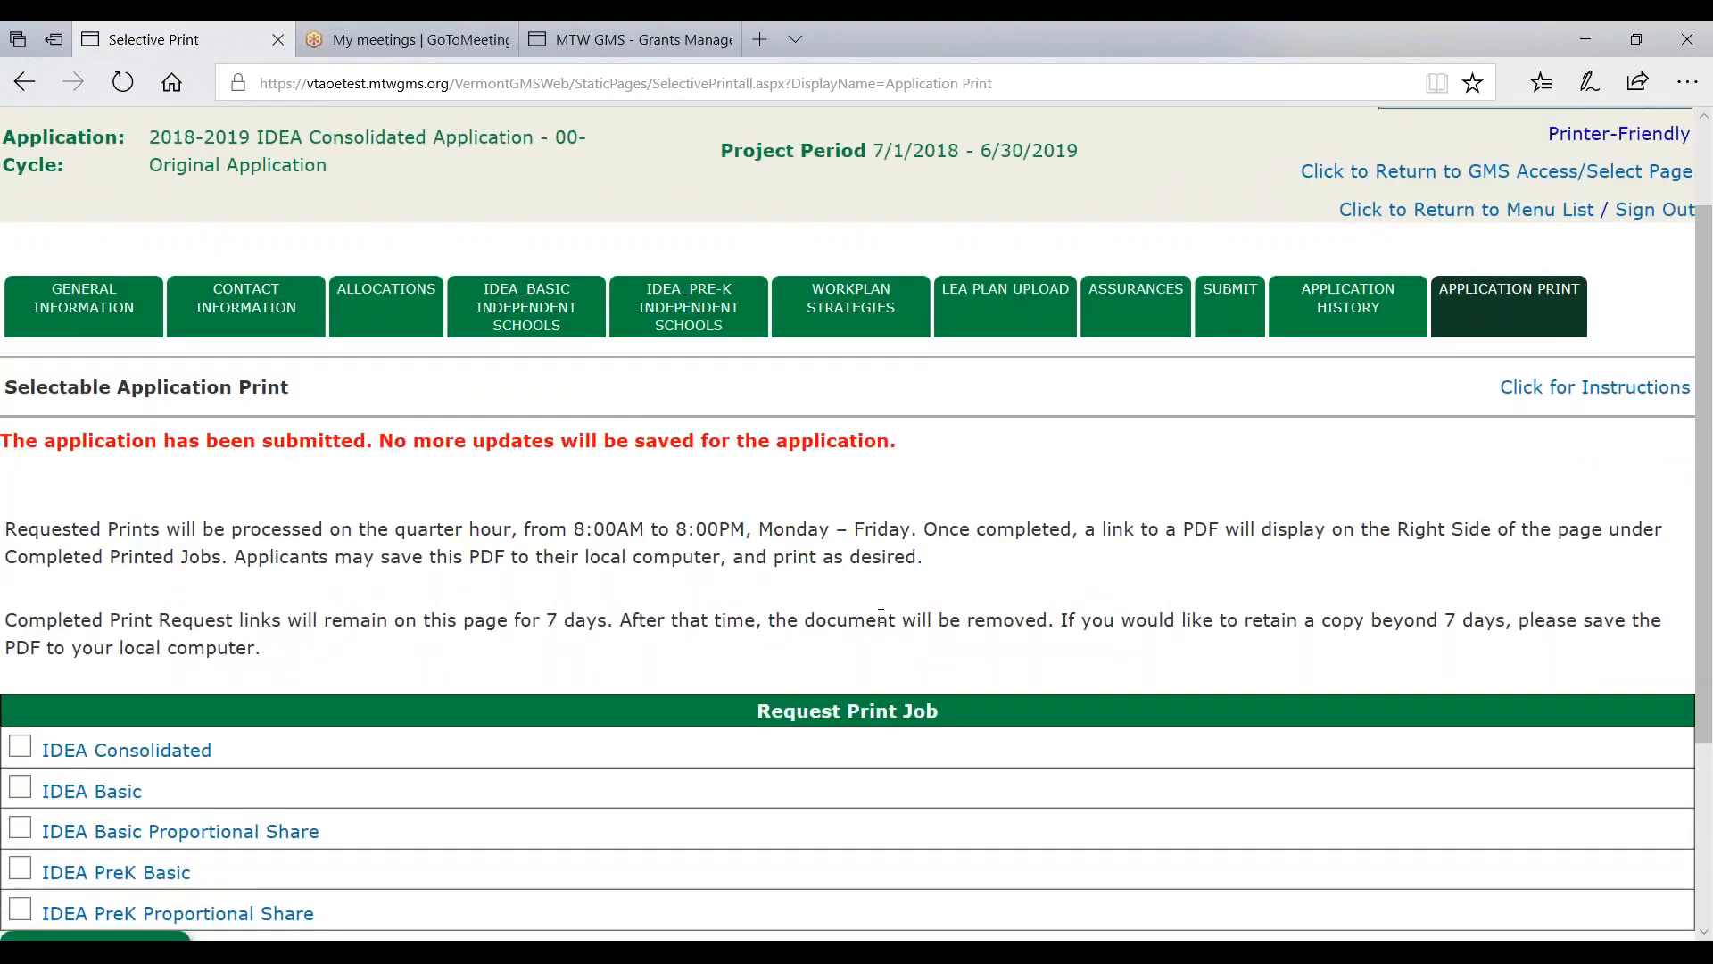
scroll(978, 390, up, 2)
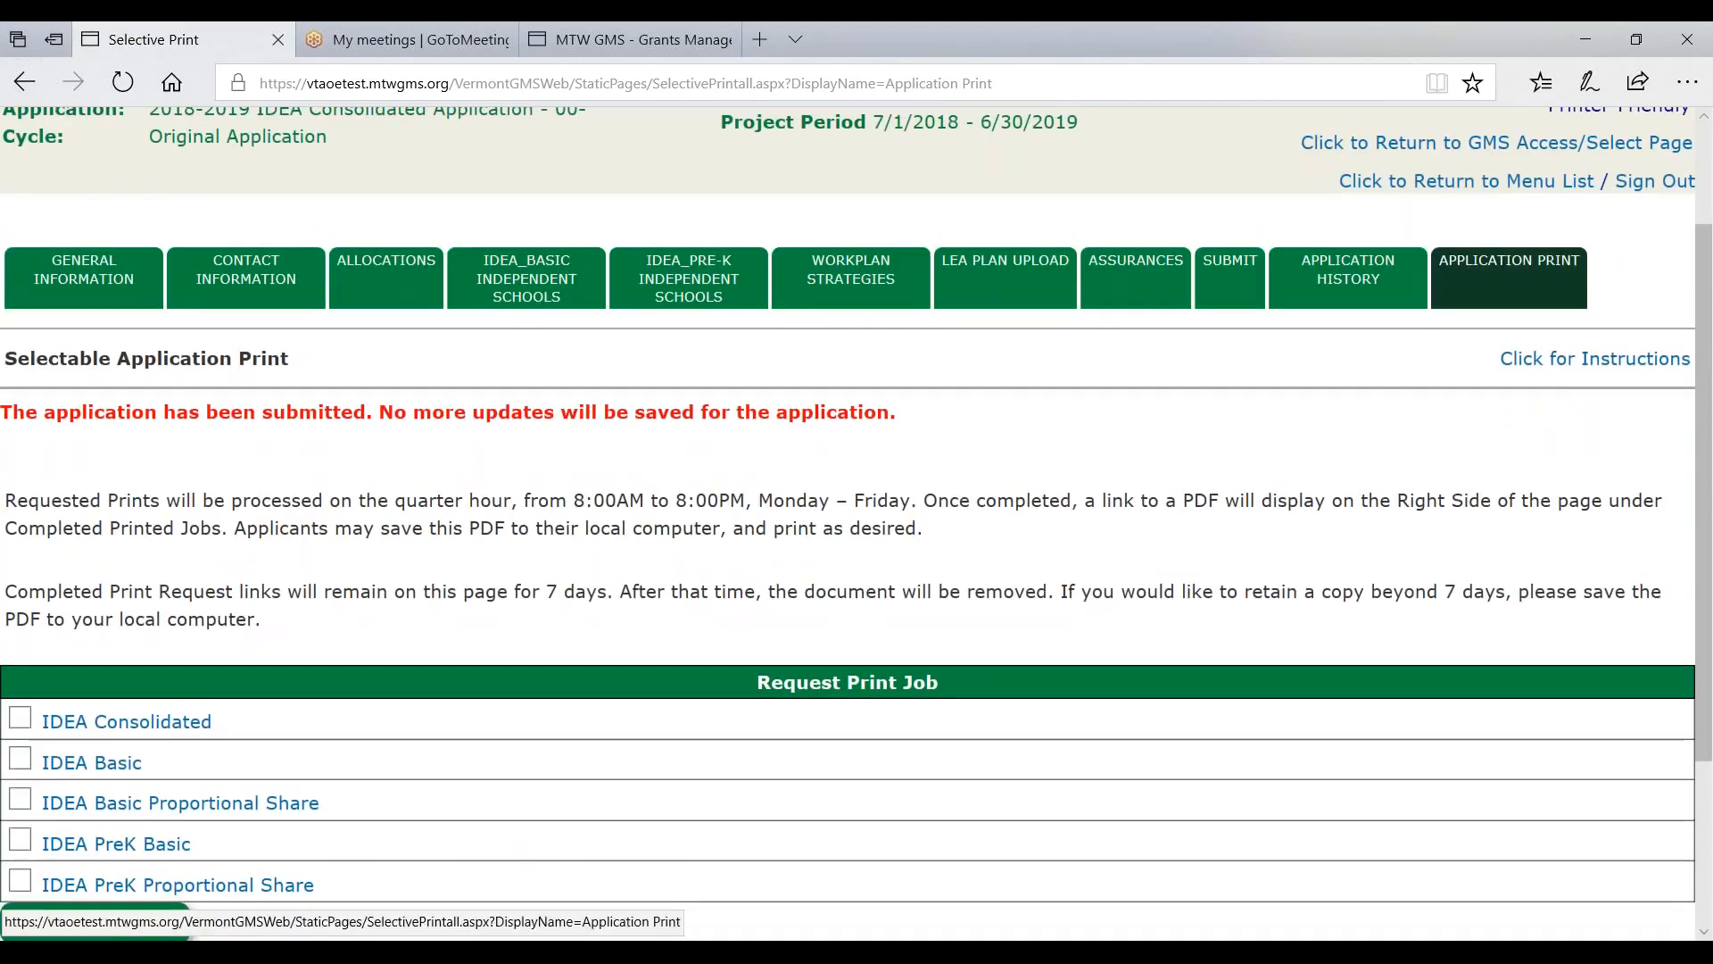
scroll(436, 434, down, 2)
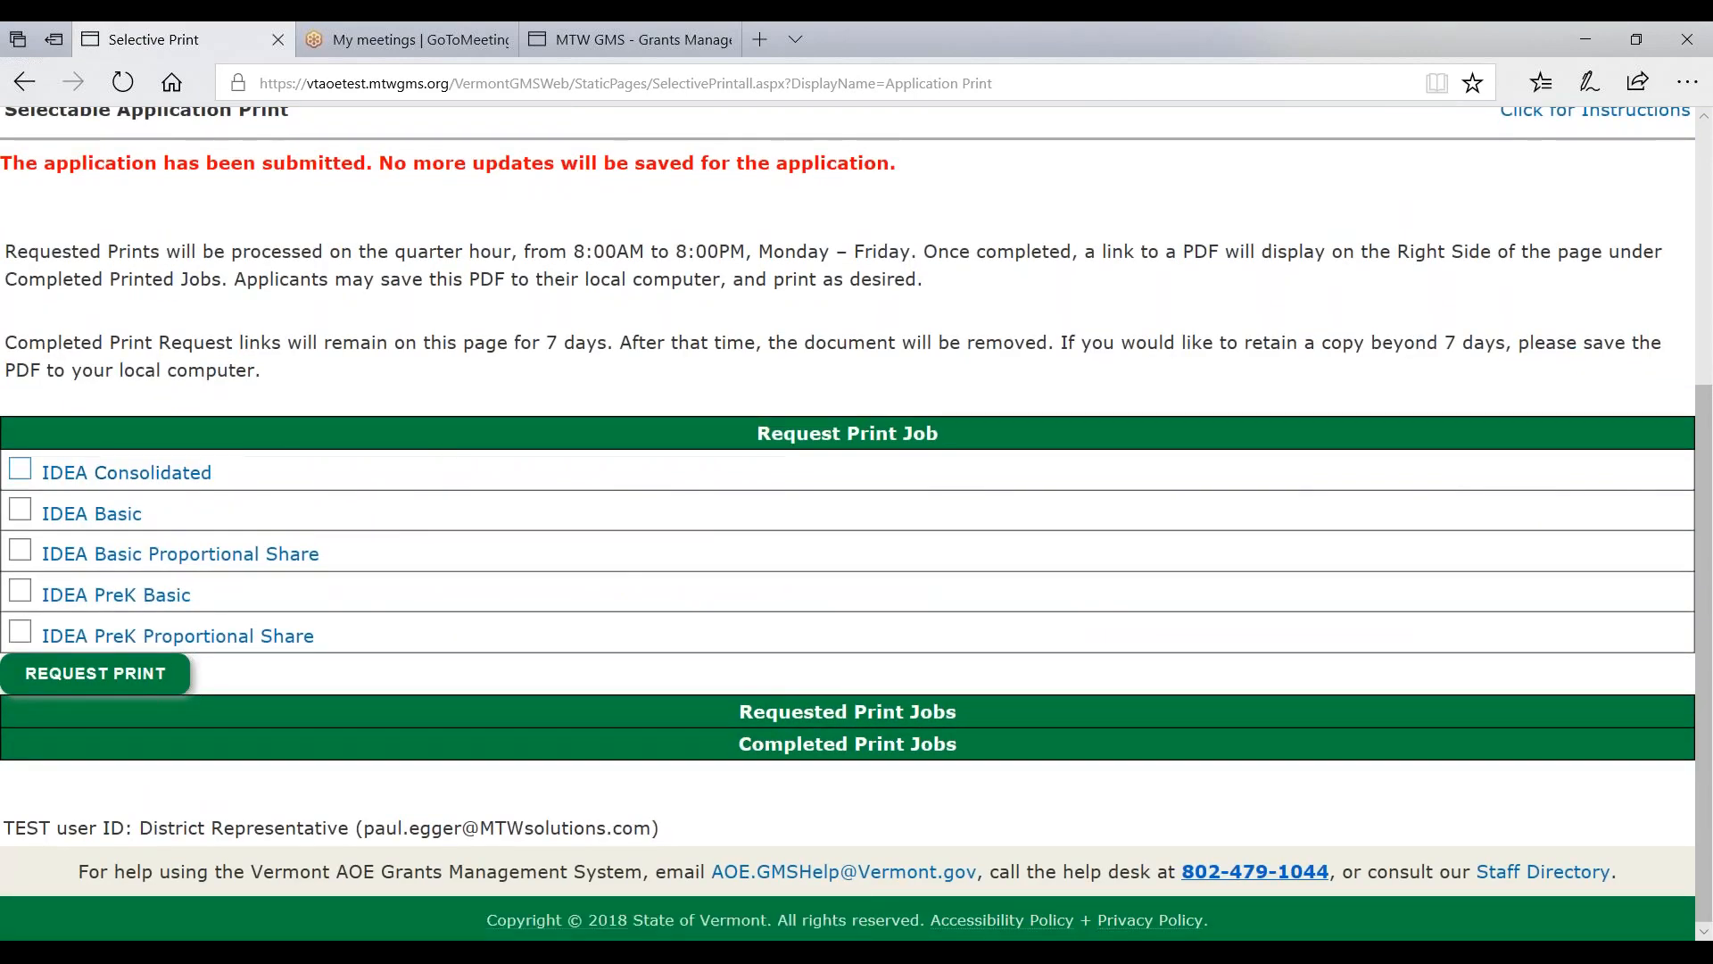
click(21, 633)
click(20, 592)
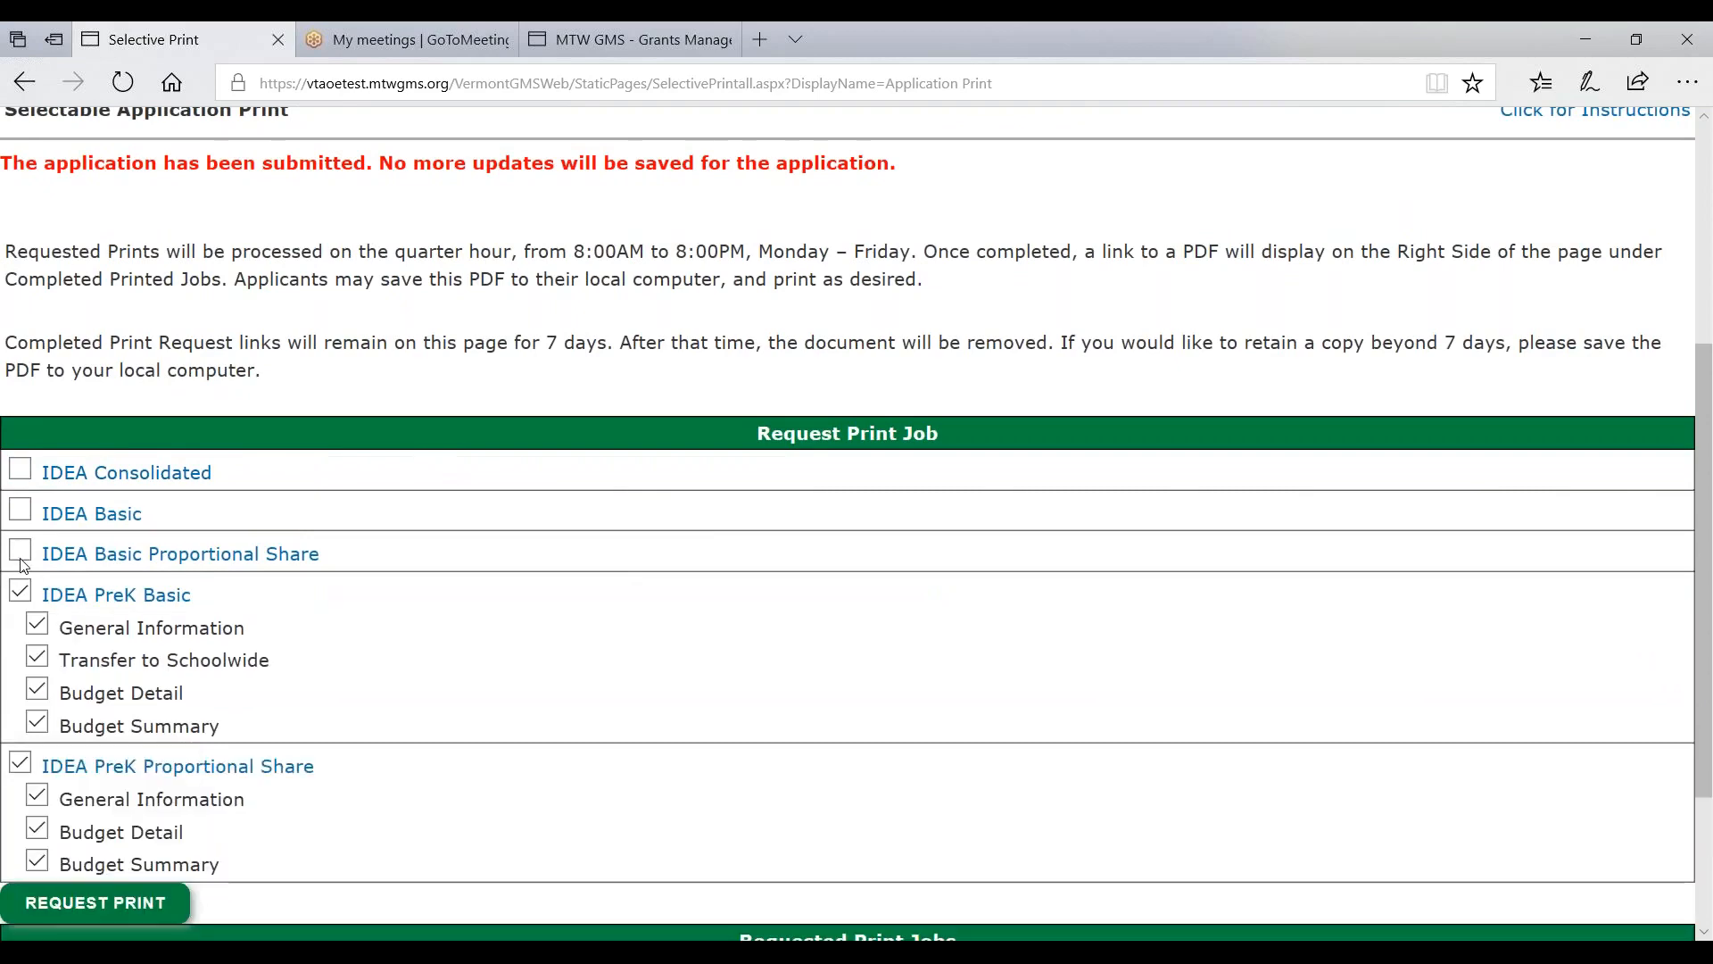
click(20, 551)
click(16, 515)
click(20, 468)
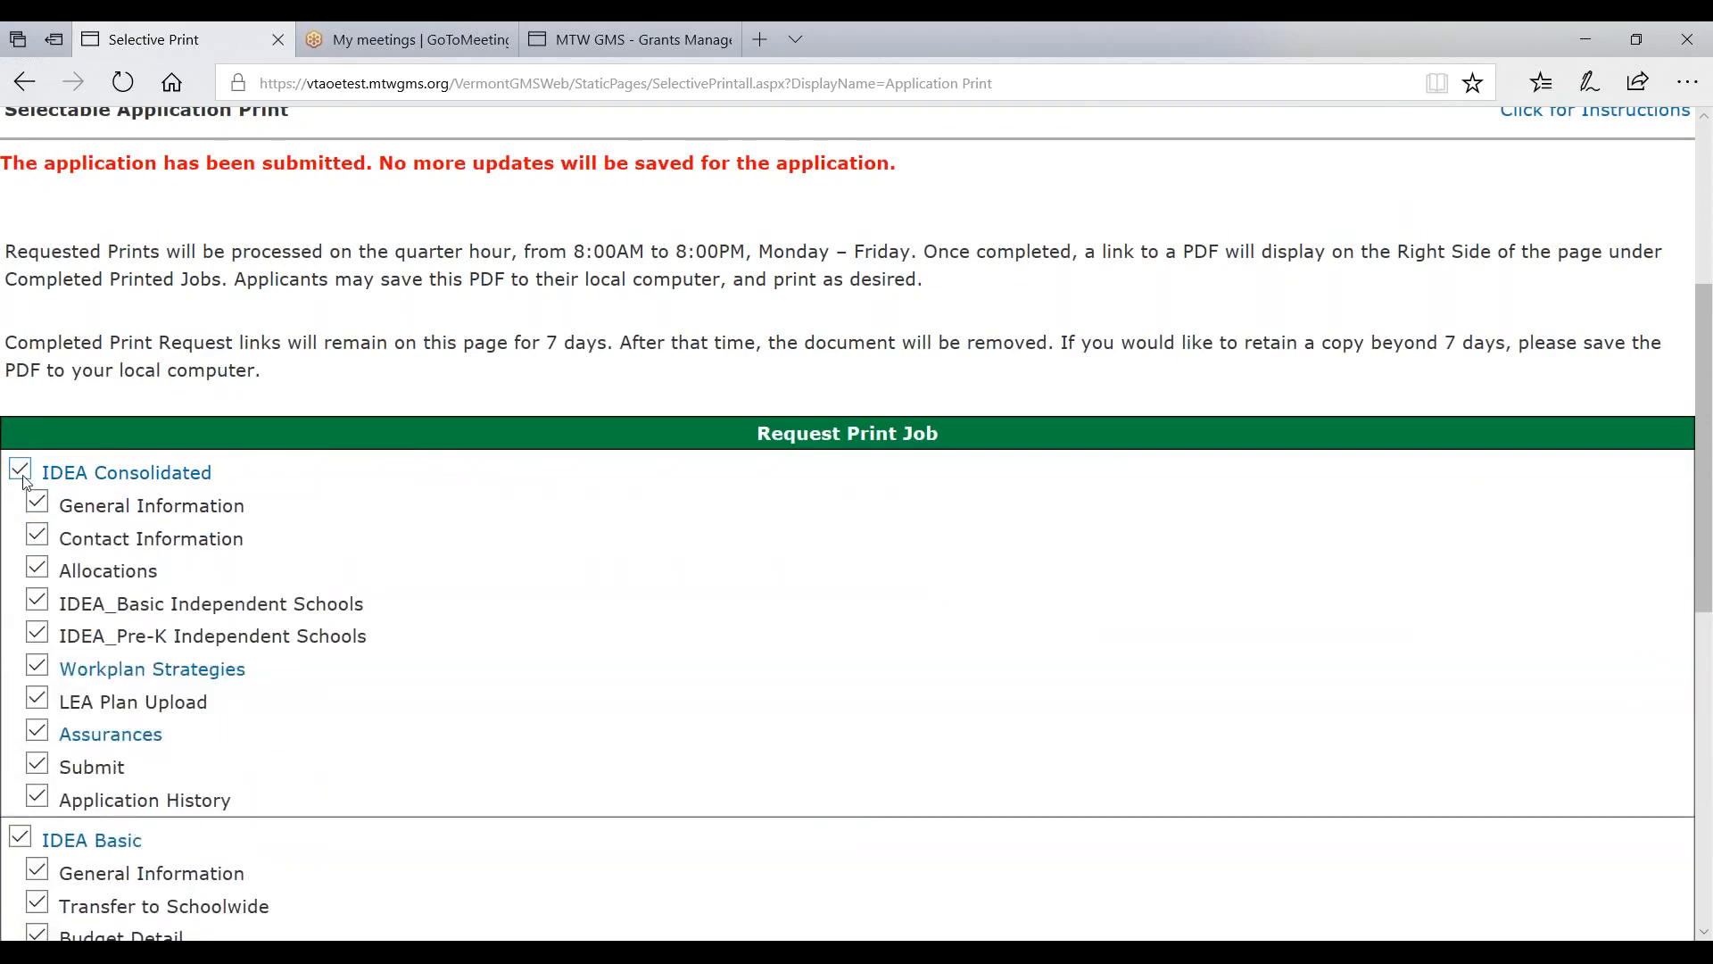
scroll(565, 482, down, 8)
click(96, 680)
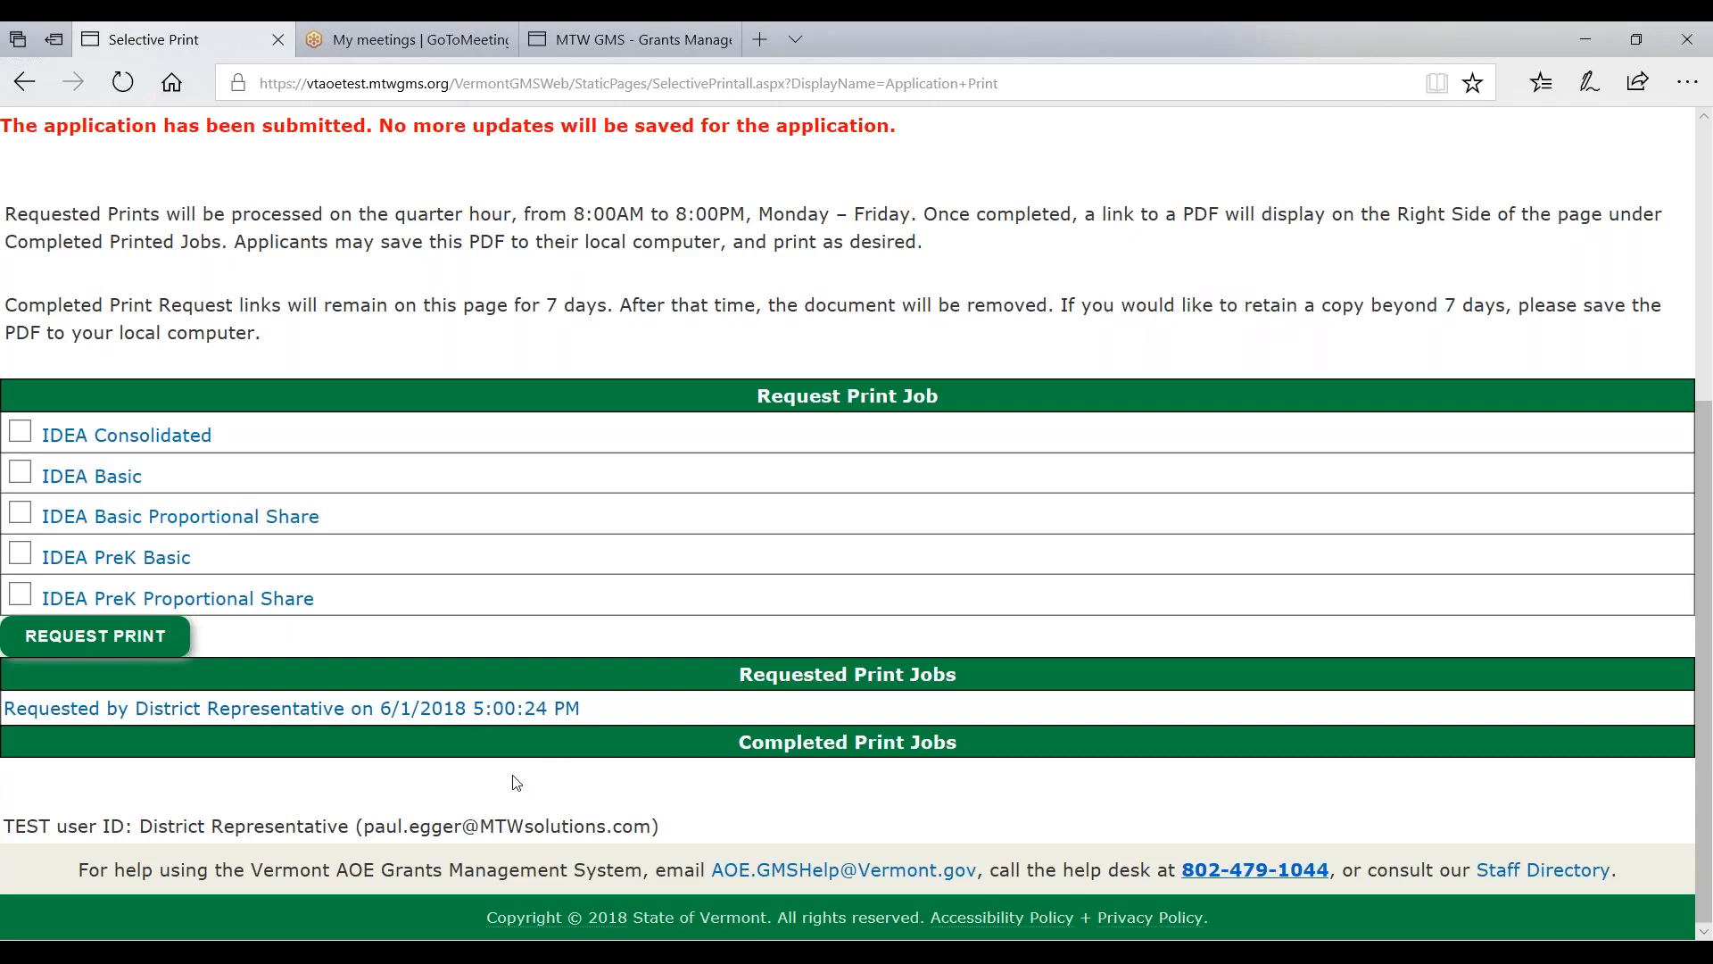
scroll(529, 779, up, 5)
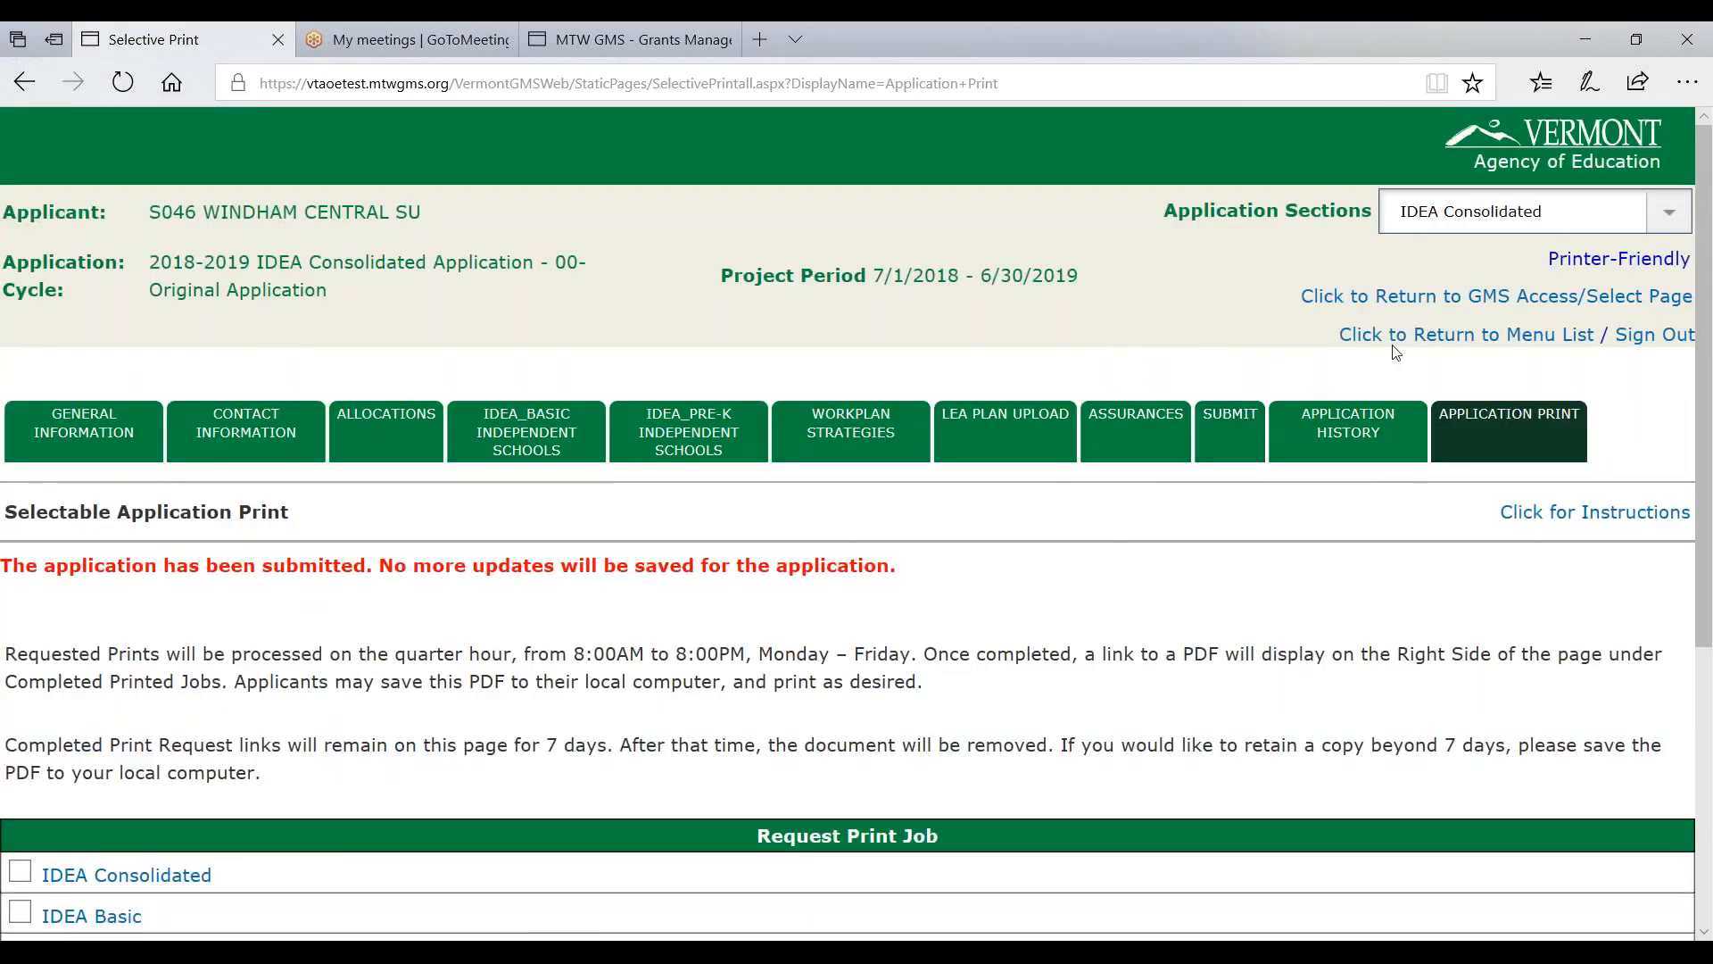
- Go back to Access Select and highlight the IDEA Consolidated Application, now Submitted For Review on 6/1/2018
click(1551, 296)
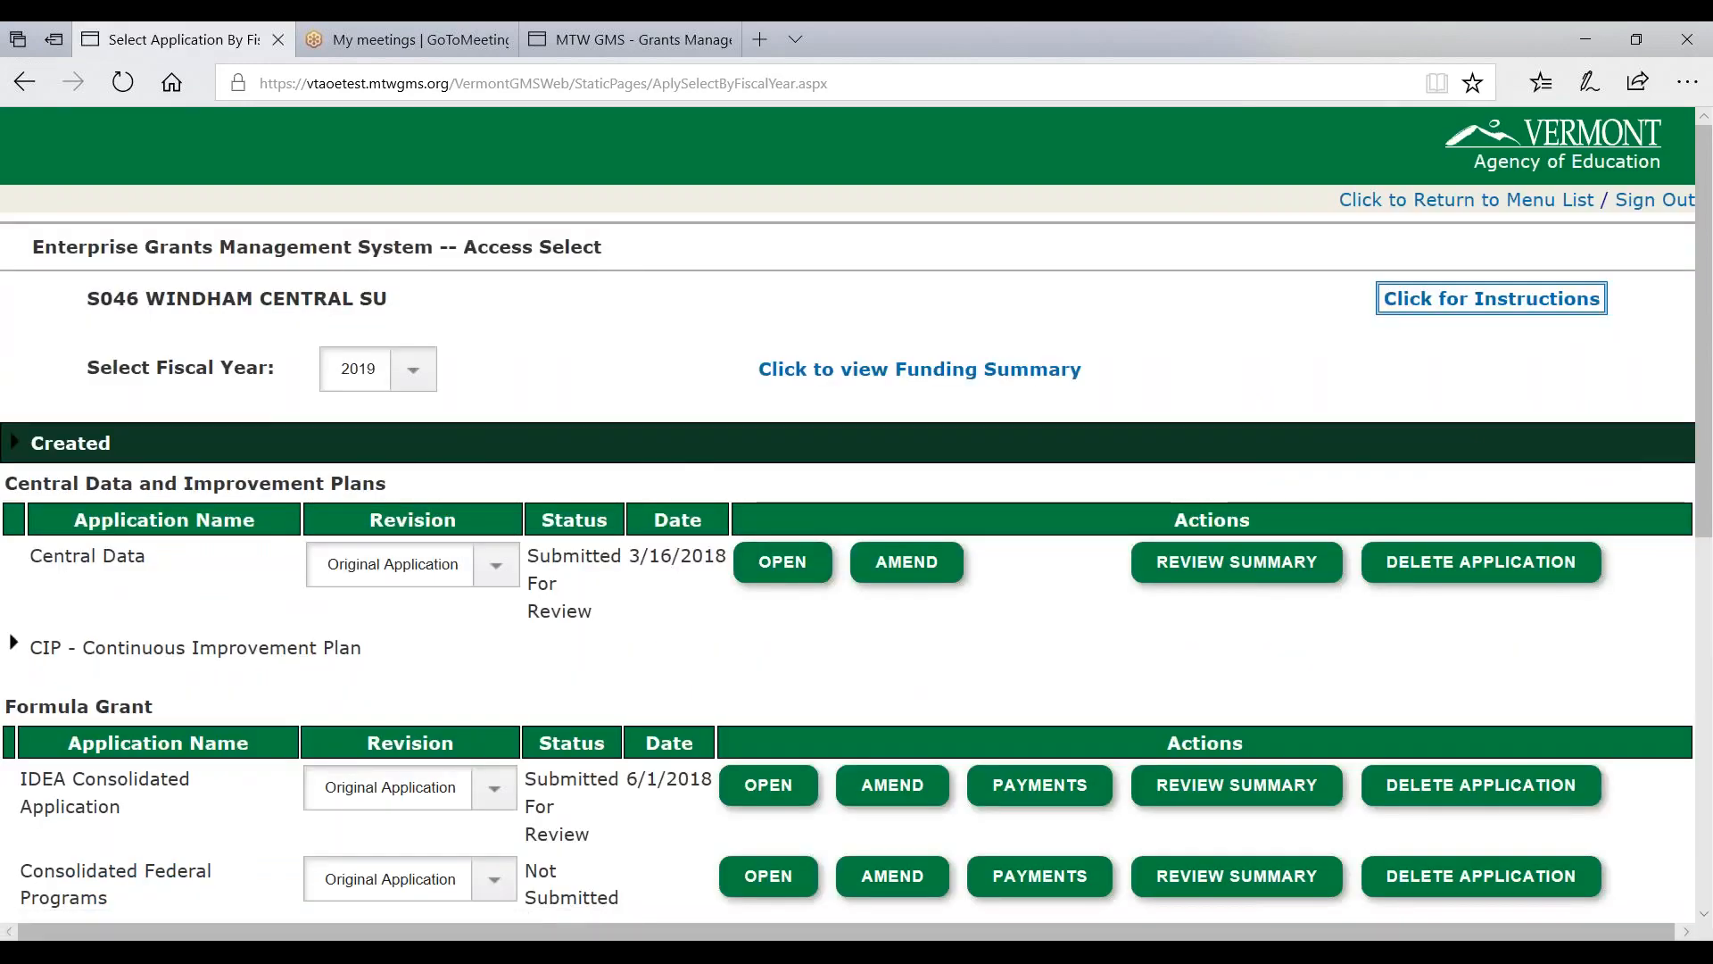
scroll(497, 794, down, 1)
drag(42, 658, 599, 713)
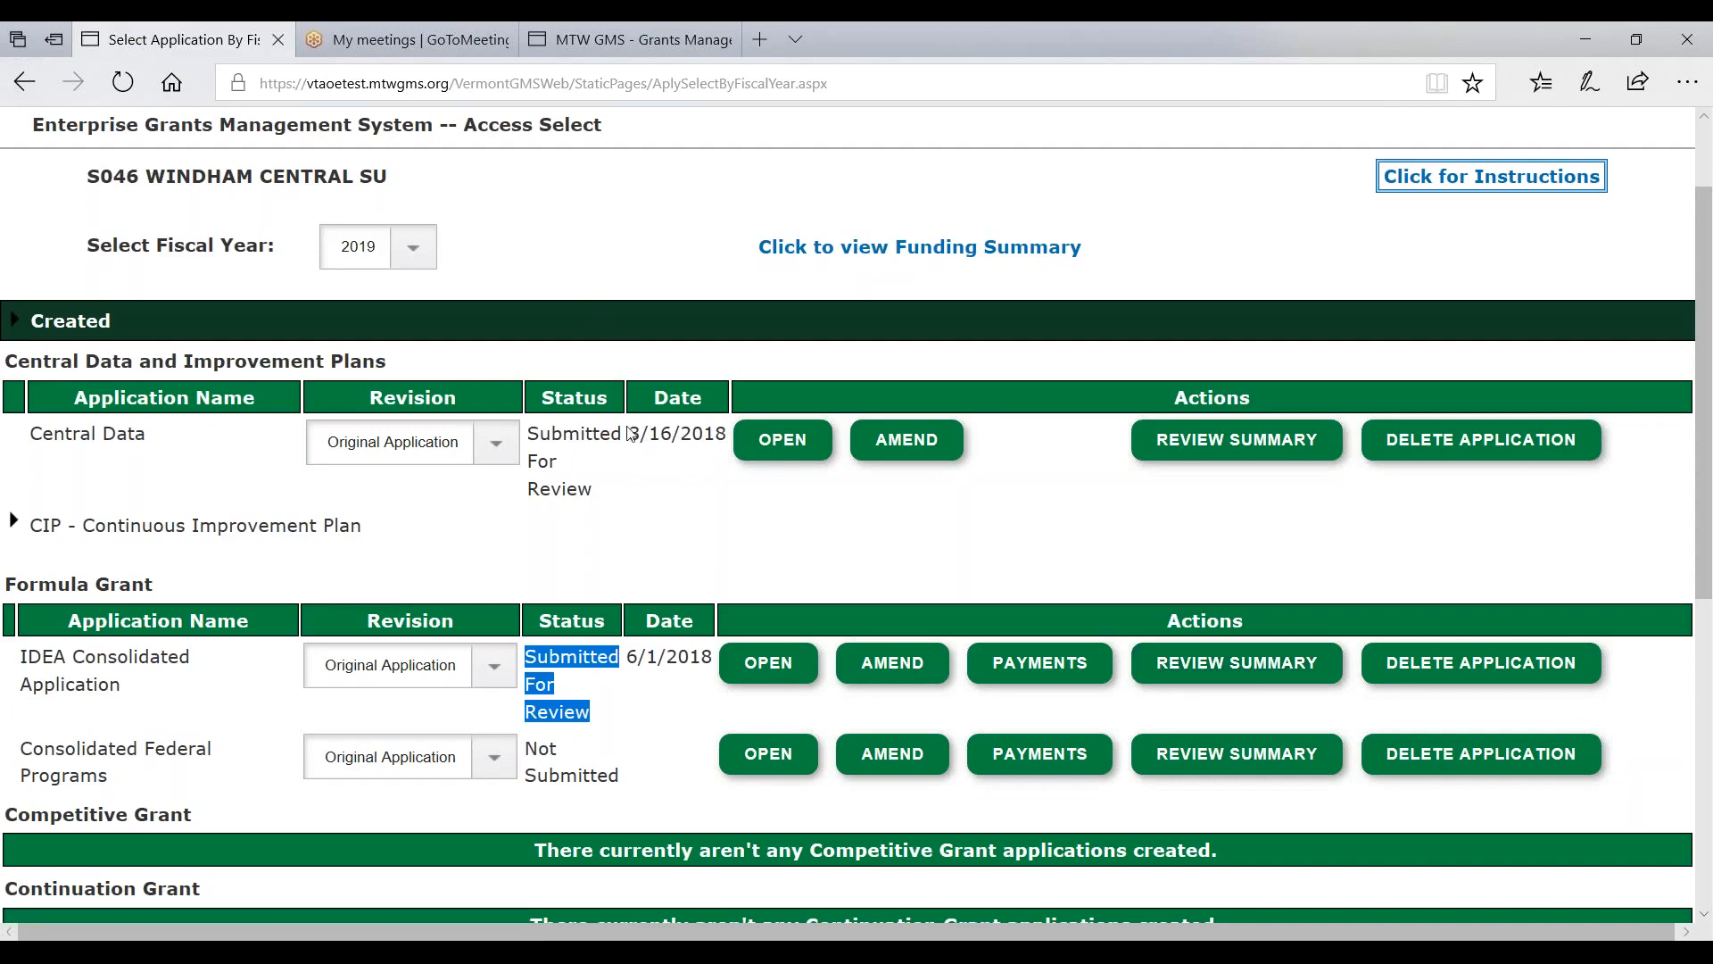
scroll(554, 571, up, 3)
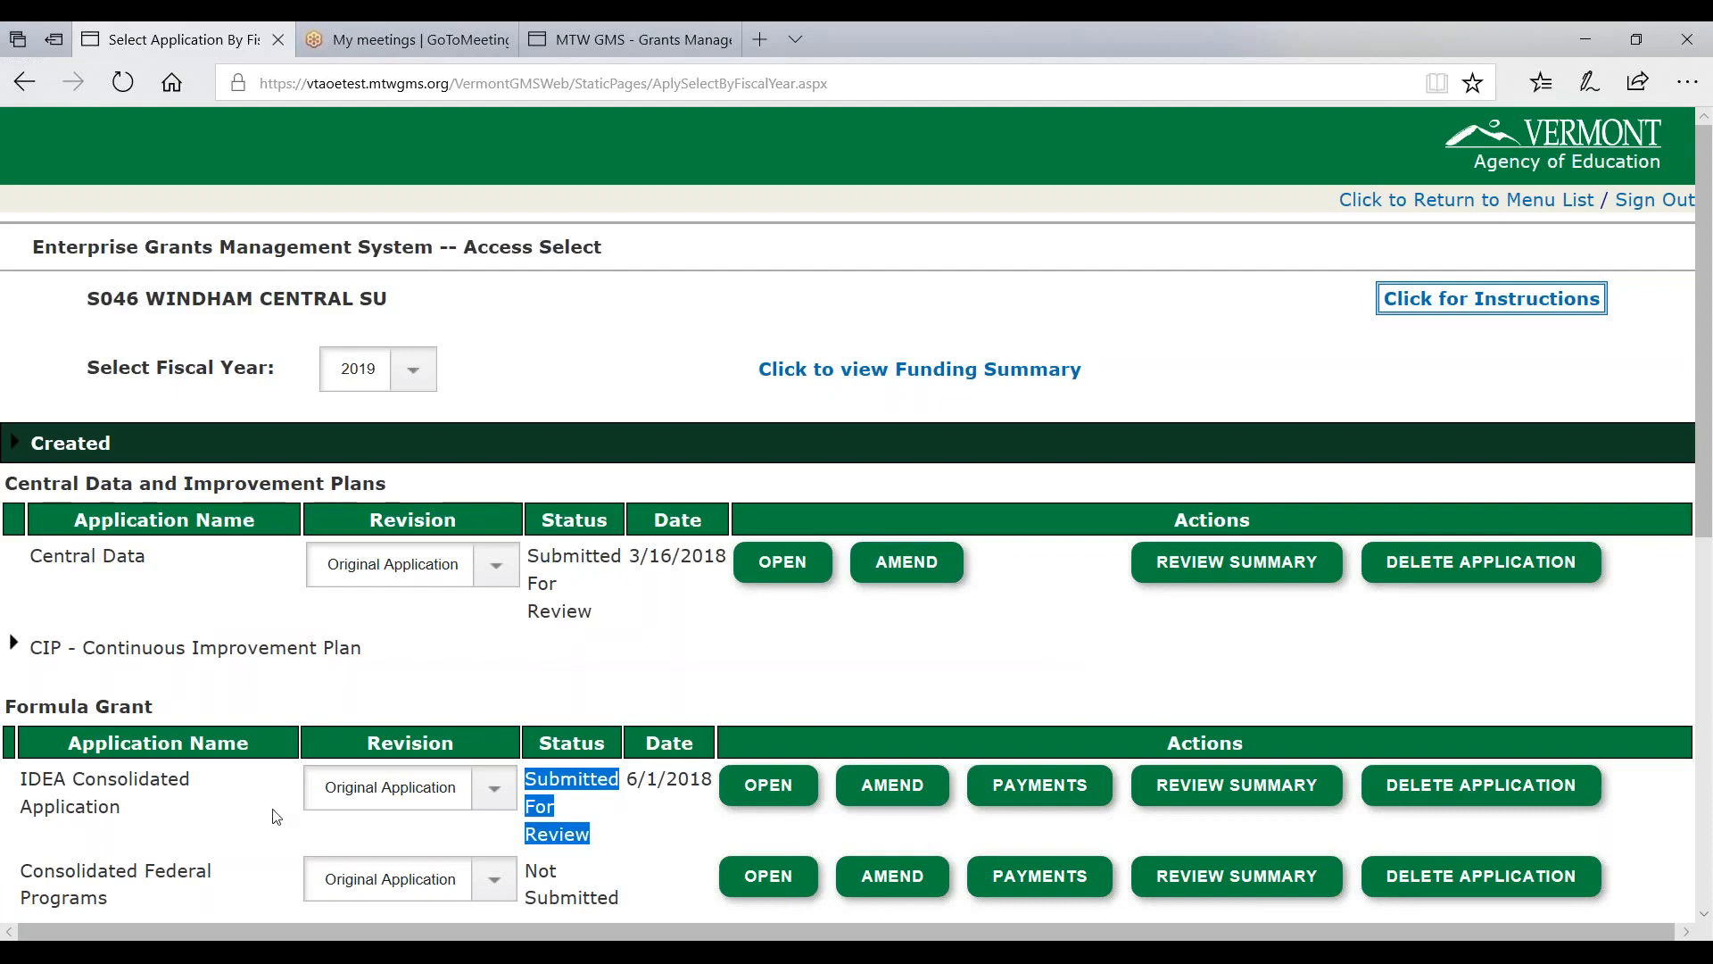
drag(27, 784, 127, 797)
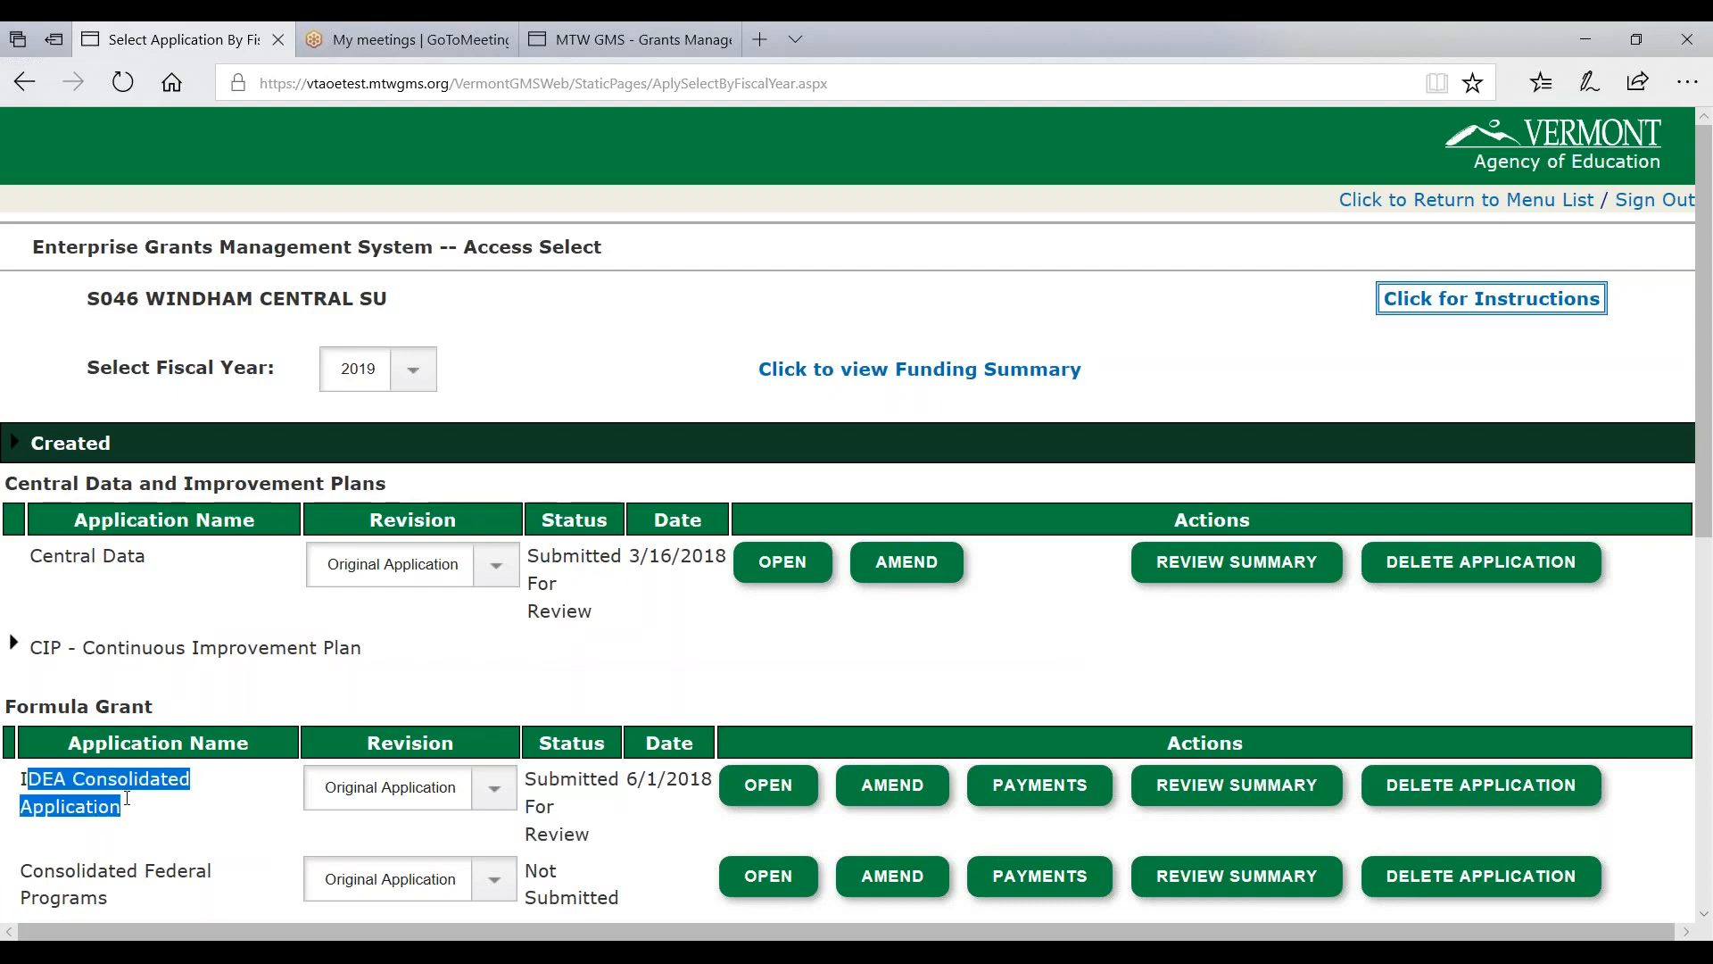